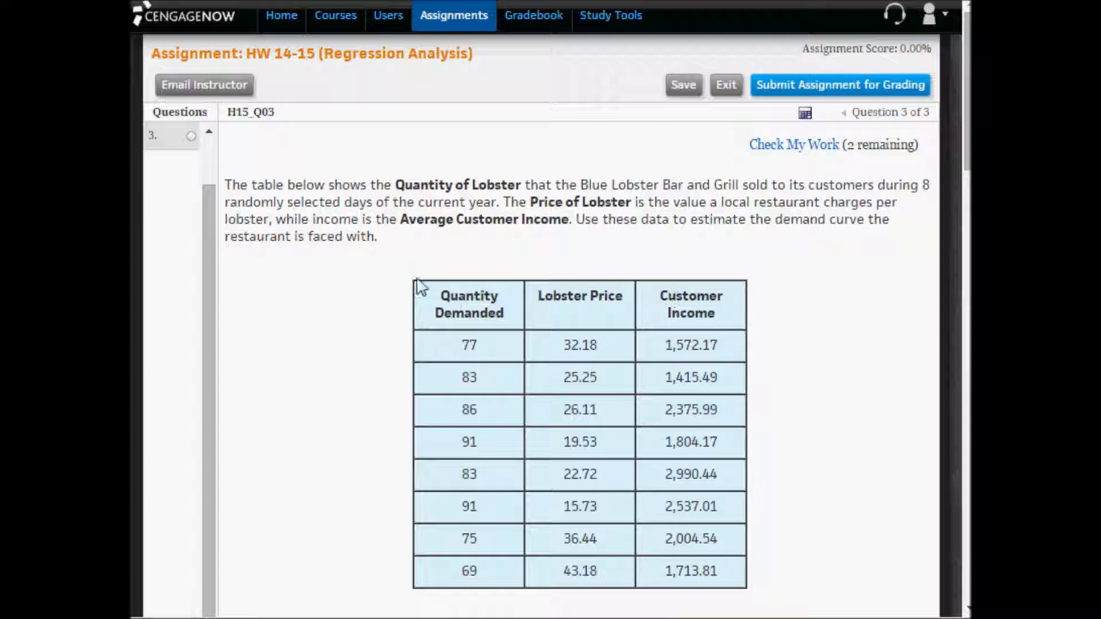
- Copy the lobster demand table from the assignment, switch to Excel and paste it at A1 of Sheet2, matching the destination formatting
{"action": "left_click_drag", "start_coordinate": [418, 264], "coordinate": [724, 579]}
{"action": "right_click", "coordinate": [722, 574]}
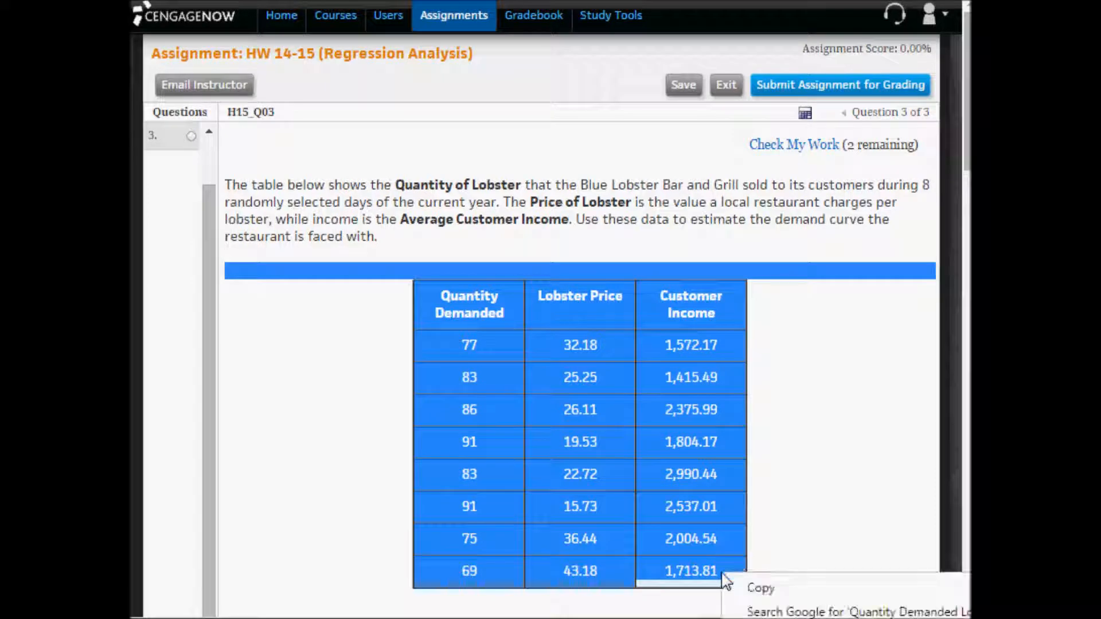
{"action": "left_click", "coordinate": [789, 593]}
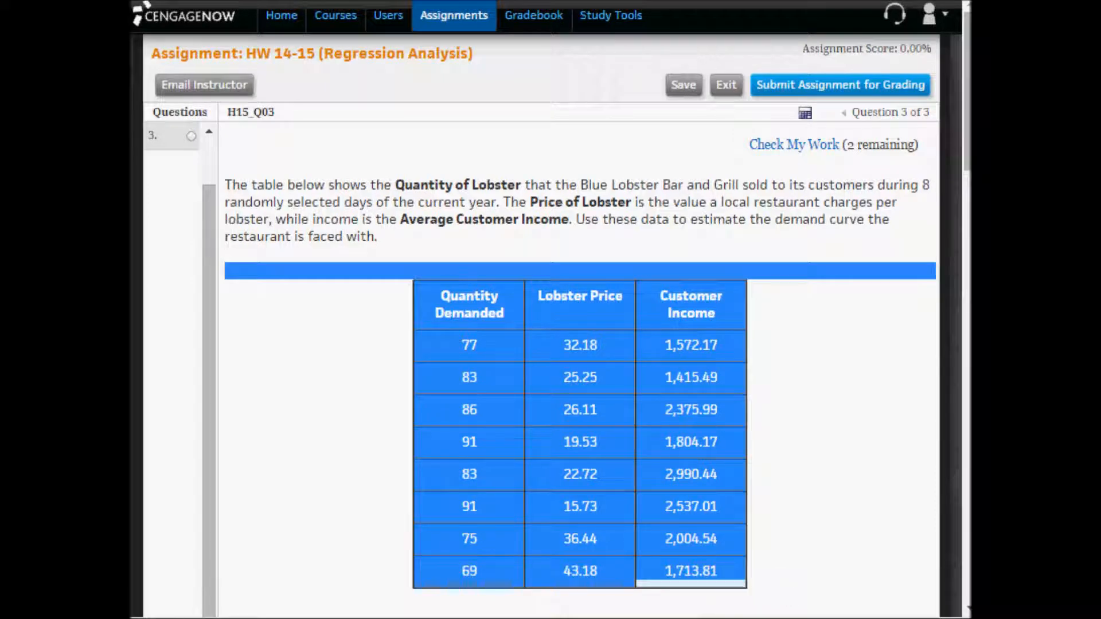
{"action": "key", "text": "alt+Tab"}
{"action": "right_click", "coordinate": [199, 280]}
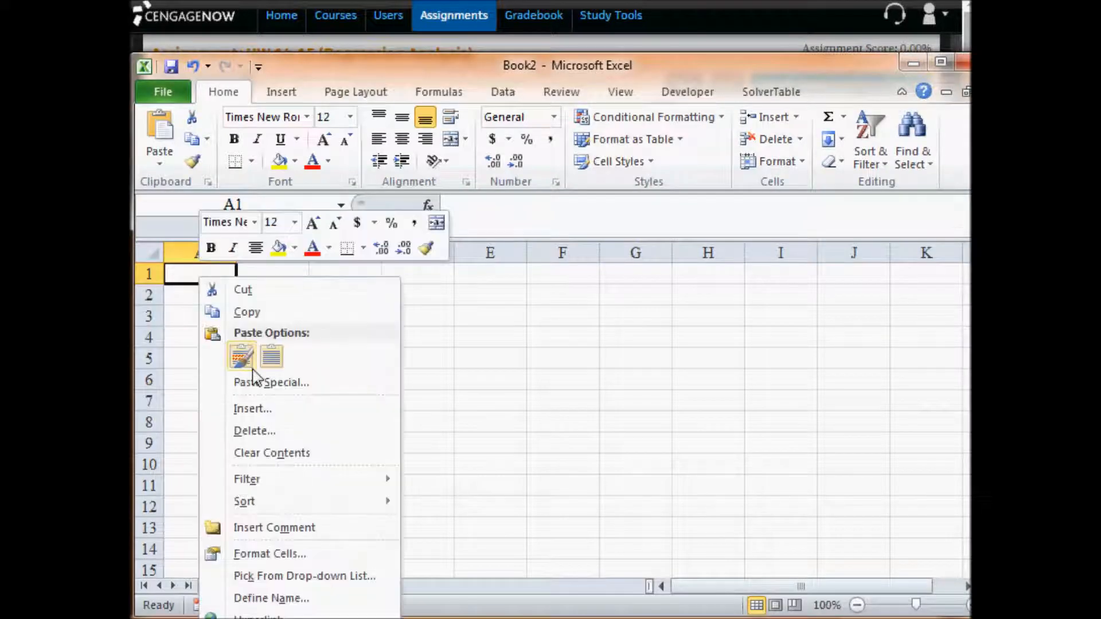
{"action": "left_click", "coordinate": [271, 360]}
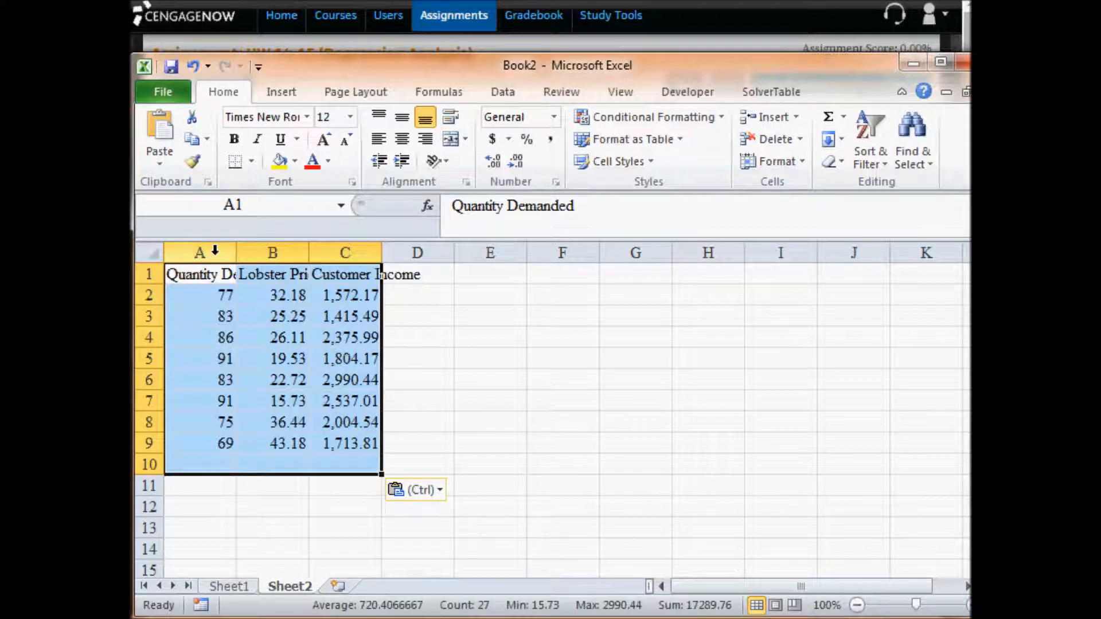
- Wrap the text in the pasted table and center all its contents horizontally
{"action": "left_click", "coordinate": [451, 116]}
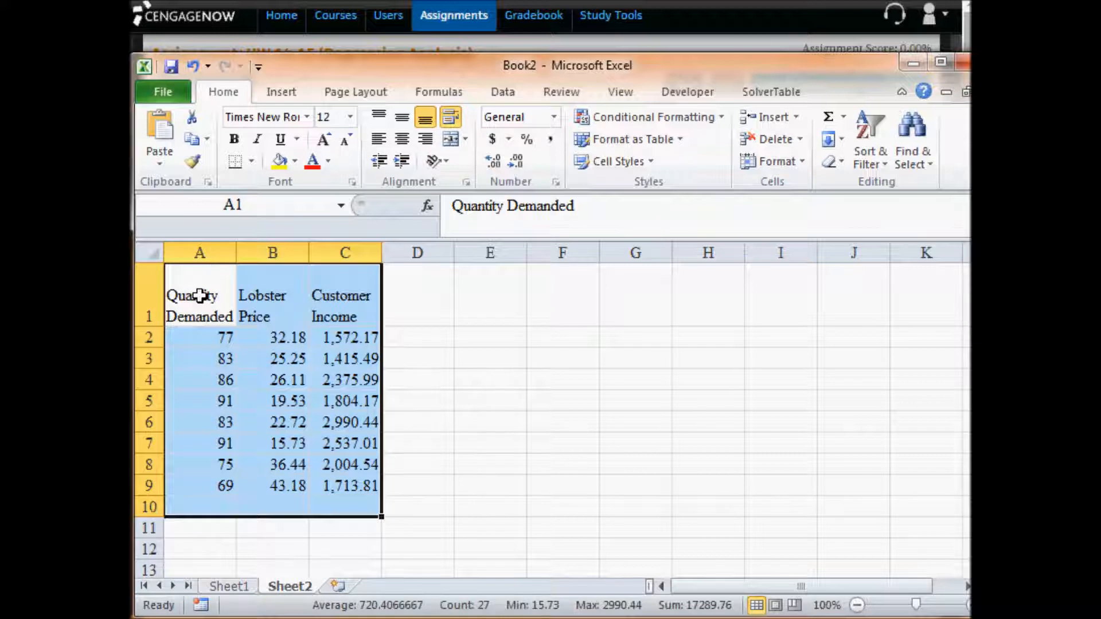
{"action": "left_click_drag", "start_coordinate": [197, 294], "coordinate": [361, 484]}
{"action": "left_click", "coordinate": [400, 139]}
{"action": "left_click", "coordinate": [542, 446]}
- Insert a row above the column headings and enter a centered Y in A1, above Quantity Demanded
{"action": "left_click_drag", "start_coordinate": [203, 294], "coordinate": [192, 459]}
{"action": "right_click", "coordinate": [158, 298]}
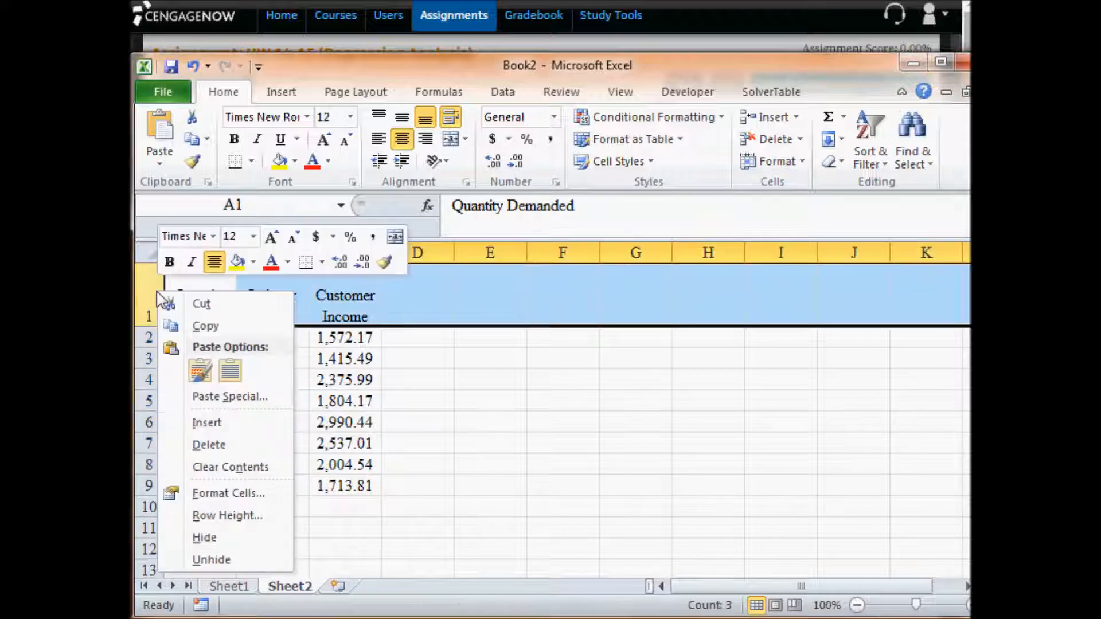
{"action": "left_click", "coordinate": [207, 423]}
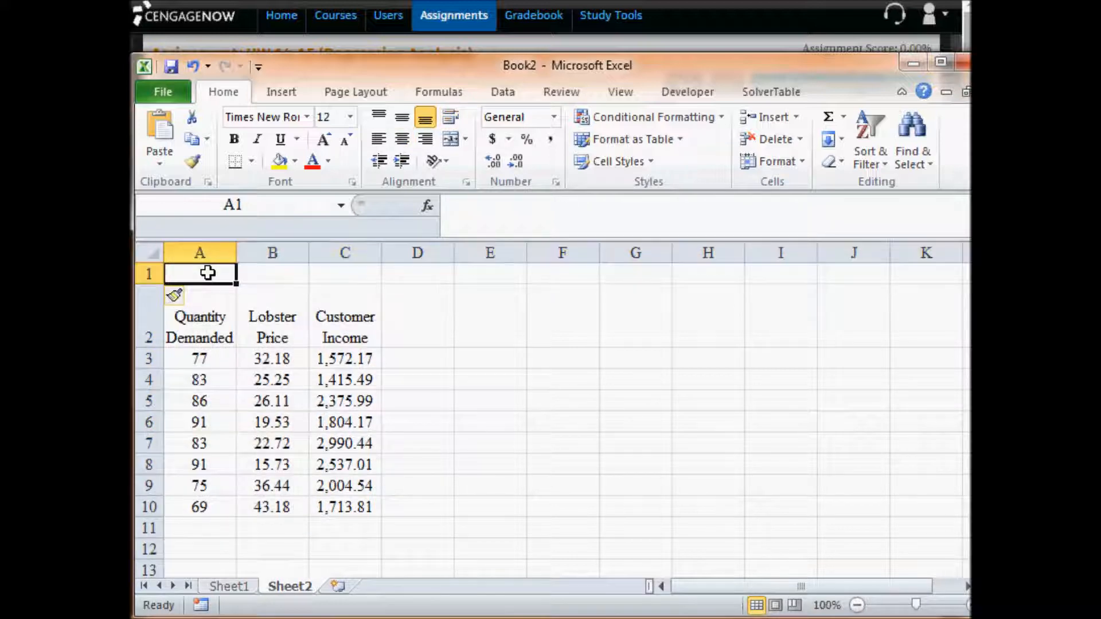
{"action": "type", "text": "Y"}
{"action": "key", "text": "Return"}
{"action": "left_click", "coordinate": [207, 273]}
{"action": "left_click", "coordinate": [401, 139]}
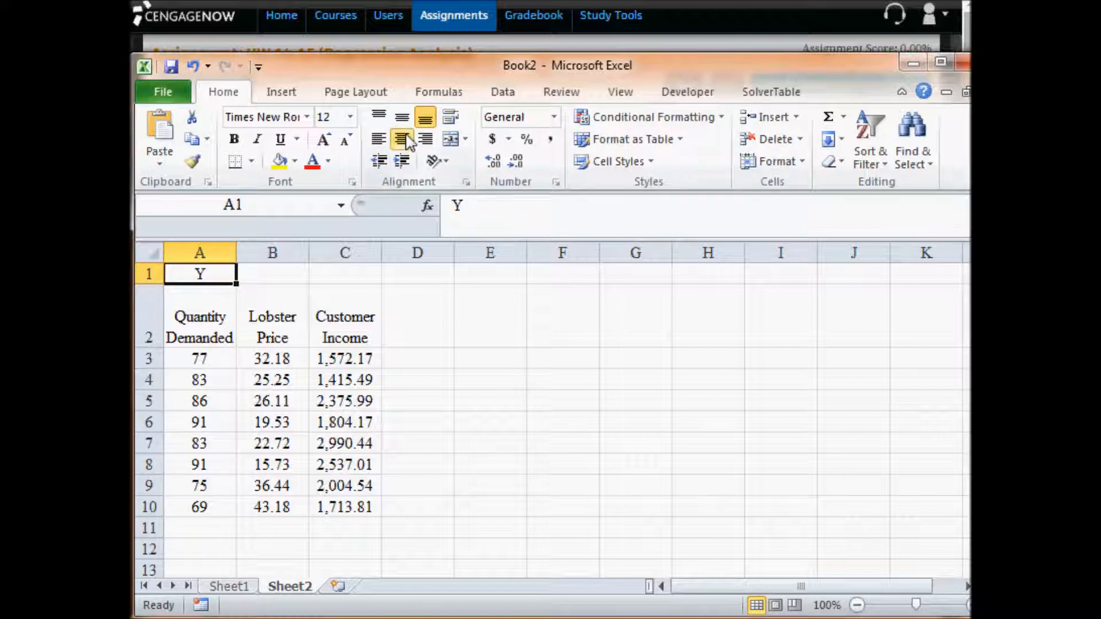
- Enter X1 in B1 with the 1 as a subscript, and fill it across to C1 as X2
{"action": "left_click", "coordinate": [294, 272]}
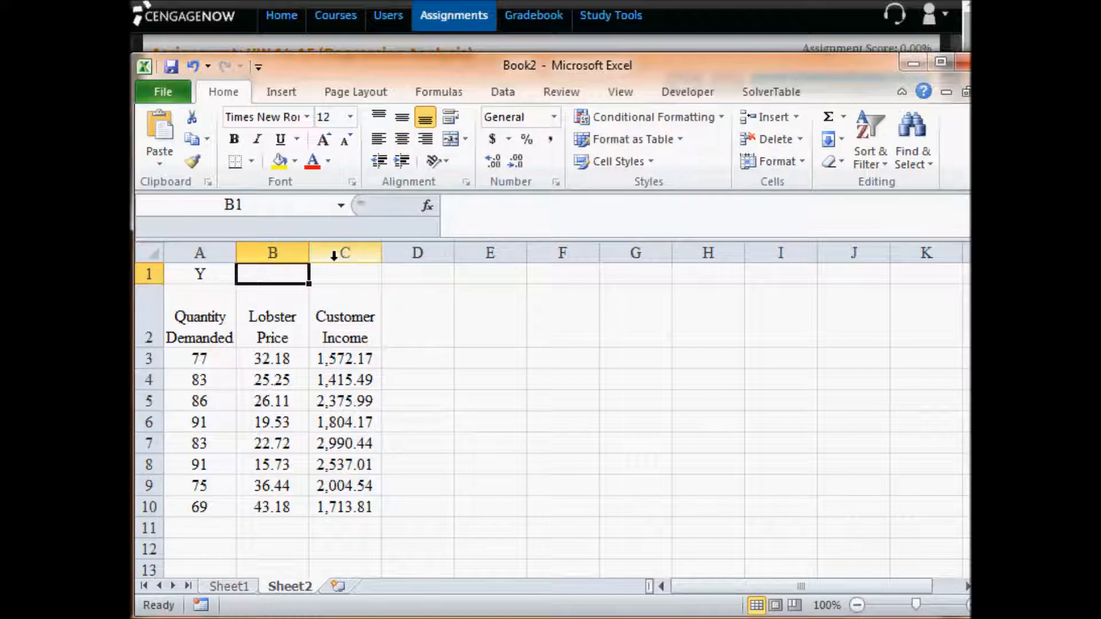
{"action": "type", "text": "X1"}
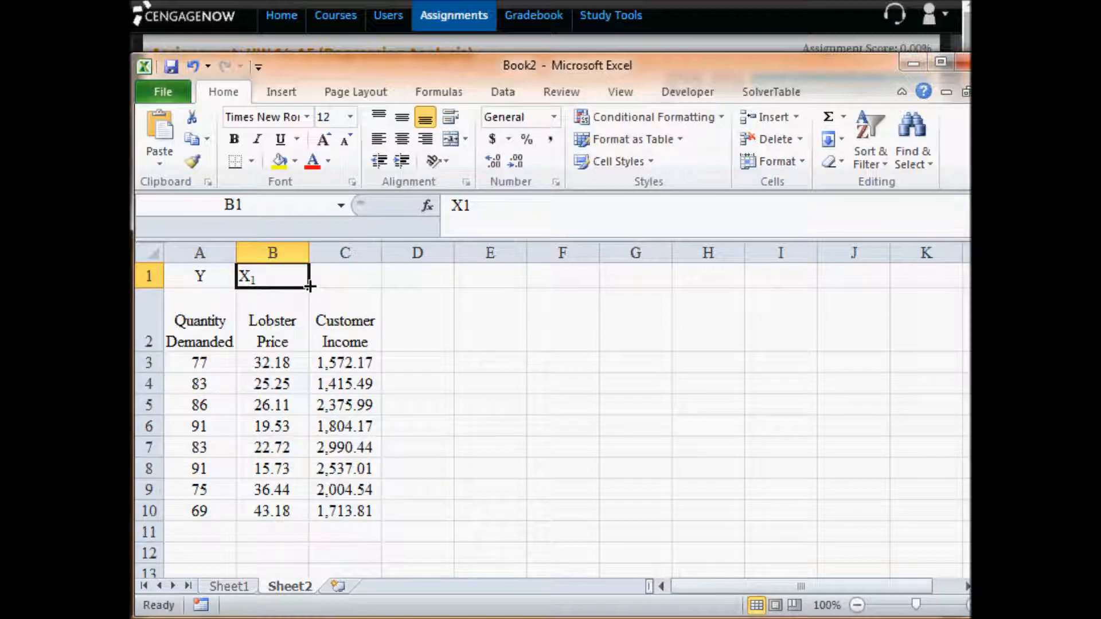
{"action": "left_click_drag", "start_coordinate": [309, 286], "coordinate": [356, 285]}
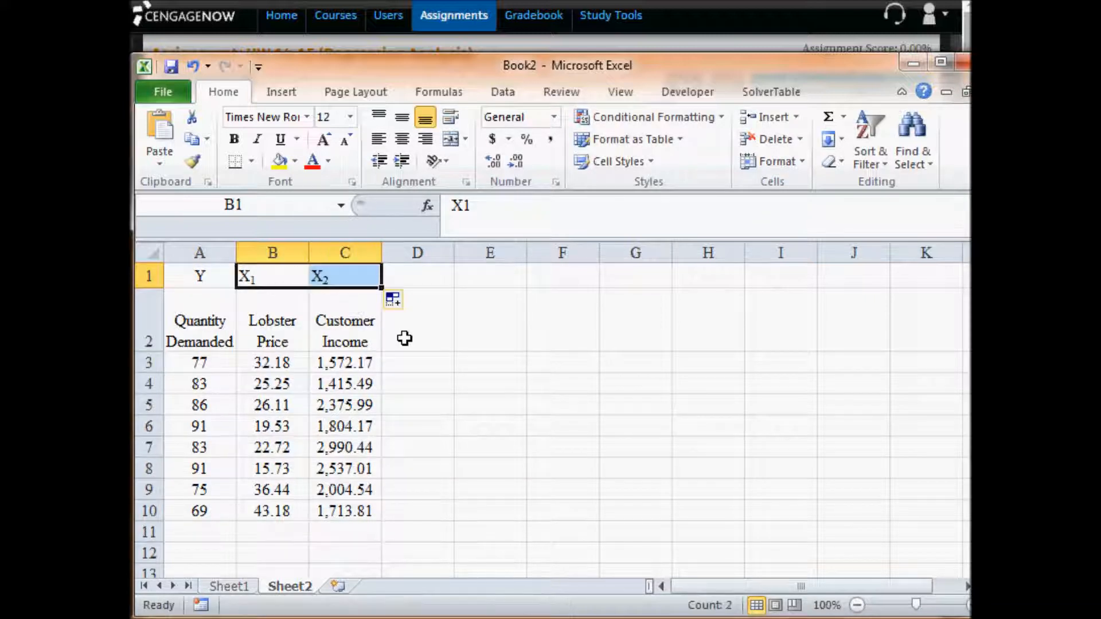
- Center the whole table A1:C10, including the X1 and X2 labels
{"action": "left_click", "coordinate": [193, 247]}
{"action": "left_click_drag", "start_coordinate": [192, 275], "coordinate": [344, 511]}
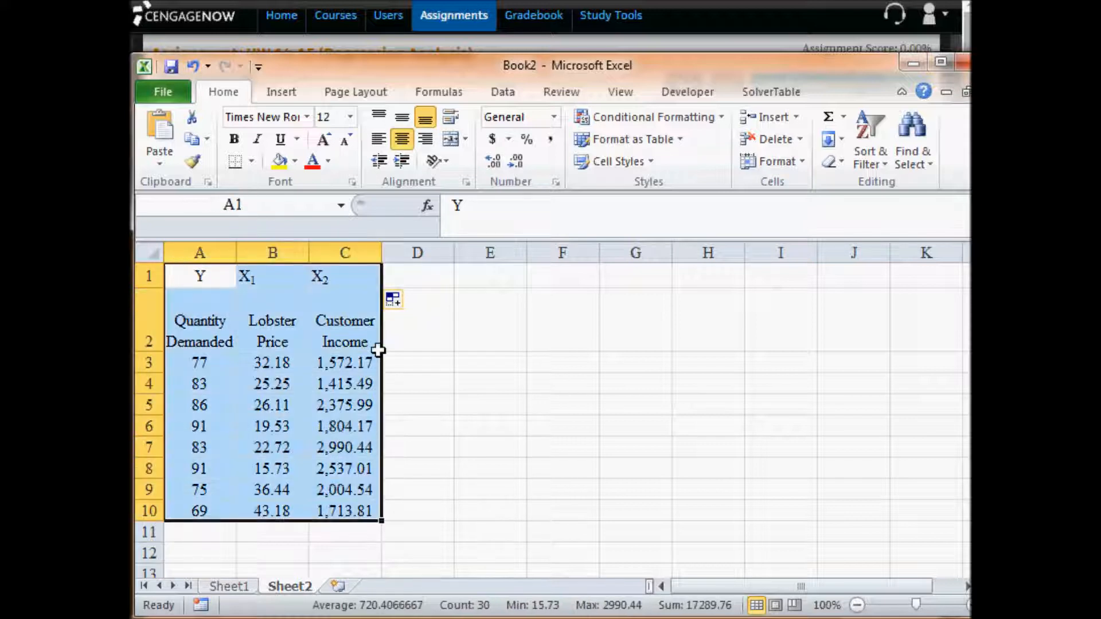
{"action": "left_click", "coordinate": [402, 138]}
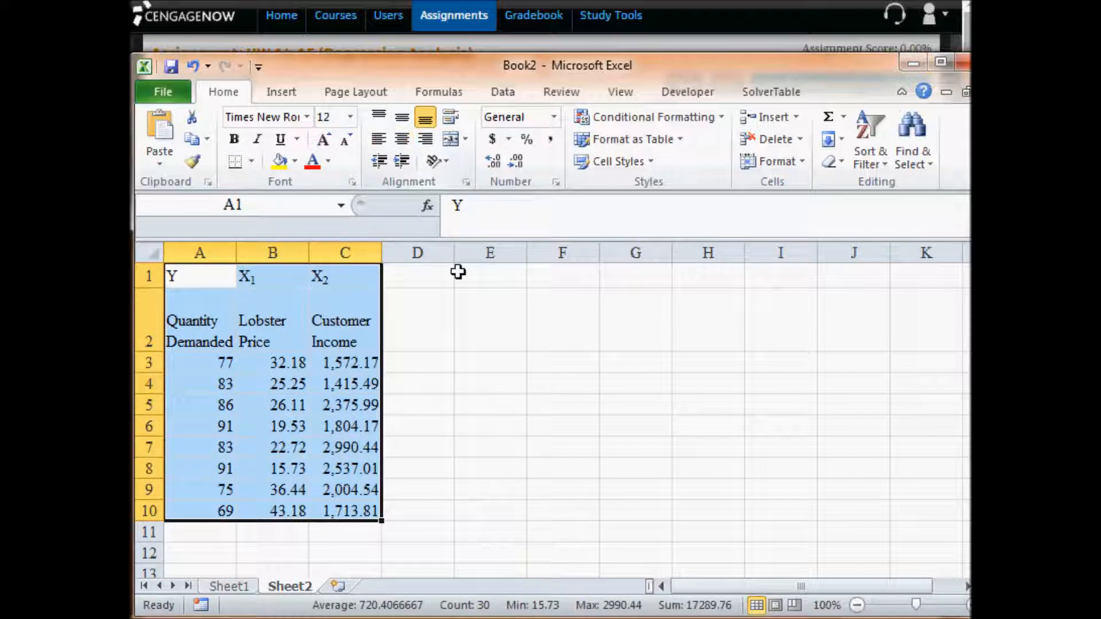
{"action": "left_click", "coordinate": [402, 139]}
{"action": "left_click", "coordinate": [533, 405]}
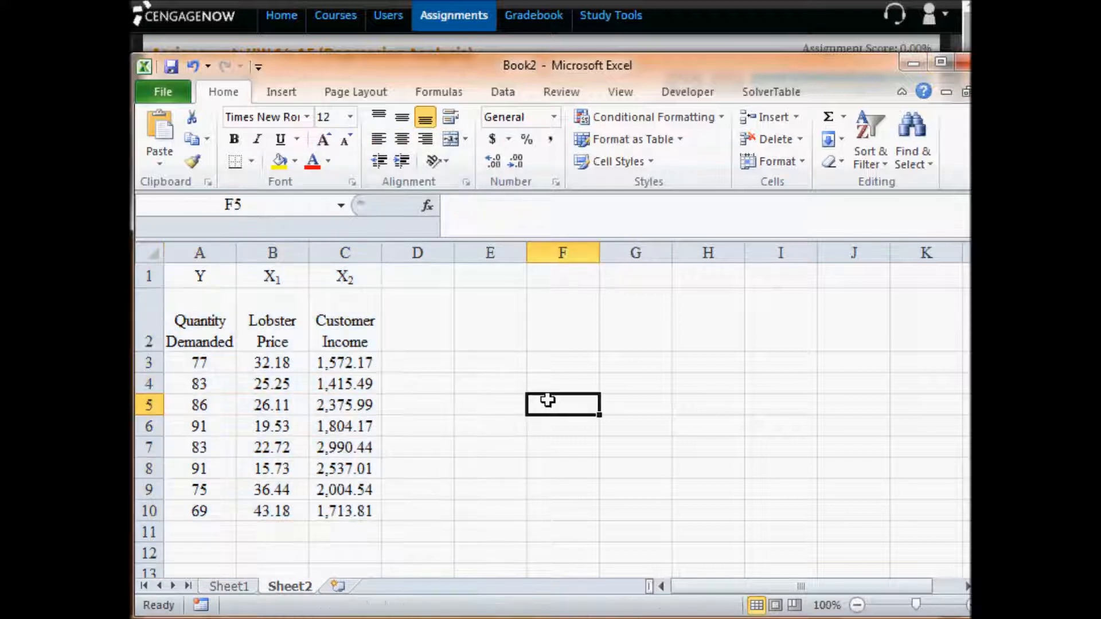
- Examine the X1 and X2 columns, and check the assignment page and the t distribution table for what is required
{"action": "left_click_drag", "start_coordinate": [304, 285], "coordinate": [348, 280]}
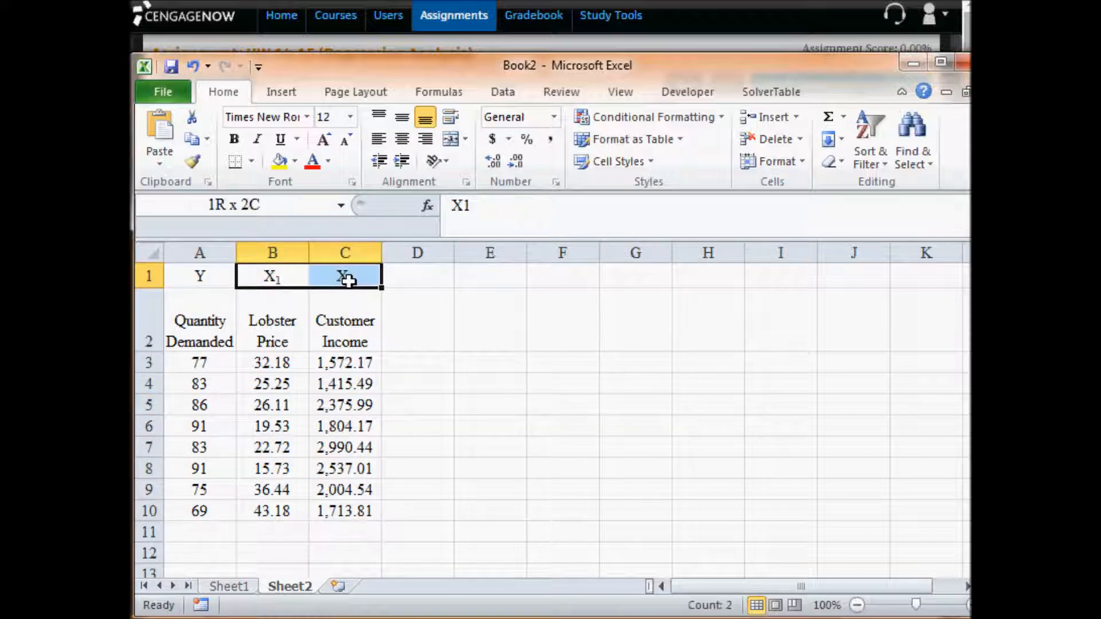
{"action": "left_click", "coordinate": [287, 279]}
{"action": "left_click_drag", "start_coordinate": [288, 279], "coordinate": [346, 513]}
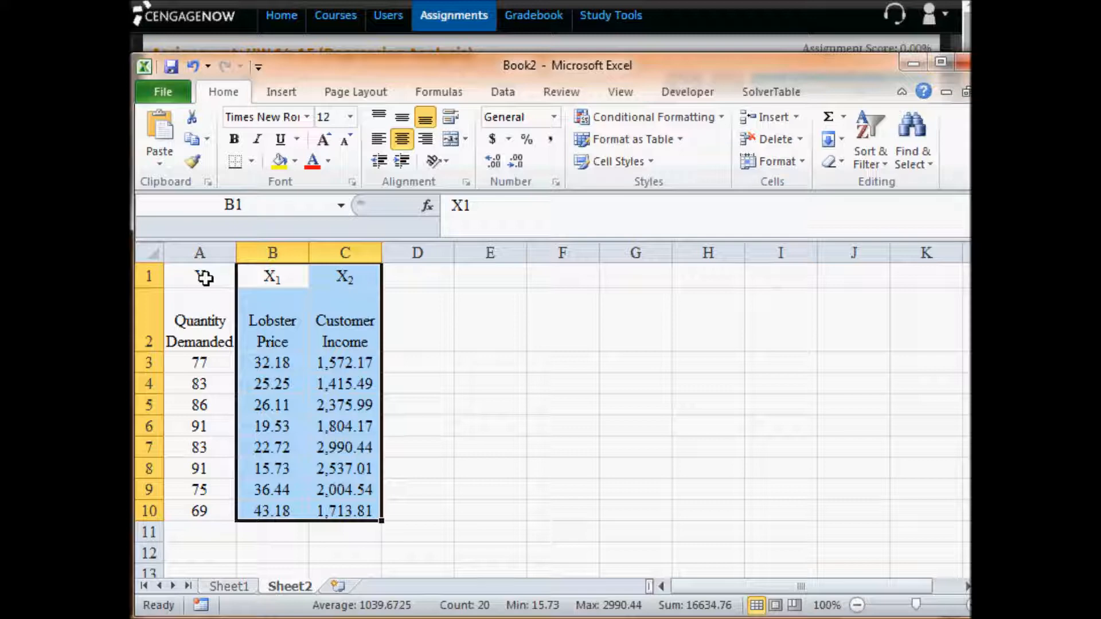
{"action": "left_click", "coordinate": [585, 465]}
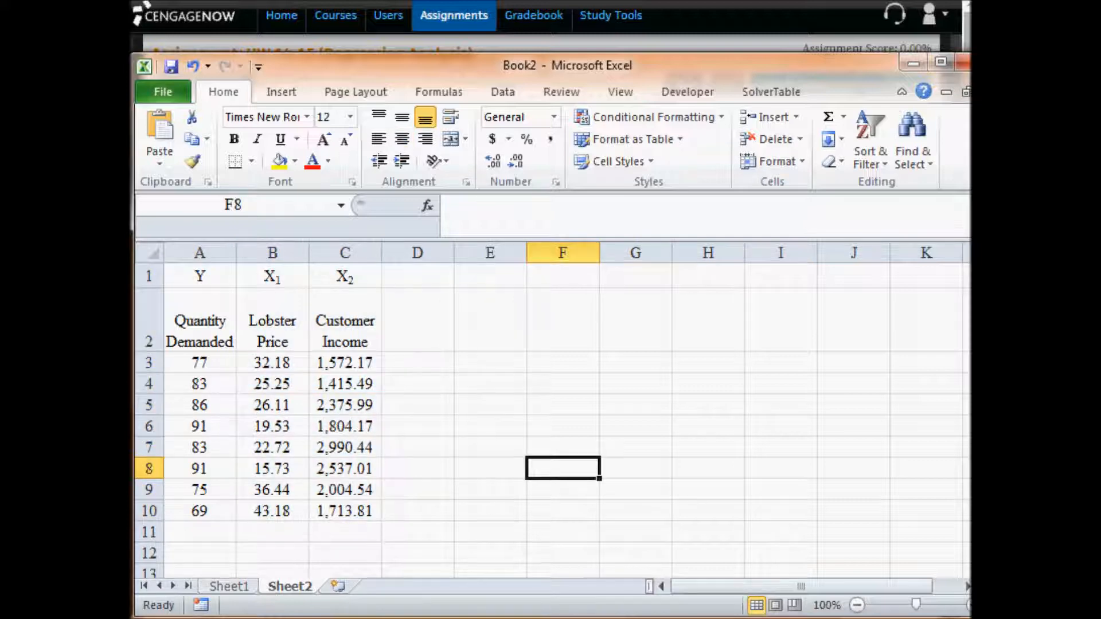
{"action": "key", "text": "alt+Tab"}
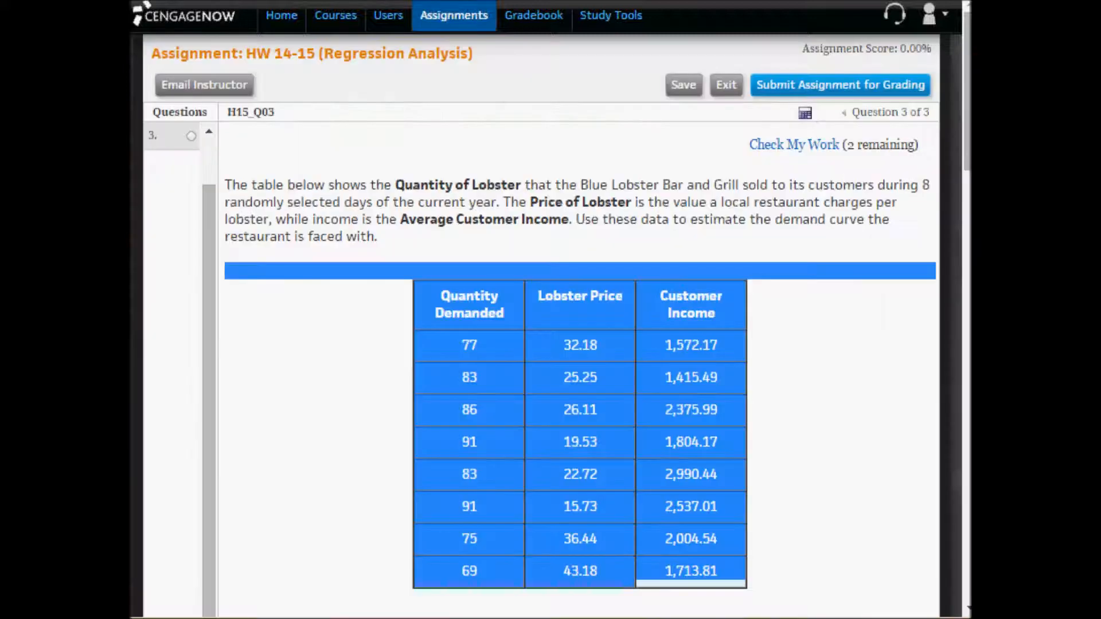
{"action": "scroll", "coordinate": [776, 285], "scroll_direction": "down", "scroll_amount": 2}
{"action": "scroll", "coordinate": [777, 285], "scroll_direction": "down", "scroll_amount": 3}
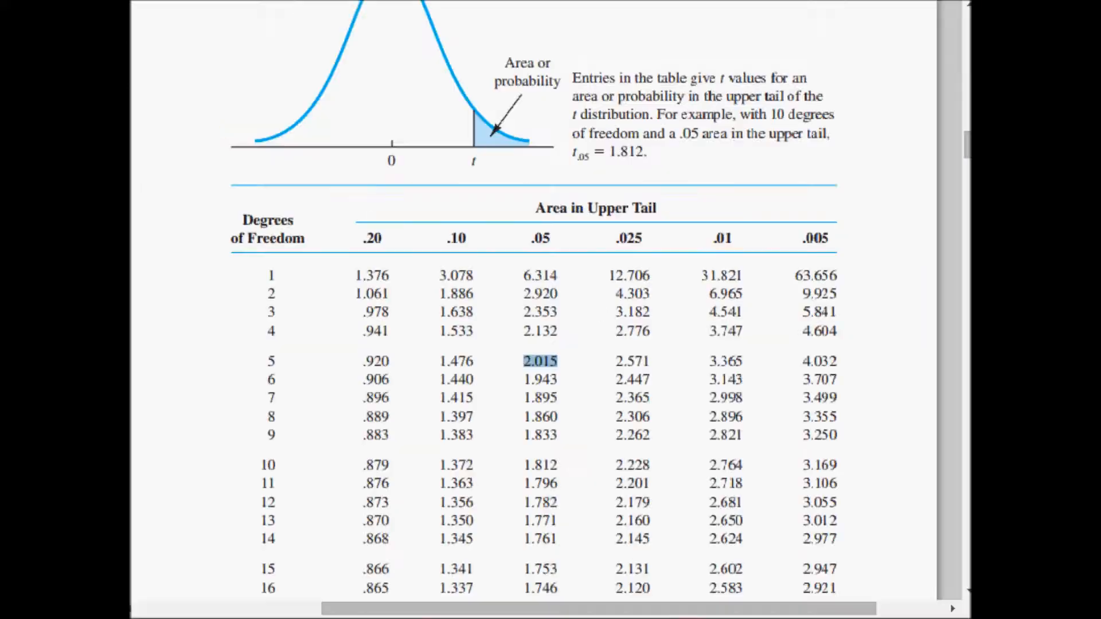
- Switch back to Excel and insert a blank column before the Y column
{"action": "key", "text": "alt+Tab"}
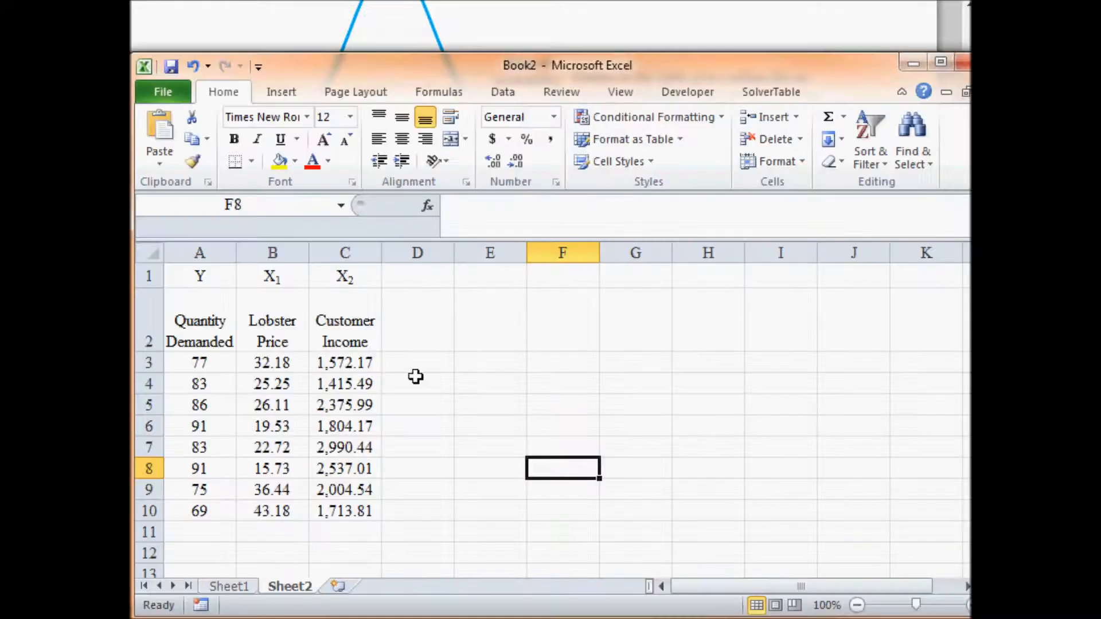
{"action": "left_click", "coordinate": [246, 548]}
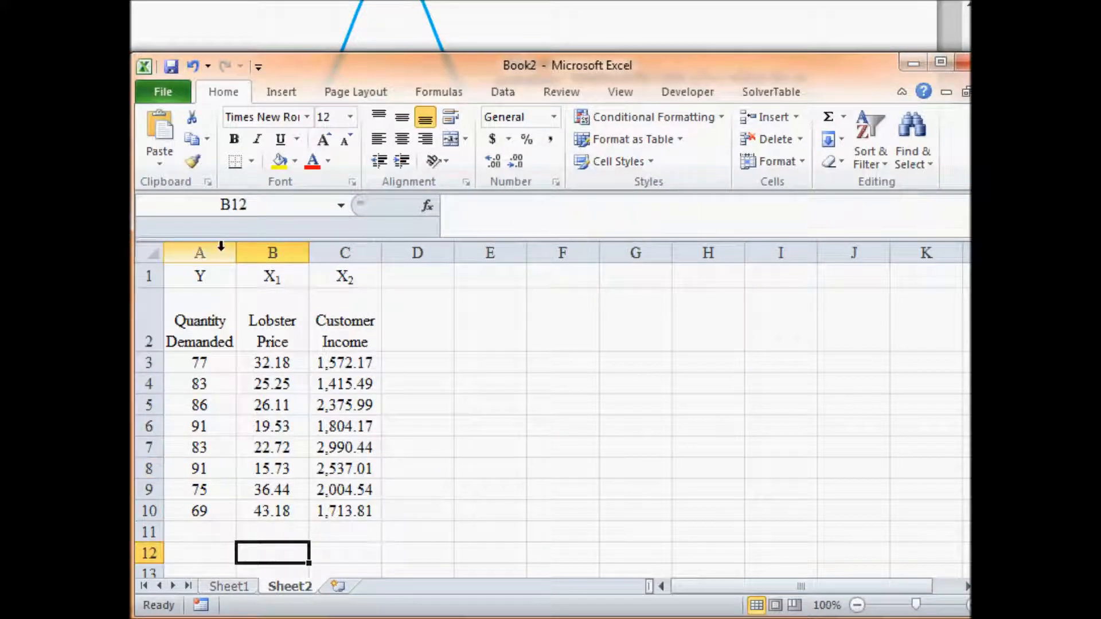
{"action": "left_click", "coordinate": [202, 241]}
{"action": "right_click", "coordinate": [201, 244]}
{"action": "left_click", "coordinate": [265, 380]}
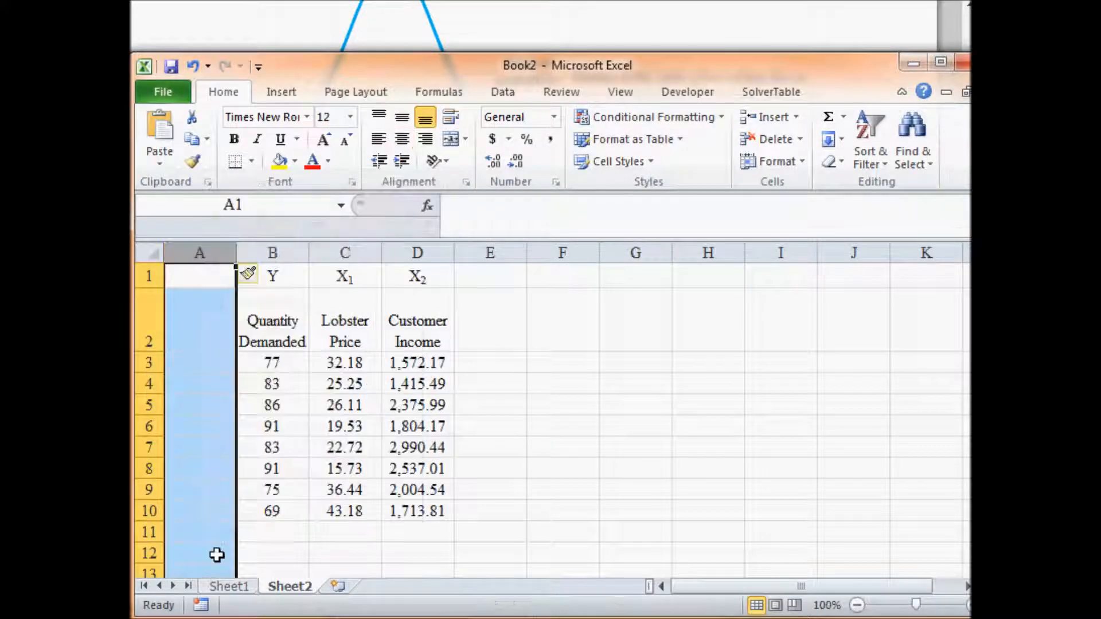
- Enter the row labels means in A11 and std dev in A12, below the data
{"action": "left_click", "coordinate": [208, 537]}
{"action": "type", "text": "mean"}
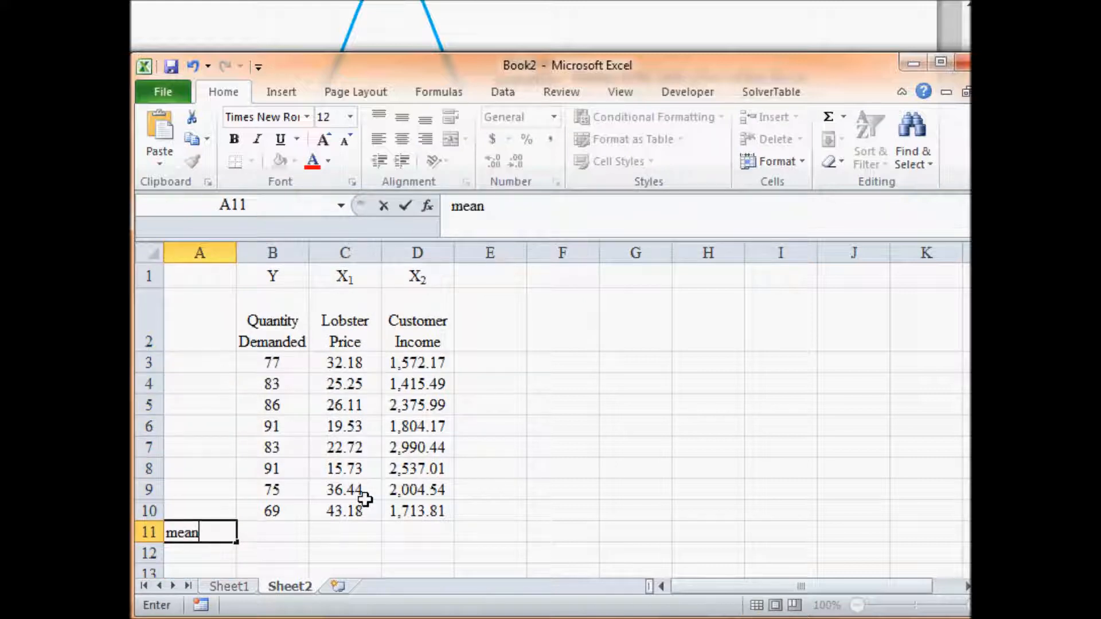
{"action": "type", "text": "s"}
{"action": "key", "text": "Return"}
{"action": "type", "text": "sta"}
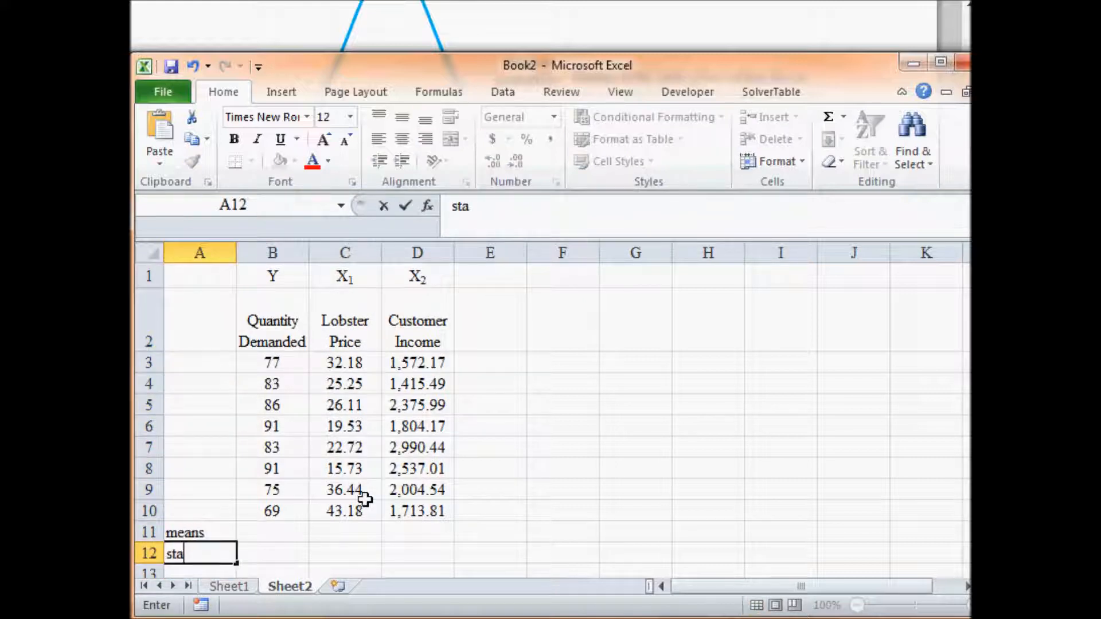
{"action": "type", "text": "nd"}
{"action": "key", "text": "BackSpace"}
{"action": "key", "text": "BackSpace"}
{"action": "key", "text": "BackSpace"}
{"action": "type", "text": "d dev"}
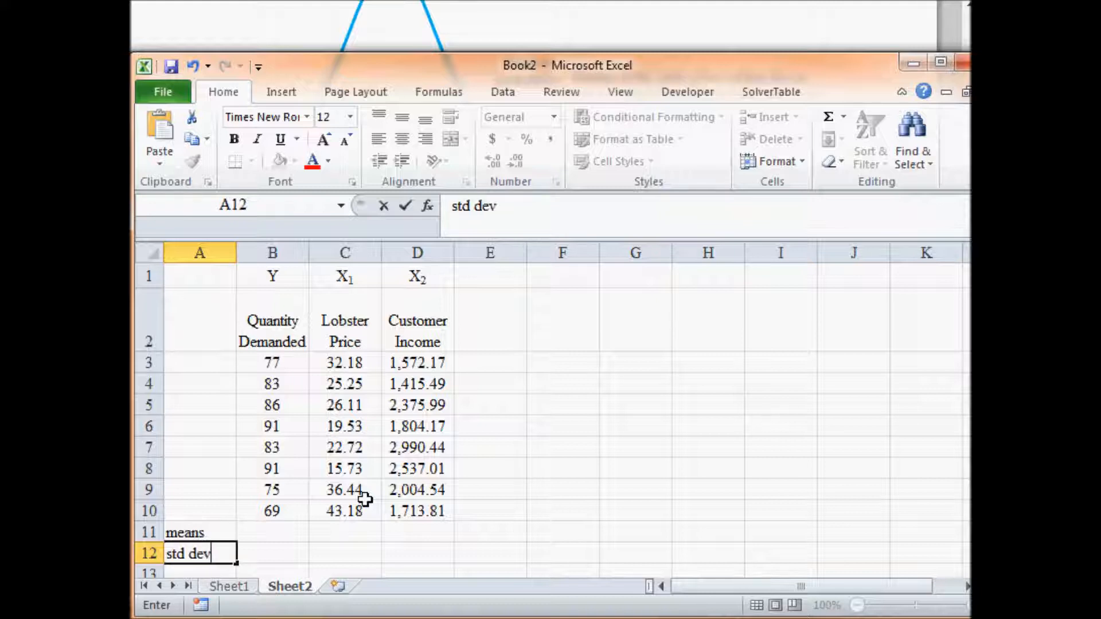
{"action": "key", "text": "Return"}
- Enter the row labels min in A13 and max in A14
{"action": "type", "text": "min"}
{"action": "key", "text": "Return"}
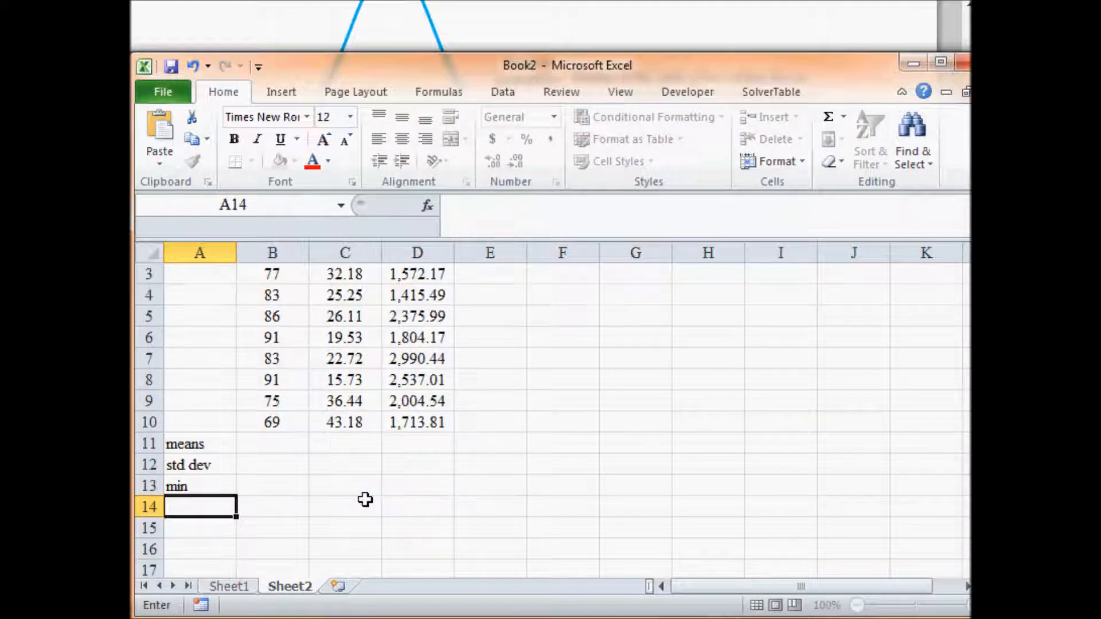
{"action": "type", "text": "max"}
{"action": "key", "text": "Up"}
{"action": "key", "text": "Up"}
{"action": "key", "text": "Up"}
{"action": "key", "text": "Up"}
{"action": "key", "text": "Up"}
{"action": "key", "text": "Up"}
{"action": "key", "text": "Up"}
{"action": "key", "text": "Up"}
{"action": "key", "text": "Up"}
{"action": "key", "text": "Up"}
{"action": "key", "text": "Up"}
{"action": "key", "text": "Up"}
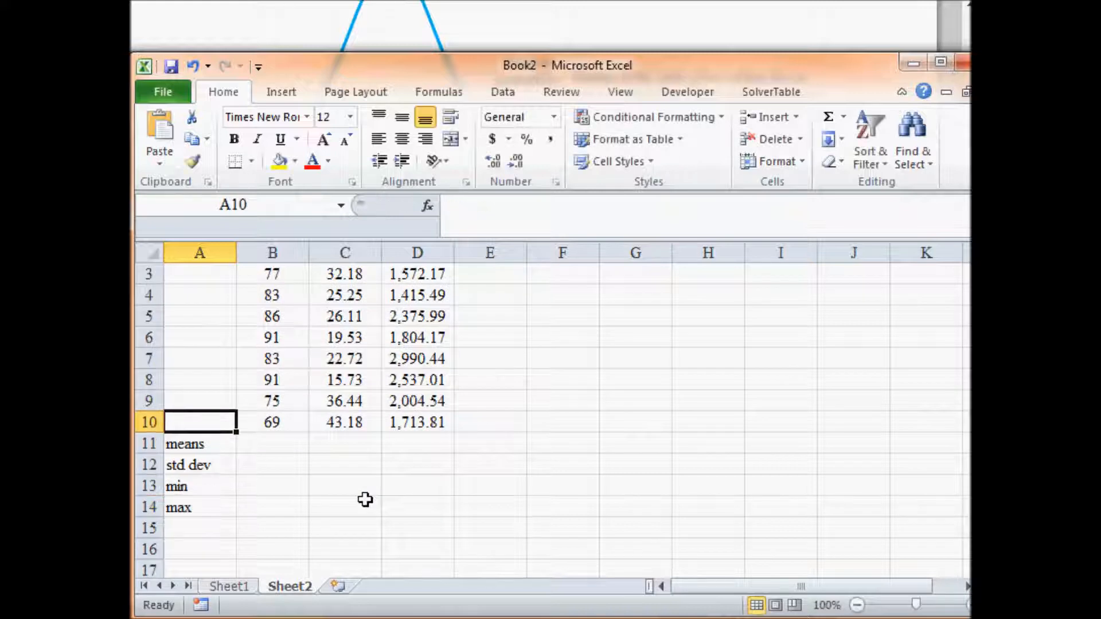
- Calculate the mean of Quantity Demanded in B11 with the AVERAGE function over B3:B10
{"action": "key", "text": "Down"}
{"action": "key", "text": "Down"}
{"action": "key", "text": "Down"}
{"action": "key", "text": "Down"}
{"action": "key", "text": "Down"}
{"action": "key", "text": "Down"}
{"action": "key", "text": "Down"}
{"action": "key", "text": "Down"}
{"action": "key", "text": "Down"}
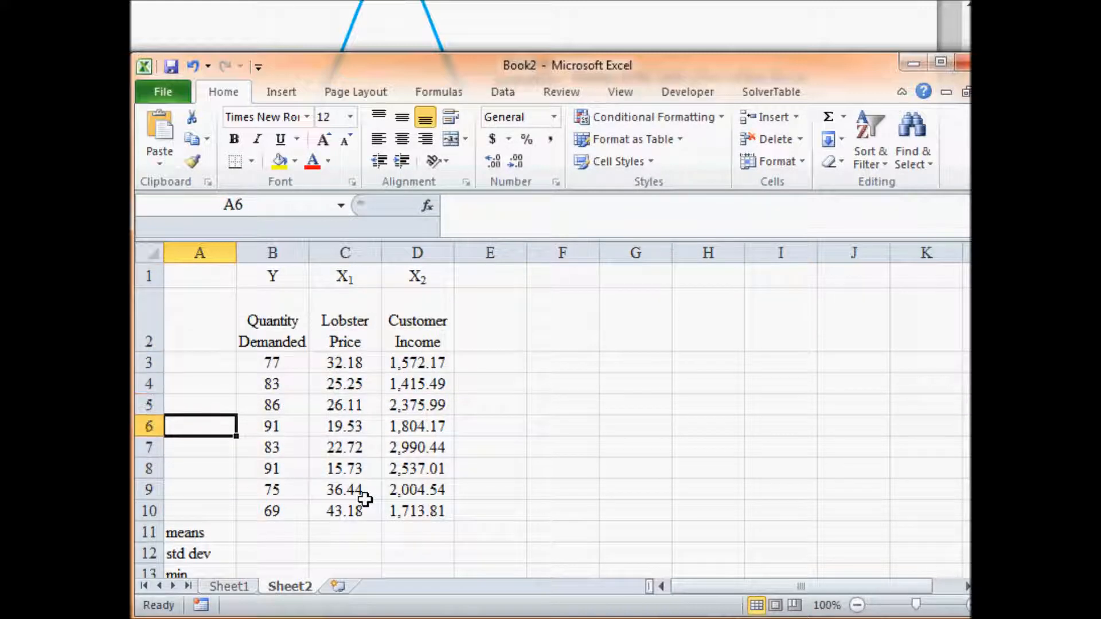
{"action": "key", "text": "Right"}
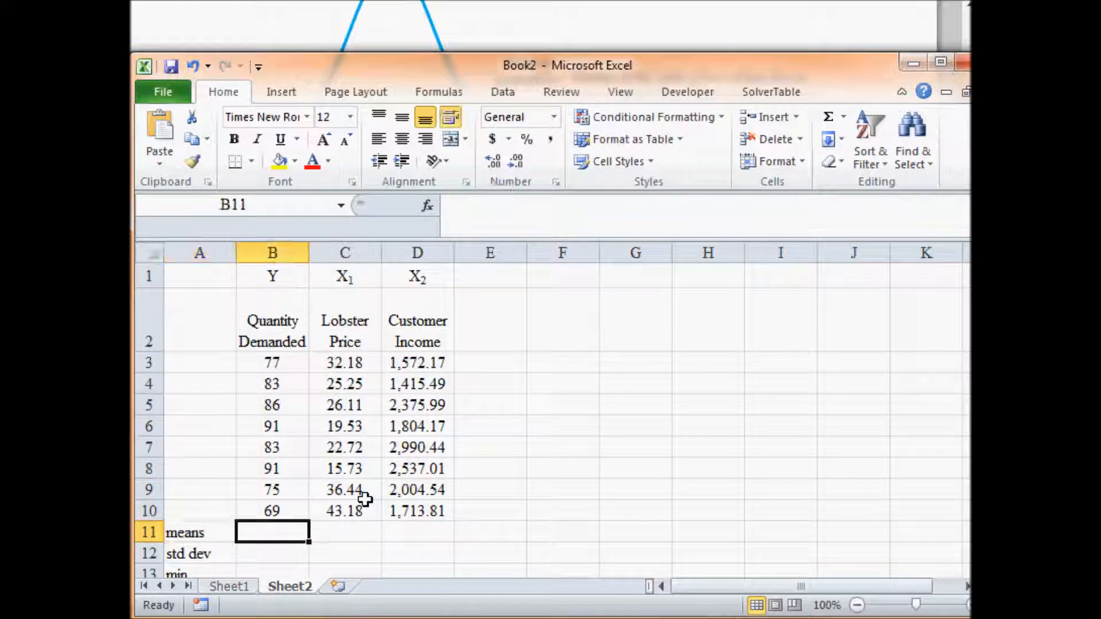
{"action": "type", "text": "="}
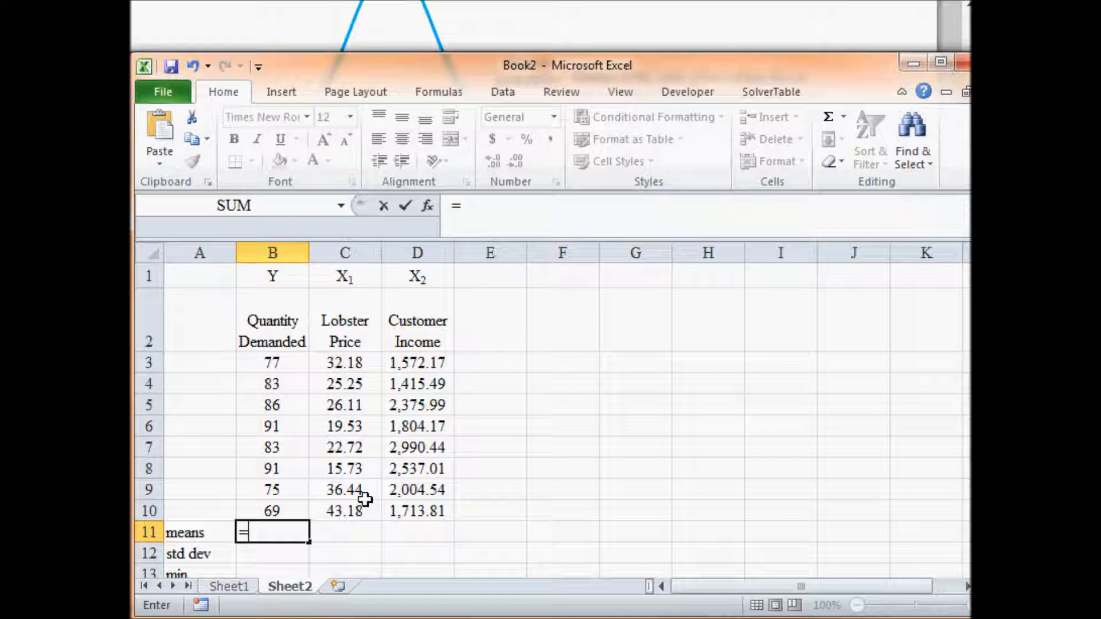
{"action": "type", "text": "aver"}
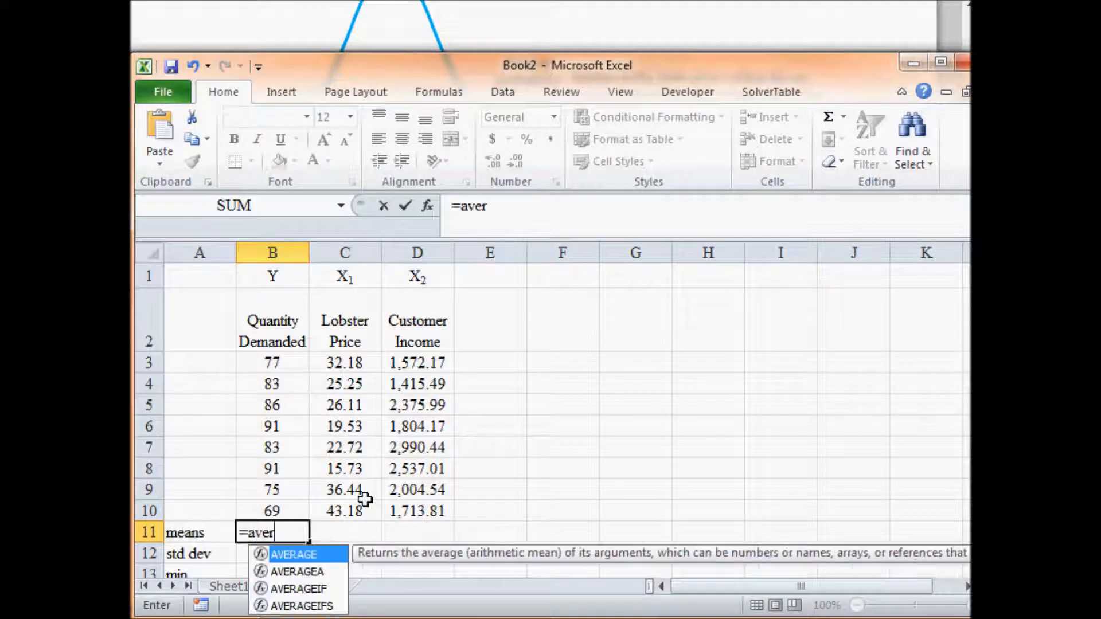
{"action": "type", "text": "age("}
{"action": "key", "text": "Up"}
{"action": "key", "text": "shift+Up"}
{"action": "key", "text": "shift+Up"}
{"action": "key", "text": "shift+Up"}
{"action": "key", "text": "shift+Up"}
{"action": "key", "text": "shift+Up"}
{"action": "key", "text": "shift+Up"}
{"action": "key", "text": "shift+Up"}
{"action": "key", "text": "Return"}
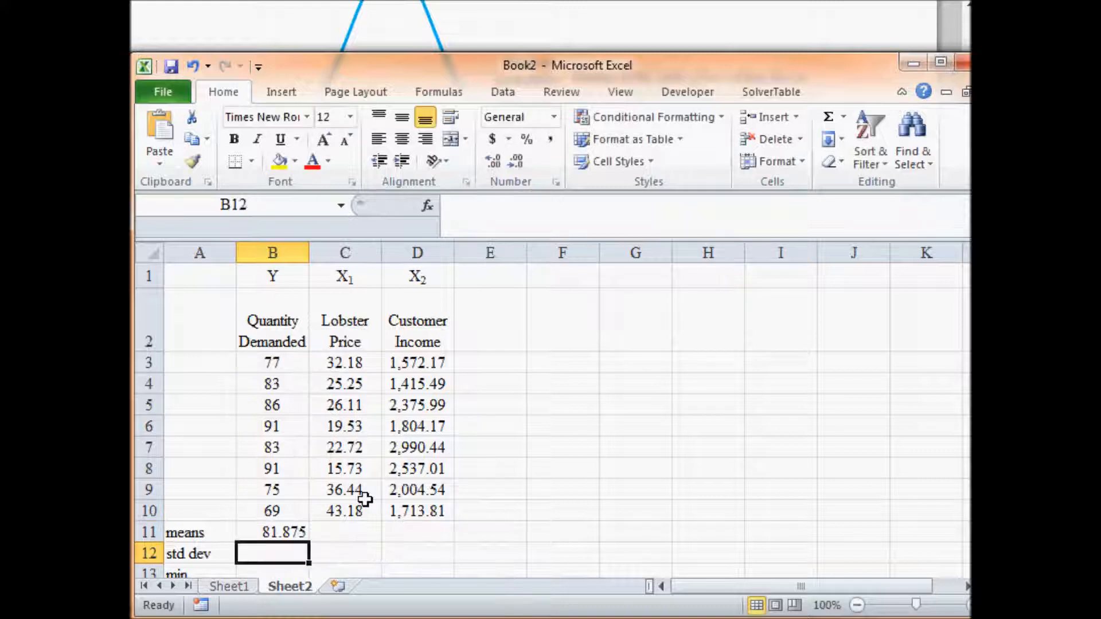
- Calculate the standard deviation of Quantity Demanded in B12 with the STDEV.S function over B3:B10
{"action": "type", "text": "="}
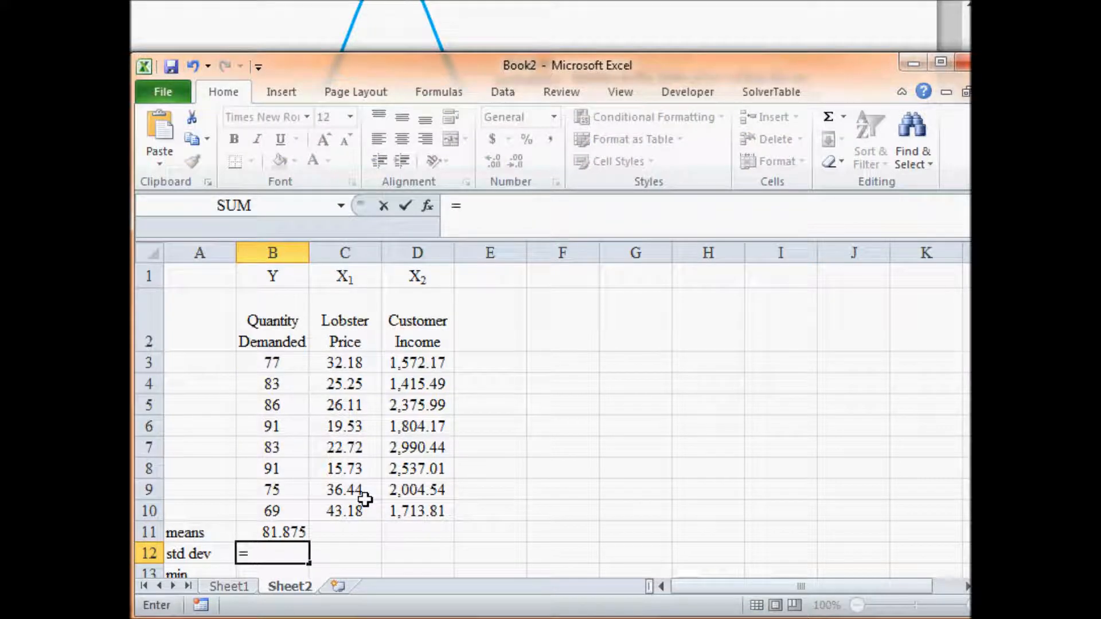
{"action": "type", "text": "stdev"}
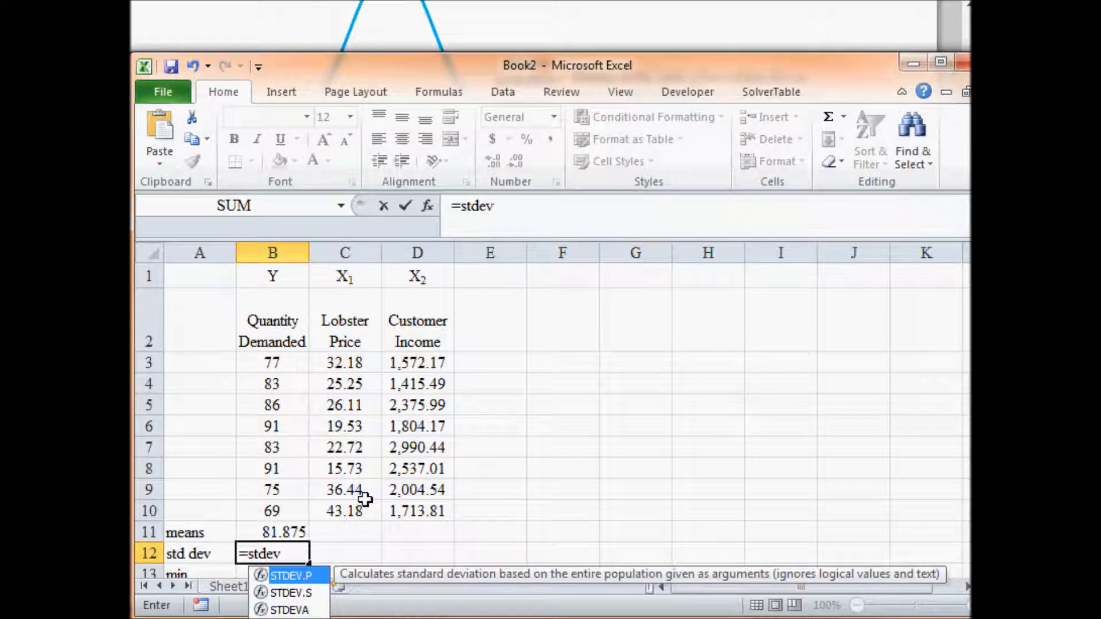
{"action": "type", "text": ".s("}
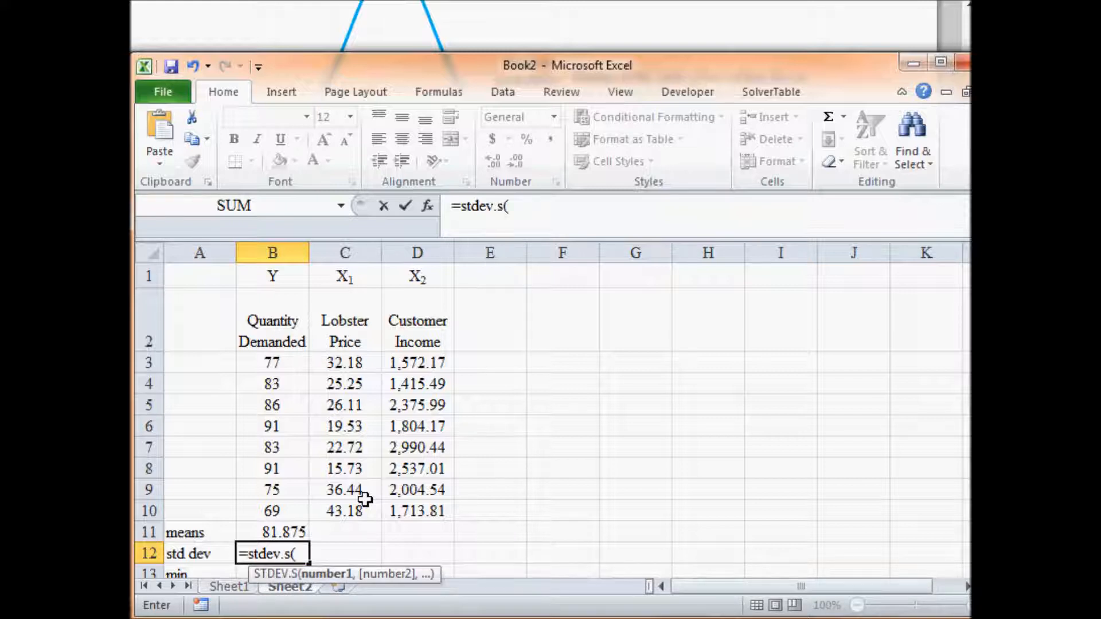
{"action": "left_click_drag", "start_coordinate": [286, 511], "coordinate": [287, 363]}
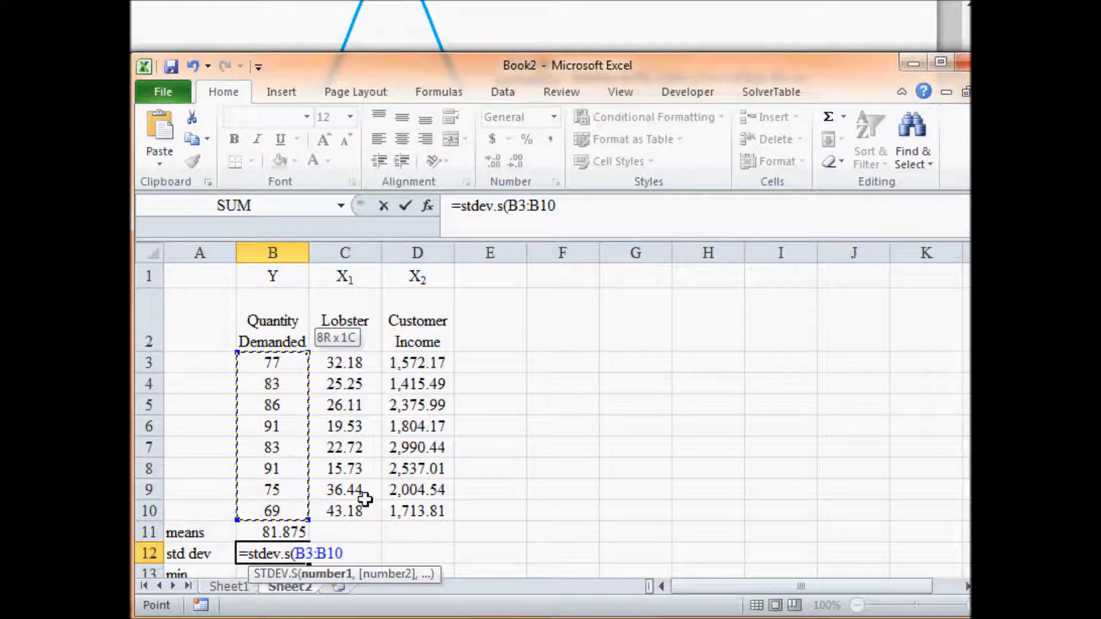
{"action": "key", "text": "Return"}
- Calculate the minimum of Quantity Demanded in B13 with the MIN function over B3:B10
{"action": "type", "text": "="}
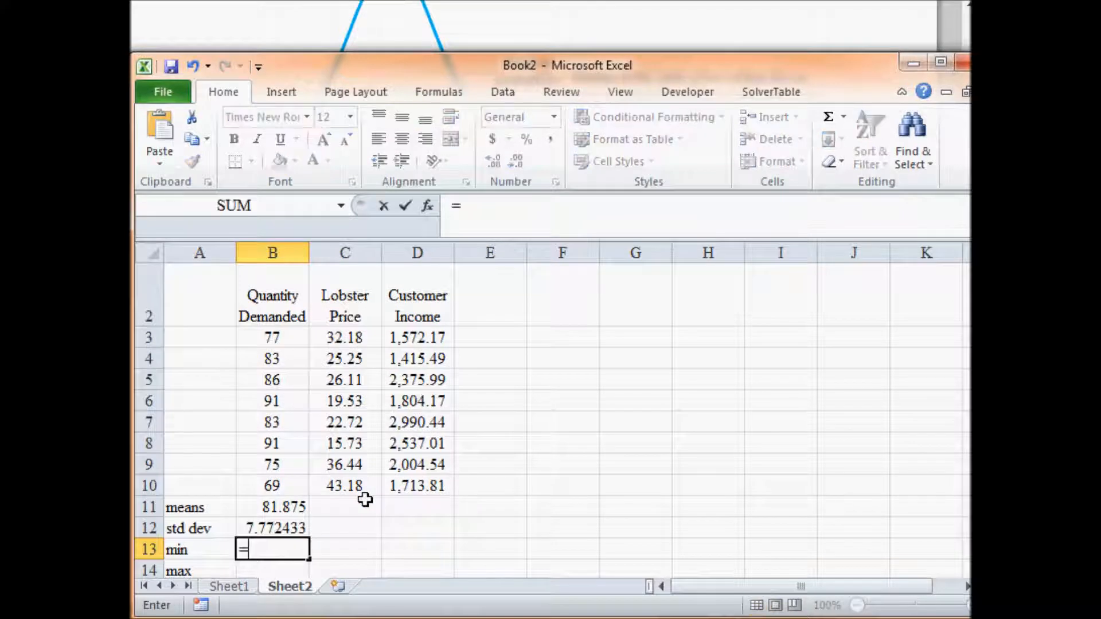
{"action": "type", "text": "min("}
{"action": "key", "text": "Up"}
{"action": "key", "text": "Up"}
{"action": "key", "text": "Up"}
{"action": "key", "text": "shift+Up"}
{"action": "key", "text": "shift+Up"}
{"action": "key", "text": "shift+Up"}
{"action": "key", "text": "shift+Up"}
{"action": "key", "text": "shift+Up"}
{"action": "key", "text": "shift+Up"}
{"action": "key", "text": "shift+Up"}
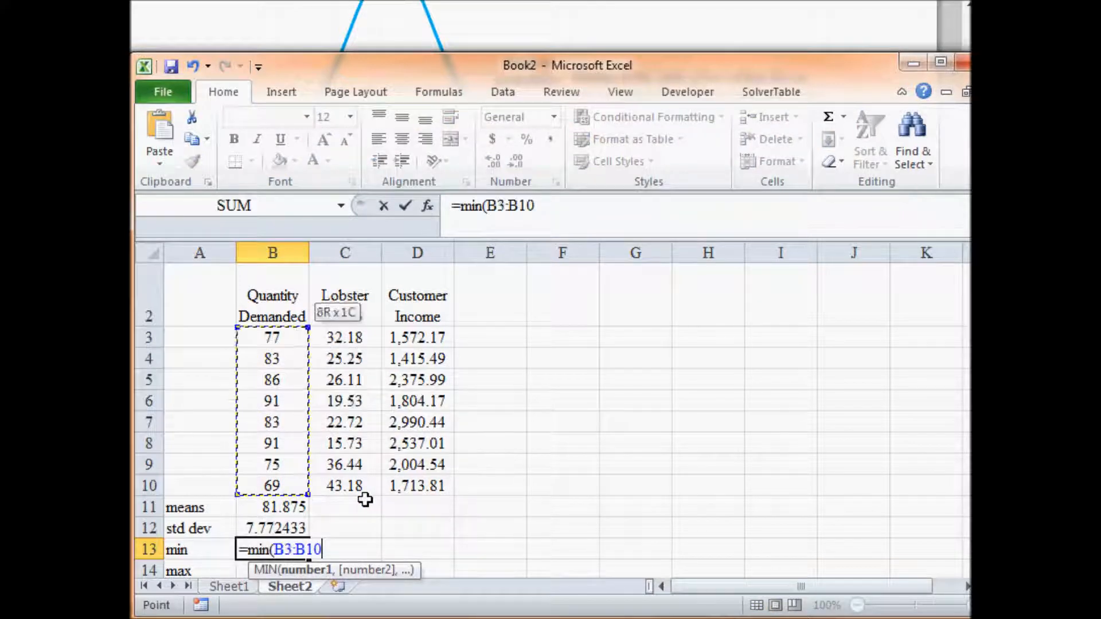
{"action": "key", "text": "Return"}
- Calculate the maximum of Quantity Demanded in B14 with the MAX function over the data in B3:B10
{"action": "type", "text": "="}
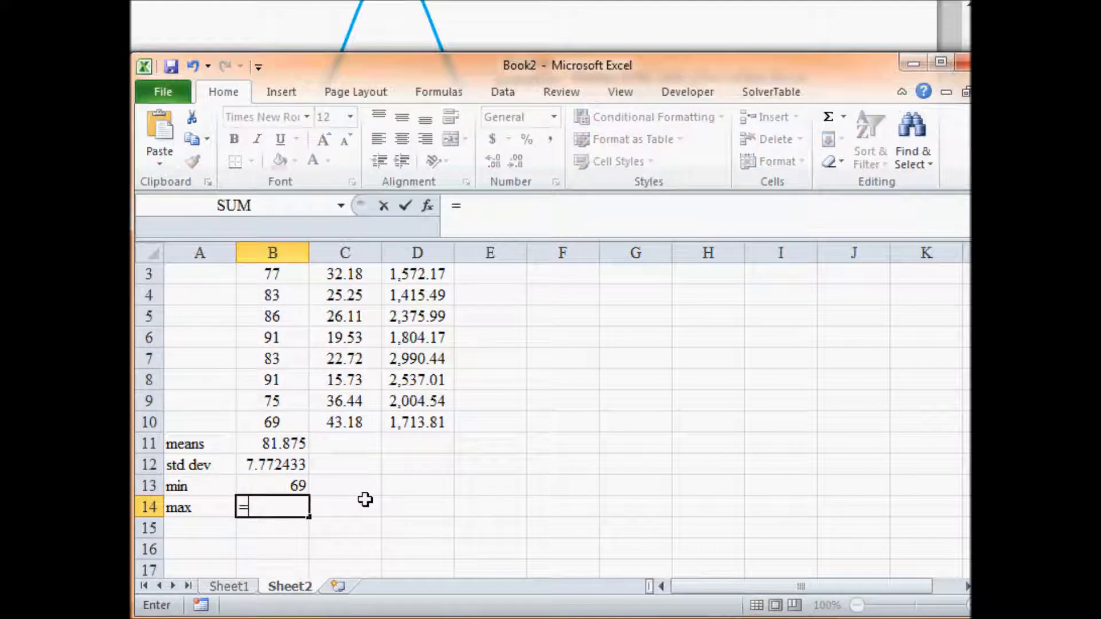
{"action": "type", "text": "max("}
{"action": "key", "text": "Up"}
{"action": "key", "text": "Up"}
{"action": "key", "text": "Up"}
{"action": "key", "text": "Up"}
{"action": "key", "text": "shift+Up"}
{"action": "key", "text": "shift+Up"}
{"action": "key", "text": "shift+Up"}
{"action": "key", "text": "shift+Up"}
{"action": "key", "text": "shift+Up"}
{"action": "key", "text": "shift+Up"}
{"action": "key", "text": "shift+Up"}
{"action": "key", "text": "shift+Up"}
{"action": "key", "text": "shift+Down"}
{"action": "key", "text": "Return"}
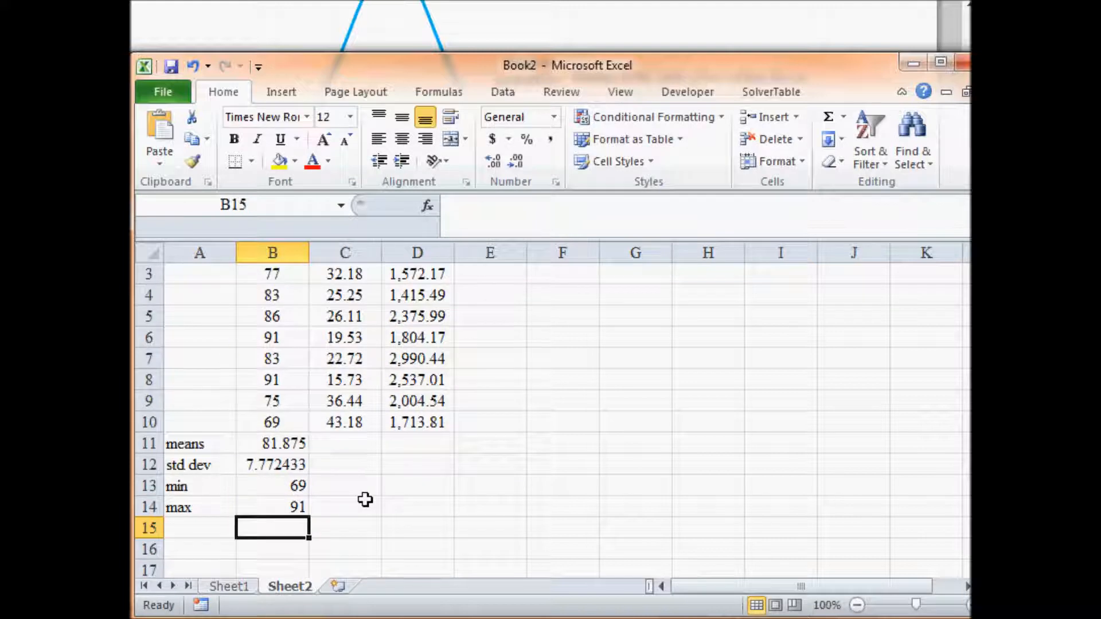
- Enter the row label correlations in A15, below the max label
{"action": "key", "text": "Left"}
{"action": "type", "text": "correlation"}
{"action": "key", "text": "BackSpace"}
{"action": "type", "text": "ns"}
{"action": "key", "text": "Return"}
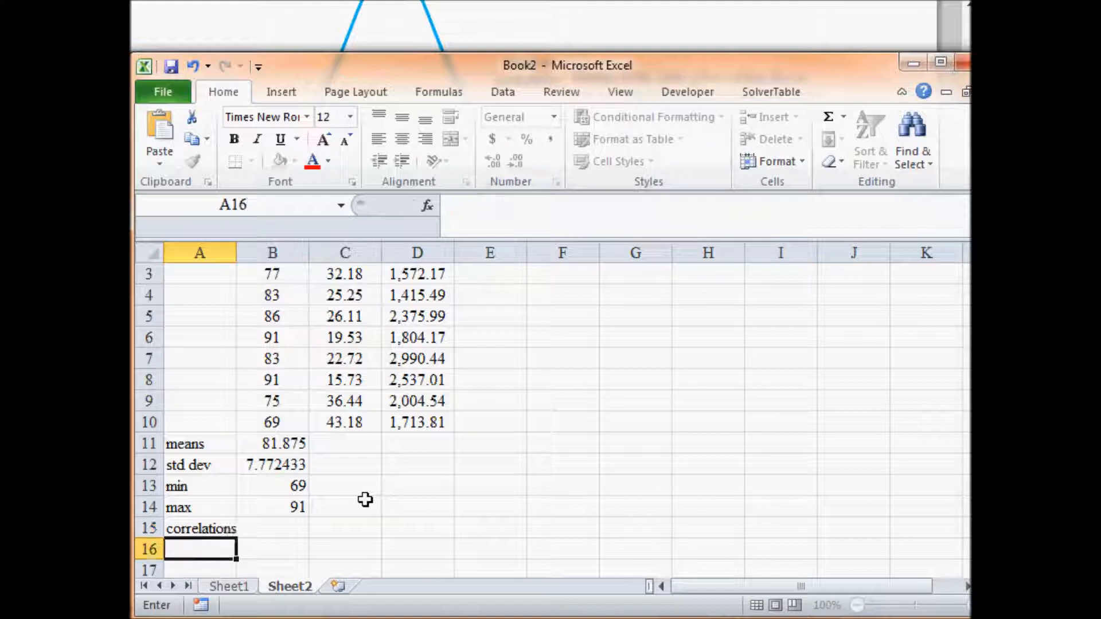
- Calculate the correlation between Quantity Demanded and Lobster Price in B15 with the CORREL function over B3:B10 and C3:C10
{"action": "key", "text": "Up"}
{"action": "key", "text": "Right"}
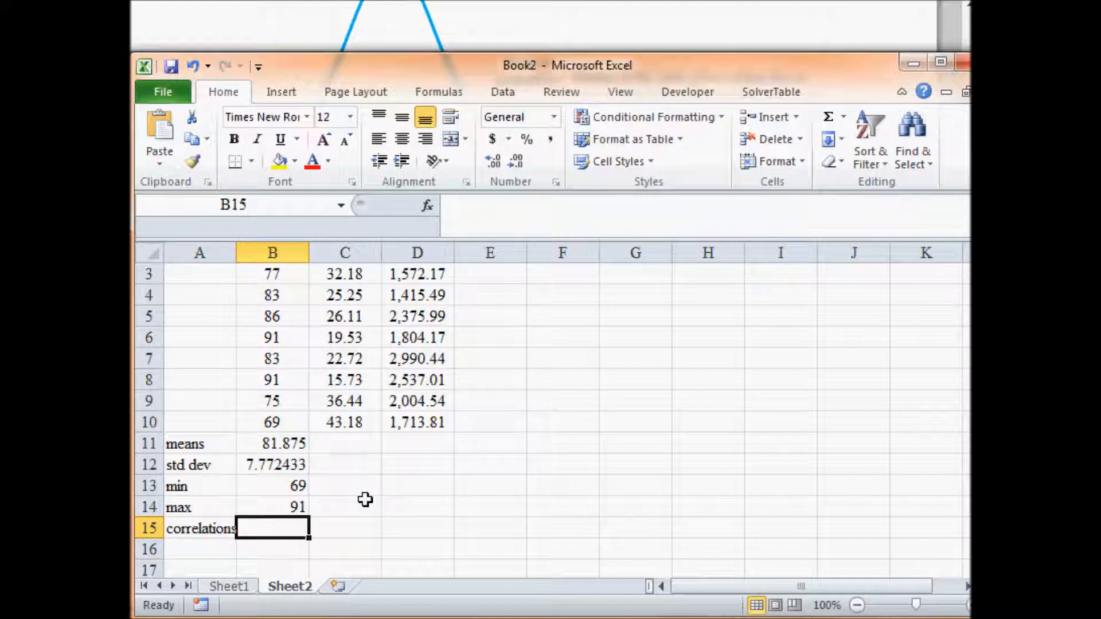
{"action": "type", "text": "="}
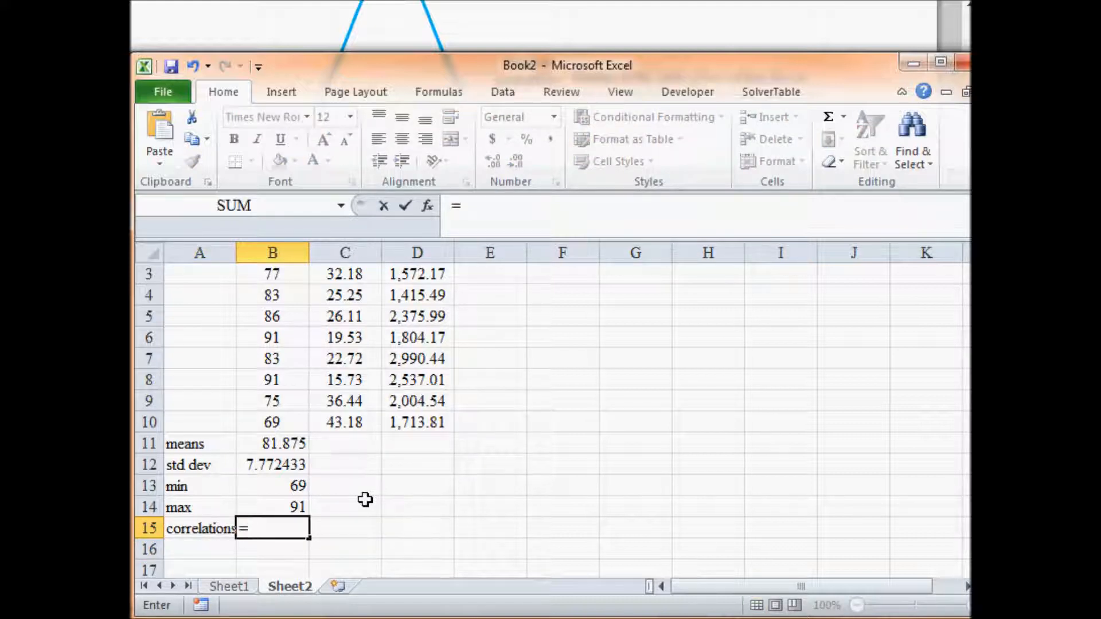
{"action": "type", "text": "correl"}
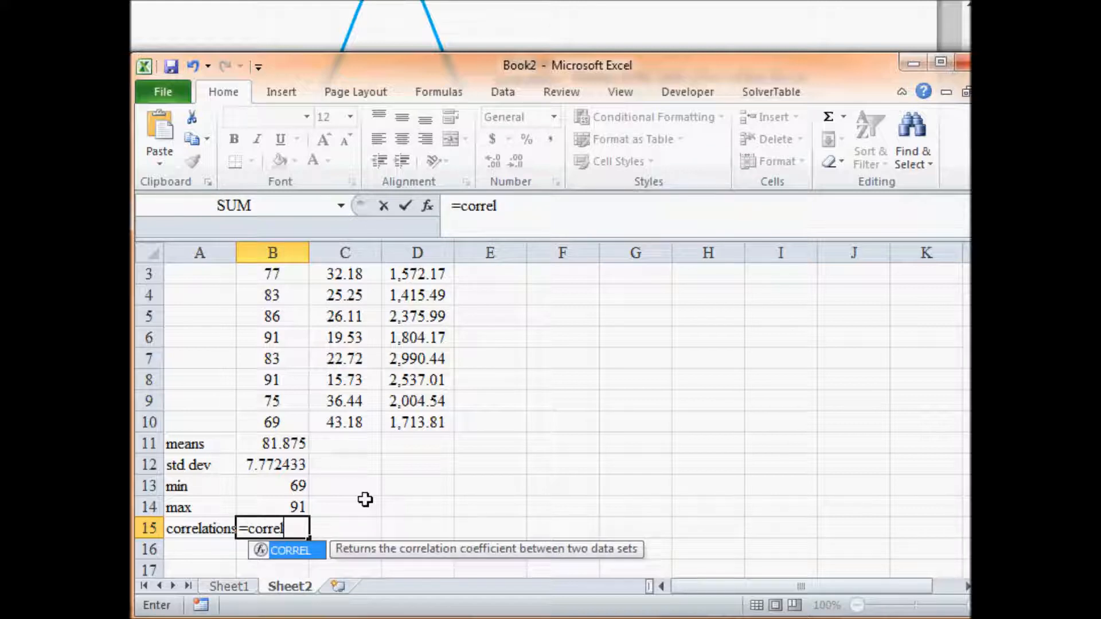
{"action": "type", "text": "("}
{"action": "key", "text": "Up"}
{"action": "key", "text": "Up"}
{"action": "key", "text": "Up"}
{"action": "key", "text": "Up"}
{"action": "key", "text": "Up"}
{"action": "key", "text": "shift+Up"}
{"action": "key", "text": "shift+Up"}
{"action": "key", "text": "shift+Up"}
{"action": "key", "text": "shift+Up"}
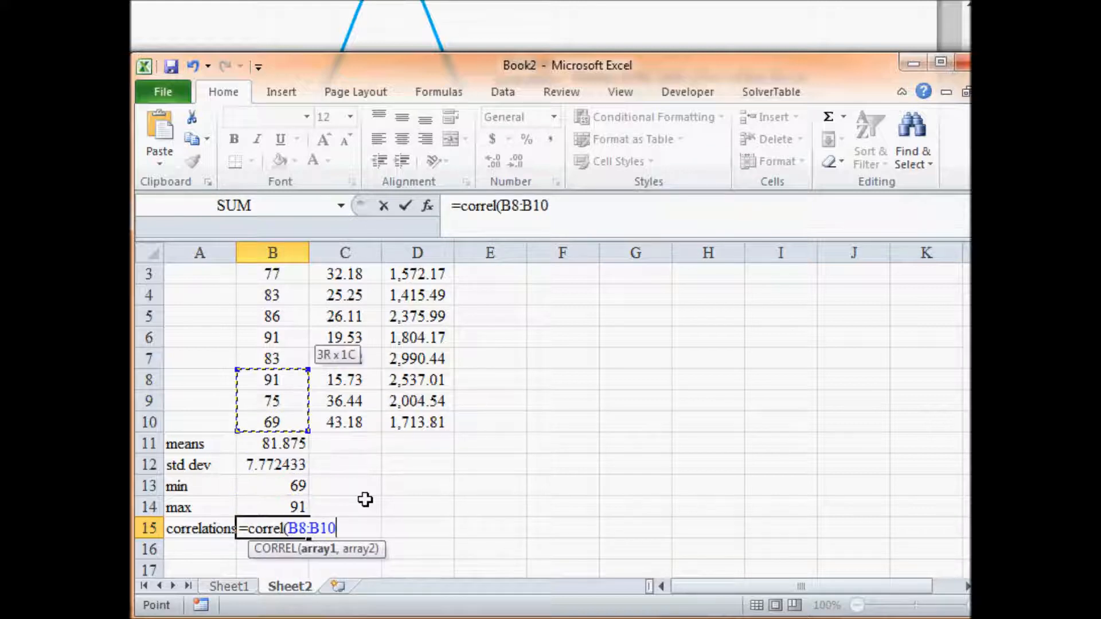
{"action": "key", "text": "shift+Up"}
{"action": "key", "text": "shift+Up"}
{"action": "key", "text": "shift+Up"}
{"action": "key", "text": "shift+Up"}
{"action": "key", "text": "shift+Up"}
{"action": "key", "text": "shift+Down"}
{"action": "key", "text": "shift+Down"}
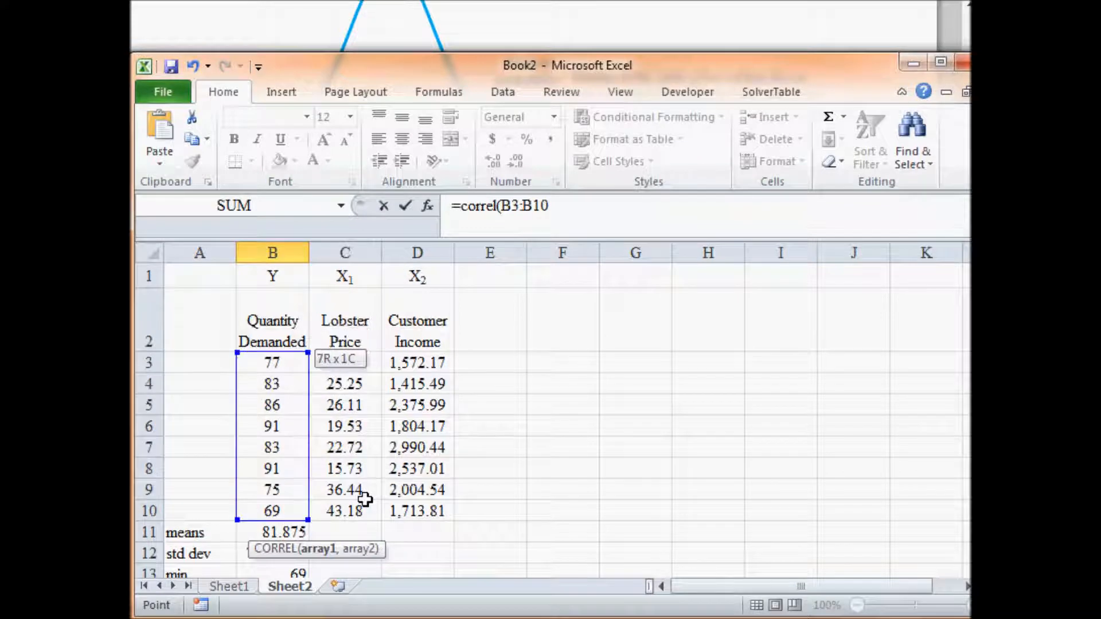
{"action": "type", "text": ","}
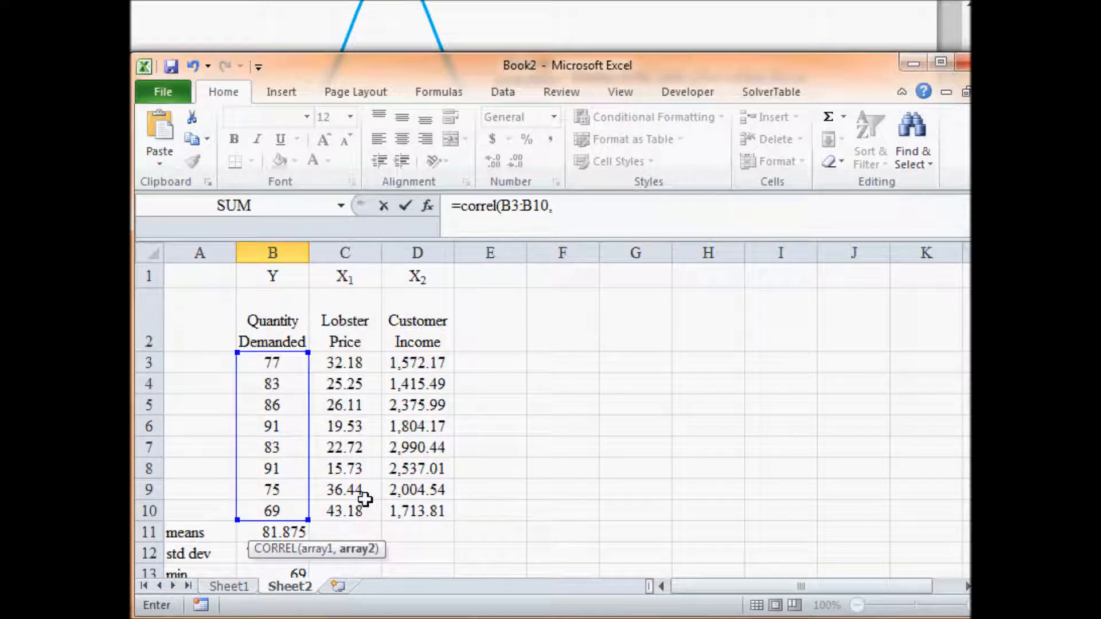
{"action": "key", "text": "Up"}
{"action": "key", "text": "Up"}
{"action": "key", "text": "Up"}
{"action": "key", "text": "Up"}
{"action": "key", "text": "Up"}
{"action": "key", "text": "Right"}
{"action": "key", "text": "shift+Up"}
{"action": "key", "text": "shift+Up"}
{"action": "key", "text": "shift+Up"}
{"action": "key", "text": "shift+Up"}
{"action": "key", "text": "shift+Up"}
{"action": "key", "text": "shift+Up"}
{"action": "key", "text": "shift+Up"}
{"action": "key", "text": "shift+Up"}
{"action": "key", "text": "shift+Down"}
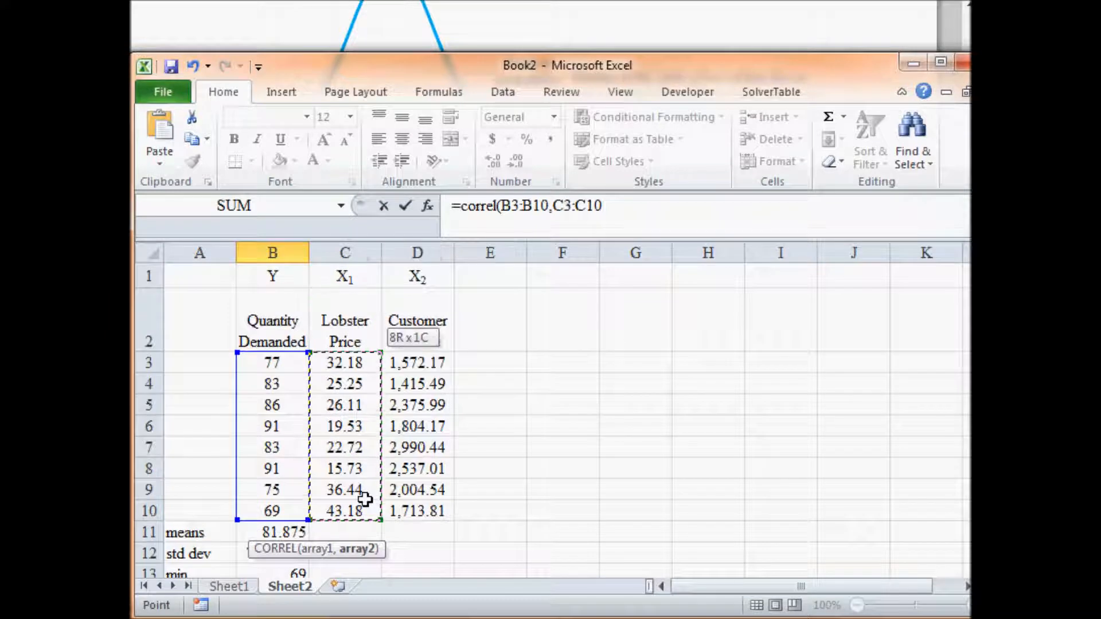
{"action": "key", "text": "Return"}
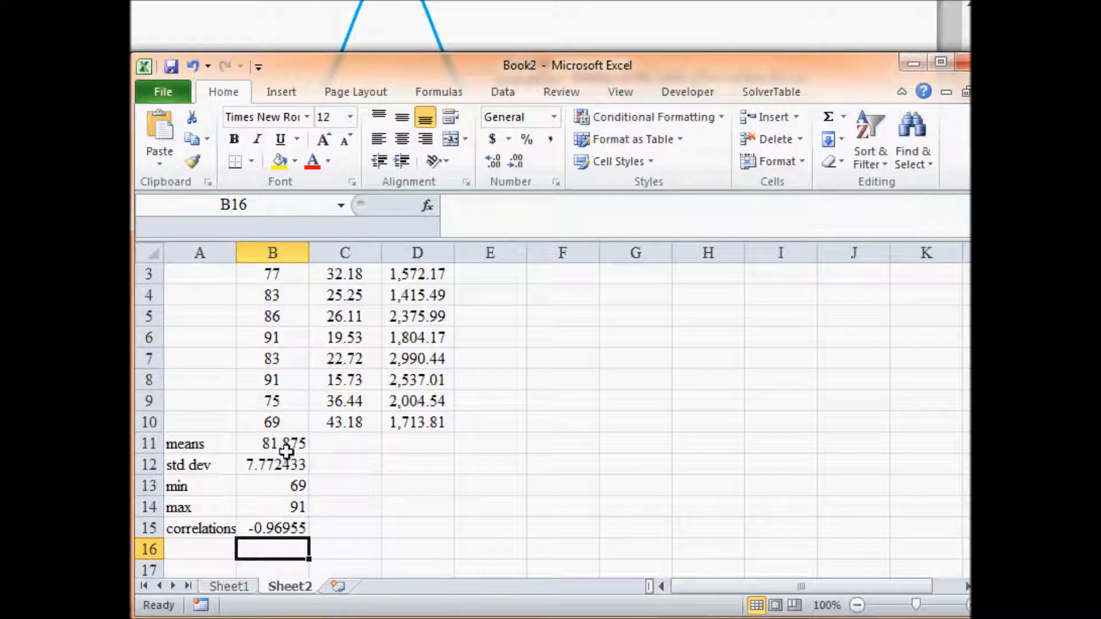
- Show the mean and standard deviation in B11:B12 with two decimals and the correlation in B15 with three
{"action": "left_click_drag", "start_coordinate": [290, 445], "coordinate": [287, 465]}
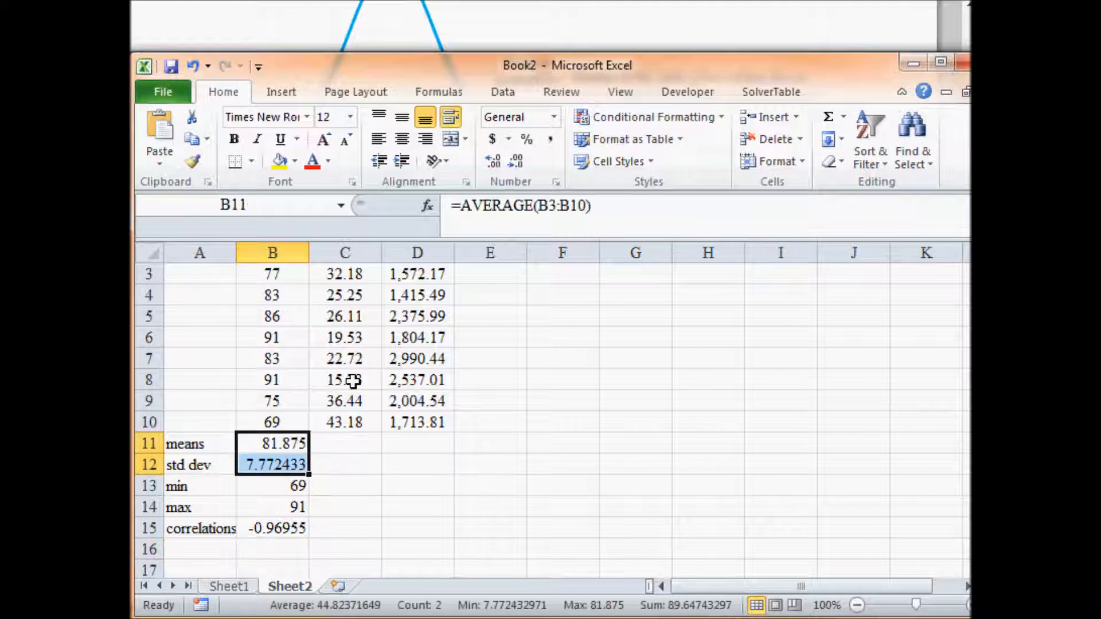
{"action": "left_click", "coordinate": [519, 164]}
{"action": "left_click", "coordinate": [296, 527]}
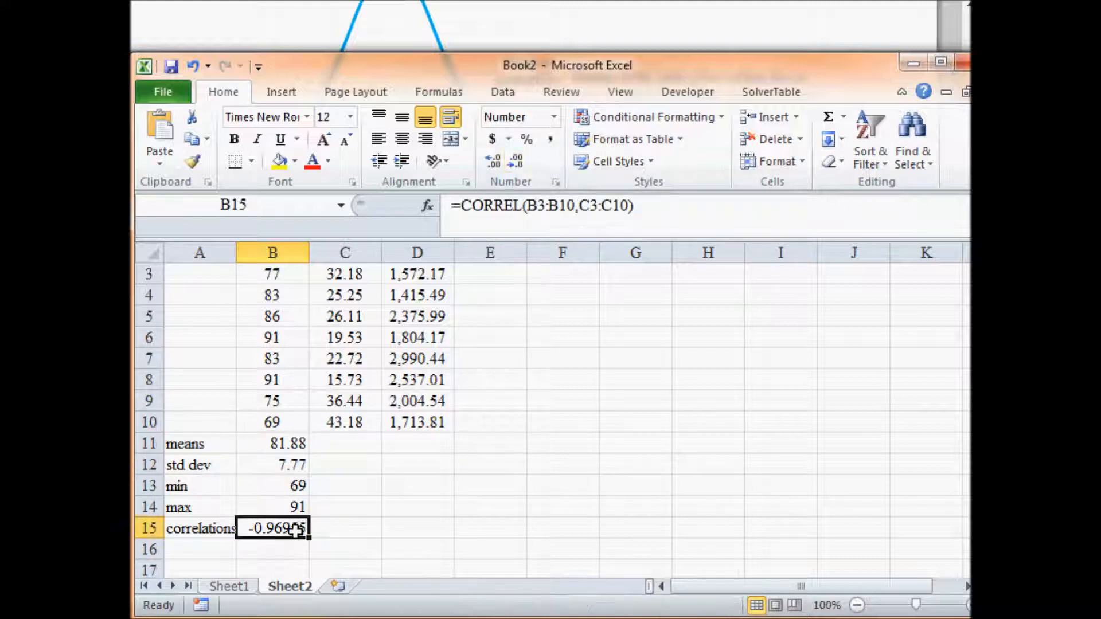
{"action": "left_click", "coordinate": [517, 163]}
{"action": "left_click", "coordinate": [517, 163]}
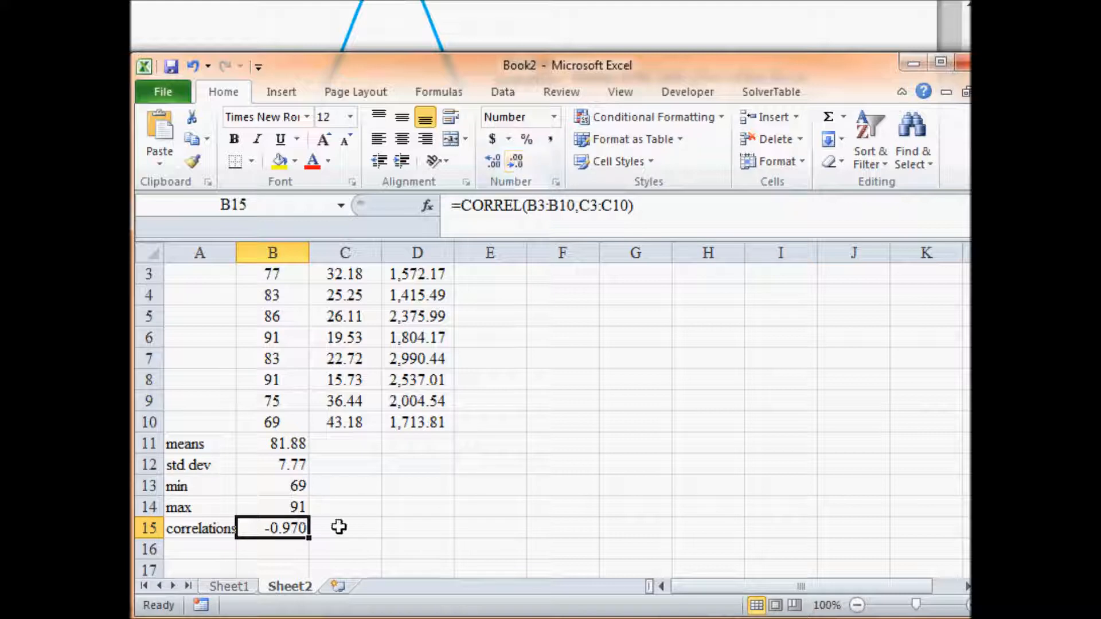
- Fill the B15 correlation formula into C15 and shift its first range to B3:B10, correlating Quantity Demanded with Customer Income
{"action": "double_click", "coordinate": [270, 525]}
{"action": "scroll", "coordinate": [401, 529], "scroll_direction": "up", "scroll_amount": 1}
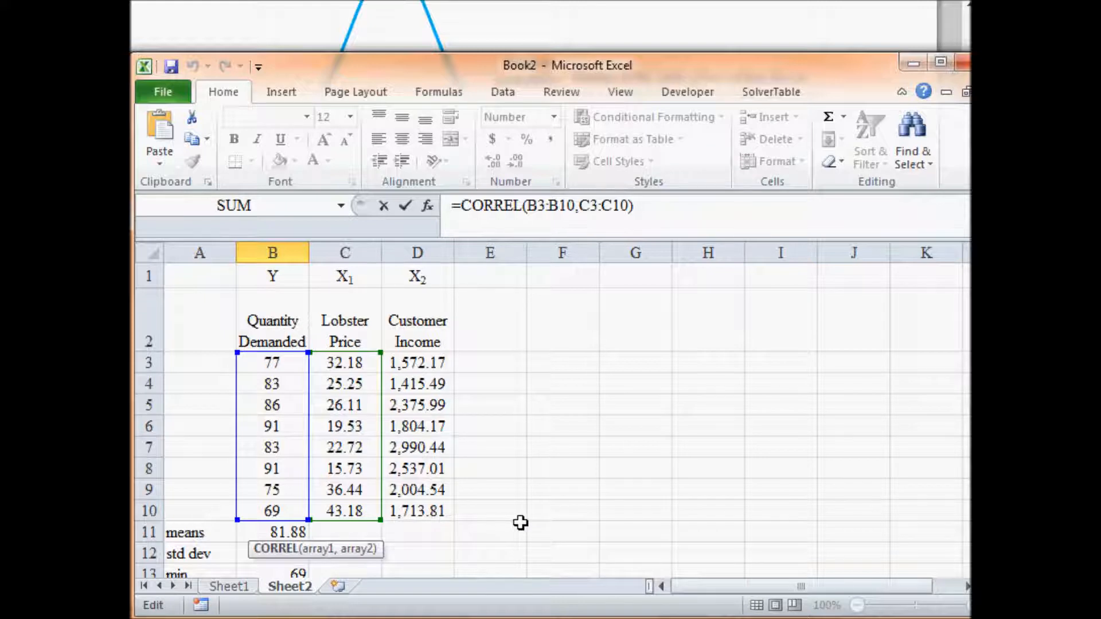
{"action": "scroll", "coordinate": [521, 522], "scroll_direction": "down", "scroll_amount": 1}
{"action": "key", "text": "Return"}
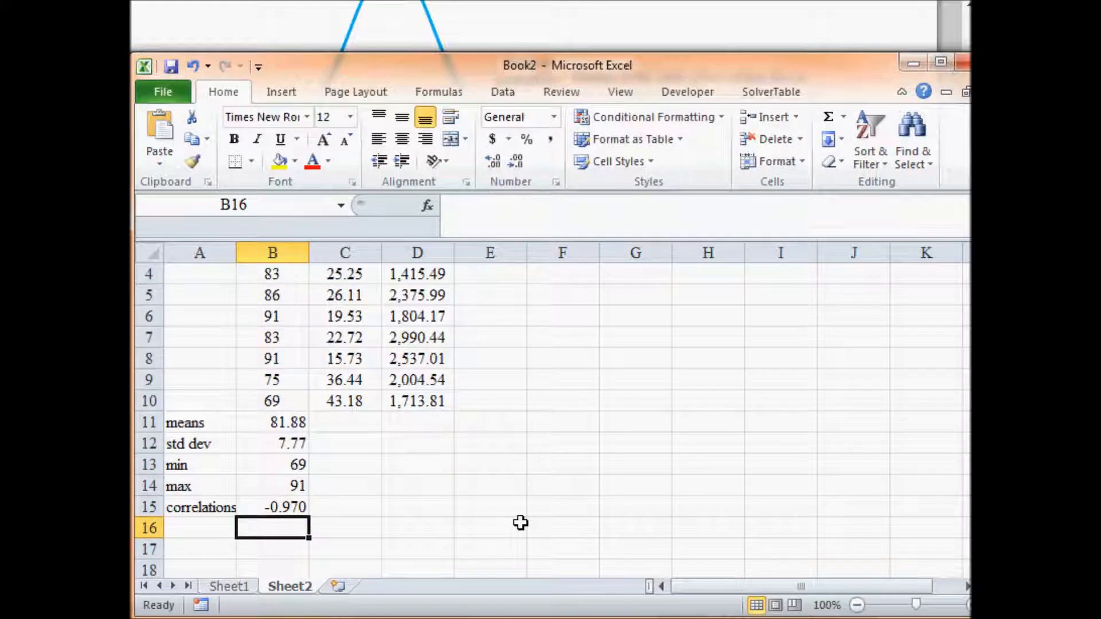
{"action": "key", "text": "Up"}
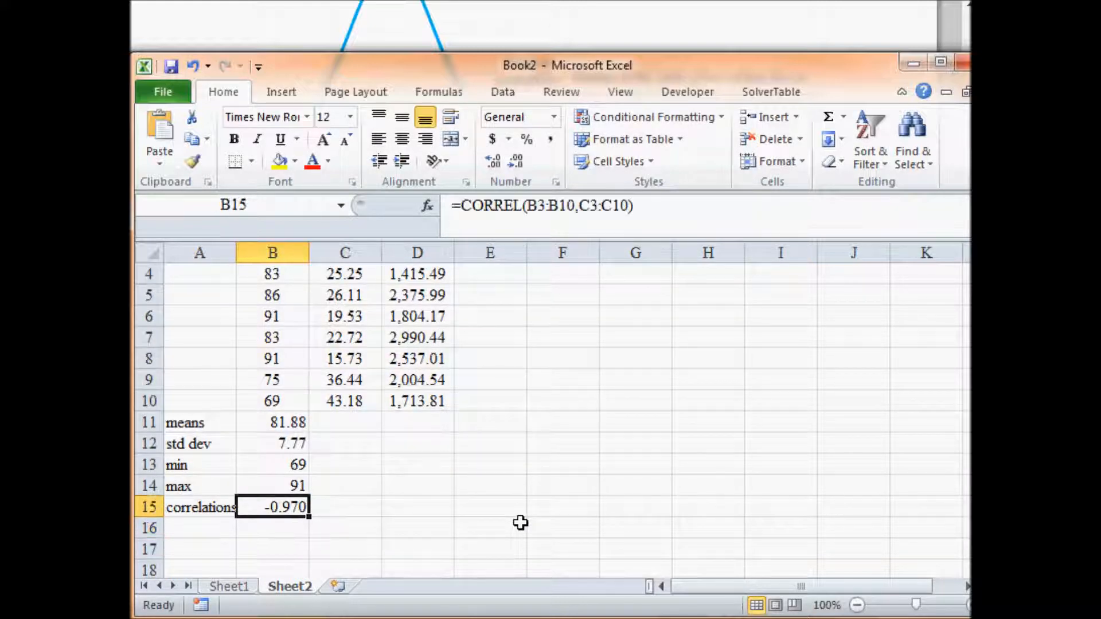
{"action": "left_click_drag", "start_coordinate": [310, 518], "coordinate": [365, 513]}
{"action": "double_click", "coordinate": [364, 510]}
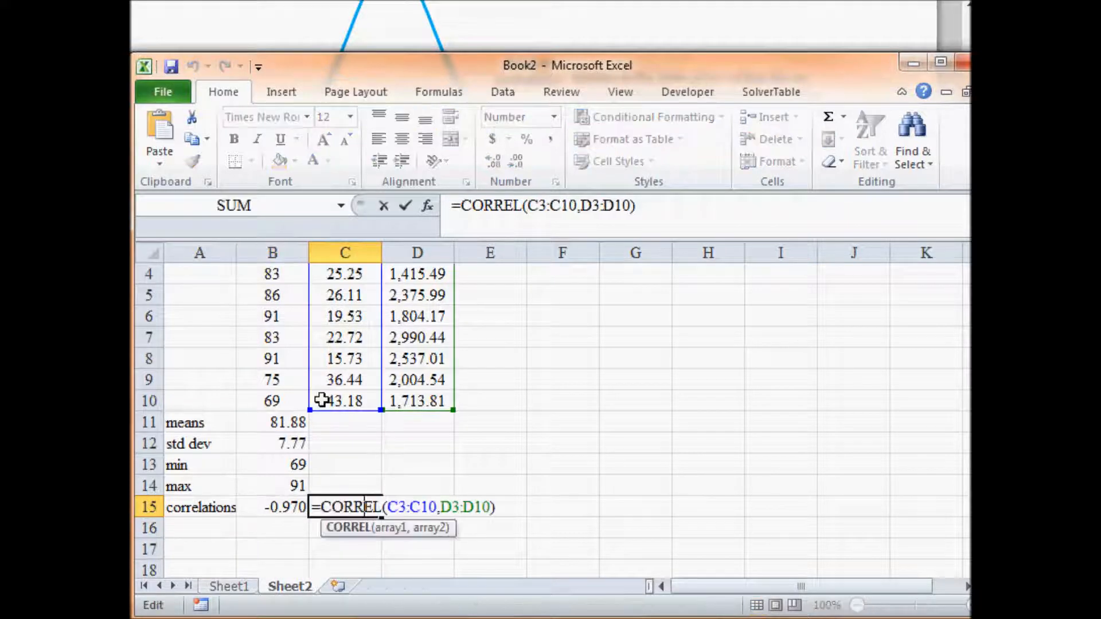
{"action": "left_click_drag", "start_coordinate": [331, 405], "coordinate": [293, 407]}
{"action": "scroll", "coordinate": [294, 405], "scroll_direction": "up", "scroll_amount": 1}
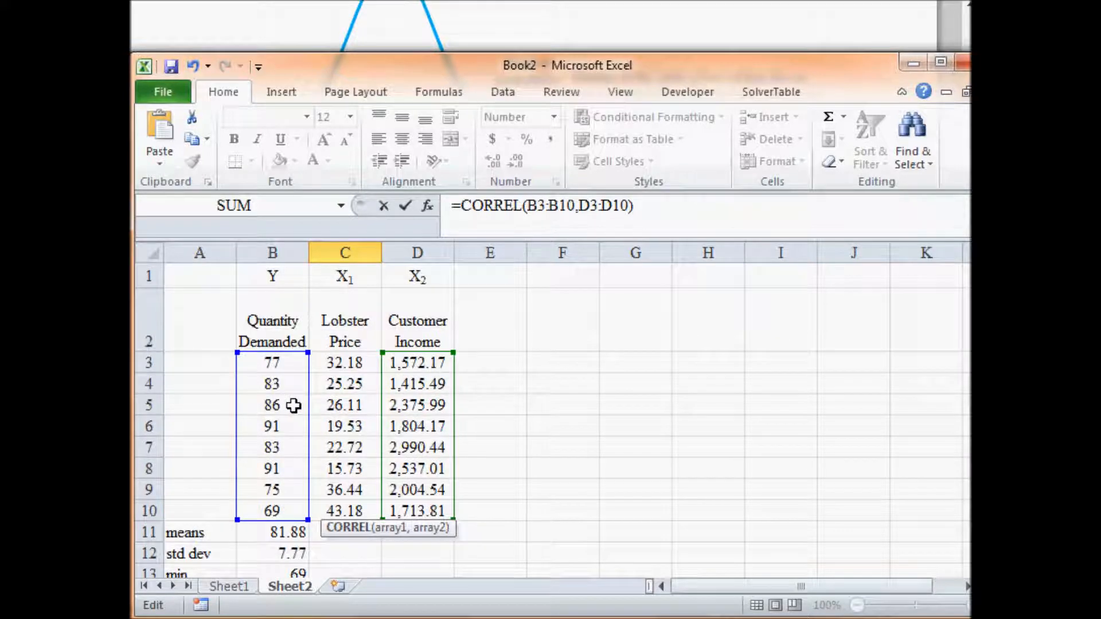
{"action": "key", "text": "Return"}
{"action": "key", "text": "Up"}
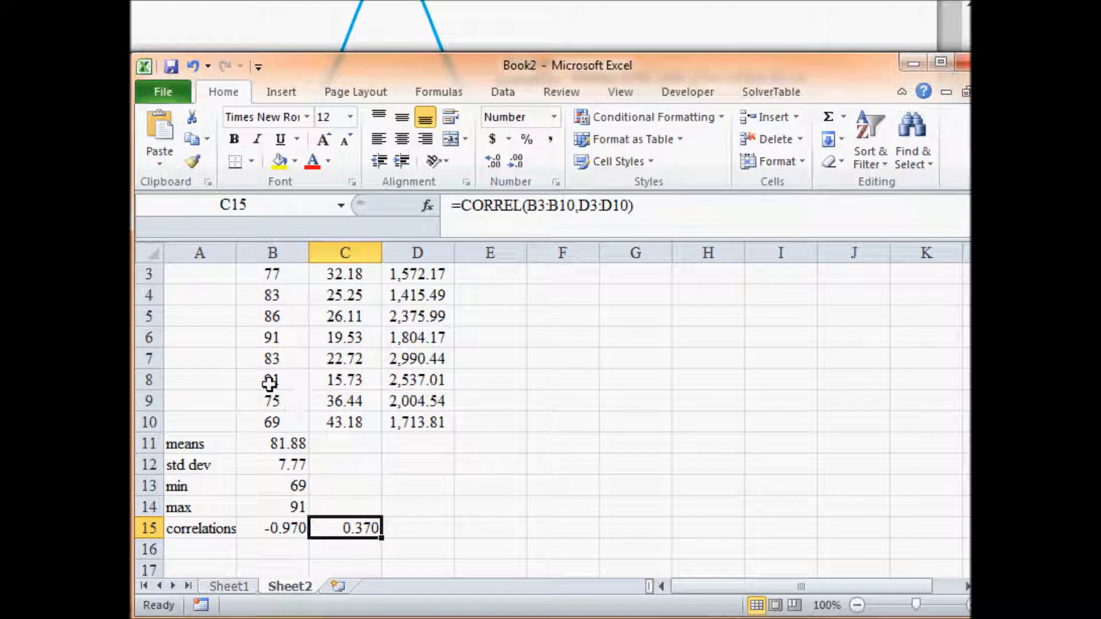
{"action": "double_click", "coordinate": [363, 527]}
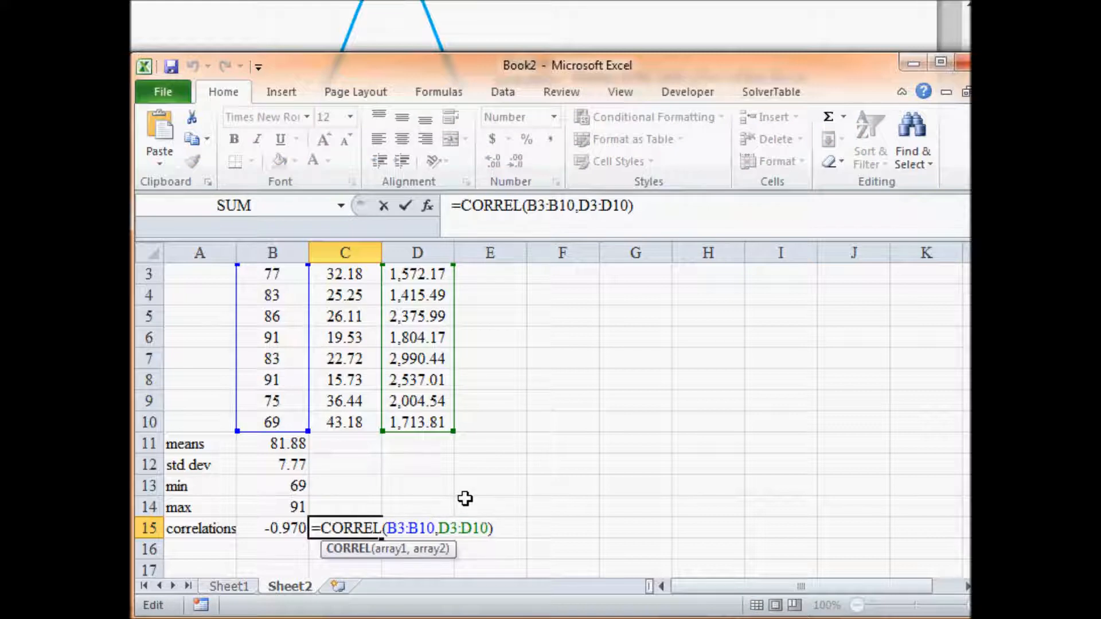
{"action": "scroll", "coordinate": [465, 499], "scroll_direction": "up", "scroll_amount": 1}
{"action": "scroll", "coordinate": [465, 499], "scroll_direction": "down", "scroll_amount": 1}
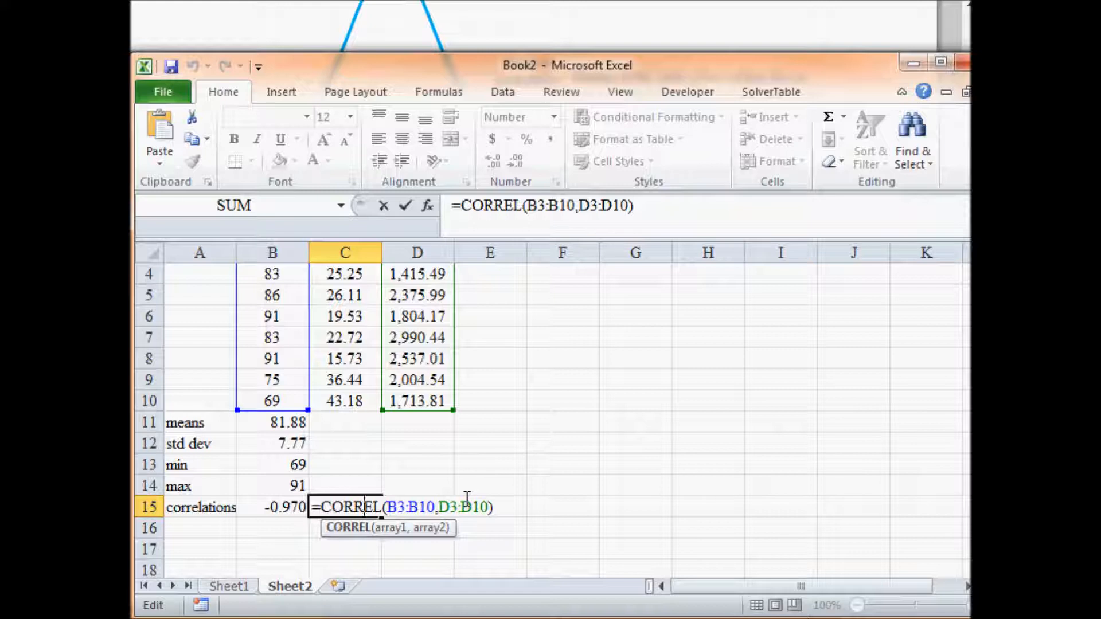
{"action": "key", "text": "Return"}
{"action": "key", "text": "Up"}
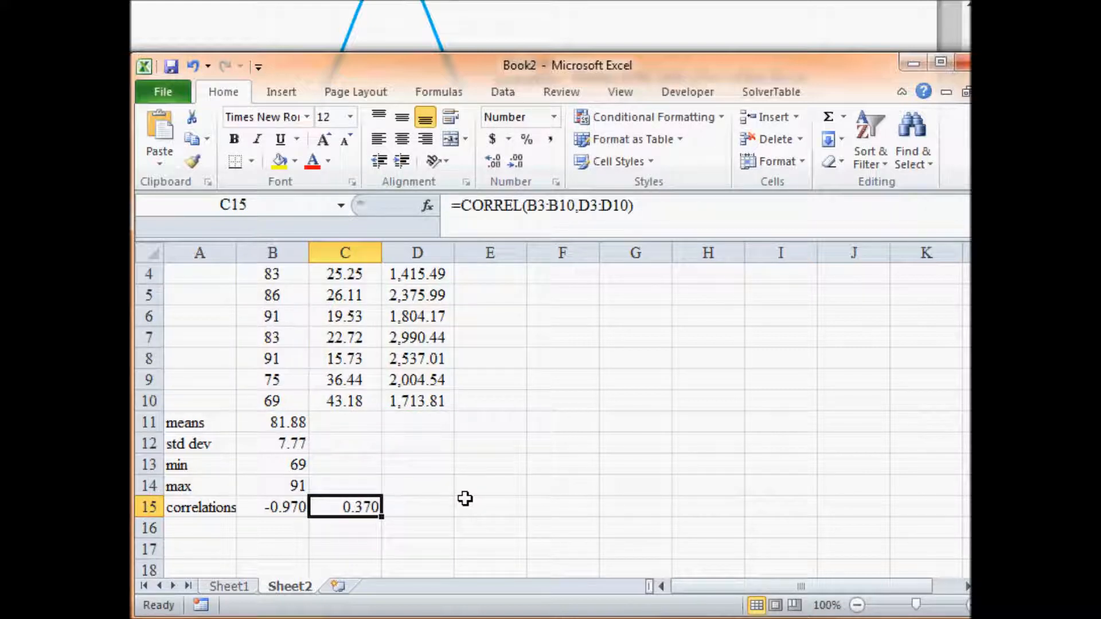
- Copy the B15 correlation formula to D15 and shift its second range to C3:C10, correlating Customer Income with Lobster Price
{"action": "key", "text": "Left"}
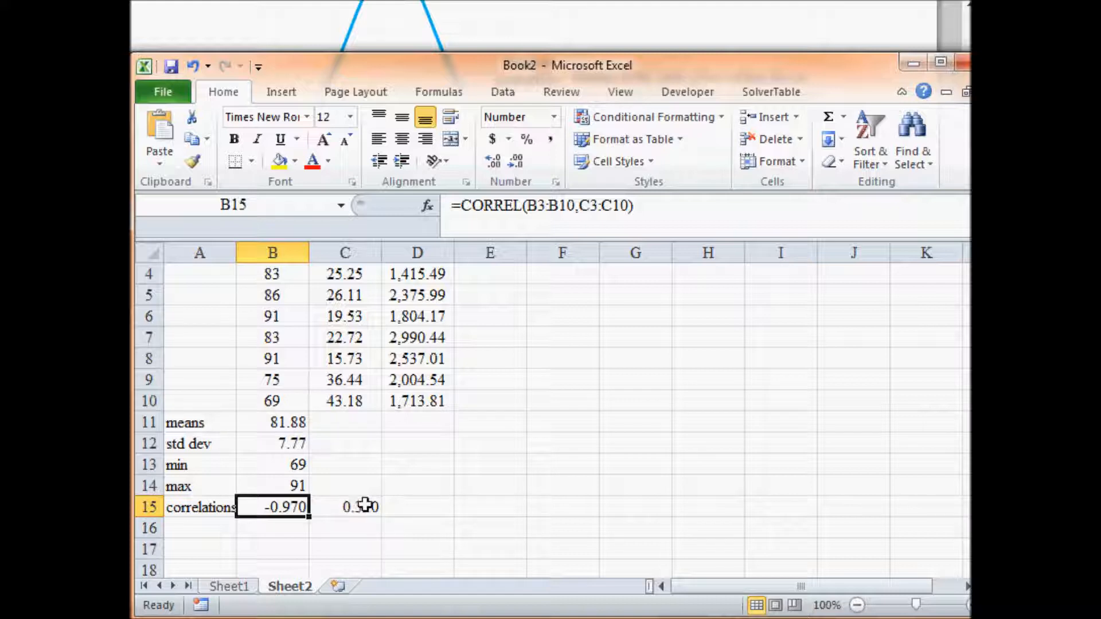
{"action": "key", "text": "ctrl+c"}
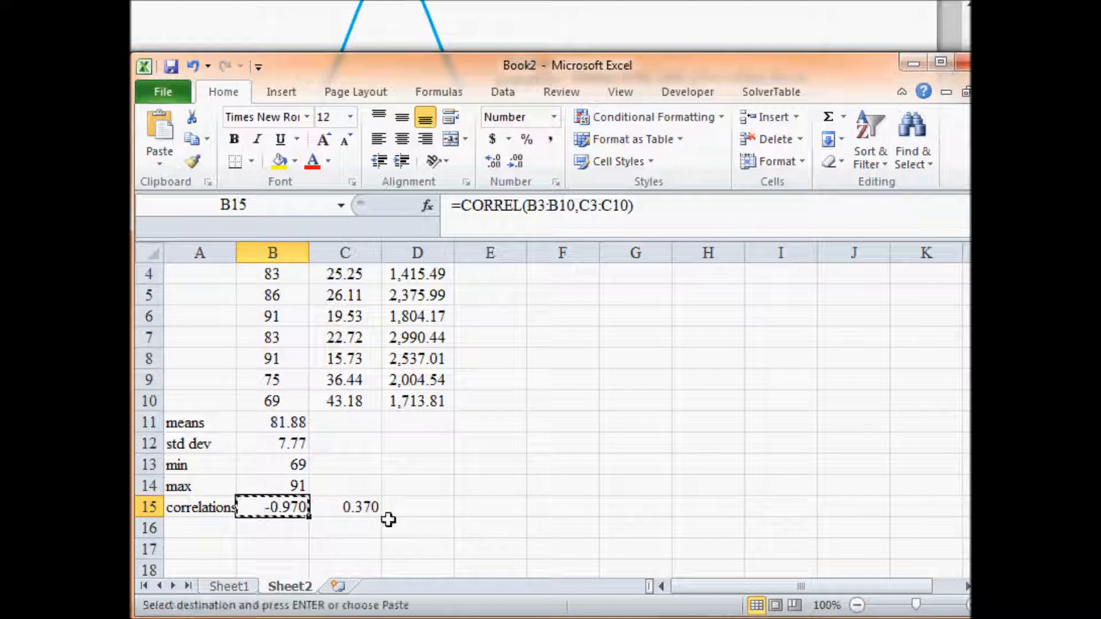
{"action": "left_click", "coordinate": [407, 508]}
{"action": "key", "text": "ctrl+v"}
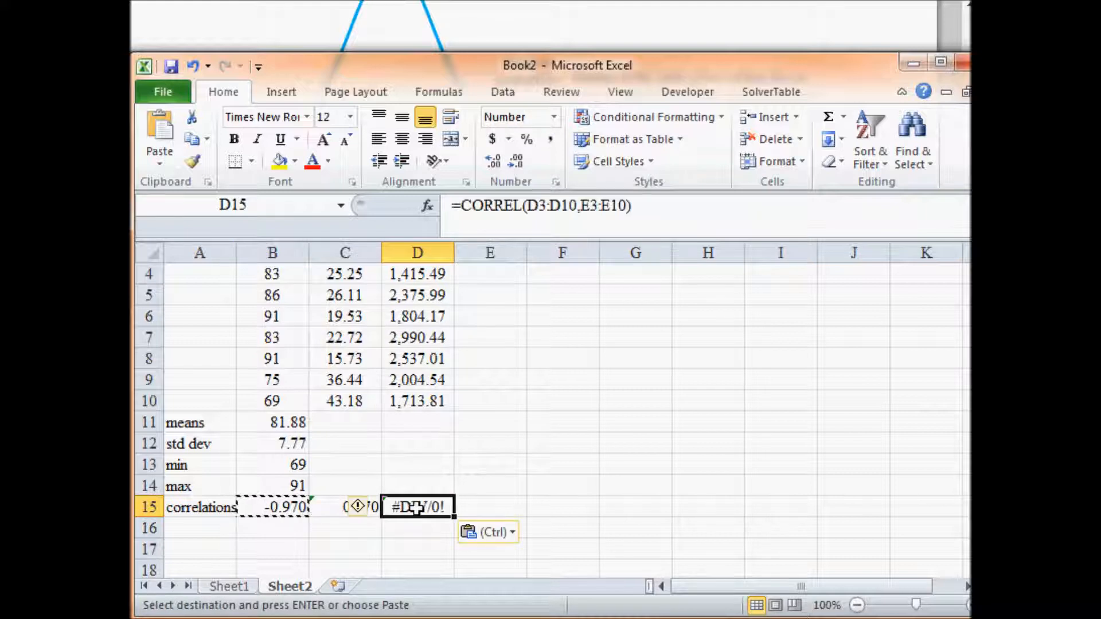
{"action": "double_click", "coordinate": [416, 508]}
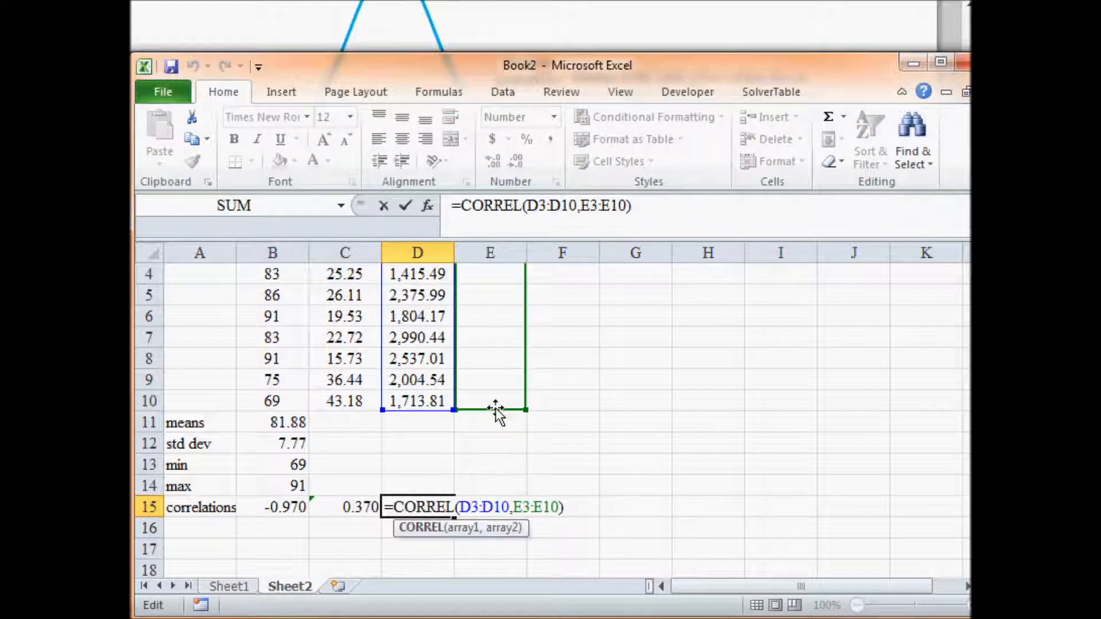
{"action": "left_click_drag", "start_coordinate": [495, 413], "coordinate": [362, 416]}
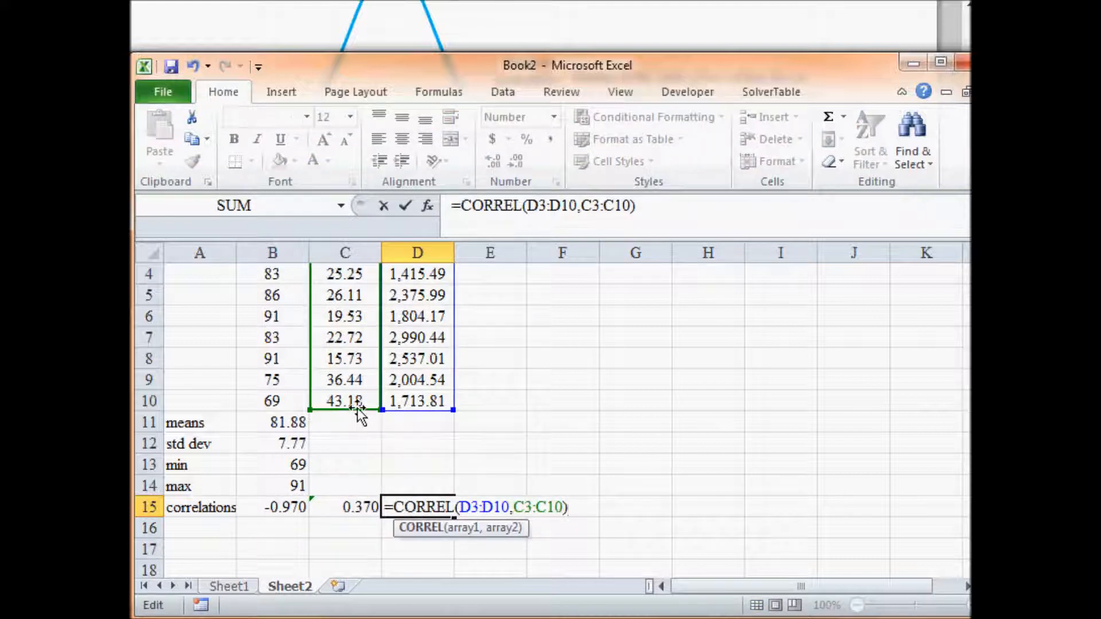
{"action": "key", "text": "ctrl+Return"}
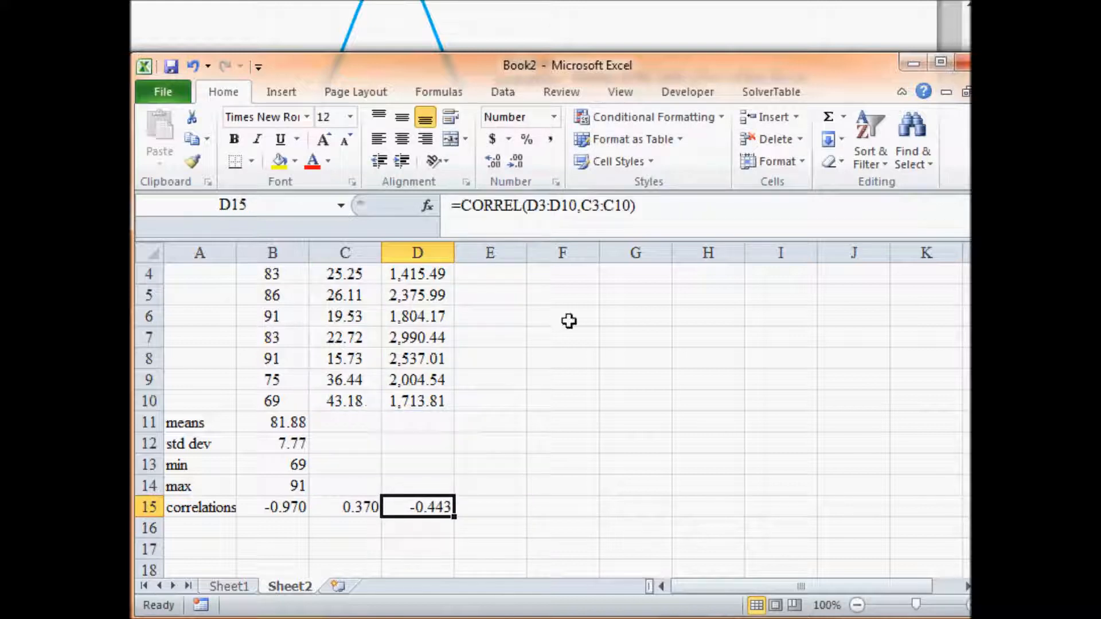
- Check which data columns the correlation formula in D15 references, leaving the formula as it is
{"action": "scroll", "coordinate": [661, 327], "scroll_direction": "up", "scroll_amount": 1}
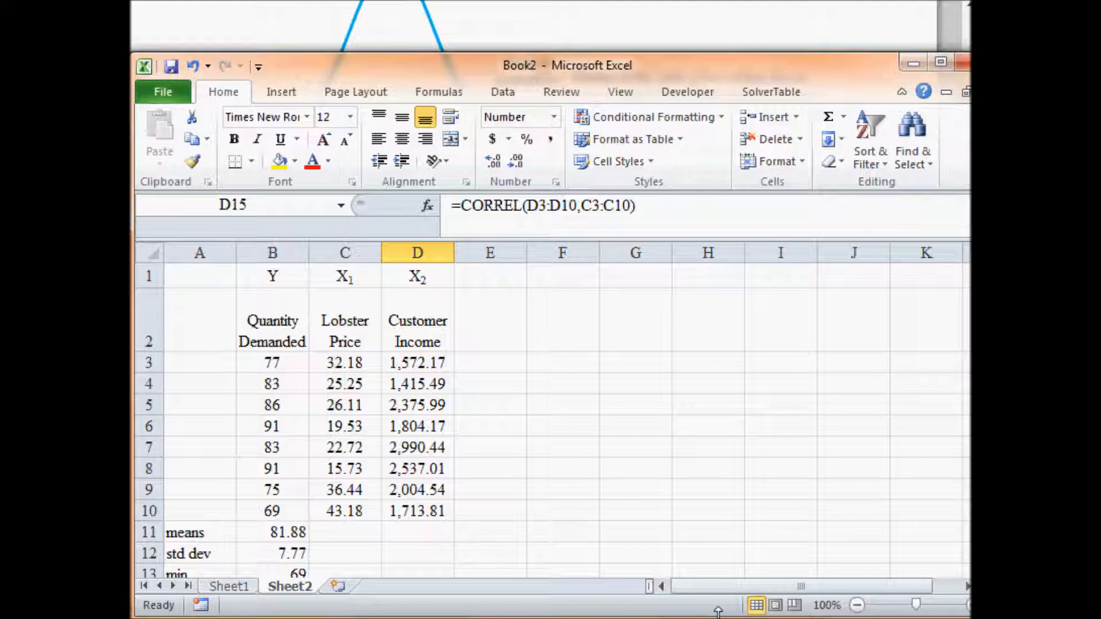
{"action": "left_click_drag", "start_coordinate": [720, 616], "coordinate": [719, 618]}
{"action": "scroll", "coordinate": [473, 575], "scroll_direction": "down", "scroll_amount": 2}
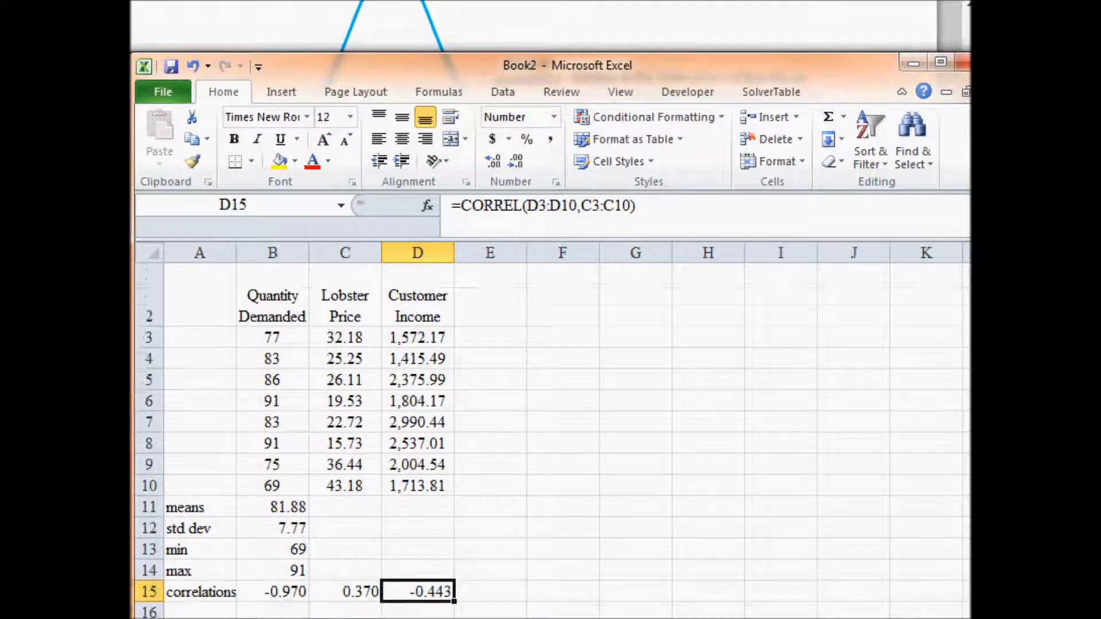
{"action": "double_click", "coordinate": [427, 528]}
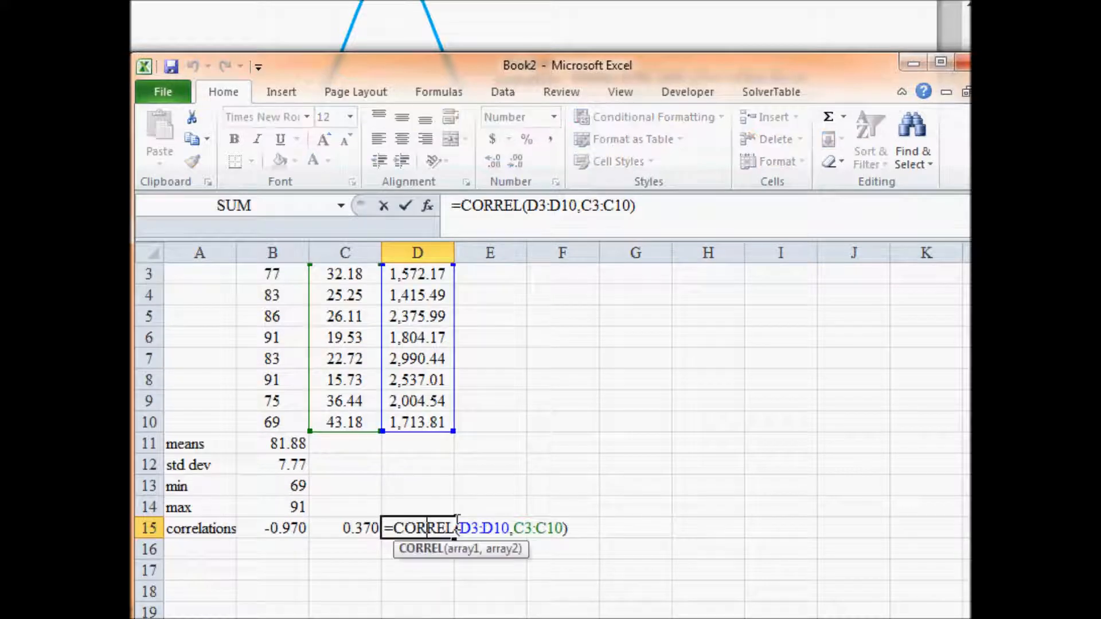
{"action": "scroll", "coordinate": [427, 529], "scroll_direction": "up", "scroll_amount": 1}
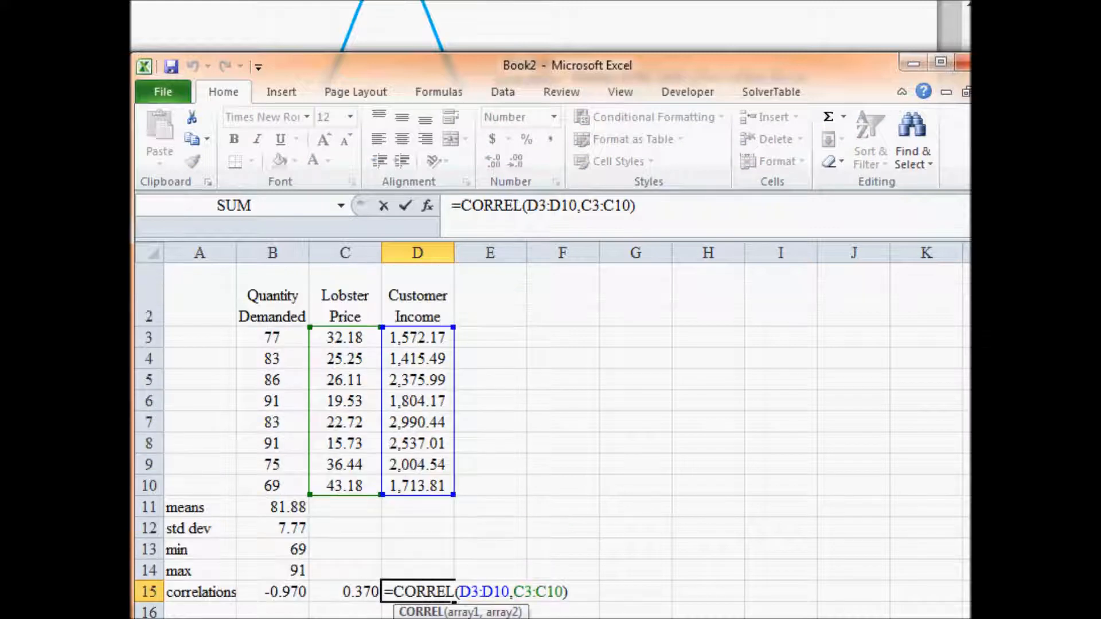
{"action": "key", "text": "Return"}
{"action": "key", "text": "Up"}
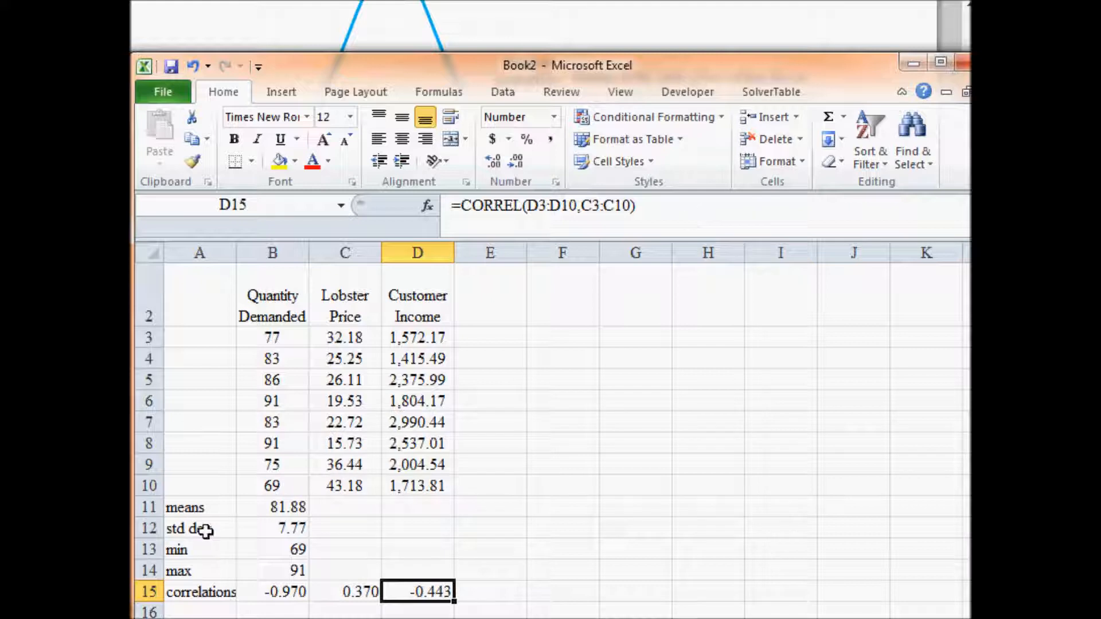
- Fill the mean, standard deviation, minimum and maximum formulas from B11:B14 across to C11:D14
{"action": "left_click_drag", "start_coordinate": [284, 505], "coordinate": [289, 572]}
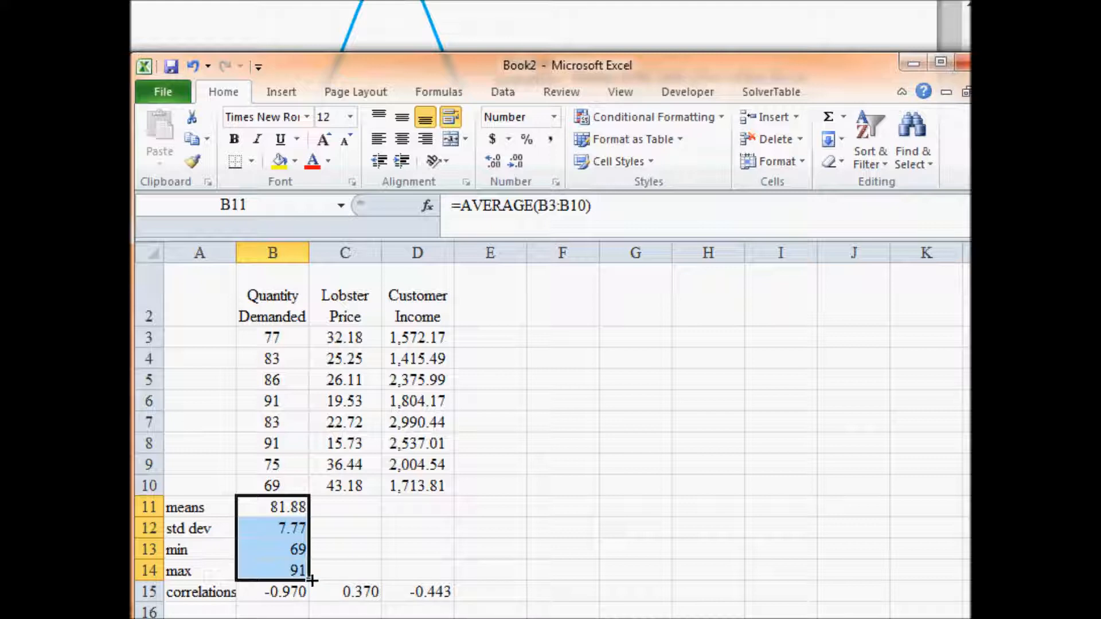
{"action": "left_click_drag", "start_coordinate": [311, 581], "coordinate": [435, 581]}
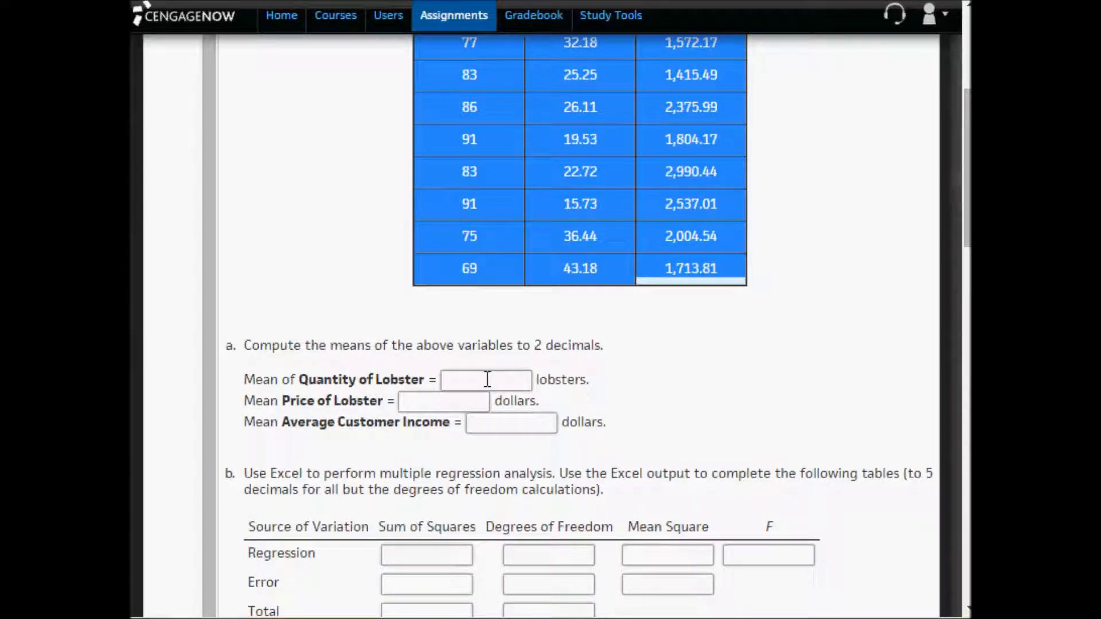
- Copy the mean quantity, 81.88, from B11 into the Mean of Quantity of Lobster answer in the CengageNOW assignment
{"action": "left_click", "coordinate": [487, 379]}
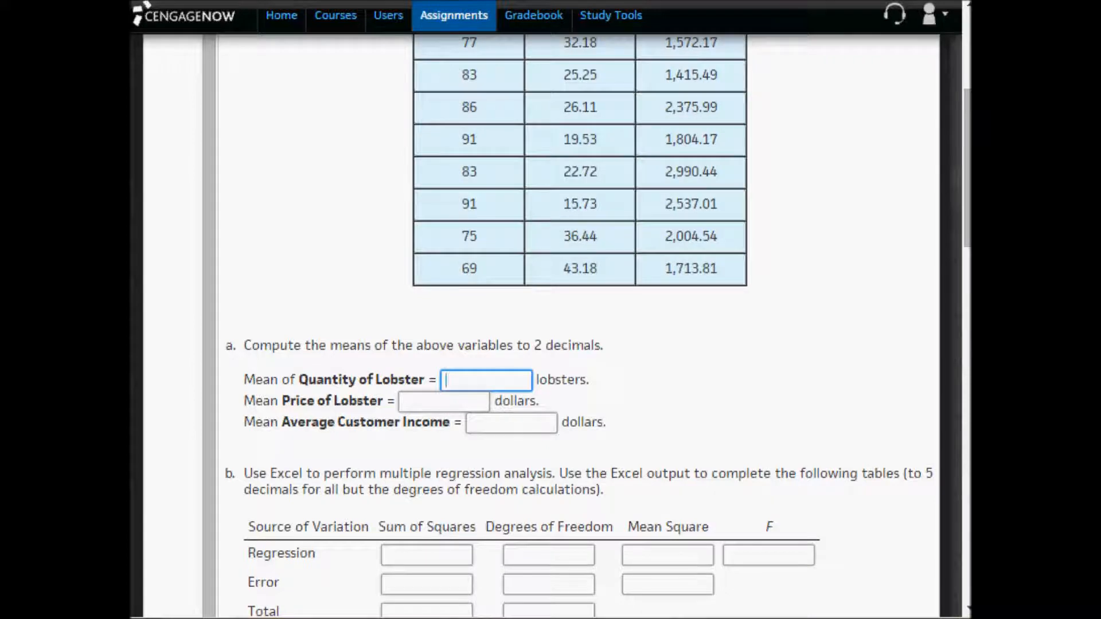
{"action": "key", "text": "alt+Tab"}
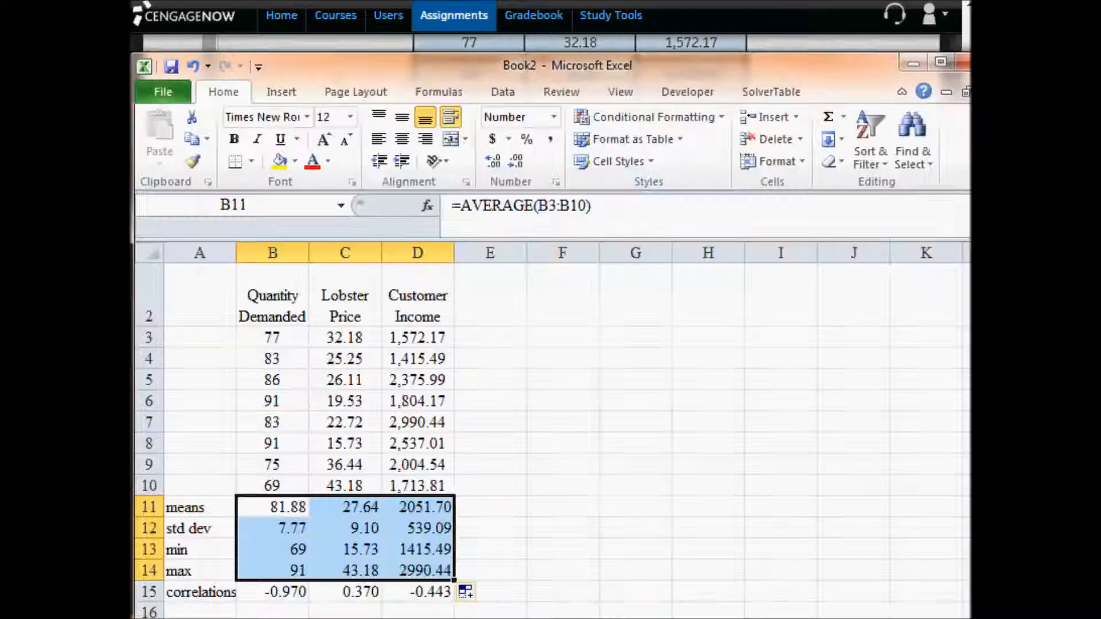
{"action": "left_click", "coordinate": [279, 508]}
{"action": "key", "text": "ctrl+c"}
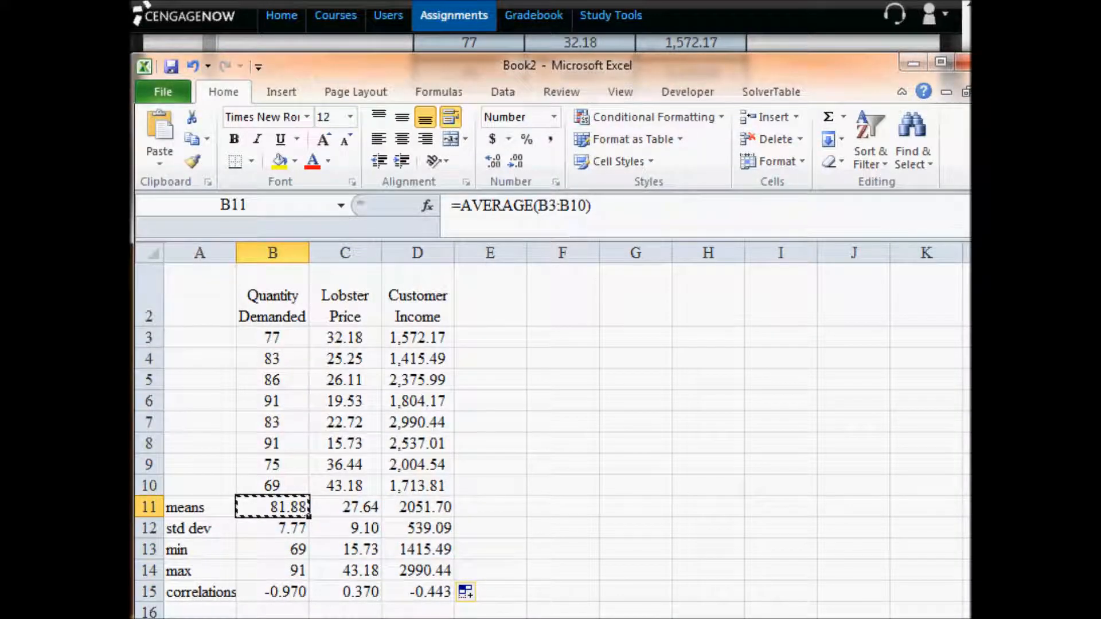
{"action": "key", "text": "alt+Tab"}
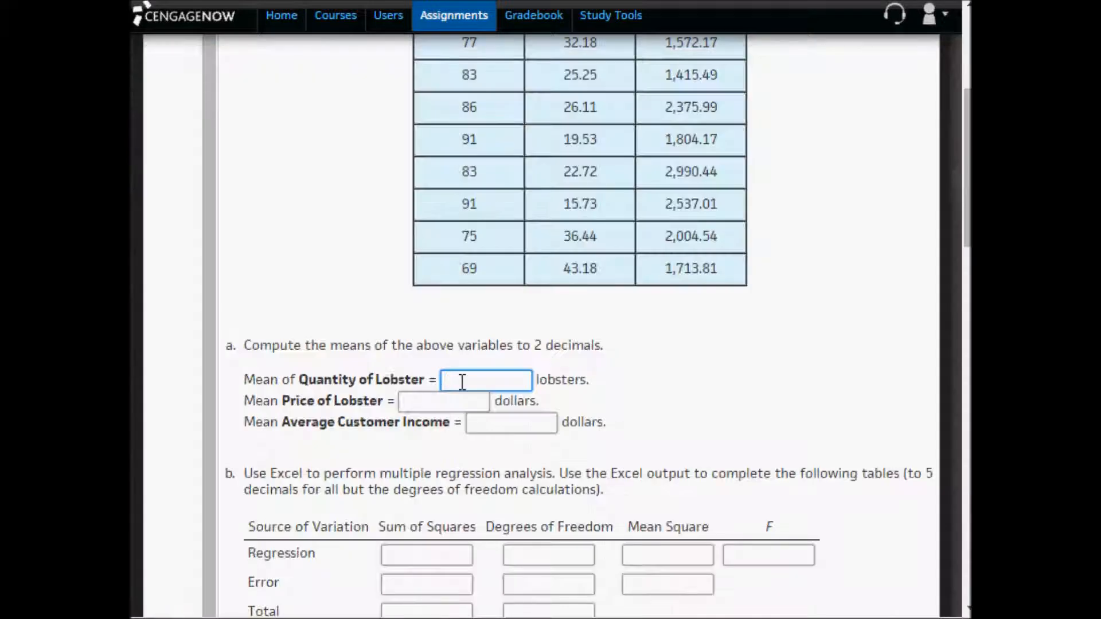
{"action": "key", "text": "ctrl+v"}
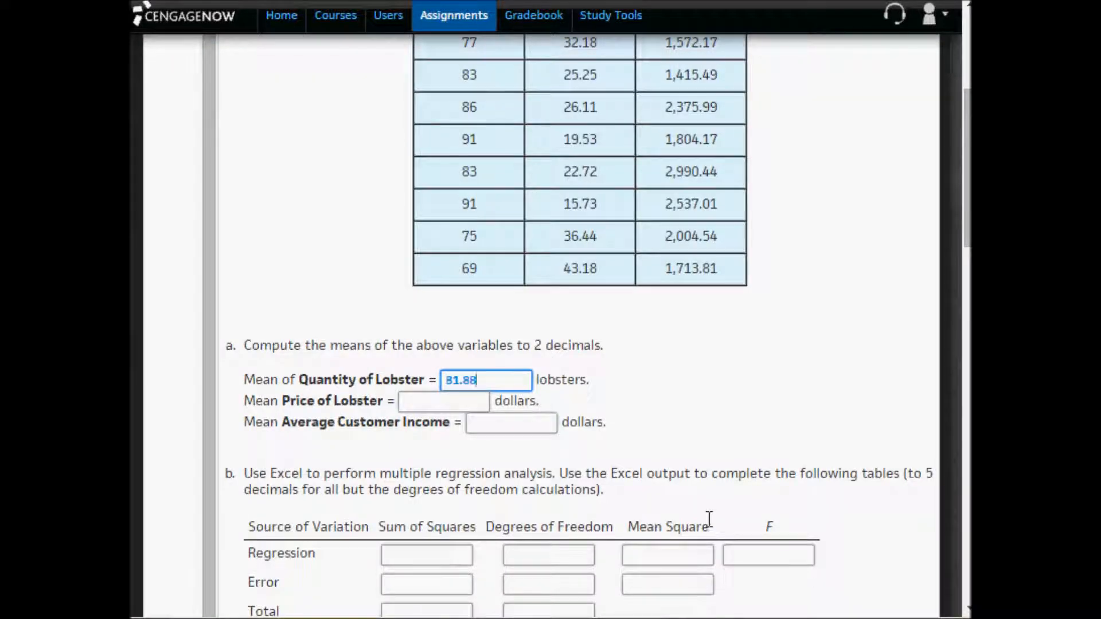
- Copy the mean lobster price, 27.64, from C11 in Excel into the assignment's Mean Price of Lobster answer
{"action": "key", "text": "alt+Tab"}
{"action": "left_click", "coordinate": [290, 533]}
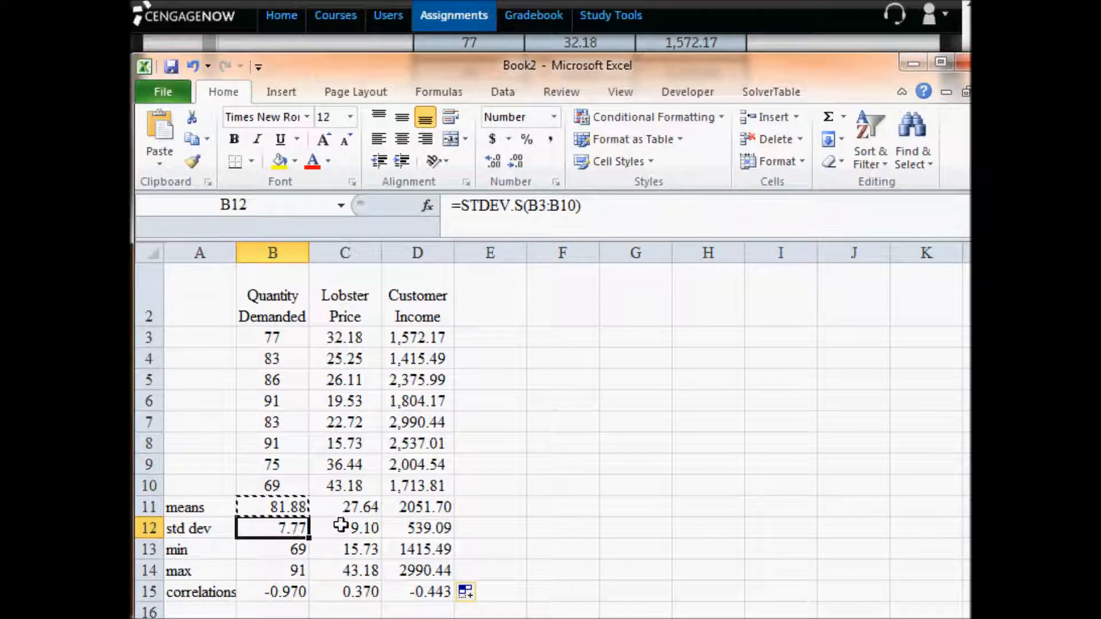
{"action": "left_click", "coordinate": [353, 508]}
{"action": "key", "text": "ctrl+c"}
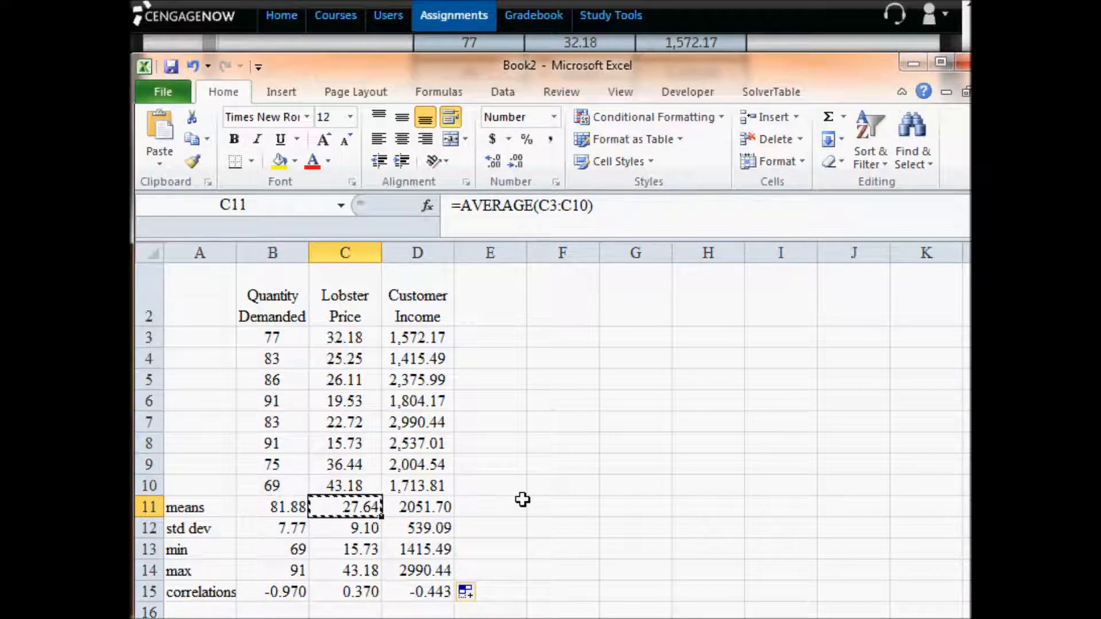
{"action": "key", "text": "alt+Tab"}
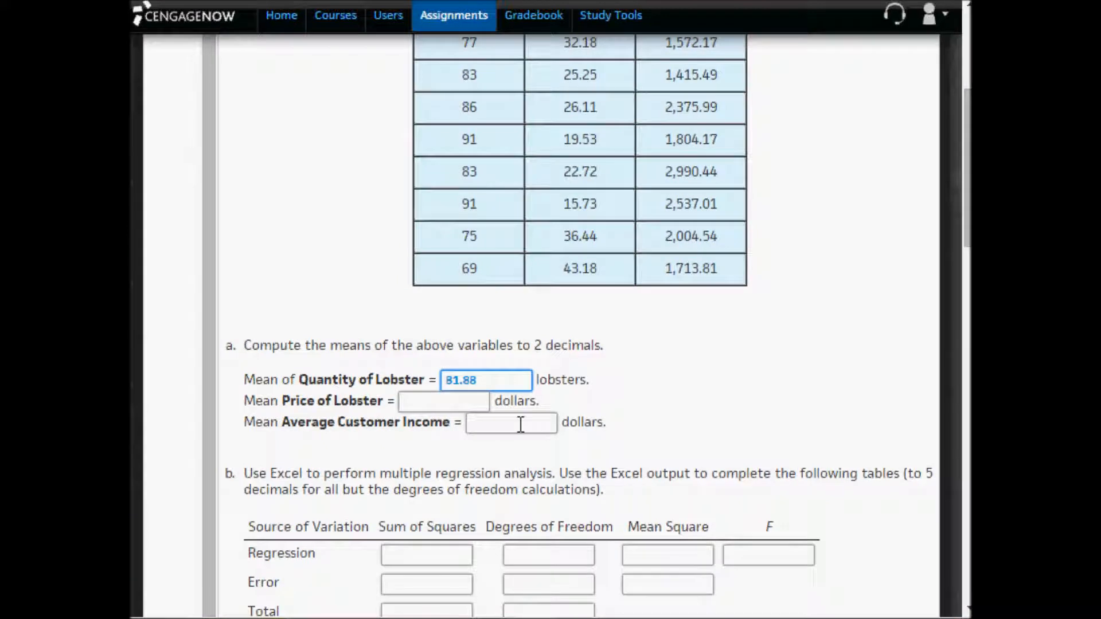
{"action": "left_click", "coordinate": [478, 406]}
{"action": "key", "text": "ctrl+v"}
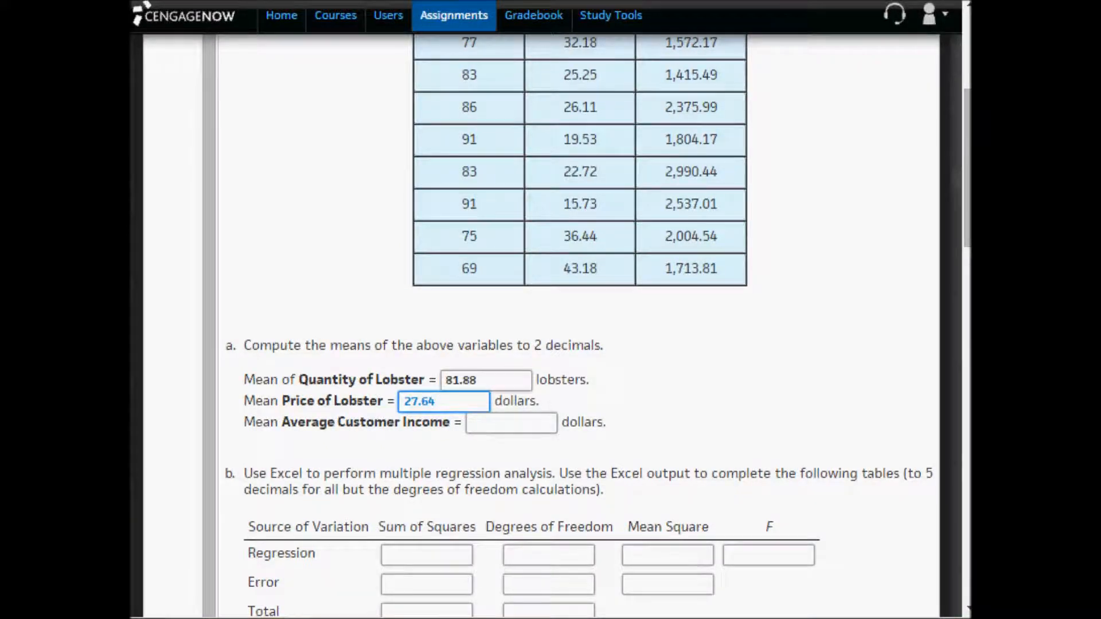
- Copy the mean customer income, 2051.70, from D11 in Excel into the assignment's Mean Average Customer Income answer
{"action": "key", "text": "alt+Tab"}
{"action": "key", "text": "Right"}
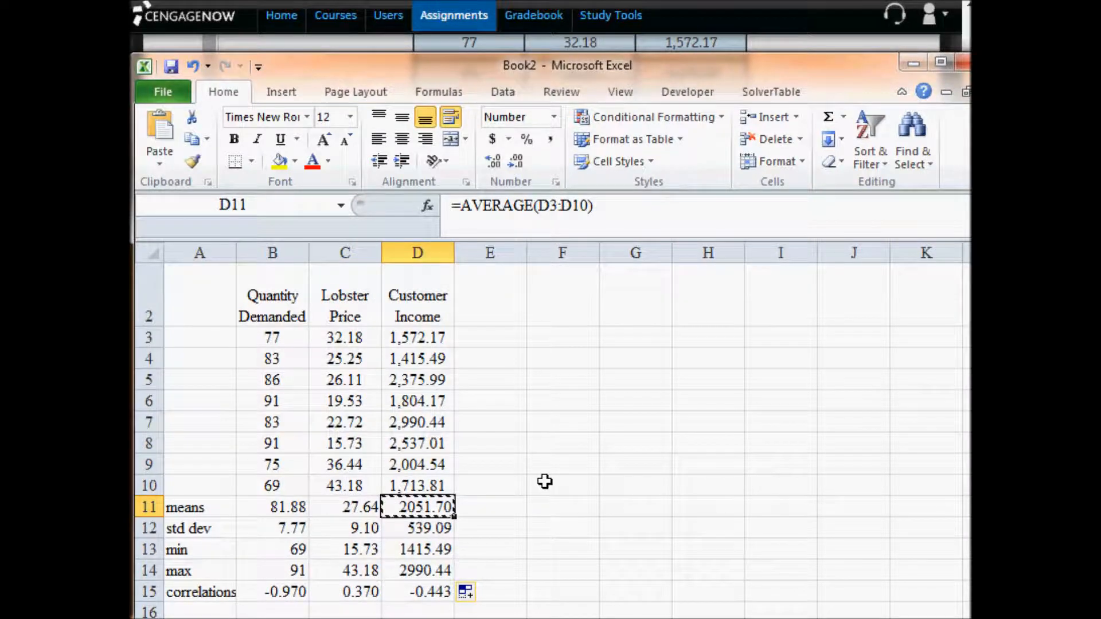
{"action": "key", "text": "ctrl+c"}
{"action": "key", "text": "alt+Tab"}
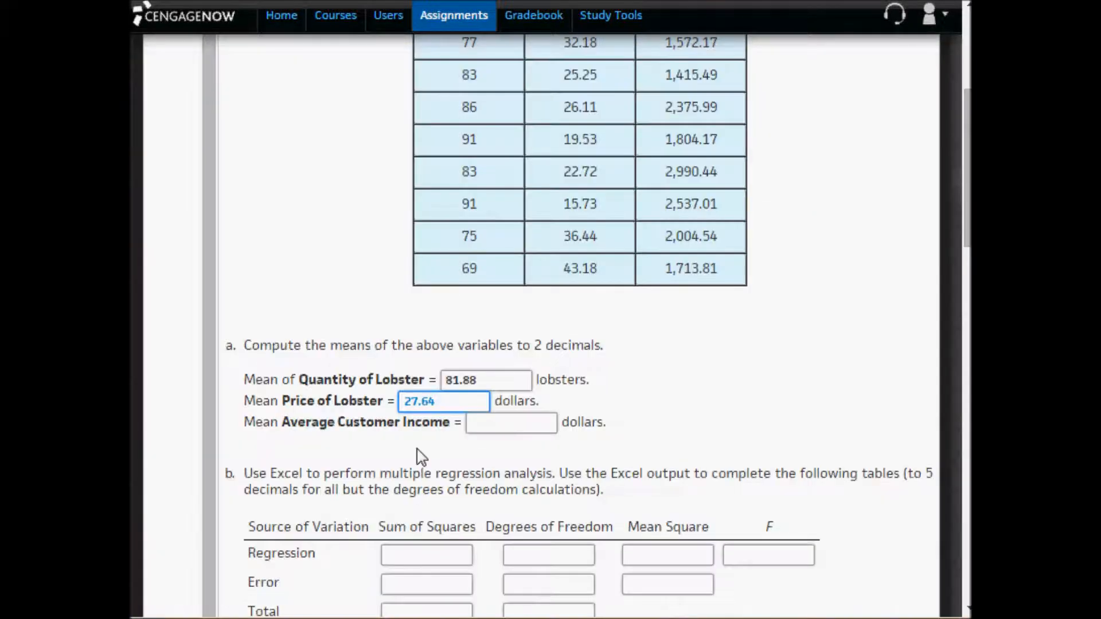
{"action": "left_click", "coordinate": [489, 425]}
{"action": "key", "text": "ctrl+v"}
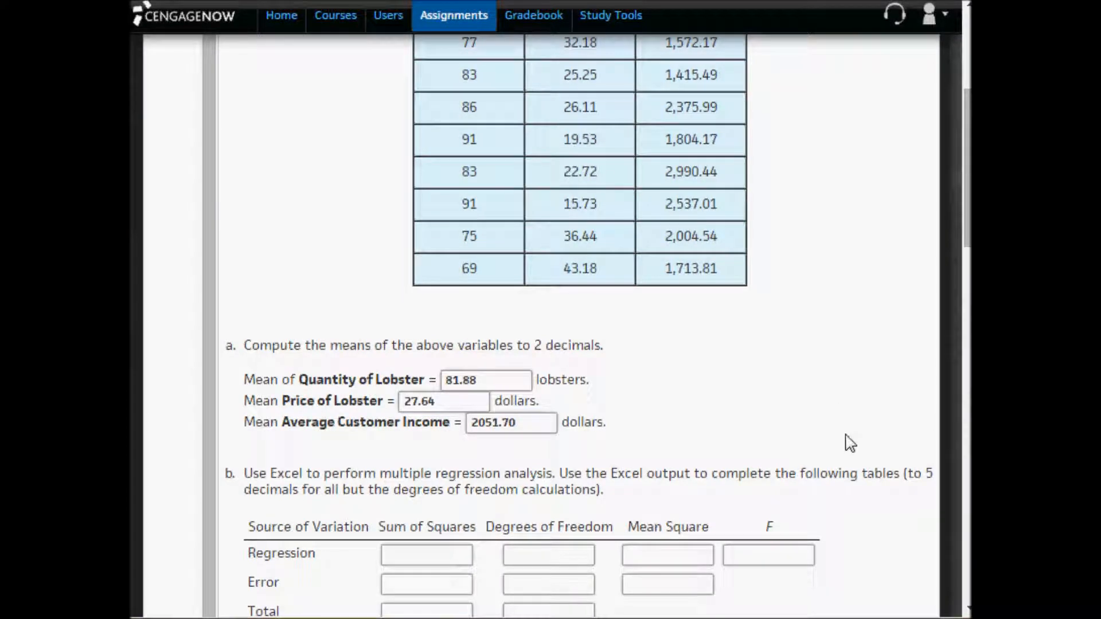
- Read part b of the assignment, then in Excel add thick box borders around A11:D15 and the labels in A11:A15
{"action": "scroll", "coordinate": [967, 609], "scroll_direction": "down", "scroll_amount": 4}
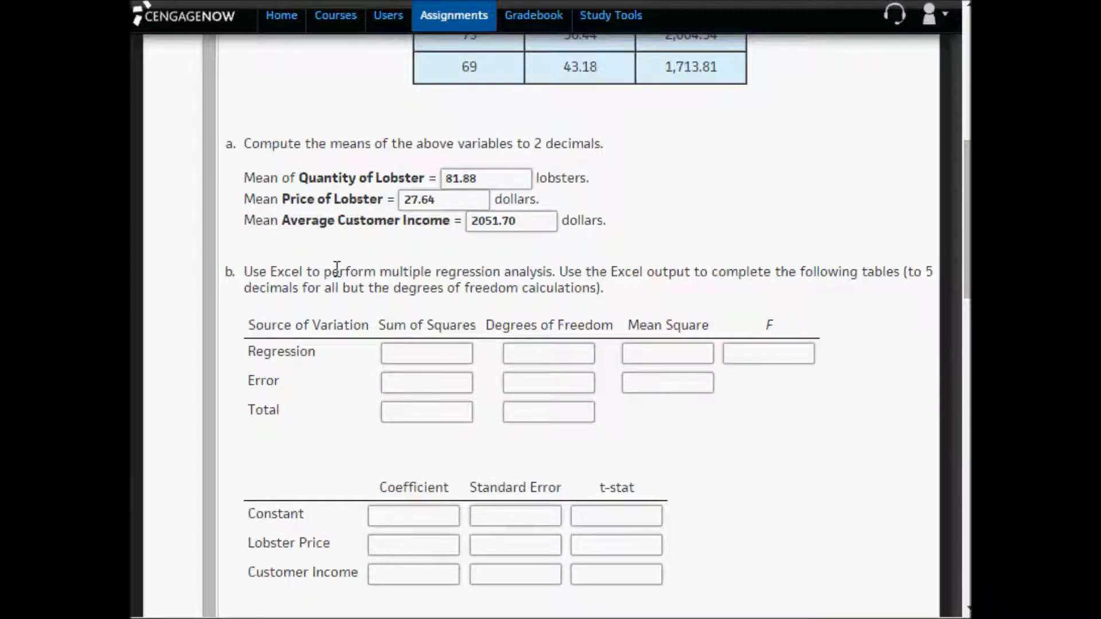
{"action": "left_click_drag", "start_coordinate": [381, 273], "coordinate": [561, 280]}
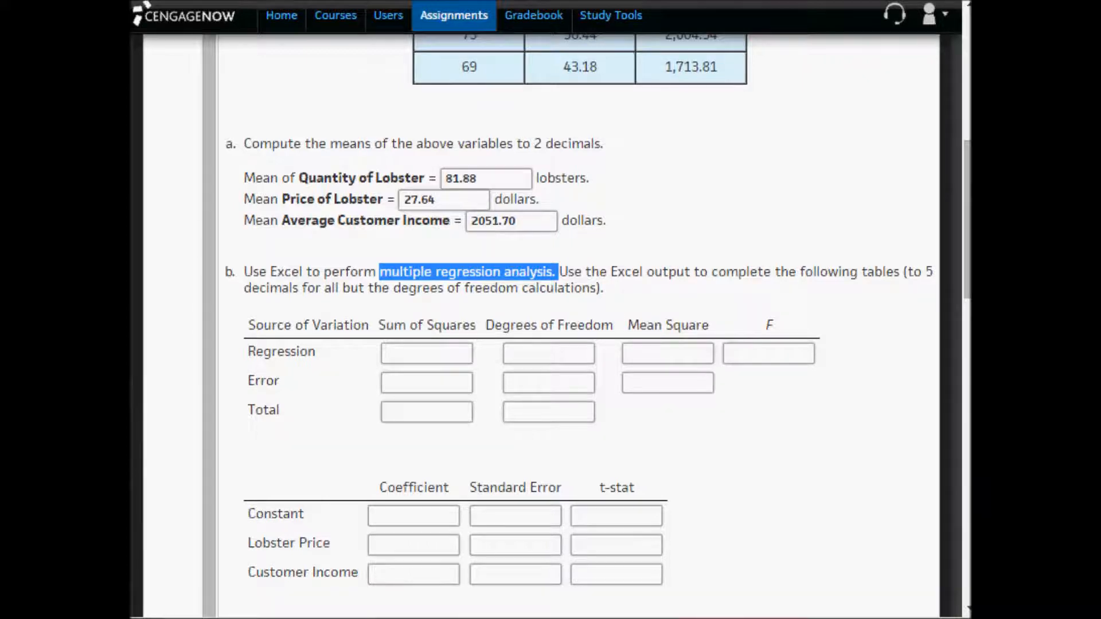
{"action": "key", "text": "alt+Tab"}
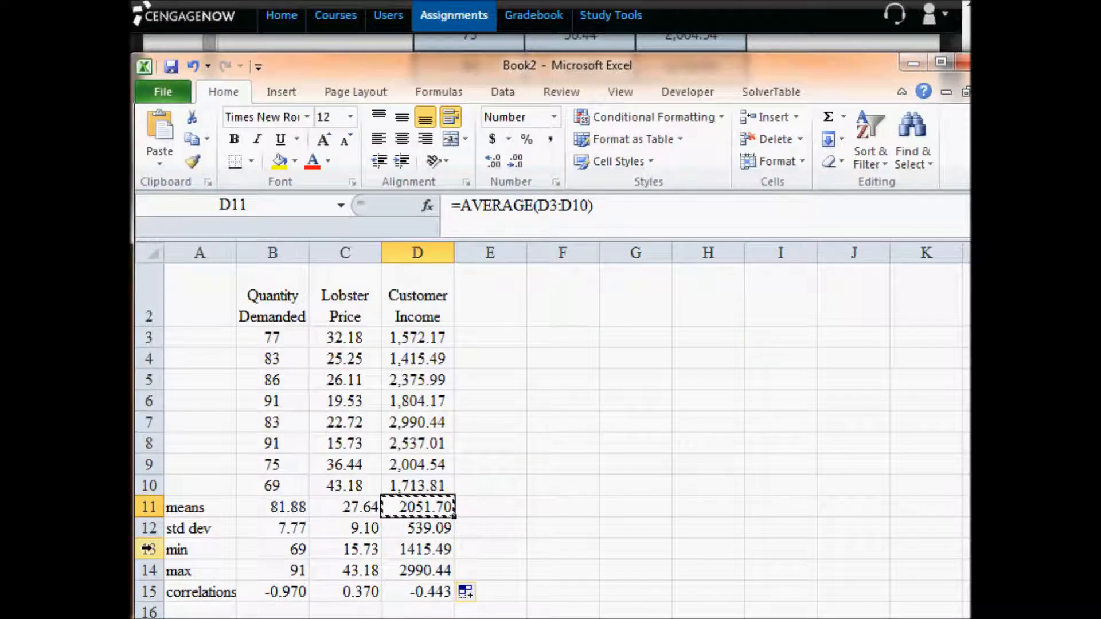
{"action": "left_click_drag", "start_coordinate": [181, 511], "coordinate": [425, 594]}
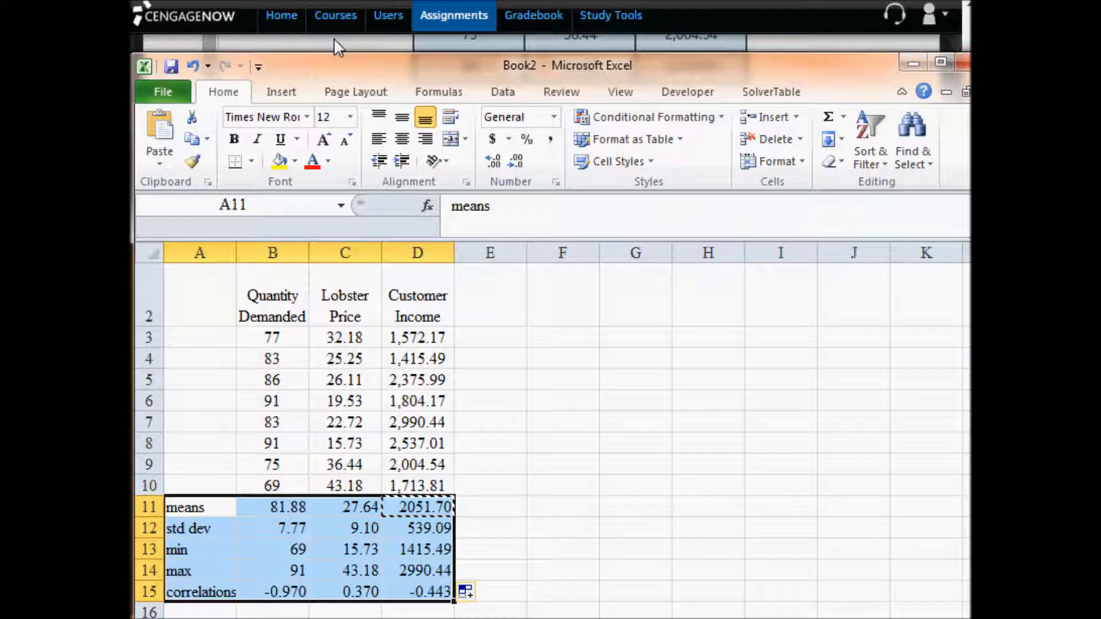
{"action": "left_click", "coordinate": [251, 162]}
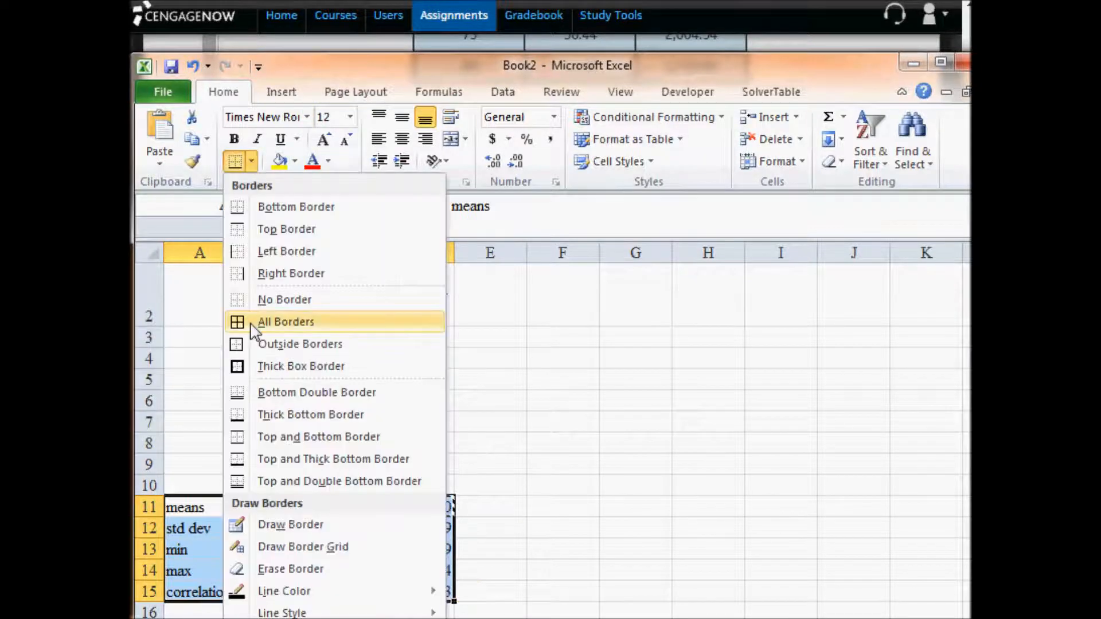
{"action": "left_click", "coordinate": [240, 367]}
{"action": "left_click_drag", "start_coordinate": [198, 512], "coordinate": [220, 587]}
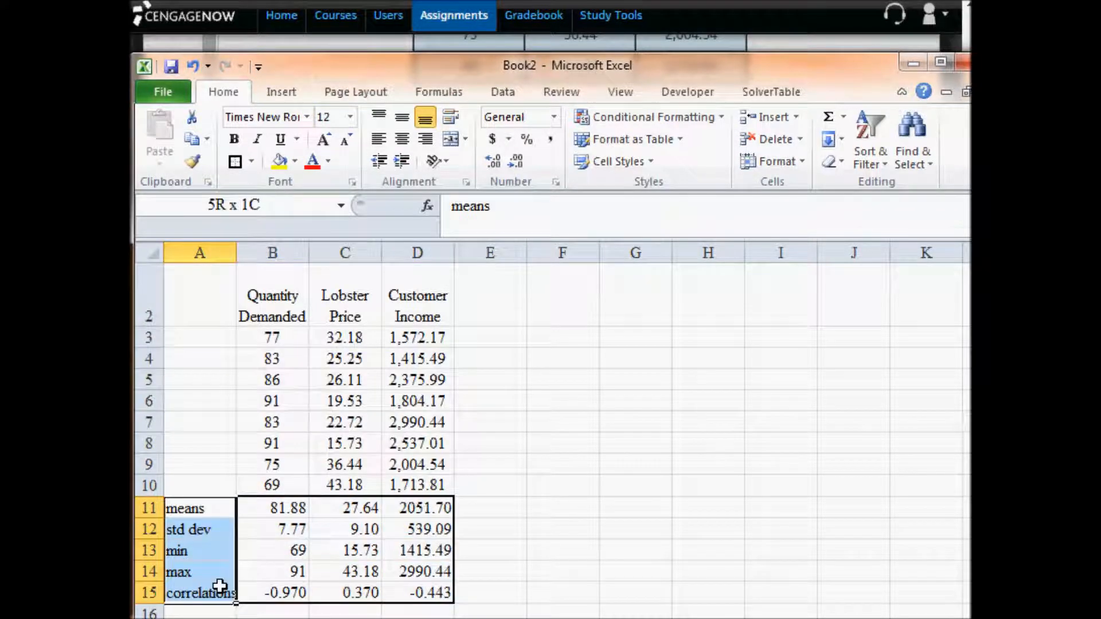
{"action": "left_click", "coordinate": [234, 165]}
{"action": "left_click", "coordinate": [516, 462]}
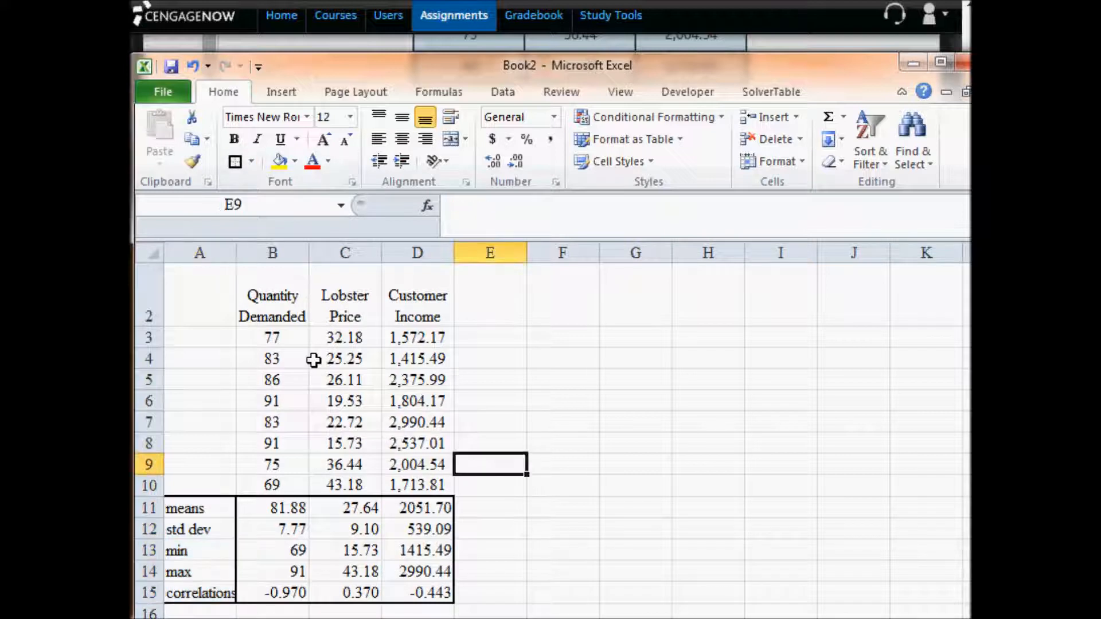
- Highlight the Y variable column, B1:B10, with a yellow fill
{"action": "left_click_drag", "start_coordinate": [257, 304], "coordinate": [297, 484]}
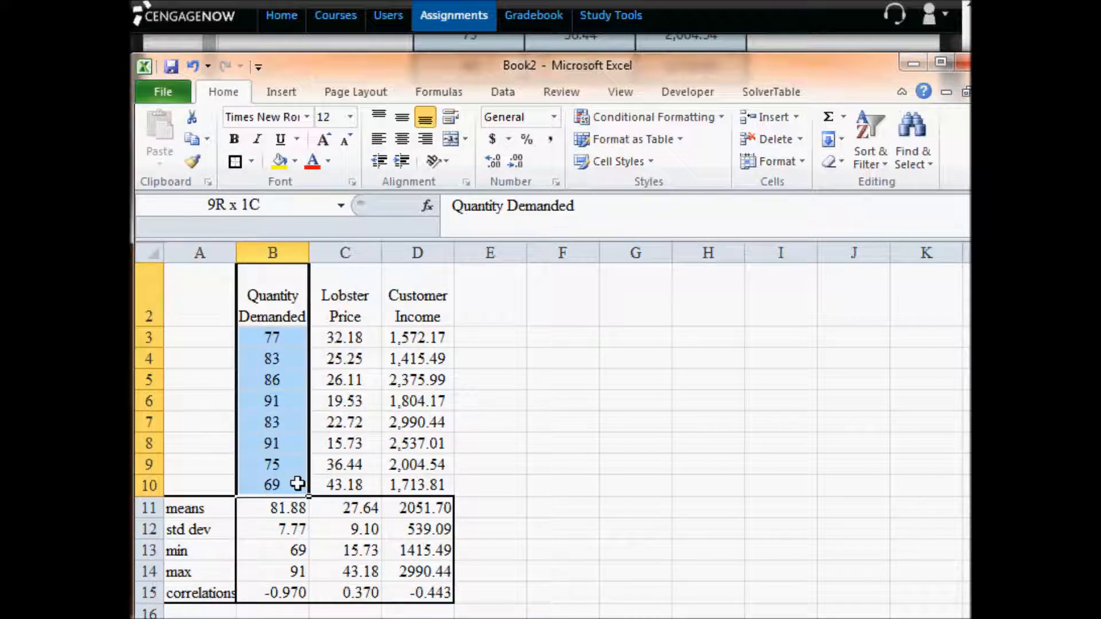
{"action": "left_click", "coordinate": [280, 161]}
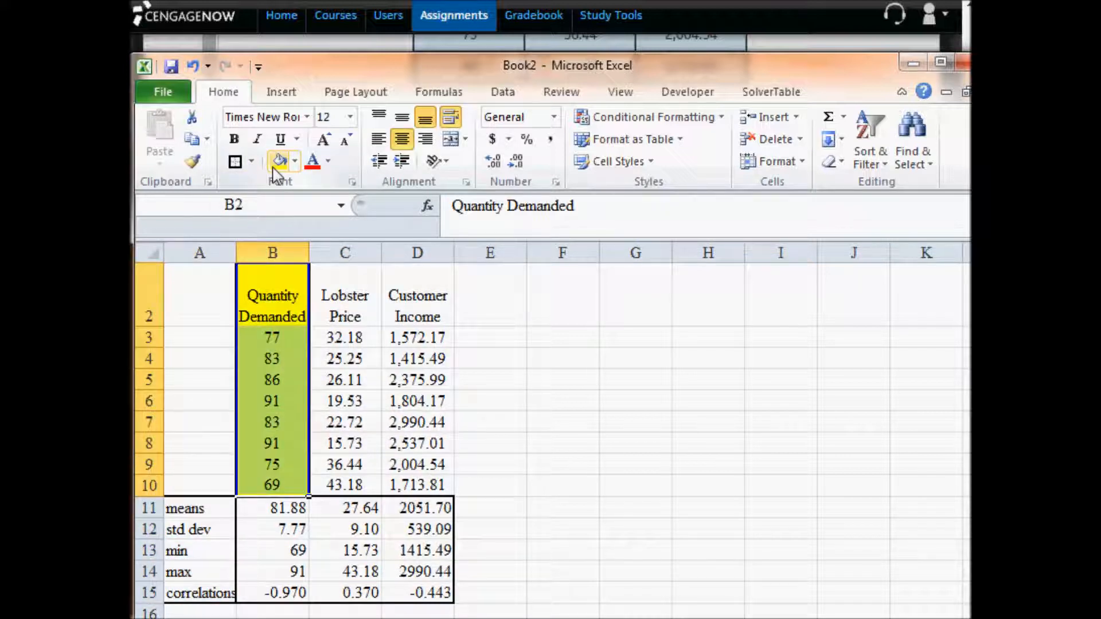
{"action": "scroll", "coordinate": [317, 264], "scroll_direction": "up", "scroll_amount": 1}
{"action": "left_click_drag", "start_coordinate": [273, 275], "coordinate": [258, 503]}
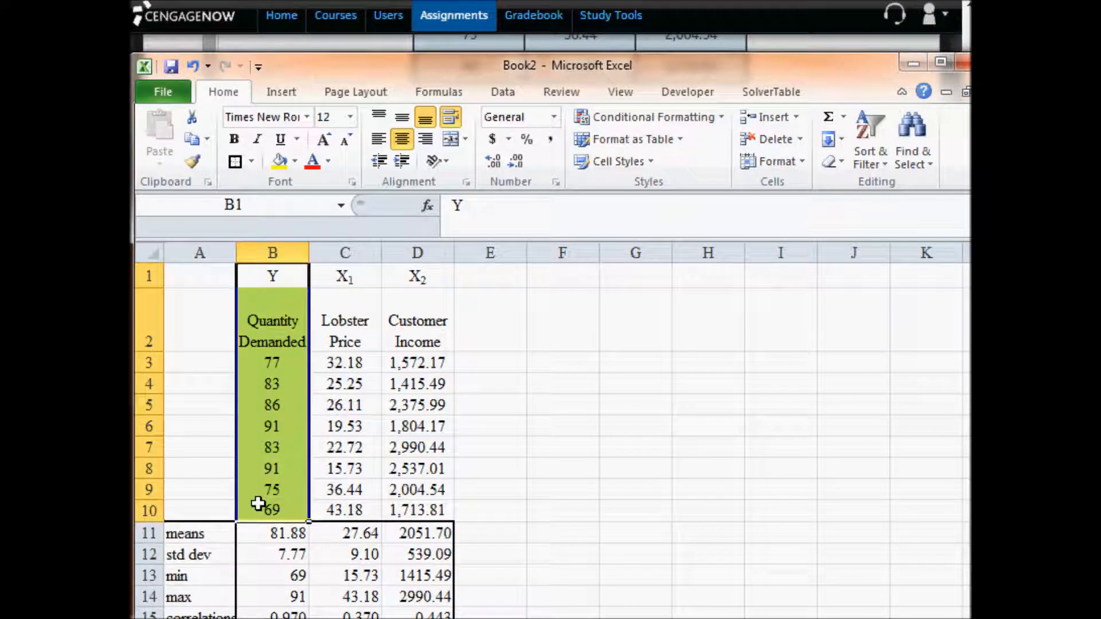
{"action": "left_click", "coordinate": [279, 161]}
- Shade the X variable columns, C1:D10, with a light orange fill
{"action": "left_click_drag", "start_coordinate": [357, 283], "coordinate": [418, 510]}
{"action": "left_click", "coordinate": [295, 161]}
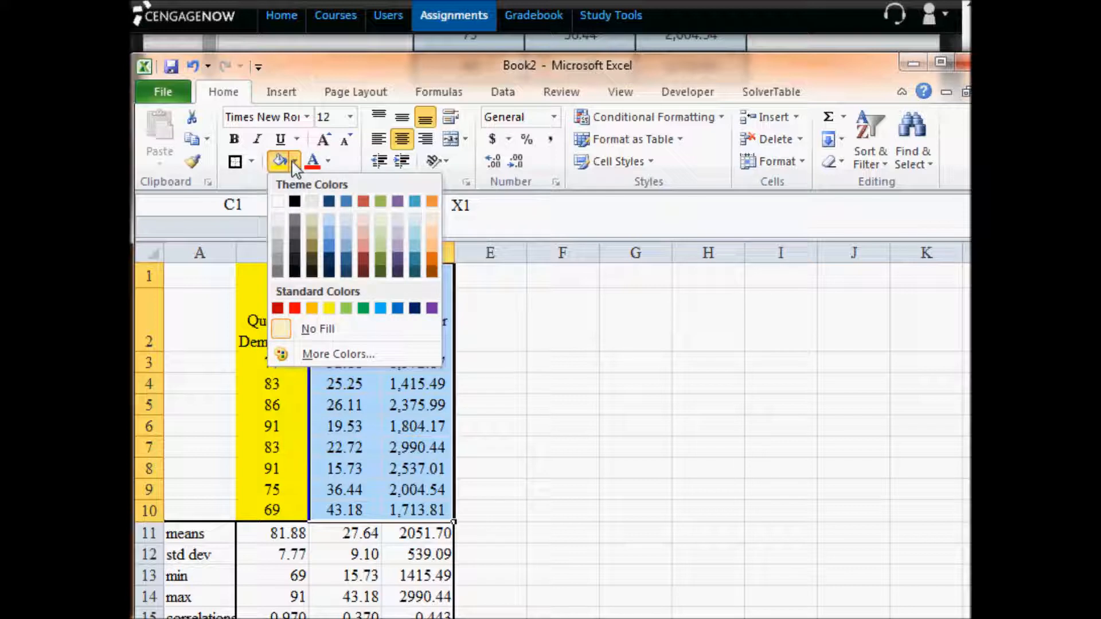
{"action": "left_click", "coordinate": [439, 228]}
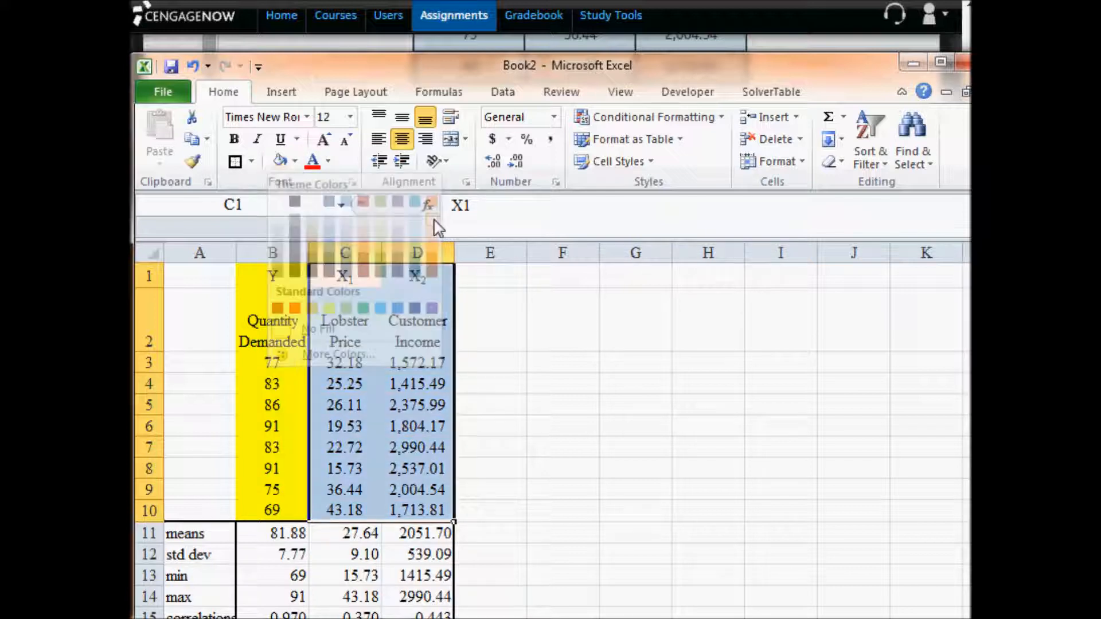
{"action": "left_click", "coordinate": [487, 309]}
- Open the Regression analysis tool and set the Input Y Range to the quantity demanded data with its heading, $B$2:$B$10
{"action": "left_click_drag", "start_coordinate": [361, 287], "coordinate": [427, 507]}
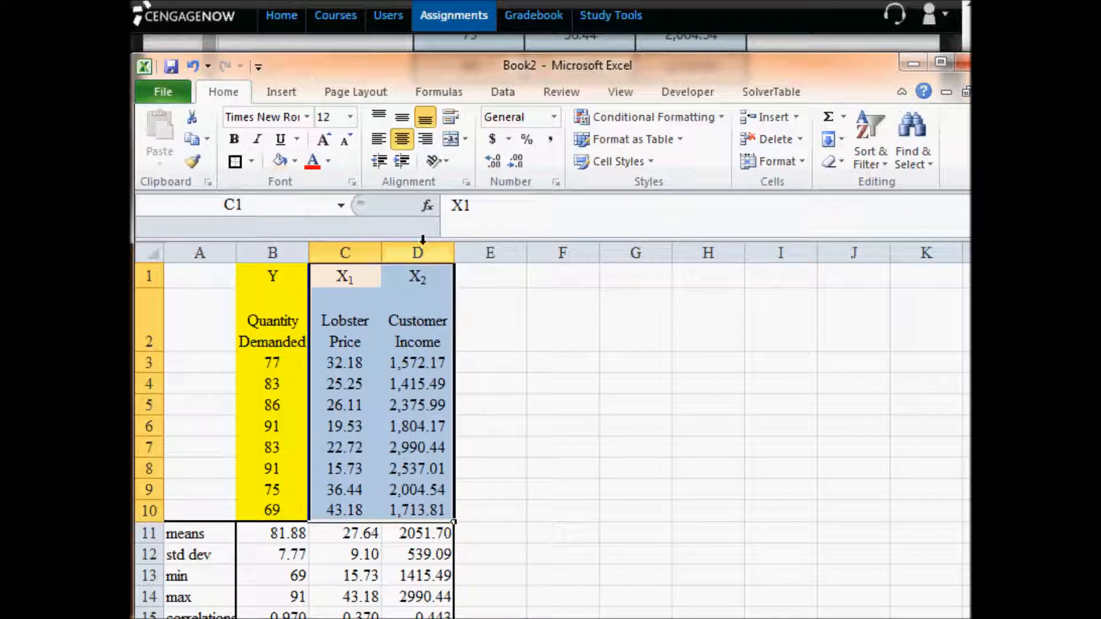
{"action": "left_click", "coordinate": [502, 94]}
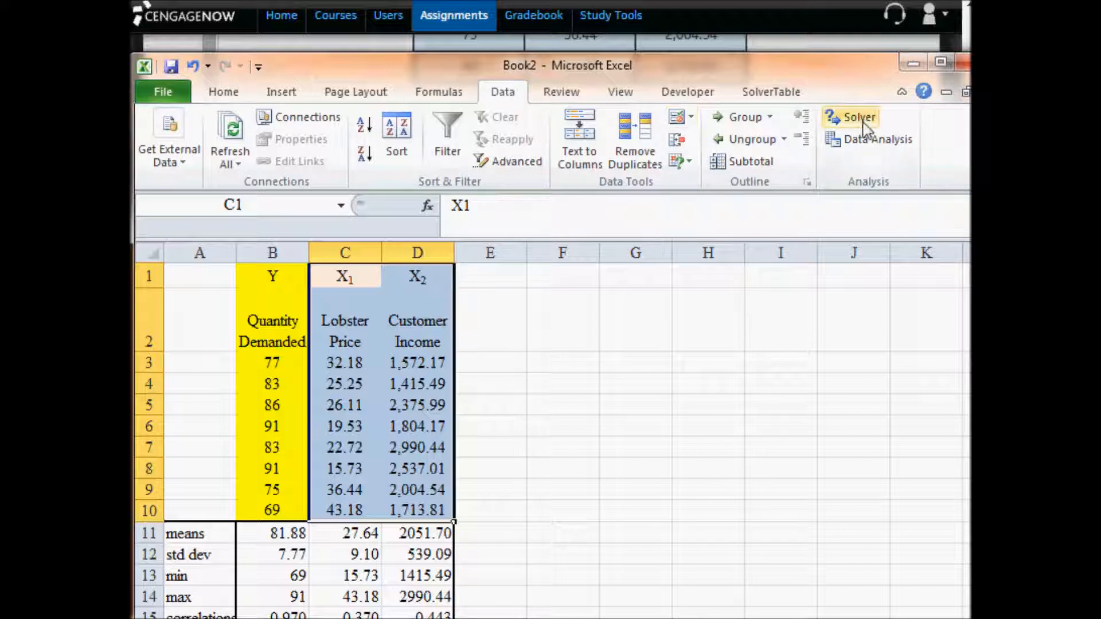
{"action": "left_click", "coordinate": [870, 147]}
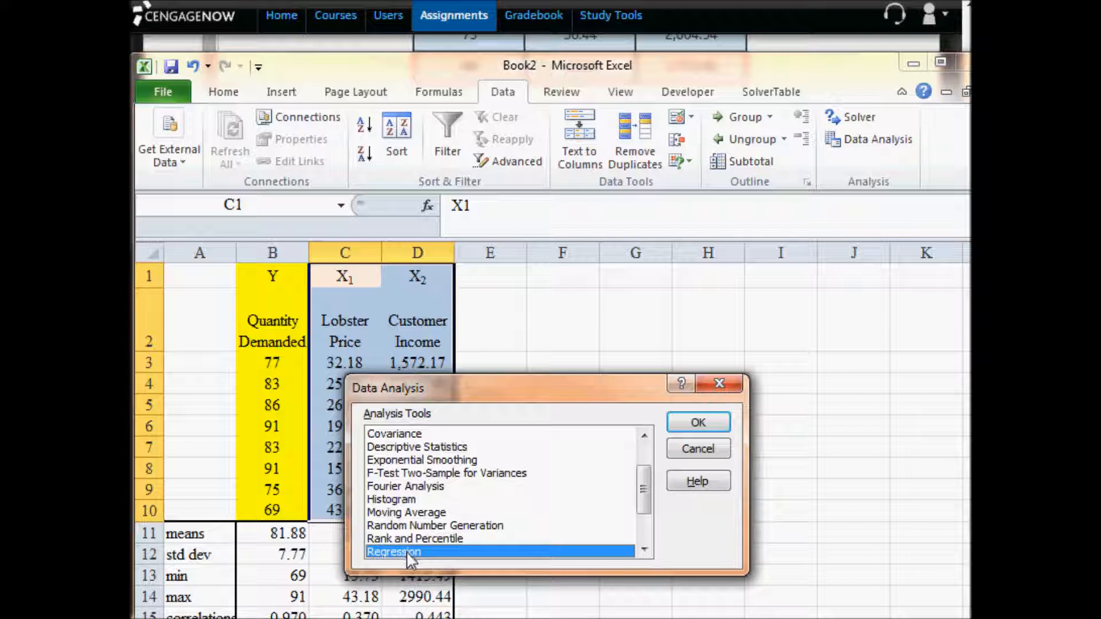
{"action": "left_click", "coordinate": [698, 422]}
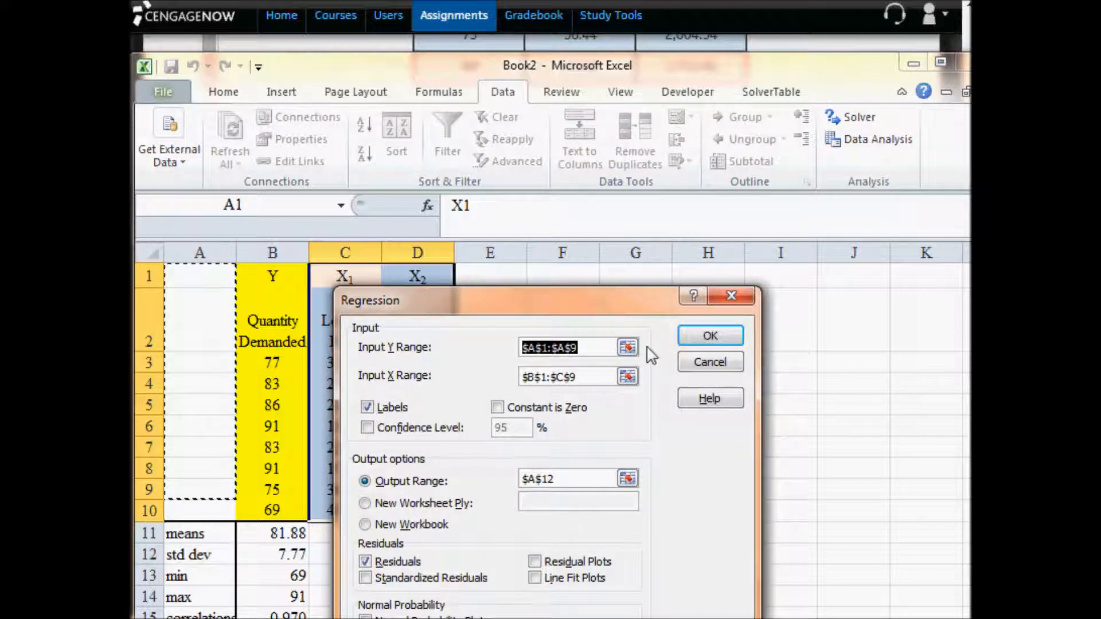
{"action": "left_click", "coordinate": [628, 348]}
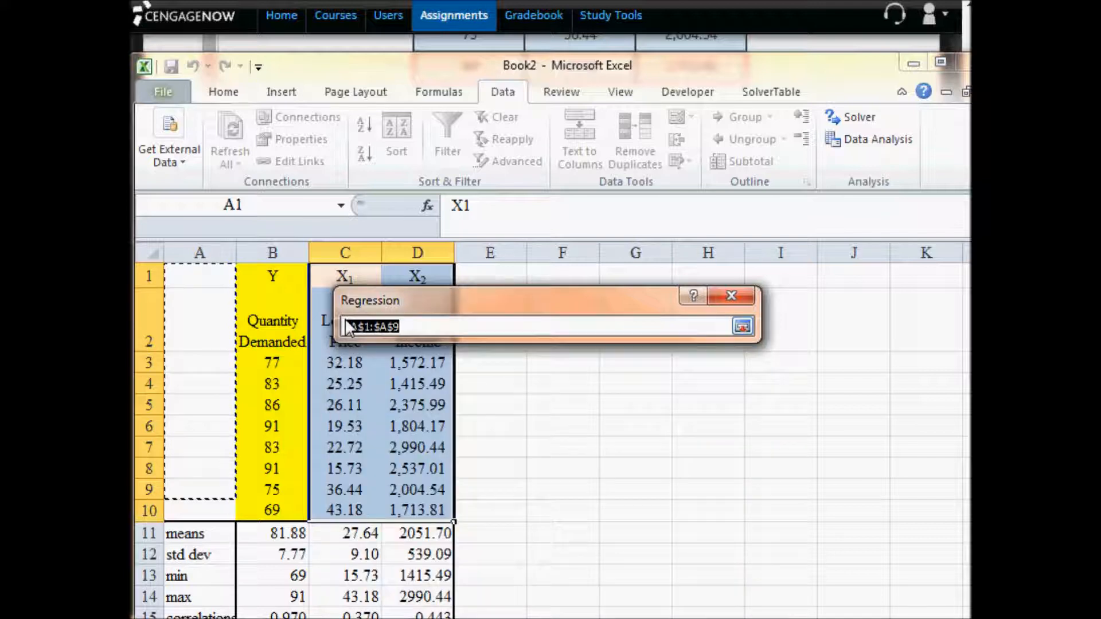
{"action": "left_click", "coordinate": [278, 327]}
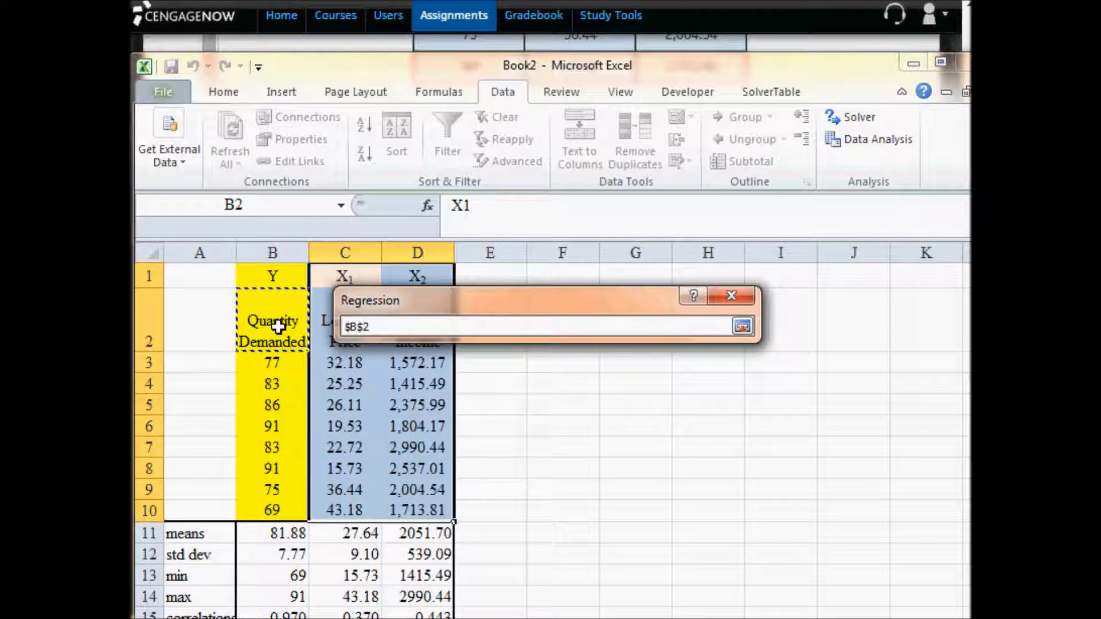
{"action": "left_click_drag", "start_coordinate": [278, 327], "coordinate": [283, 516]}
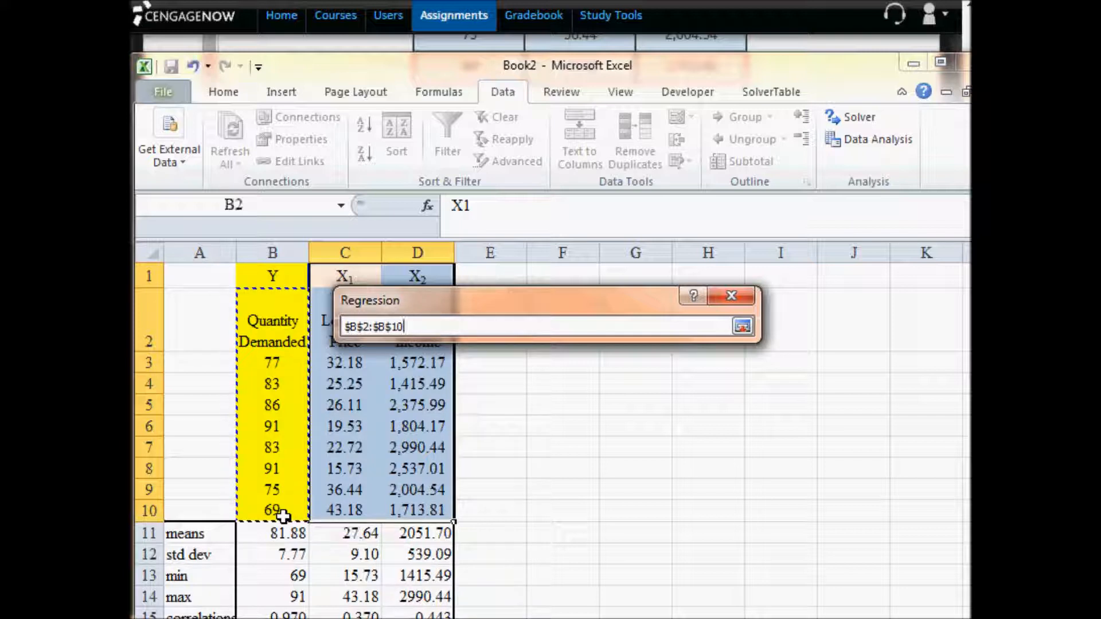
{"action": "left_click", "coordinate": [742, 326]}
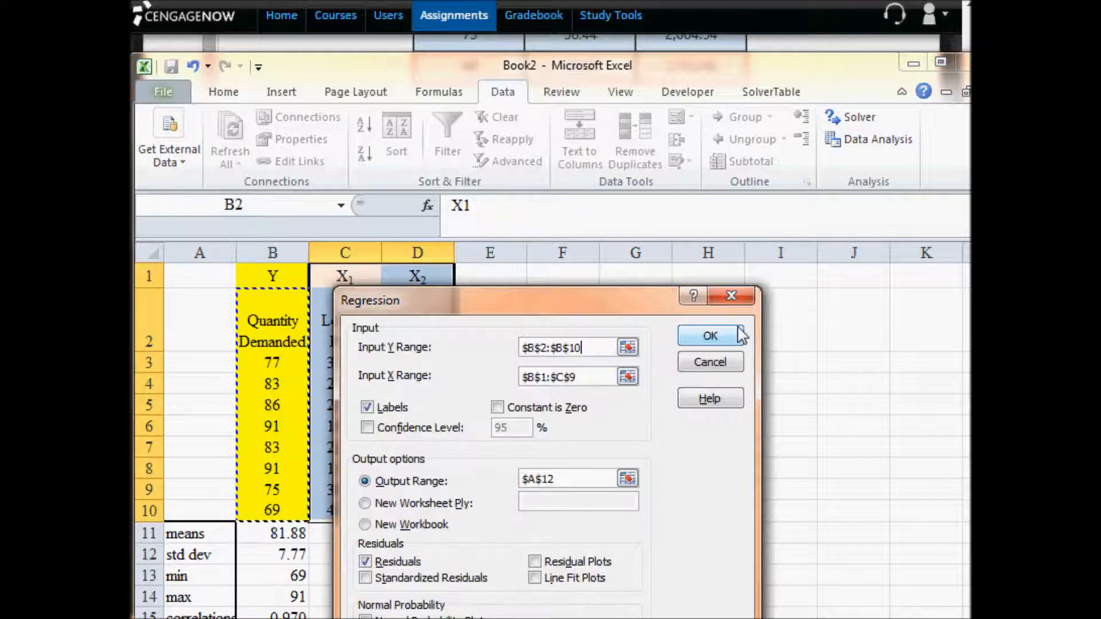
- Set the regression's Input X Range to the lobster price and customer income columns with headings, $C$2:$D$10
{"action": "left_click", "coordinate": [628, 377]}
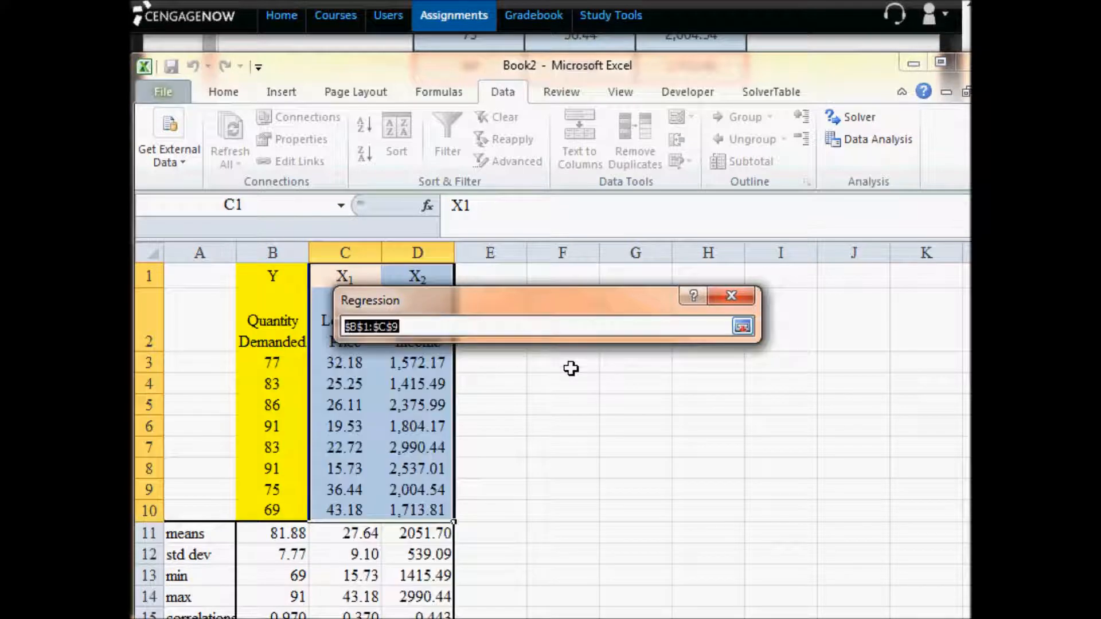
{"action": "left_click", "coordinate": [316, 312]}
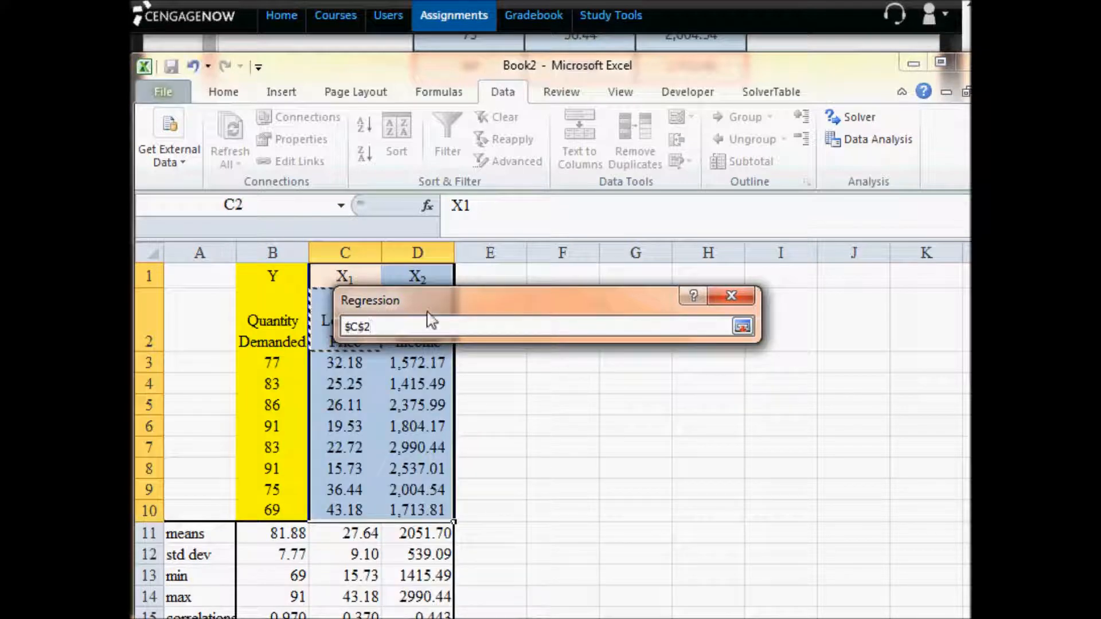
{"action": "left_click_drag", "start_coordinate": [429, 320], "coordinate": [554, 323]}
{"action": "left_click_drag", "start_coordinate": [315, 322], "coordinate": [407, 505]}
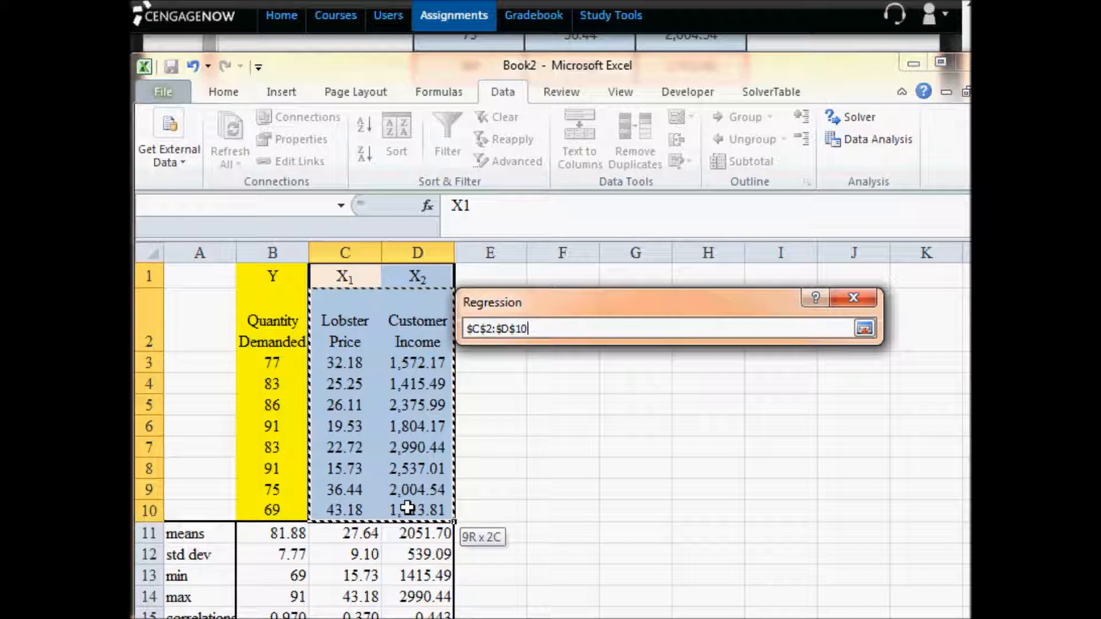
{"action": "left_click_drag", "start_coordinate": [408, 507], "coordinate": [408, 507]}
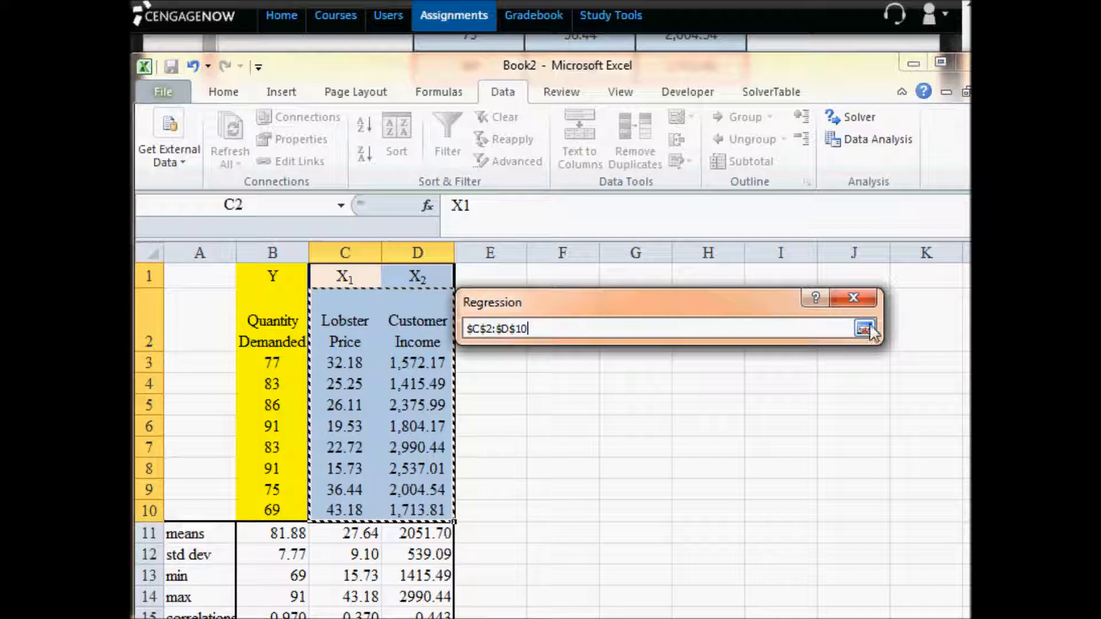
{"action": "left_click", "coordinate": [865, 330]}
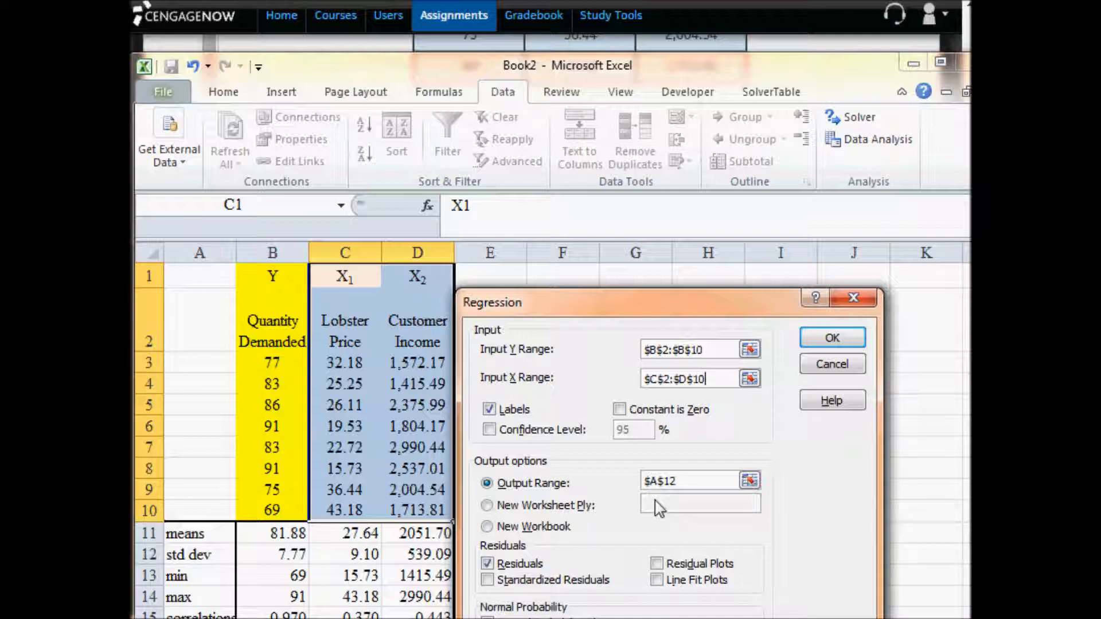
- Set the regression's Output Range to $A$19 and run the analysis with Labels and Residuals enabled
{"action": "left_click", "coordinate": [689, 483]}
{"action": "left_click_drag", "start_coordinate": [718, 482], "coordinate": [644, 482]}
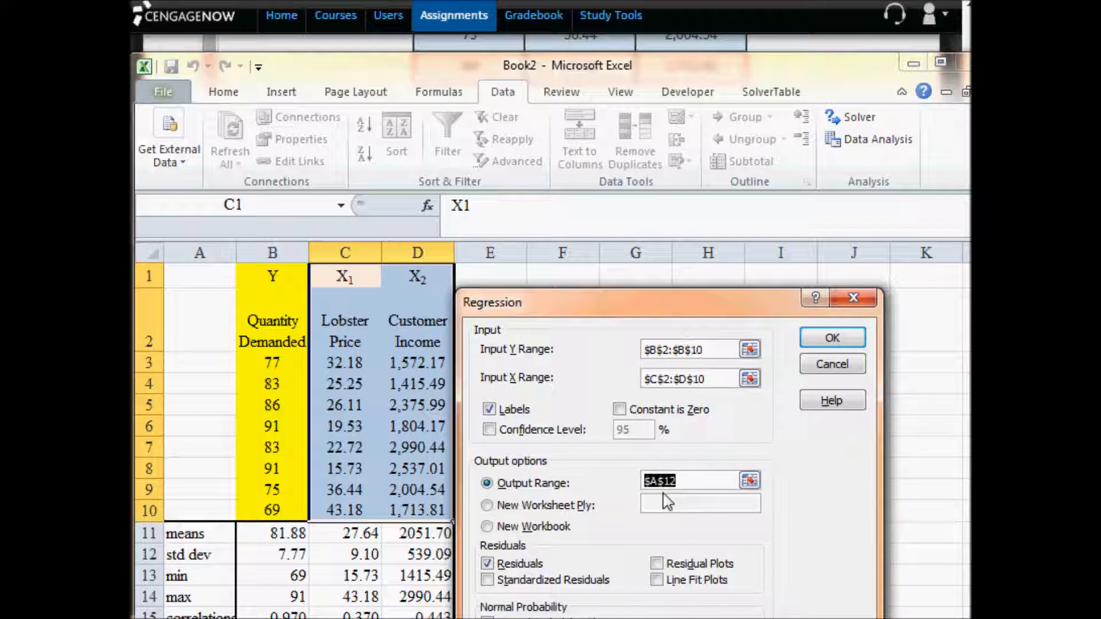
{"action": "left_click", "coordinate": [748, 482]}
{"action": "scroll", "coordinate": [748, 477], "scroll_direction": "down", "scroll_amount": 3}
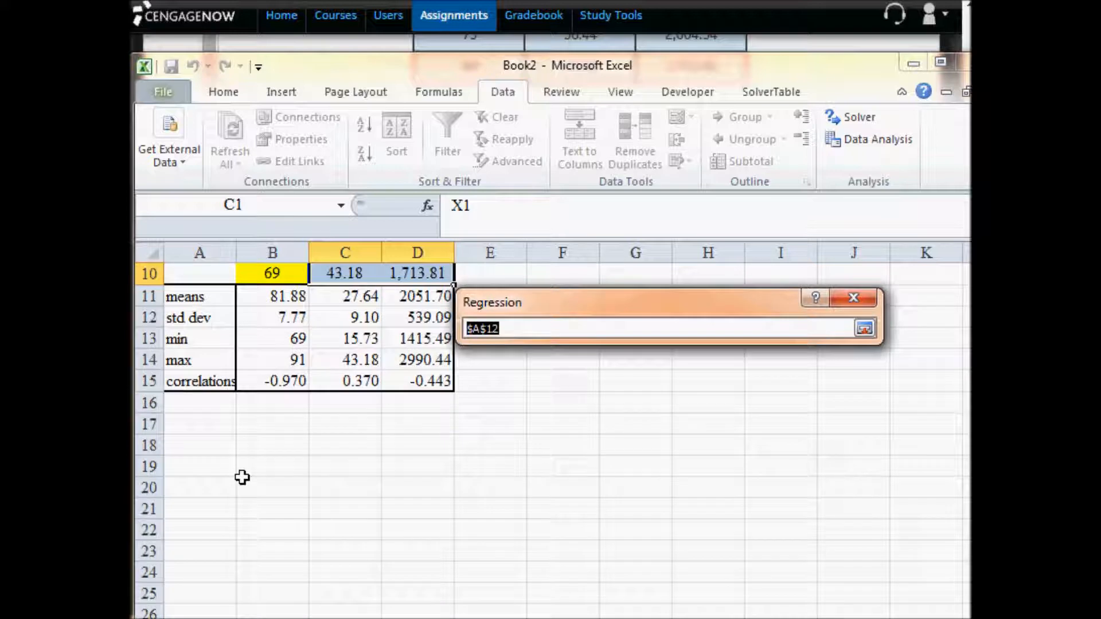
{"action": "left_click", "coordinate": [219, 469]}
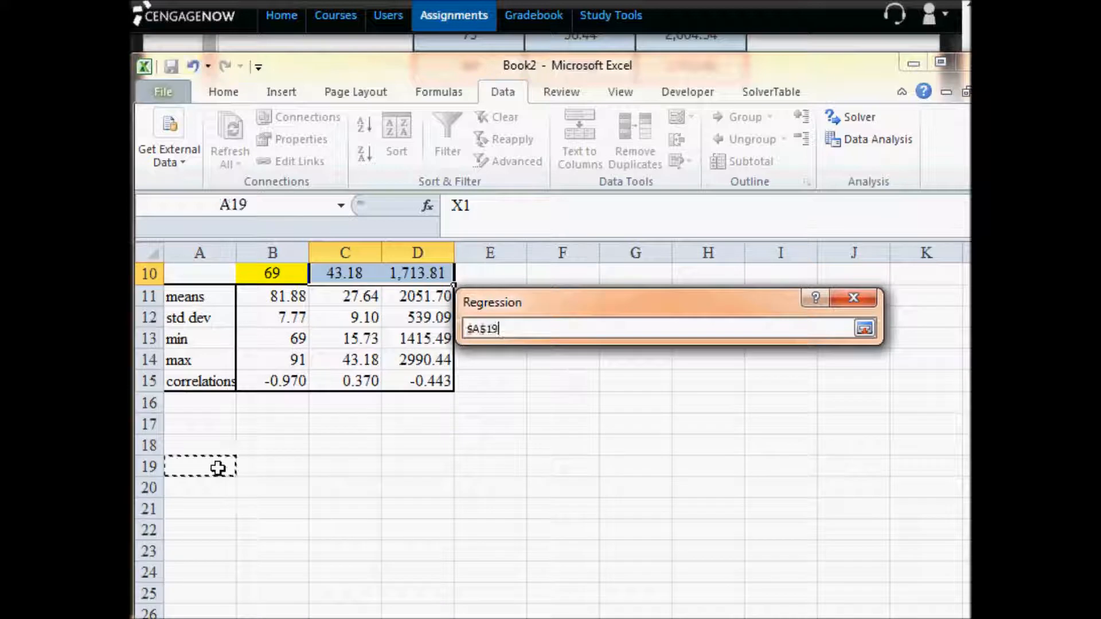
{"action": "left_click", "coordinate": [865, 330]}
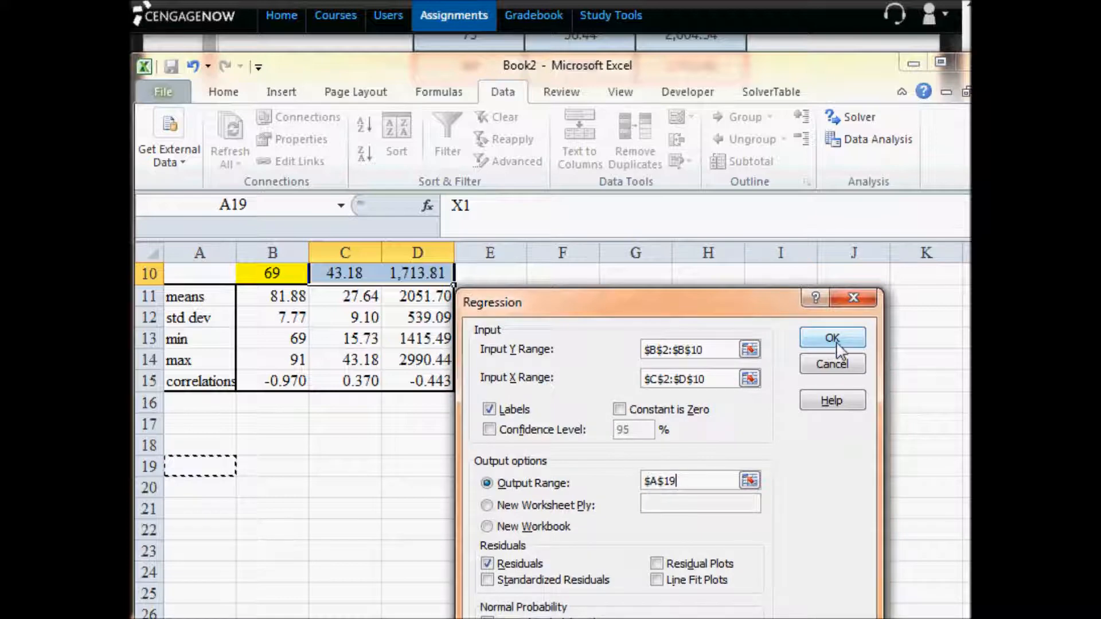
{"action": "left_click", "coordinate": [835, 339]}
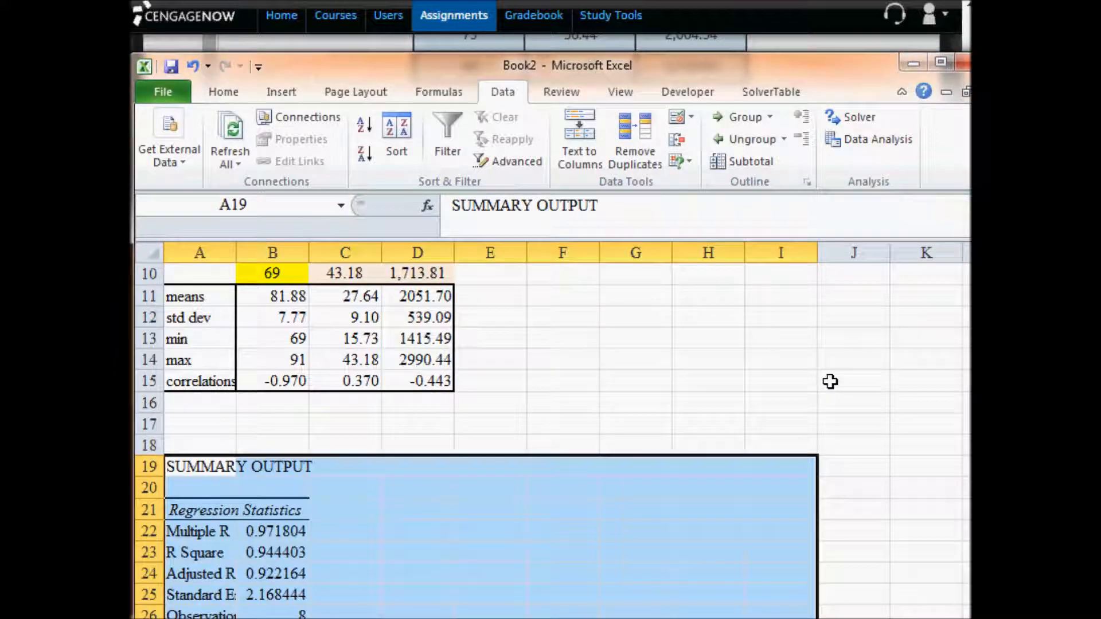
- Review the regression summary output, then switch to the assignment and read the rounding instruction for part b
{"action": "scroll", "coordinate": [831, 381], "scroll_direction": "down", "scroll_amount": 1}
{"action": "scroll", "coordinate": [831, 381], "scroll_direction": "down", "scroll_amount": 1}
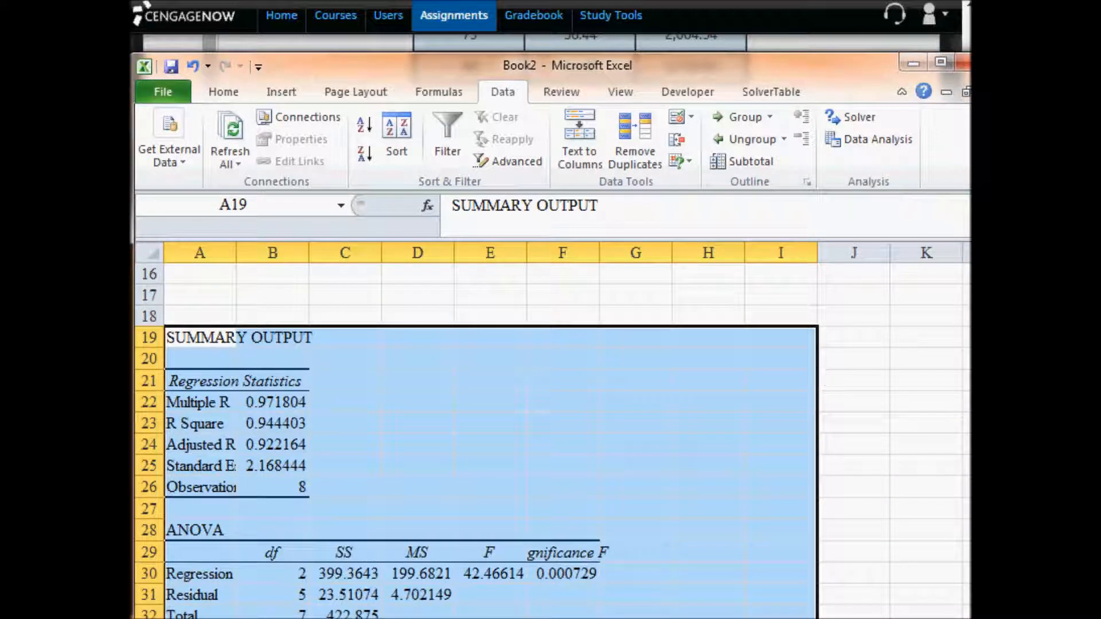
{"action": "key", "text": "alt+Tab"}
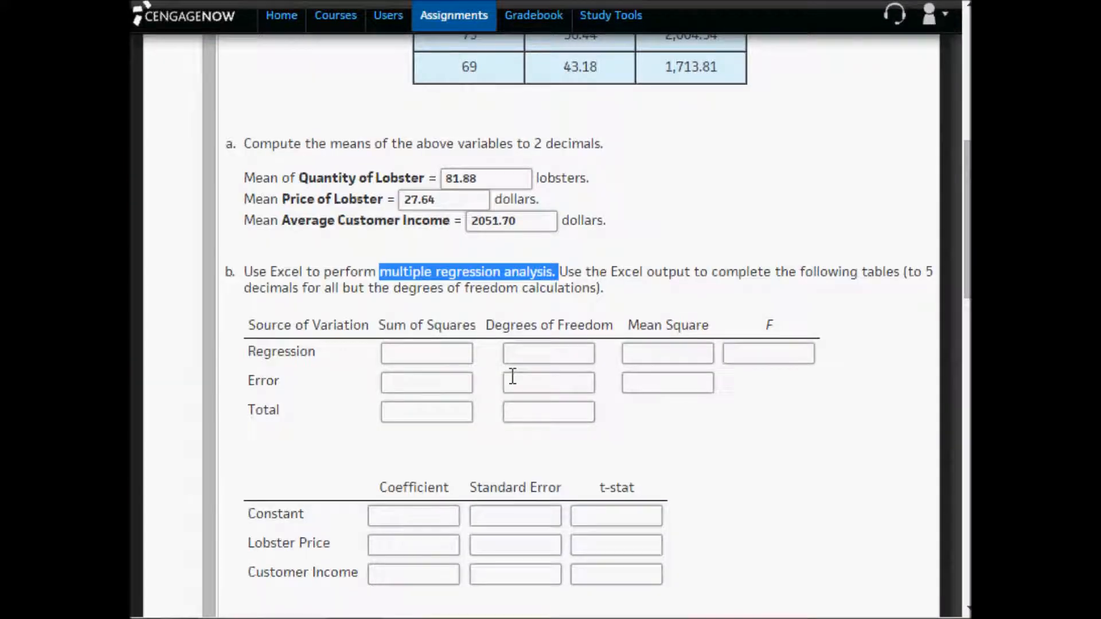
{"action": "scroll", "coordinate": [526, 319], "scroll_direction": "down", "scroll_amount": 2}
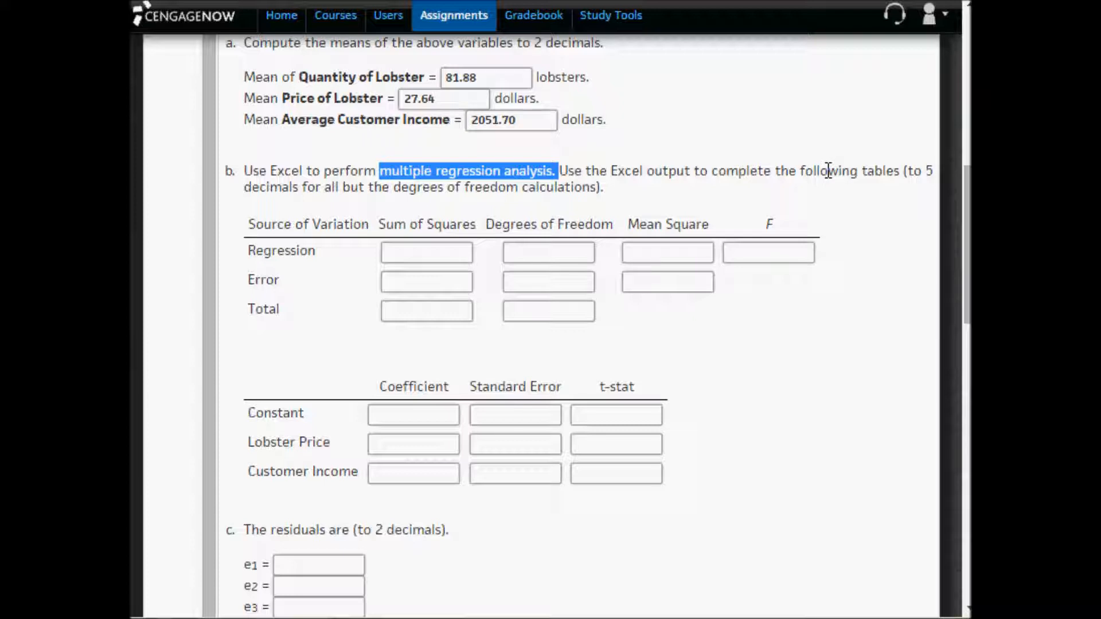
{"action": "left_click_drag", "start_coordinate": [924, 171], "coordinate": [598, 186]}
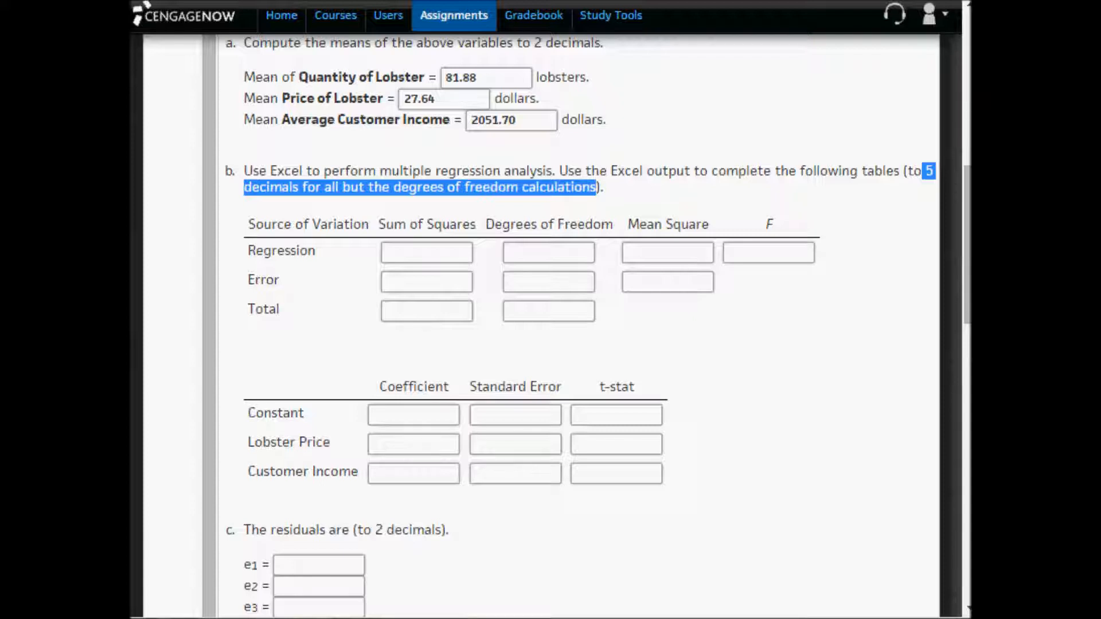
- In Excel, format B22:B25, the ANOVA values C30:F32, the coefficient table B35:I37 and the residual output B44:C51 to five decimal places
{"action": "key", "text": "alt+Tab"}
{"action": "left_click_drag", "start_coordinate": [265, 398], "coordinate": [263, 462]}
{"action": "scroll", "coordinate": [393, 422], "scroll_direction": "down", "scroll_amount": 1}
{"action": "left_click_drag", "start_coordinate": [344, 510], "coordinate": [583, 542]}
{"action": "scroll", "coordinate": [602, 528], "scroll_direction": "down", "scroll_amount": 2}
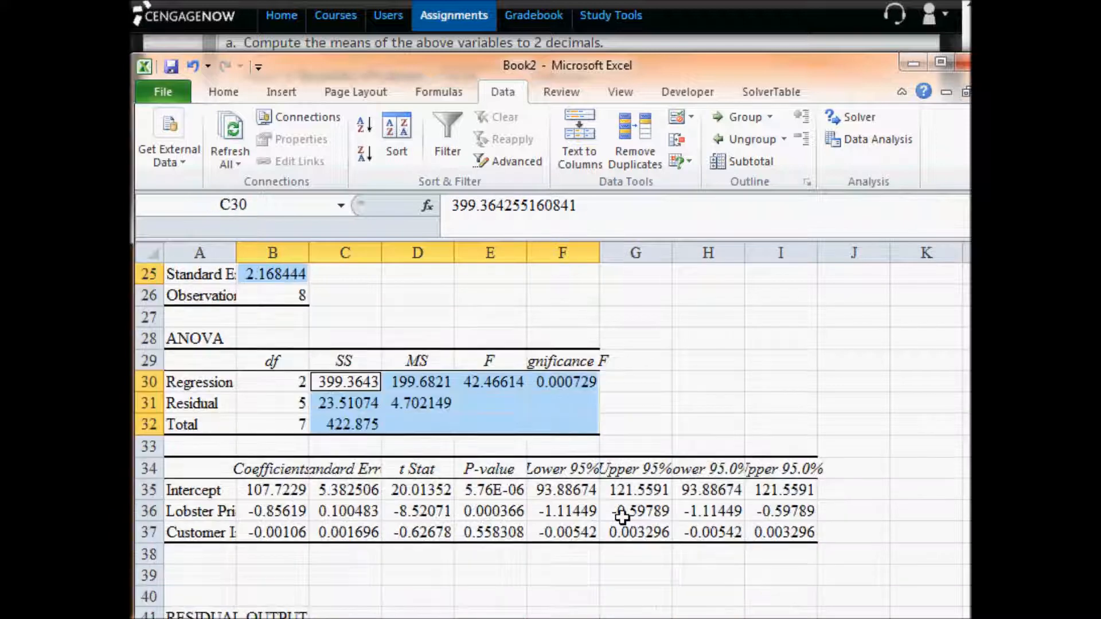
{"action": "left_click_drag", "start_coordinate": [279, 491], "coordinate": [781, 526]}
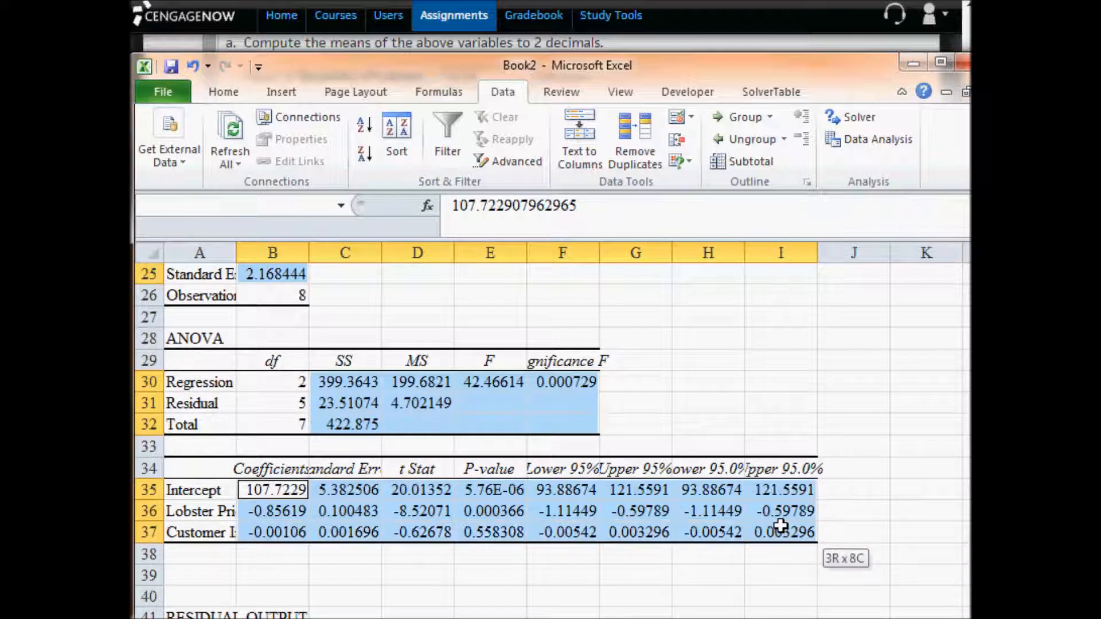
{"action": "scroll", "coordinate": [781, 524], "scroll_direction": "down", "scroll_amount": 4}
{"action": "left_click_drag", "start_coordinate": [293, 431], "coordinate": [328, 573]}
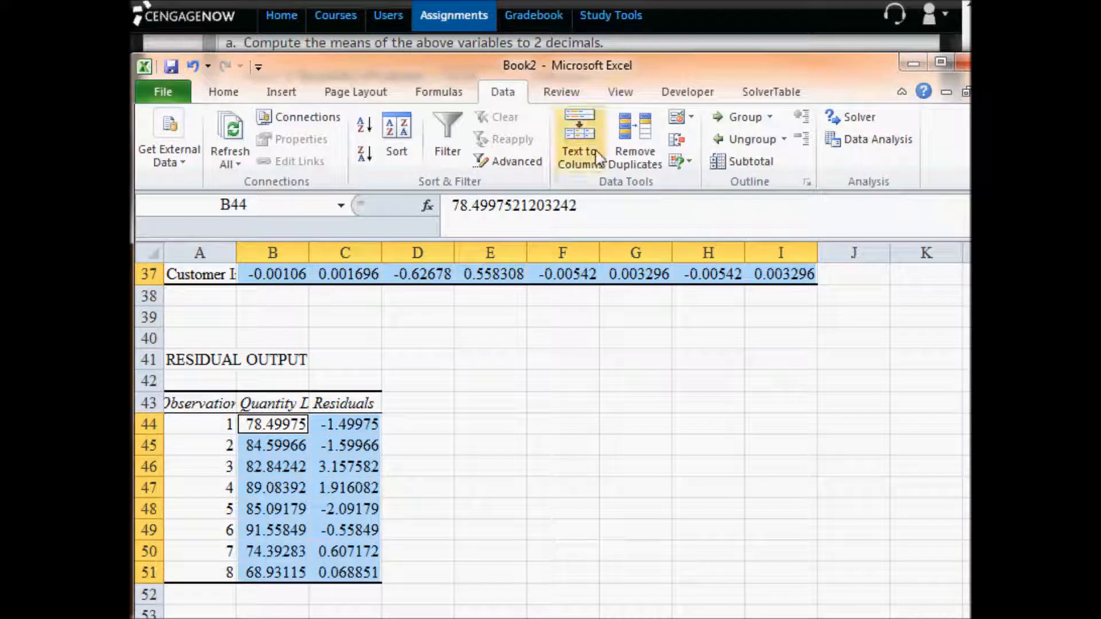
{"action": "left_click", "coordinate": [223, 92]}
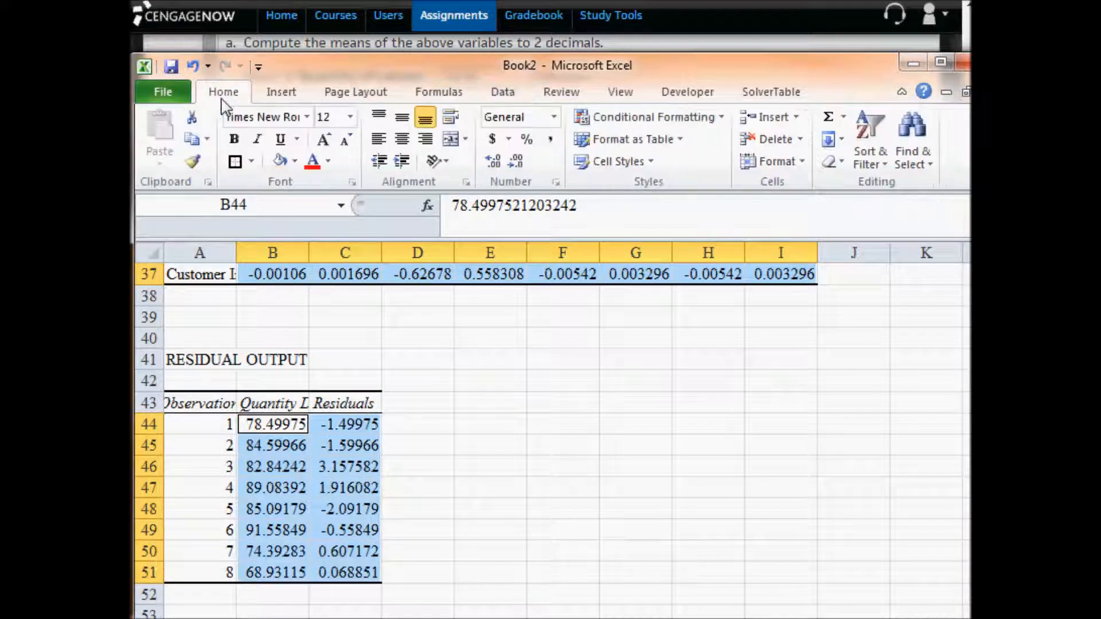
{"action": "left_click", "coordinate": [517, 164]}
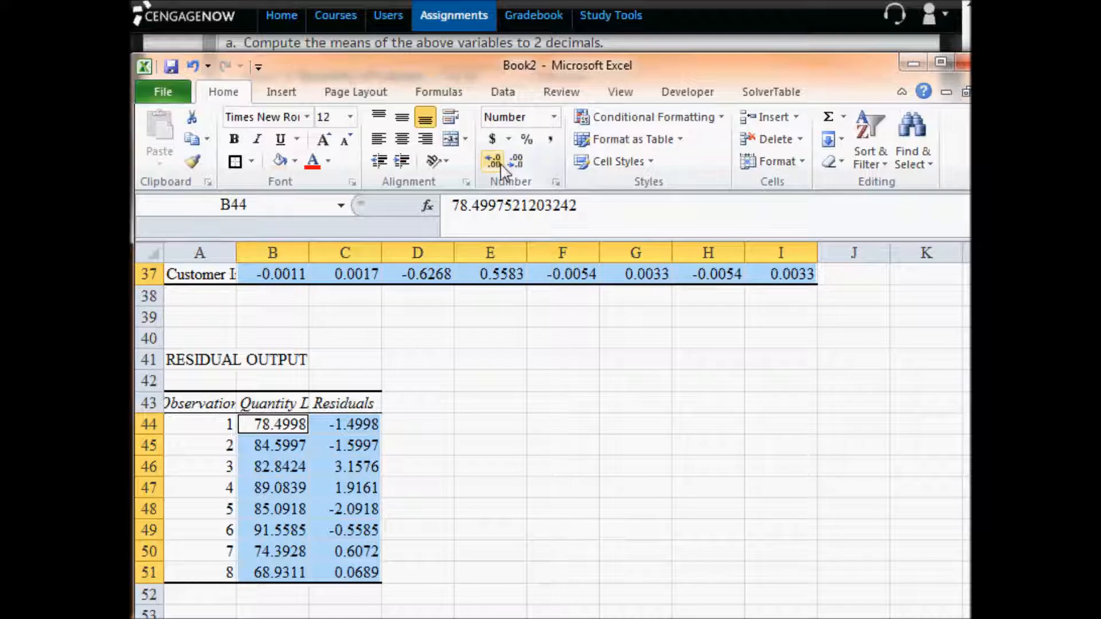
{"action": "left_click", "coordinate": [494, 161]}
{"action": "scroll", "coordinate": [605, 490], "scroll_direction": "up", "scroll_amount": 4}
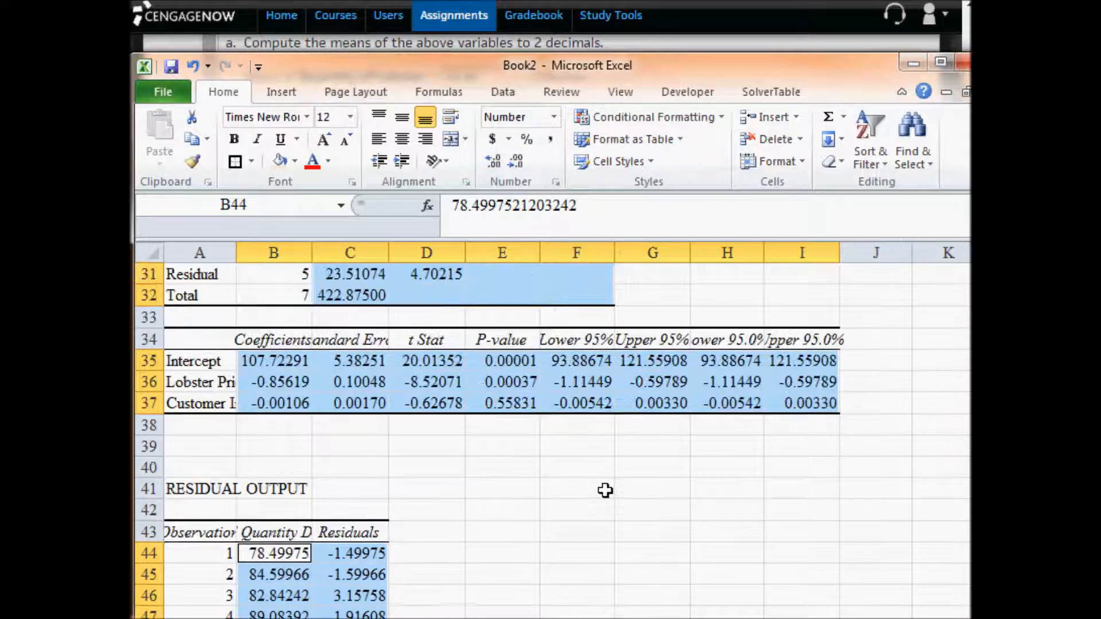
{"action": "scroll", "coordinate": [605, 491], "scroll_direction": "up", "scroll_amount": 1}
{"action": "scroll", "coordinate": [602, 487], "scroll_direction": "down", "scroll_amount": 1}
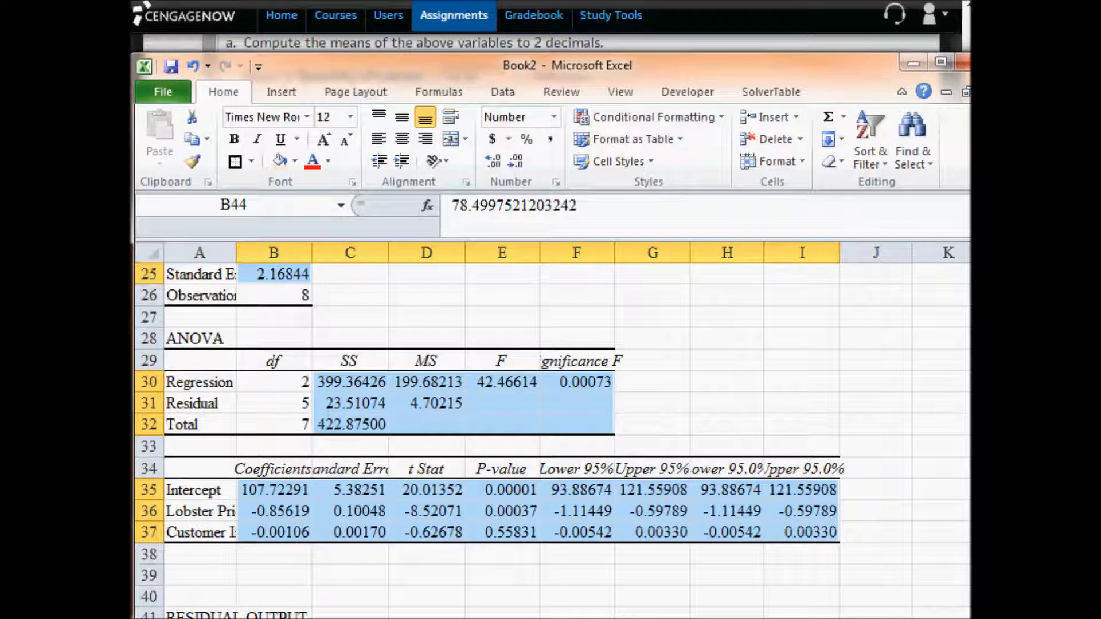
- Copy the regression sum of squares from C30 in Excel into the assignment's Regression Sum of Squares answer as 399.36426
{"action": "key", "text": "alt+Tab"}
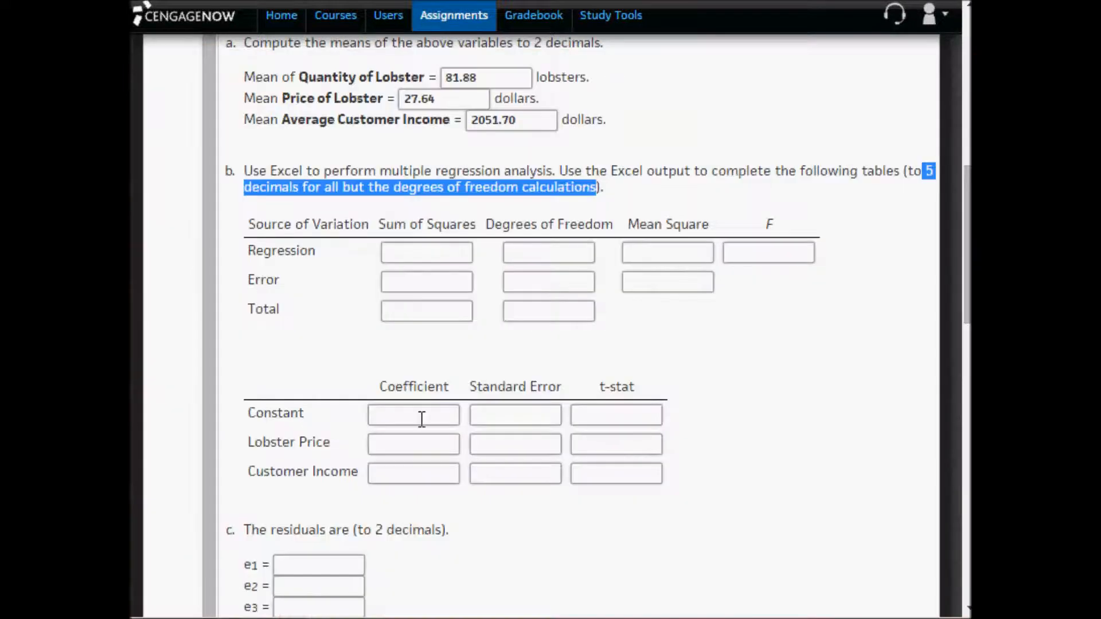
{"action": "left_click", "coordinate": [354, 317]}
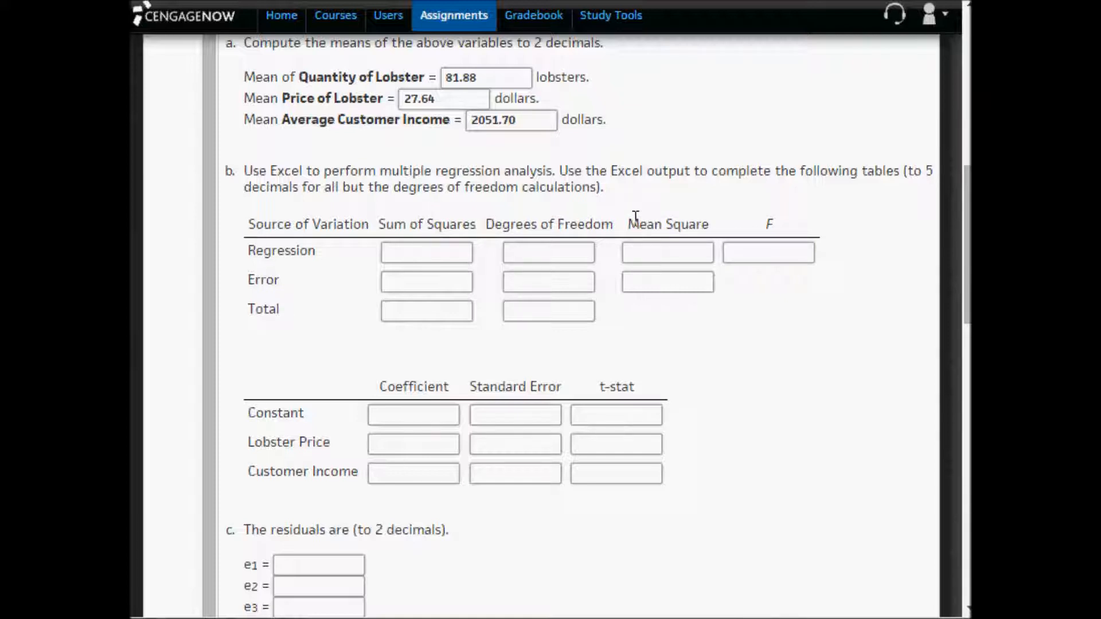
{"action": "left_click", "coordinate": [402, 255]}
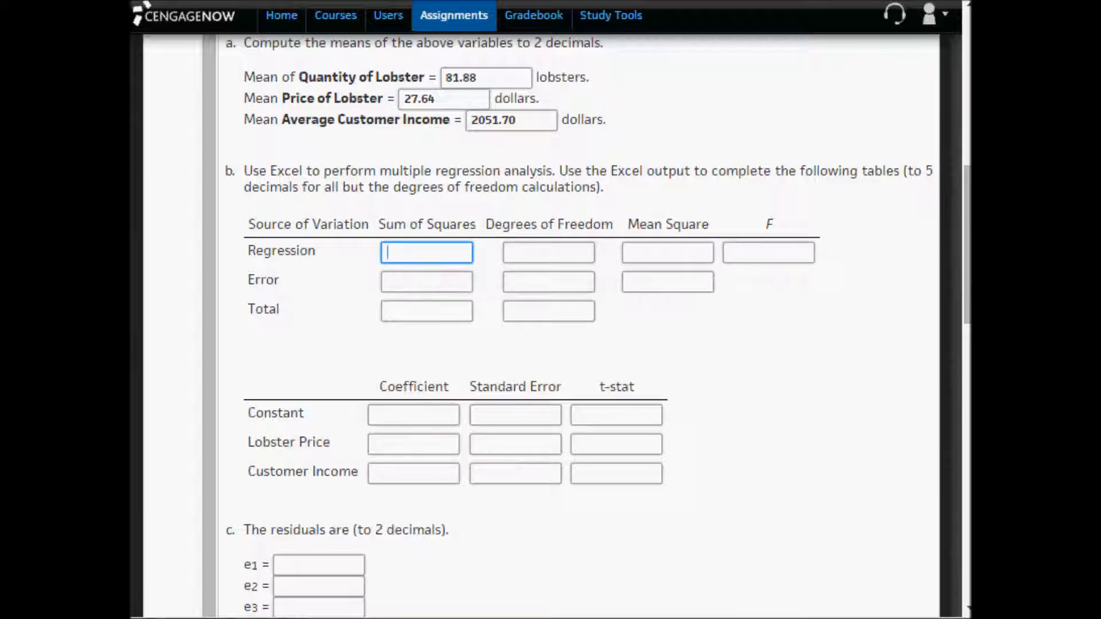
{"action": "key", "text": "alt+Tab"}
{"action": "left_click", "coordinate": [358, 380]}
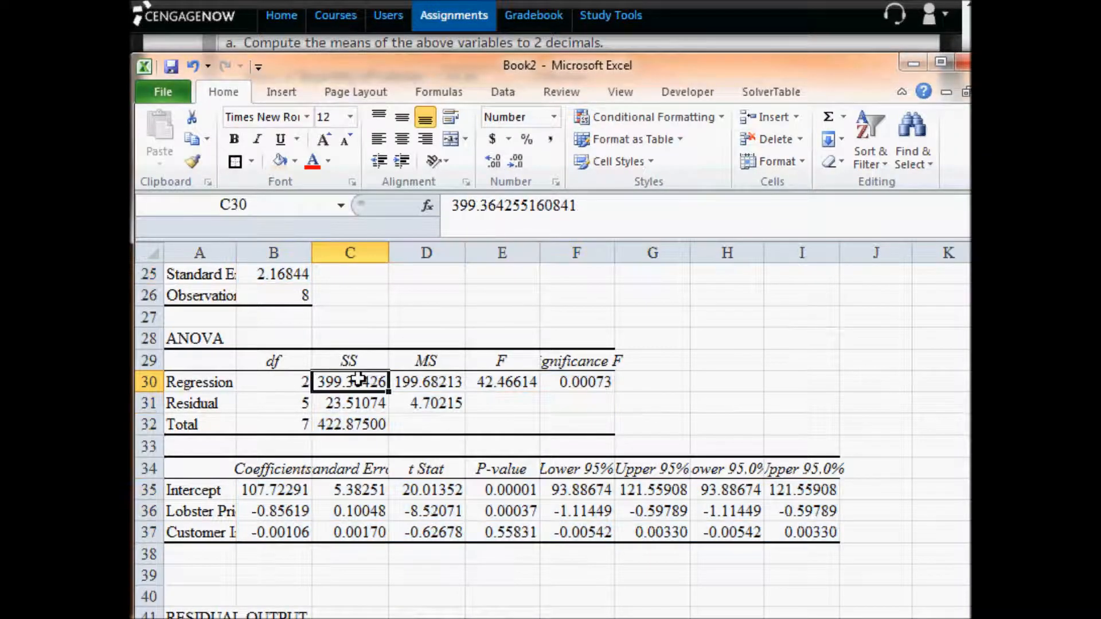
{"action": "key", "text": "ctrl+c"}
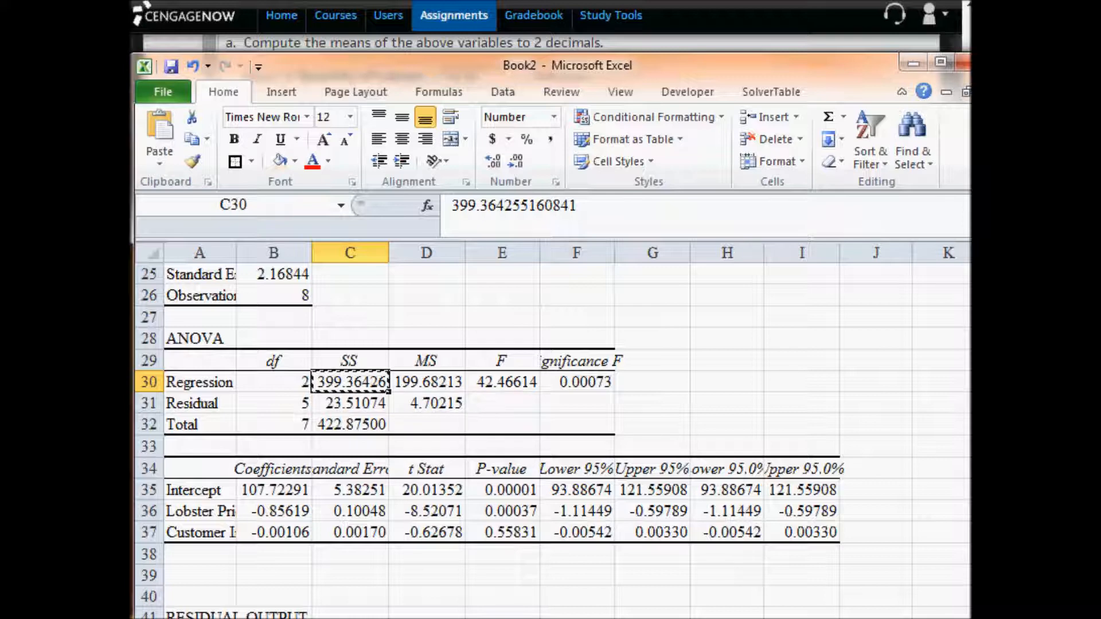
{"action": "key", "text": "alt+Tab"}
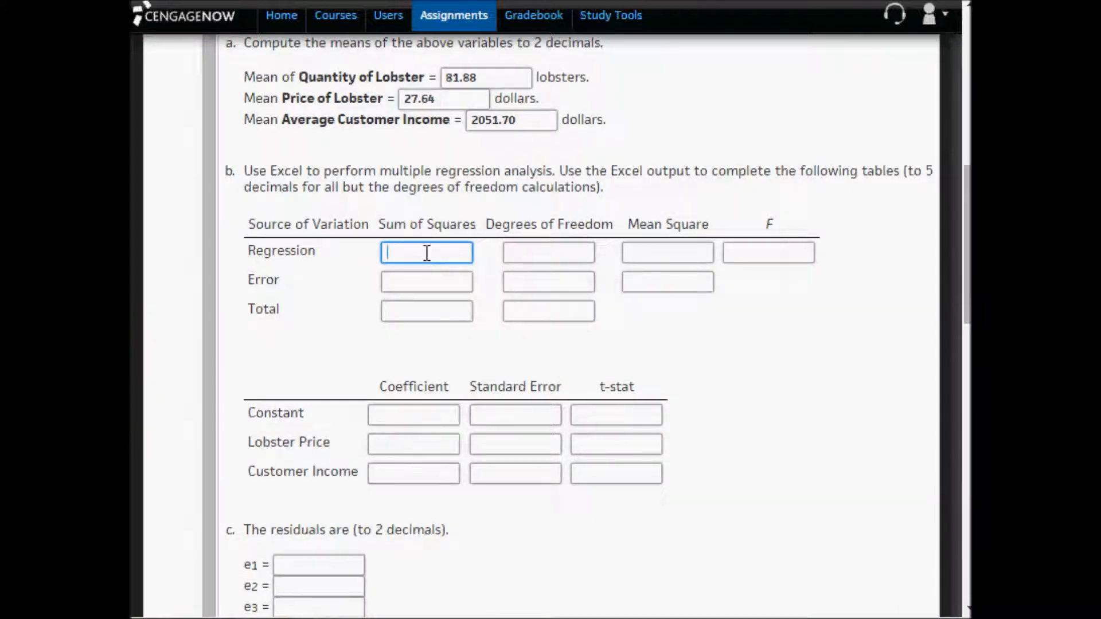
{"action": "key", "text": "ctrl+v"}
- In Excel, relabel the Residual row of the ANOVA table in A31 as Error in red font
{"action": "key", "text": "alt+Tab"}
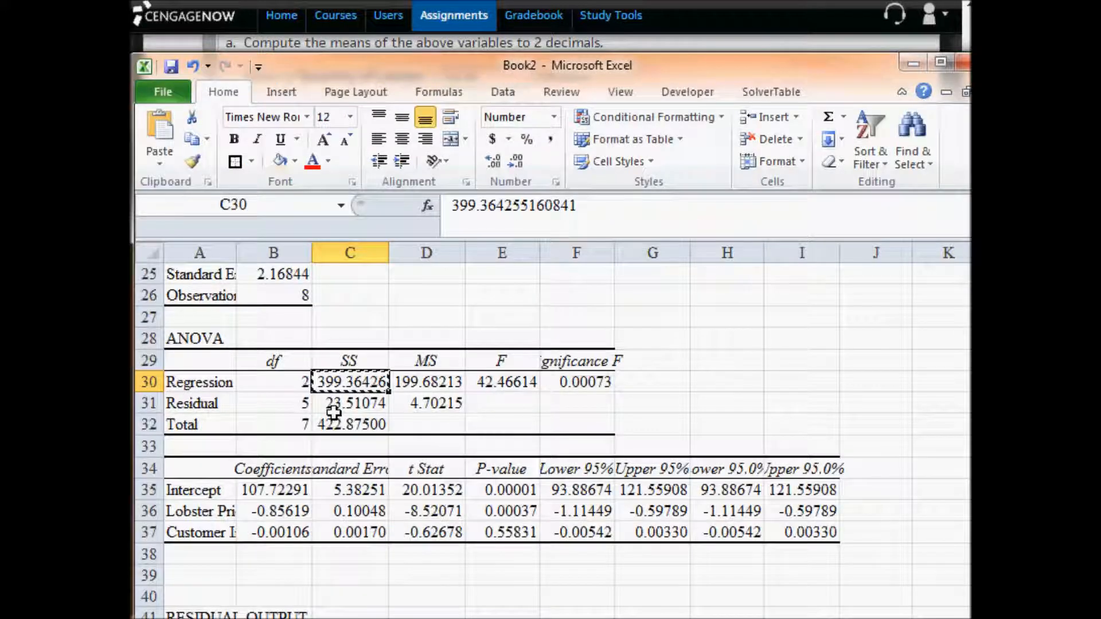
{"action": "left_click", "coordinate": [349, 403]}
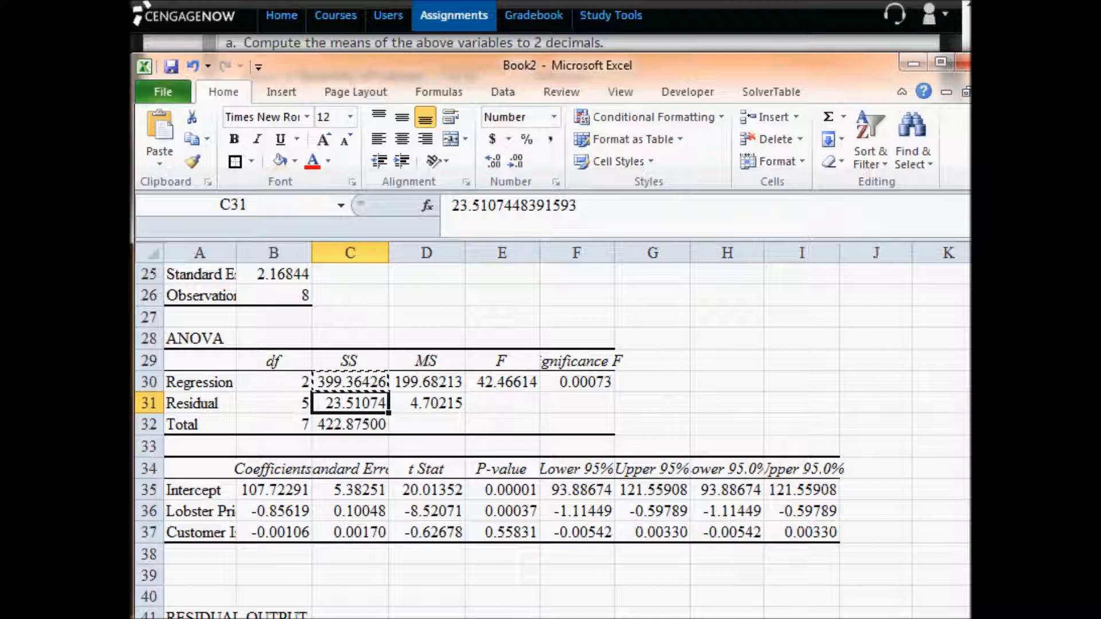
{"action": "left_click", "coordinate": [179, 400]}
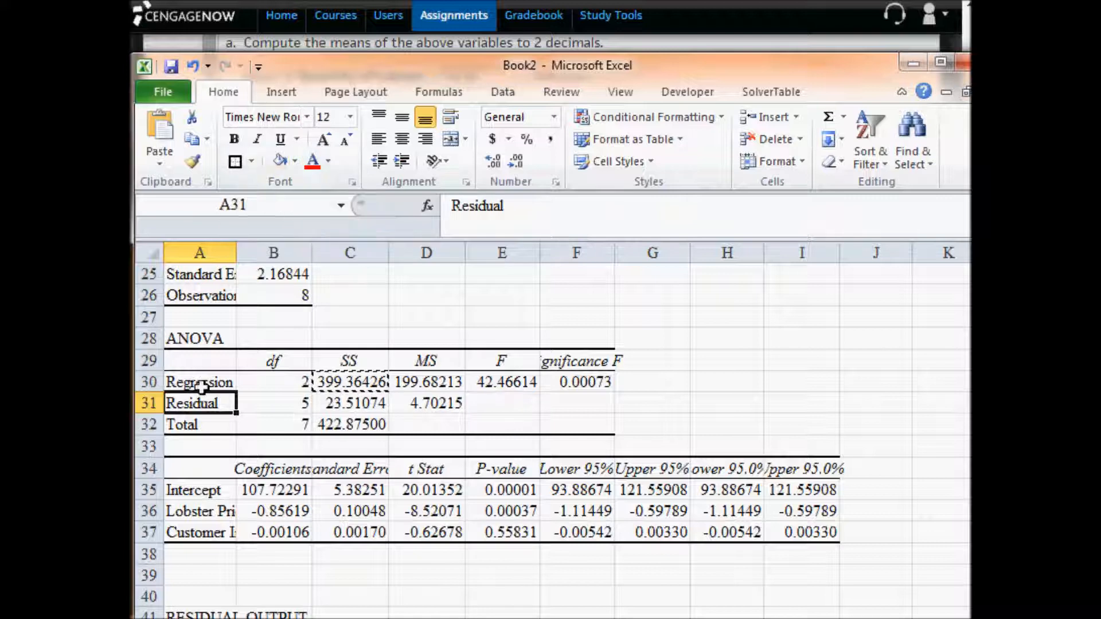
{"action": "left_click", "coordinate": [312, 163]}
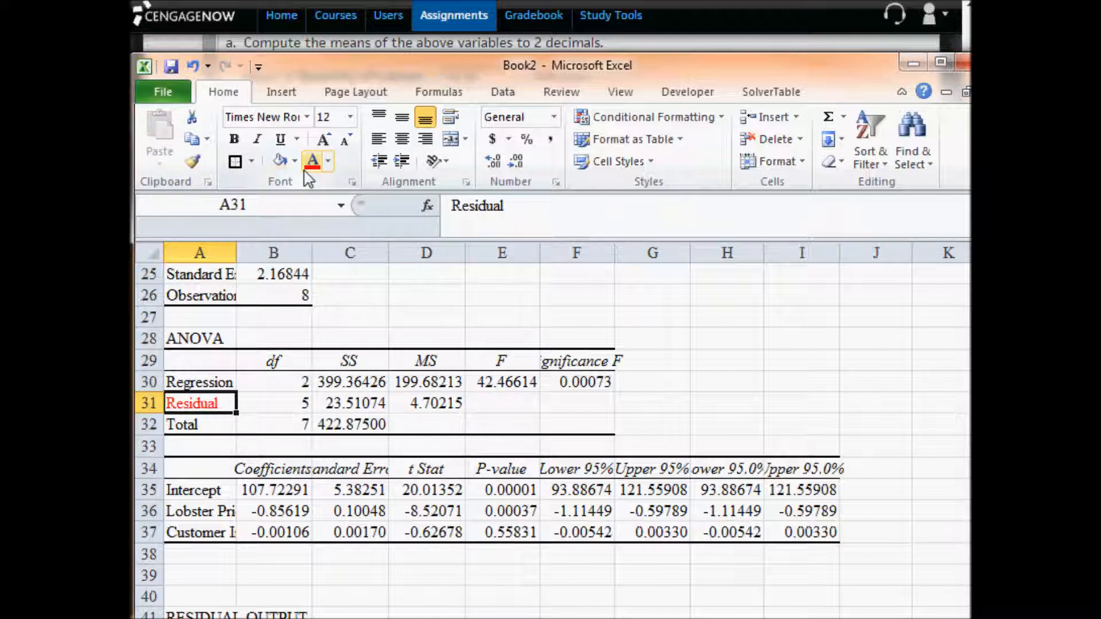
{"action": "type", "text": "Error"}
{"action": "key", "text": "Return"}
{"action": "key", "text": "Up"}
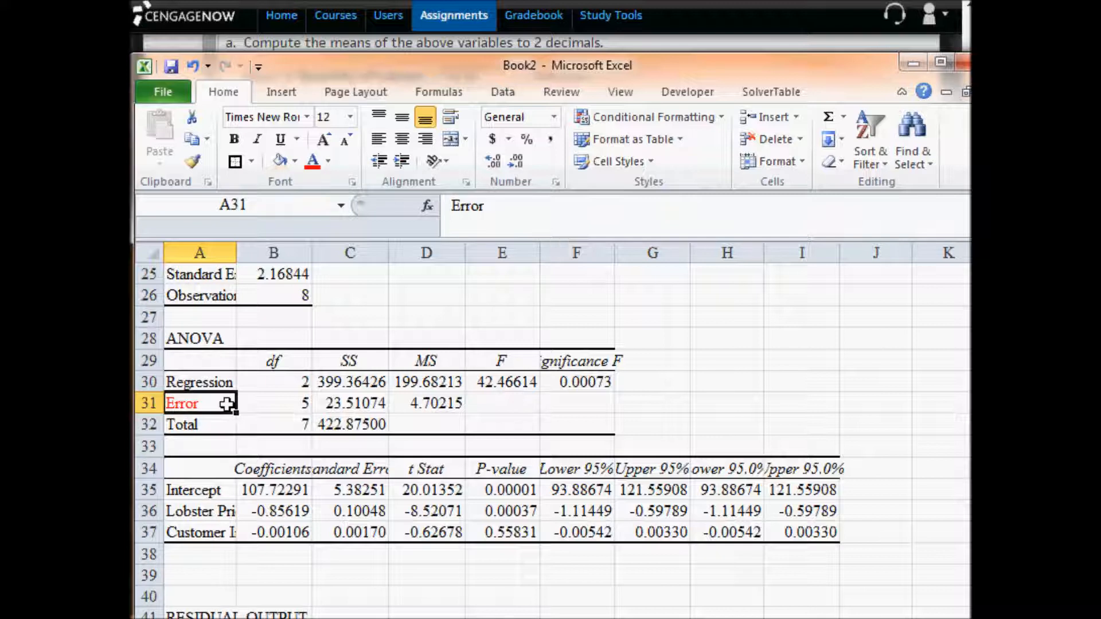
- Copy the error sum of squares from C31 into the assignment's Error Sum of Squares answer as 23.51074
{"action": "left_click", "coordinate": [335, 386]}
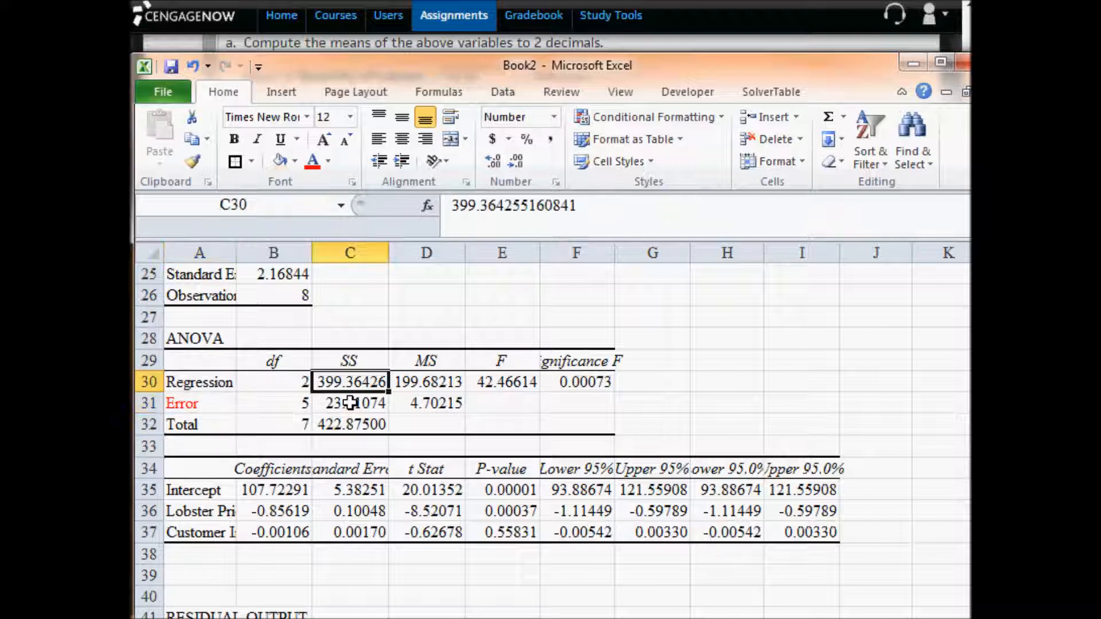
{"action": "left_click", "coordinate": [353, 403]}
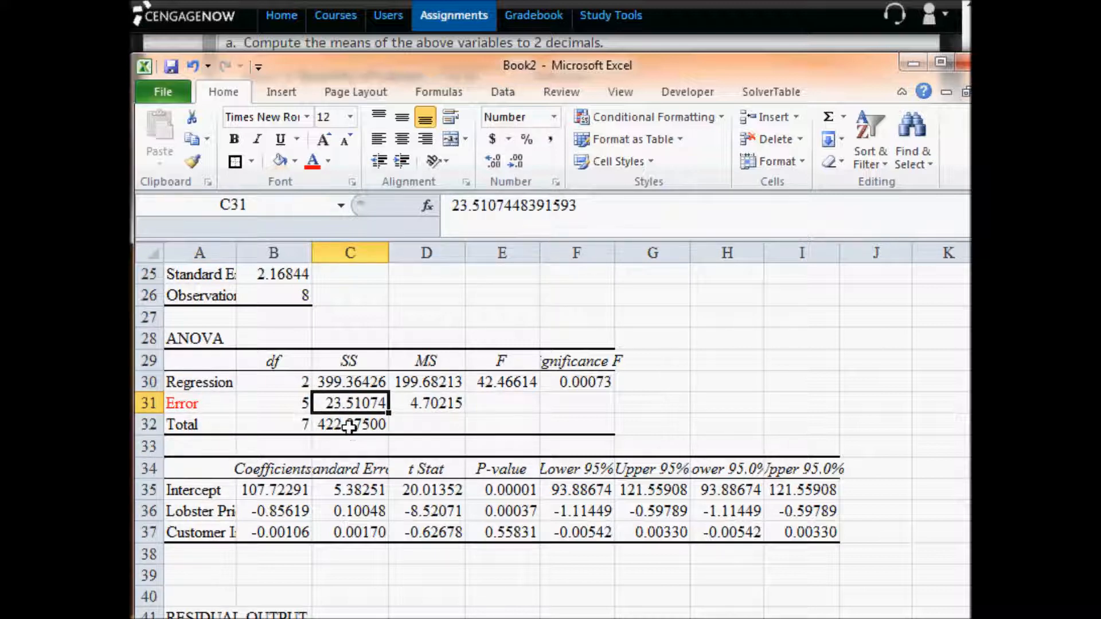
{"action": "left_click", "coordinate": [356, 424]}
{"action": "left_click", "coordinate": [221, 403]}
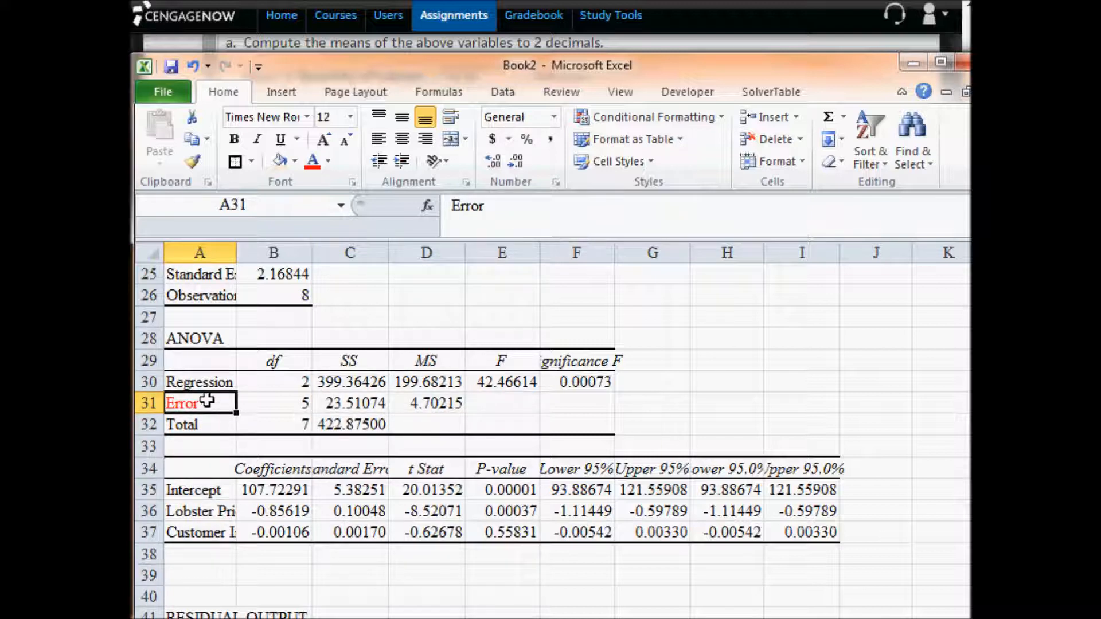
{"action": "left_click", "coordinate": [329, 385]}
{"action": "left_click", "coordinate": [353, 403]}
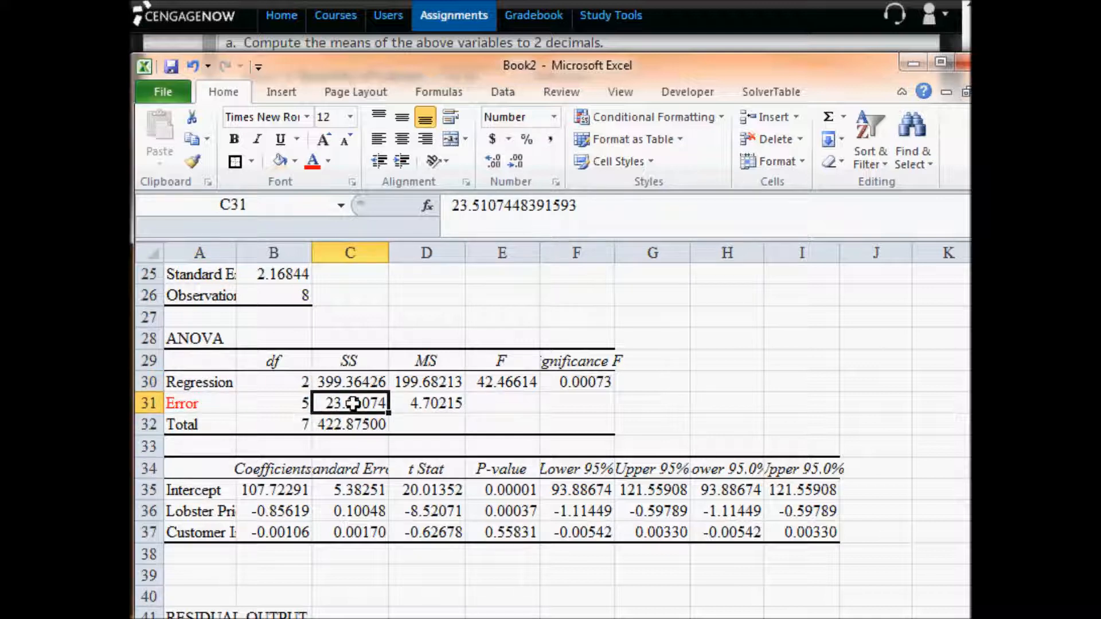
{"action": "left_click", "coordinate": [357, 424]}
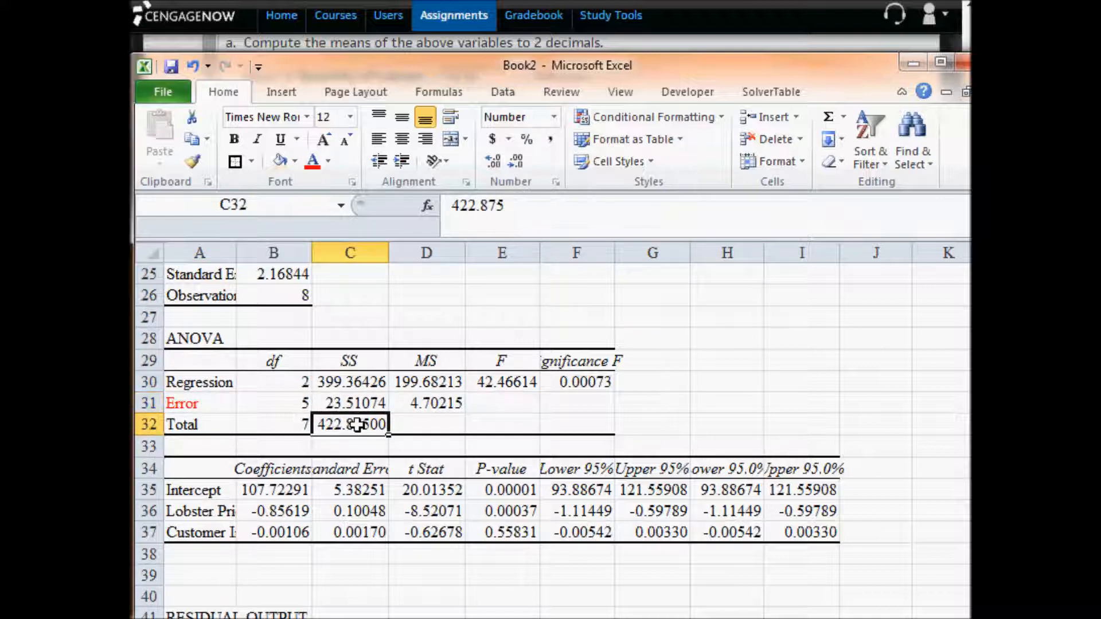
{"action": "left_click", "coordinate": [351, 400]}
{"action": "key", "text": "ctrl+c"}
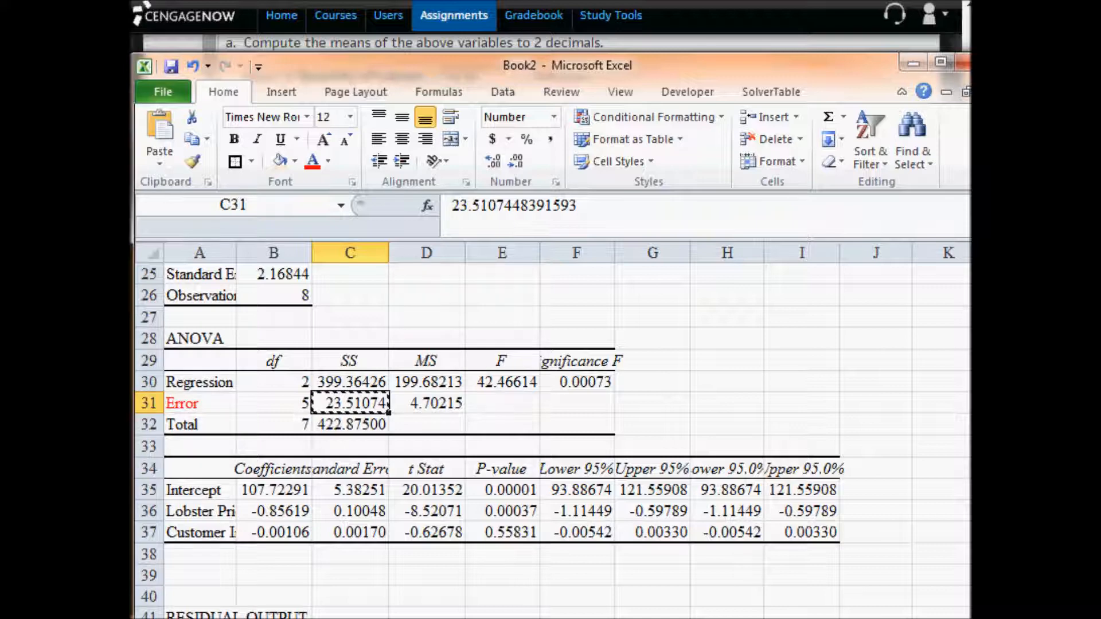
{"action": "key", "text": "alt+Tab"}
{"action": "left_click", "coordinate": [429, 287]}
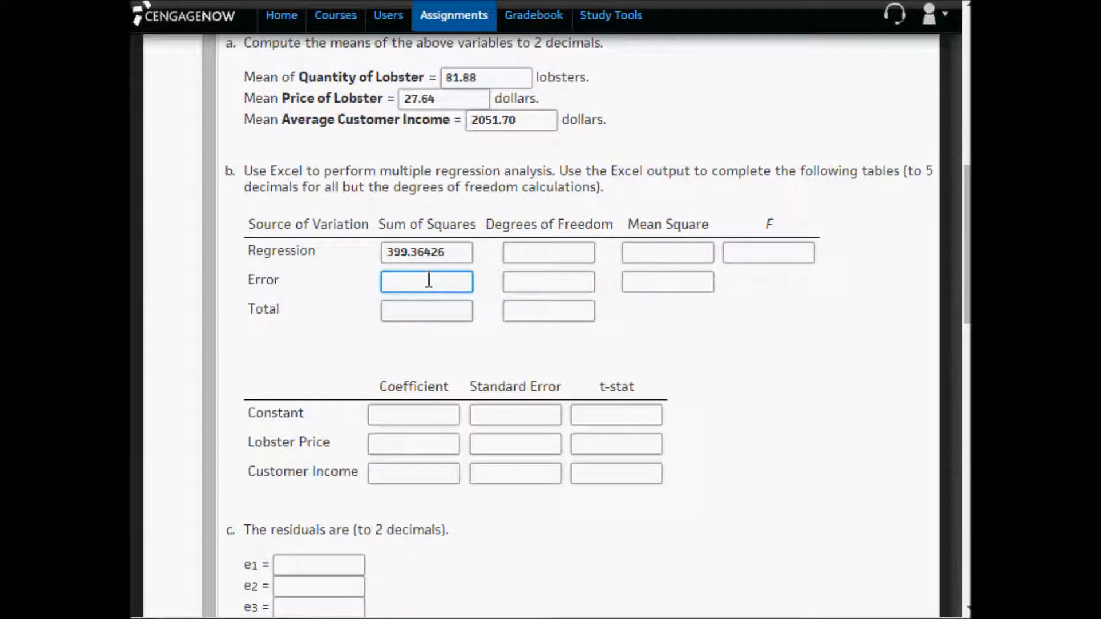
{"action": "key", "text": "ctrl+v"}
{"action": "key", "text": "alt+Tab"}
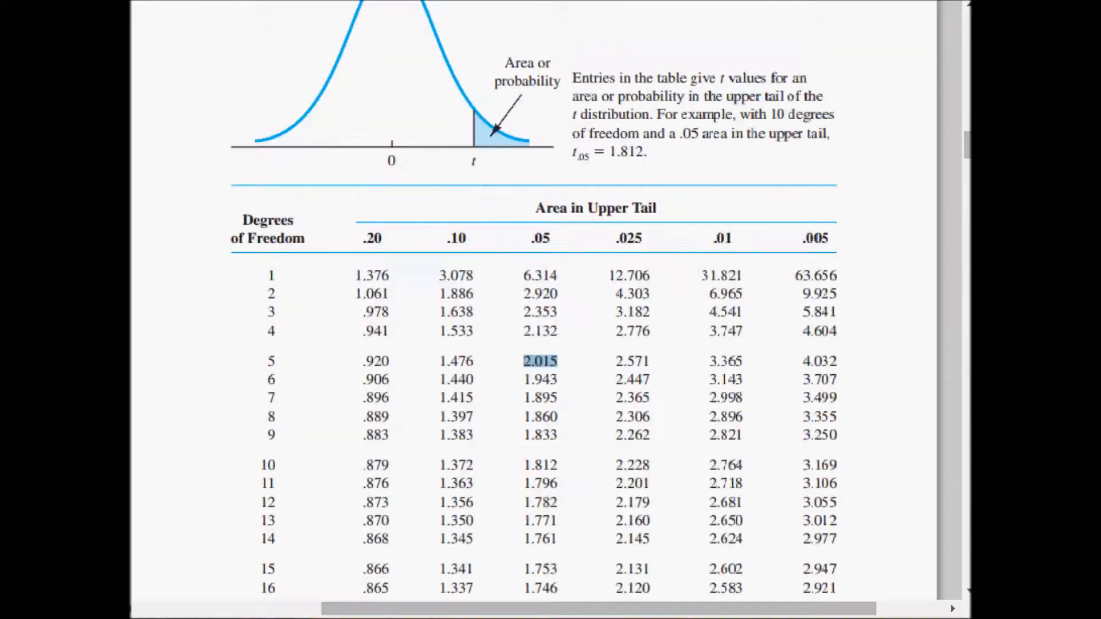
{"action": "key", "text": "alt+Tab"}
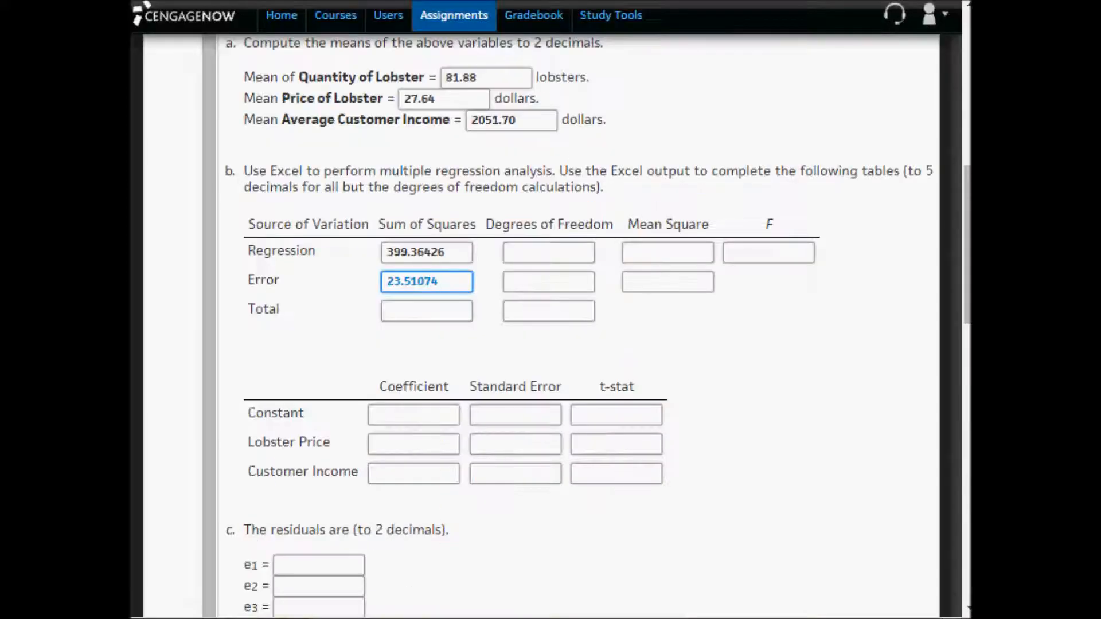
- Copy the total sum of squares from C32 in Excel into the assignment's Total Sum of Squares answer as 422.87500
{"action": "key", "text": "alt+Tab"}
{"action": "left_click", "coordinate": [343, 426]}
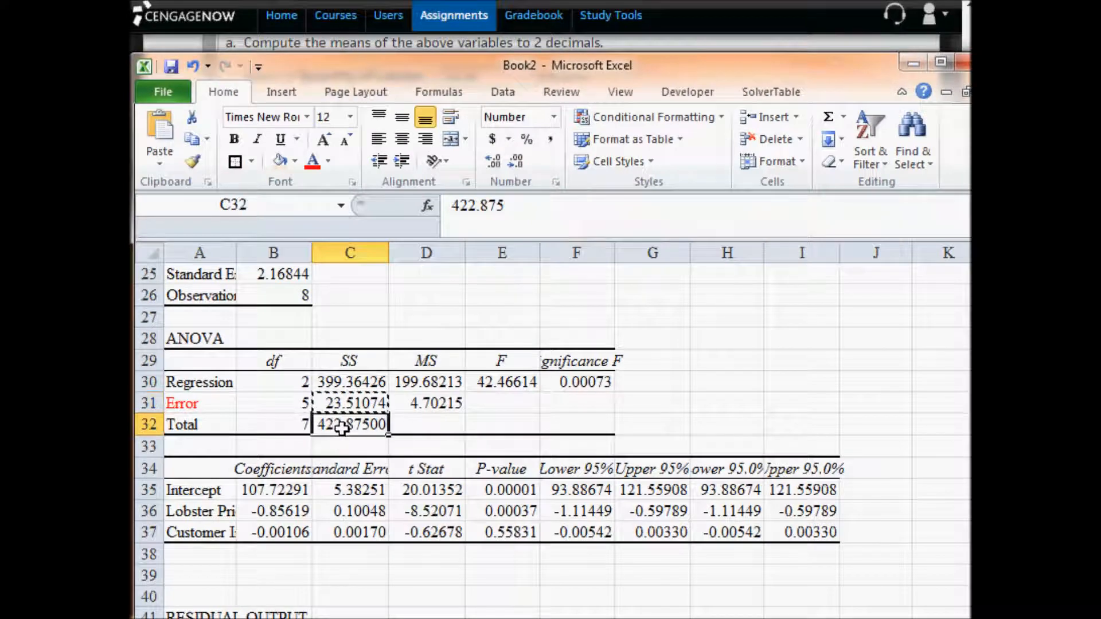
{"action": "key", "text": "ctrl+c"}
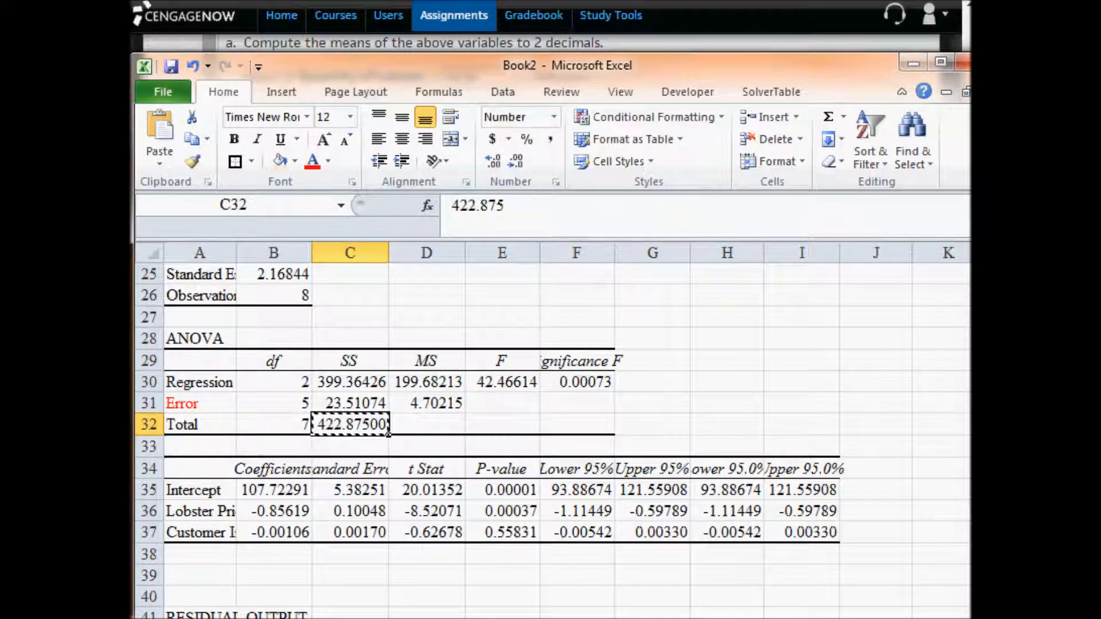
{"action": "key", "text": "alt+Tab"}
{"action": "left_click", "coordinate": [396, 311]}
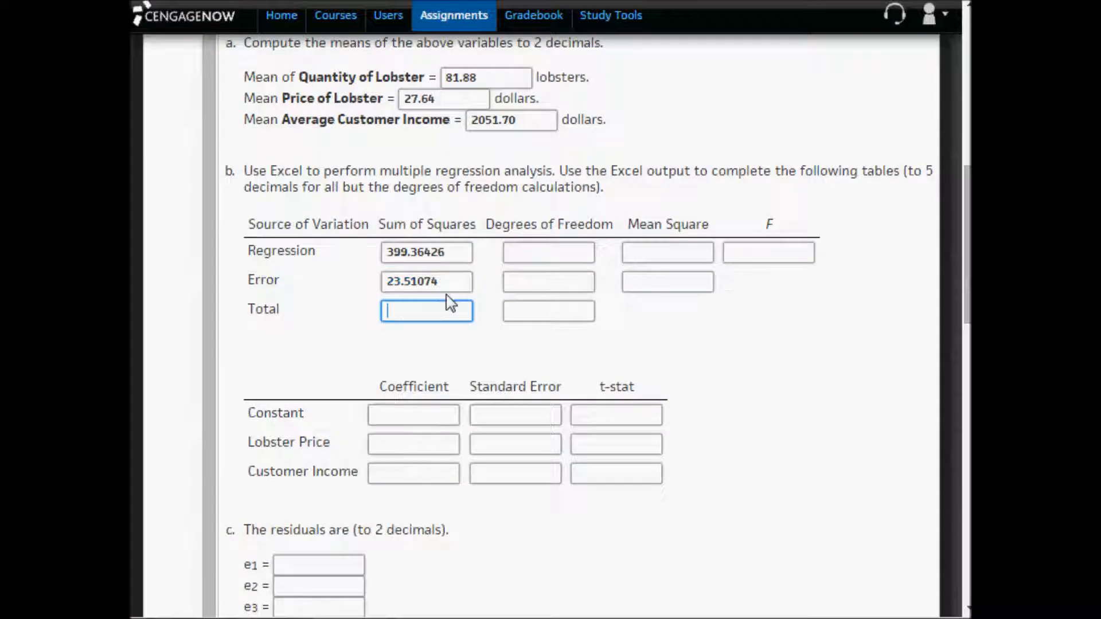
{"action": "key", "text": "ctrl+v"}
{"action": "left_click_drag", "start_coordinate": [465, 315], "coordinate": [368, 312]}
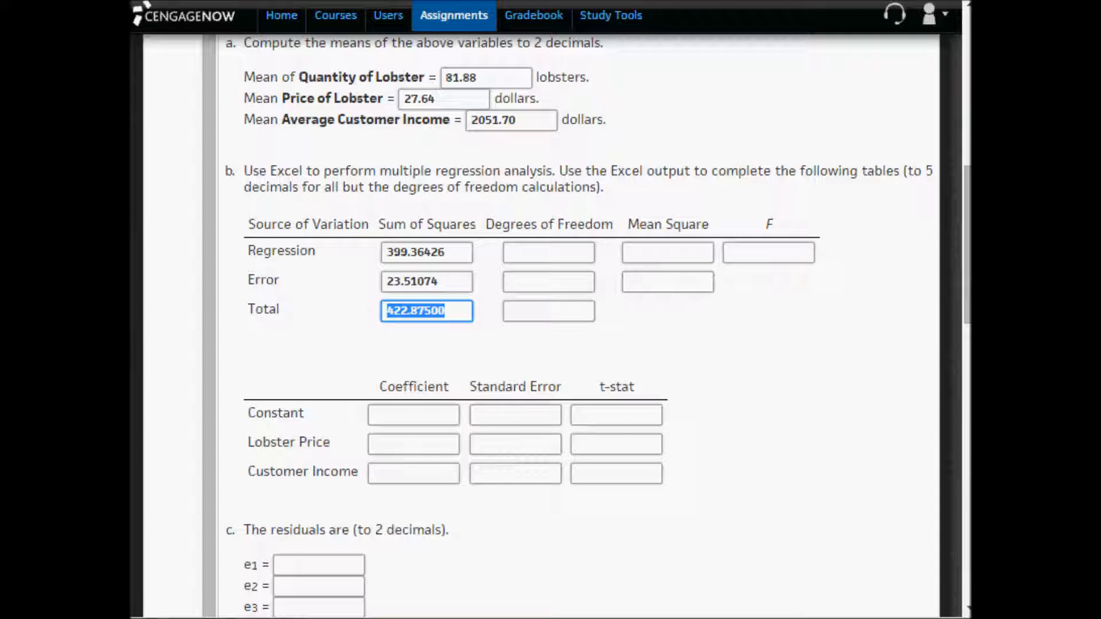
- Read the degrees of freedom in B30:B32 in Excel and enter 2 for Regression, 5 for Error and 7 for Total in the assignment
{"action": "key", "text": "alt+Tab"}
{"action": "left_click_drag", "start_coordinate": [298, 382], "coordinate": [289, 427]}
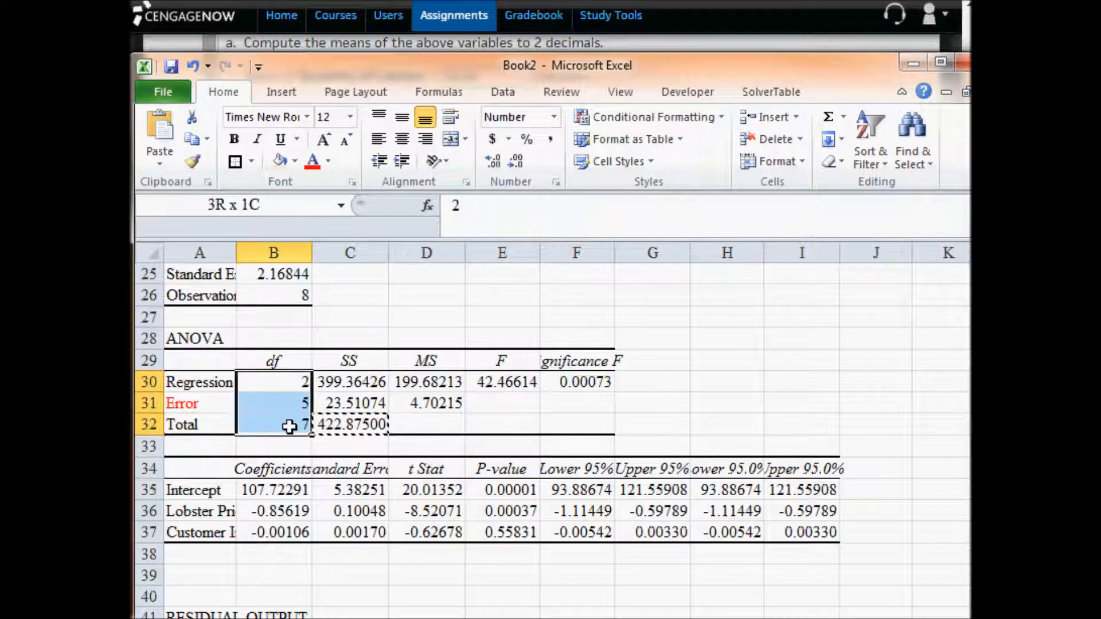
{"action": "left_click_drag", "start_coordinate": [289, 426], "coordinate": [289, 424]}
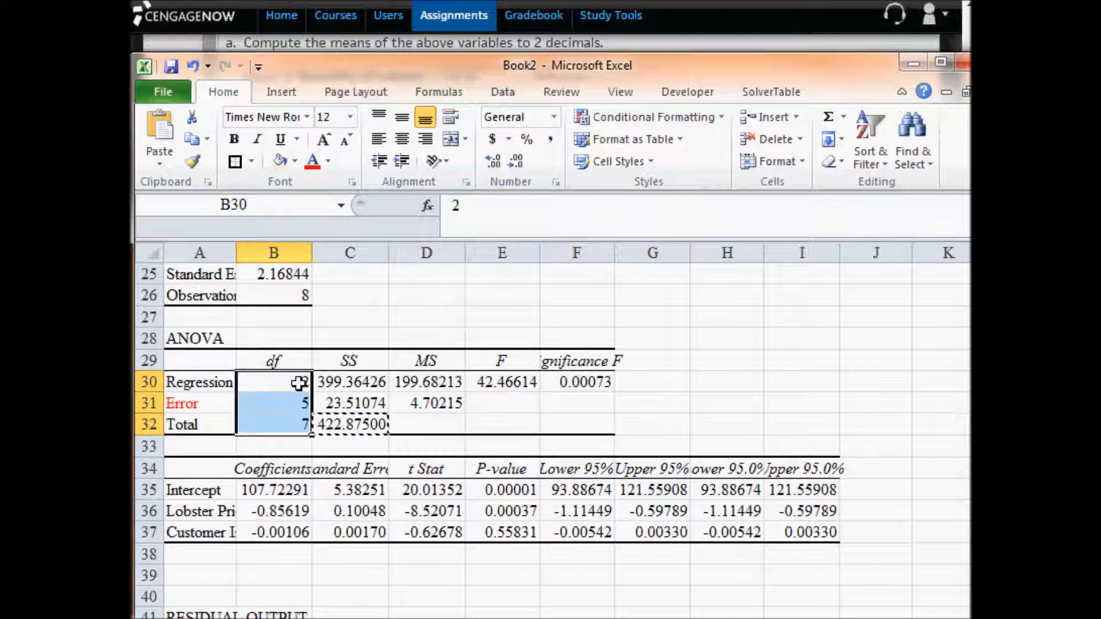
{"action": "left_click", "coordinate": [298, 383]}
{"action": "left_click", "coordinate": [299, 404]}
{"action": "left_click", "coordinate": [303, 424]}
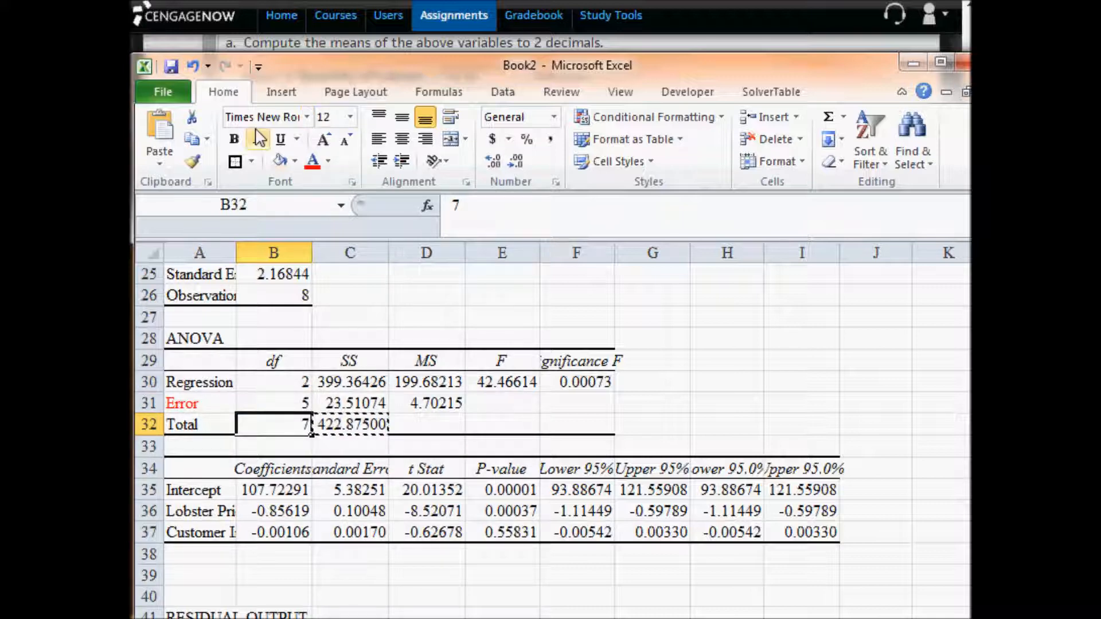
{"action": "key", "text": "alt+Tab"}
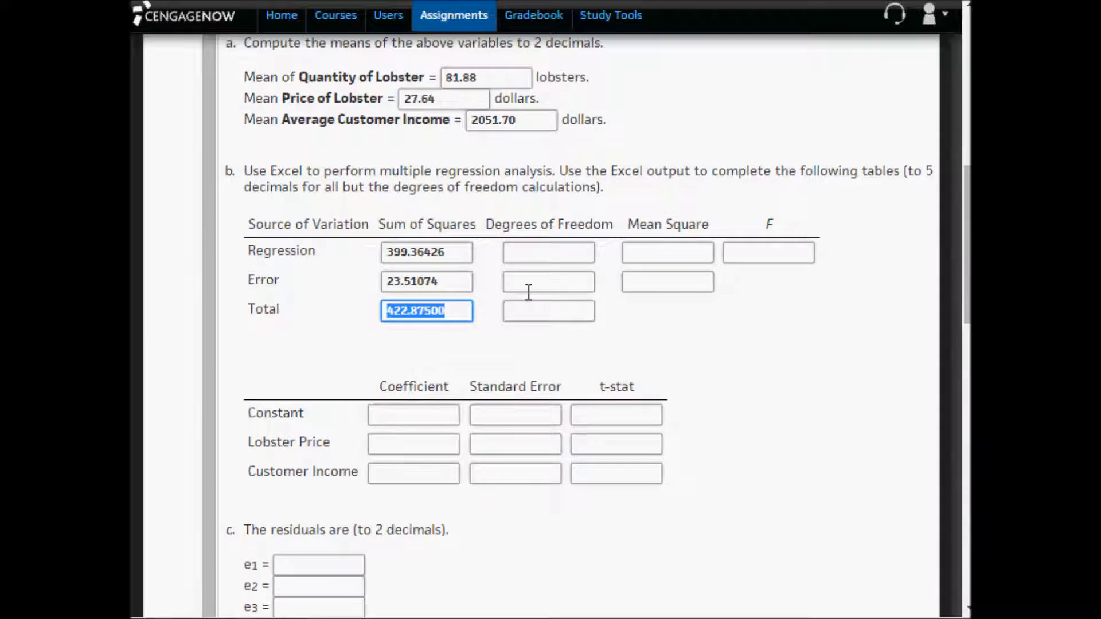
{"action": "left_click", "coordinate": [556, 252]}
{"action": "type", "text": "2"}
{"action": "left_click", "coordinate": [558, 281]}
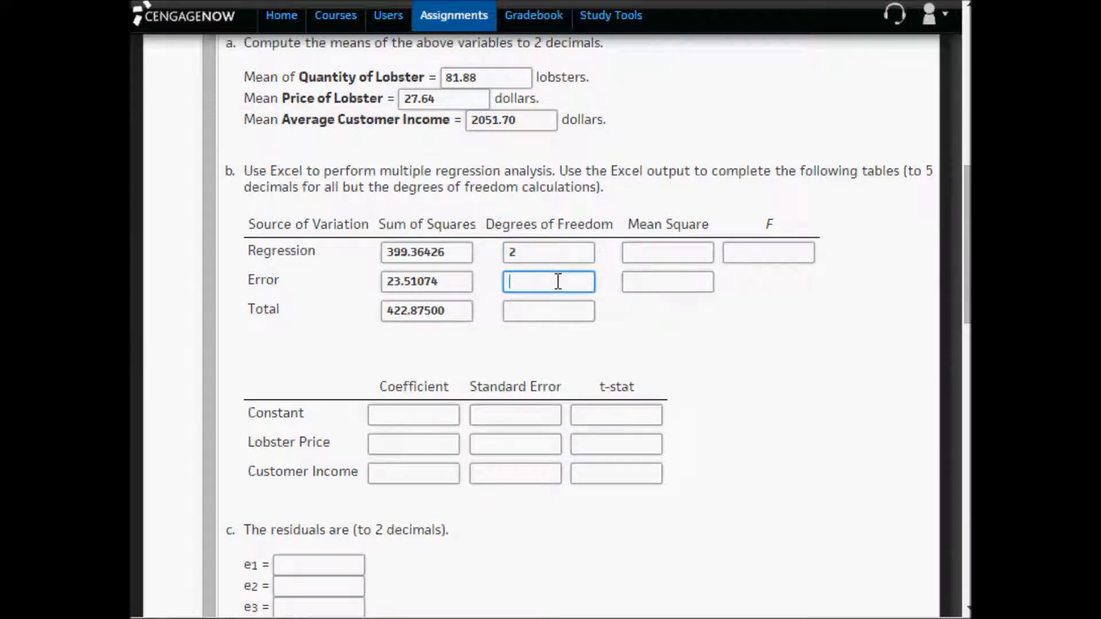
{"action": "type", "text": "5"}
{"action": "left_click", "coordinate": [565, 307]}
{"action": "type", "text": "7"}
- Compare the Regression and Total degrees of freedom answers with the independent variable columns and the observations in the lobster data table
{"action": "left_click", "coordinate": [549, 252]}
{"action": "left_click_drag", "start_coordinate": [550, 253], "coordinate": [500, 253]}
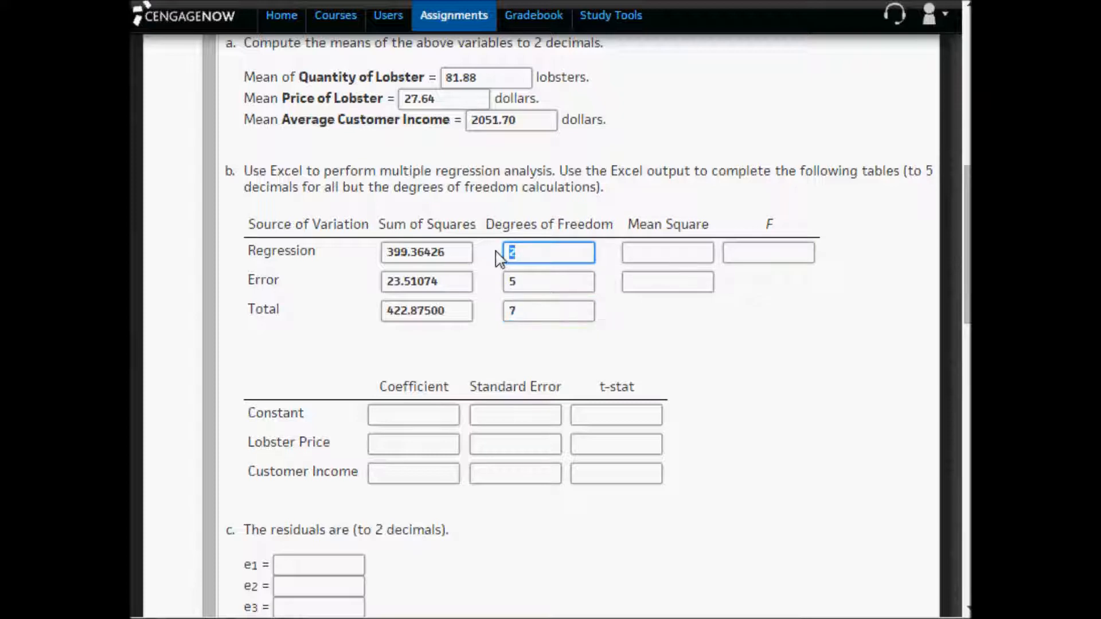
{"action": "scroll", "coordinate": [524, 275], "scroll_direction": "up", "scroll_amount": 7}
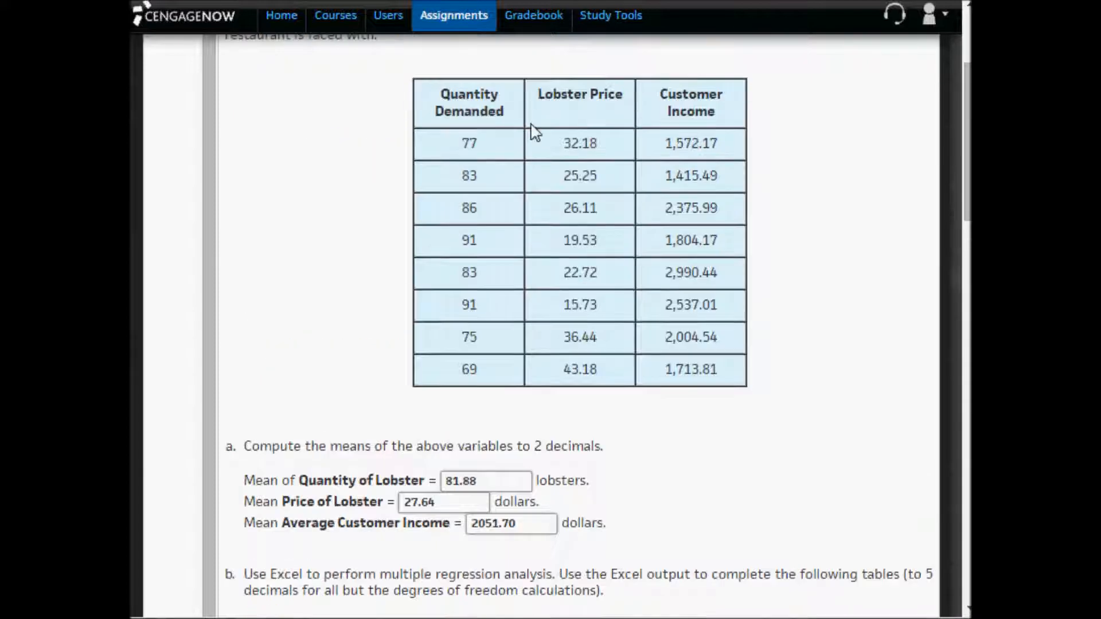
{"action": "left_click_drag", "start_coordinate": [542, 96], "coordinate": [726, 112]}
{"action": "scroll", "coordinate": [727, 118], "scroll_direction": "down", "scroll_amount": 4}
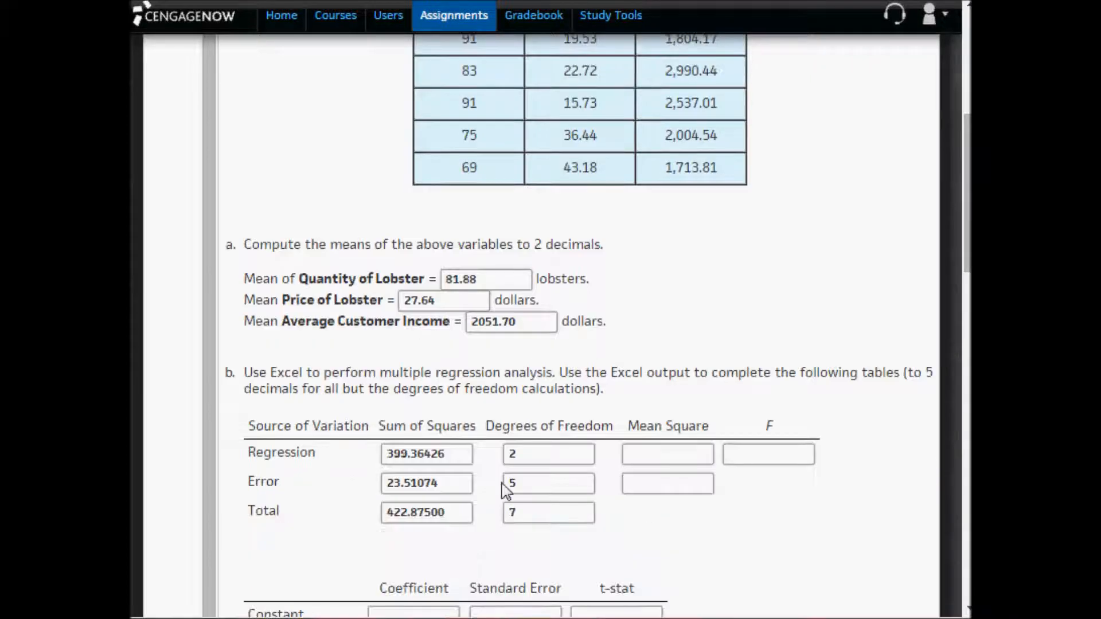
{"action": "left_click_drag", "start_coordinate": [530, 463], "coordinate": [495, 456]}
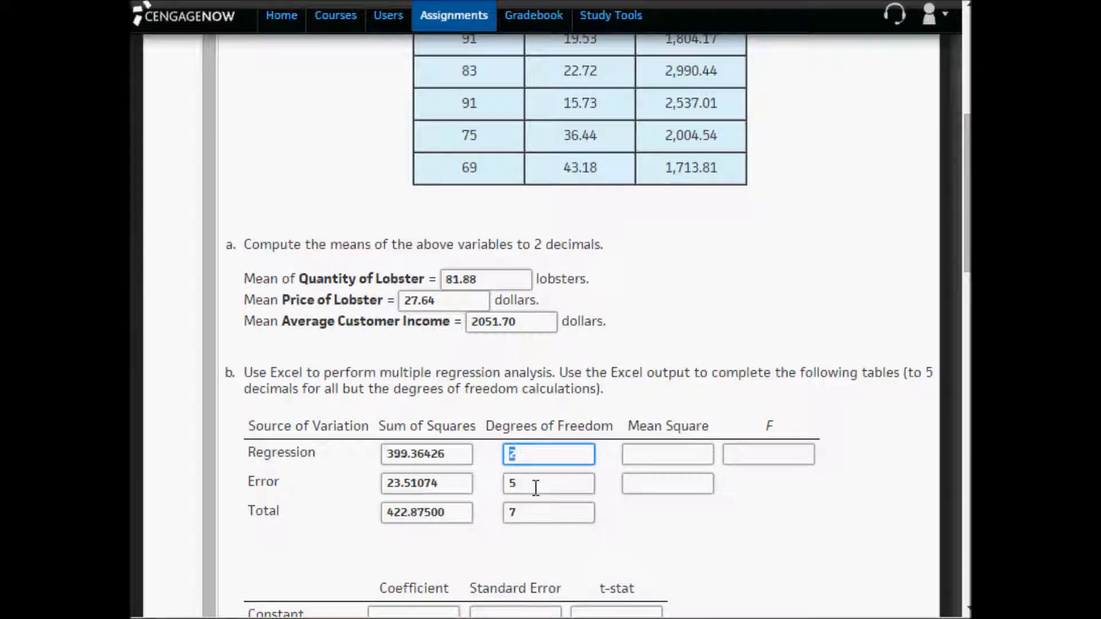
{"action": "left_click_drag", "start_coordinate": [531, 514], "coordinate": [491, 514]}
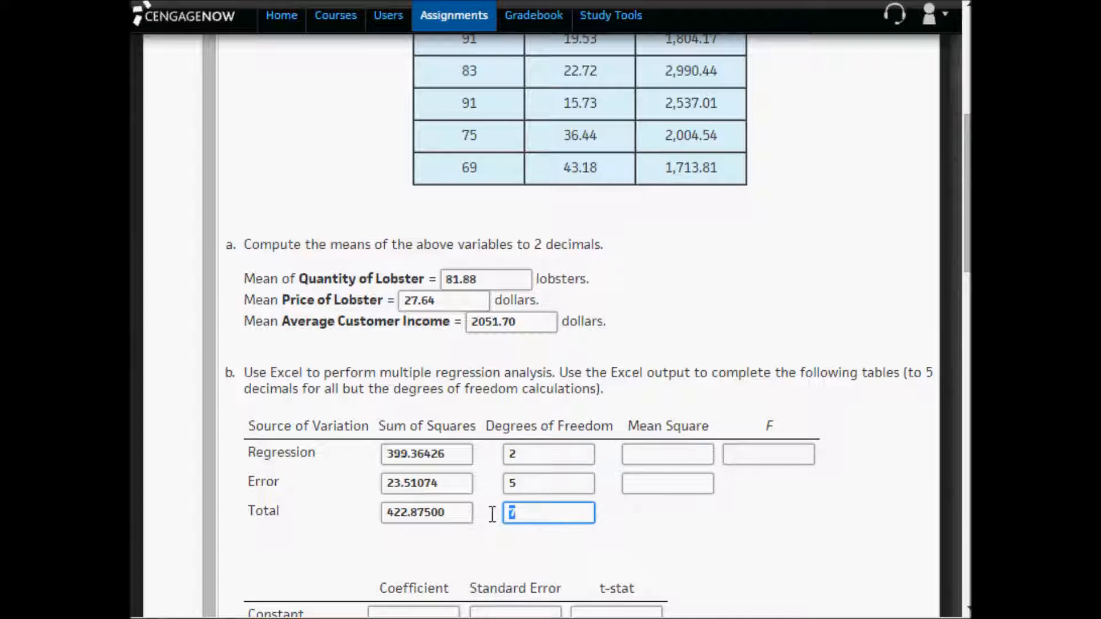
{"action": "scroll", "coordinate": [438, 296], "scroll_direction": "up", "scroll_amount": 5}
{"action": "left_click_drag", "start_coordinate": [448, 248], "coordinate": [707, 486]}
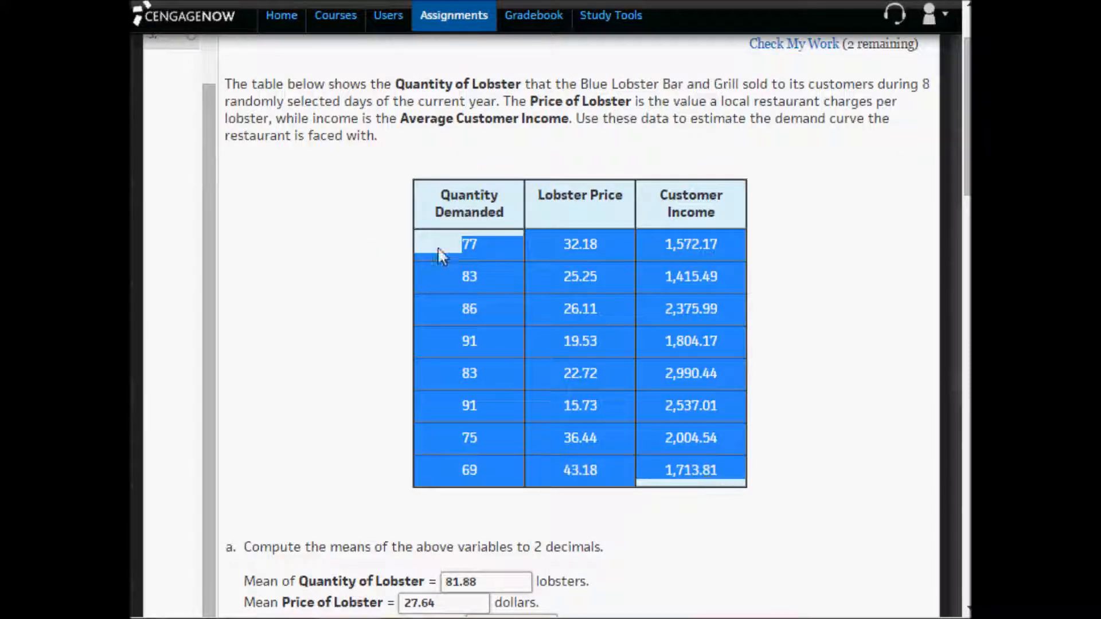
- Compare the observation rows of the lobster data table with the Total degrees of freedom answer in the assignment
{"action": "left_click_drag", "start_coordinate": [442, 249], "coordinate": [725, 247]}
{"action": "left_click_drag", "start_coordinate": [453, 277], "coordinate": [728, 281]}
{"action": "left_click_drag", "start_coordinate": [462, 470], "coordinate": [742, 479]}
{"action": "scroll", "coordinate": [740, 480], "scroll_direction": "down", "scroll_amount": 5}
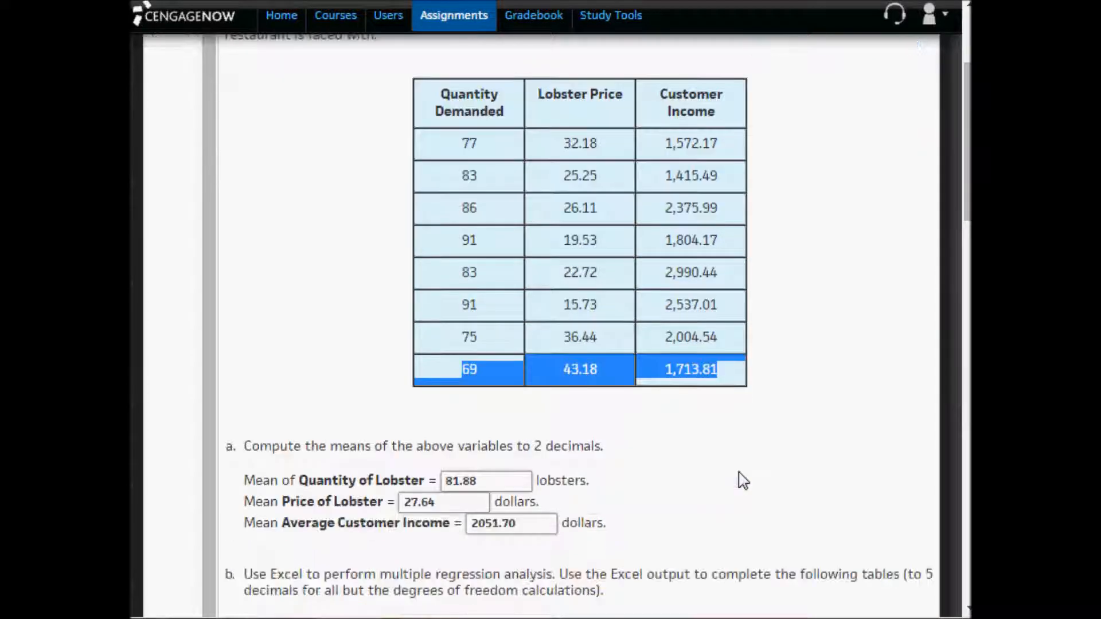
{"action": "left_click", "coordinate": [523, 517]}
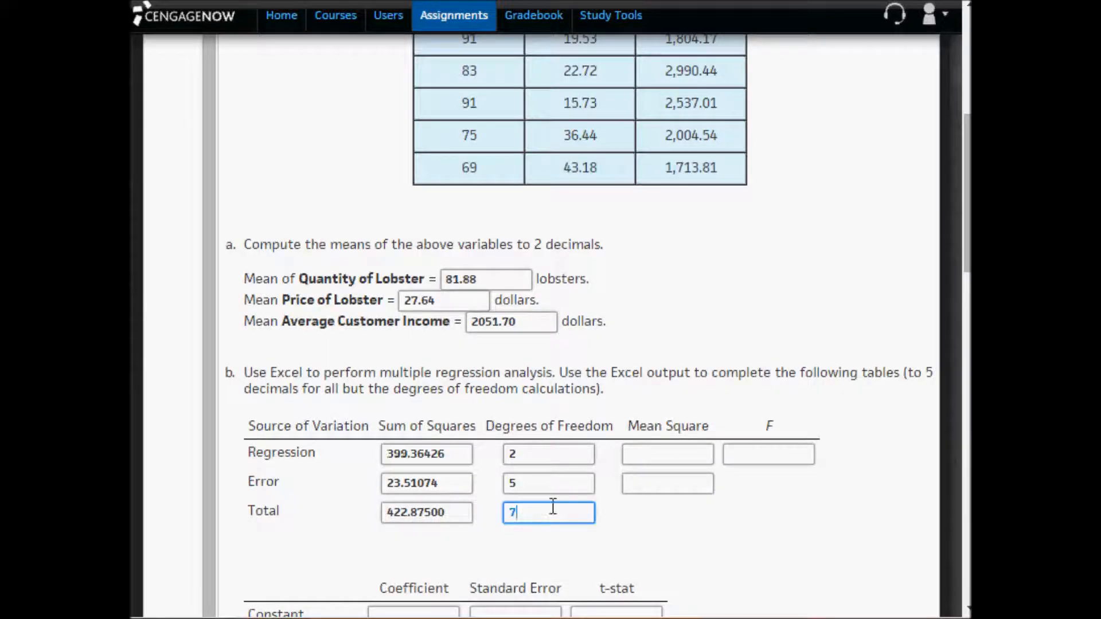
{"action": "left_click_drag", "start_coordinate": [466, 514], "coordinate": [374, 504]}
{"action": "left_click_drag", "start_coordinate": [526, 518], "coordinate": [508, 515]}
{"action": "scroll", "coordinate": [607, 528], "scroll_direction": "up", "scroll_amount": 2}
{"action": "scroll", "coordinate": [400, 163], "scroll_direction": "up", "scroll_amount": 2}
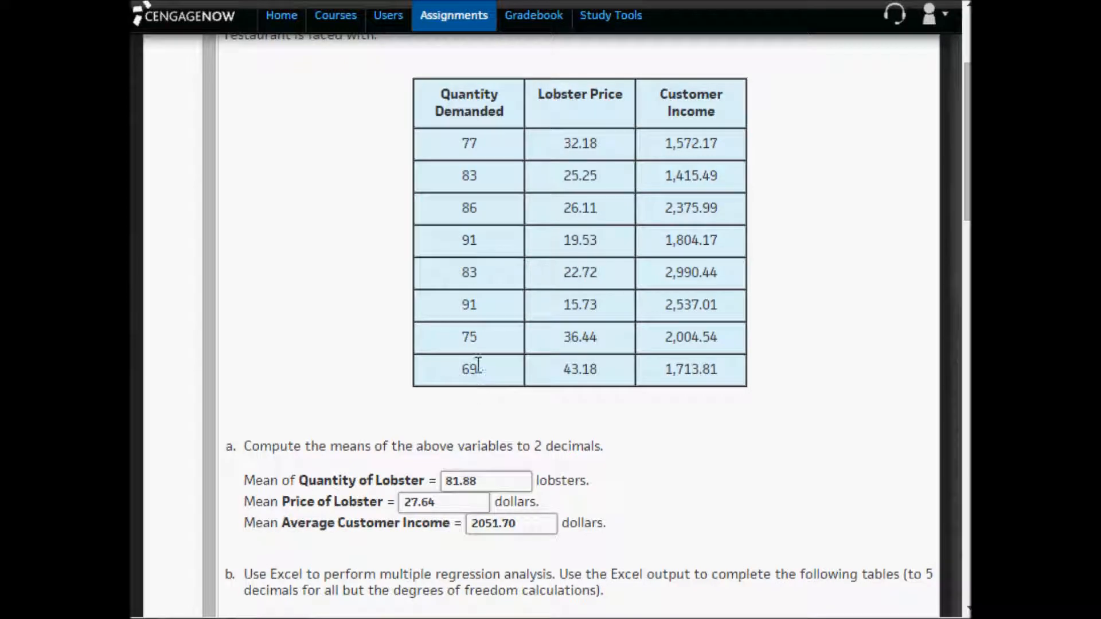
{"action": "scroll", "coordinate": [473, 313], "scroll_direction": "down", "scroll_amount": 2}
{"action": "scroll", "coordinate": [476, 315], "scroll_direction": "down", "scroll_amount": 2}
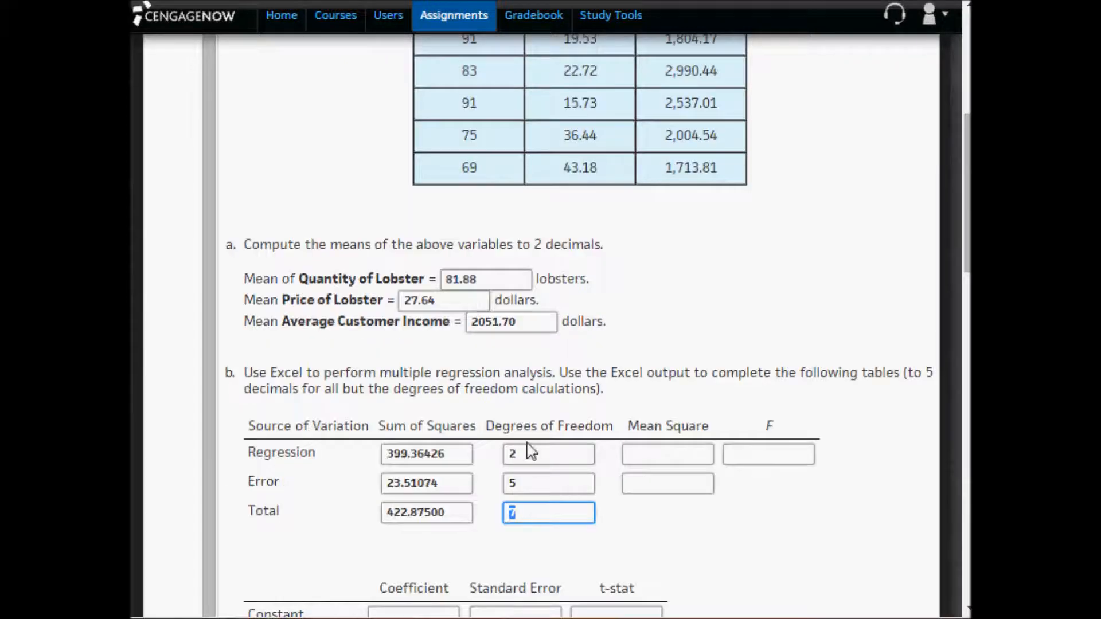
- Check the Error degrees of freedom against the data table's observations and columns and against the Regression and Total degrees of freedom
{"action": "double_click", "coordinate": [513, 485]}
{"action": "scroll", "coordinate": [455, 292], "scroll_direction": "up", "scroll_amount": 4}
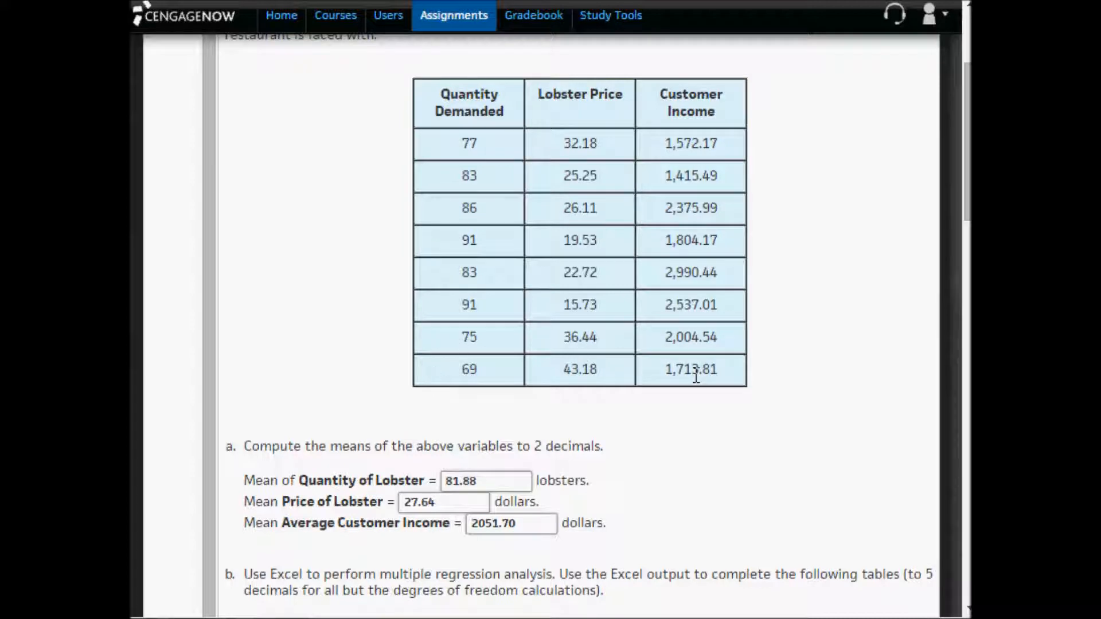
{"action": "scroll", "coordinate": [696, 375], "scroll_direction": "down", "scroll_amount": 4}
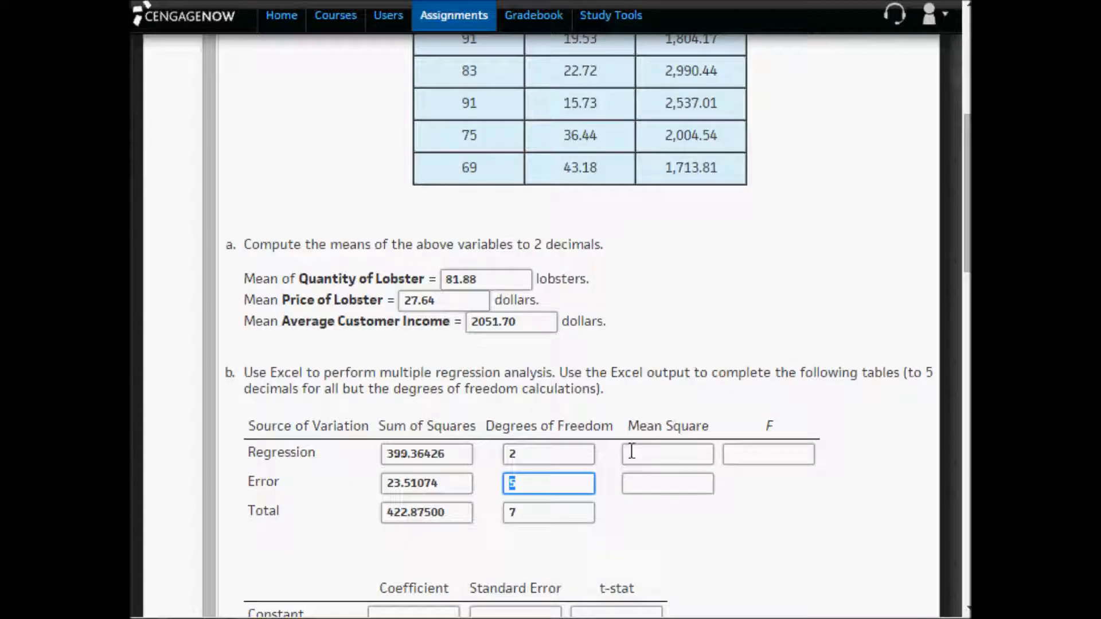
{"action": "scroll", "coordinate": [643, 424], "scroll_direction": "up", "scroll_amount": 2}
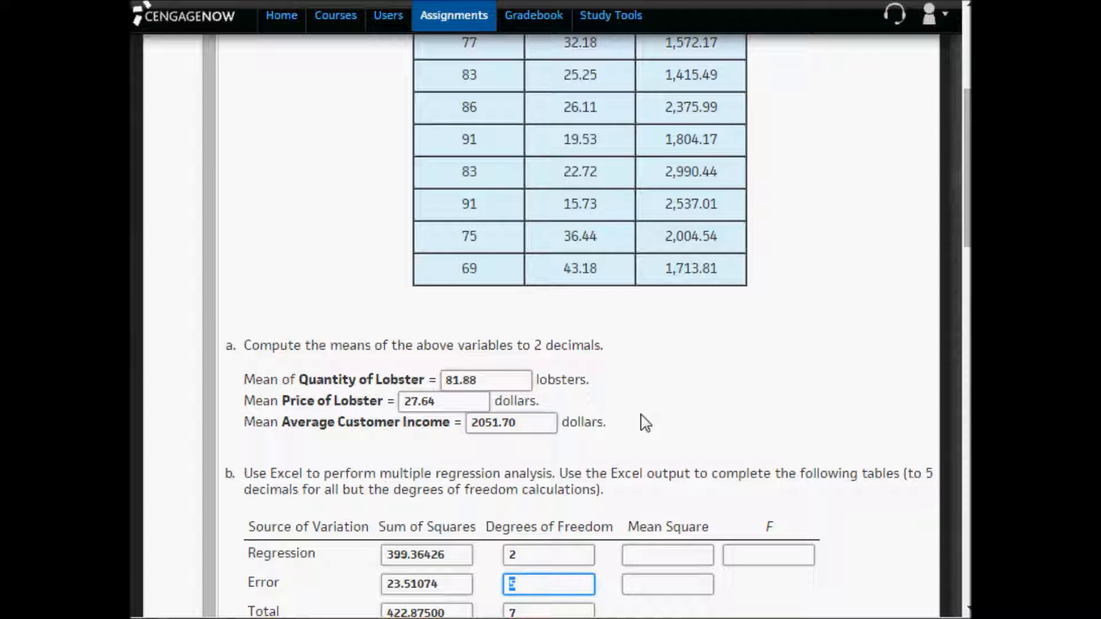
{"action": "scroll", "coordinate": [642, 422], "scroll_direction": "up", "scroll_amount": 2}
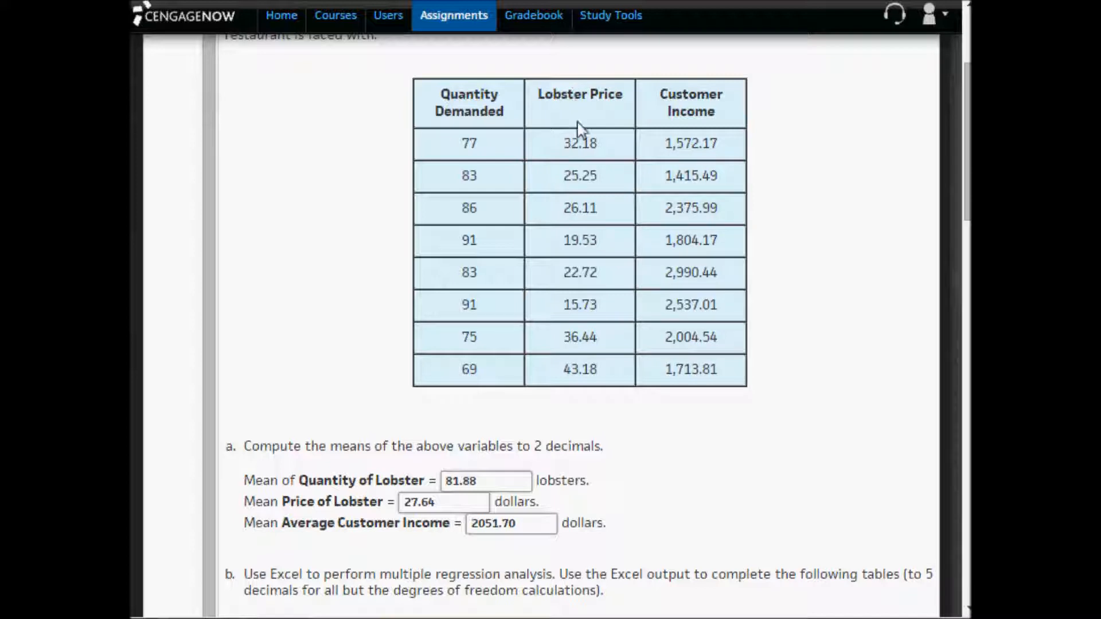
{"action": "scroll", "coordinate": [674, 368], "scroll_direction": "down", "scroll_amount": 3}
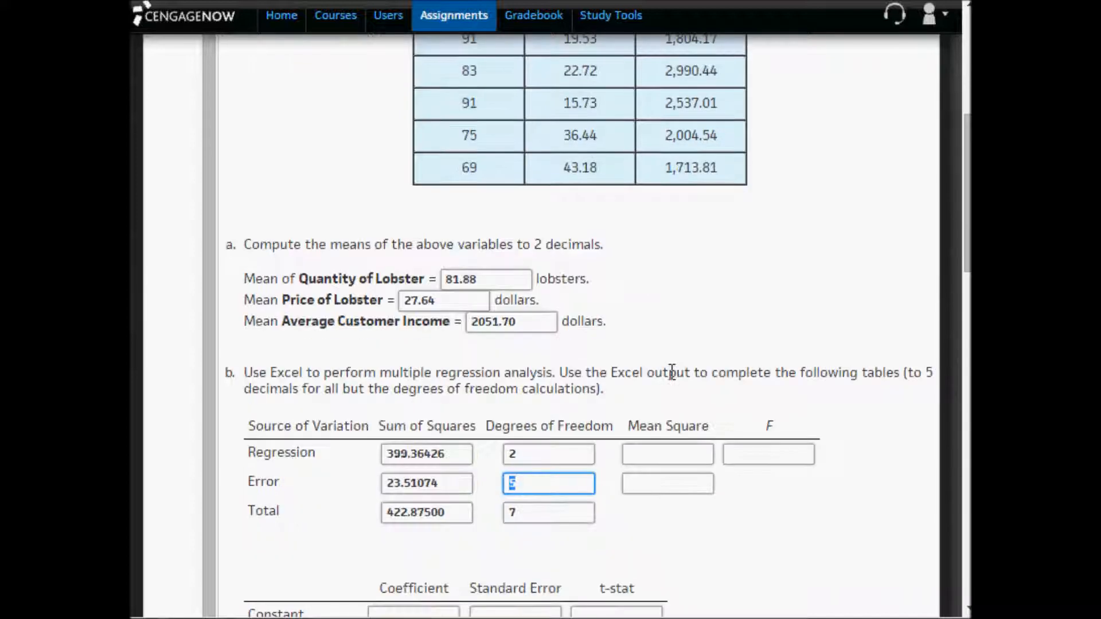
{"action": "left_click", "coordinate": [539, 485]}
{"action": "left_click", "coordinate": [531, 454]}
{"action": "left_click", "coordinate": [540, 507]}
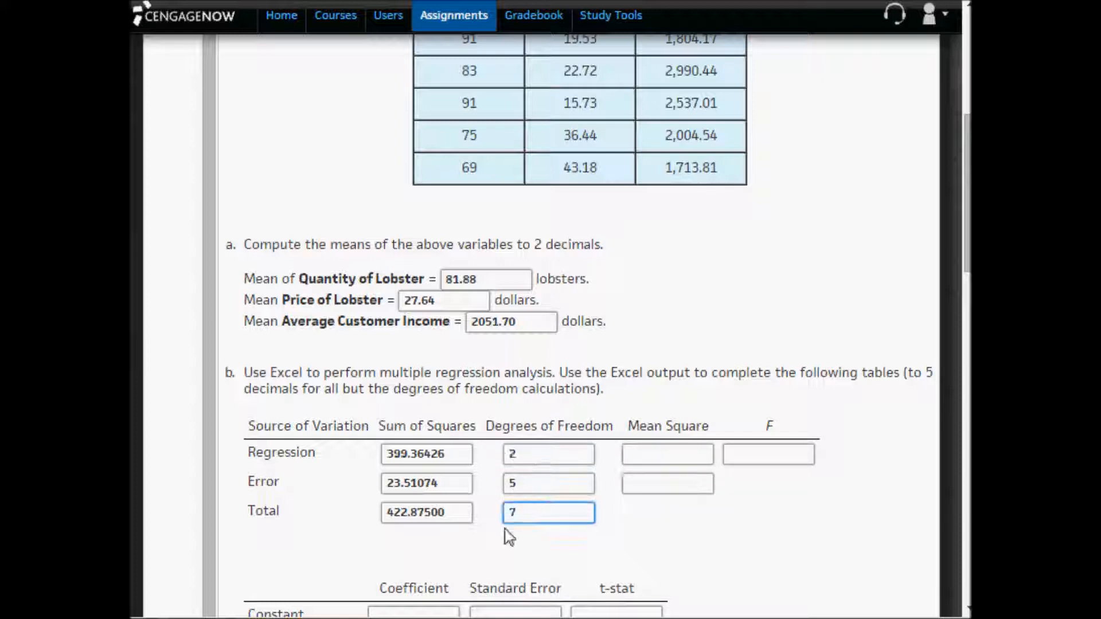
- Examine how the Regression and Error sums of squares and degrees of freedom relate to the Total row
{"action": "left_click", "coordinate": [453, 515]}
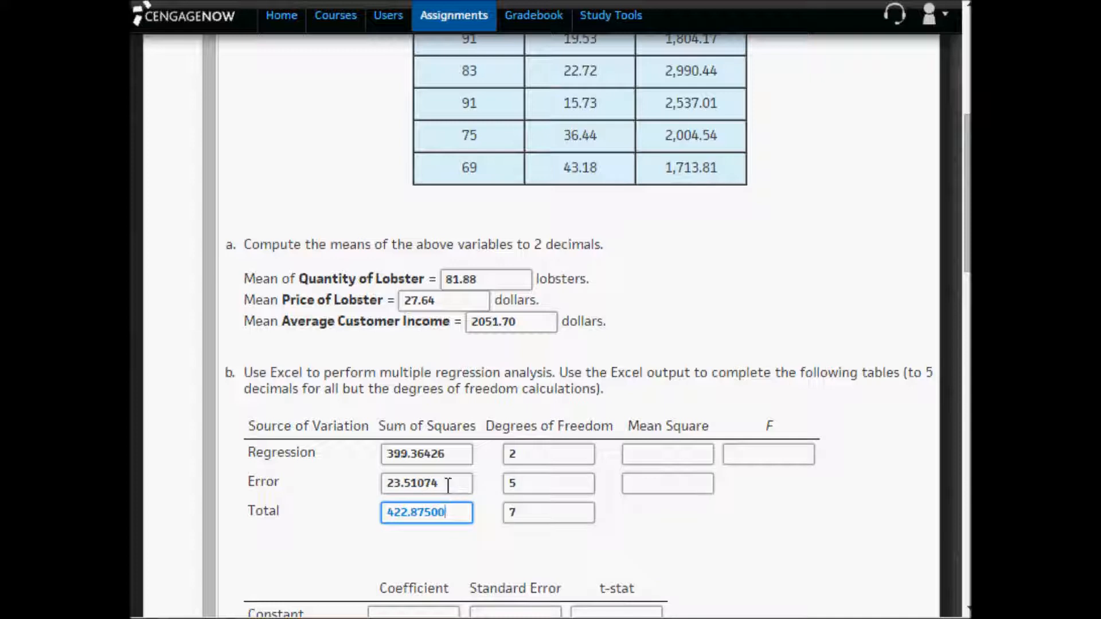
{"action": "left_click_drag", "start_coordinate": [447, 483], "coordinate": [370, 488]}
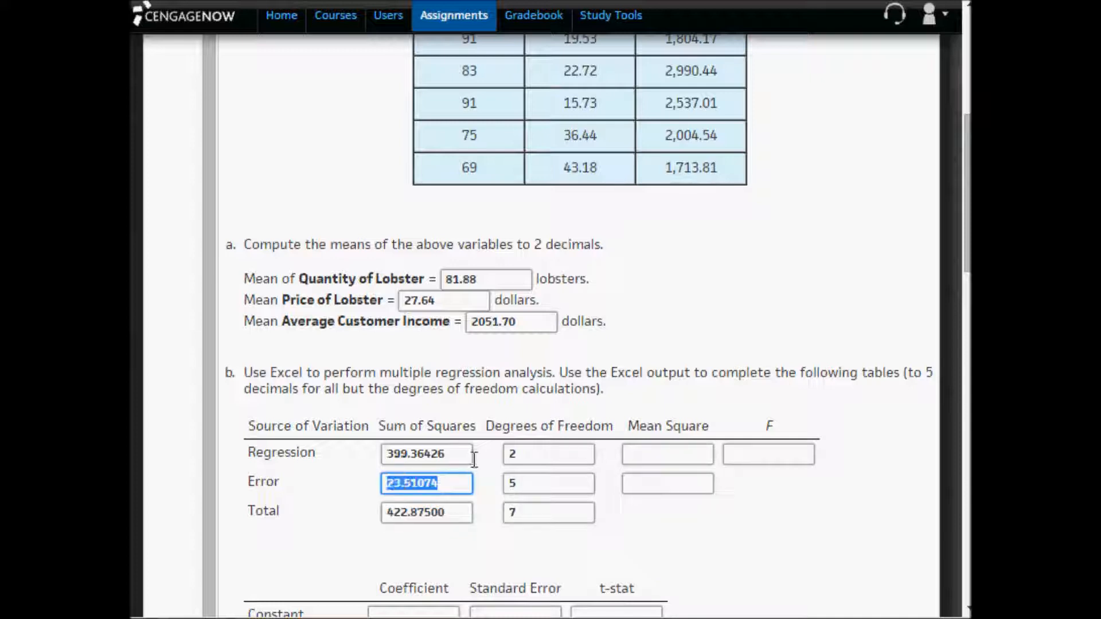
{"action": "left_click_drag", "start_coordinate": [470, 456], "coordinate": [385, 454]}
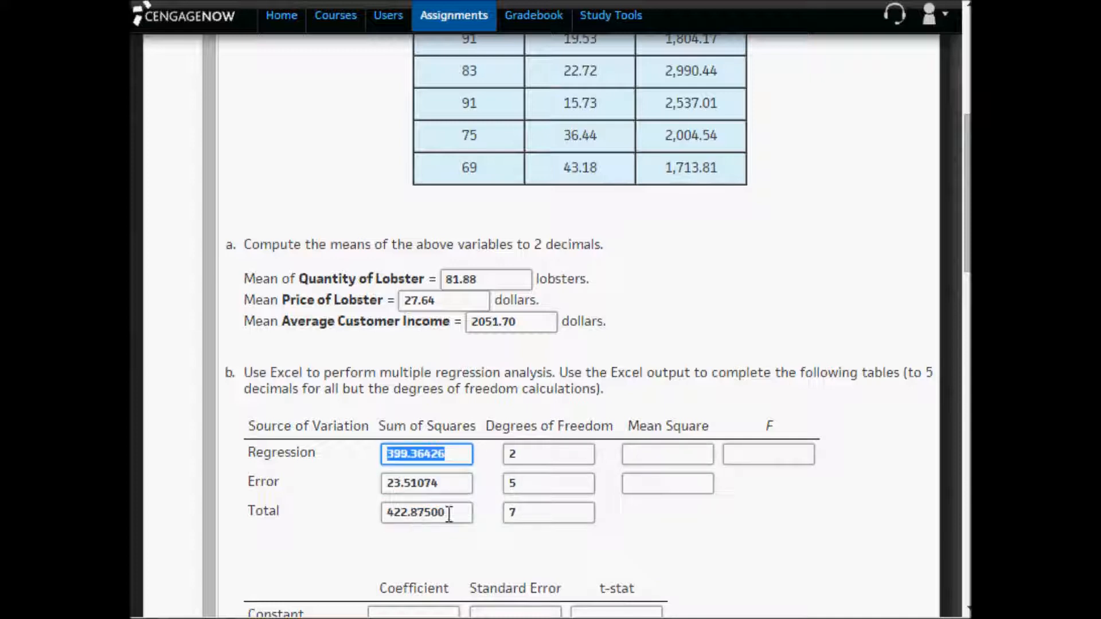
{"action": "left_click_drag", "start_coordinate": [455, 514], "coordinate": [369, 459]}
{"action": "left_click", "coordinate": [443, 455]}
{"action": "left_click_drag", "start_coordinate": [456, 514], "coordinate": [368, 510]}
{"action": "left_click_drag", "start_coordinate": [511, 455], "coordinate": [515, 453]}
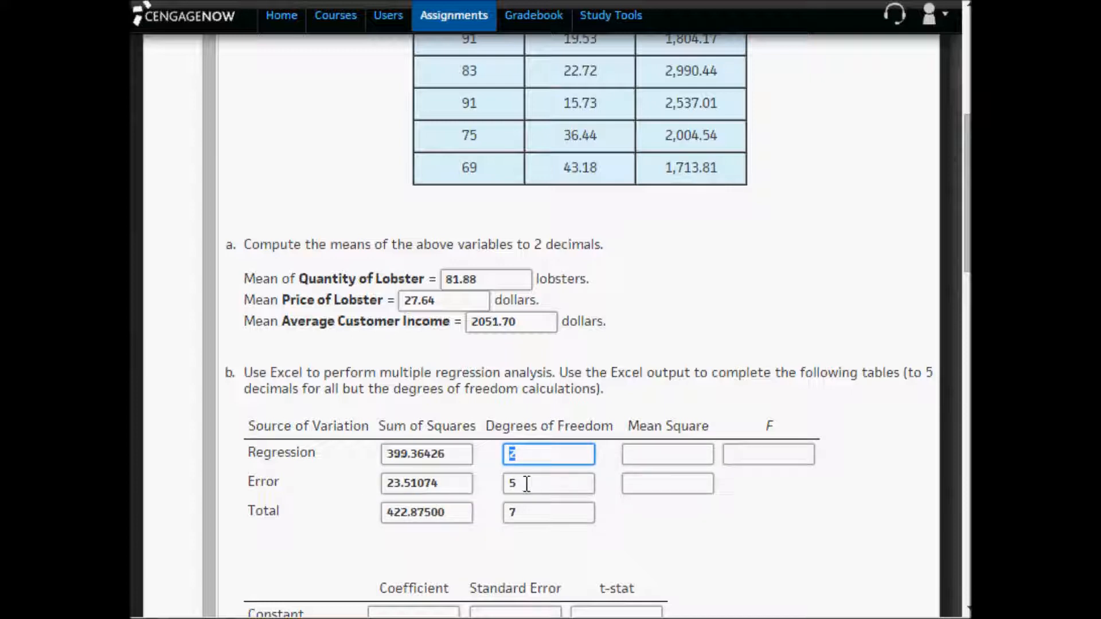
{"action": "left_click_drag", "start_coordinate": [527, 484], "coordinate": [501, 492]}
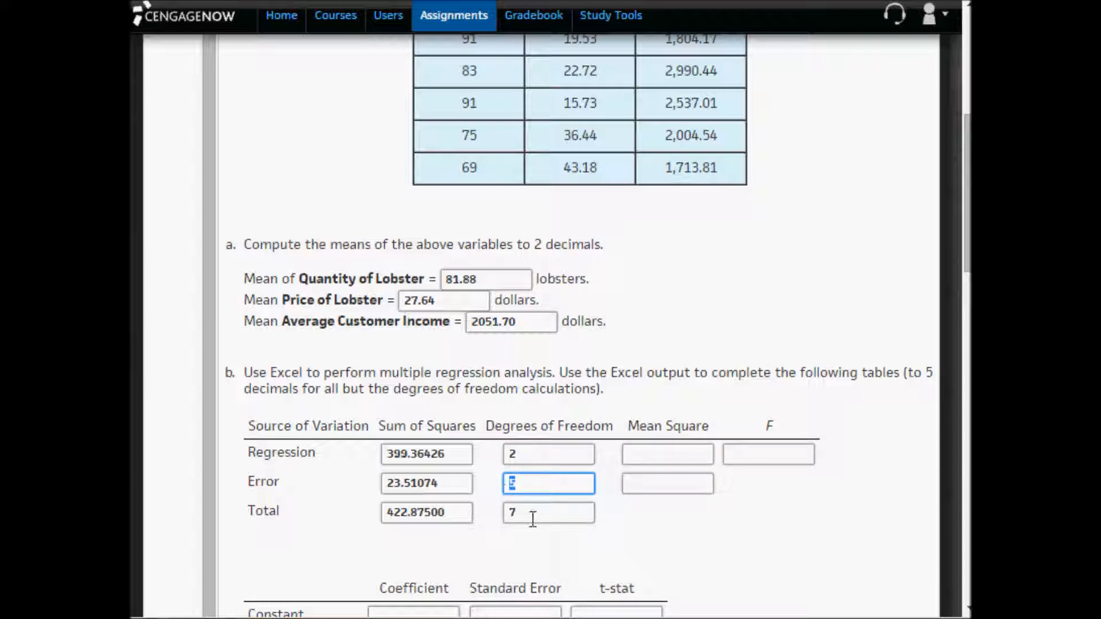
{"action": "left_click_drag", "start_coordinate": [531, 513], "coordinate": [506, 512]}
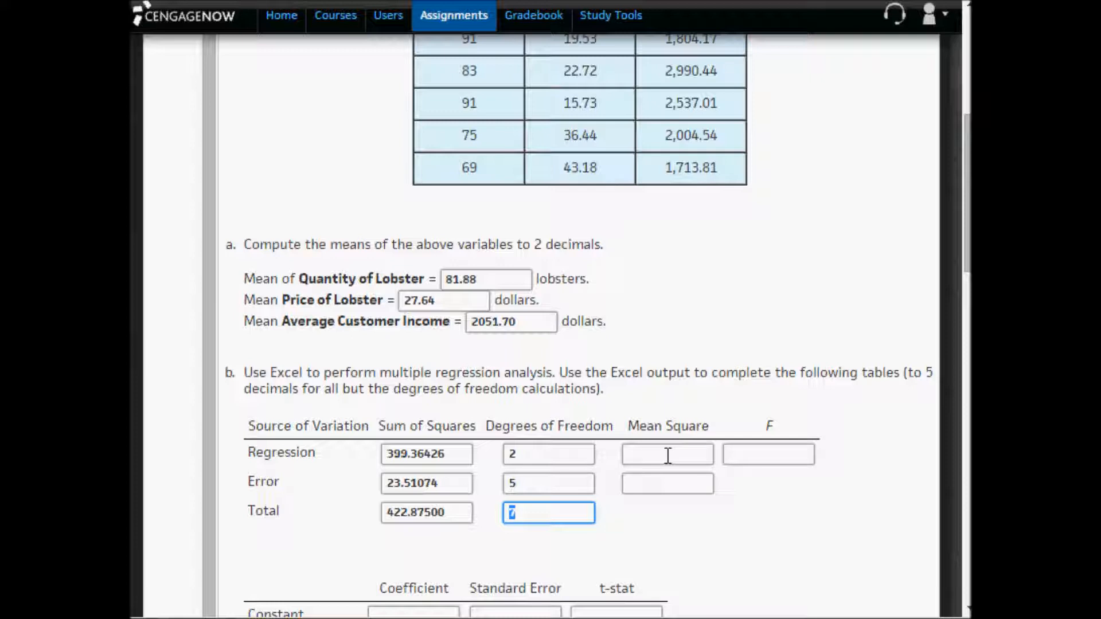
- Copy the regression mean square from D30 in Excel into the assignment's Regression Mean Square answer as 199.68213
{"action": "left_click_drag", "start_coordinate": [453, 456], "coordinate": [366, 457]}
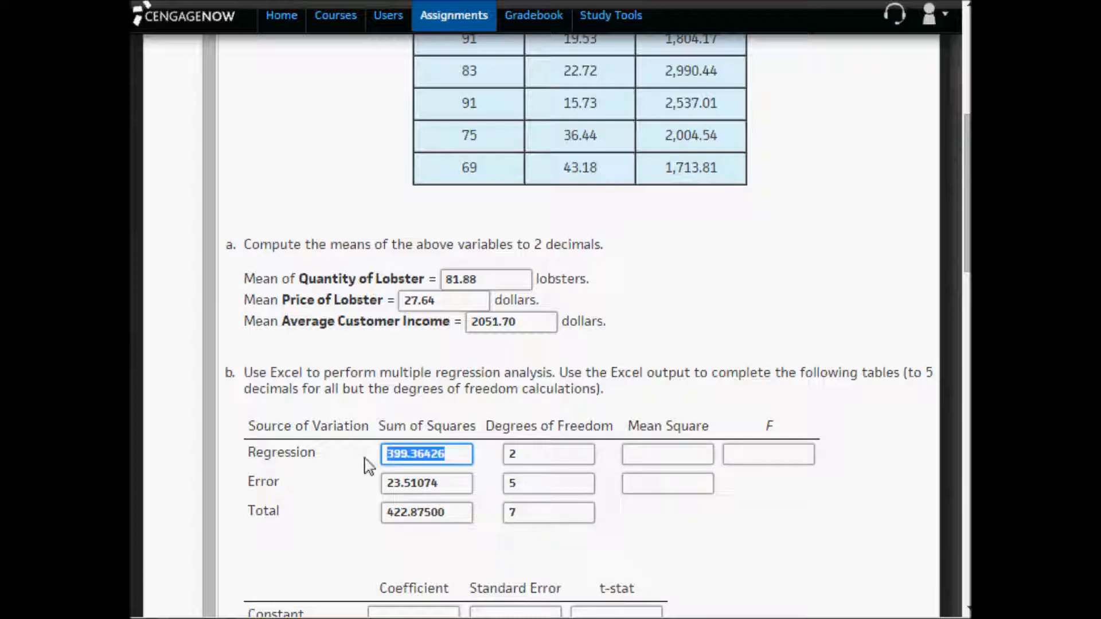
{"action": "left_click_drag", "start_coordinate": [524, 456], "coordinate": [373, 457]}
{"action": "left_click", "coordinate": [528, 453]}
{"action": "left_click", "coordinate": [660, 453]}
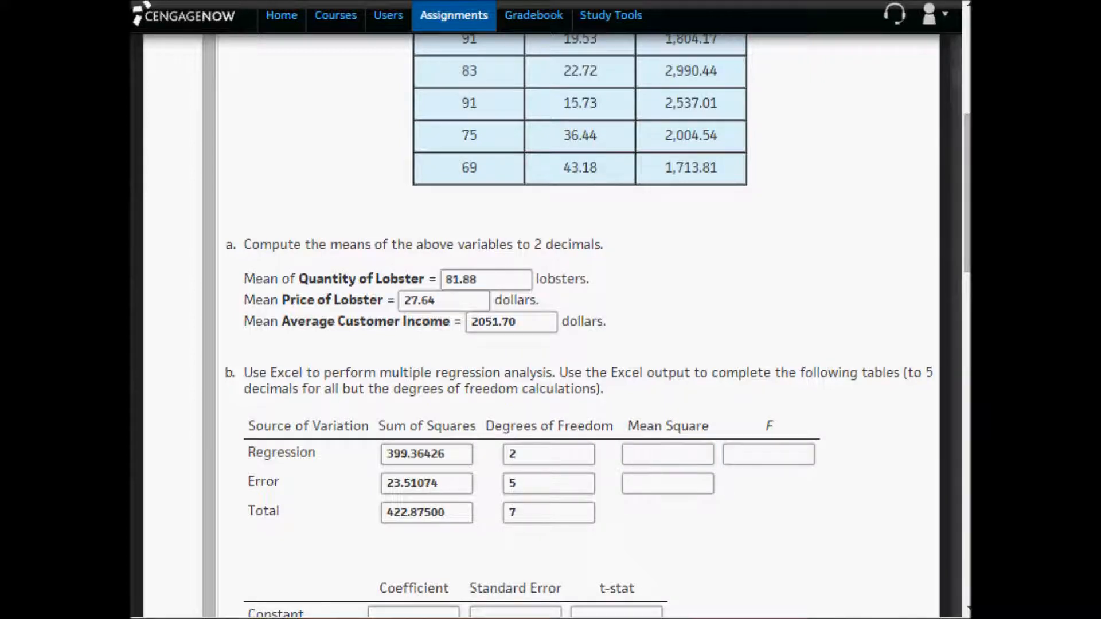
{"action": "key", "text": "alt+Tab"}
{"action": "left_click", "coordinate": [444, 383]}
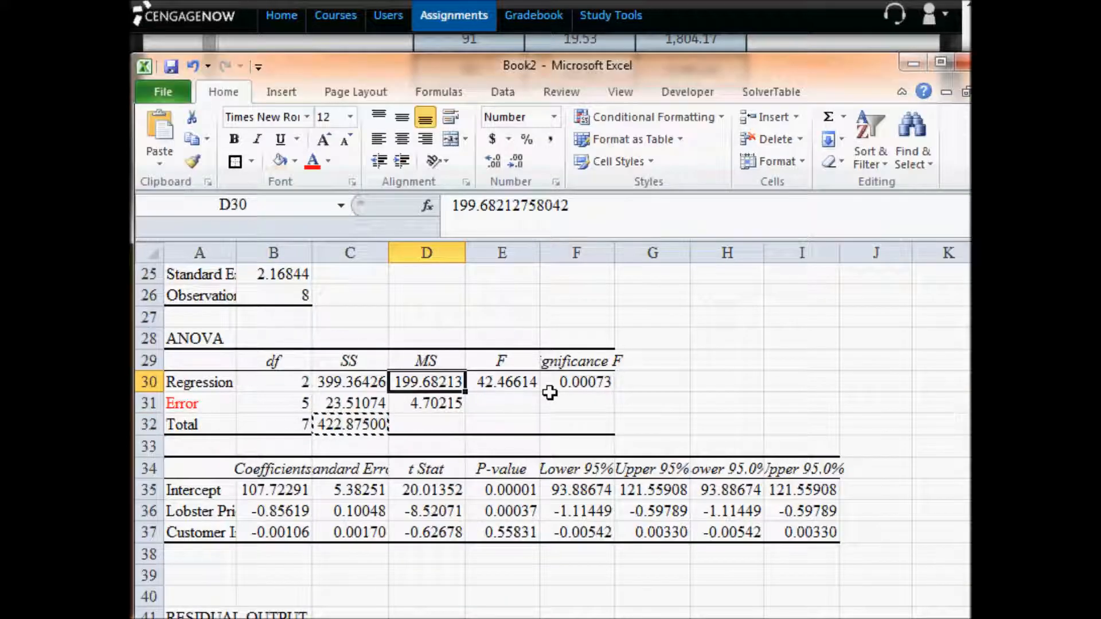
{"action": "key", "text": "ctrl+c"}
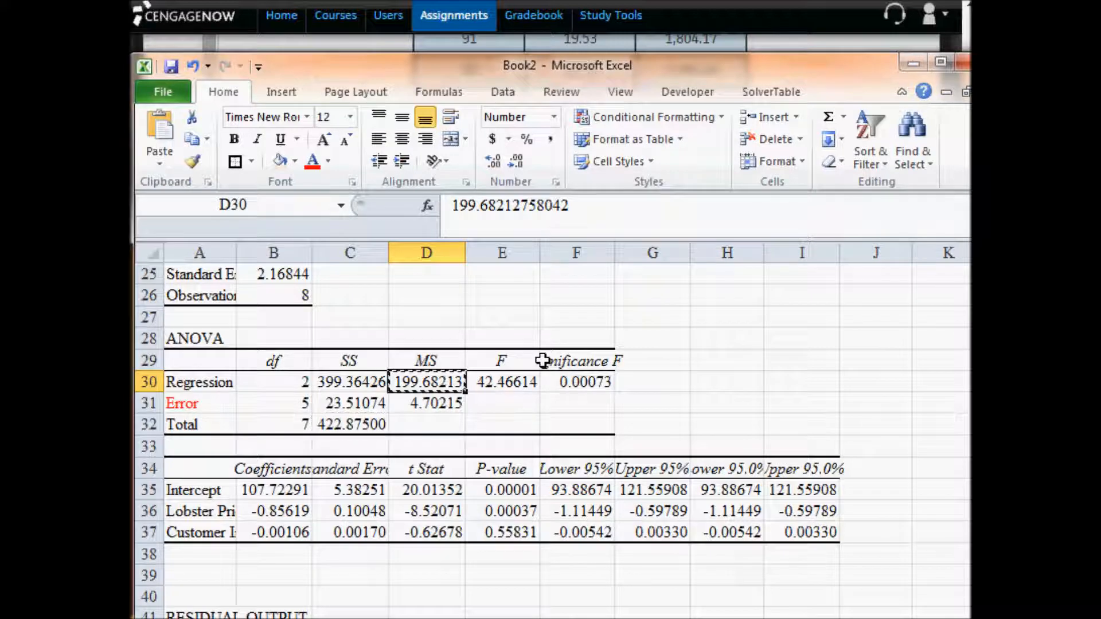
{"action": "key", "text": "alt+Tab"}
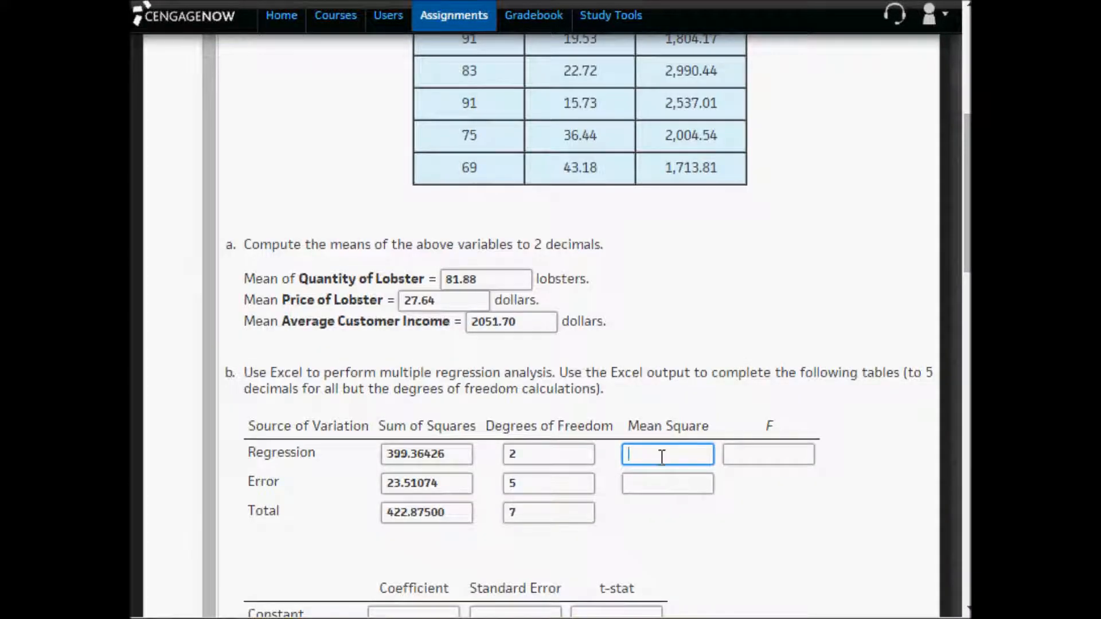
{"action": "key", "text": "ctrl+v"}
- Copy the error mean square from D31 in Excel into the assignment's Error Mean Square answer as 4.70215
{"action": "left_click", "coordinate": [652, 481]}
{"action": "left_click_drag", "start_coordinate": [466, 485], "coordinate": [368, 485]}
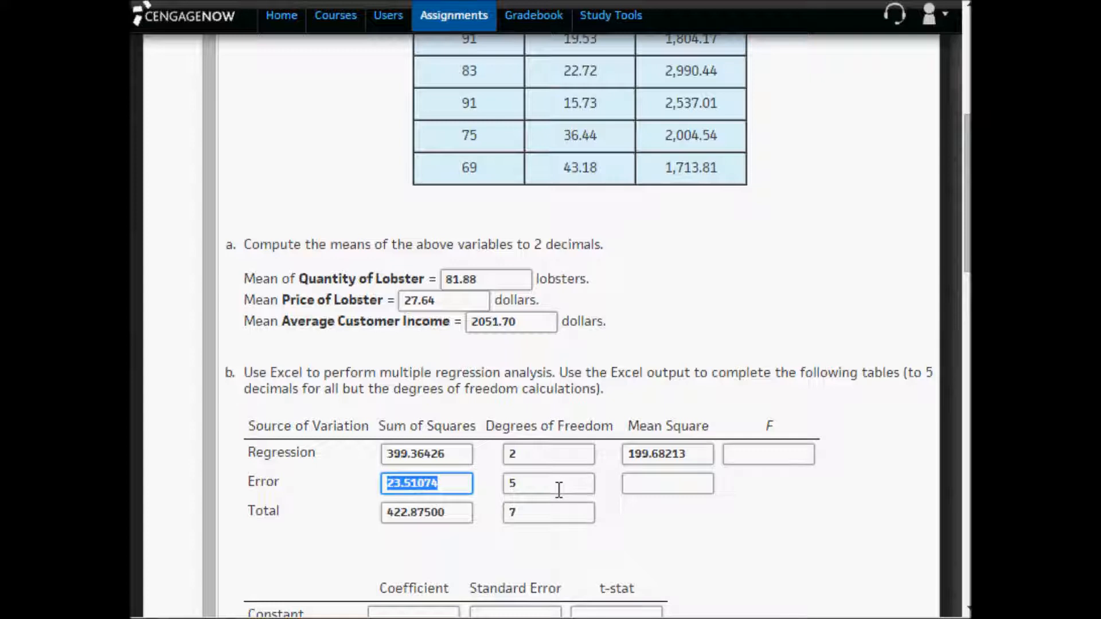
{"action": "key", "text": "Tab"}
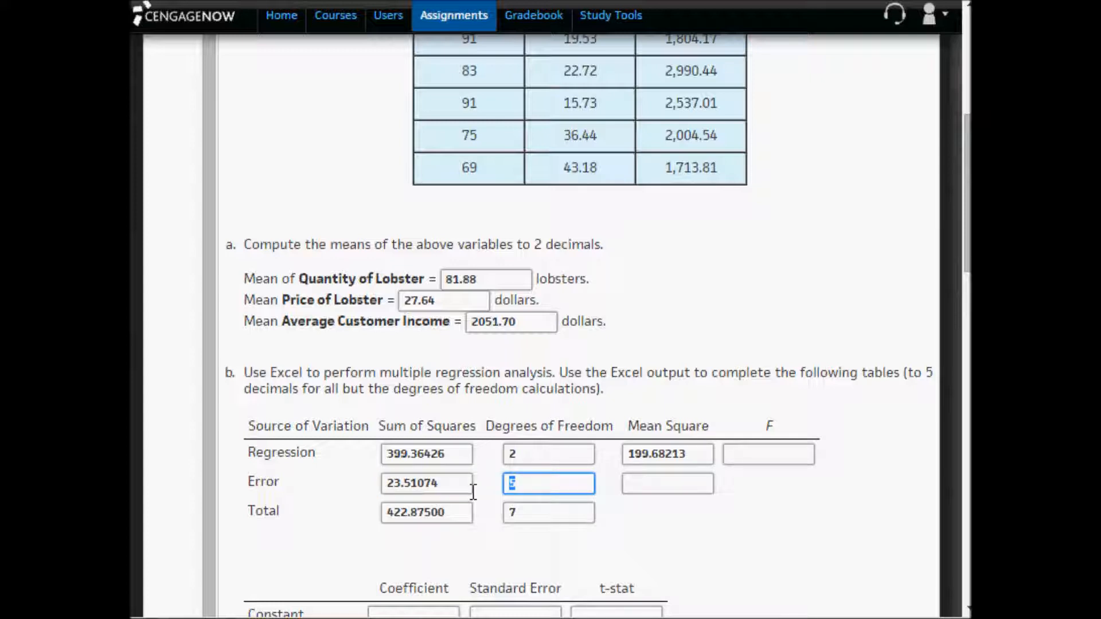
{"action": "left_click", "coordinate": [639, 481]}
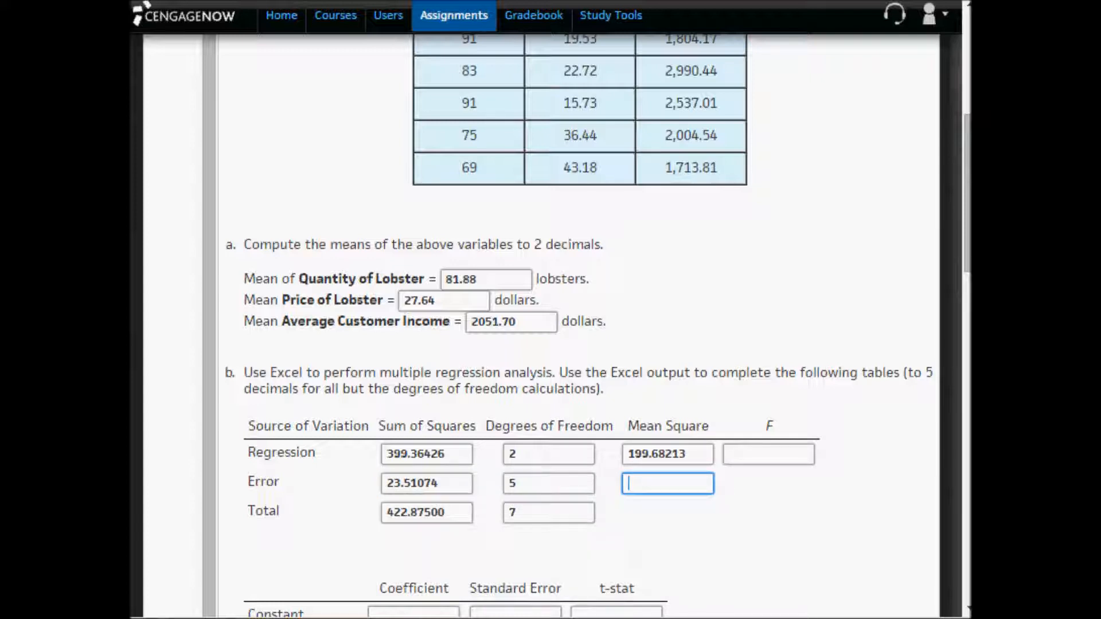
{"action": "key", "text": "alt+Tab"}
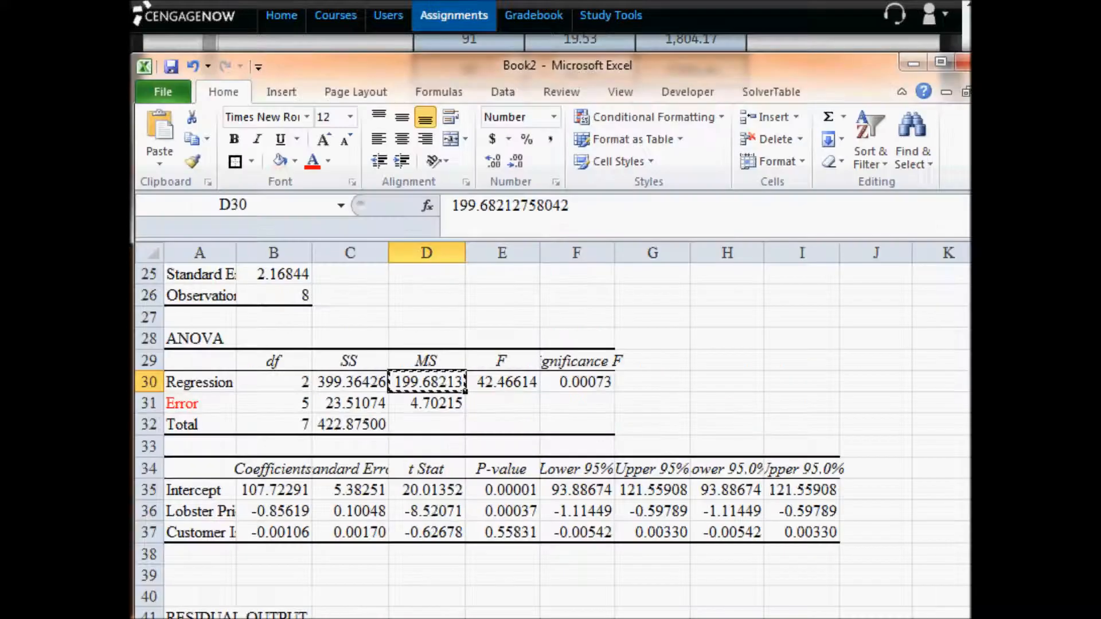
{"action": "left_click", "coordinate": [455, 401]}
{"action": "key", "text": "ctrl+c"}
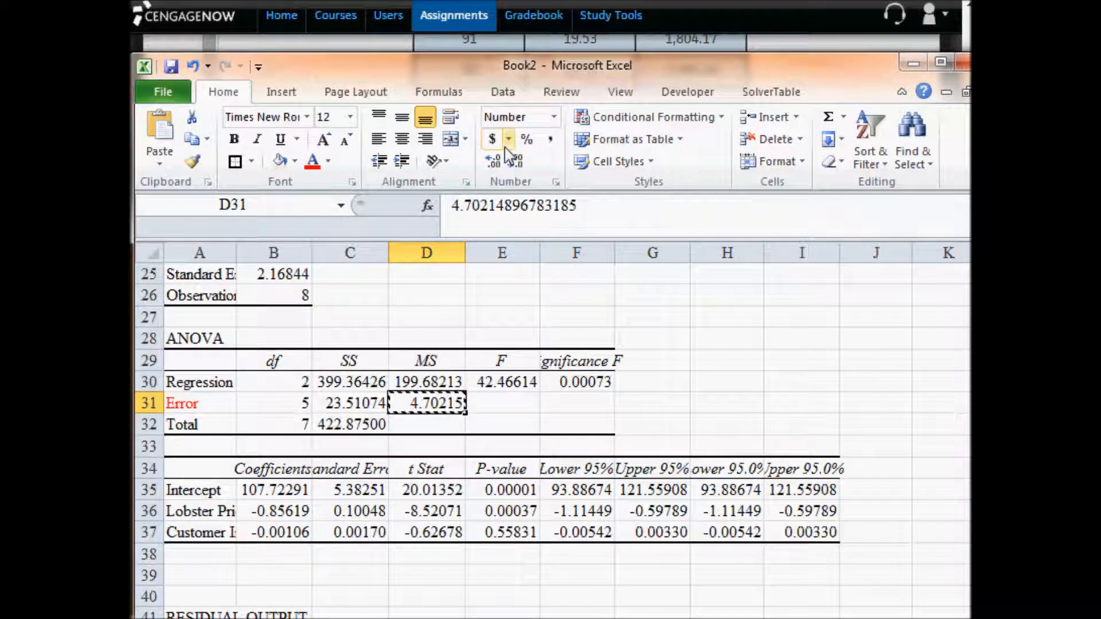
{"action": "key", "text": "alt+Tab"}
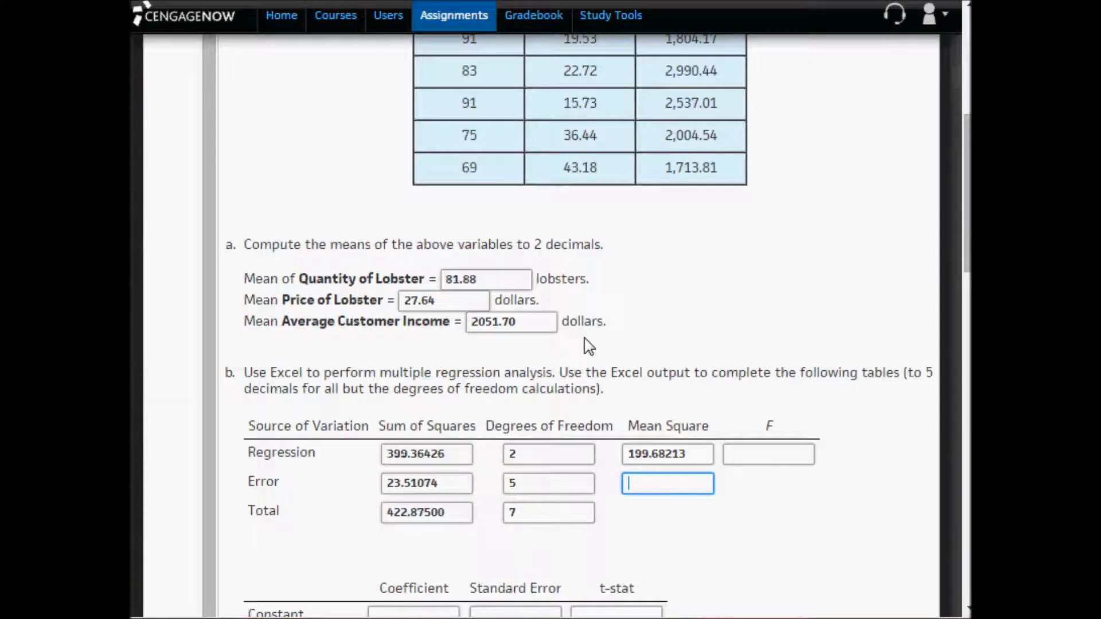
{"action": "key", "text": "ctrl+v"}
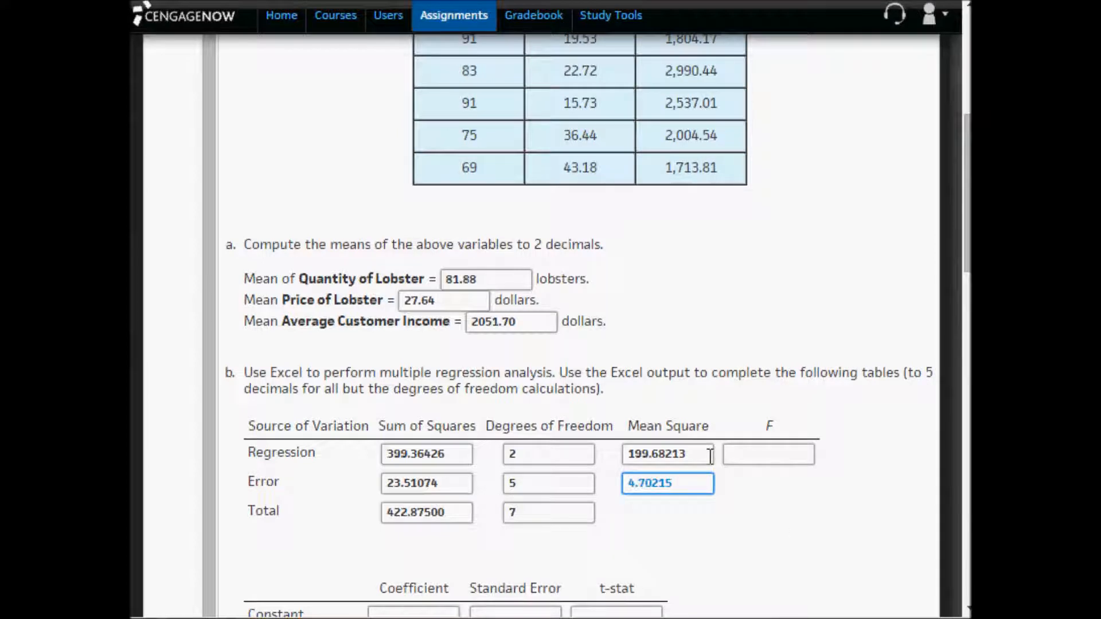
- Compare the Regression and Error Mean Square answers in the assignment as the basis for the F value
{"action": "left_click_drag", "start_coordinate": [699, 456], "coordinate": [611, 470]}
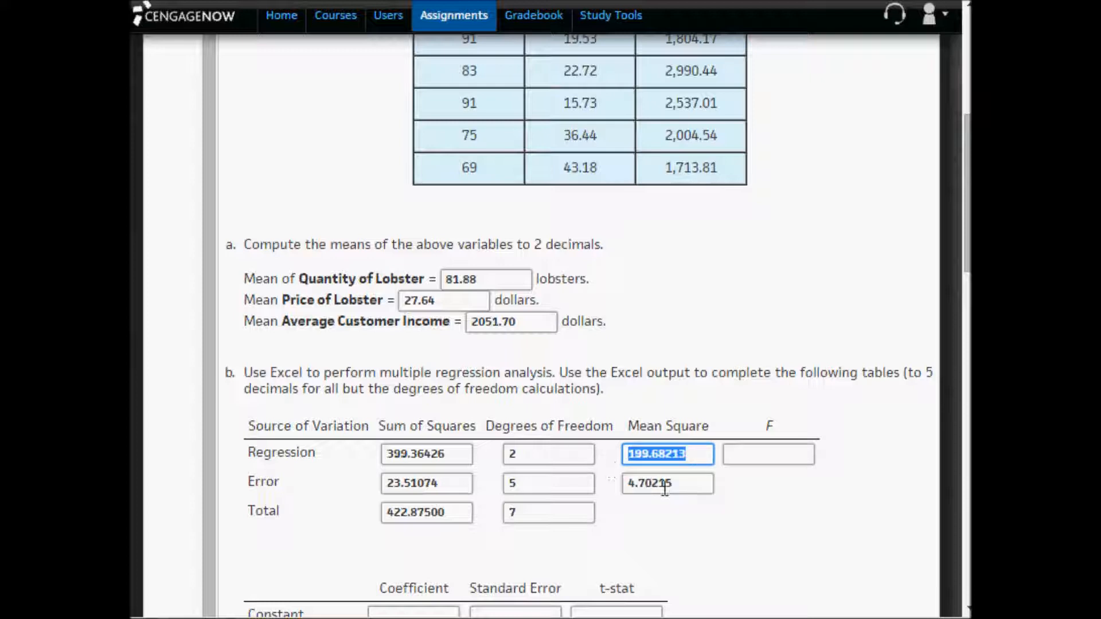
{"action": "left_click_drag", "start_coordinate": [679, 485], "coordinate": [593, 486]}
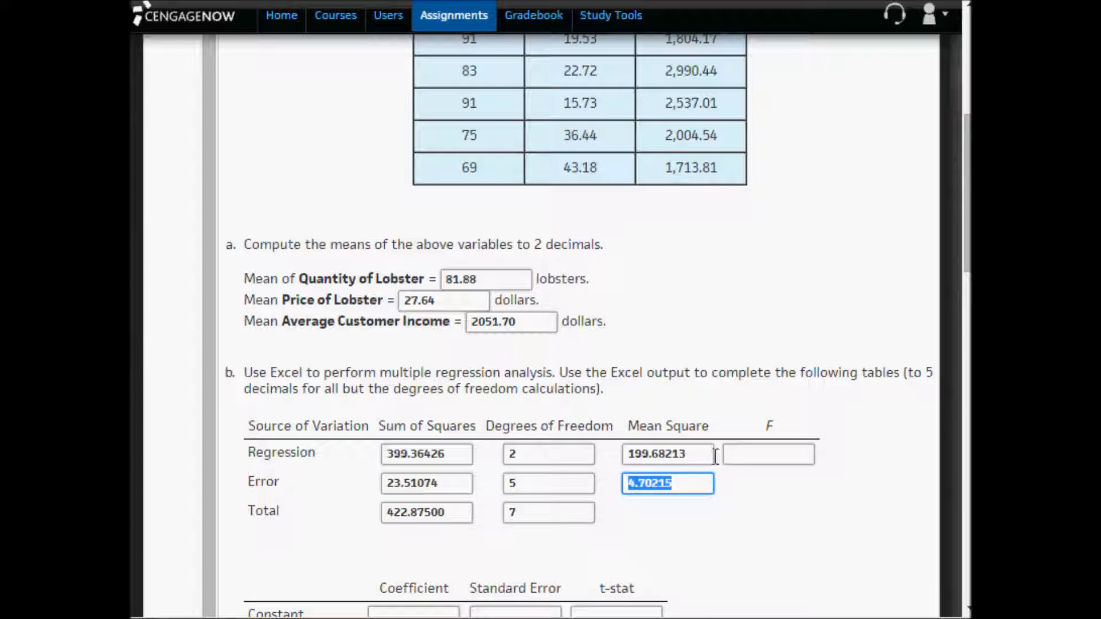
{"action": "left_click_drag", "start_coordinate": [708, 453], "coordinate": [625, 464]}
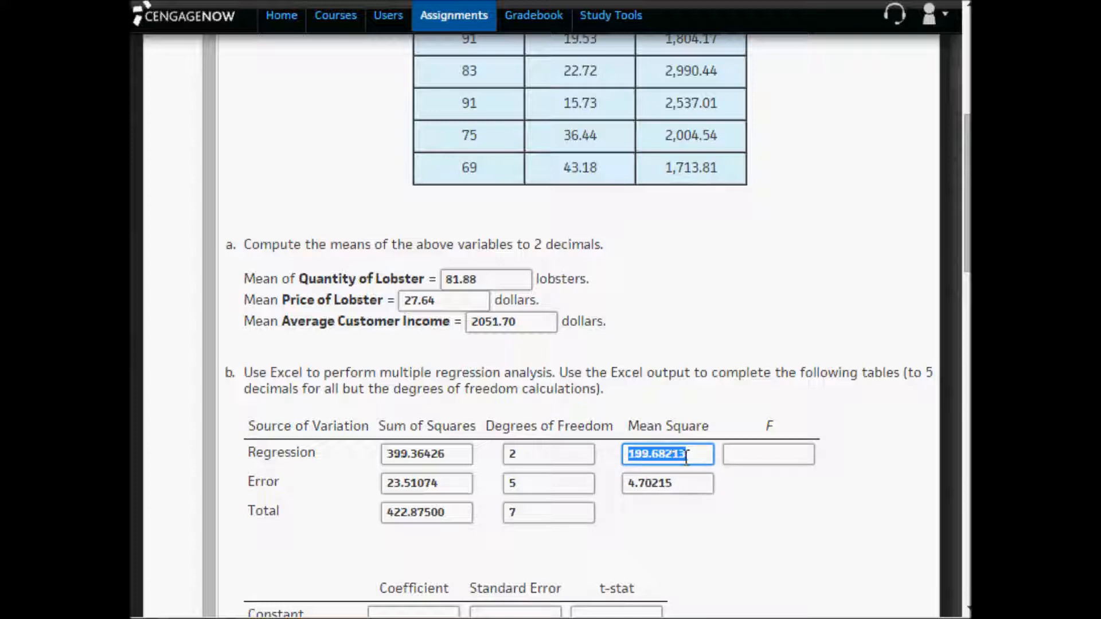
- Switch to Excel and wrap the text of the residual output's header row 43
{"action": "key", "text": "alt+Tab"}
{"action": "scroll", "coordinate": [423, 570], "scroll_direction": "down", "scroll_amount": 3}
{"action": "left_click", "coordinate": [269, 467]}
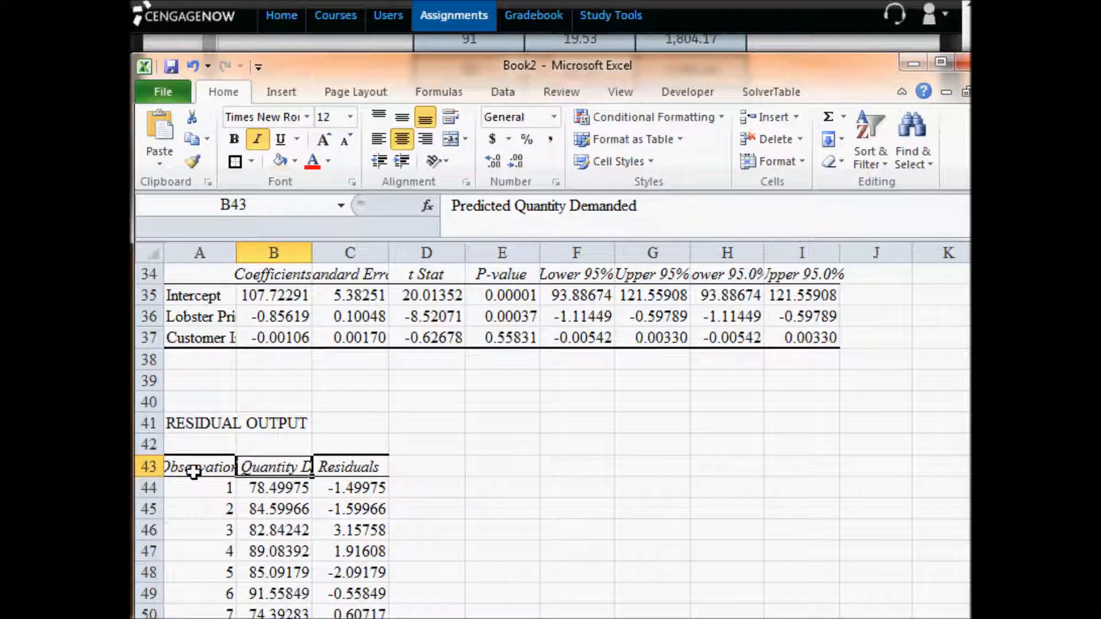
{"action": "left_click", "coordinate": [145, 467]}
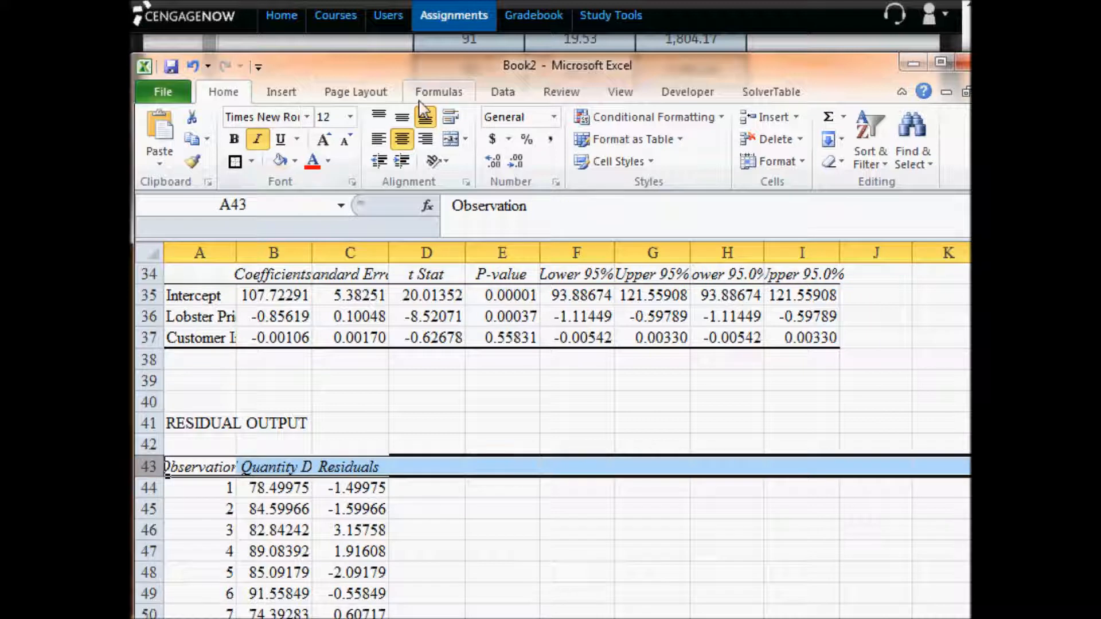
{"action": "left_click", "coordinate": [450, 151]}
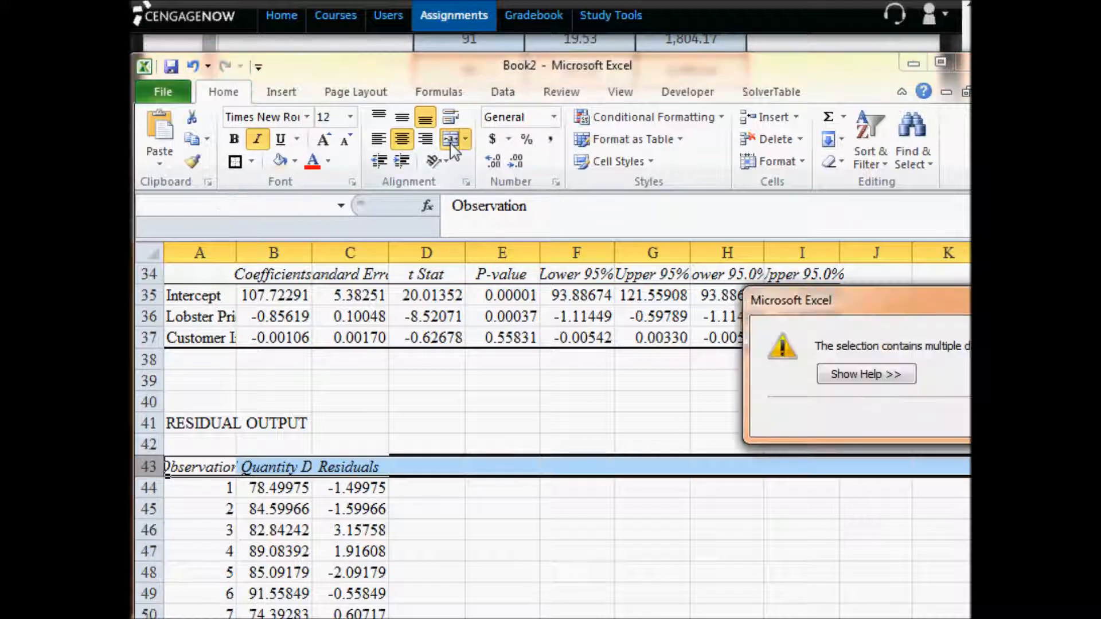
{"action": "key", "text": "Escape"}
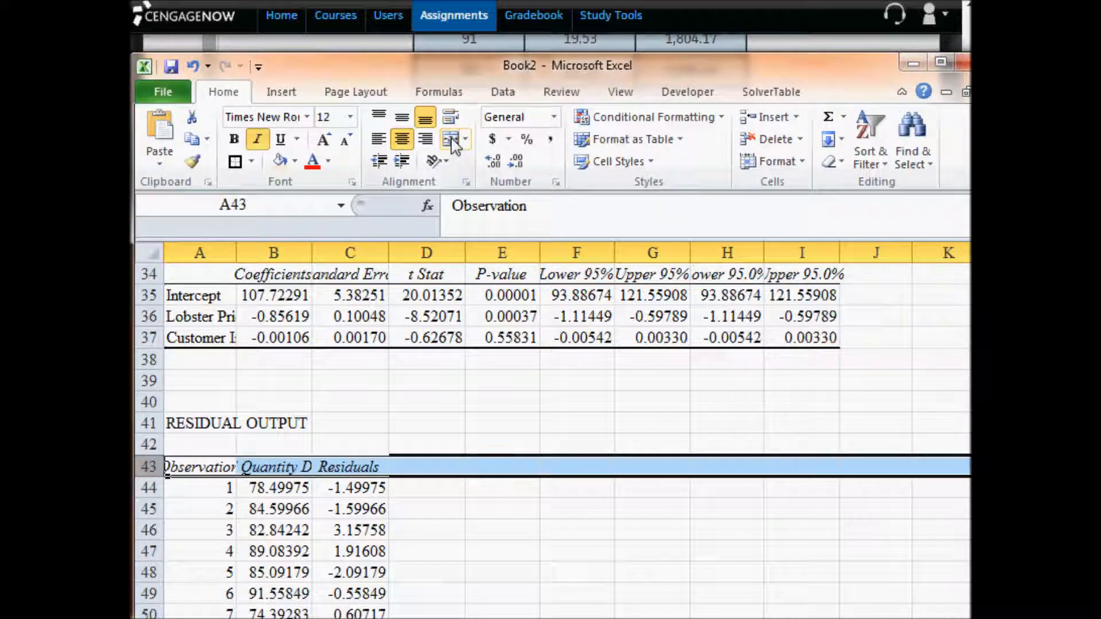
{"action": "left_click", "coordinate": [450, 117]}
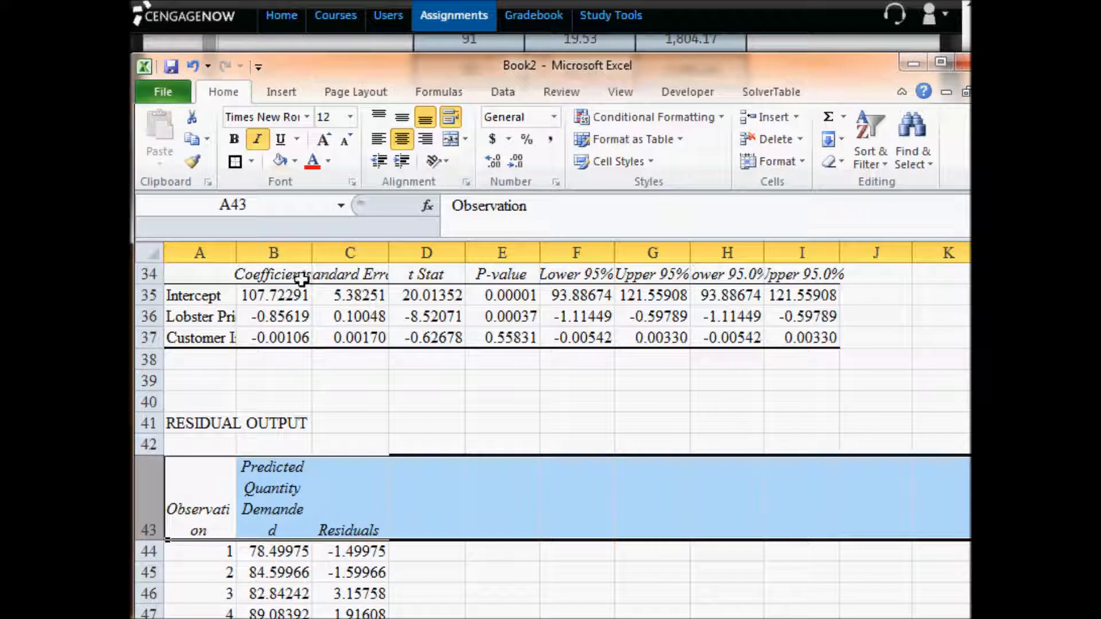
- Widen columns A to C slightly to give the residual output headings more room
{"action": "left_click", "coordinate": [280, 248]}
{"action": "left_click_drag", "start_coordinate": [200, 253], "coordinate": [392, 257]}
{"action": "left_click", "coordinate": [373, 551]}
- Compare the predicted quantities demanded in B44:B51 with the observed quantities demanded in B3:B10
{"action": "scroll", "coordinate": [328, 571], "scroll_direction": "down", "scroll_amount": 1}
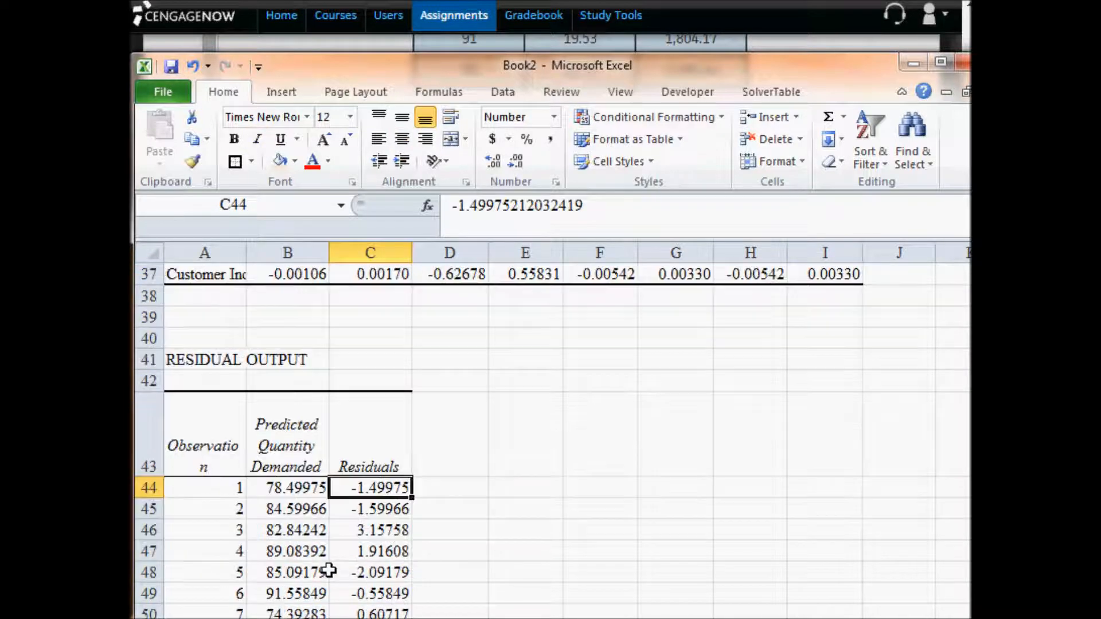
{"action": "left_click_drag", "start_coordinate": [289, 490], "coordinate": [283, 583]}
{"action": "scroll", "coordinate": [297, 431], "scroll_direction": "up", "scroll_amount": 11}
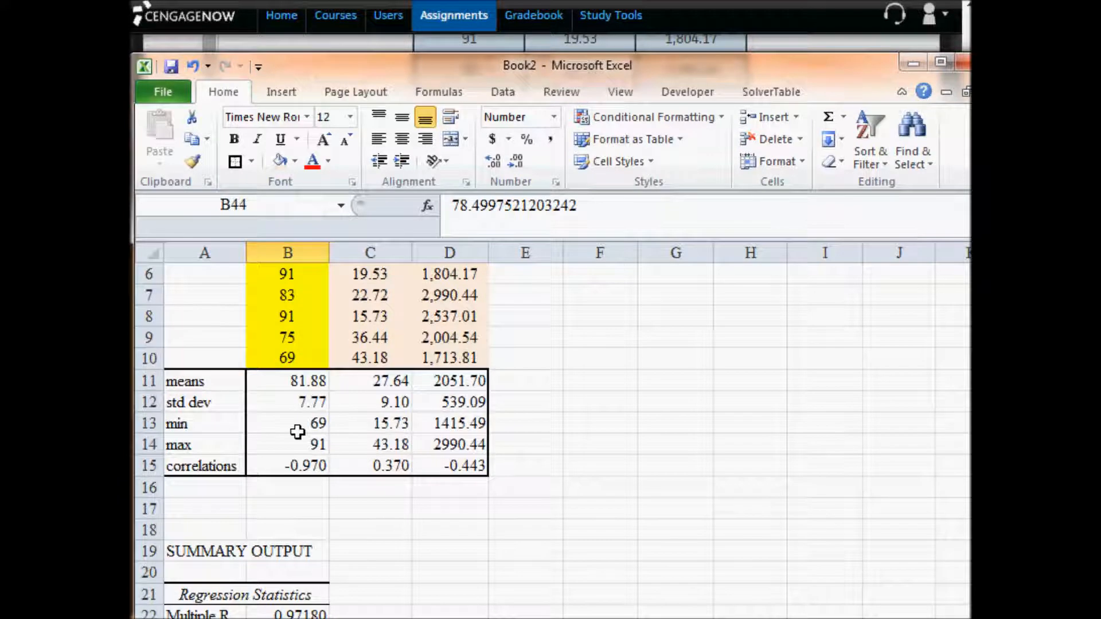
{"action": "scroll", "coordinate": [297, 431], "scroll_direction": "up", "scroll_amount": 2}
{"action": "left_click_drag", "start_coordinate": [293, 363], "coordinate": [305, 506]}
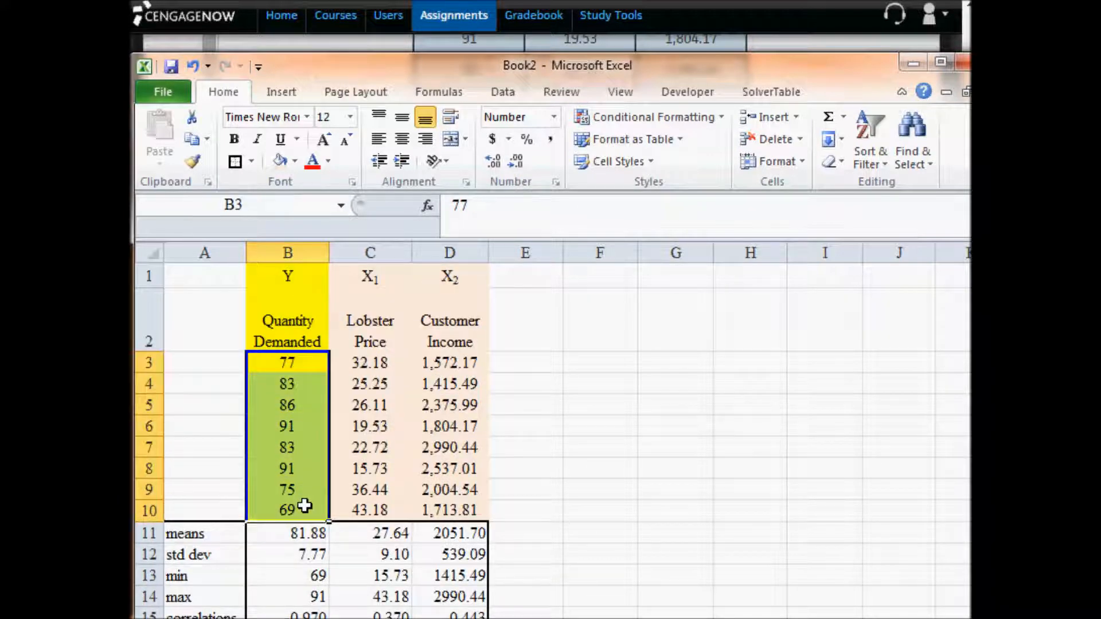
{"action": "scroll", "coordinate": [304, 506], "scroll_direction": "down", "scroll_amount": 7}
{"action": "scroll", "coordinate": [305, 506], "scroll_direction": "down", "scroll_amount": 6}
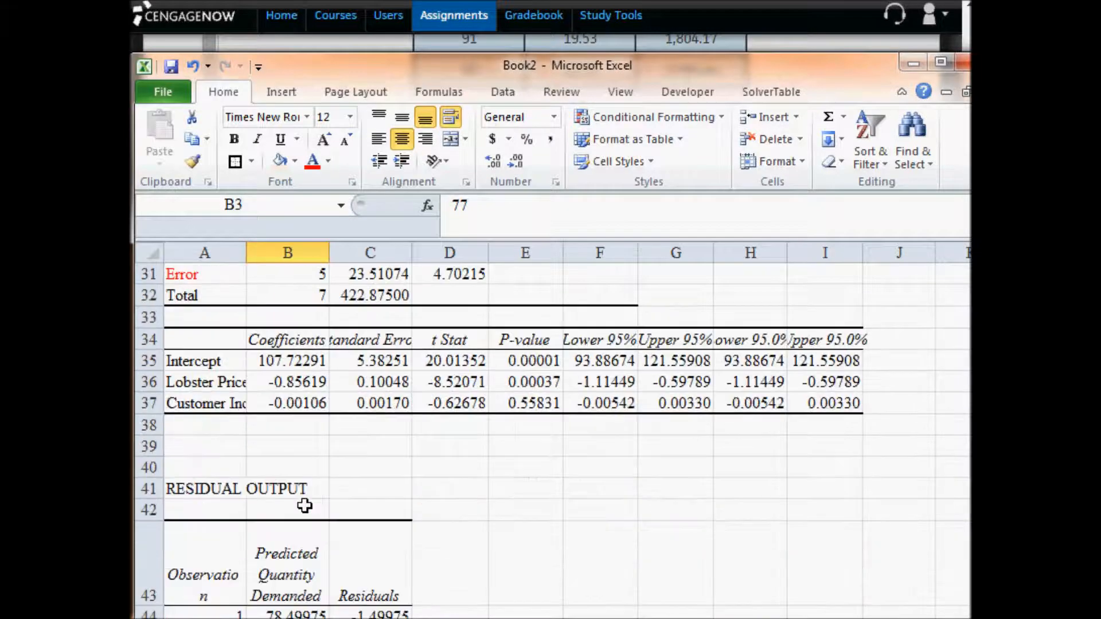
{"action": "left_click_drag", "start_coordinate": [289, 427], "coordinate": [303, 568]}
- Examine how the Regression mean square in D30 relates to the predicted quantities demanded in B44:B51
{"action": "scroll", "coordinate": [303, 568], "scroll_direction": "up", "scroll_amount": 5}
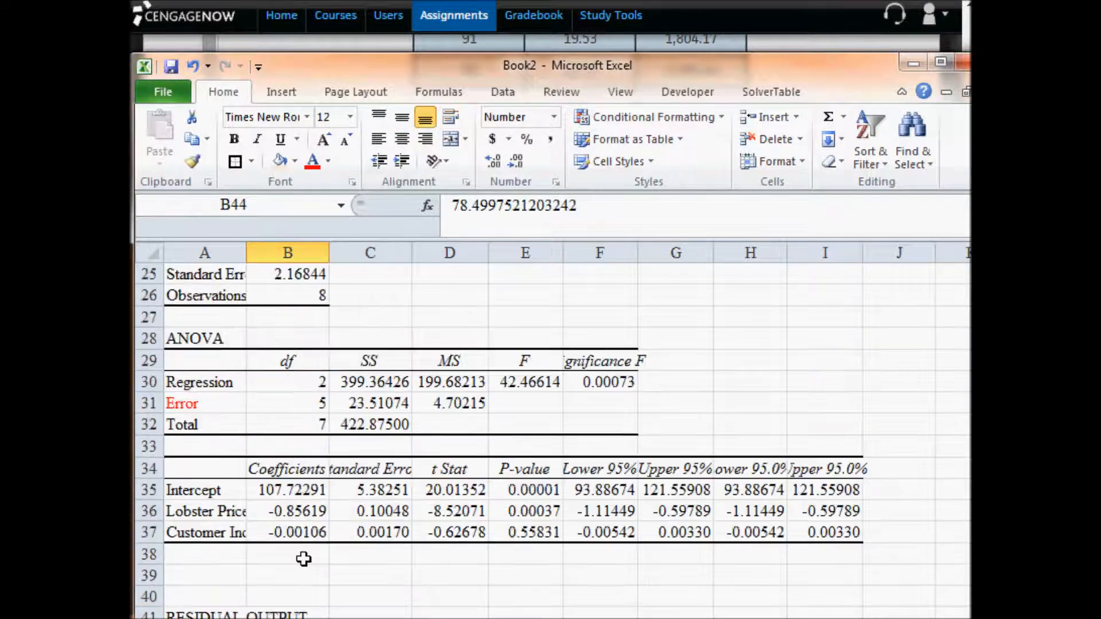
{"action": "left_click", "coordinate": [456, 382]}
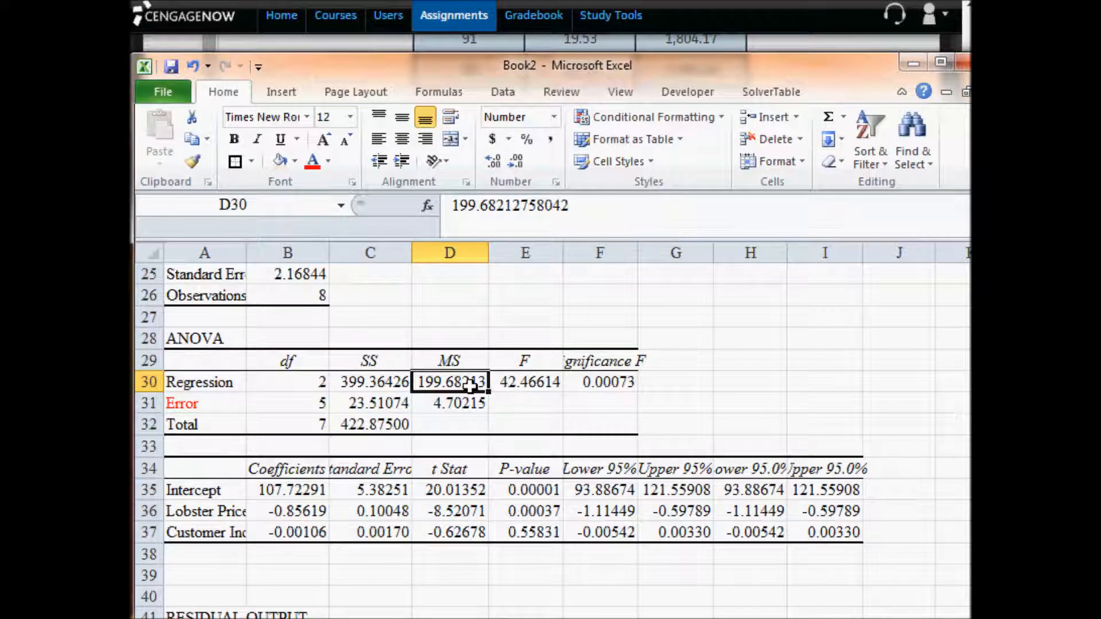
{"action": "scroll", "coordinate": [469, 386], "scroll_direction": "down", "scroll_amount": 4}
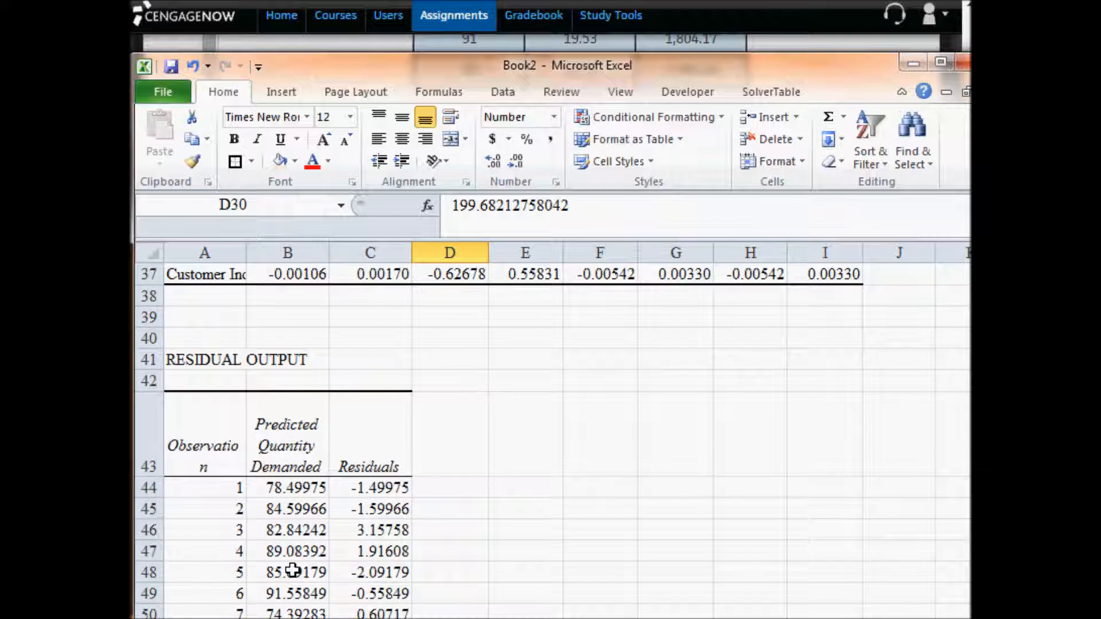
{"action": "scroll", "coordinate": [293, 571], "scroll_direction": "down", "scroll_amount": 1}
{"action": "left_click_drag", "start_coordinate": [290, 423], "coordinate": [299, 569]}
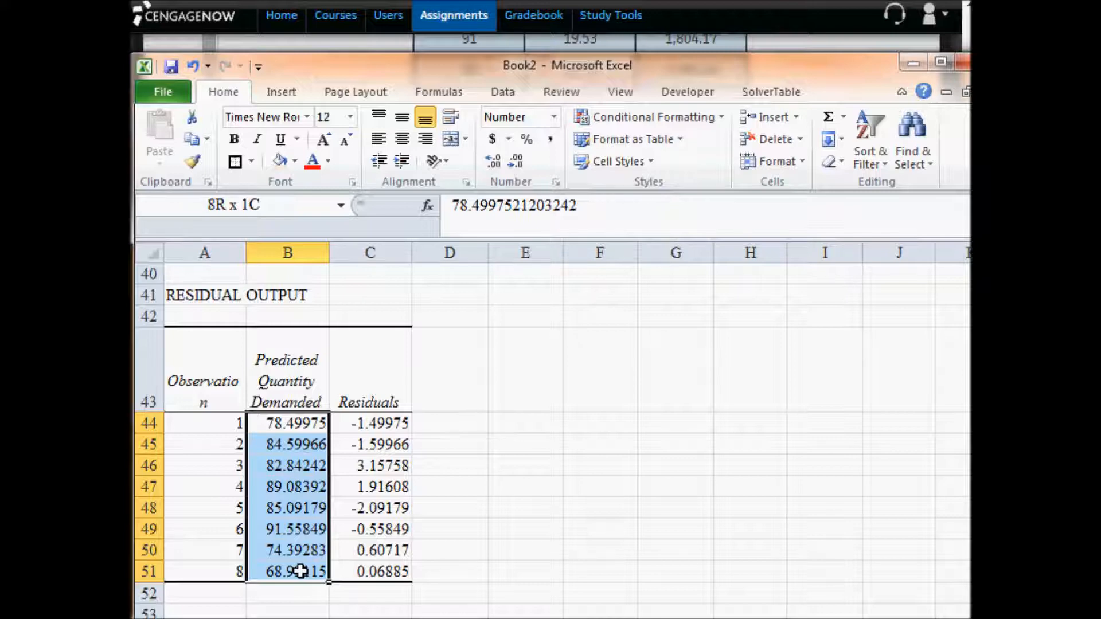
- Examine how the Error mean square in D31 relates to the residuals in C44:C51
{"action": "scroll", "coordinate": [301, 571], "scroll_direction": "up", "scroll_amount": 5}
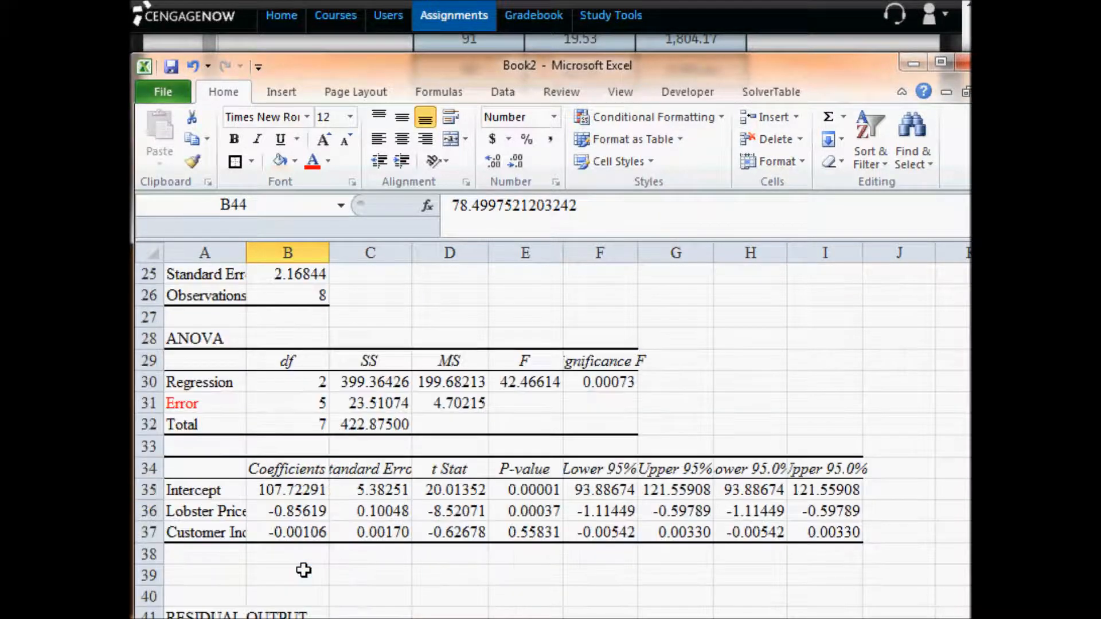
{"action": "left_click", "coordinate": [458, 404]}
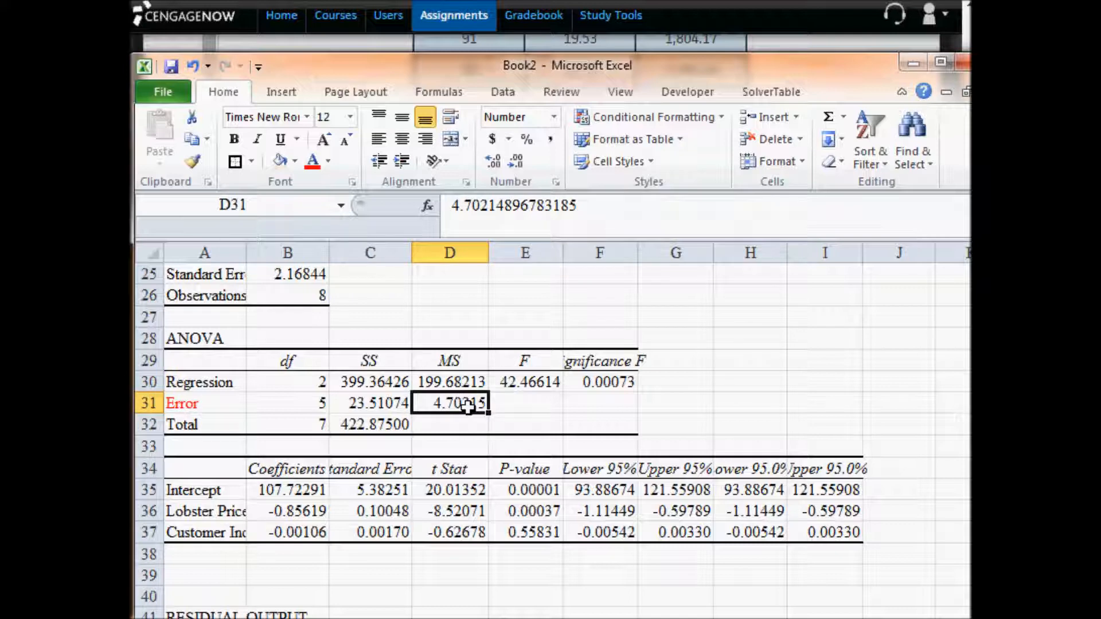
{"action": "scroll", "coordinate": [468, 406], "scroll_direction": "down", "scroll_amount": 5}
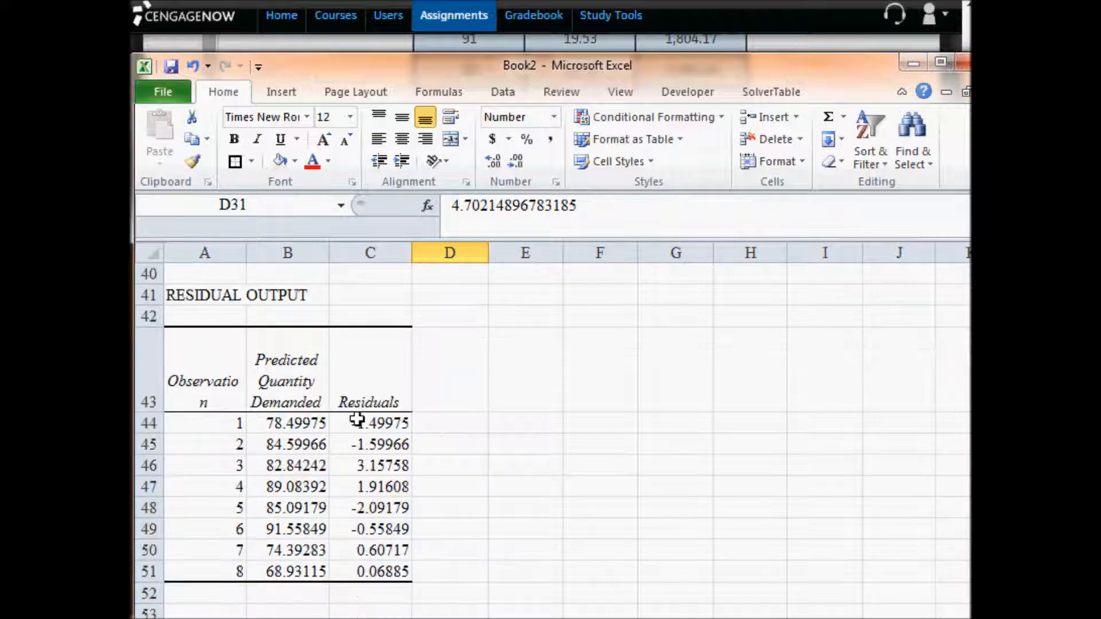
{"action": "left_click", "coordinate": [357, 420]}
{"action": "left_click_drag", "start_coordinate": [357, 420], "coordinate": [364, 565]}
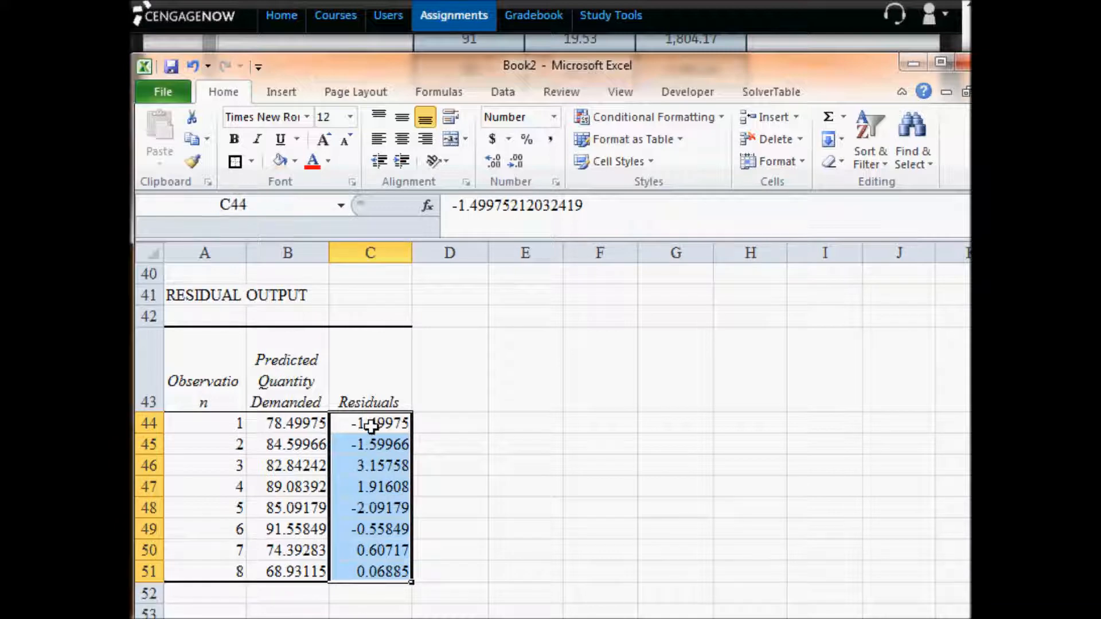
{"action": "left_click_drag", "start_coordinate": [364, 422], "coordinate": [378, 576]}
- Contrast the Error mean square in D31 with the Regression mean square in D30, referring back to the predicted quantities in B44:B51
{"action": "scroll", "coordinate": [387, 571], "scroll_direction": "up", "scroll_amount": 6}
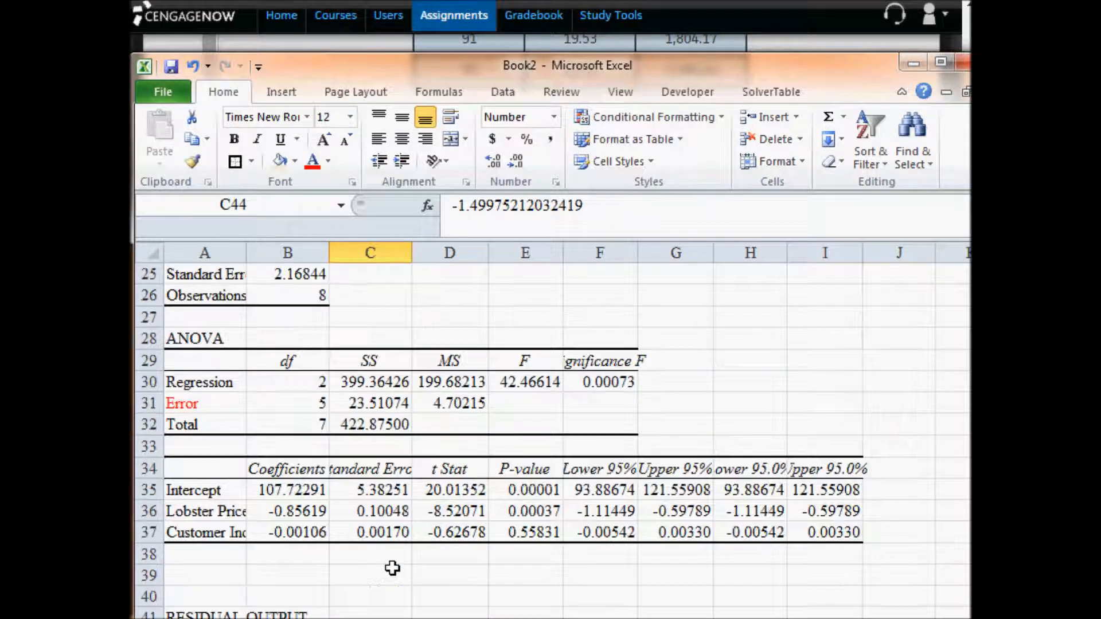
{"action": "left_click", "coordinate": [452, 463]}
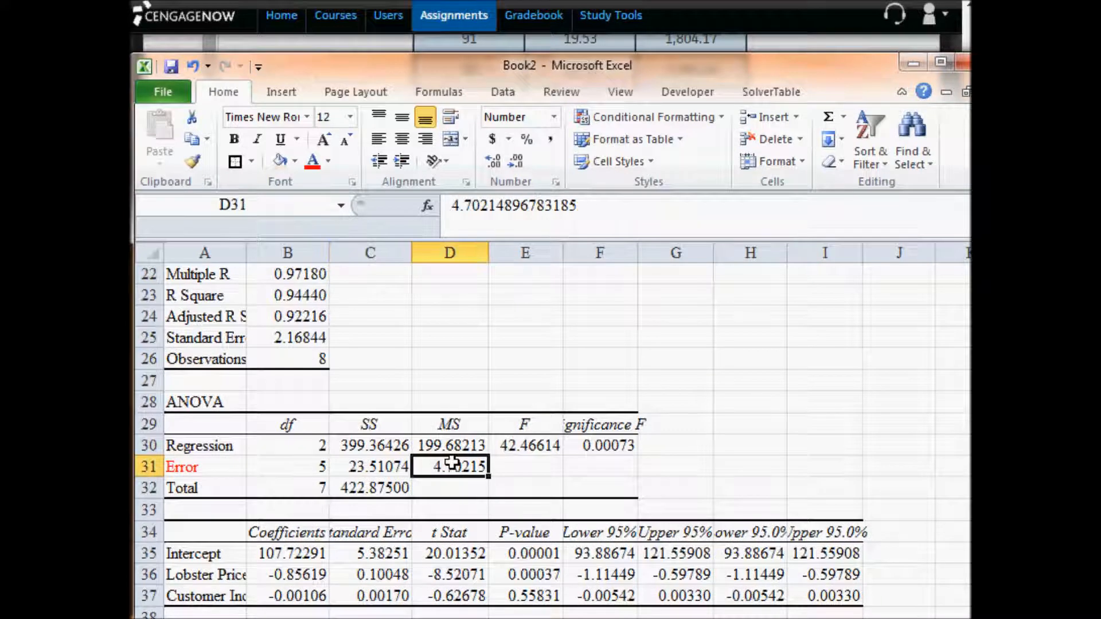
{"action": "scroll", "coordinate": [451, 462], "scroll_direction": "down", "scroll_amount": 6}
{"action": "left_click_drag", "start_coordinate": [289, 424], "coordinate": [291, 565]}
{"action": "scroll", "coordinate": [290, 565], "scroll_direction": "up", "scroll_amount": 6}
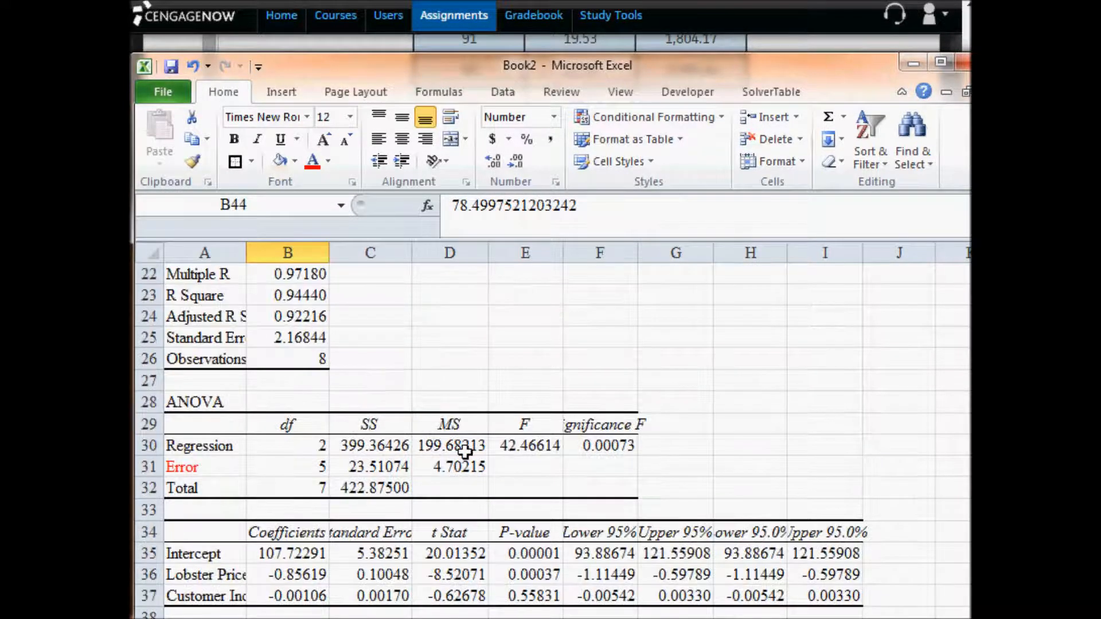
{"action": "left_click", "coordinate": [465, 453]}
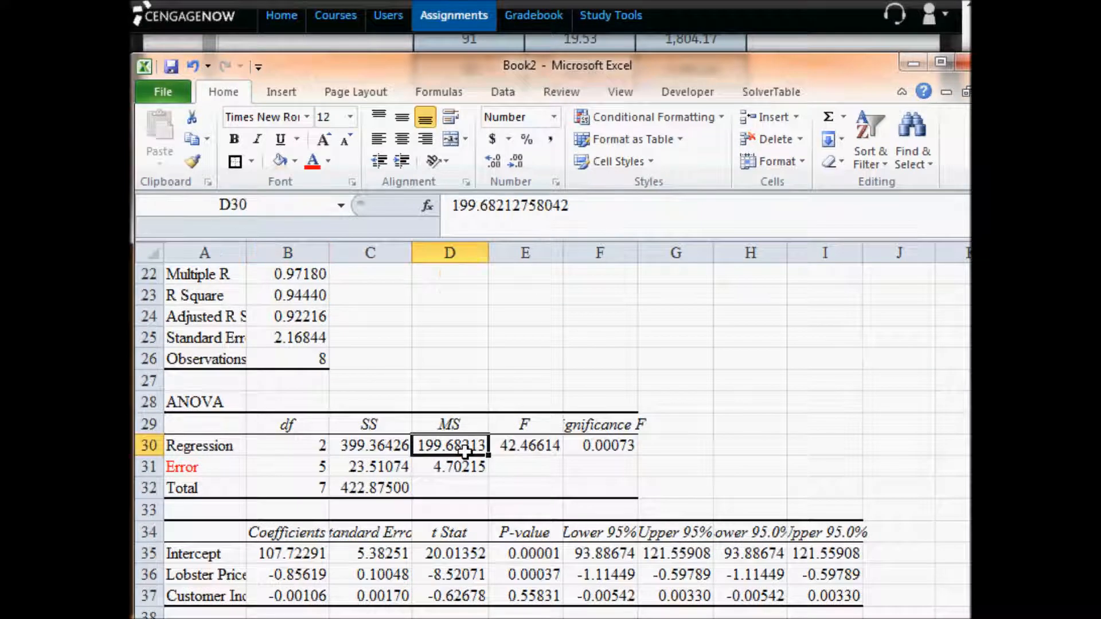
- Examine how the Total sum of squares and degrees of freedom in row 32 relate to the observed quantities in B3:B10
{"action": "left_click", "coordinate": [381, 489]}
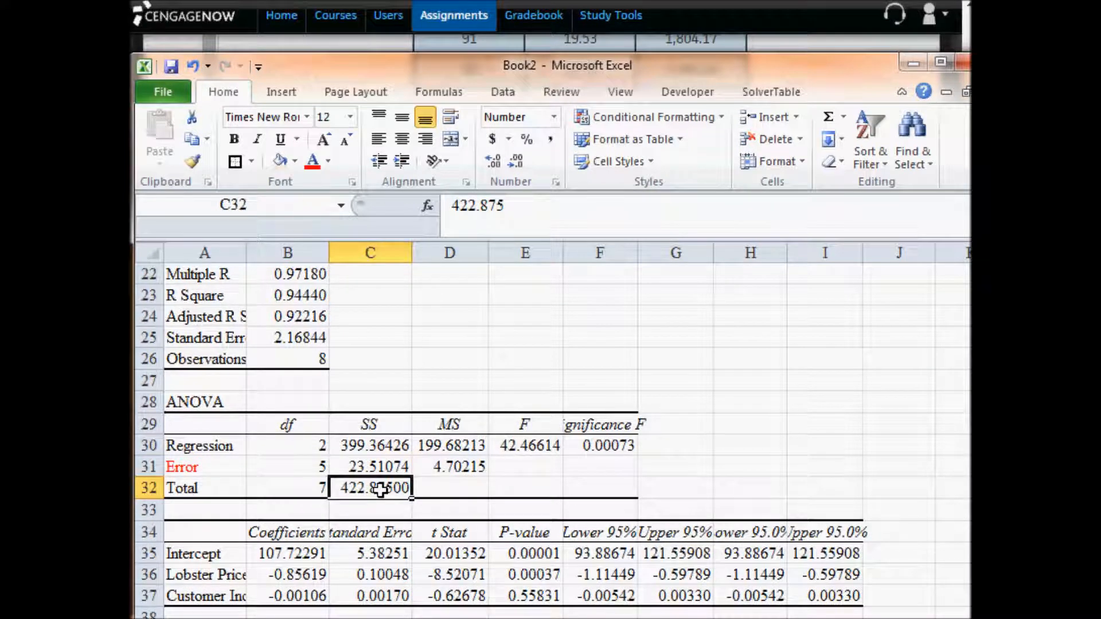
{"action": "left_click", "coordinate": [283, 490]}
{"action": "scroll", "coordinate": [283, 489], "scroll_direction": "up", "scroll_amount": 3}
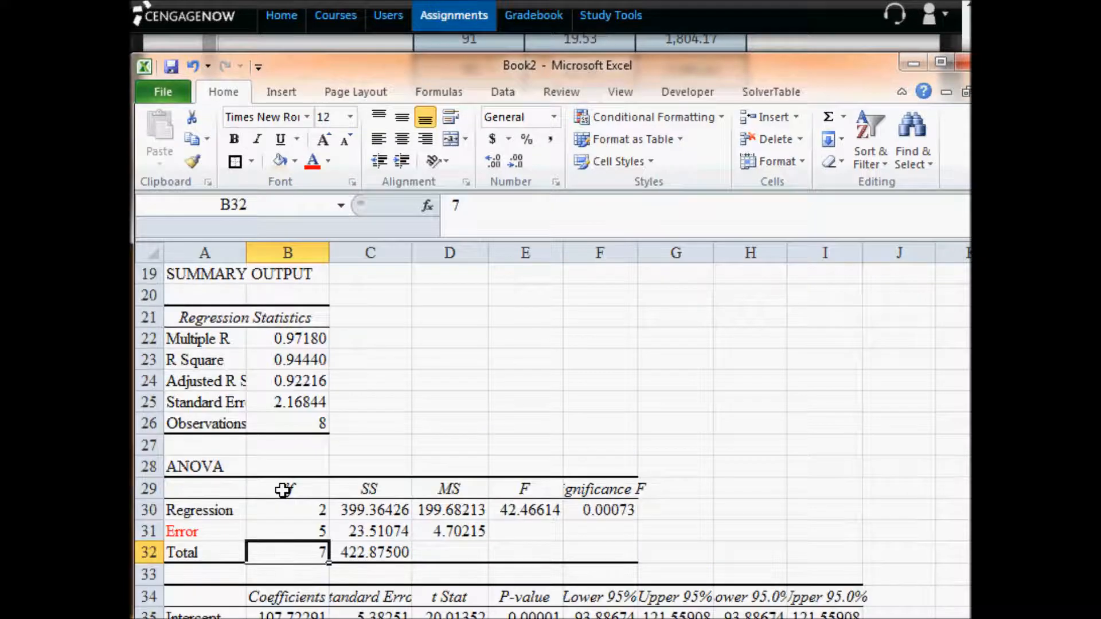
{"action": "scroll", "coordinate": [282, 489], "scroll_direction": "up", "scroll_amount": 4}
{"action": "left_click", "coordinate": [295, 360]}
{"action": "left_click_drag", "start_coordinate": [294, 360], "coordinate": [304, 507]}
{"action": "left_click_drag", "start_coordinate": [288, 362], "coordinate": [287, 507]}
{"action": "scroll", "coordinate": [285, 504], "scroll_direction": "down", "scroll_amount": 7}
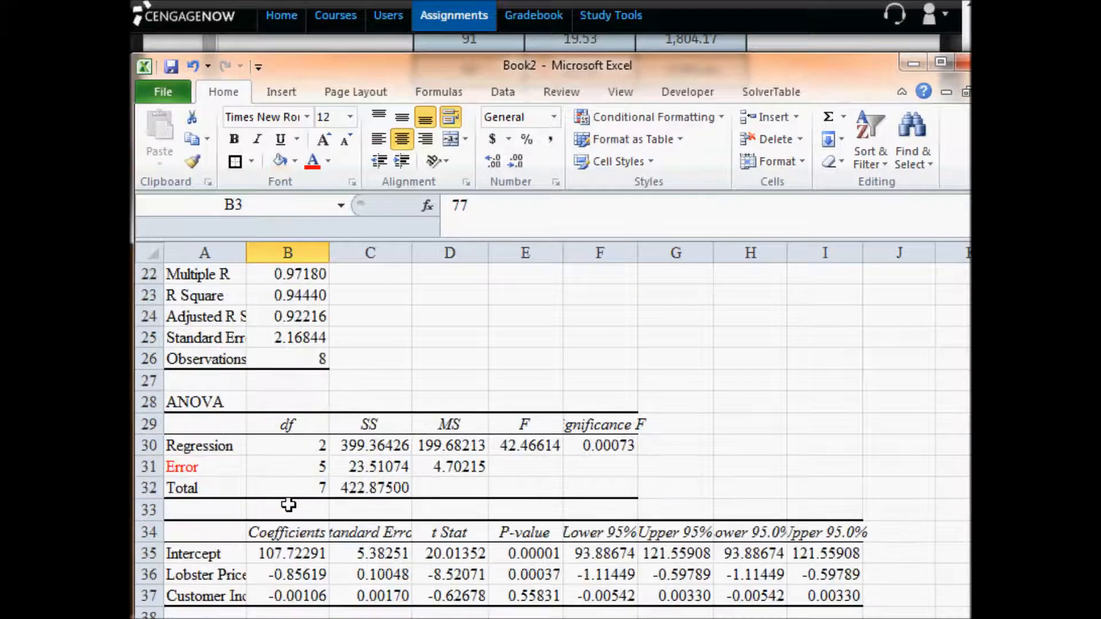
{"action": "left_click", "coordinate": [379, 488]}
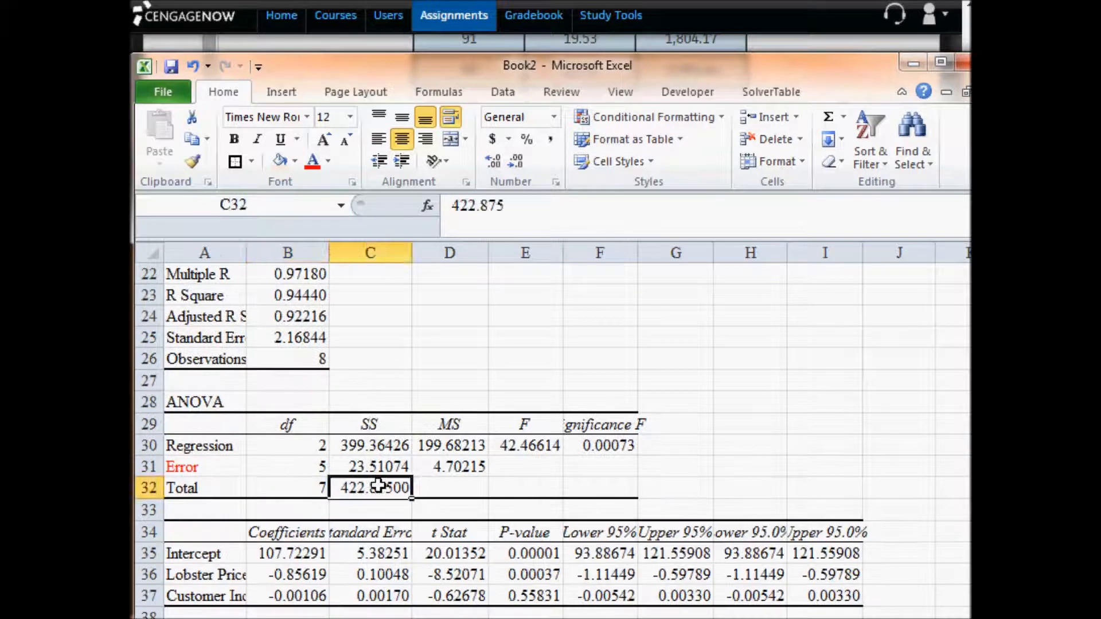
{"action": "left_click", "coordinate": [312, 488]}
- Trace the residuals in C44:C51 to the Error row's mean square, sum of squares and degrees of freedom
{"action": "scroll", "coordinate": [312, 488], "scroll_direction": "down", "scroll_amount": 5}
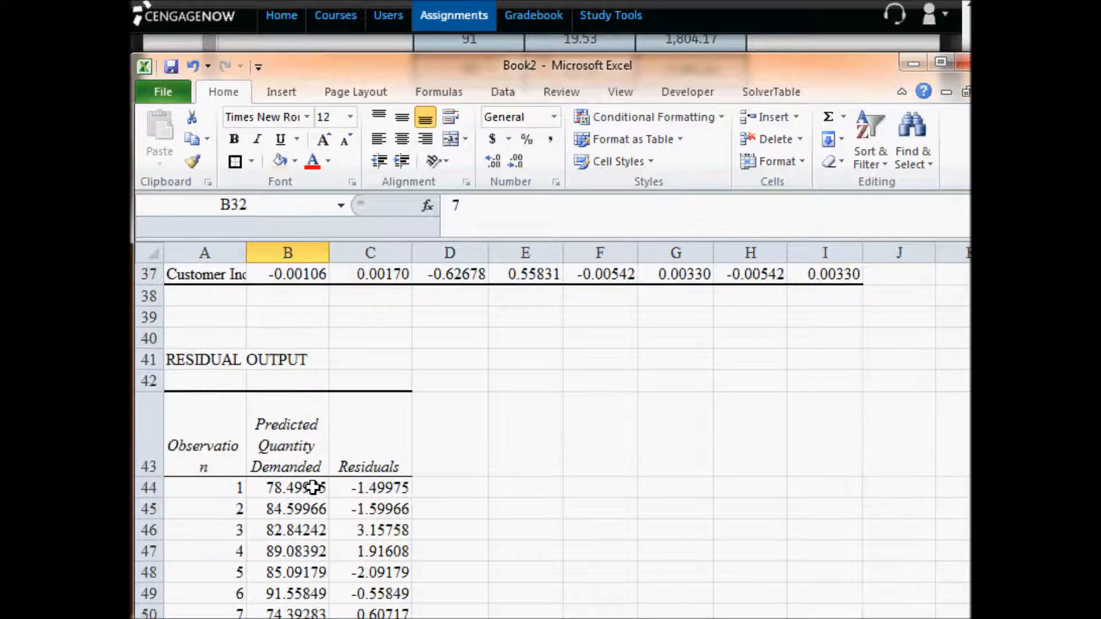
{"action": "left_click_drag", "start_coordinate": [381, 486], "coordinate": [362, 584]}
{"action": "scroll", "coordinate": [385, 554], "scroll_direction": "up", "scroll_amount": 4}
{"action": "scroll", "coordinate": [385, 555], "scroll_direction": "up", "scroll_amount": 2}
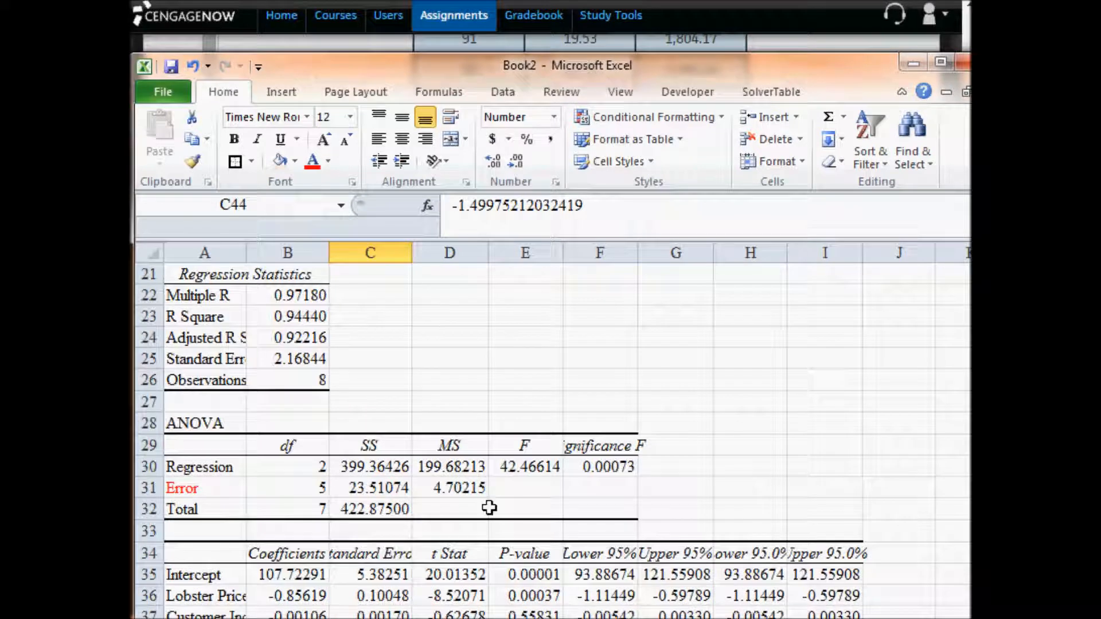
{"action": "left_click", "coordinate": [468, 488]}
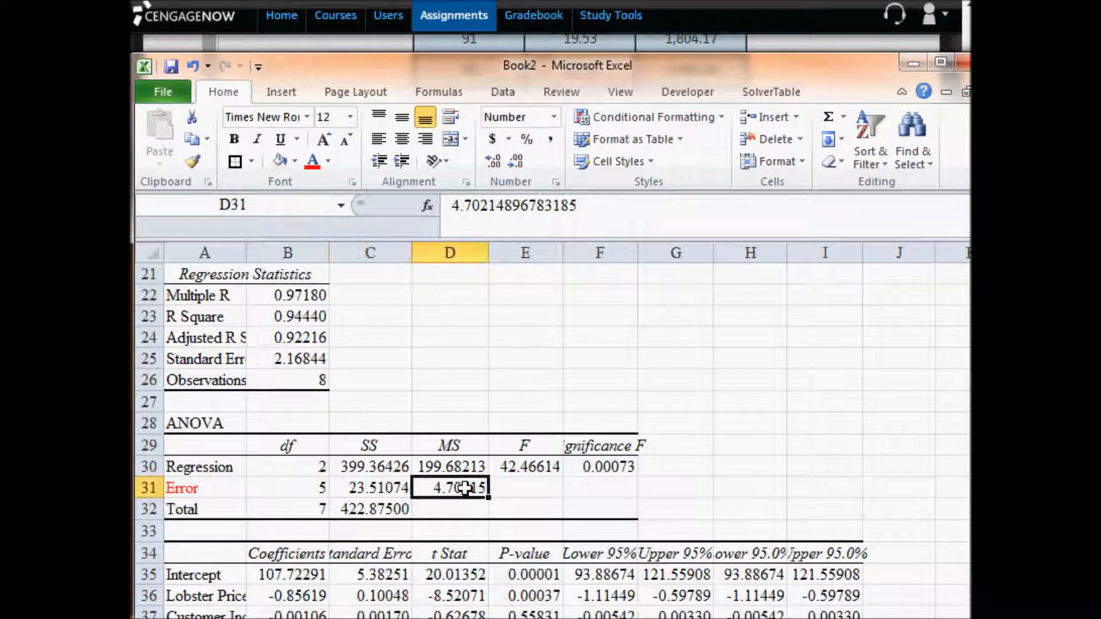
{"action": "left_click", "coordinate": [384, 489]}
{"action": "left_click", "coordinate": [301, 491]}
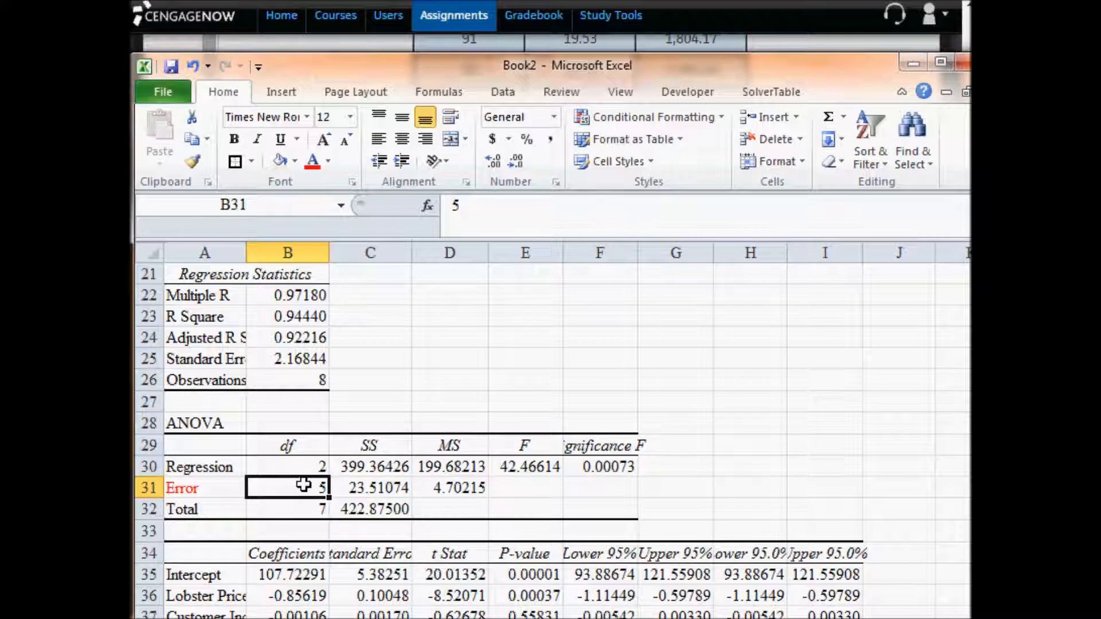
- Trace the Regression mean square to the predicted quantities in B44:B51 and to the Regression sum of squares and degrees of freedom
{"action": "left_click", "coordinate": [441, 463]}
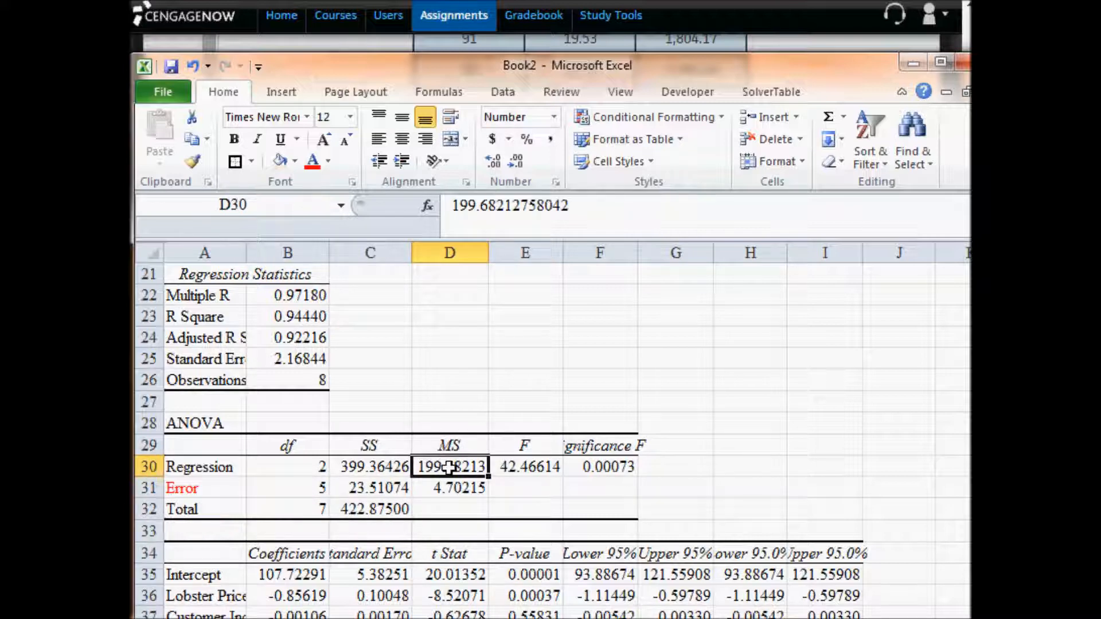
{"action": "scroll", "coordinate": [449, 468], "scroll_direction": "down", "scroll_amount": 7}
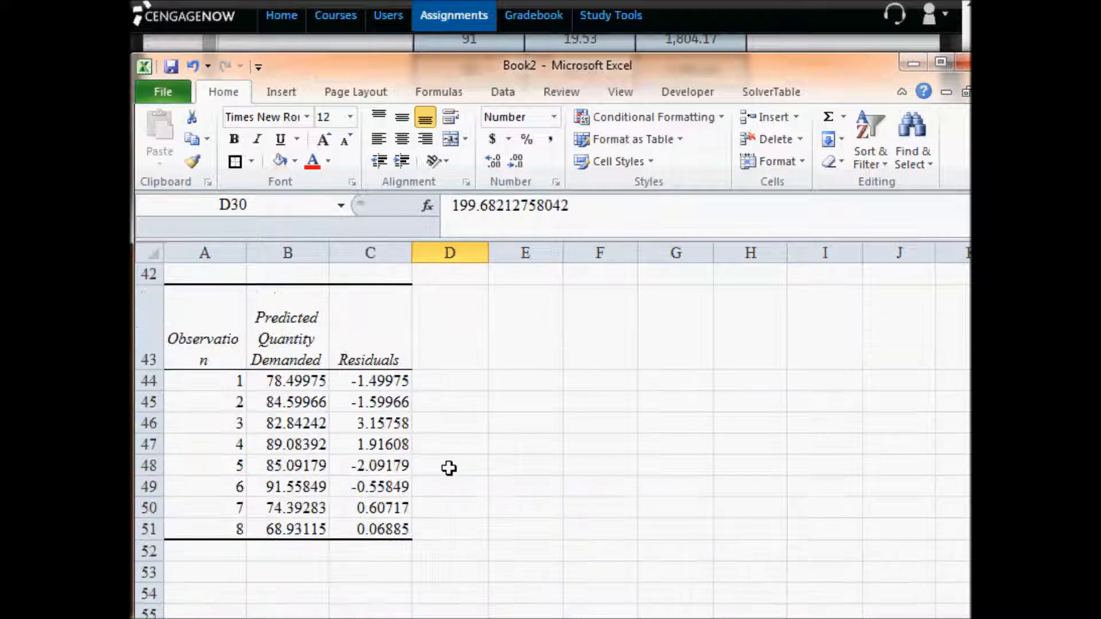
{"action": "left_click", "coordinate": [289, 380]}
{"action": "left_click_drag", "start_coordinate": [290, 380], "coordinate": [284, 528]}
{"action": "scroll", "coordinate": [283, 527], "scroll_direction": "up", "scroll_amount": 5}
{"action": "scroll", "coordinate": [284, 526], "scroll_direction": "up", "scroll_amount": 2}
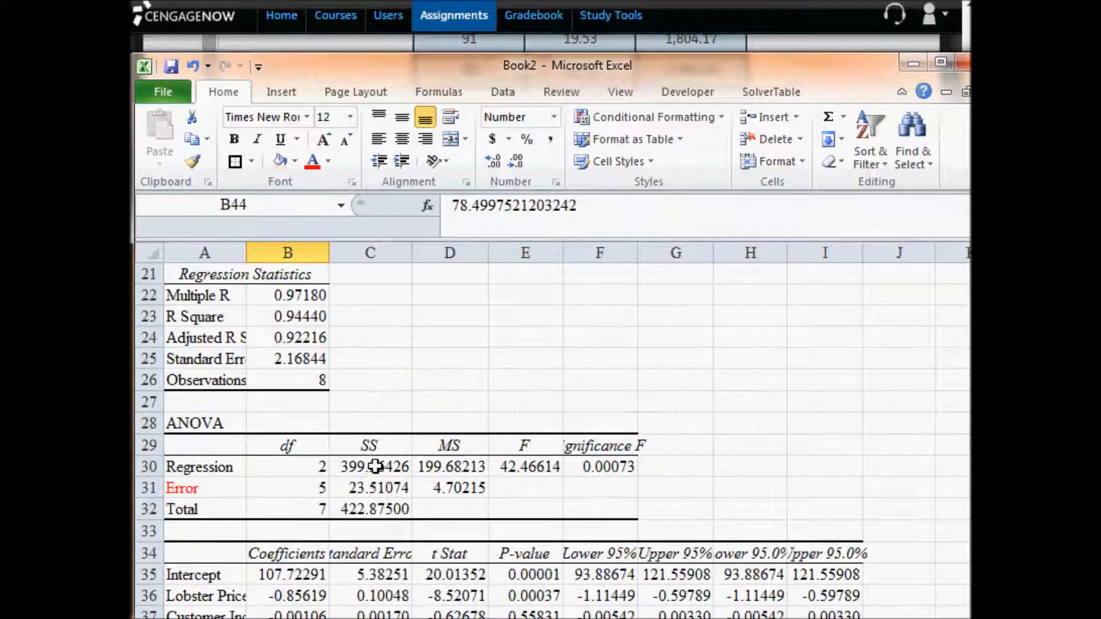
{"action": "left_click", "coordinate": [375, 466]}
{"action": "left_click", "coordinate": [300, 465]}
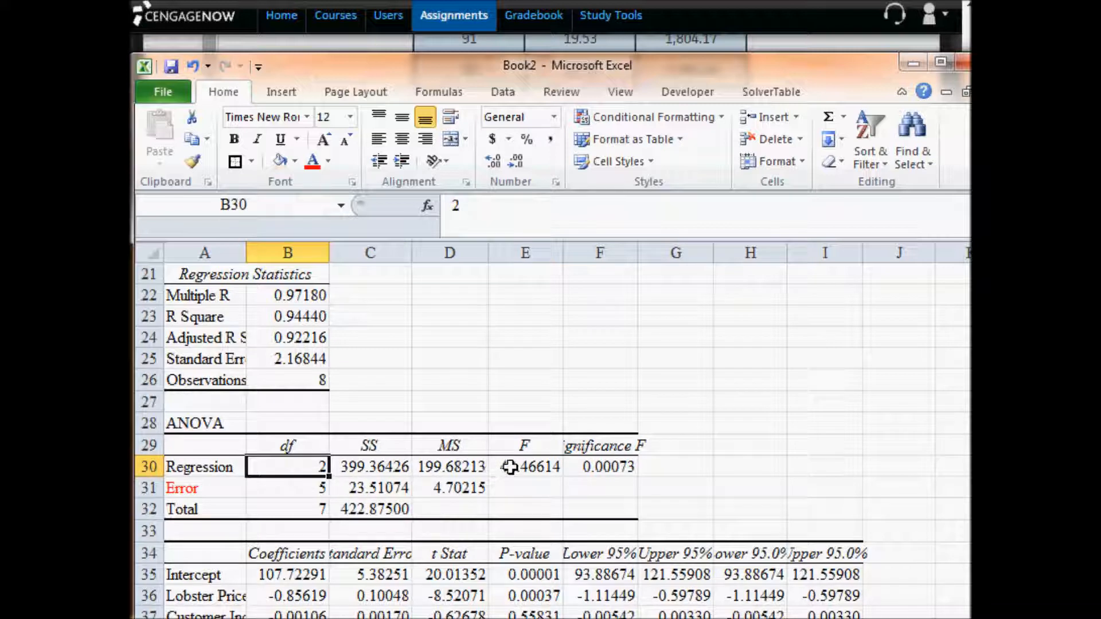
- Calculate the ratio of the Regression mean square to the Error mean square in H30 with =D30/D31
{"action": "left_click_drag", "start_coordinate": [463, 470], "coordinate": [461, 488]}
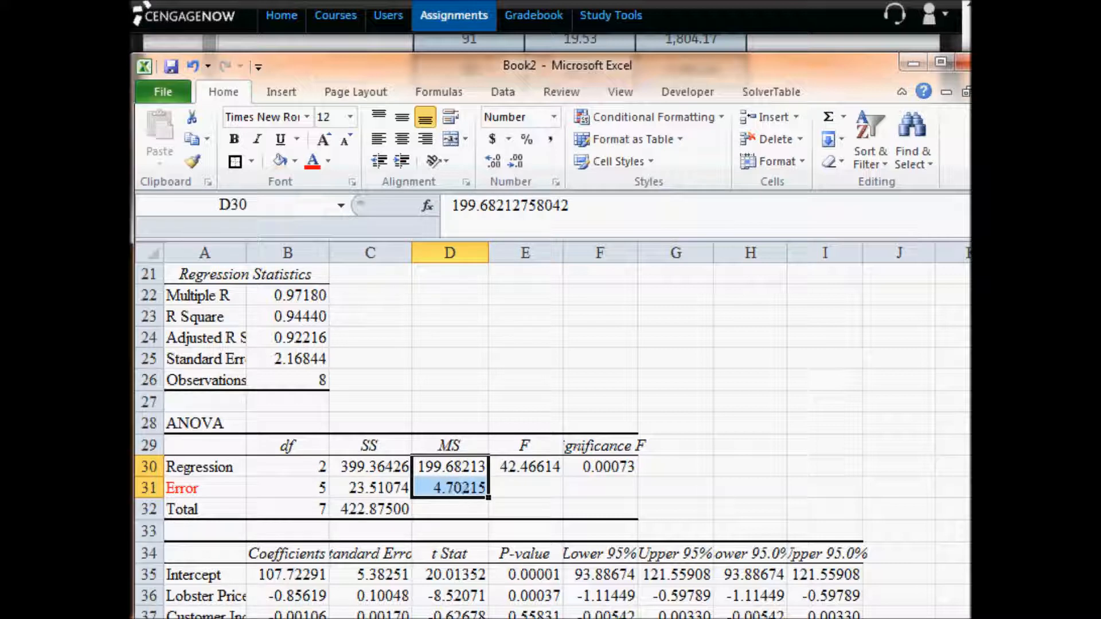
{"action": "left_click", "coordinate": [450, 468]}
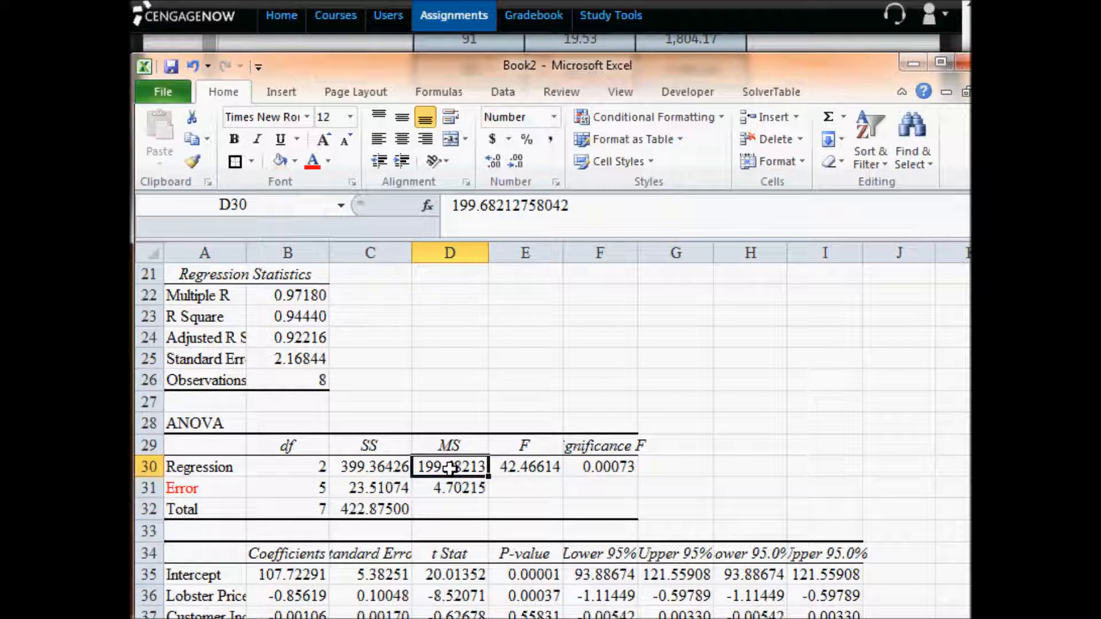
{"action": "left_click", "coordinate": [452, 488]}
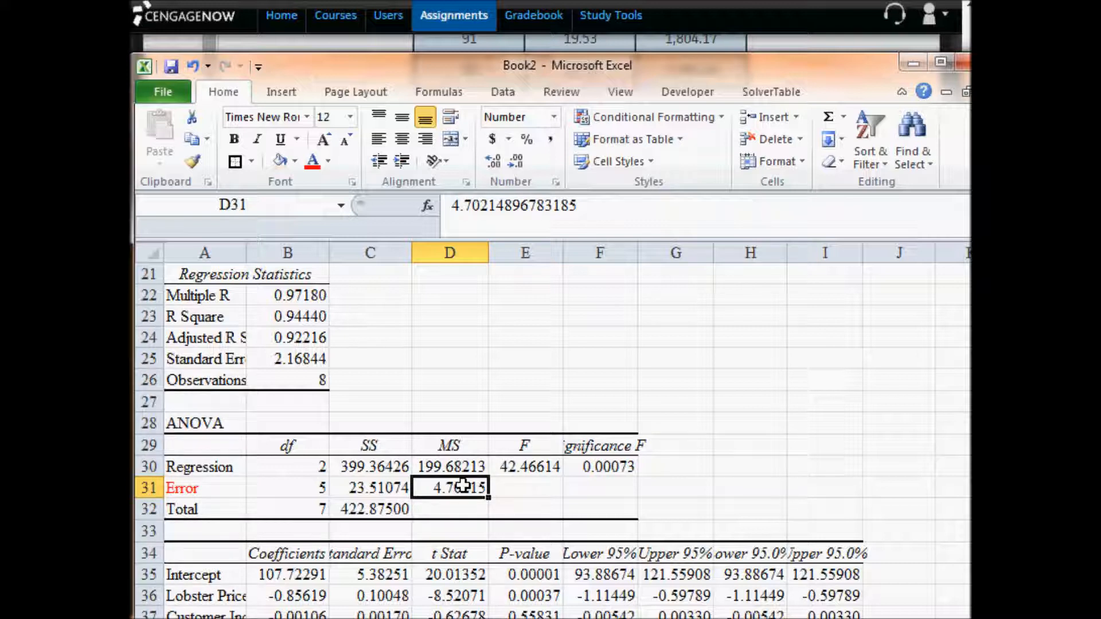
{"action": "left_click", "coordinate": [774, 458]}
{"action": "type", "text": "="}
{"action": "key", "text": "Left"}
{"action": "key", "text": "Left"}
{"action": "key", "text": "Left"}
{"action": "key", "text": "Left"}
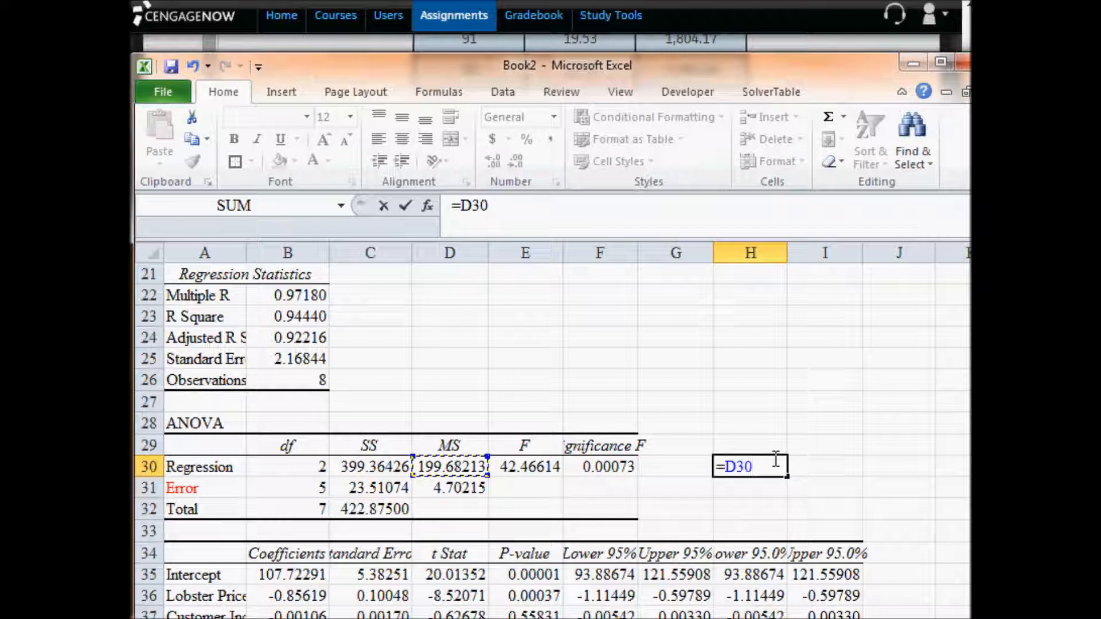
{"action": "type", "text": "/"}
{"action": "key", "text": "Left"}
{"action": "key", "text": "Left"}
{"action": "key", "text": "Left"}
{"action": "key", "text": "Left"}
{"action": "key", "text": "Down"}
{"action": "key", "text": "Return"}
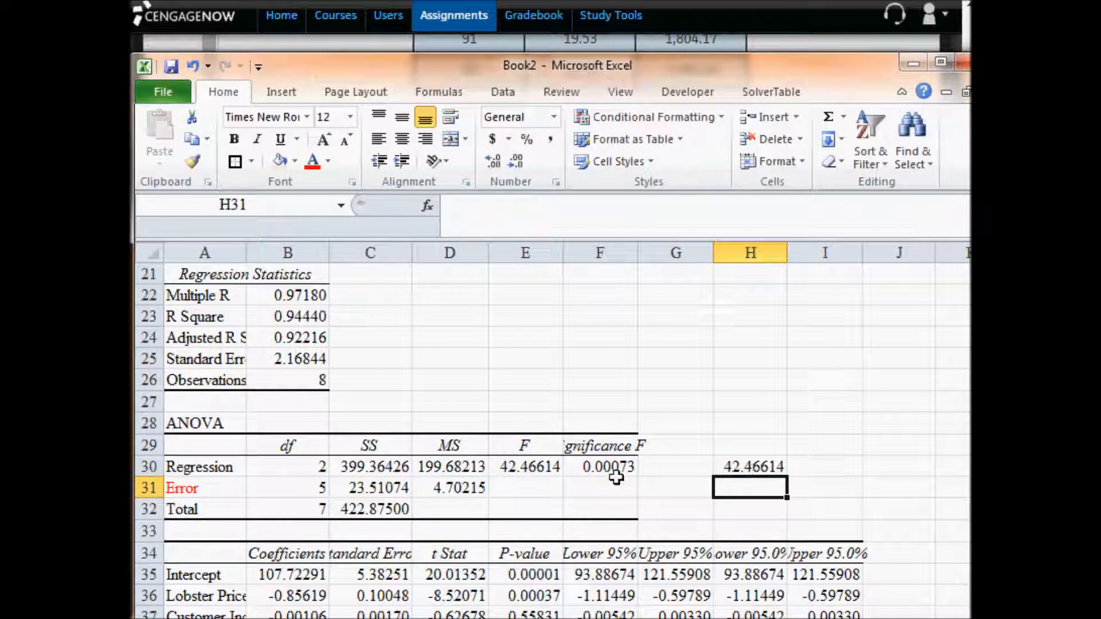
- Compare the calculated mean square ratio in H30 with the regression's F statistic in E30
{"action": "left_click", "coordinate": [521, 467]}
{"action": "left_click", "coordinate": [772, 461]}
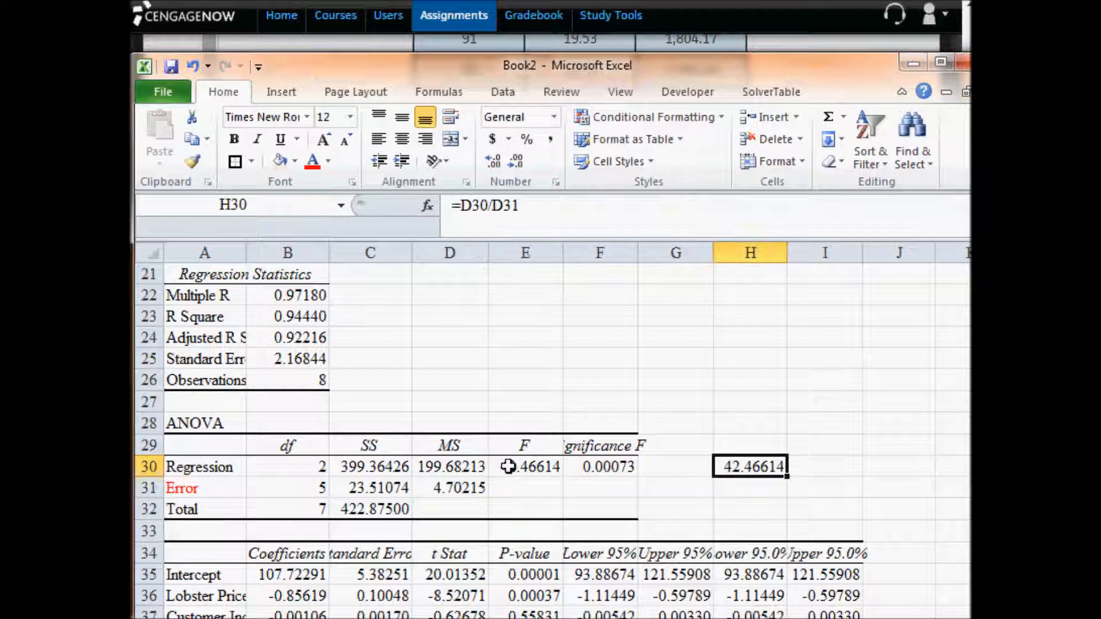
{"action": "left_click", "coordinate": [521, 467]}
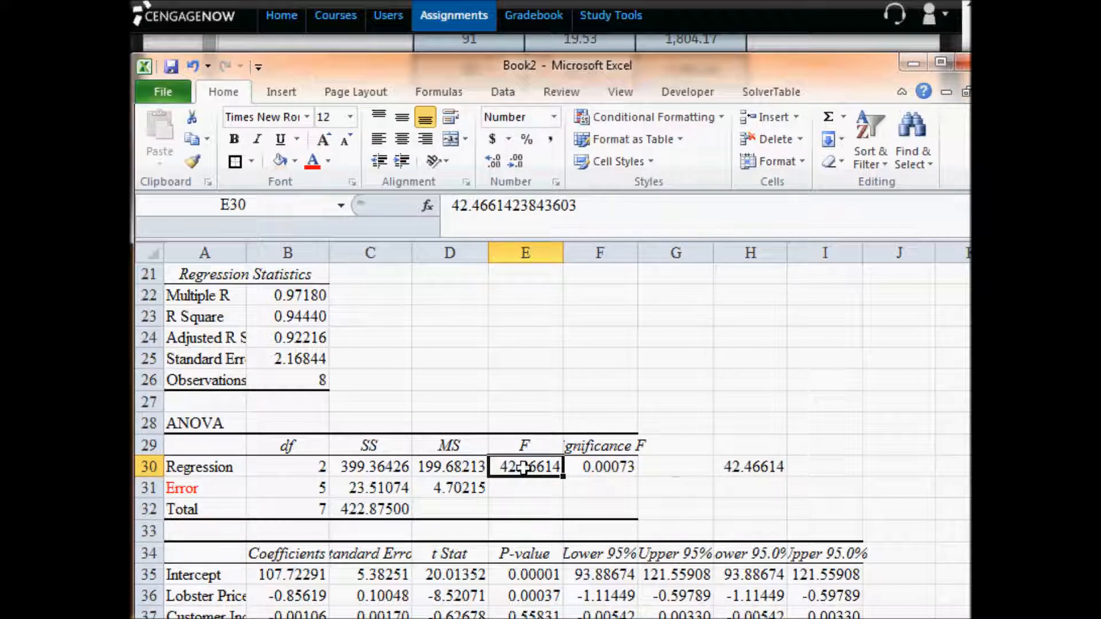
- Examine the individual t statistics for Lobster Price and Customer Income in D36:D37
{"action": "left_click", "coordinate": [462, 597]}
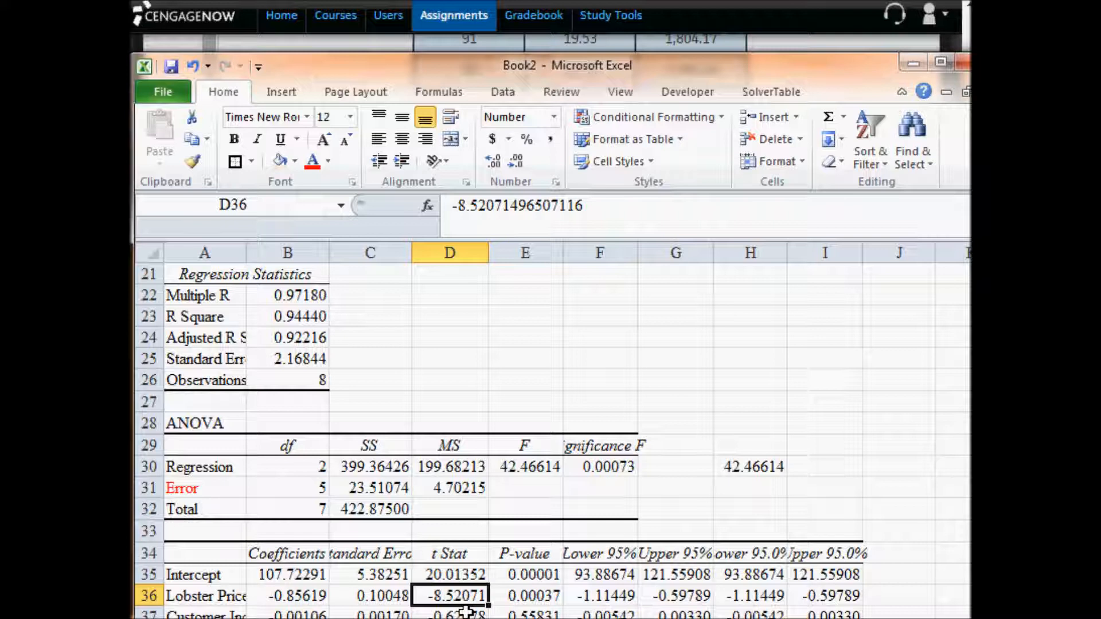
{"action": "left_click_drag", "start_coordinate": [427, 597], "coordinate": [453, 617]}
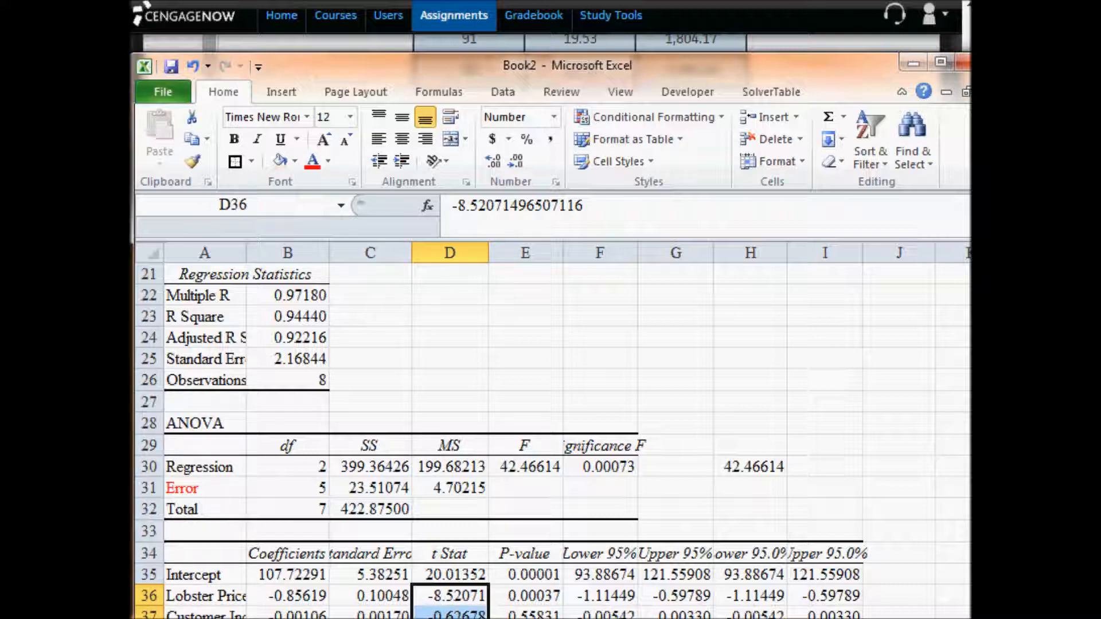
{"action": "left_click", "coordinate": [453, 600]}
{"action": "left_click_drag", "start_coordinate": [453, 602], "coordinate": [453, 552]}
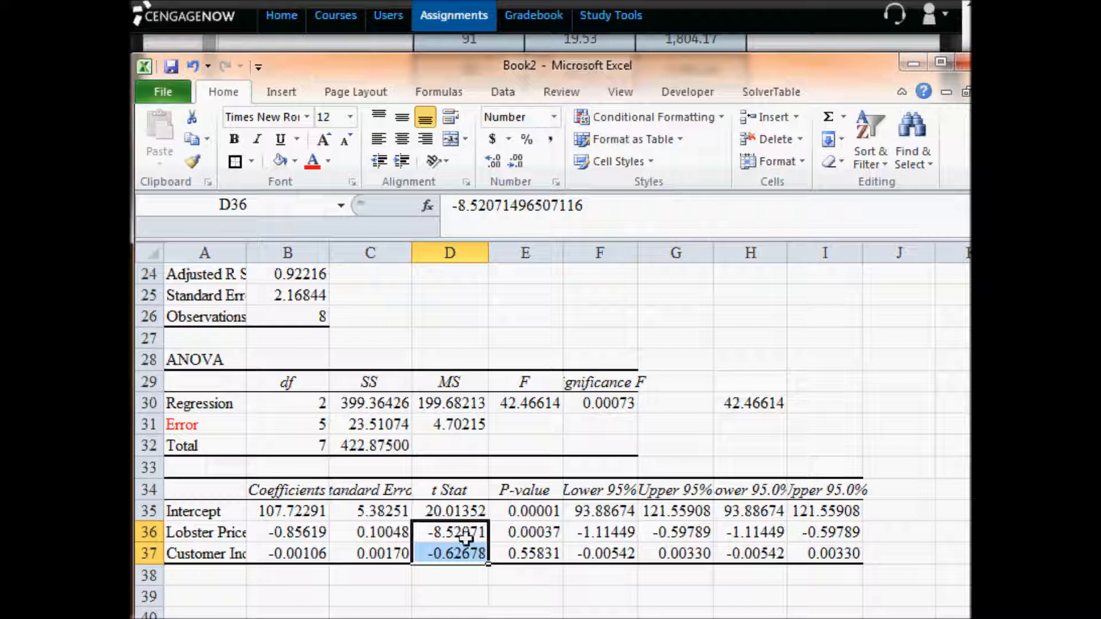
{"action": "left_click_drag", "start_coordinate": [458, 533], "coordinate": [456, 557]}
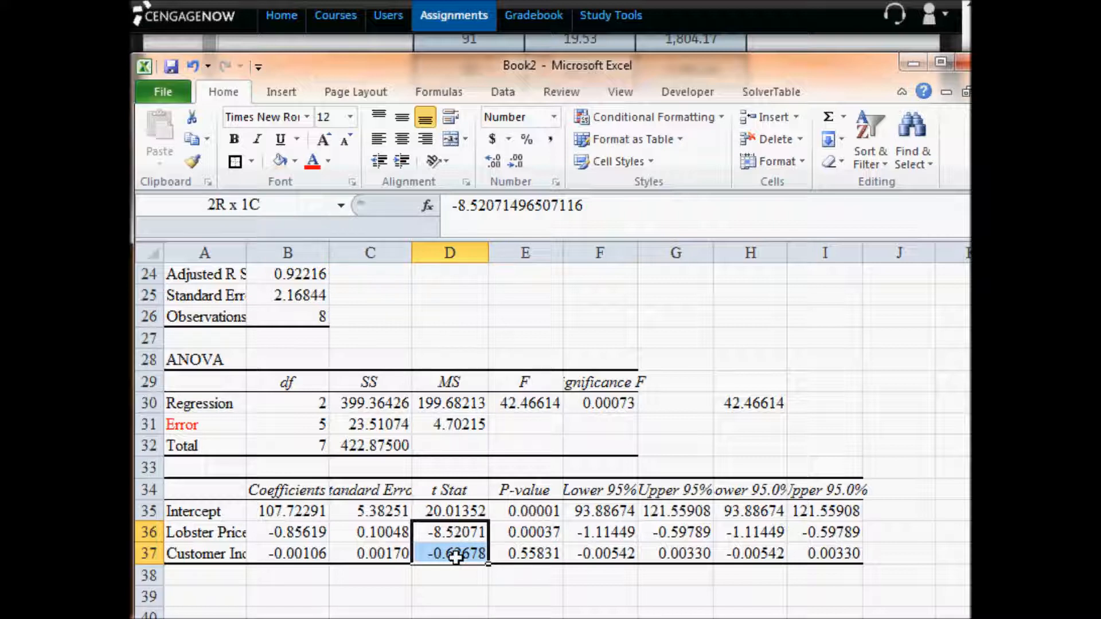
{"action": "mouse_move", "coordinate": [456, 556]}
{"action": "left_mouse_down"}
{"action": "mouse_move", "coordinate": [450, 531]}
{"action": "mouse_move", "coordinate": [459, 557]}
{"action": "left_mouse_up"}
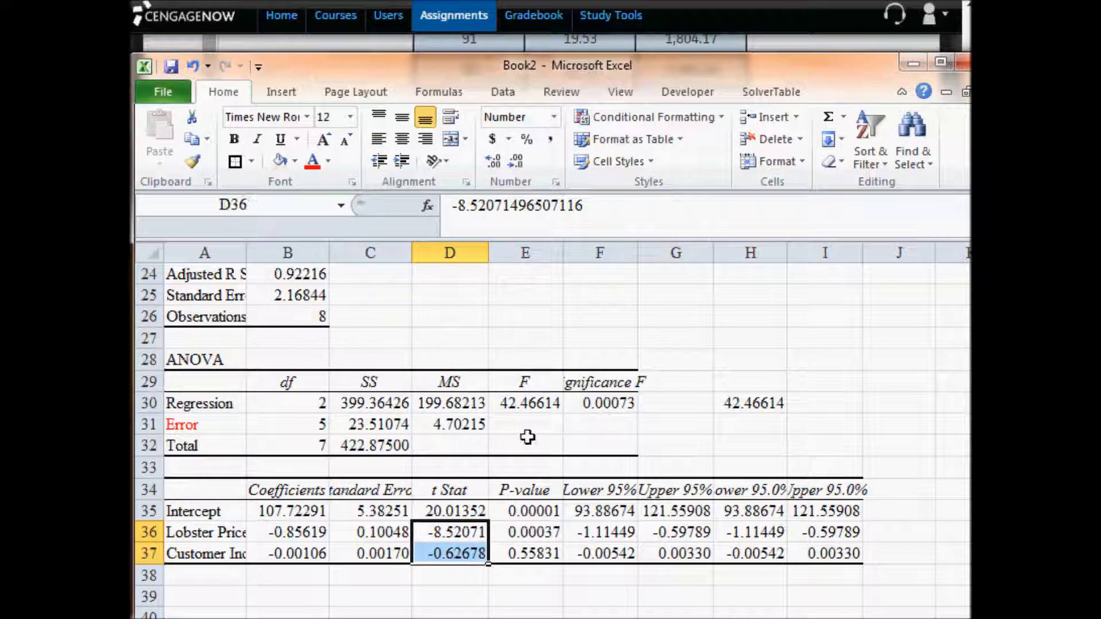
- Contrast the overall F statistic in E30 with the separate t statistics of the two explanatory variables in D36:D37
{"action": "left_click", "coordinate": [541, 405]}
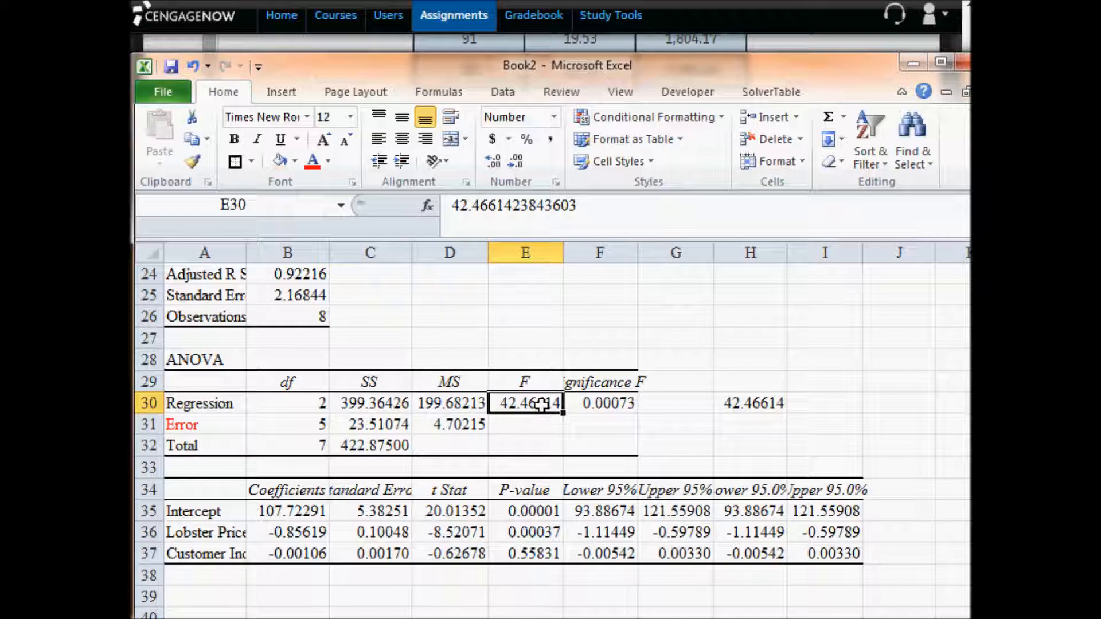
{"action": "left_click", "coordinate": [463, 555]}
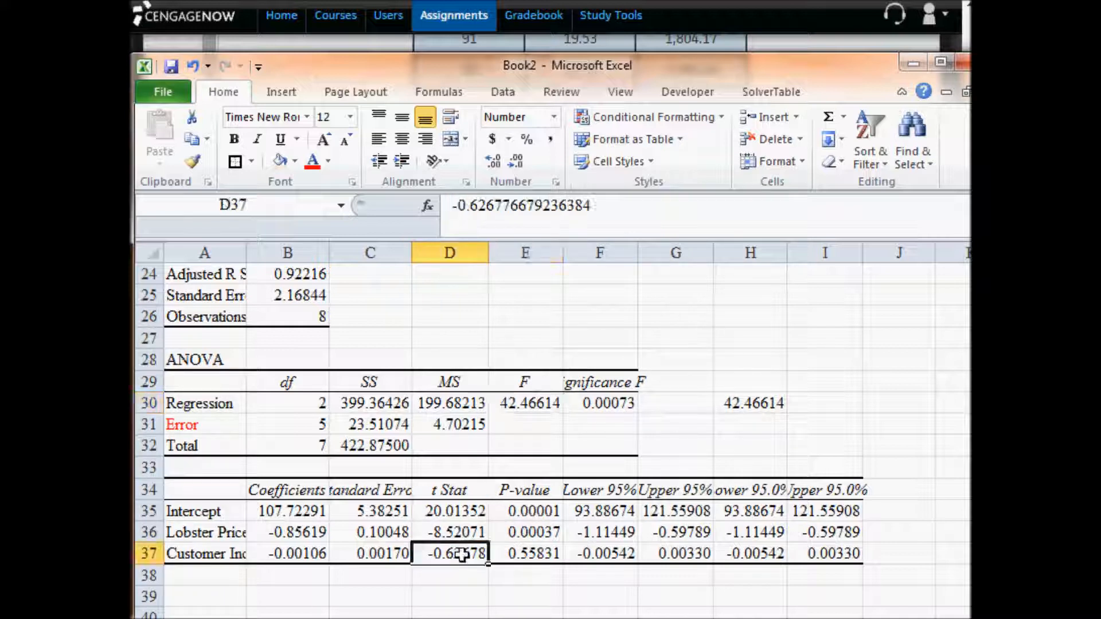
{"action": "left_click", "coordinate": [462, 529]}
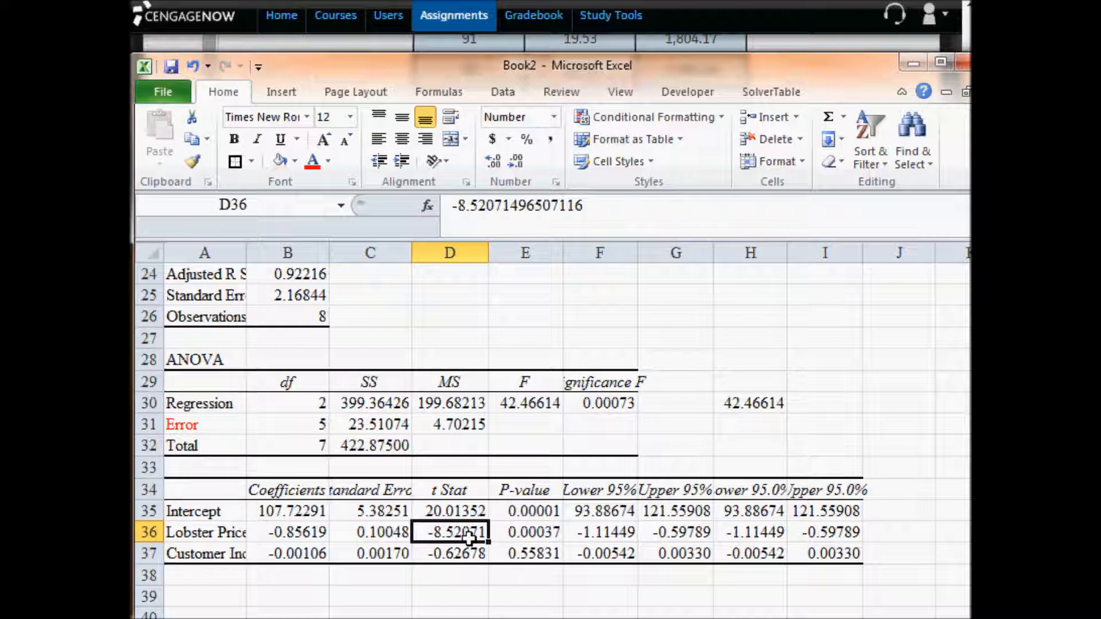
{"action": "left_click_drag", "start_coordinate": [469, 538], "coordinate": [472, 549]}
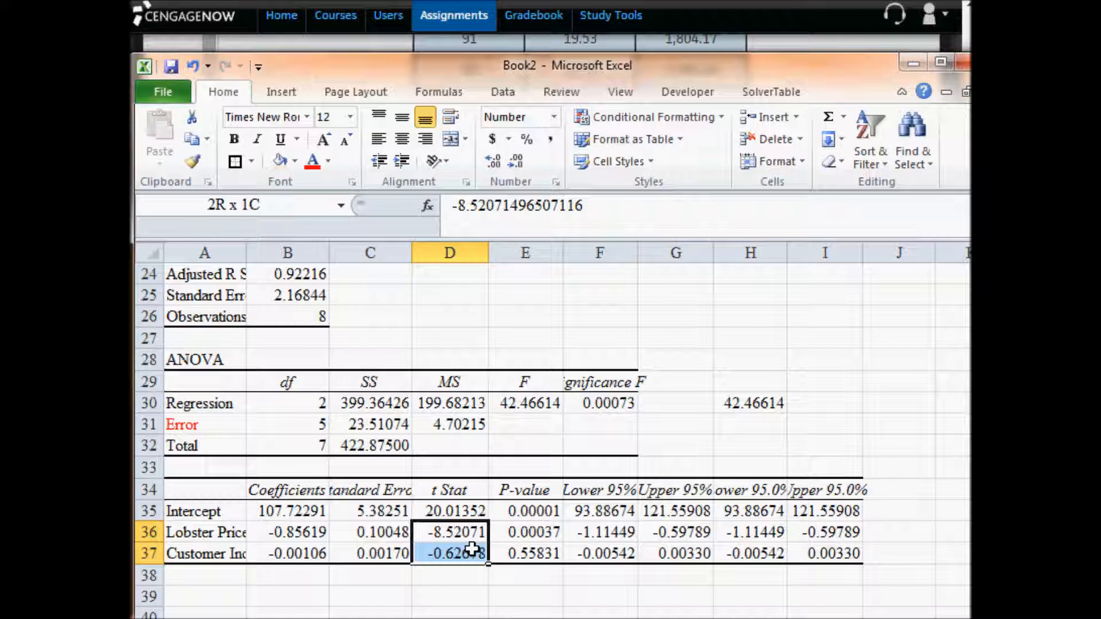
{"action": "mouse_move", "coordinate": [472, 549]}
{"action": "left_mouse_down"}
{"action": "mouse_move", "coordinate": [465, 535]}
{"action": "mouse_move", "coordinate": [466, 554]}
{"action": "left_mouse_up"}
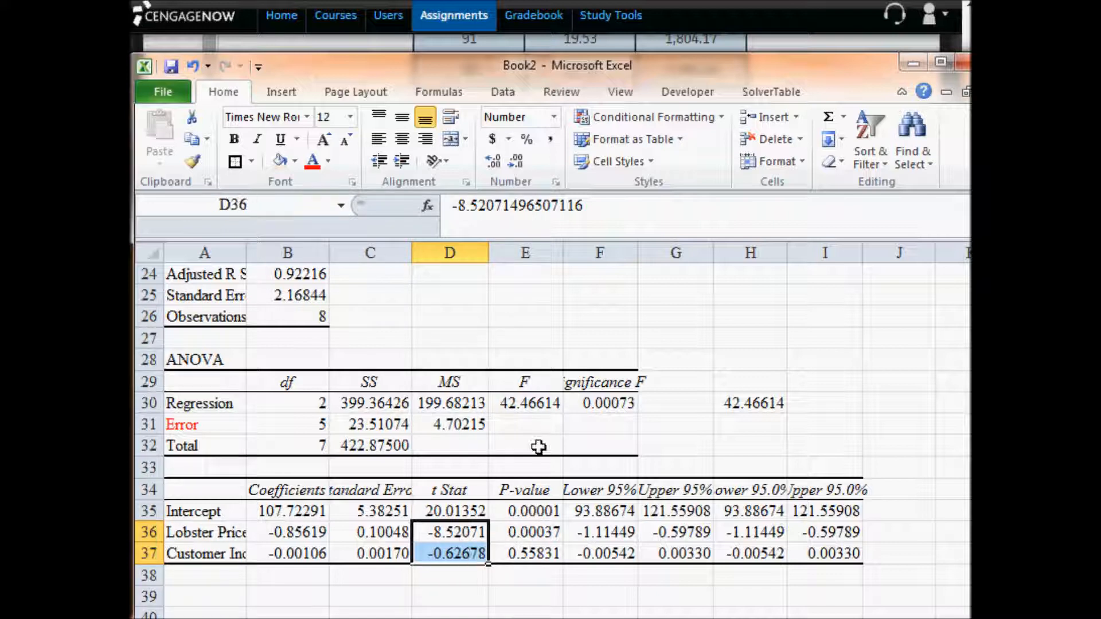
{"action": "left_click", "coordinate": [534, 404]}
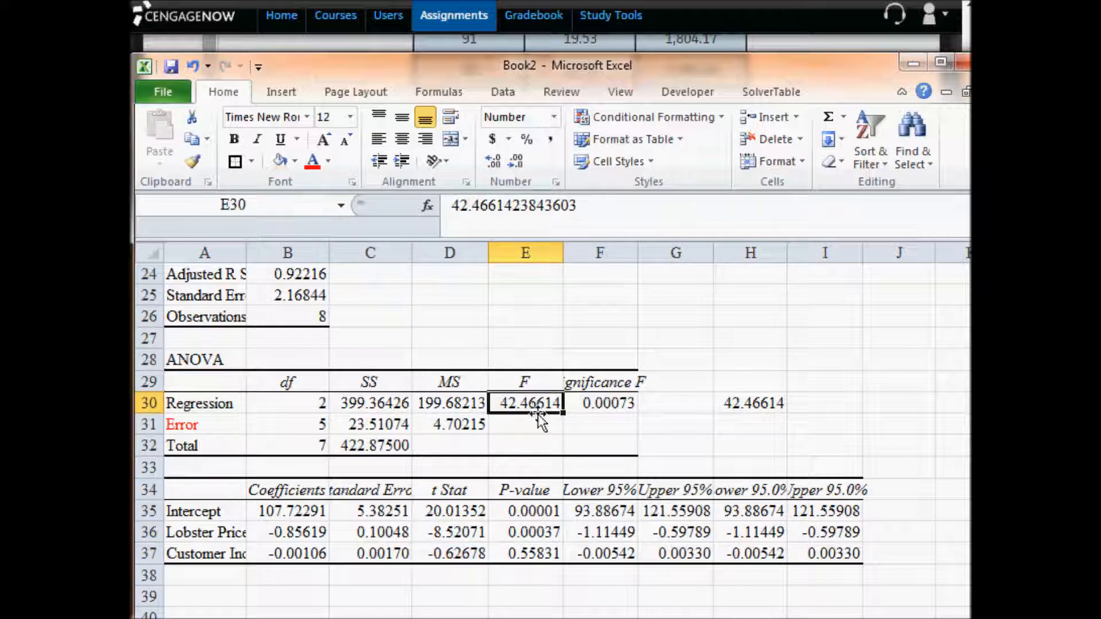
- Clear the mean square ratio formula from H30
{"action": "left_click", "coordinate": [727, 401]}
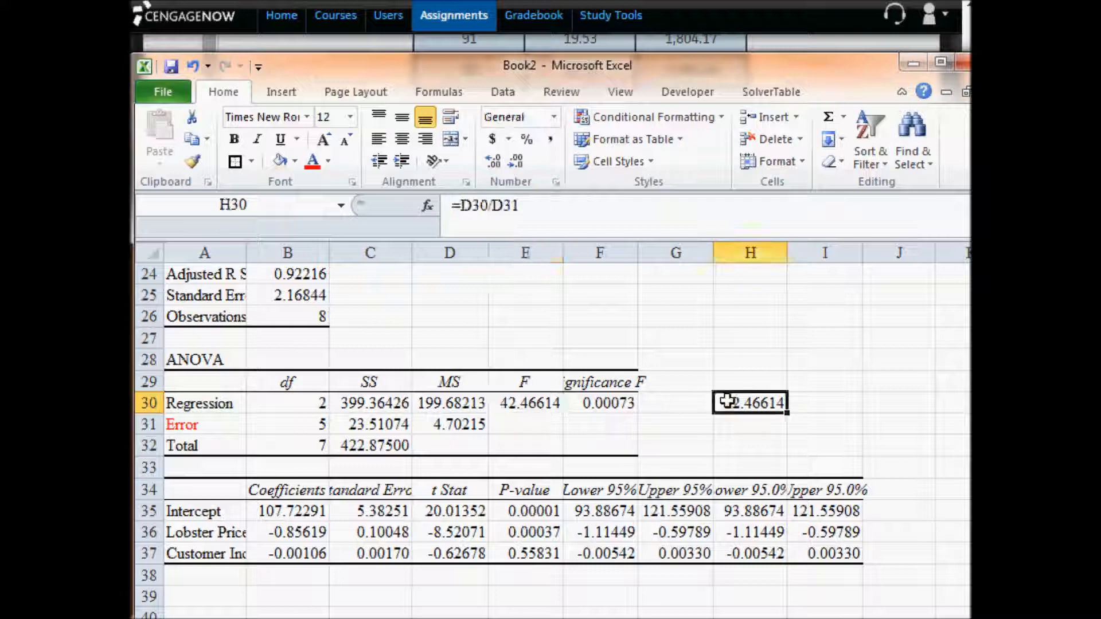
{"action": "key", "text": "Delete"}
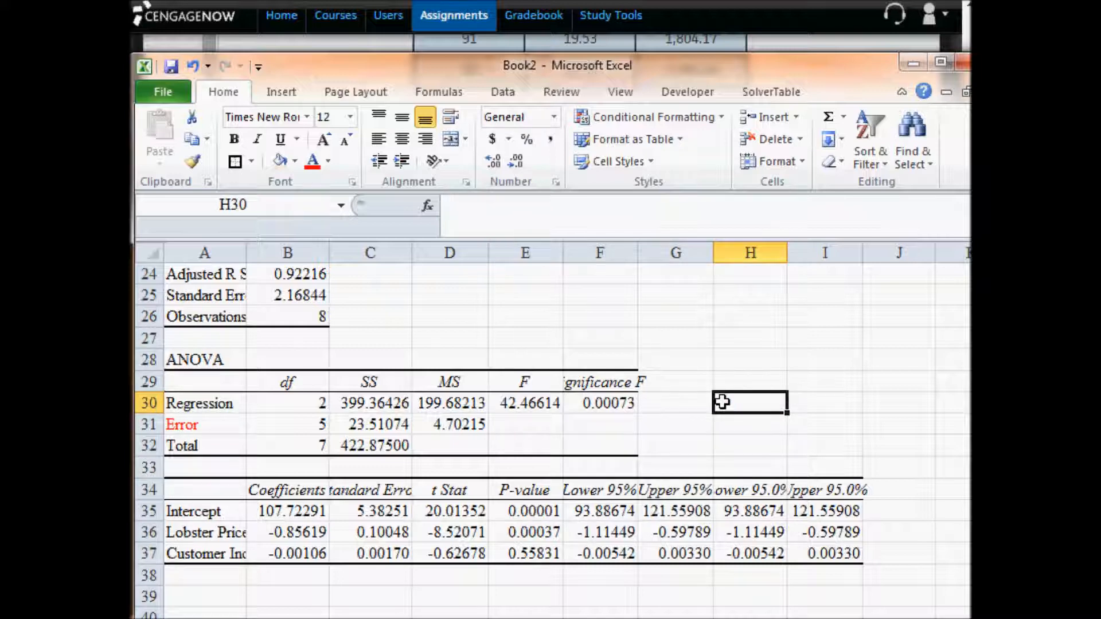
- Copy the F statistic 42.46614 from E30 into the Regression row's F answer in CengageNOW
{"action": "scroll", "coordinate": [722, 402], "scroll_direction": "up", "scroll_amount": 2}
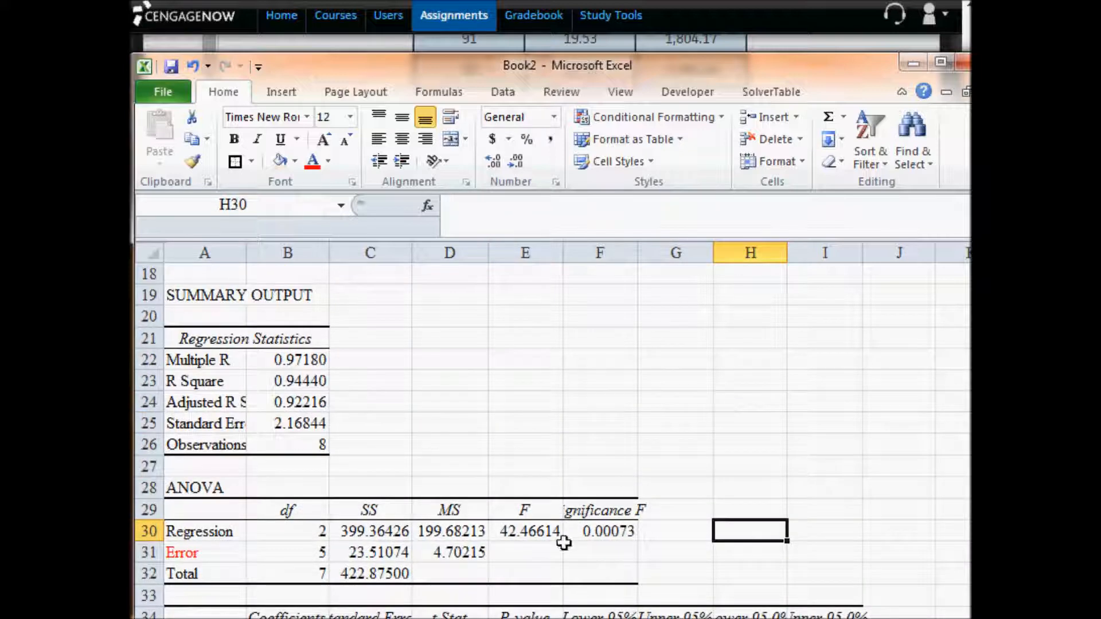
{"action": "left_click", "coordinate": [526, 535]}
{"action": "key", "text": "ctrl+c"}
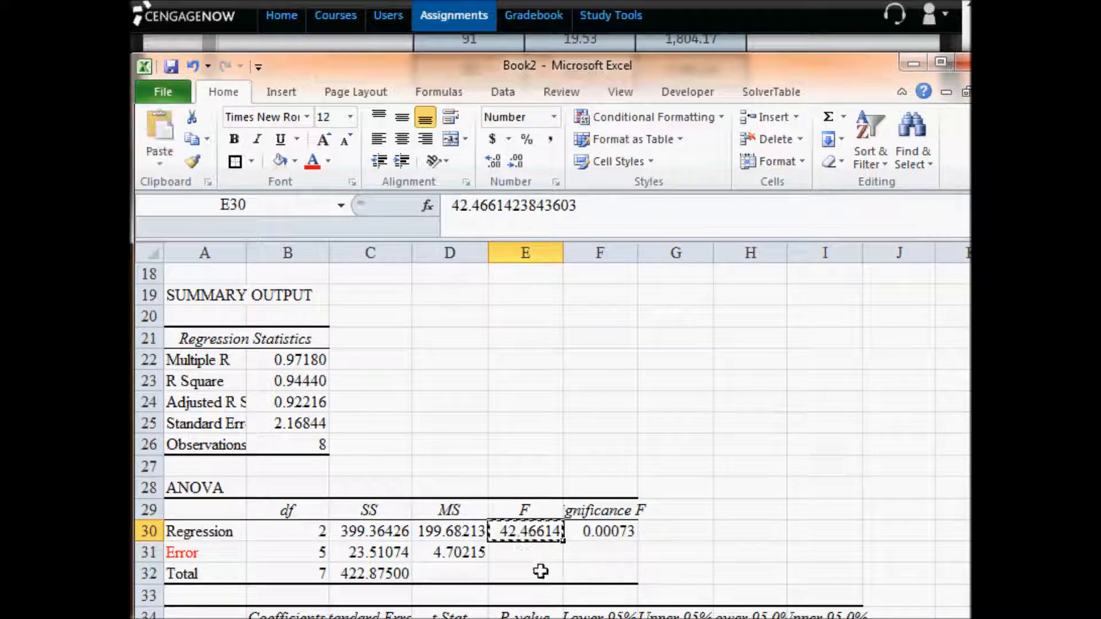
{"action": "key", "text": "alt+Tab"}
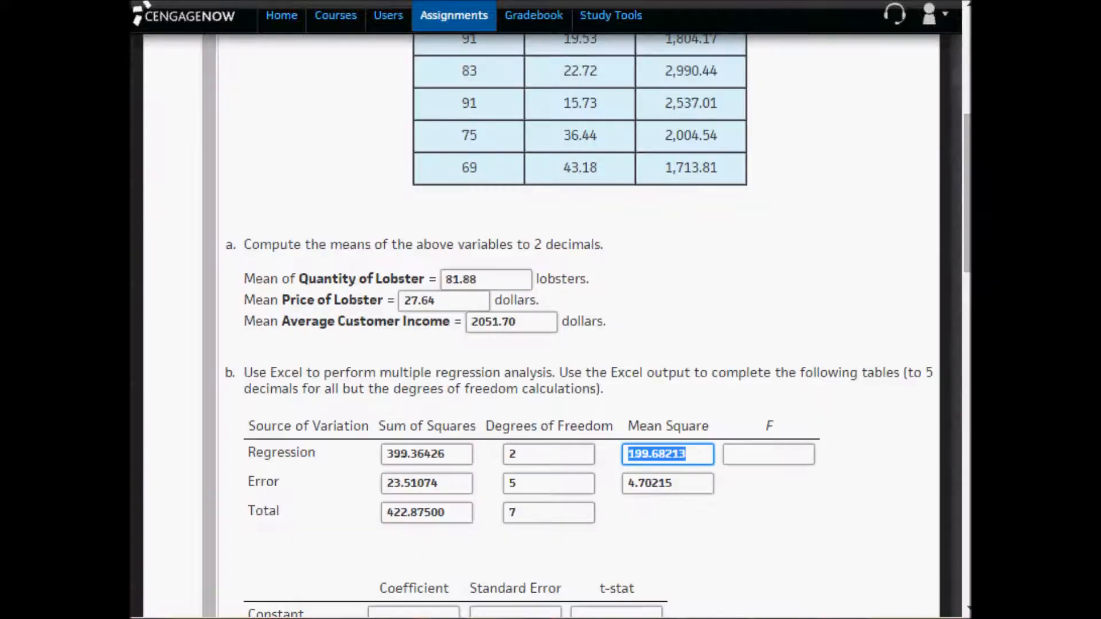
{"action": "left_click", "coordinate": [761, 456]}
{"action": "key", "text": "ctrl+v"}
{"action": "left_click", "coordinate": [912, 472]}
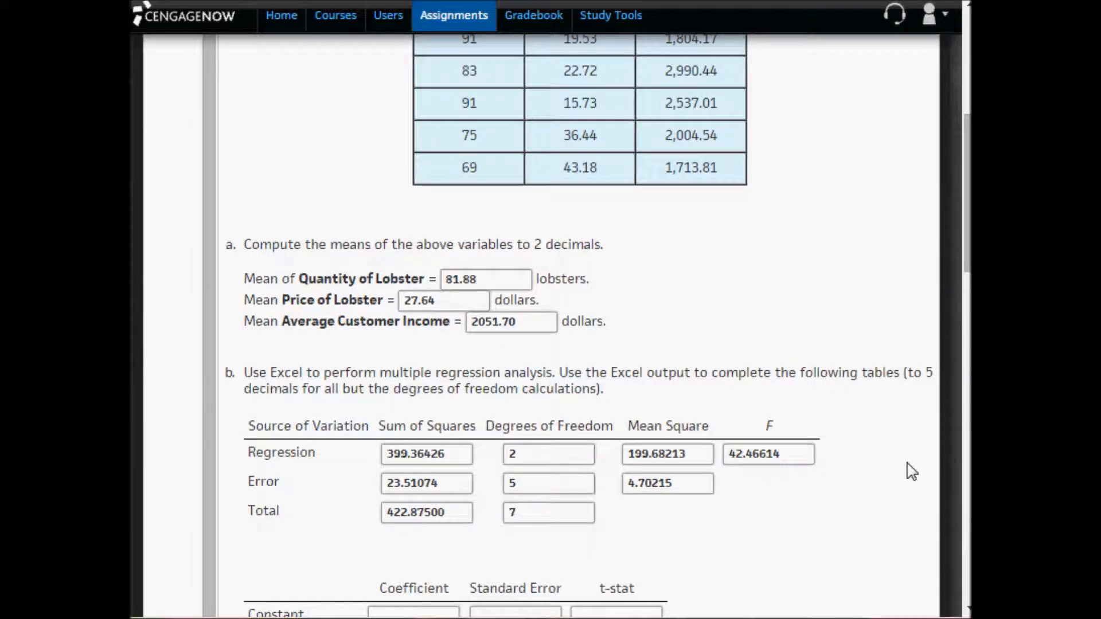
- Examine the empty Coefficient answers for Constant, Lobster Price and Customer Income in part b's second table
{"action": "scroll", "coordinate": [913, 472], "scroll_direction": "down", "scroll_amount": 2}
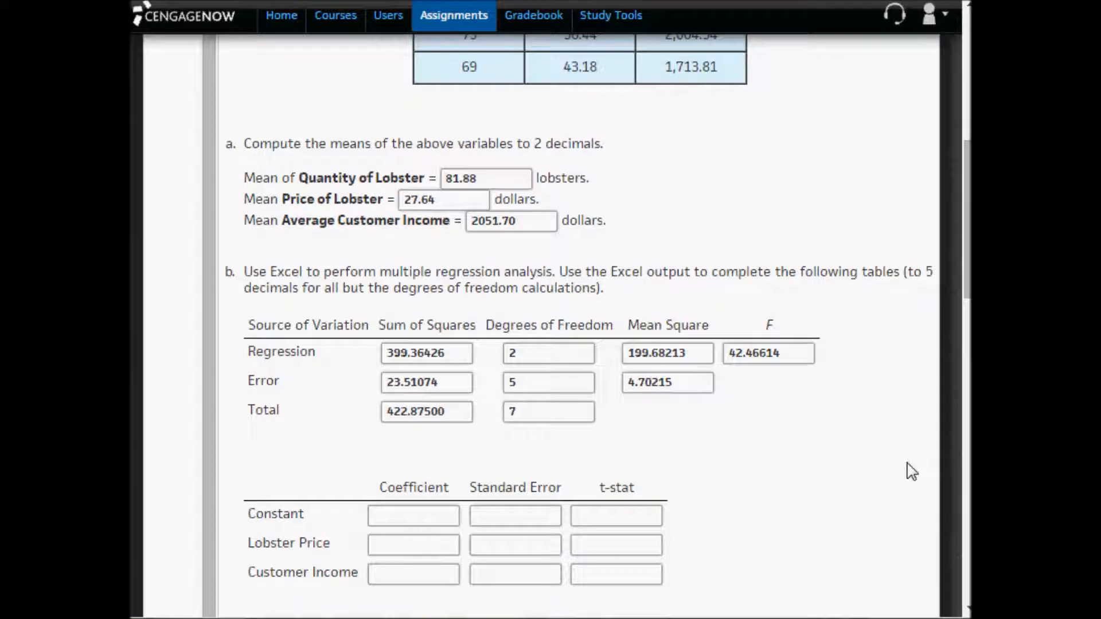
{"action": "scroll", "coordinate": [912, 472], "scroll_direction": "down", "scroll_amount": 2}
{"action": "left_click", "coordinate": [390, 414]}
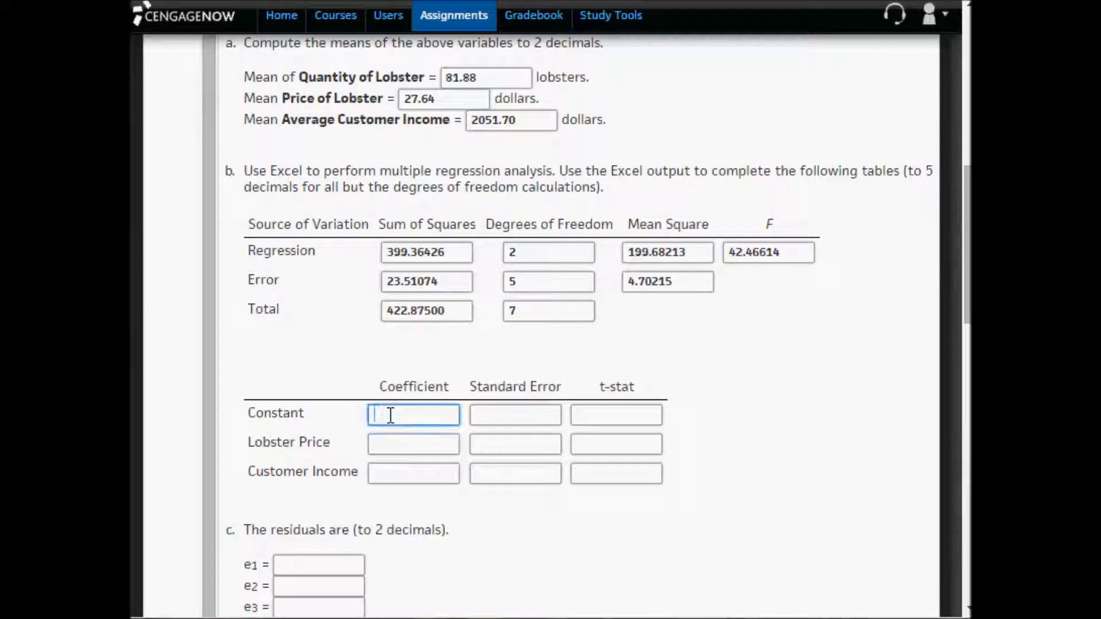
{"action": "left_click", "coordinate": [404, 446]}
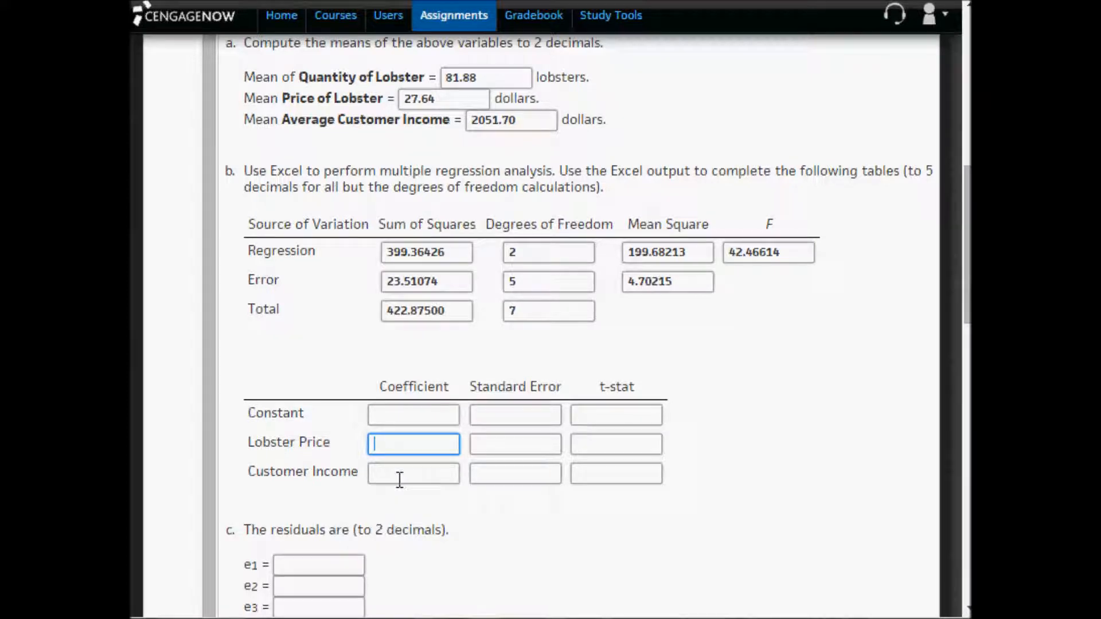
{"action": "left_click", "coordinate": [402, 472]}
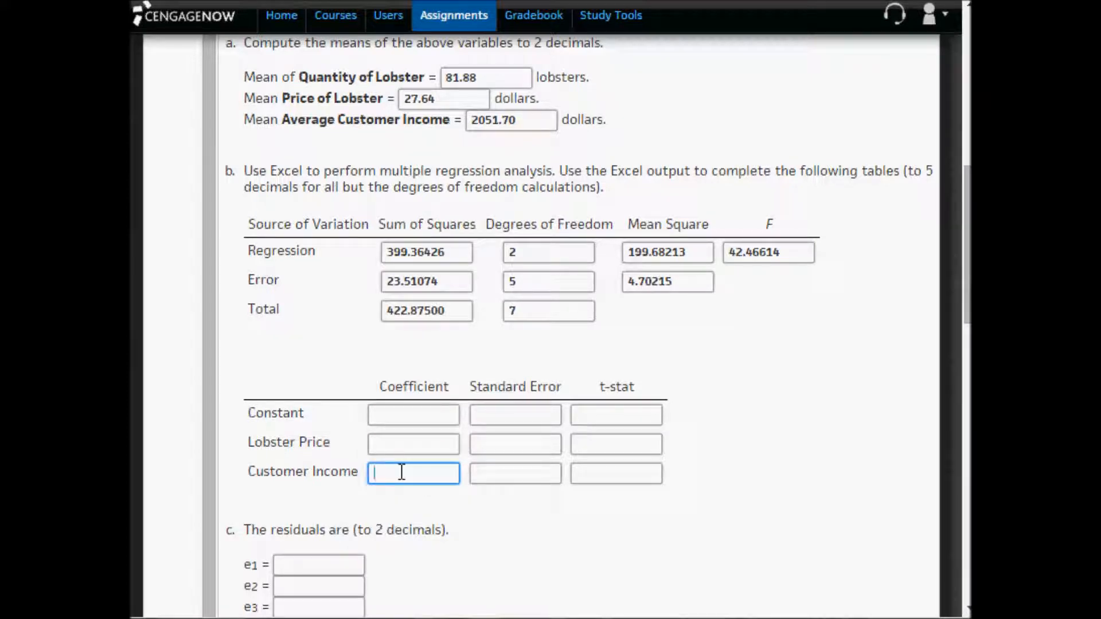
{"action": "left_click", "coordinate": [390, 417]}
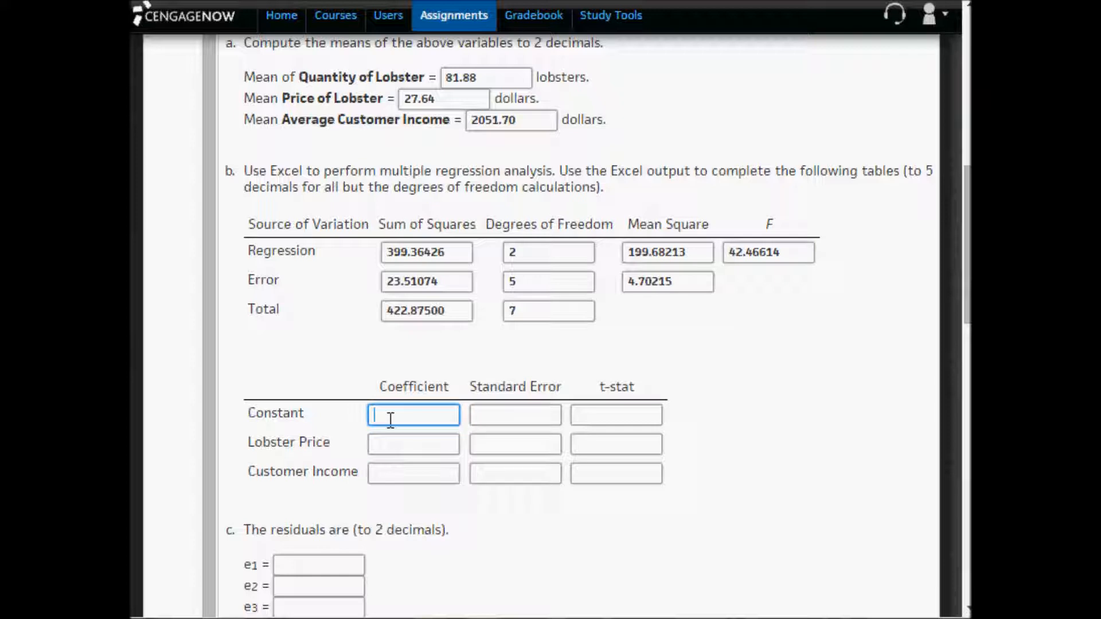
{"action": "left_click", "coordinate": [400, 451]}
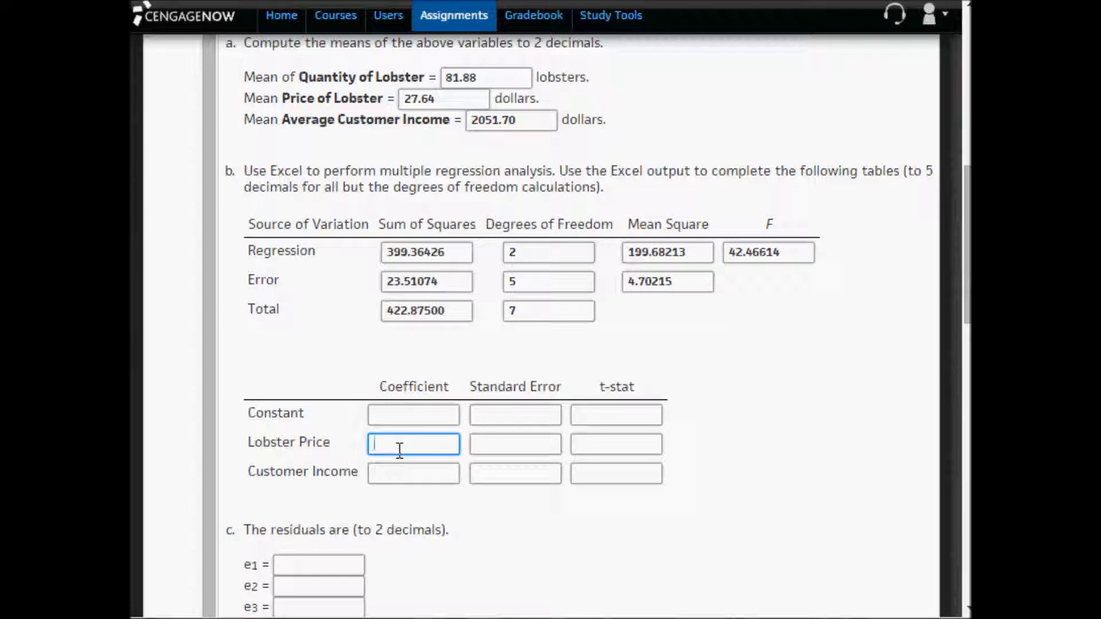
{"action": "left_click", "coordinate": [400, 470]}
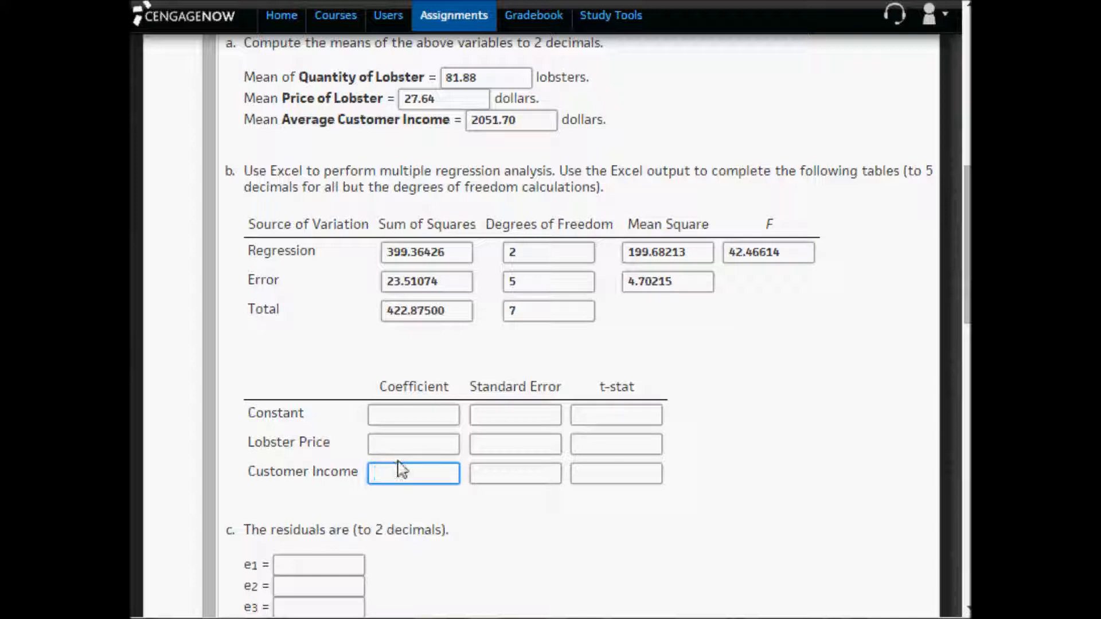
{"action": "left_click", "coordinate": [400, 414]}
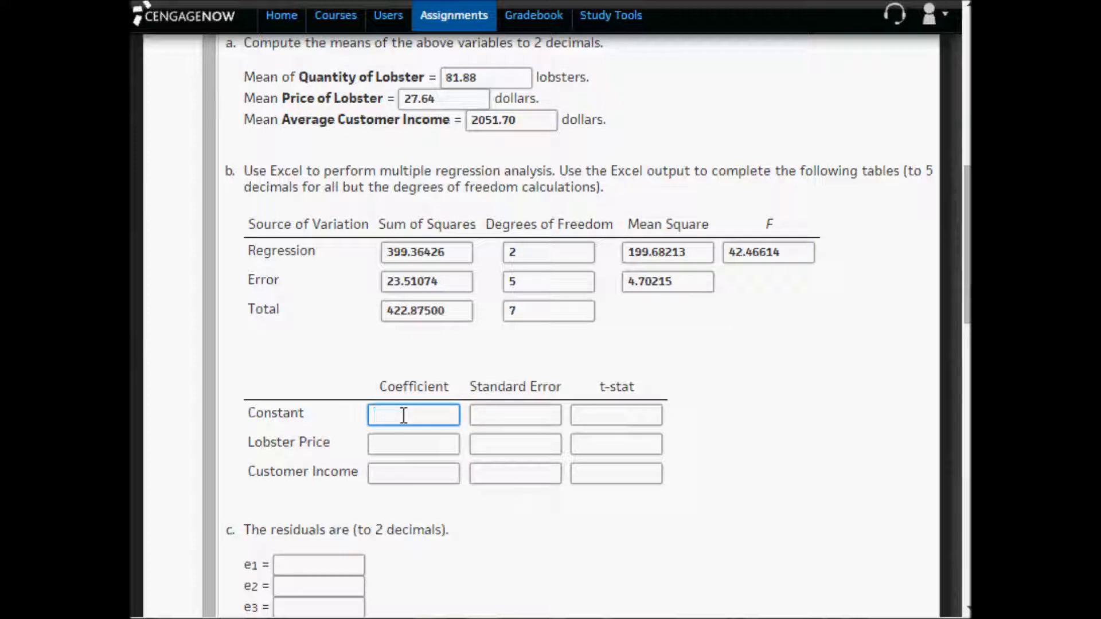
{"action": "left_click", "coordinate": [410, 447]}
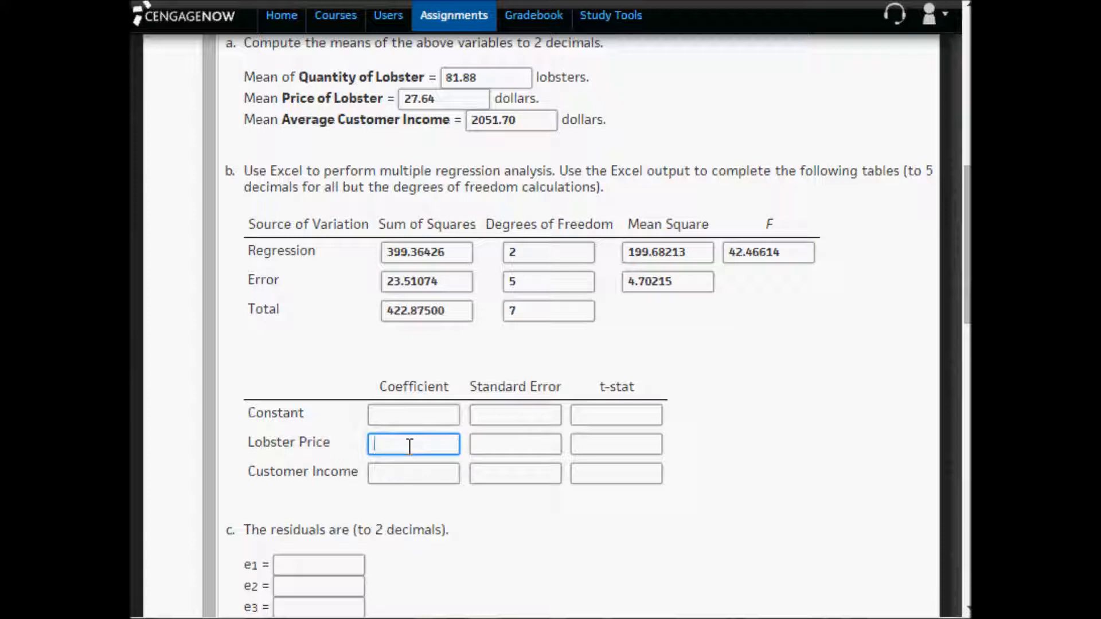
{"action": "left_click", "coordinate": [402, 472]}
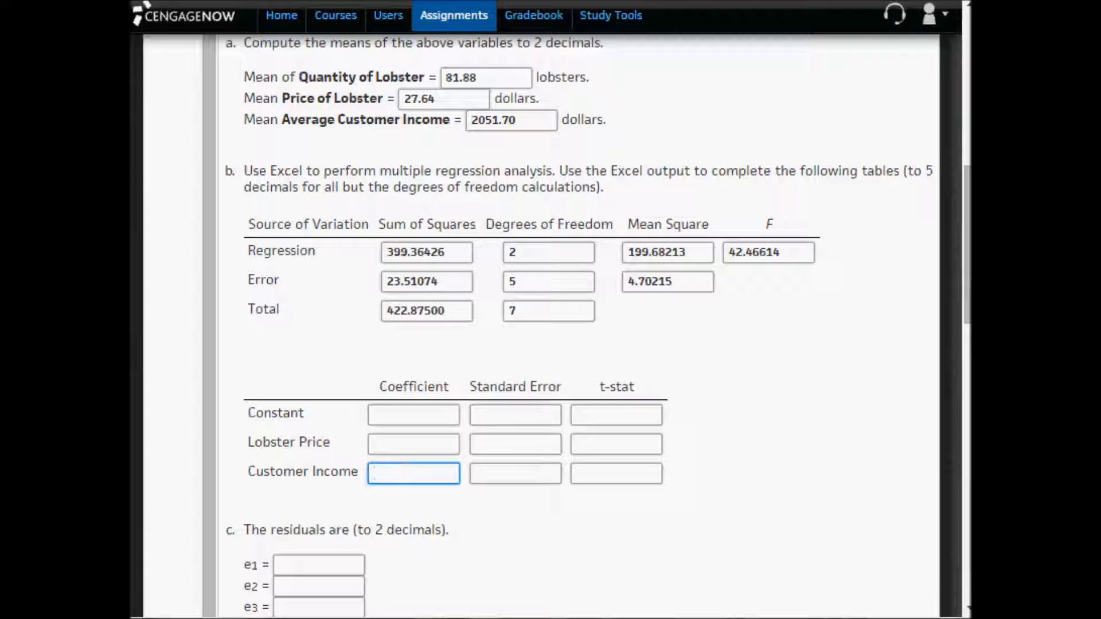
- Copy the intercept coefficient 107.72291 from B35 in Excel into the Constant row's Coefficient answer in CengageNOW
{"action": "key", "text": "alt+Tab"}
{"action": "scroll", "coordinate": [414, 580], "scroll_direction": "down", "scroll_amount": 2}
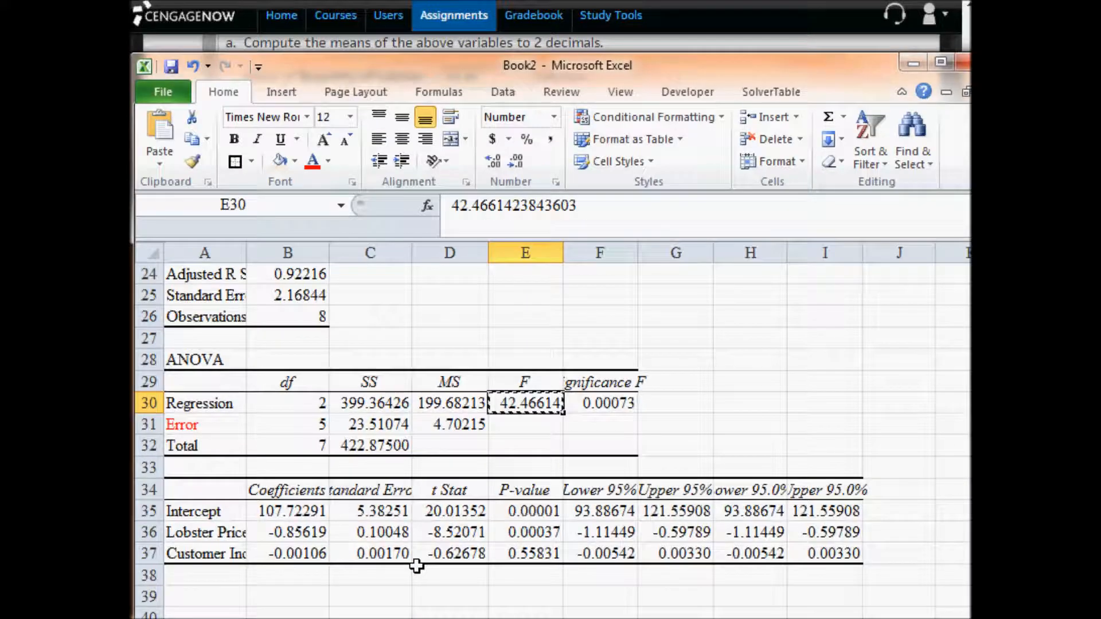
{"action": "left_click", "coordinate": [298, 512]}
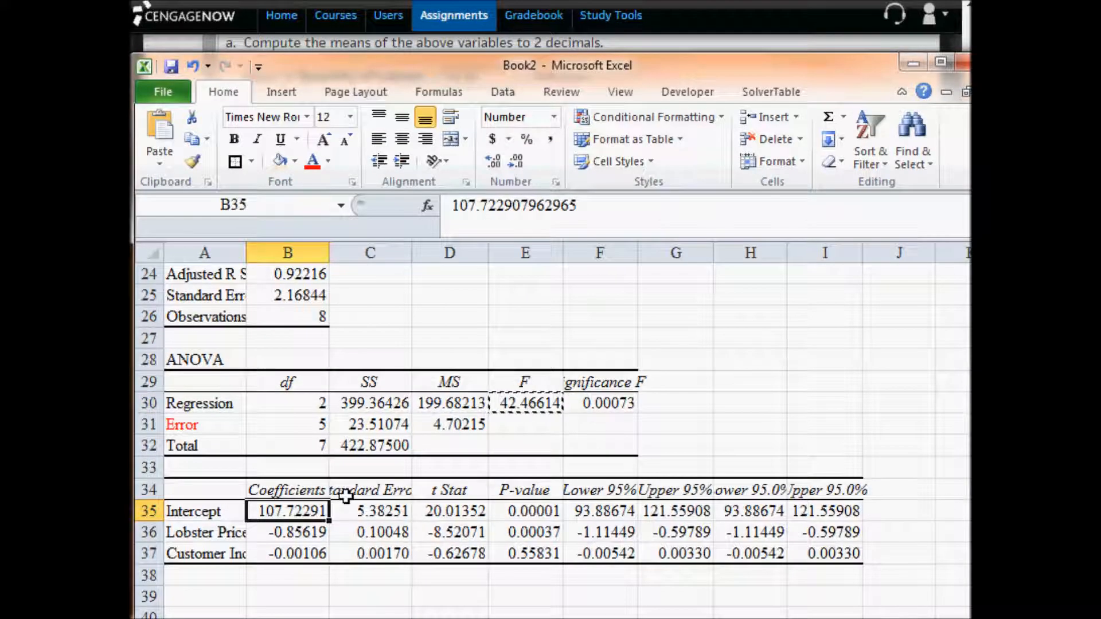
{"action": "key", "text": "ctrl+c"}
{"action": "left_click", "coordinate": [269, 1]}
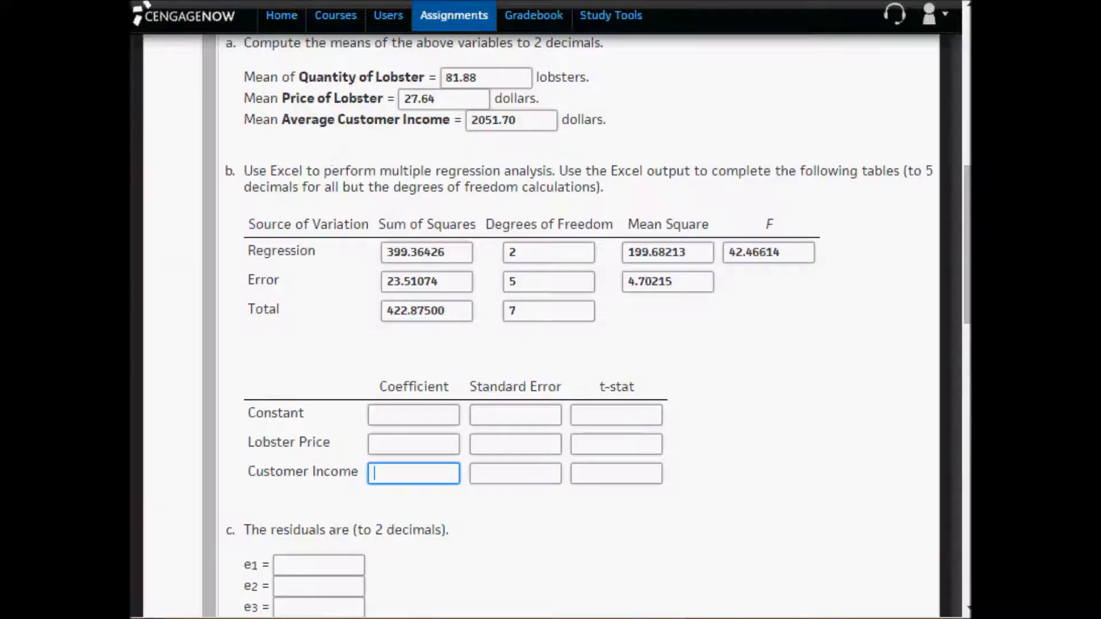
{"action": "left_click", "coordinate": [412, 413]}
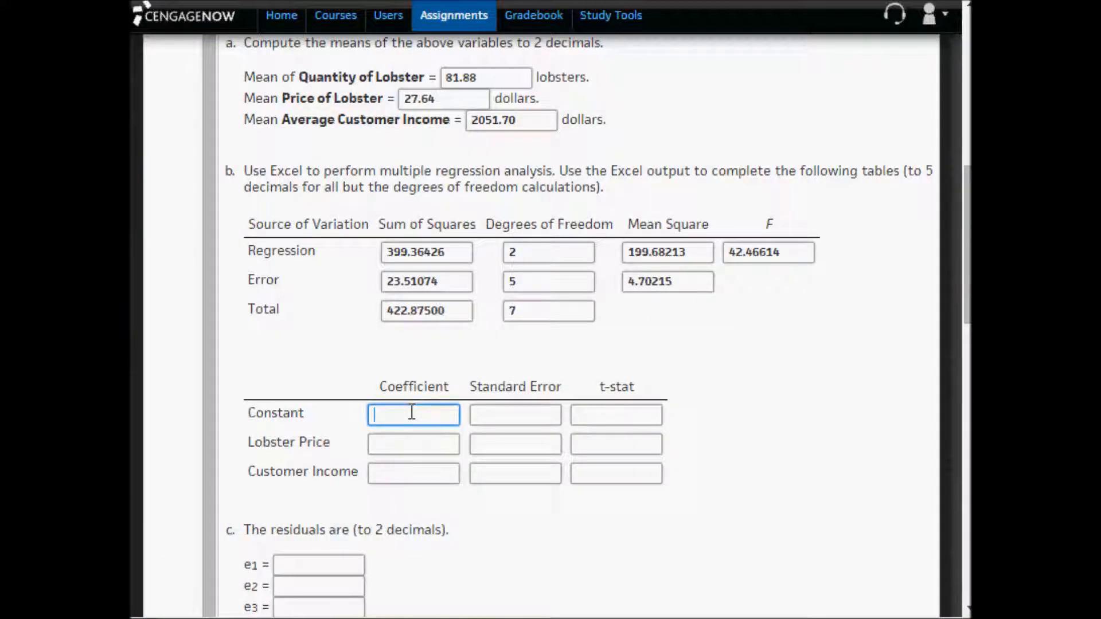
{"action": "key", "text": "ctrl+v"}
- Copy the Lobster Price coefficient -0.85619 from B36 in Excel into its Coefficient answer in CengageNOW
{"action": "key", "text": "alt+Tab"}
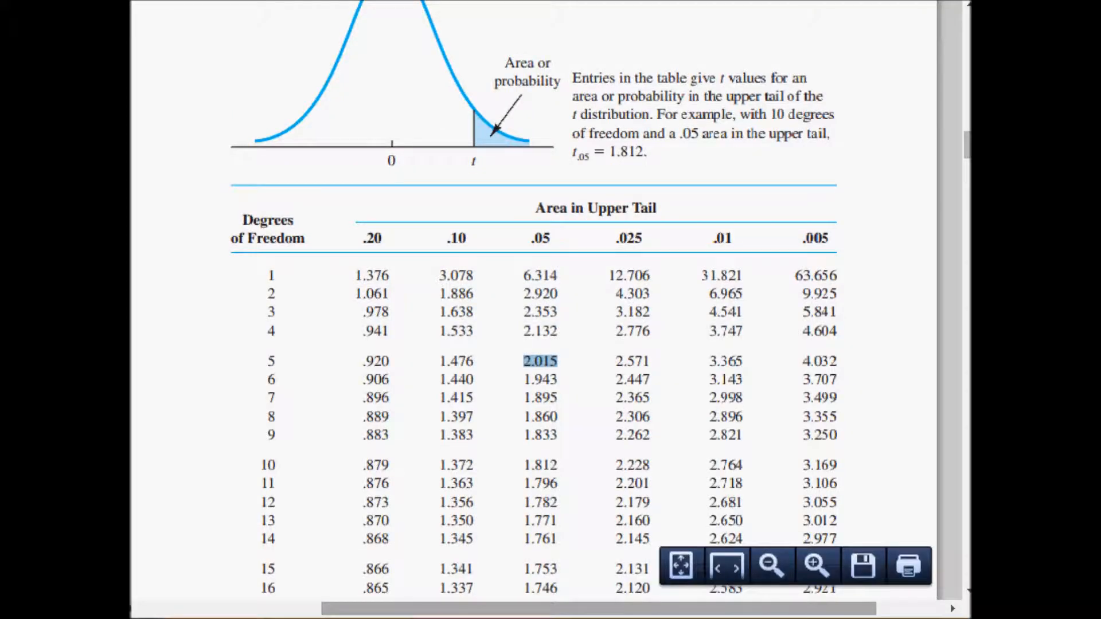
{"action": "key", "text": "alt+Tab"}
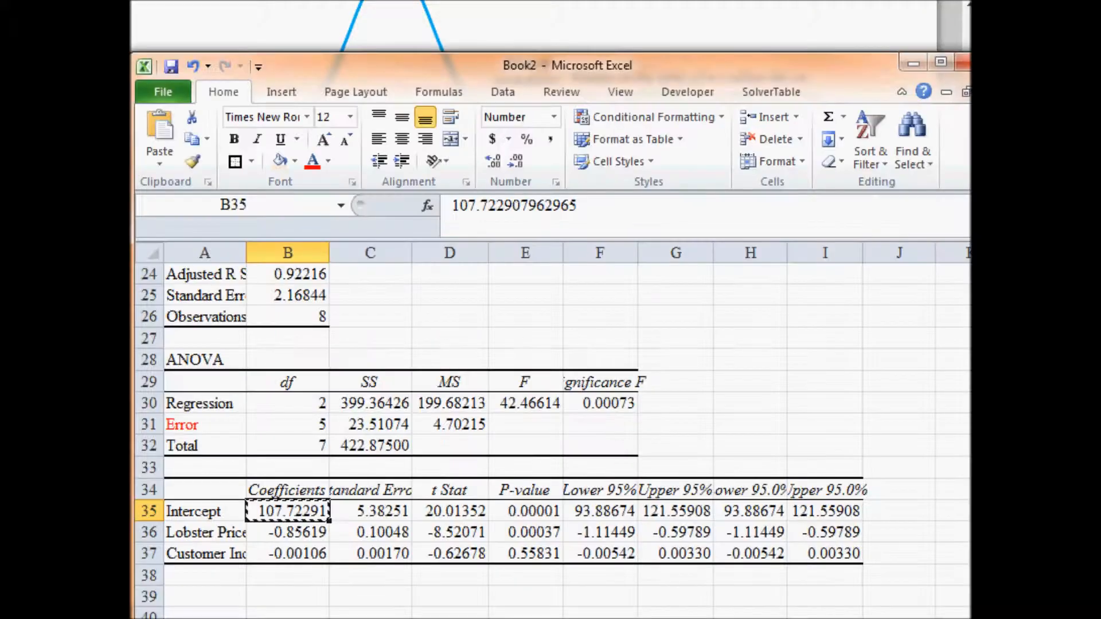
{"action": "left_click", "coordinate": [292, 534]}
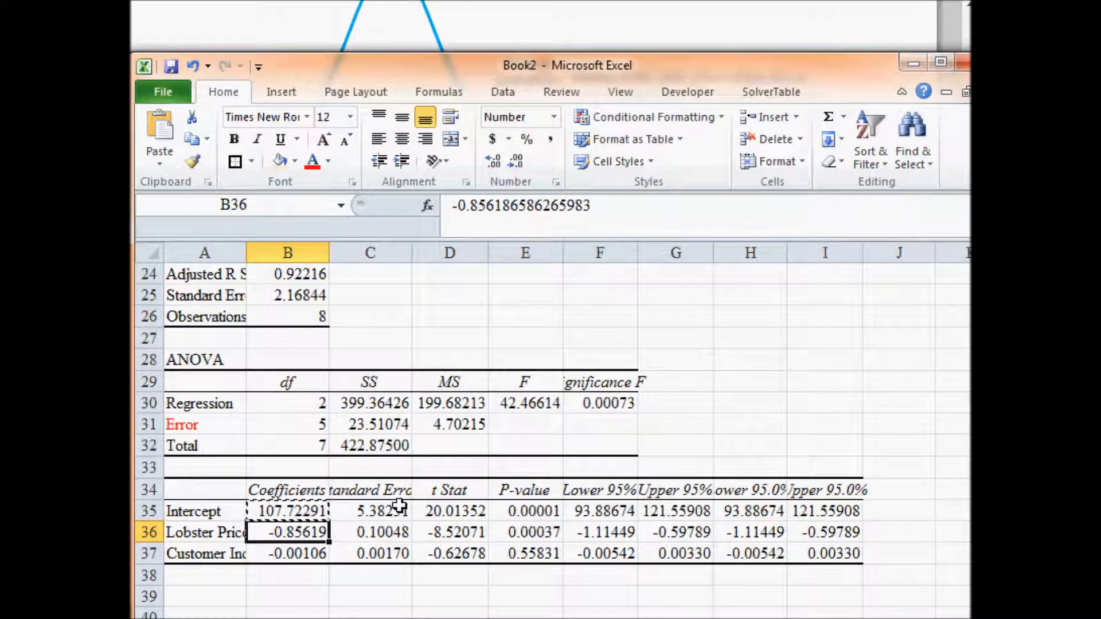
{"action": "key", "text": "ctrl+c"}
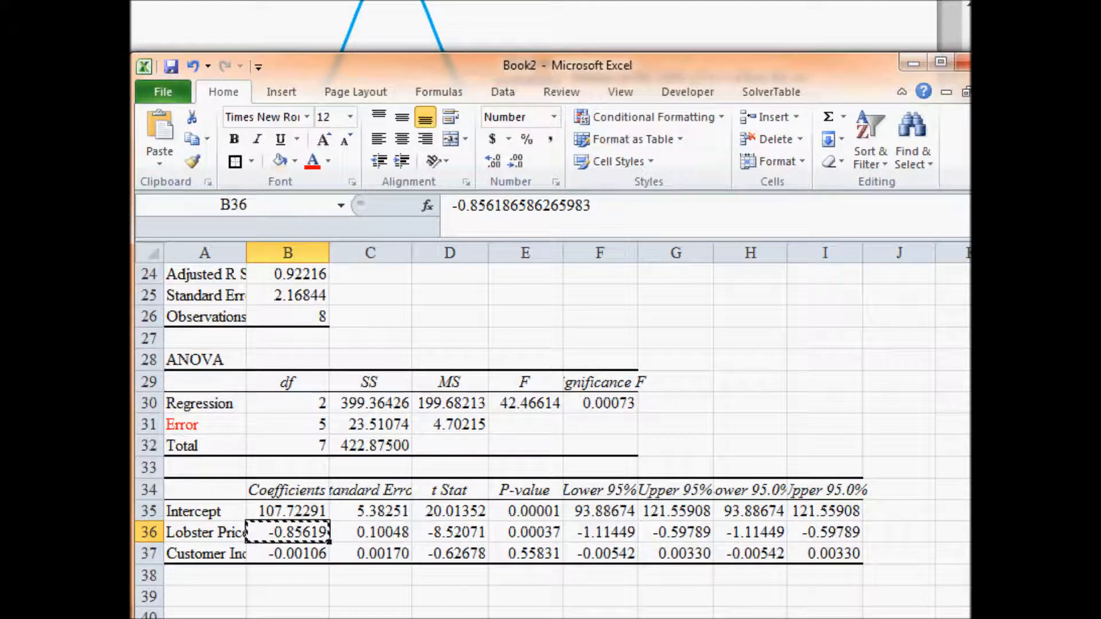
{"action": "key", "text": "alt+Tab"}
{"action": "left_click", "coordinate": [410, 443]}
{"action": "key", "text": "ctrl+v"}
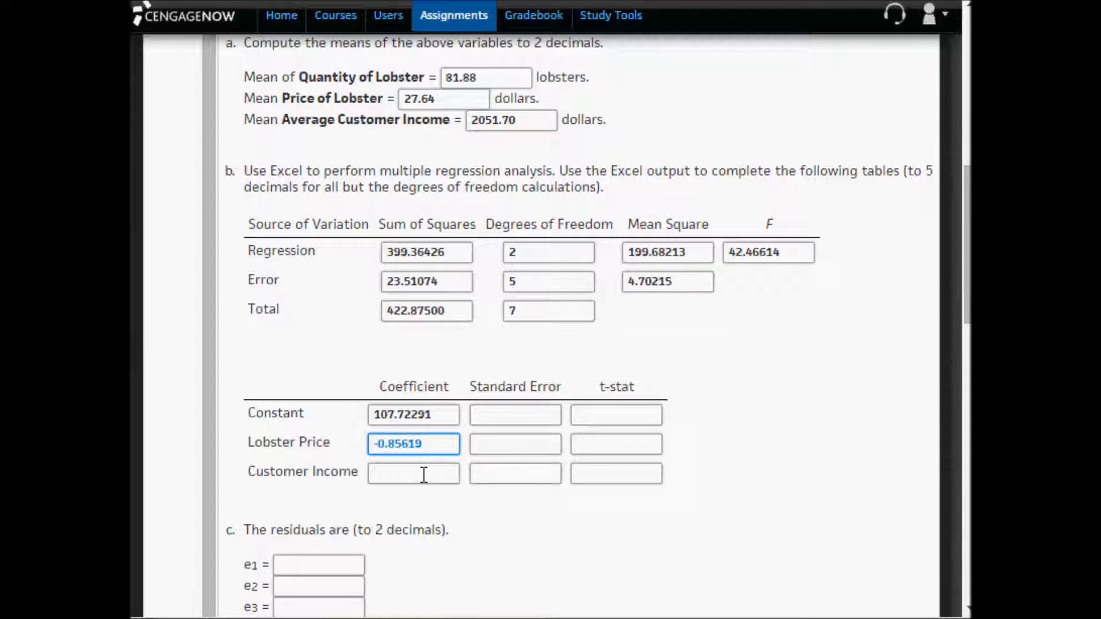
{"action": "left_click_drag", "start_coordinate": [438, 445], "coordinate": [350, 451]}
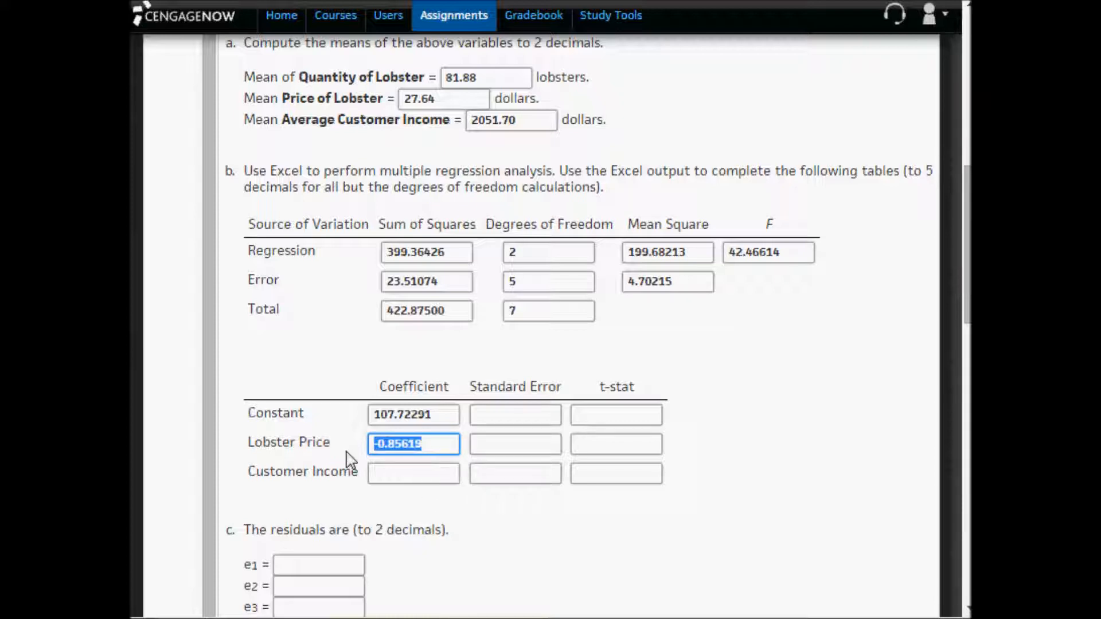
- Copy the Customer Income coefficient -0.00106 from B37 in Excel into its Coefficient answer in CengageNOW
{"action": "key", "text": "alt+Tab"}
{"action": "left_click", "coordinate": [319, 561]}
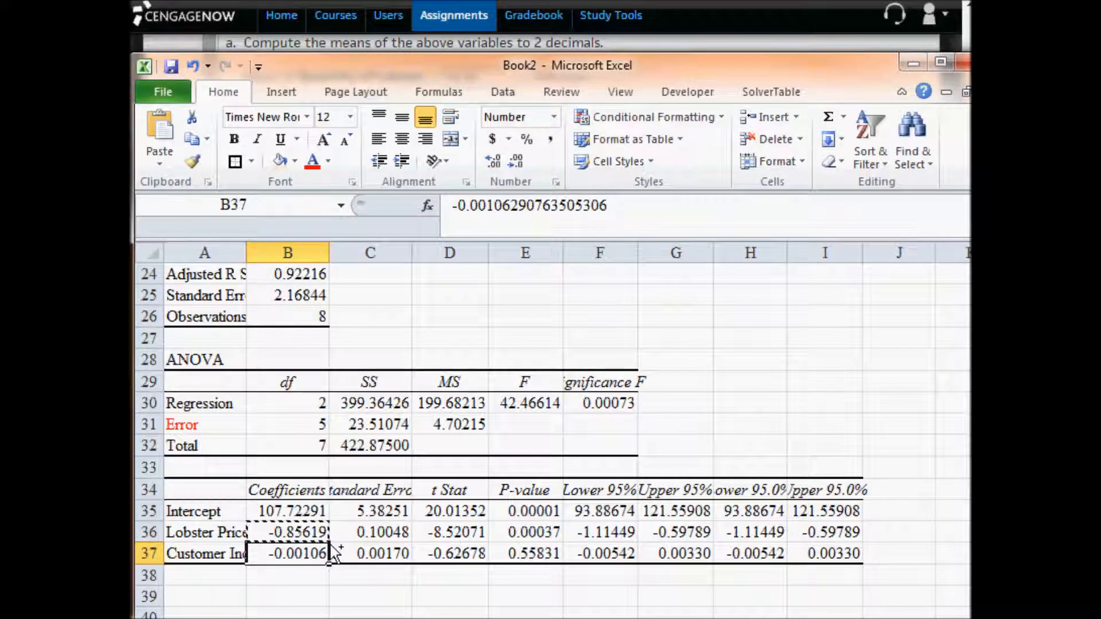
{"action": "key", "text": "ctrl+c"}
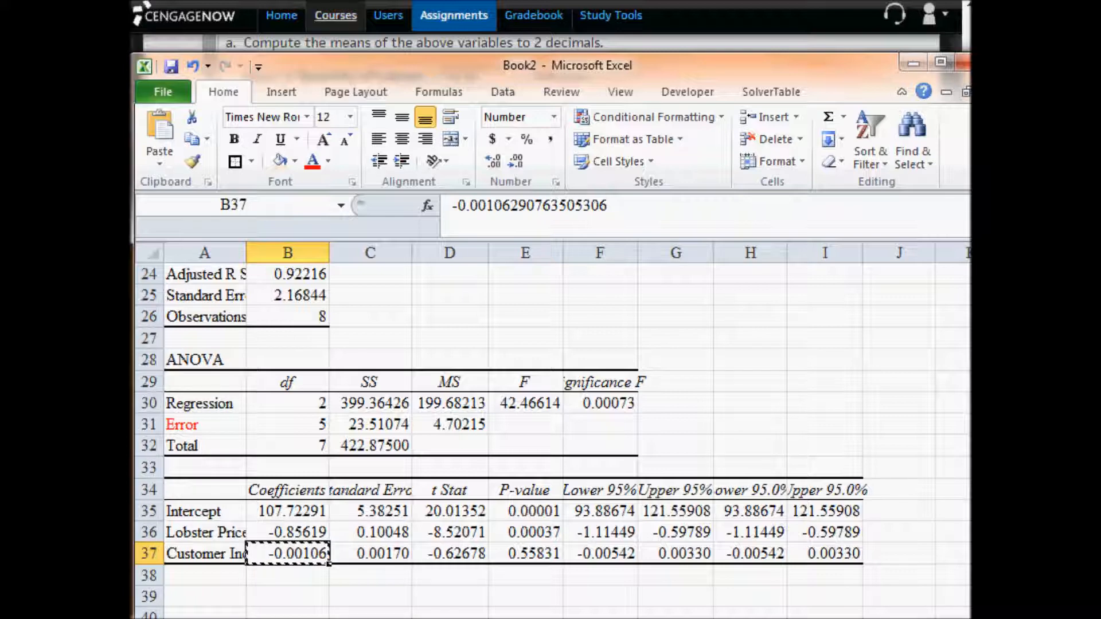
{"action": "key", "text": "alt+Tab"}
{"action": "left_click", "coordinate": [422, 474]}
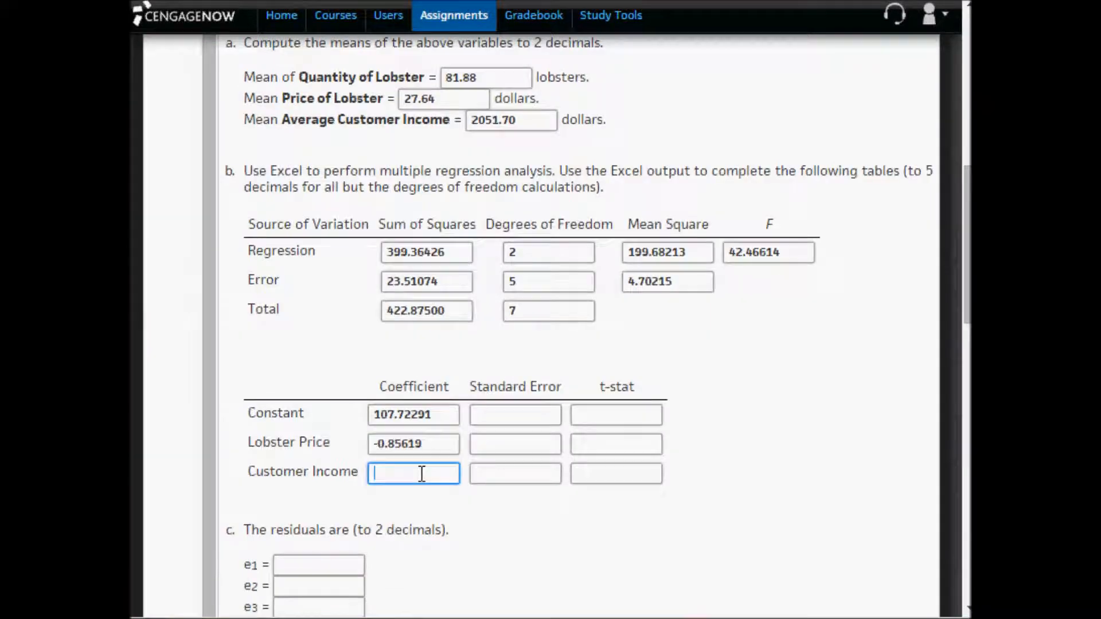
{"action": "key", "text": "ctrl+v"}
{"action": "left_click_drag", "start_coordinate": [427, 474], "coordinate": [334, 464]}
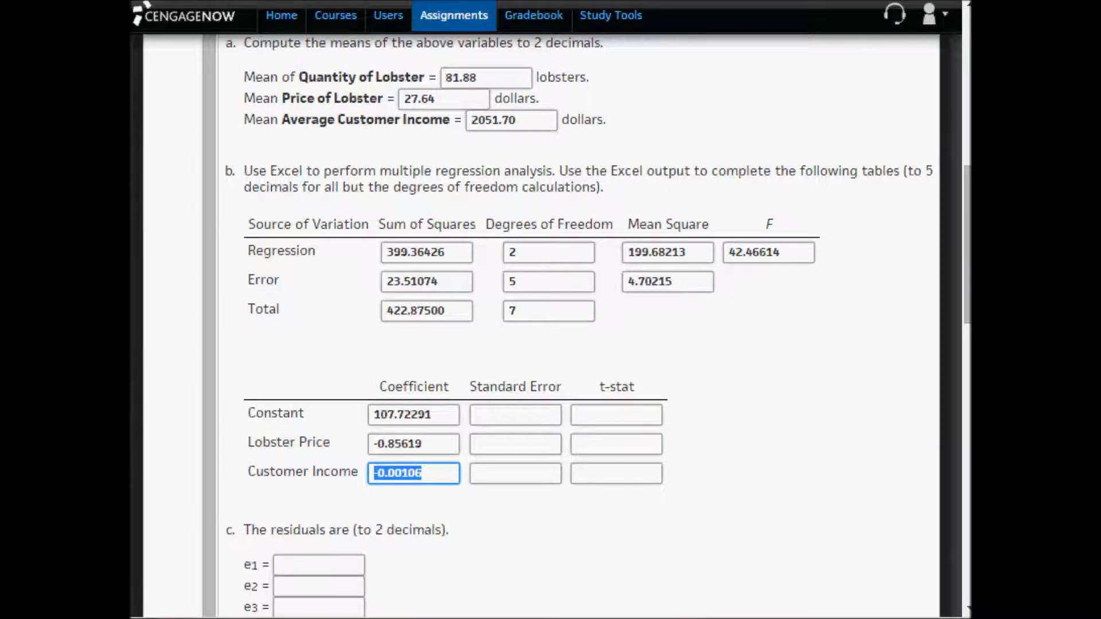
- Copy the intercept's standard error 5.38251 from C35 in Excel into the Constant row's Standard Error answer in CengageNOW
{"action": "key", "text": "alt+Tab"}
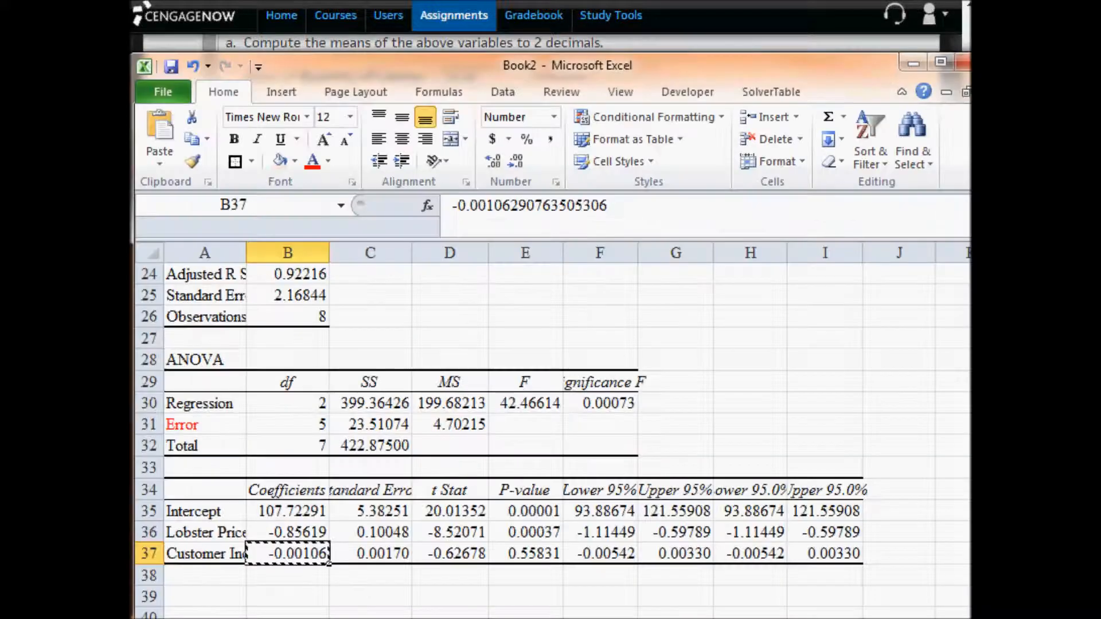
{"action": "left_click", "coordinate": [360, 513]}
{"action": "key", "text": "ctrl+c"}
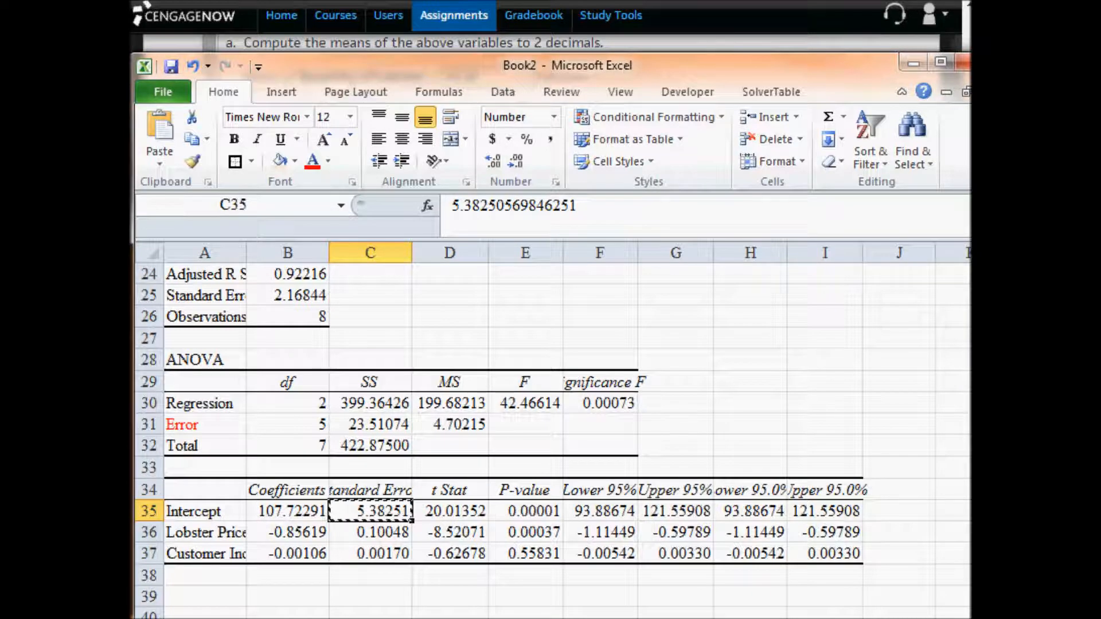
{"action": "key", "text": "alt+Tab"}
{"action": "left_click", "coordinate": [499, 421]}
{"action": "key", "text": "ctrl+v"}
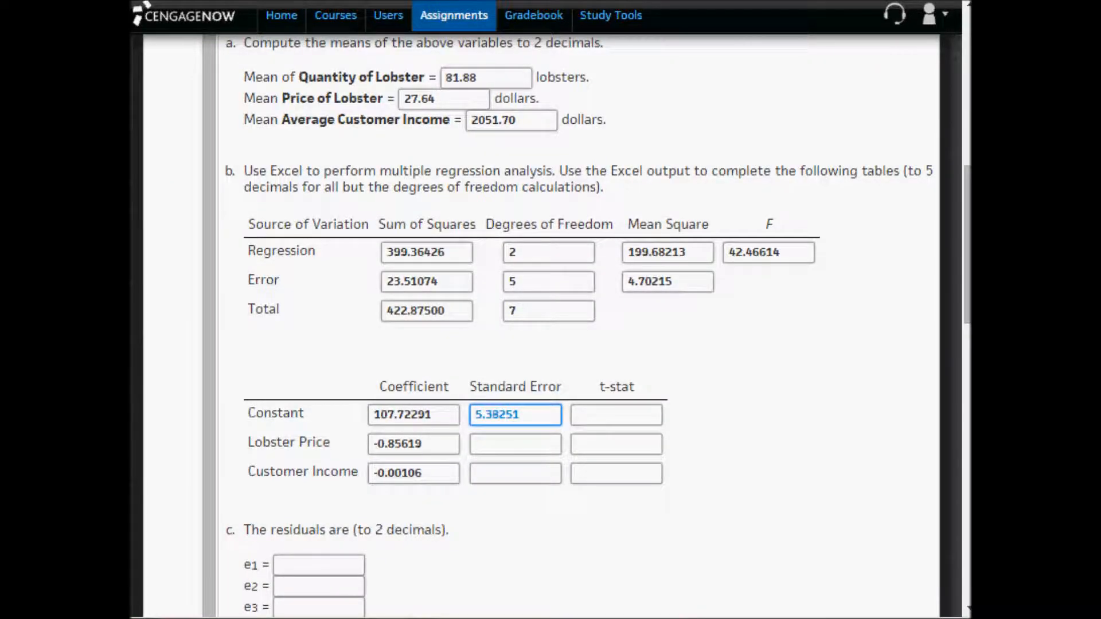
- Copy the Lobster Price standard error 0.10048 from C36 in Excel into its Standard Error answer in CengageNOW
{"action": "key", "text": "alt+Tab"}
{"action": "left_click", "coordinate": [361, 535]}
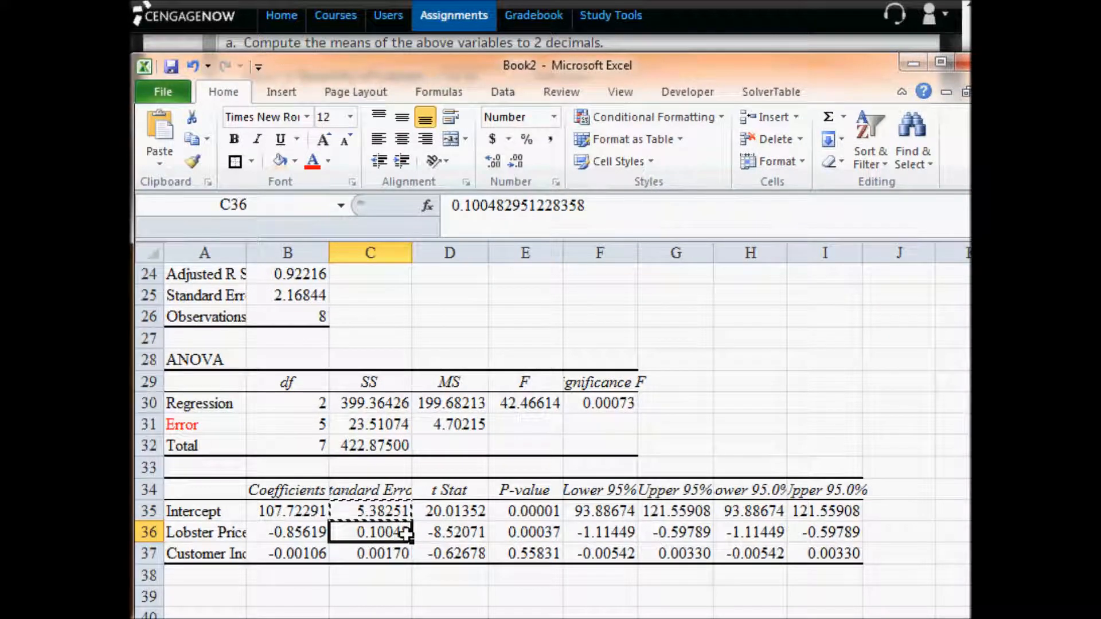
{"action": "key", "text": "ctrl+c"}
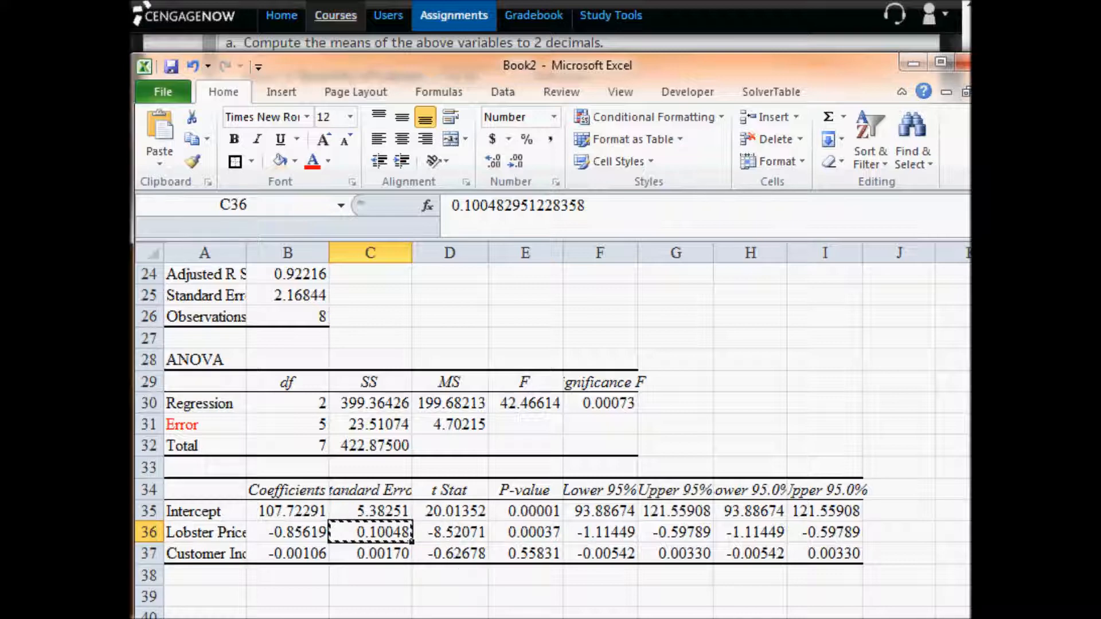
{"action": "key", "text": "alt+Tab"}
{"action": "left_click", "coordinate": [503, 447]}
{"action": "key", "text": "ctrl+v"}
- Copy the Customer Income standard error 0.00170 from C37 in Excel into its Standard Error answer in CengageNOW
{"action": "left_click", "coordinate": [500, 474]}
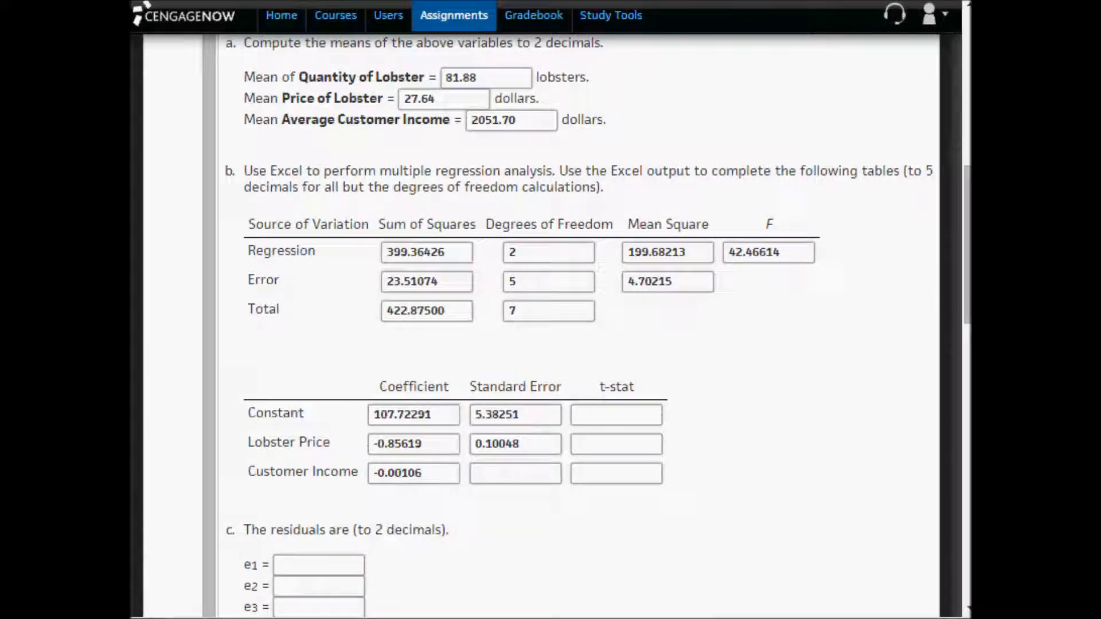
{"action": "key", "text": "alt+Tab"}
{"action": "left_click", "coordinate": [383, 553]}
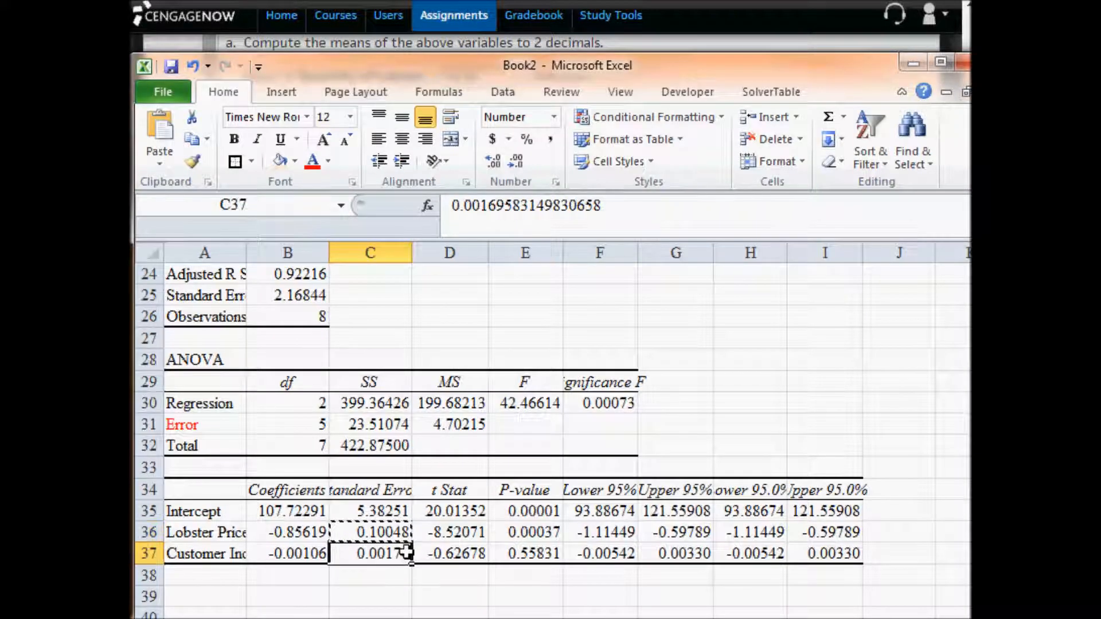
{"action": "key", "text": "ctrl+c"}
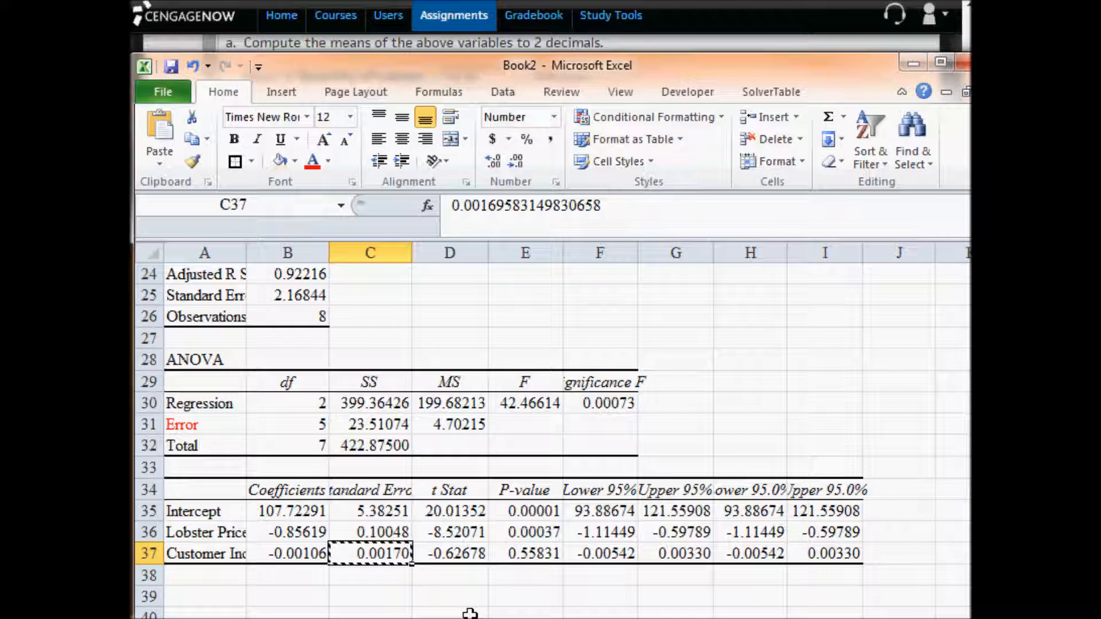
{"action": "key", "text": "alt+Tab"}
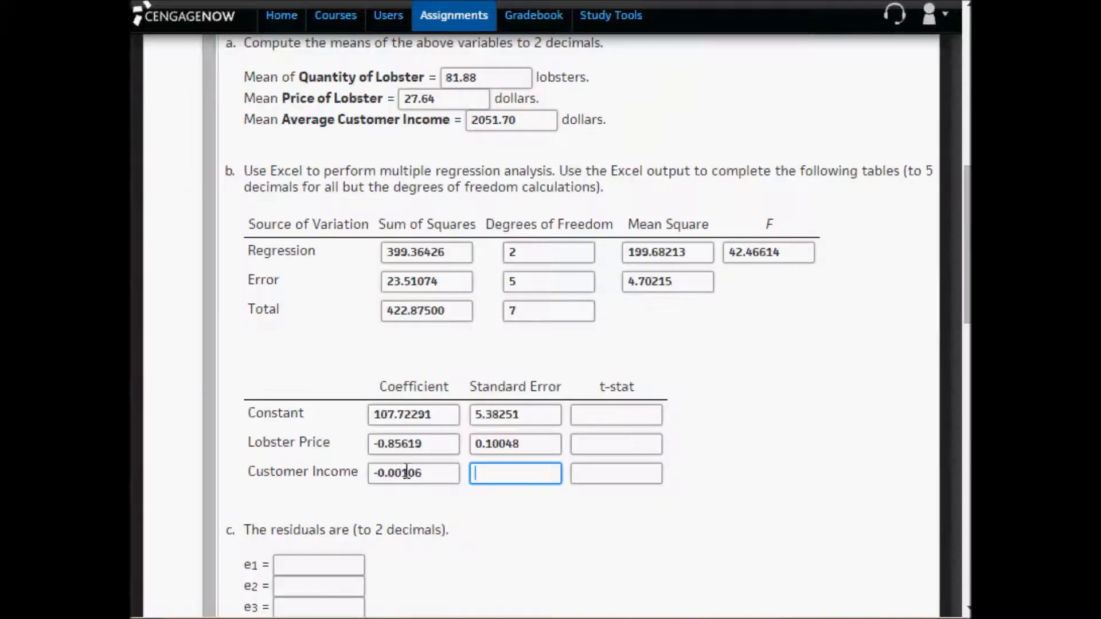
{"action": "key", "text": "ctrl+v"}
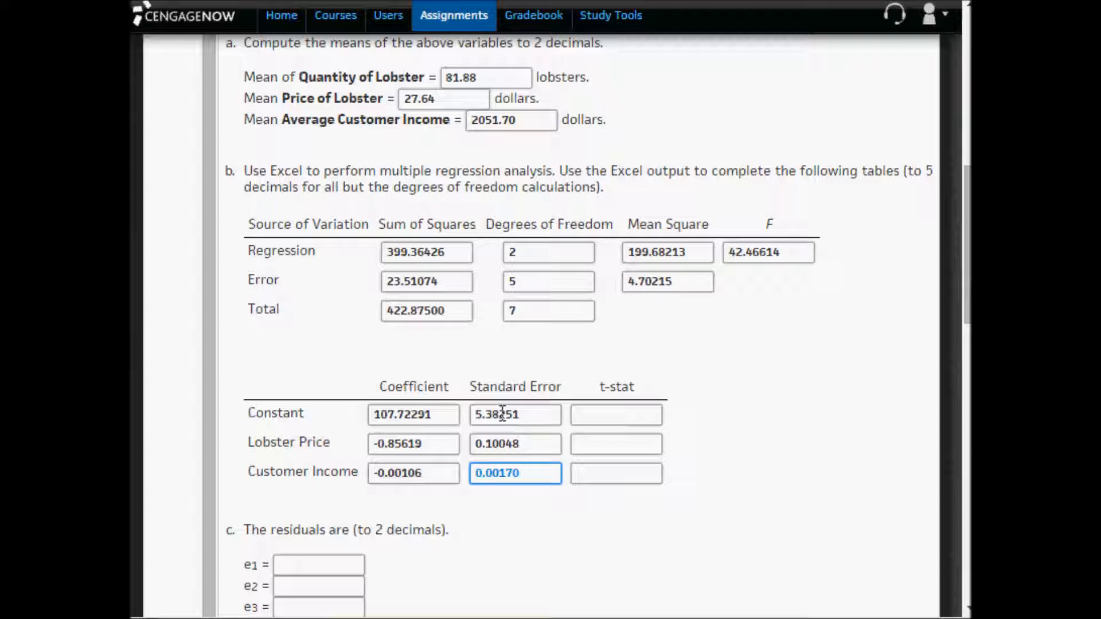
- Compare each row's coefficient with its standard error in the CengageNOW coefficient table, from Constant through Customer Income, to see what the t-stat needs
{"action": "left_click", "coordinate": [404, 410]}
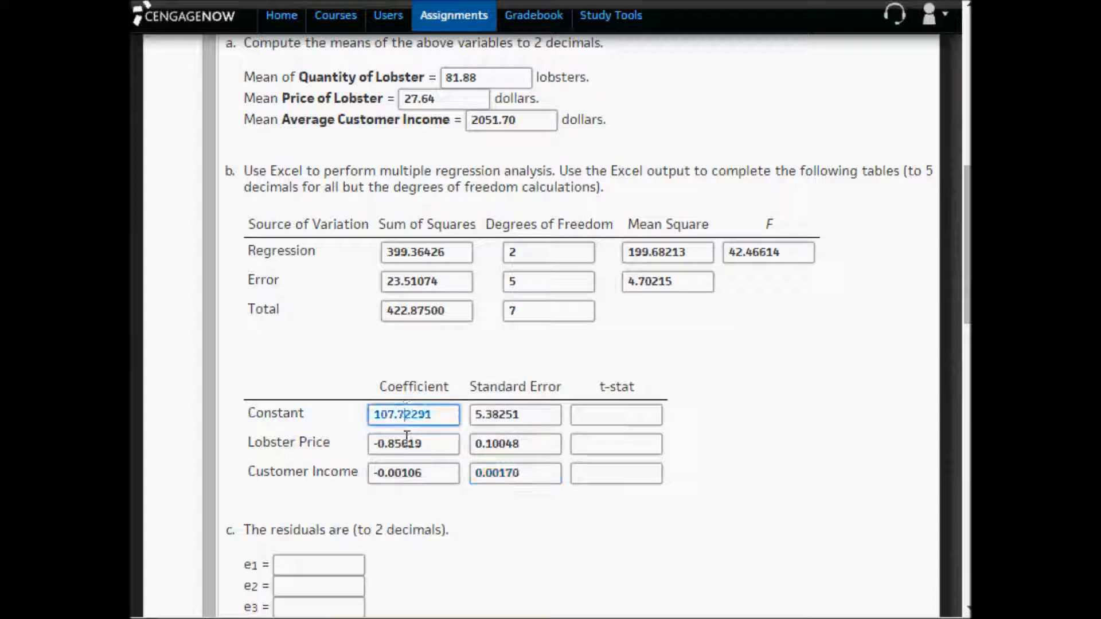
{"action": "left_click_drag", "start_coordinate": [444, 416], "coordinate": [346, 413]}
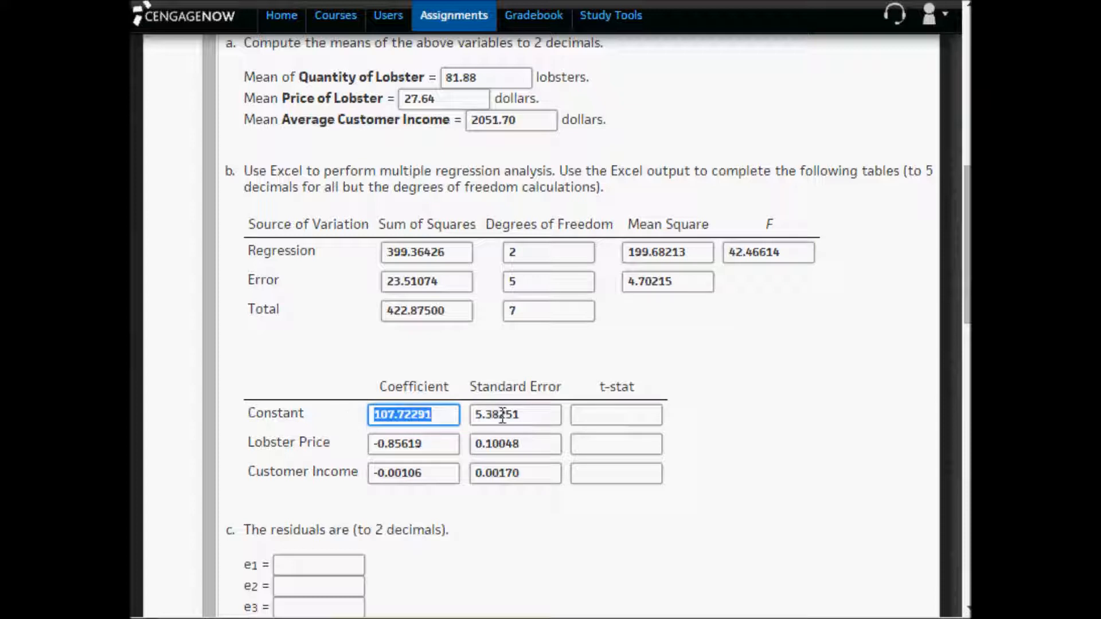
{"action": "left_click", "coordinate": [555, 414]}
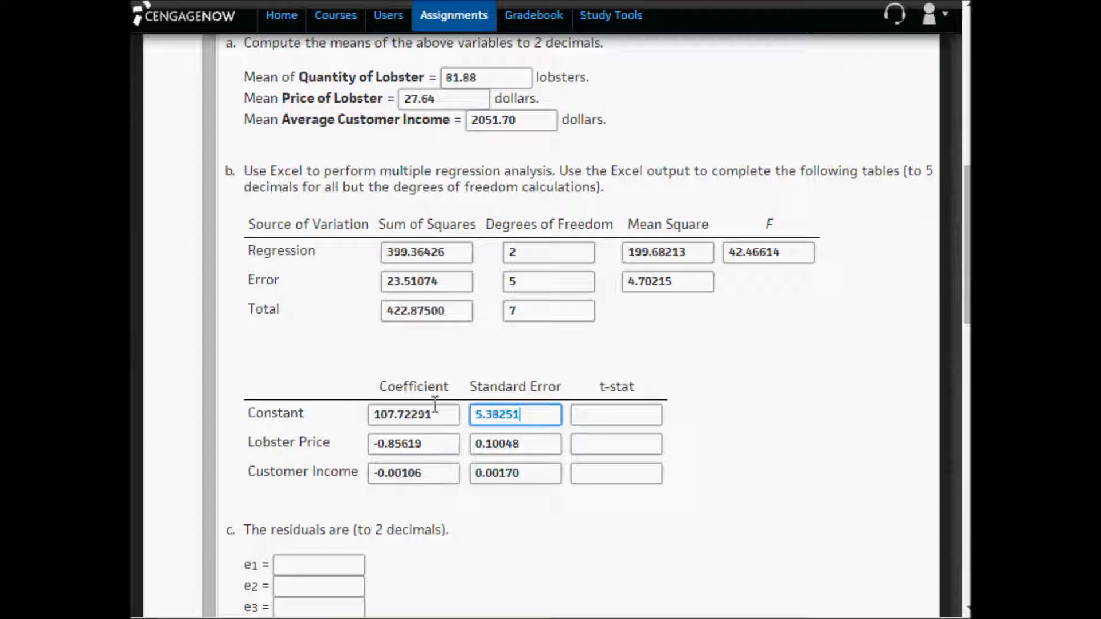
{"action": "left_click_drag", "start_coordinate": [438, 414], "coordinate": [360, 419]}
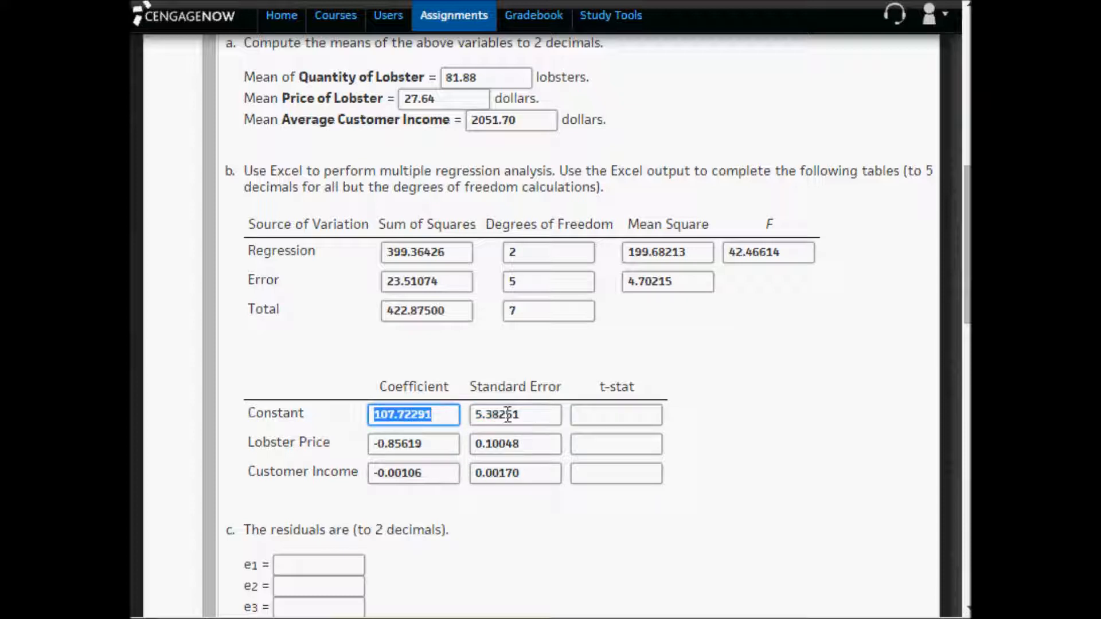
{"action": "left_click_drag", "start_coordinate": [531, 412], "coordinate": [466, 414]}
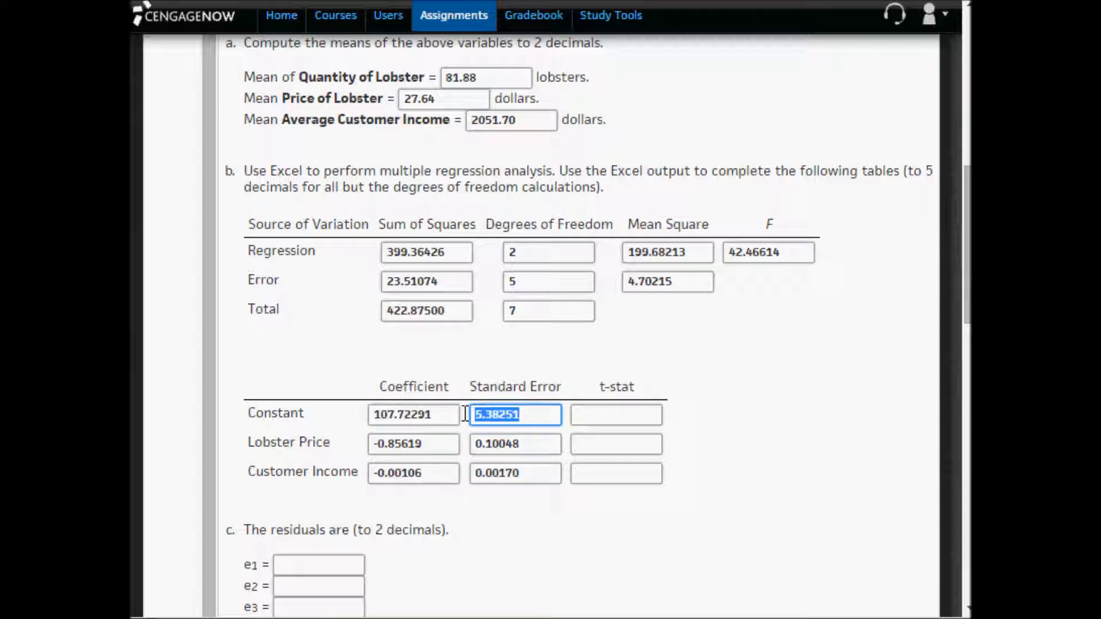
{"action": "left_click", "coordinate": [575, 416]}
{"action": "left_click_drag", "start_coordinate": [426, 444], "coordinate": [349, 446]}
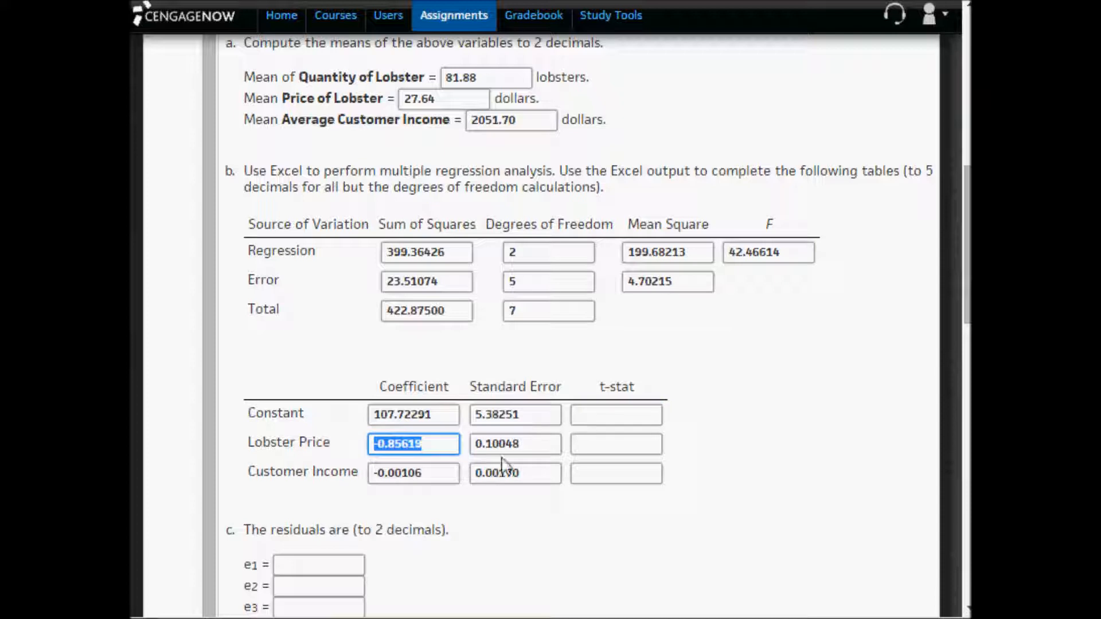
{"action": "left_click_drag", "start_coordinate": [536, 445], "coordinate": [438, 443]}
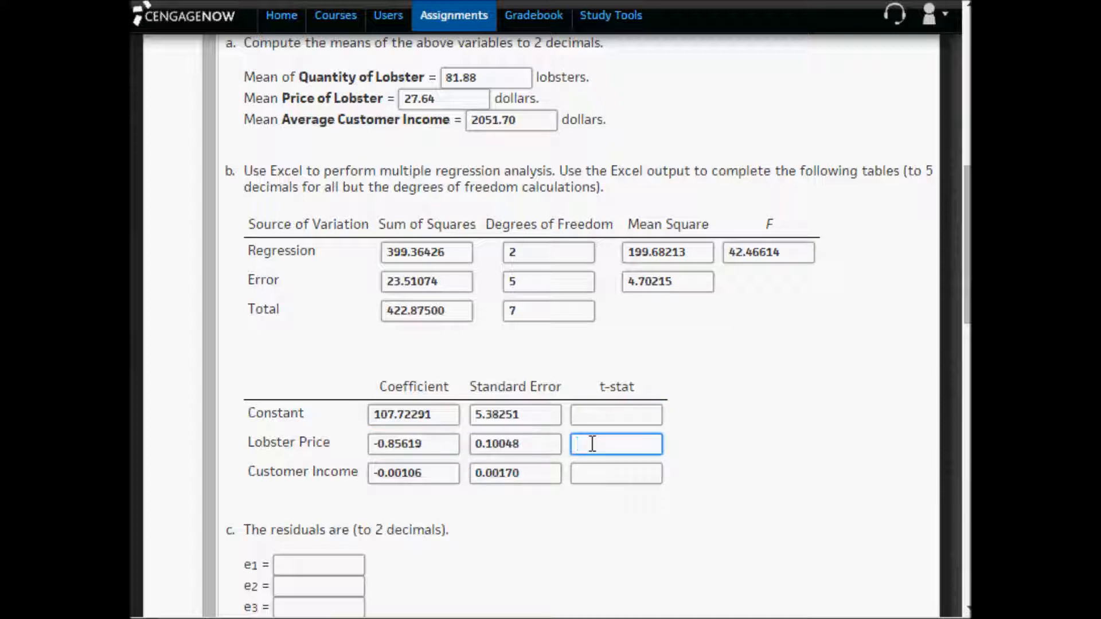
{"action": "left_click_drag", "start_coordinate": [432, 474], "coordinate": [345, 475]}
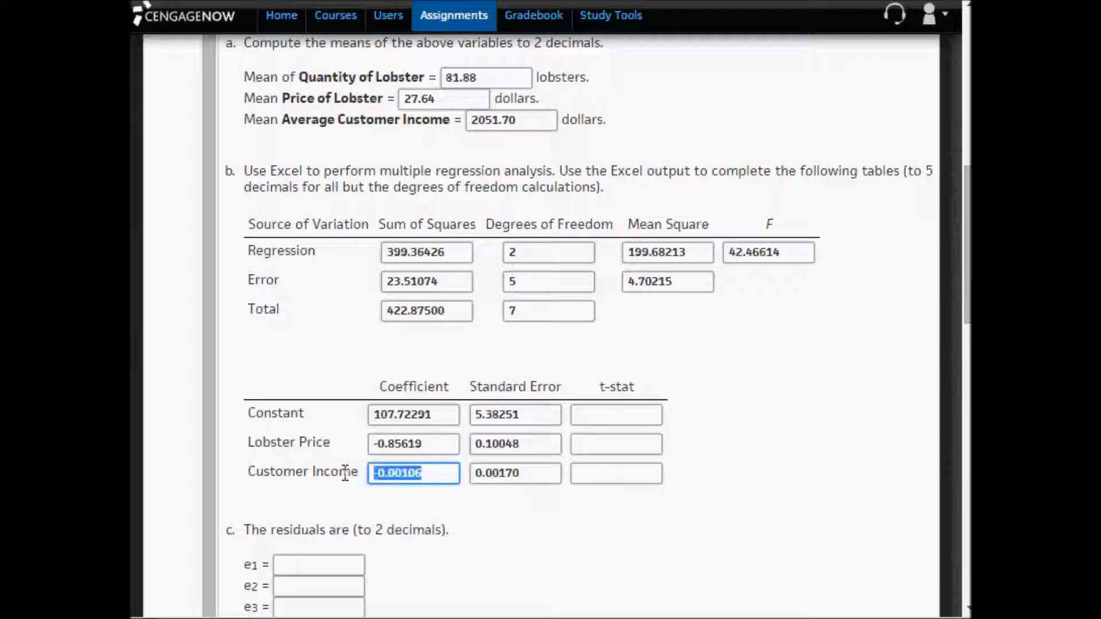
{"action": "left_click", "coordinate": [530, 473]}
{"action": "left_click_drag", "start_coordinate": [530, 474], "coordinate": [441, 472]}
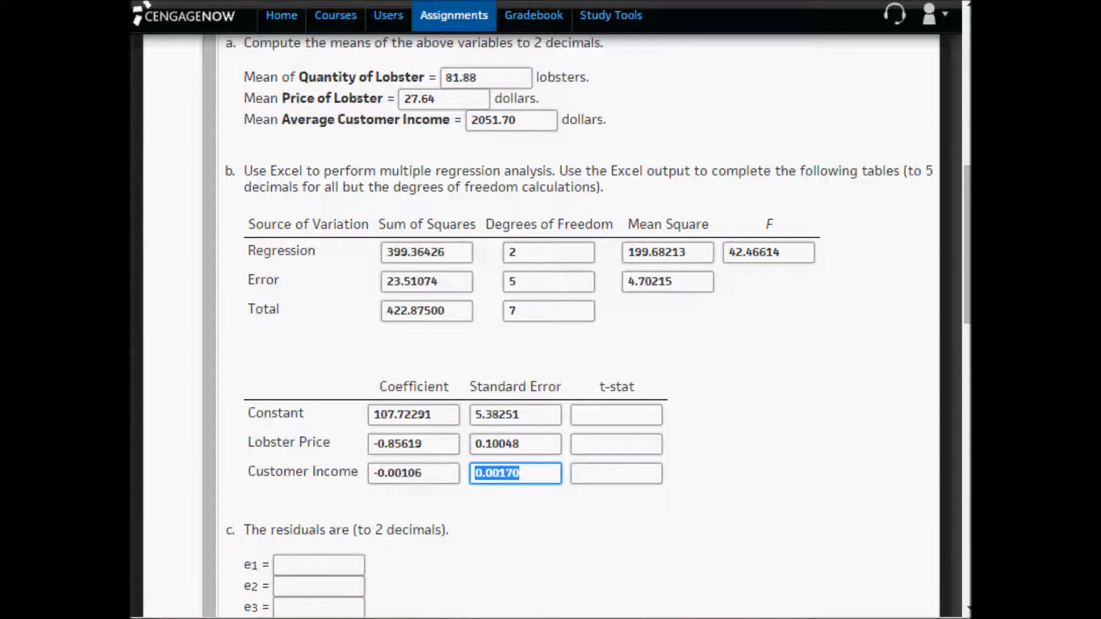
- Switch to Excel and delete the lower and upper 95% confidence limit cells F34:J37 beside the coefficient table
{"action": "key", "text": "alt+Tab"}
{"action": "left_click_drag", "start_coordinate": [619, 492], "coordinate": [889, 560]}
{"action": "right_click", "coordinate": [888, 560]}
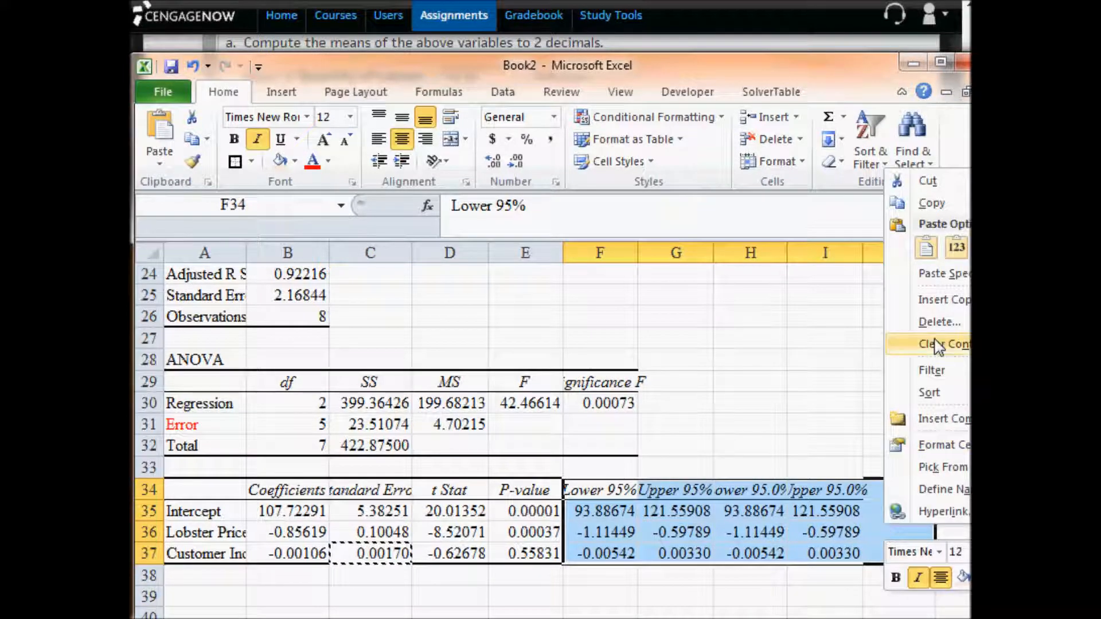
{"action": "left_click", "coordinate": [934, 321]}
{"action": "left_click", "coordinate": [893, 376]}
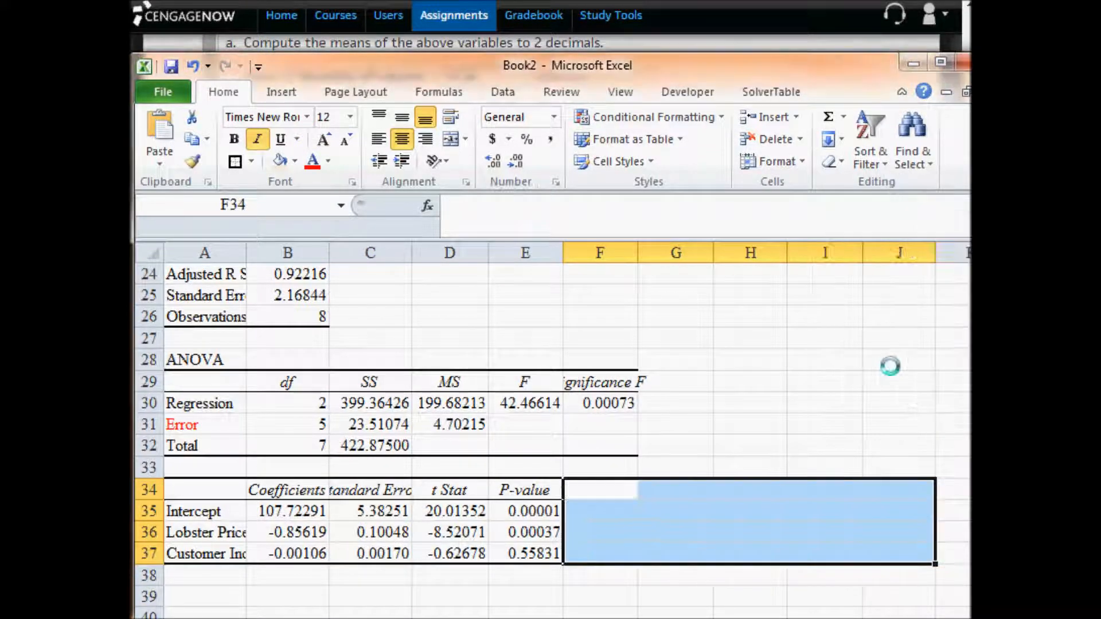
- Calculate the t-statistics by entering =B35/C35 in G35 and filling the formula down to G37
{"action": "left_click", "coordinate": [667, 512]}
{"action": "type", "text": "="}
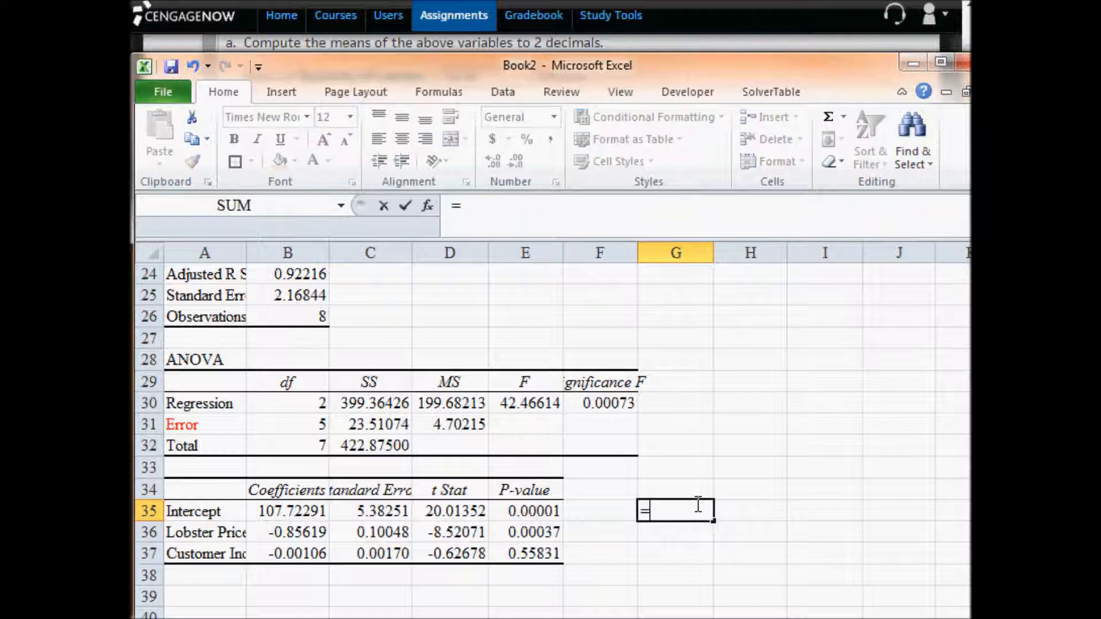
{"action": "key", "text": "Left"}
{"action": "key", "text": "Left"}
{"action": "key", "text": "Left"}
{"action": "key", "text": "Left"}
{"action": "key", "text": "Left"}
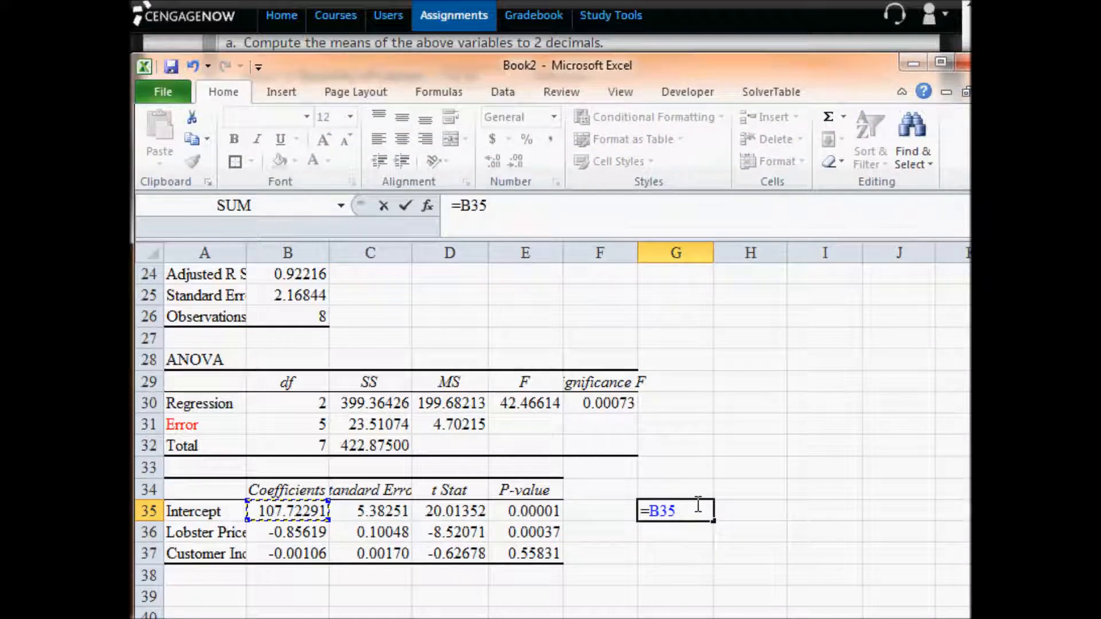
{"action": "type", "text": "/"}
{"action": "key", "text": "Left"}
{"action": "key", "text": "Left"}
{"action": "key", "text": "Left"}
{"action": "key", "text": "Left"}
{"action": "key", "text": "Return"}
{"action": "left_click", "coordinate": [697, 504]}
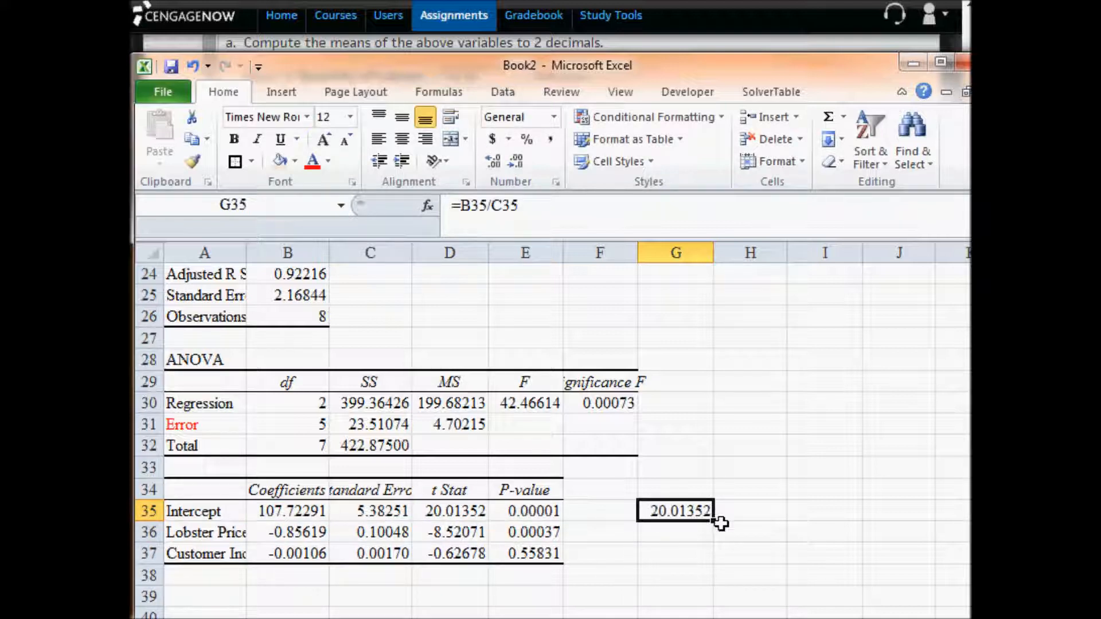
{"action": "left_click_drag", "start_coordinate": [716, 524], "coordinate": [706, 562]}
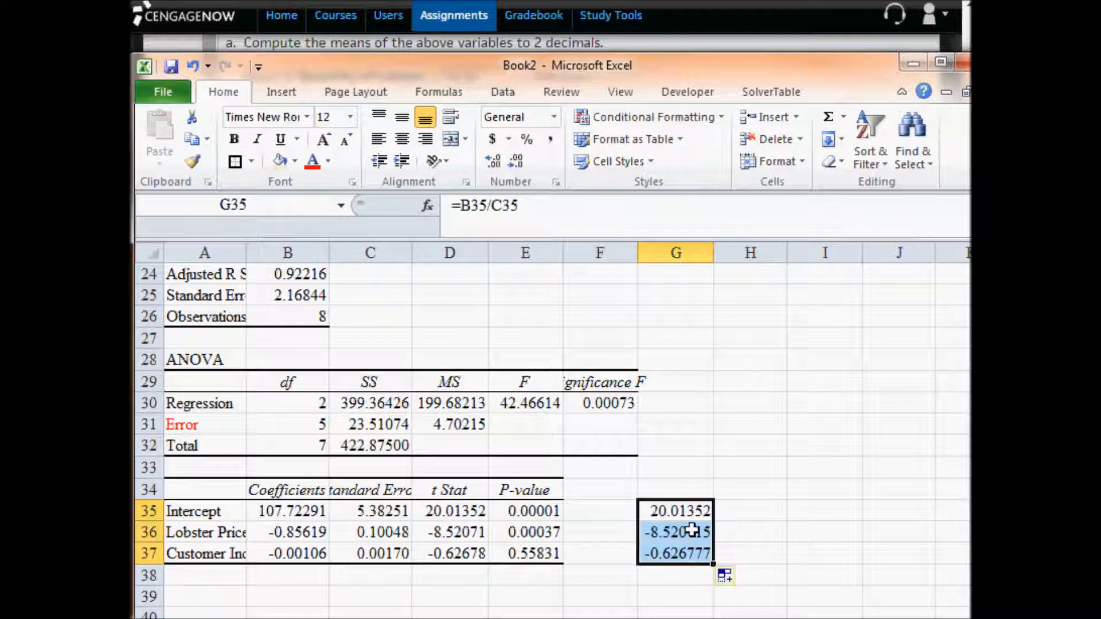
- Check the filled formulas in G36 and G37 and compare G35:G37 with the regression output's t Stat values in D35:D37
{"action": "left_click", "coordinate": [687, 532]}
{"action": "double_click", "coordinate": [686, 532]}
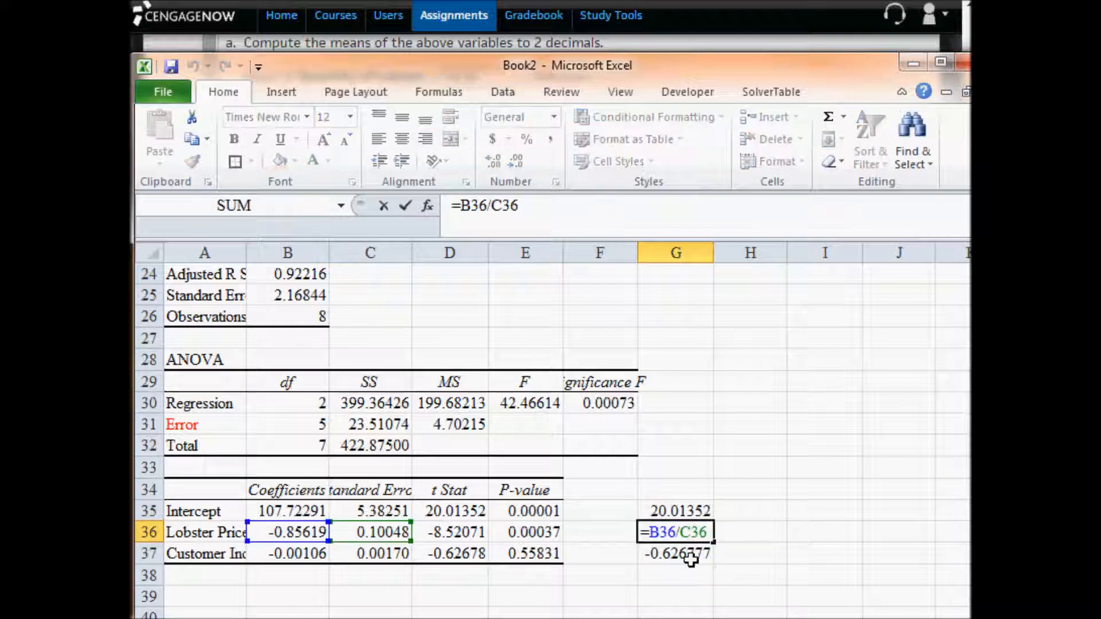
{"action": "double_click", "coordinate": [692, 554]}
{"action": "left_click", "coordinate": [694, 511]}
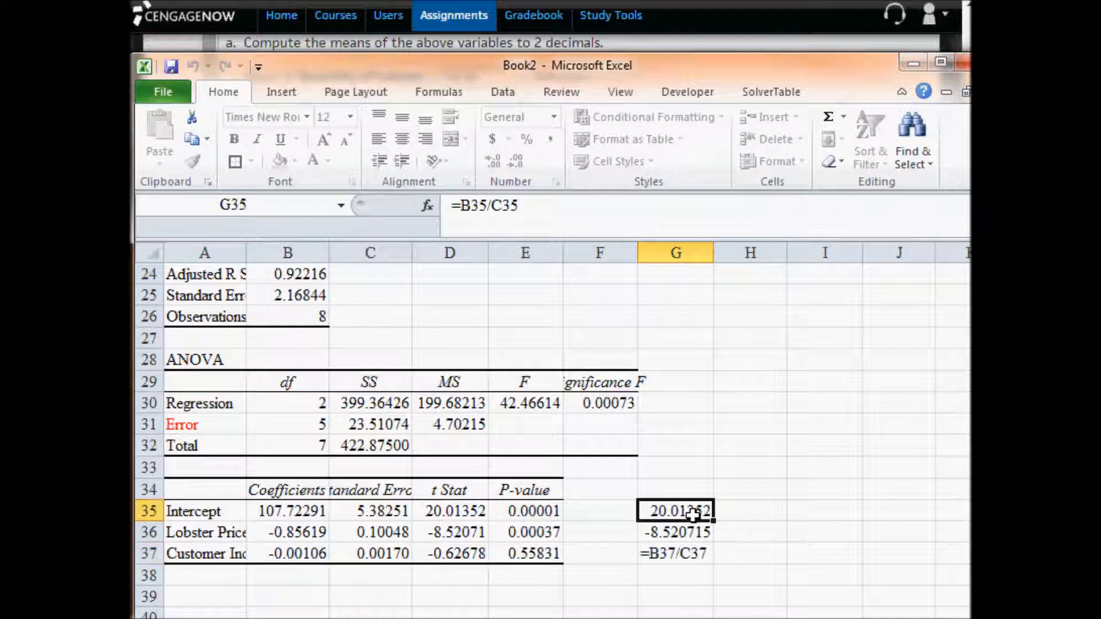
{"action": "left_click", "coordinate": [462, 512]}
{"action": "left_click", "coordinate": [702, 532]}
{"action": "left_click", "coordinate": [471, 532]}
{"action": "left_click", "coordinate": [657, 554]}
{"action": "left_click", "coordinate": [457, 554]}
- Copy the intercept's t Stat 20.01352 from D35 in Excel into the Constant row's t-stat answer in CengageNOW
{"action": "left_click", "coordinate": [457, 511]}
{"action": "key", "text": "ctrl+c"}
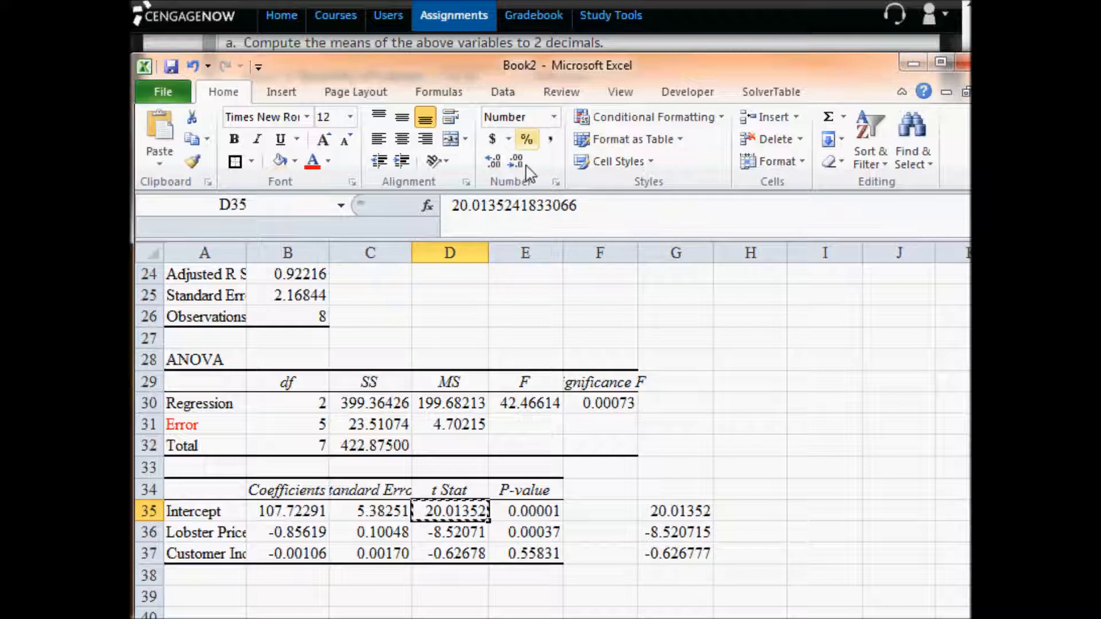
{"action": "key", "text": "alt+Tab"}
{"action": "left_click", "coordinate": [605, 417]}
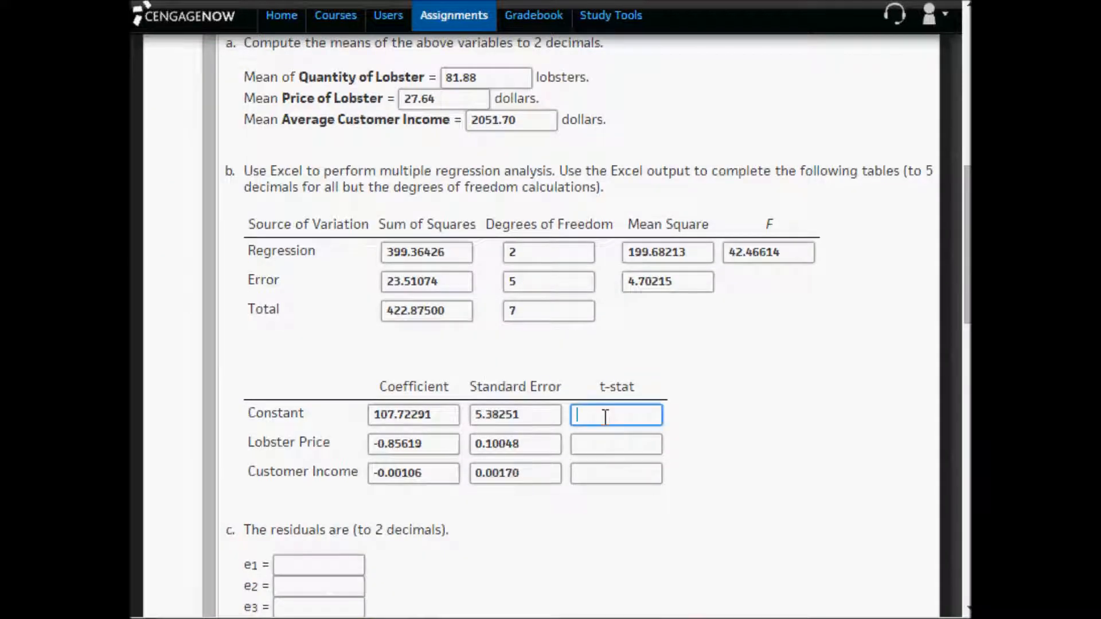
{"action": "key", "text": "ctrl+v"}
- Copy the Lobster Price t Stat -8.52071 from D36 in Excel into its t-stat answer in CengageNOW
{"action": "key", "text": "alt+Tab"}
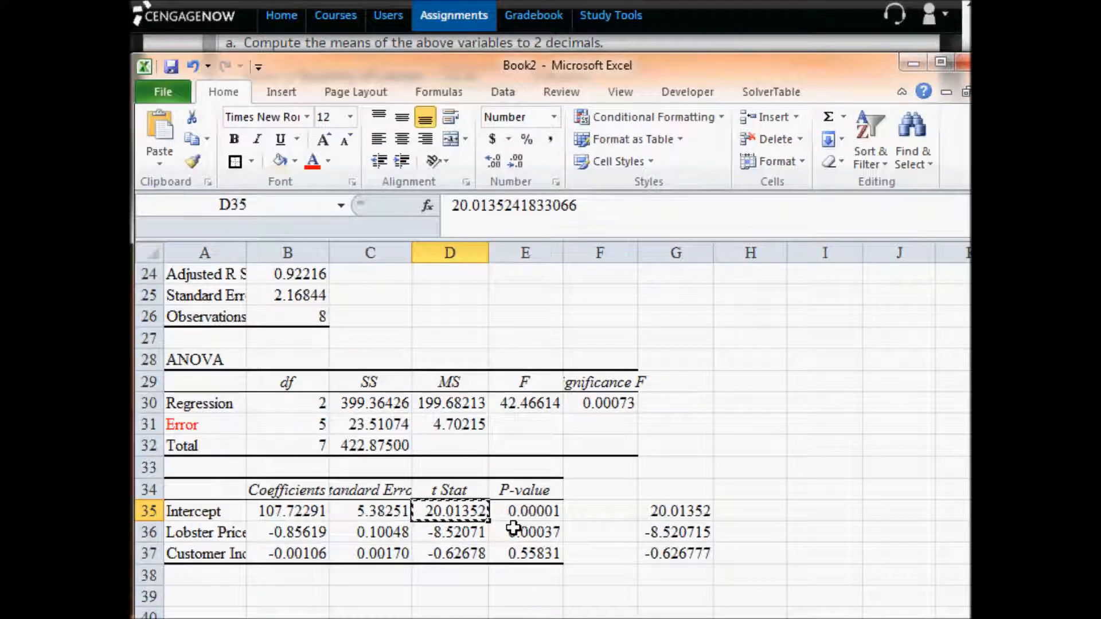
{"action": "left_click", "coordinate": [466, 535]}
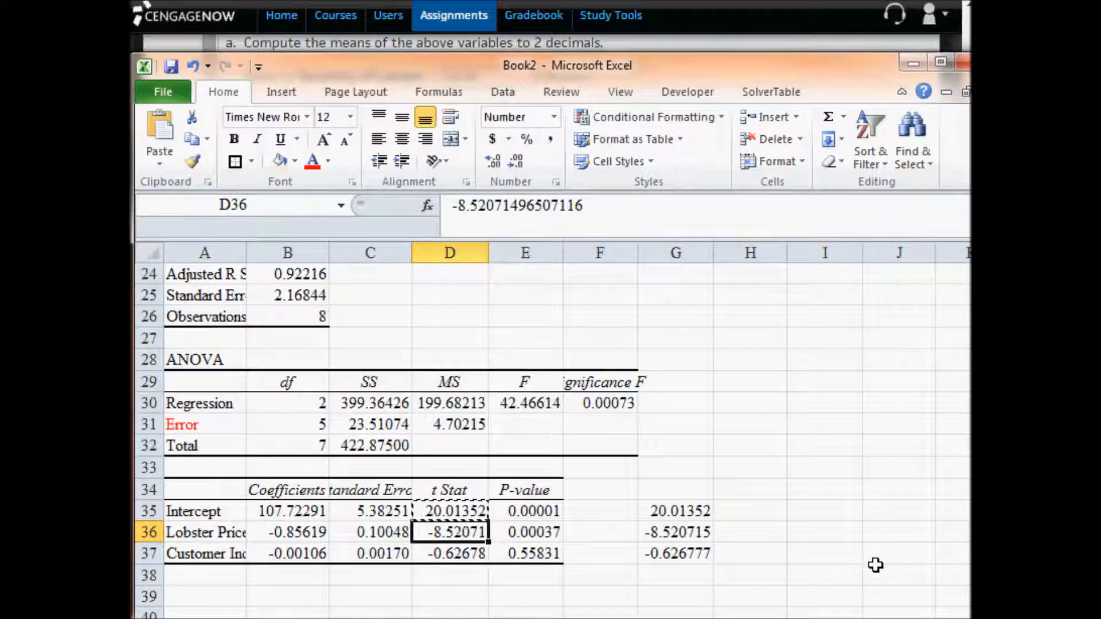
{"action": "key", "text": "ctrl+c"}
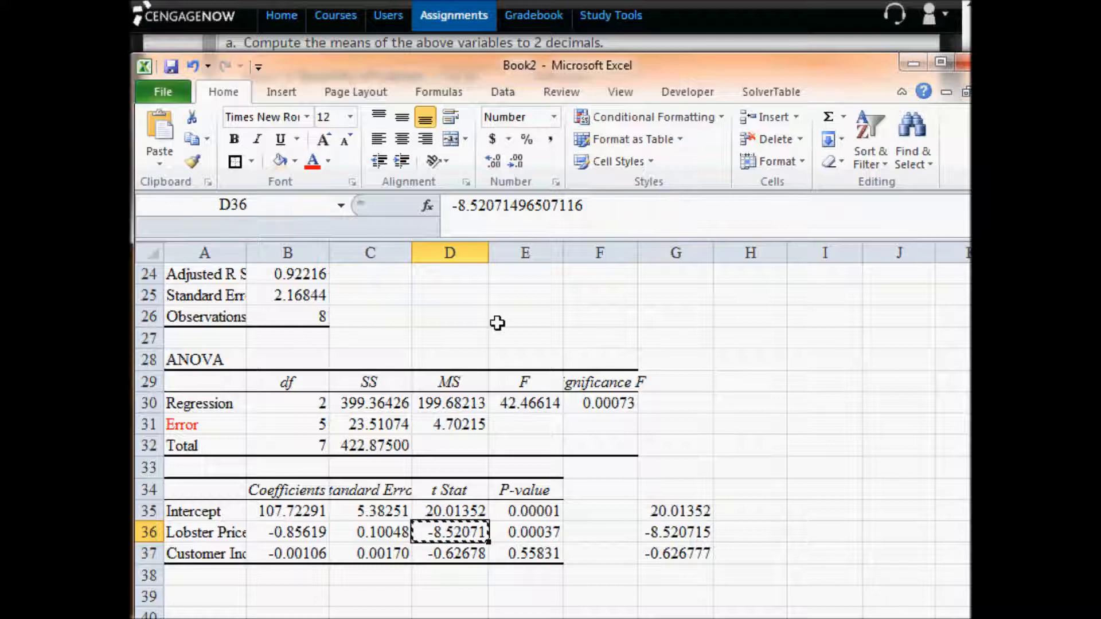
{"action": "key", "text": "alt+Tab"}
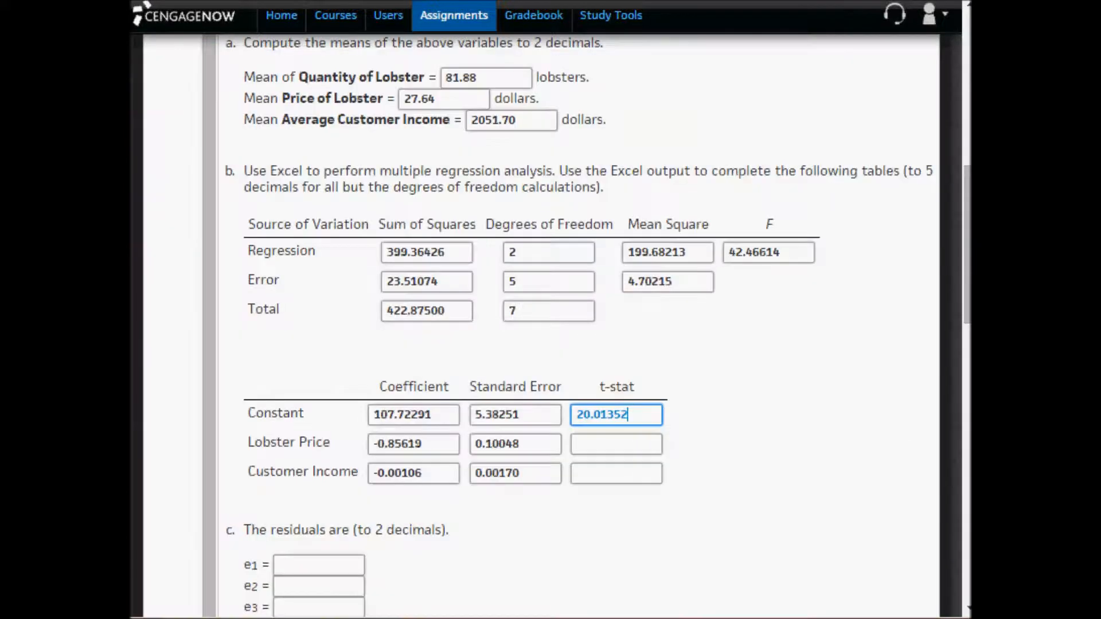
{"action": "left_click", "coordinate": [607, 445]}
{"action": "key", "text": "ctrl+v"}
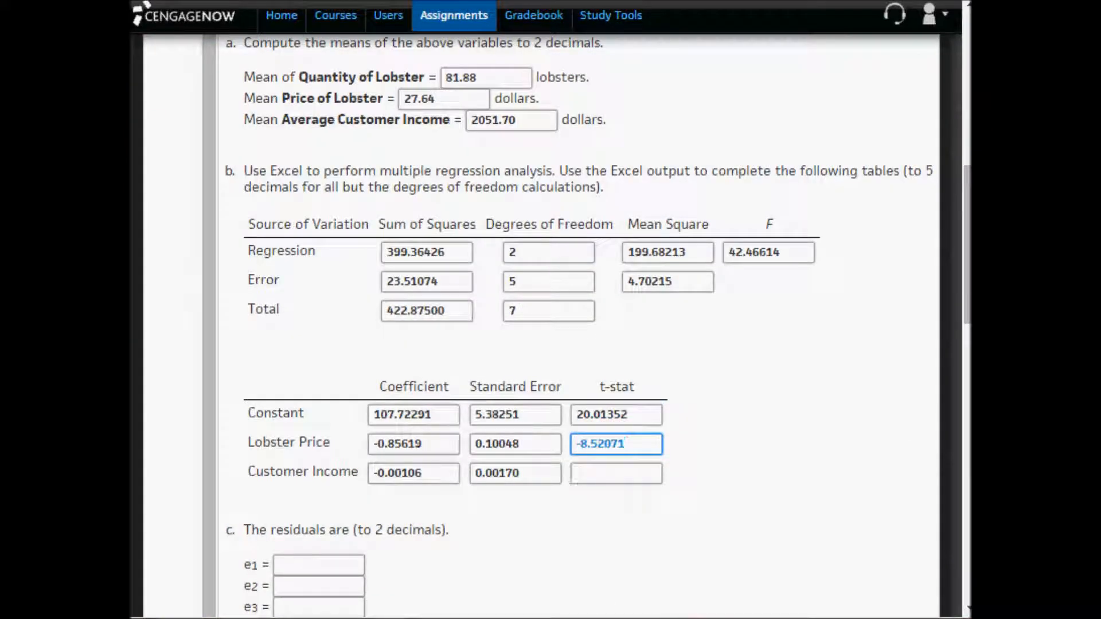
- Copy the Customer Income t Stat -0.62678 from D37 in Excel into its t-stat answer in CengageNOW
{"action": "key", "text": "alt+Tab"}
{"action": "key", "text": "Down"}
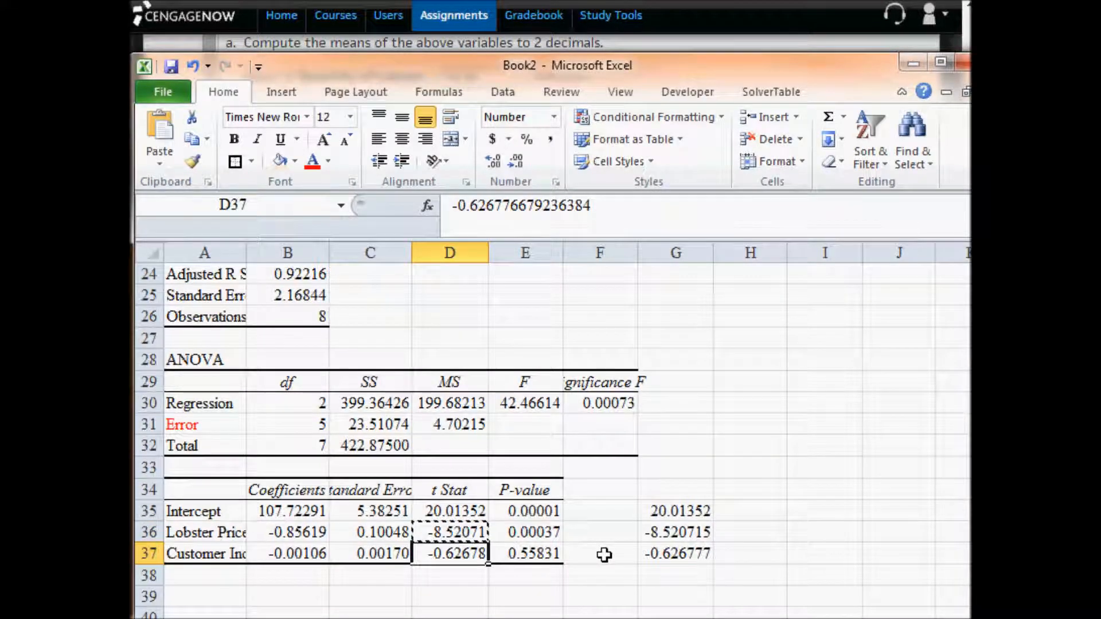
{"action": "key", "text": "ctrl+c"}
{"action": "key", "text": "alt+Tab"}
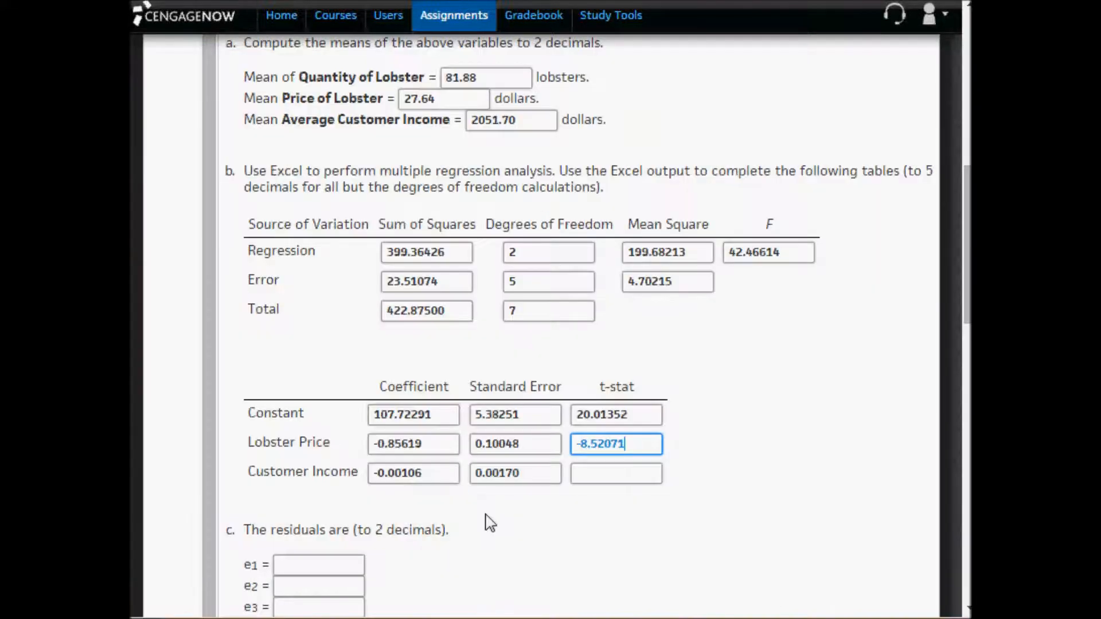
{"action": "left_click", "coordinate": [602, 475]}
{"action": "key", "text": "ctrl+v"}
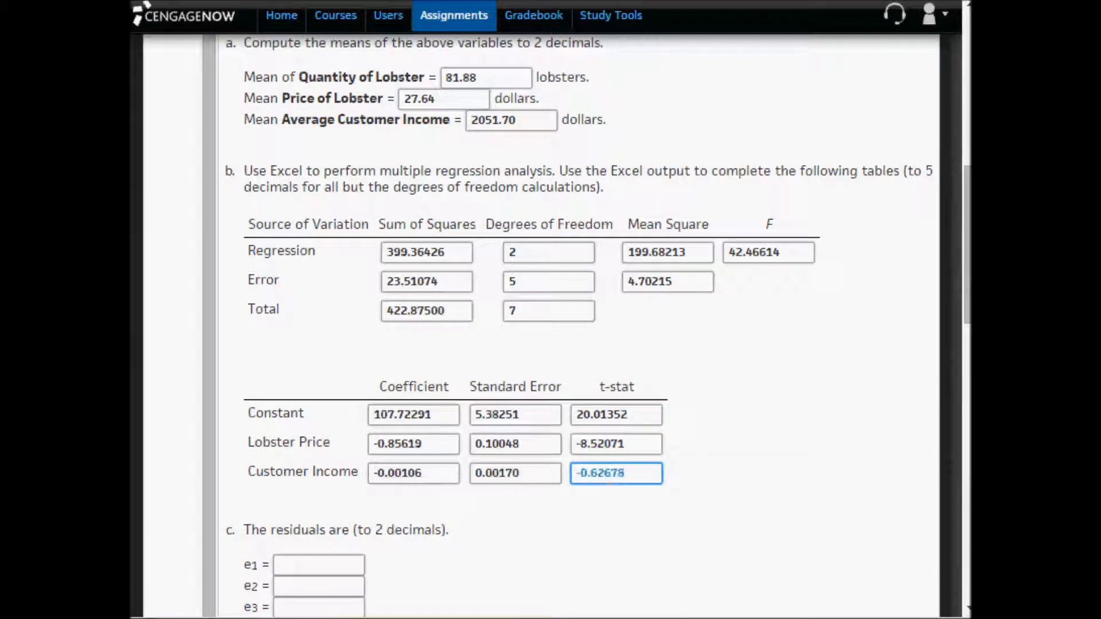
- Switch to Excel and compare the t Stat values in D35:D37 with the corresponding P-values in E35:E37
{"action": "key", "text": "alt+Tab"}
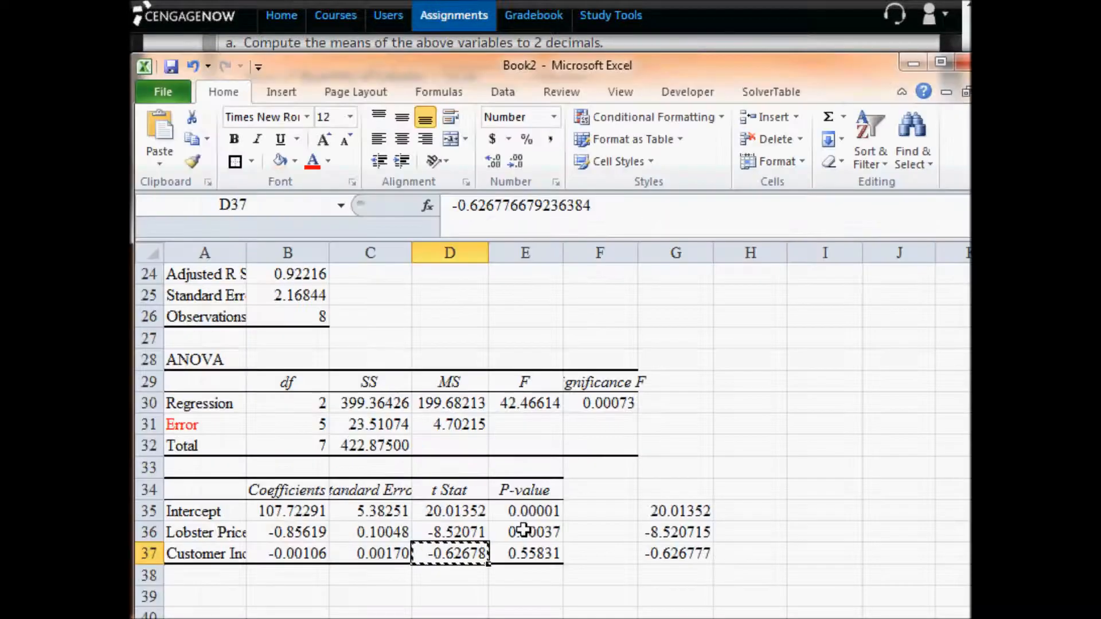
{"action": "left_click_drag", "start_coordinate": [448, 510], "coordinate": [453, 551]}
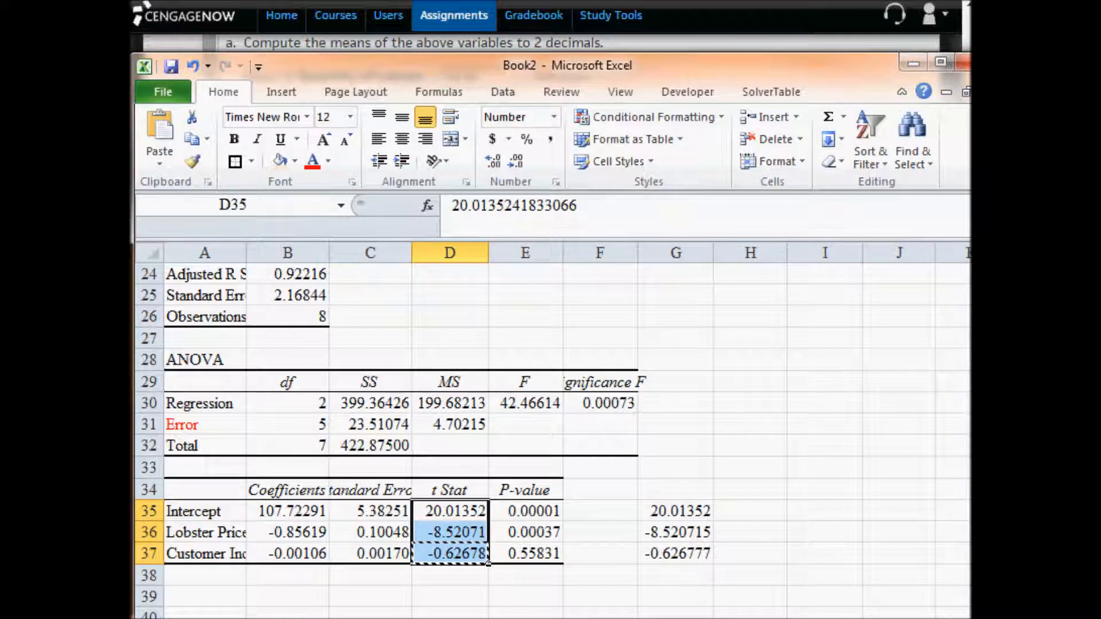
{"action": "key", "text": "Escape"}
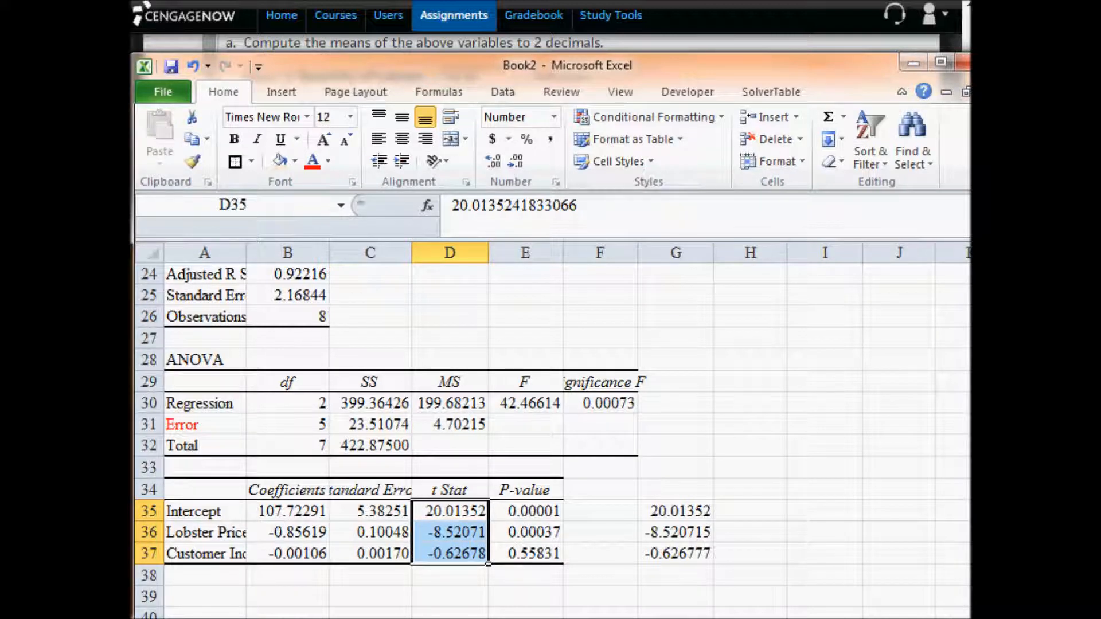
{"action": "left_click", "coordinate": [456, 554]}
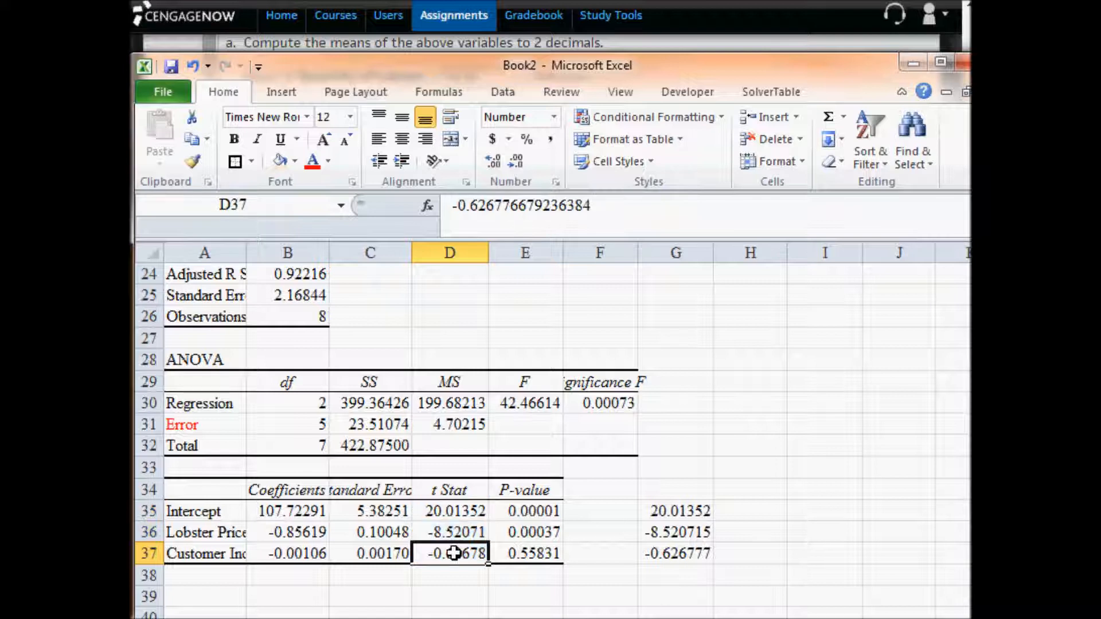
{"action": "left_click_drag", "start_coordinate": [456, 554], "coordinate": [468, 512]}
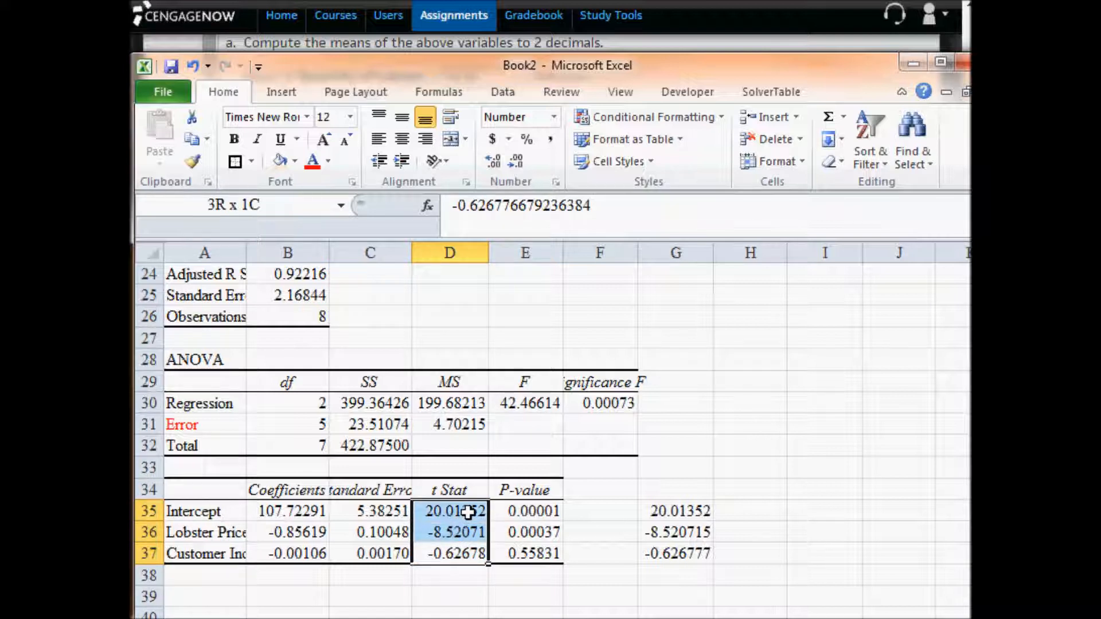
{"action": "left_click", "coordinate": [543, 555]}
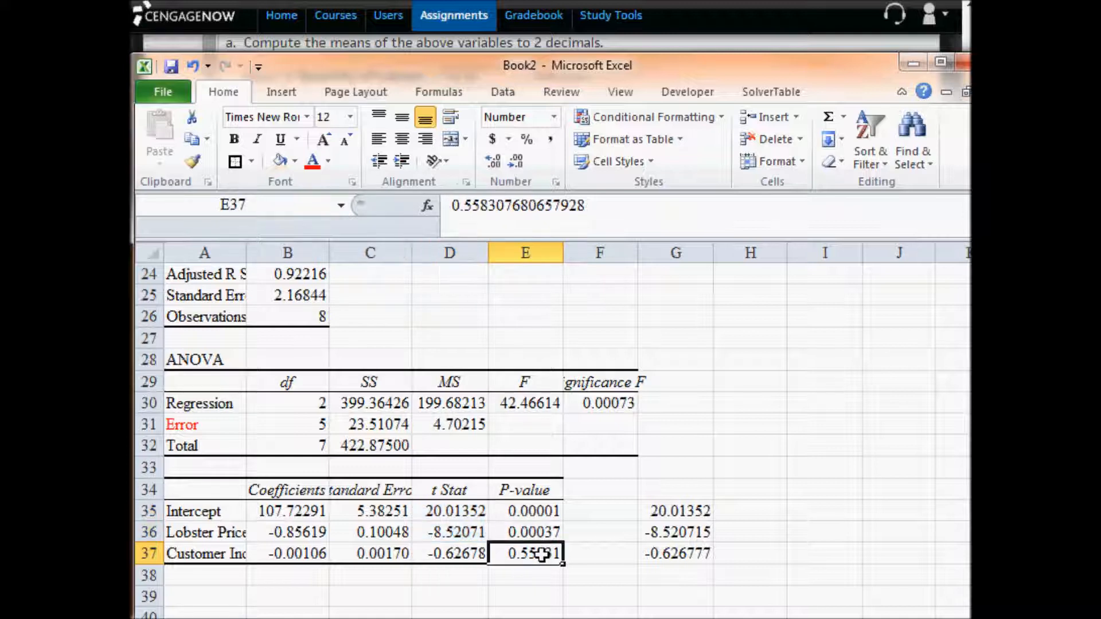
{"action": "left_click_drag", "start_coordinate": [542, 554], "coordinate": [542, 511]}
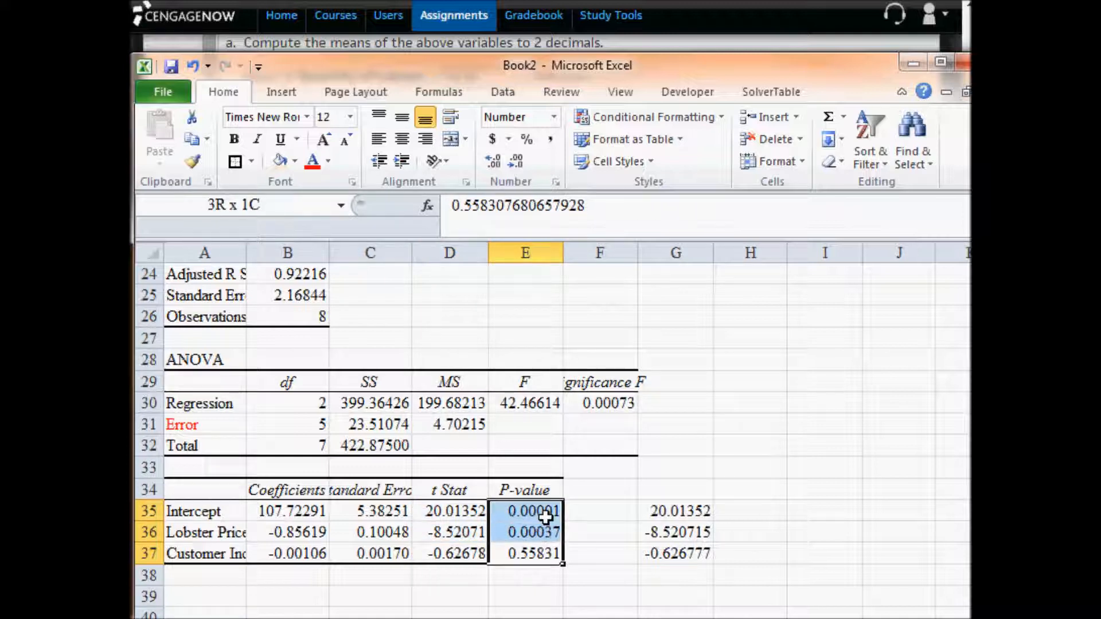
{"action": "left_click", "coordinate": [459, 555]}
{"action": "left_click_drag", "start_coordinate": [459, 559], "coordinate": [462, 516]}
{"action": "left_click_drag", "start_coordinate": [542, 555], "coordinate": [542, 512]}
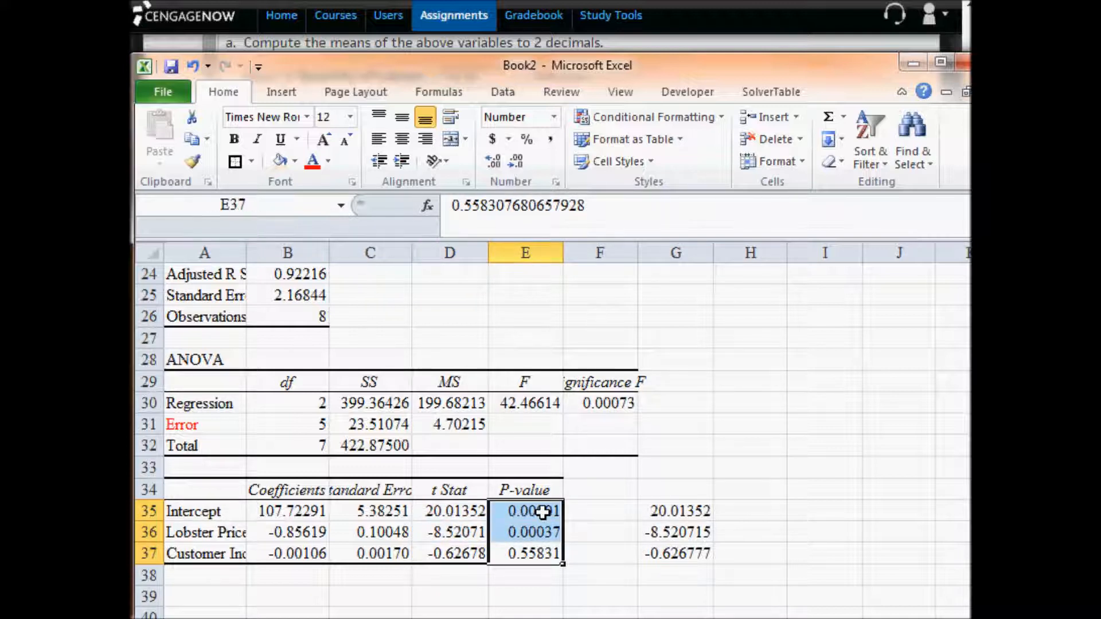
{"action": "left_click", "coordinate": [542, 511]}
{"action": "left_click", "coordinate": [459, 512]}
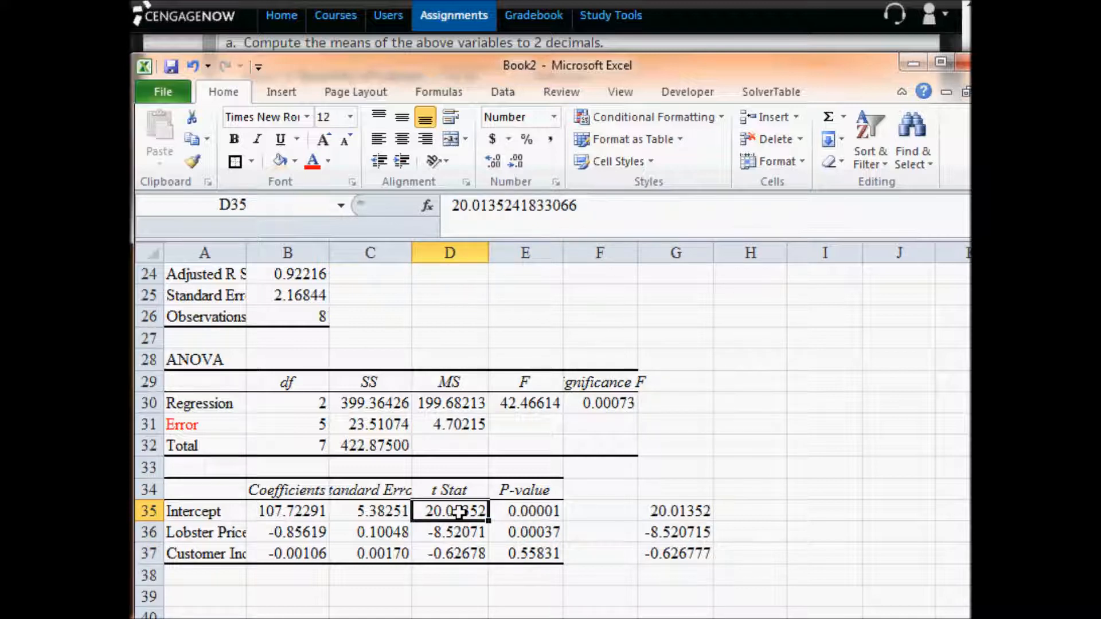
- Compare the coefficients, t Stat values and P-values of the intercept, Lobster Price and Customer Income in B35:E37
{"action": "left_click", "coordinate": [534, 536]}
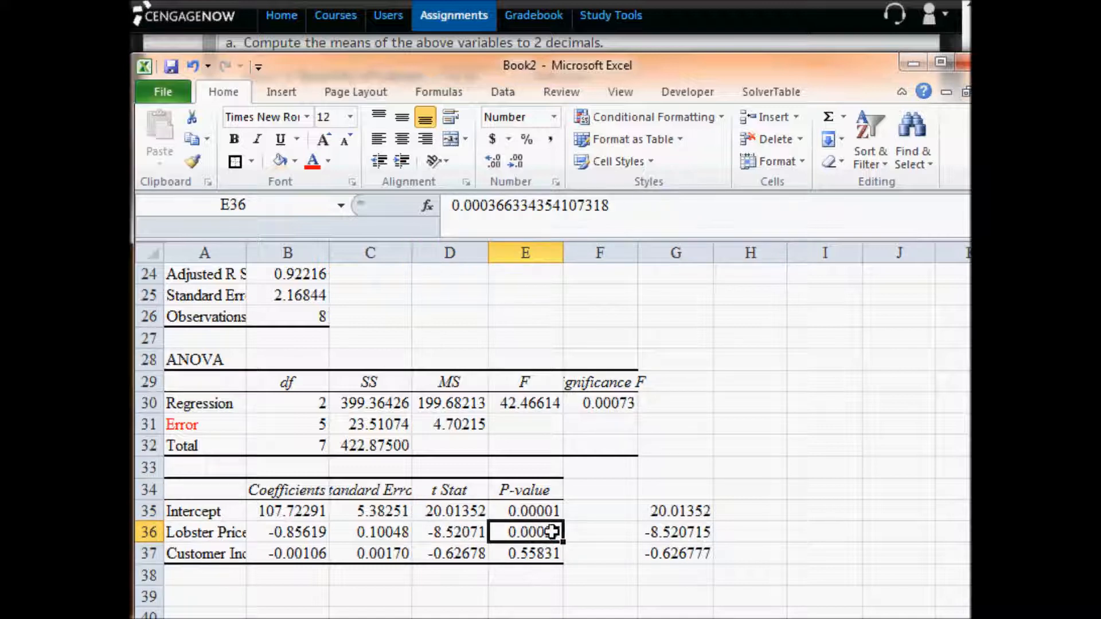
{"action": "left_click", "coordinate": [463, 532]}
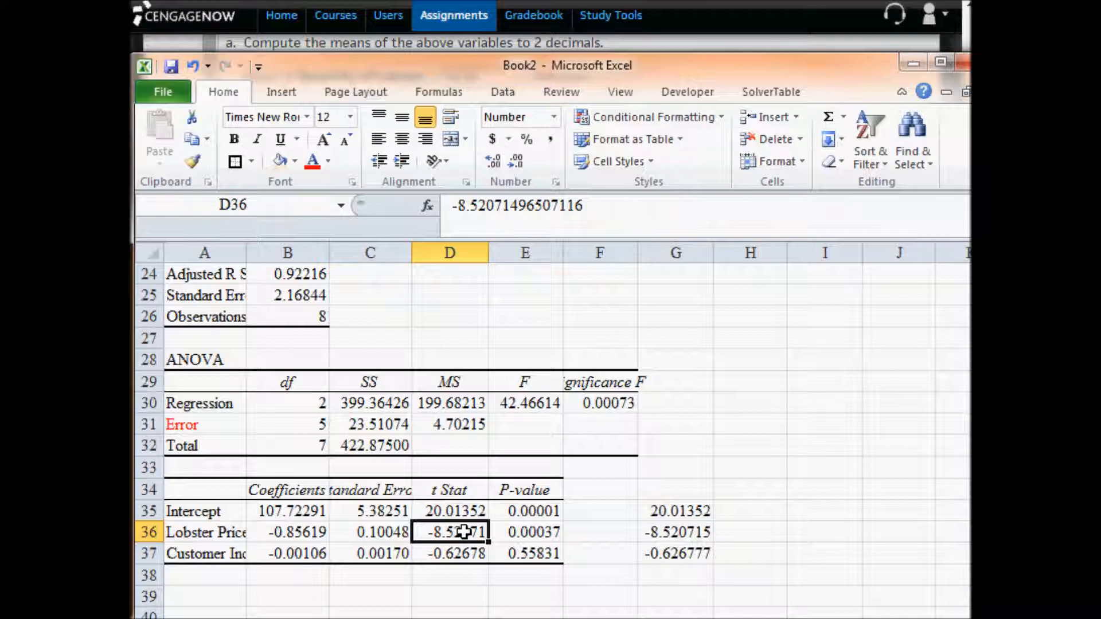
{"action": "left_click", "coordinate": [529, 553]}
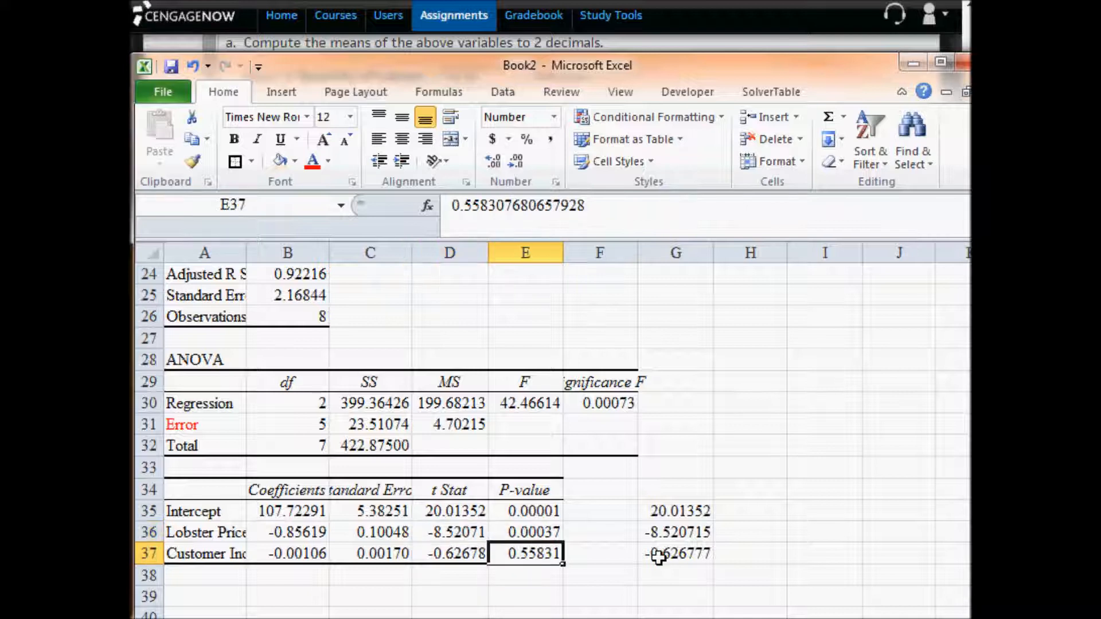
{"action": "left_click", "coordinate": [458, 553]}
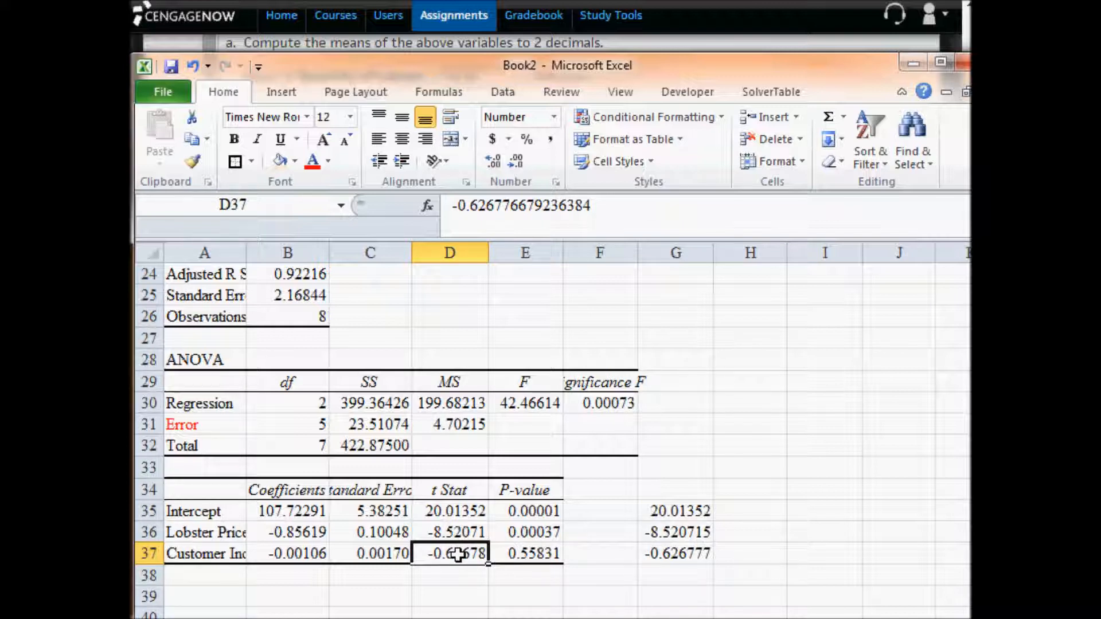
{"action": "left_click", "coordinate": [315, 554]}
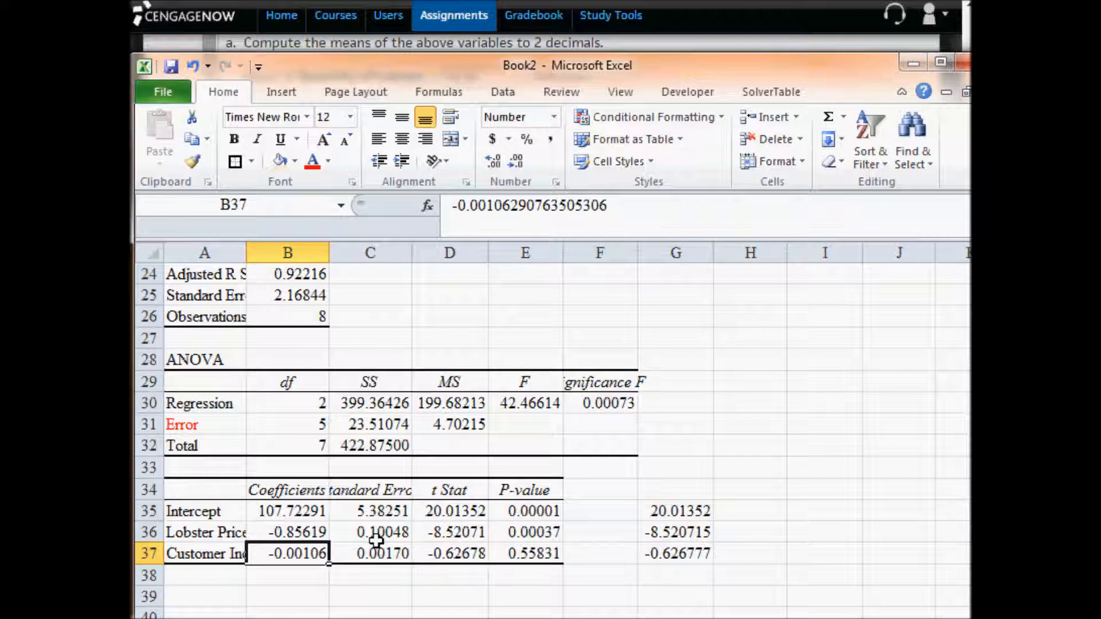
{"action": "mouse_move", "coordinate": [467, 534]}
{"action": "left_mouse_down"}
{"action": "mouse_move", "coordinate": [470, 499]}
{"action": "mouse_move", "coordinate": [469, 514]}
{"action": "left_mouse_up"}
{"action": "left_click_drag", "start_coordinate": [319, 519], "coordinate": [306, 534]}
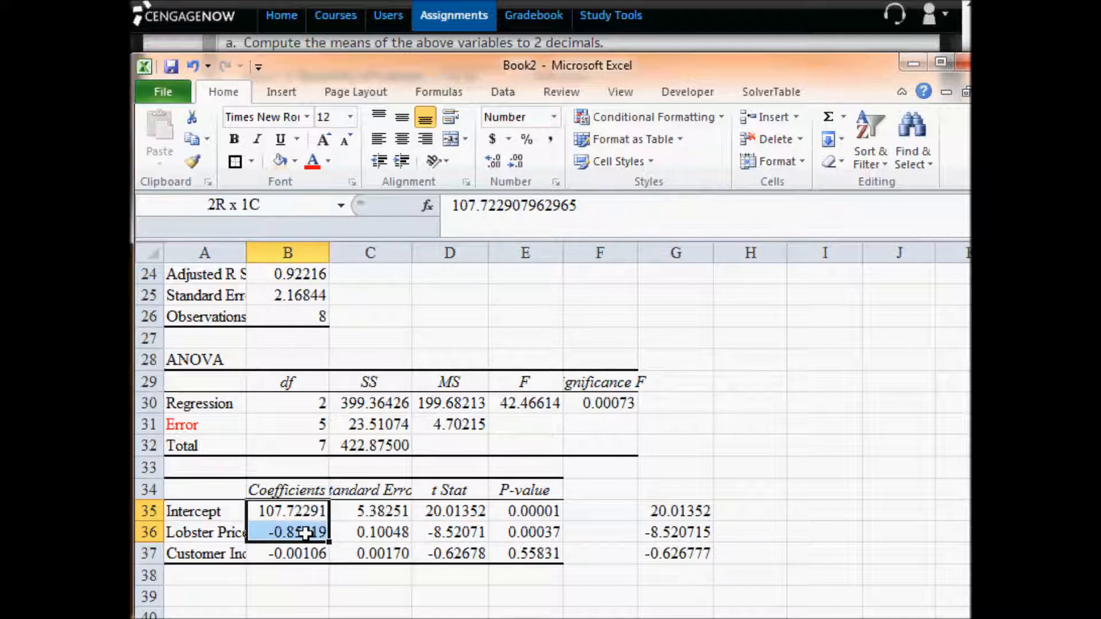
{"action": "left_click_drag", "start_coordinate": [306, 533], "coordinate": [307, 533]}
- Read the part c residual questions in CengageNOW, and return to Excel to examine the residuals in C44:C51
{"action": "key", "text": "alt+Tab"}
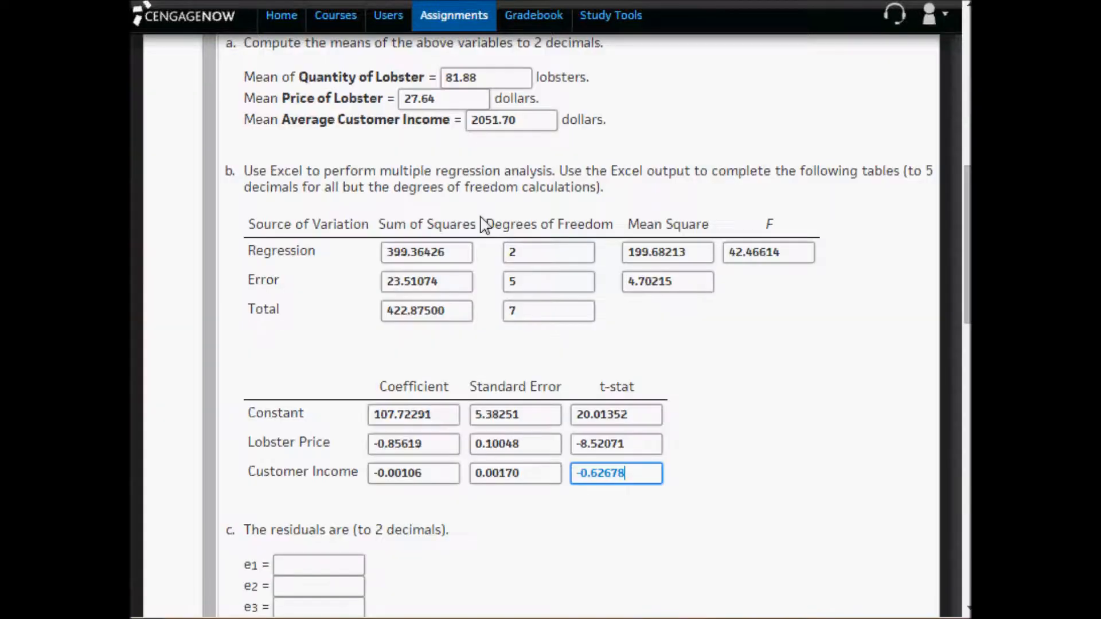
{"action": "scroll", "coordinate": [701, 373], "scroll_direction": "down", "scroll_amount": 2}
{"action": "scroll", "coordinate": [704, 377], "scroll_direction": "down", "scroll_amount": 2}
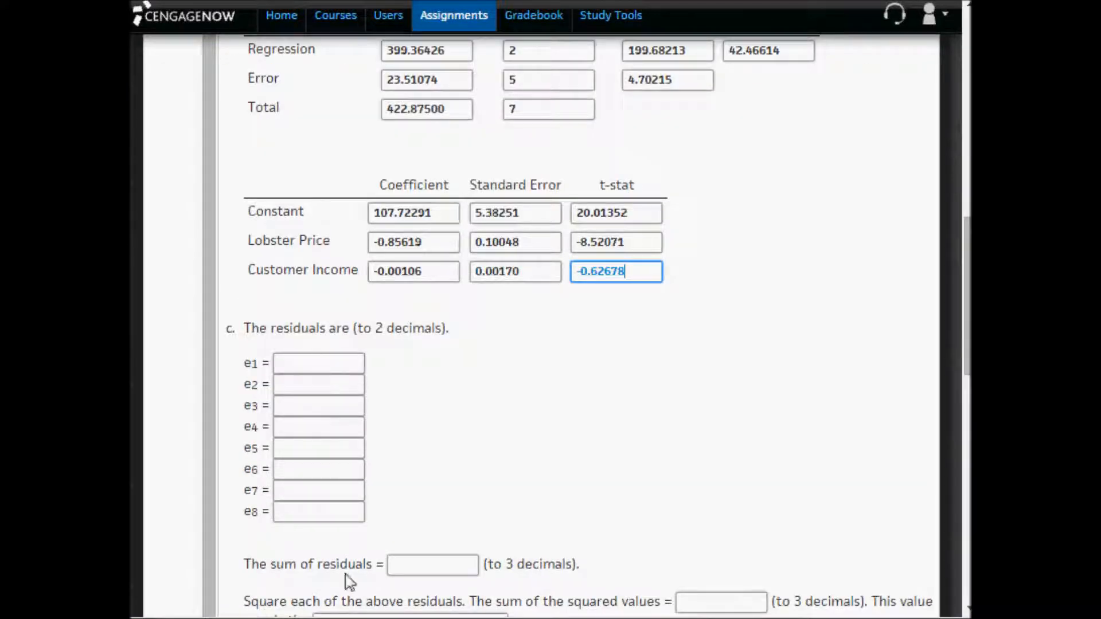
{"action": "key", "text": "alt+Tab"}
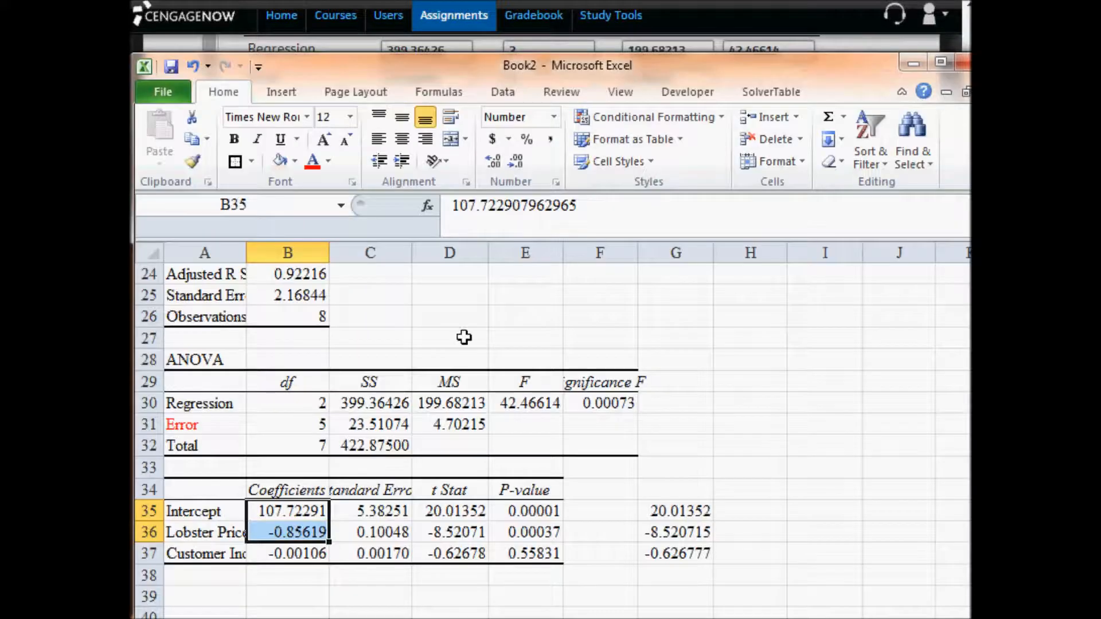
{"action": "scroll", "coordinate": [476, 395], "scroll_direction": "down", "scroll_amount": 3}
{"action": "scroll", "coordinate": [476, 394], "scroll_direction": "down", "scroll_amount": 2}
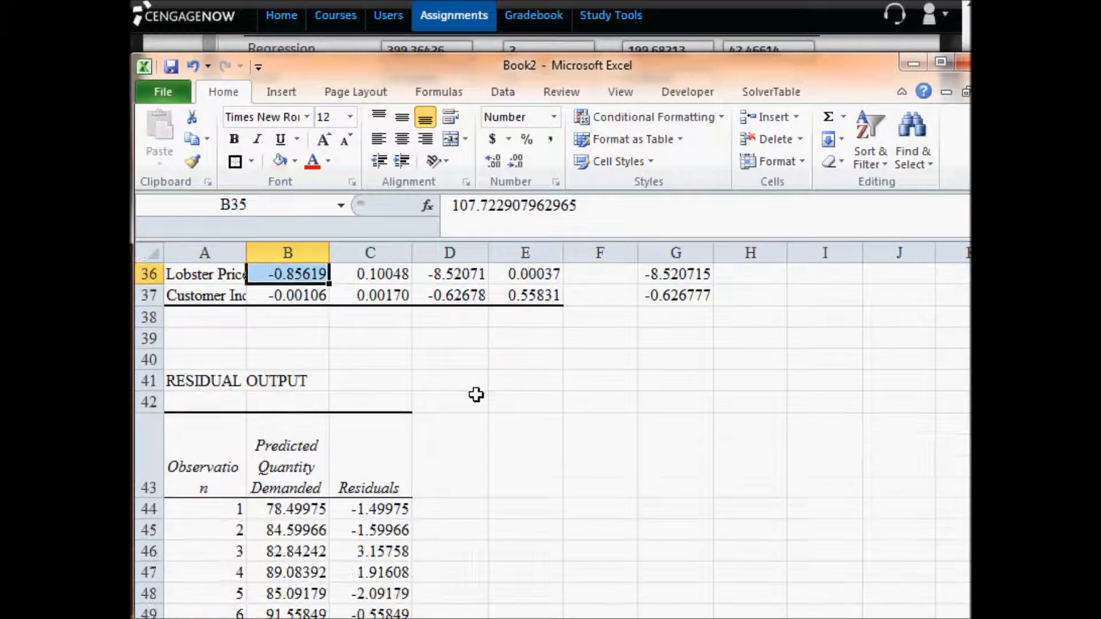
{"action": "left_click", "coordinate": [367, 444]}
{"action": "left_click", "coordinate": [369, 465]}
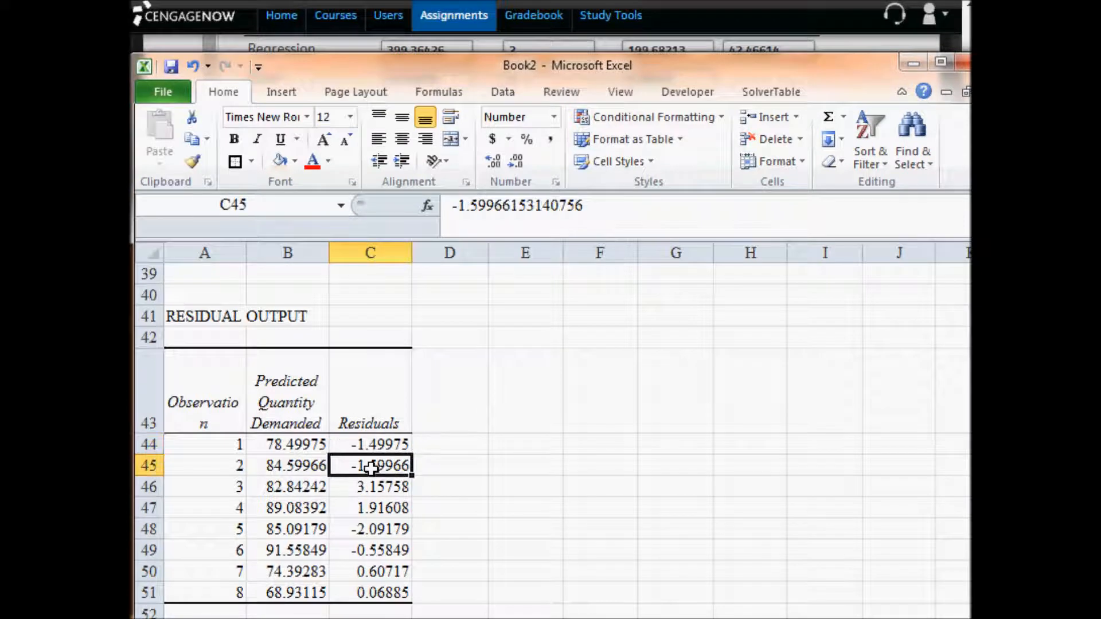
{"action": "left_click", "coordinate": [380, 487]}
{"action": "left_click", "coordinate": [387, 506]}
{"action": "left_click", "coordinate": [382, 527]}
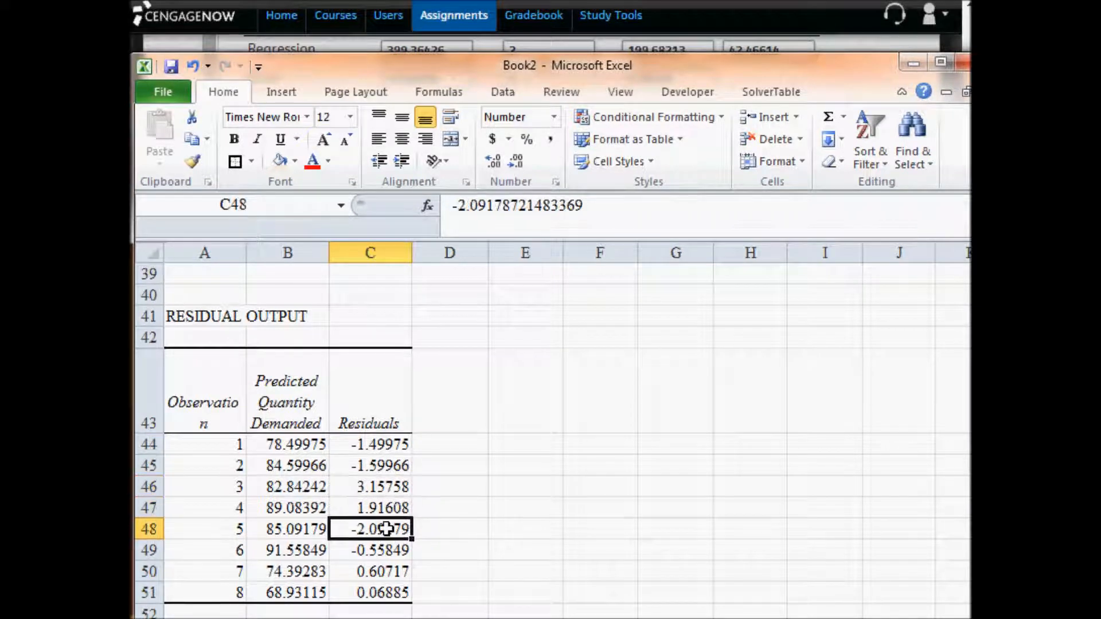
{"action": "left_click", "coordinate": [387, 551]}
{"action": "left_click", "coordinate": [388, 568]}
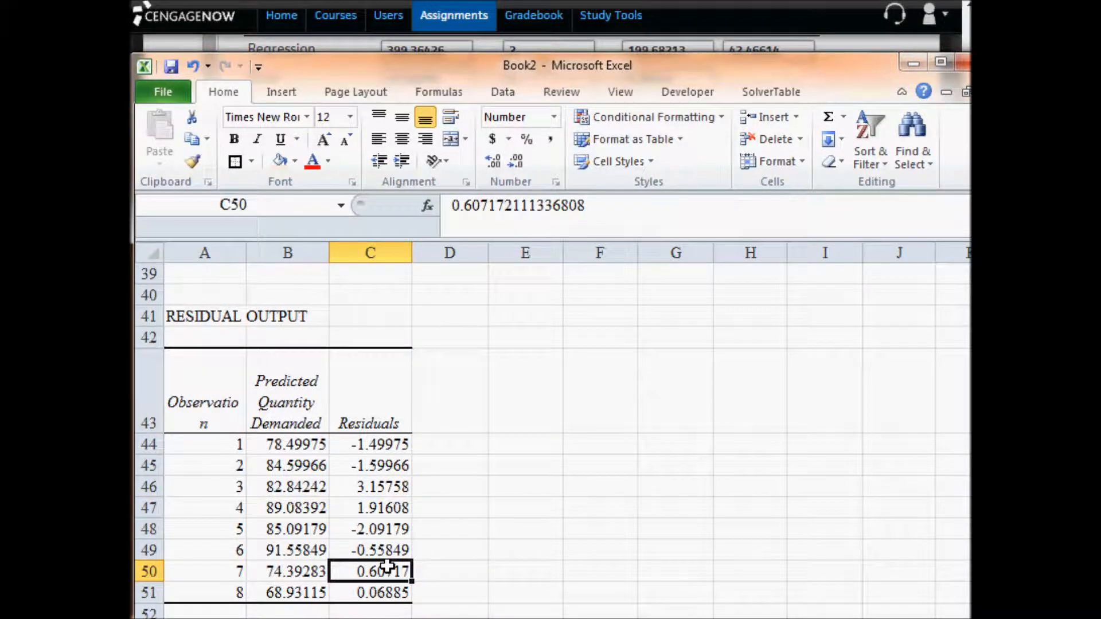
{"action": "left_click", "coordinate": [386, 591]}
- Copy the residual output table A43:C51 to E2 as values only and wrap the text of the pasted range
{"action": "left_click_drag", "start_coordinate": [177, 356], "coordinate": [356, 580]}
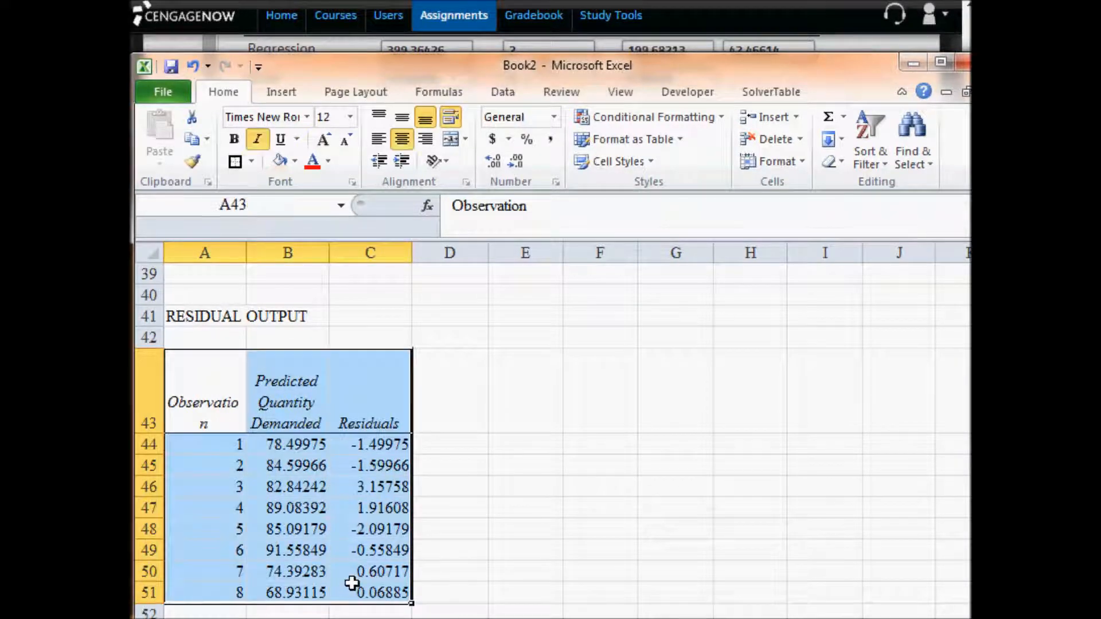
{"action": "key", "text": "ctrl+c"}
{"action": "scroll", "coordinate": [652, 440], "scroll_direction": "up", "scroll_amount": 4}
{"action": "scroll", "coordinate": [653, 440], "scroll_direction": "up", "scroll_amount": 9}
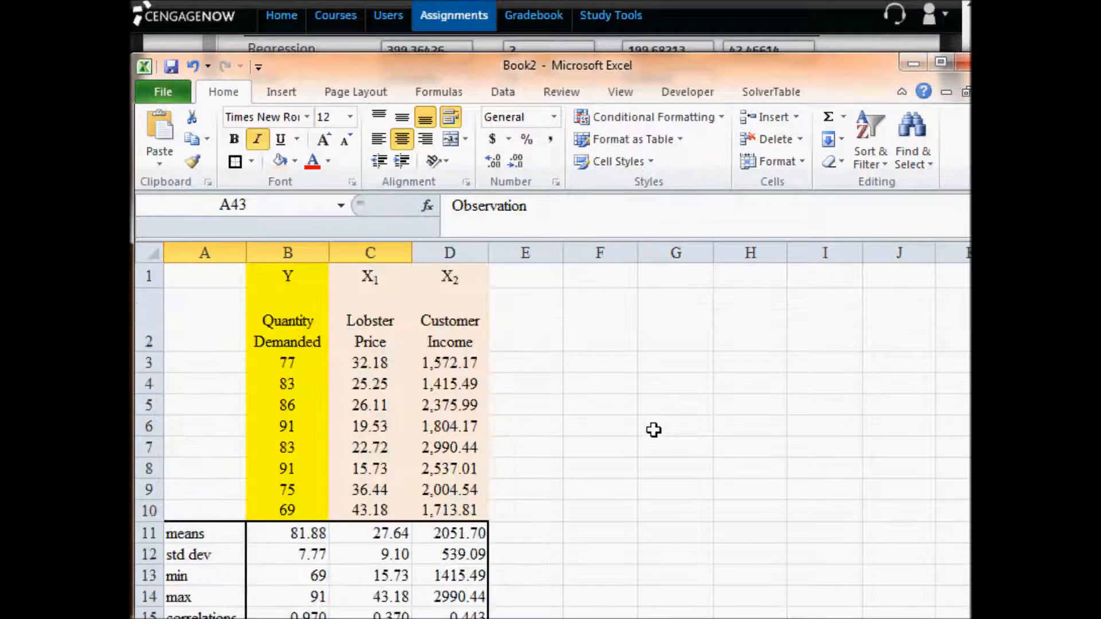
{"action": "left_click", "coordinate": [524, 320]}
{"action": "right_click", "coordinate": [524, 320]}
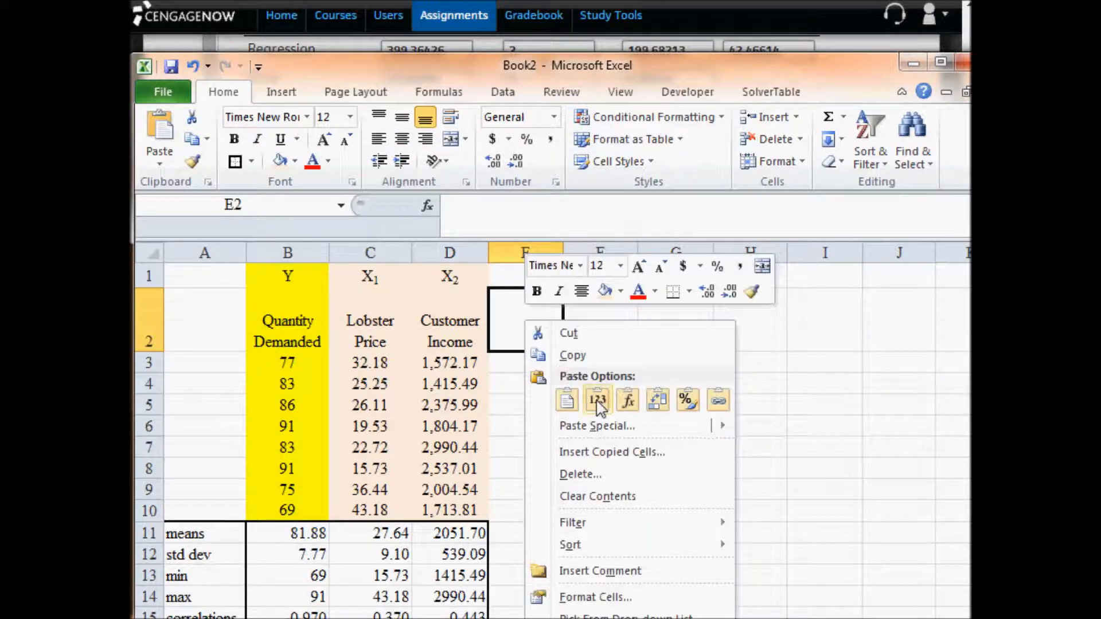
{"action": "left_click", "coordinate": [595, 398]}
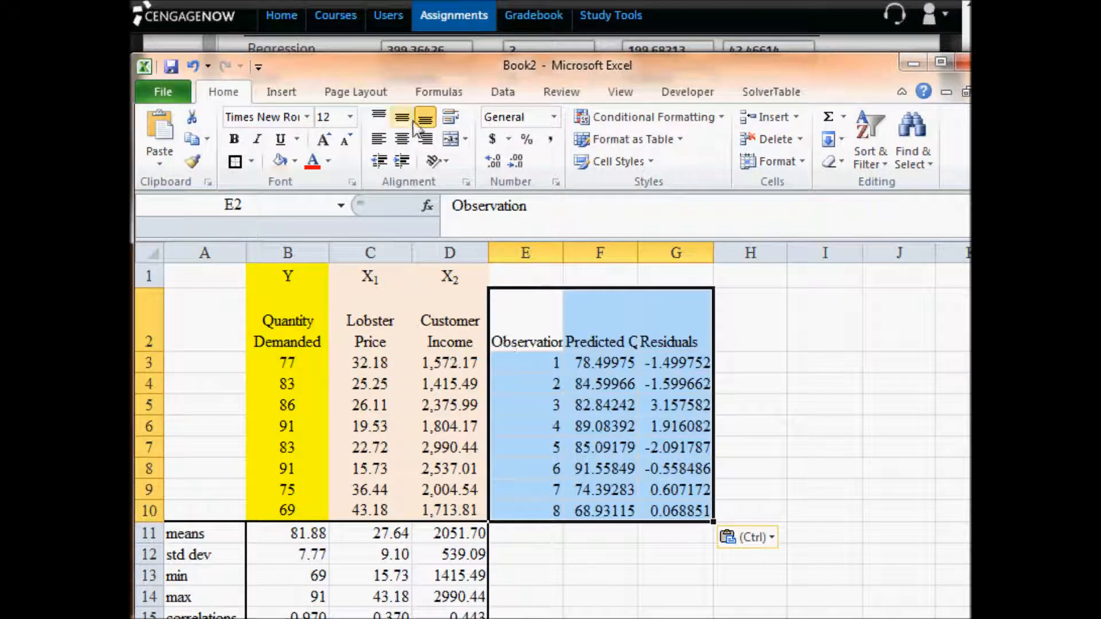
{"action": "left_click", "coordinate": [451, 117]}
{"action": "left_click", "coordinate": [706, 339]}
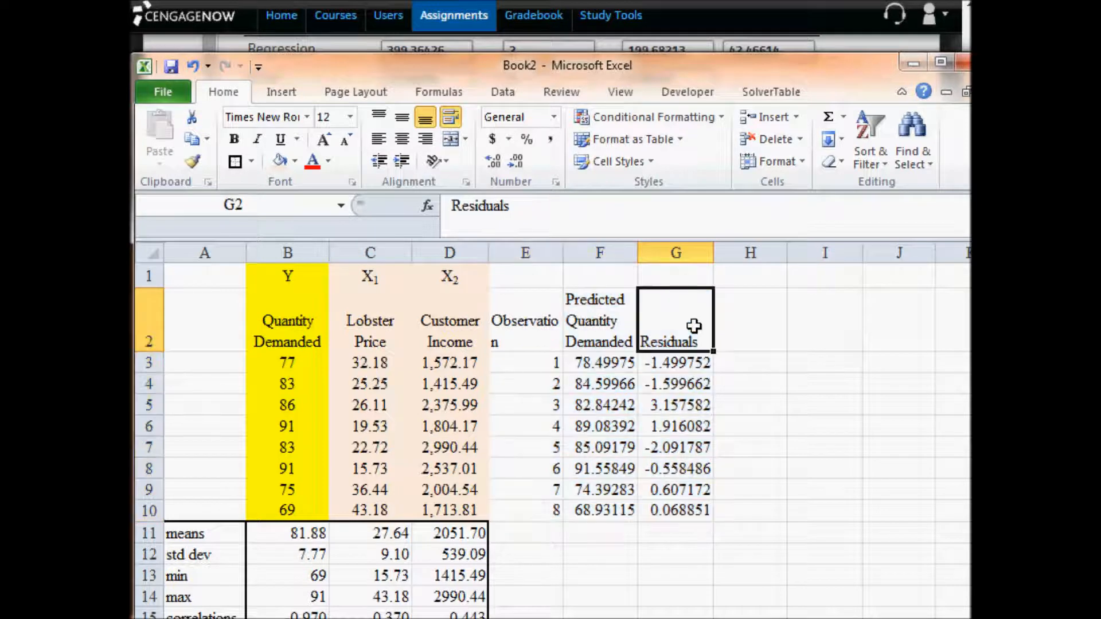
- Inspect the unrounded predicted quantity in F3 and its residual in G3
{"action": "double_click", "coordinate": [616, 360]}
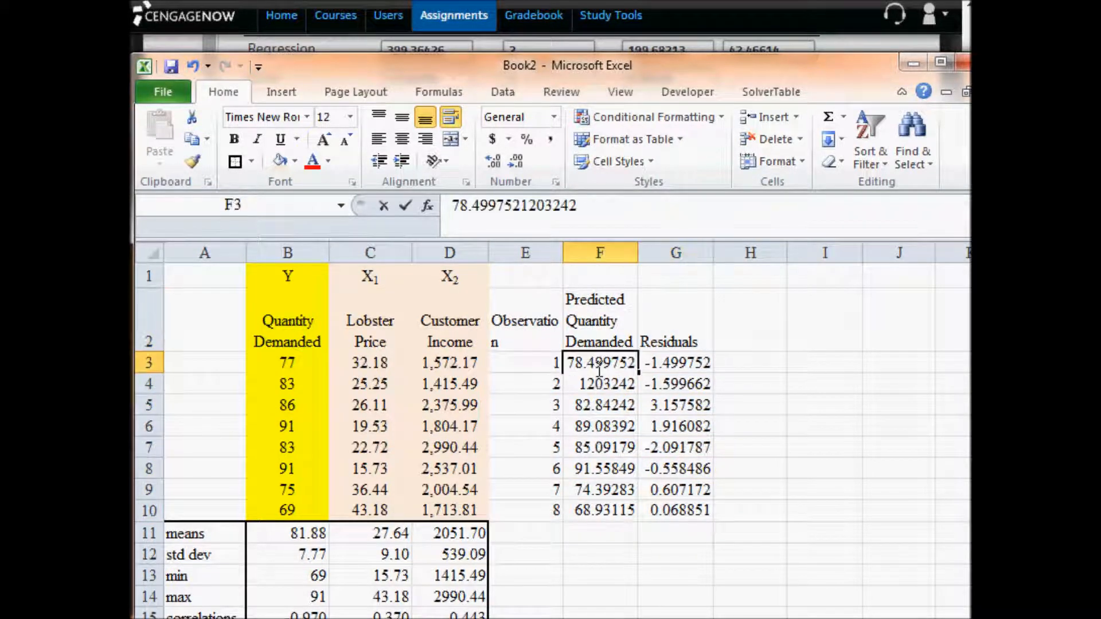
{"action": "left_click_drag", "start_coordinate": [569, 363], "coordinate": [767, 362]}
{"action": "left_click", "coordinate": [767, 362]}
{"action": "left_click", "coordinate": [712, 360]}
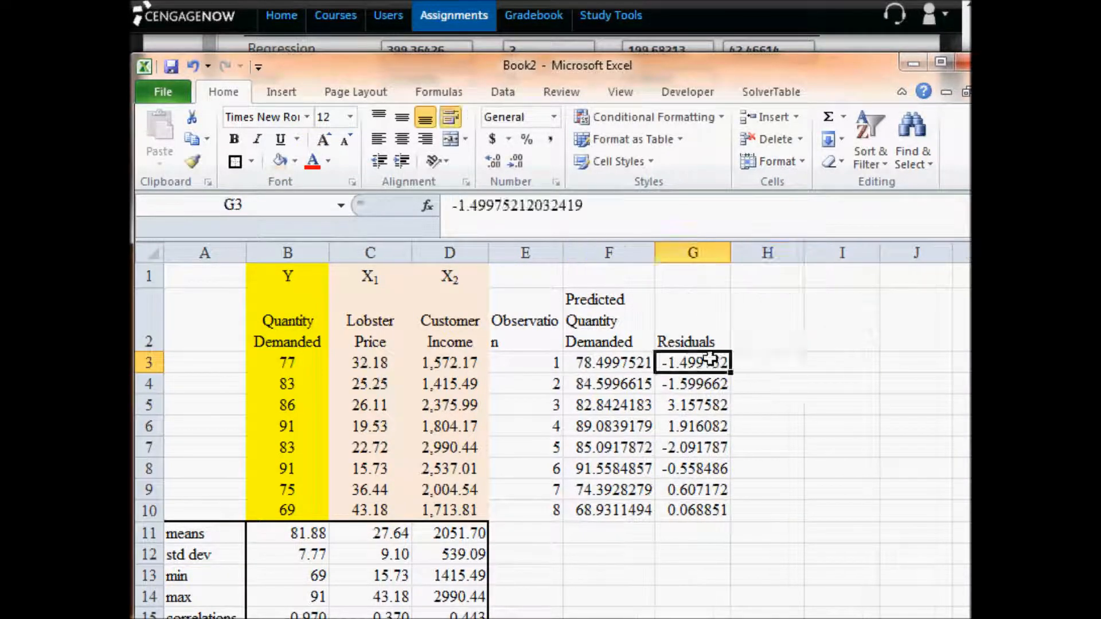
- Enter the formula =B3-F3 in H3 to calculate the first observation's residual manually
{"action": "left_click", "coordinate": [765, 364]}
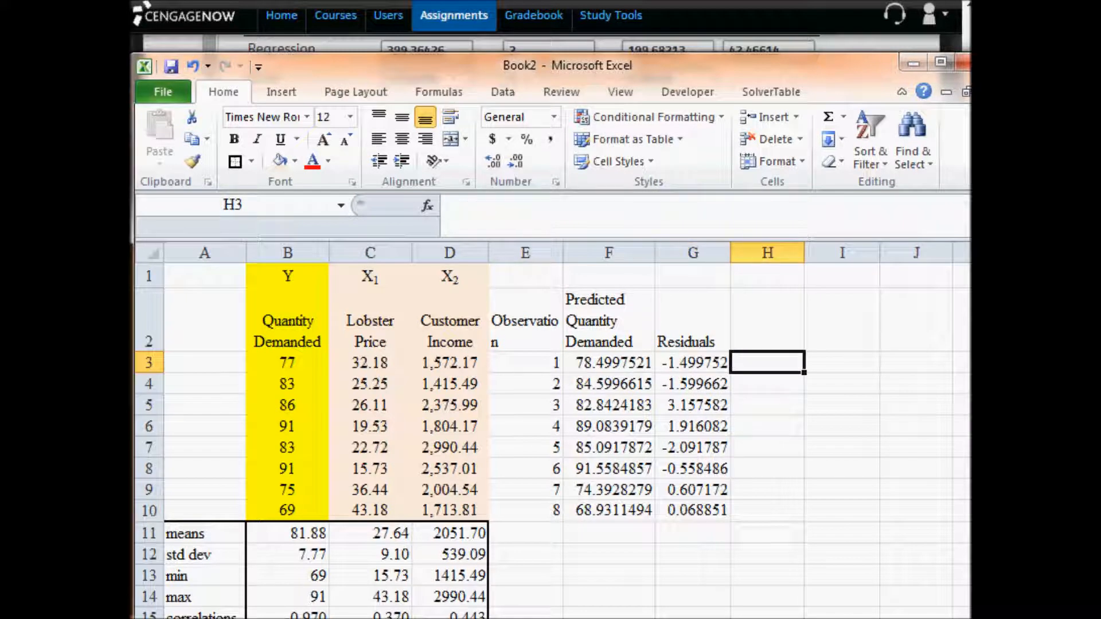
{"action": "type", "text": "="}
{"action": "key", "text": "Left"}
{"action": "key", "text": "Left"}
{"action": "key", "text": "Left"}
{"action": "key", "text": "Left"}
{"action": "key", "text": "Left"}
{"action": "key", "text": "Left"}
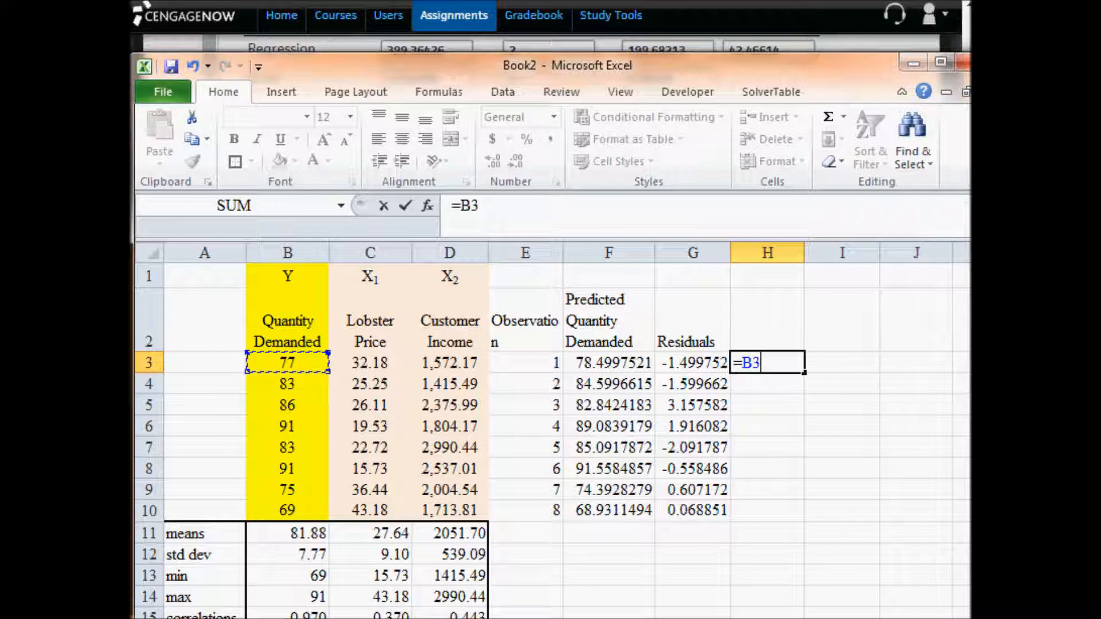
{"action": "type", "text": "-"}
{"action": "key", "text": "Left"}
{"action": "key", "text": "Left"}
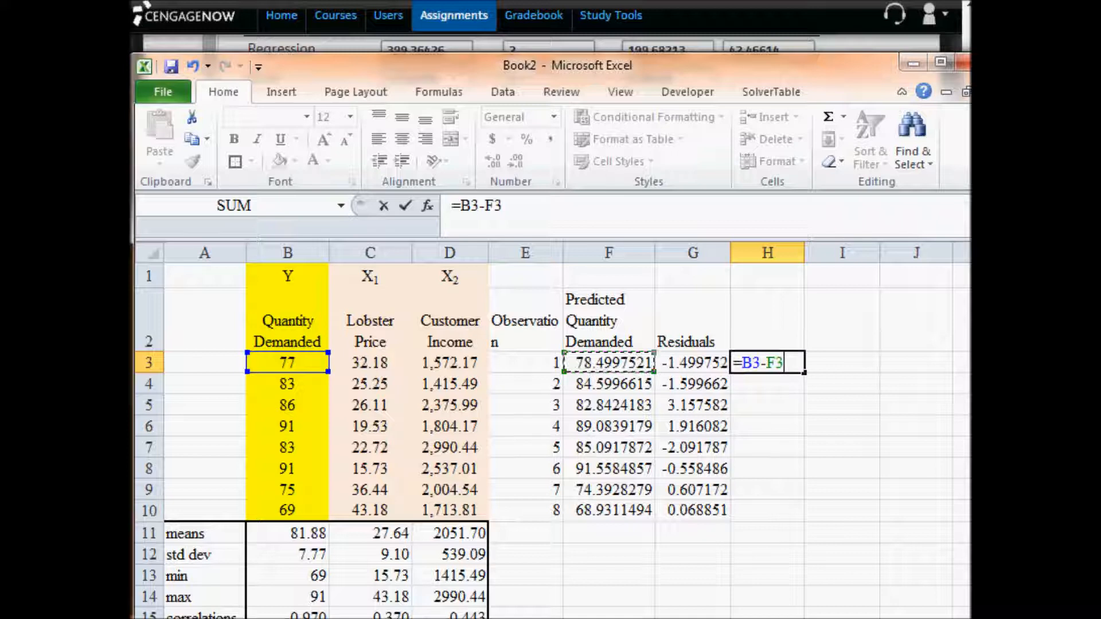
{"action": "key", "text": "ctrl+Return"}
- Compare the manually calculated residual in H3 with the regression output's residual in G3
{"action": "key", "text": "Left"}
{"action": "key", "text": "Right"}
{"action": "key", "text": "Left"}
{"action": "key", "text": "Right"}
{"action": "key", "text": "Left"}
{"action": "key", "text": "Right"}
{"action": "key", "text": "Left"}
{"action": "key", "text": "Right"}
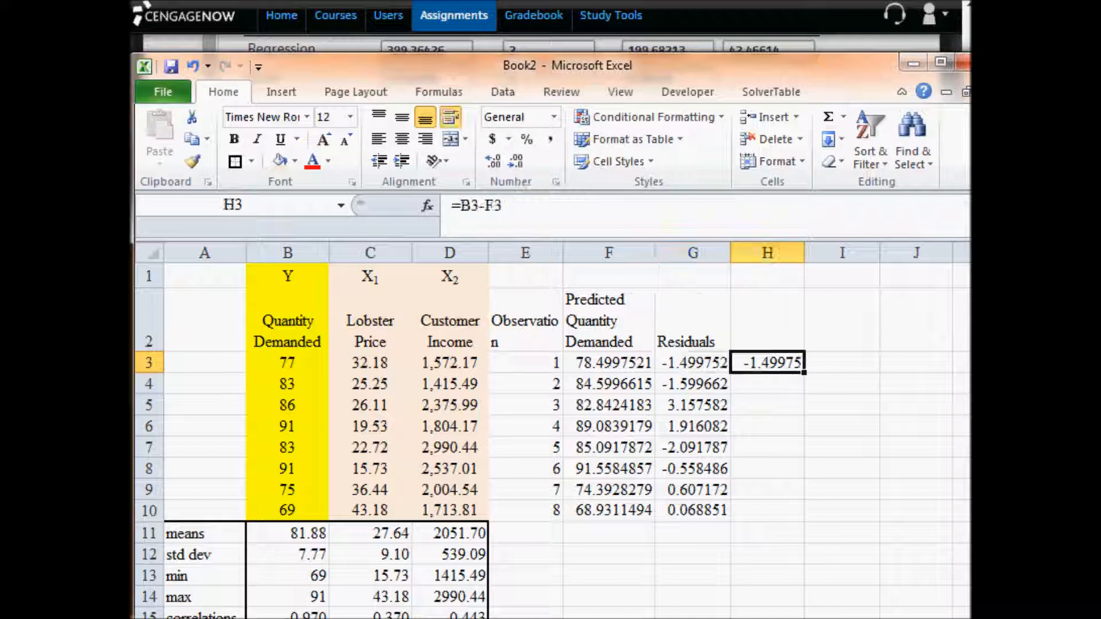
{"action": "key", "text": "Left"}
{"action": "key", "text": "Right"}
{"action": "key", "text": "Left"}
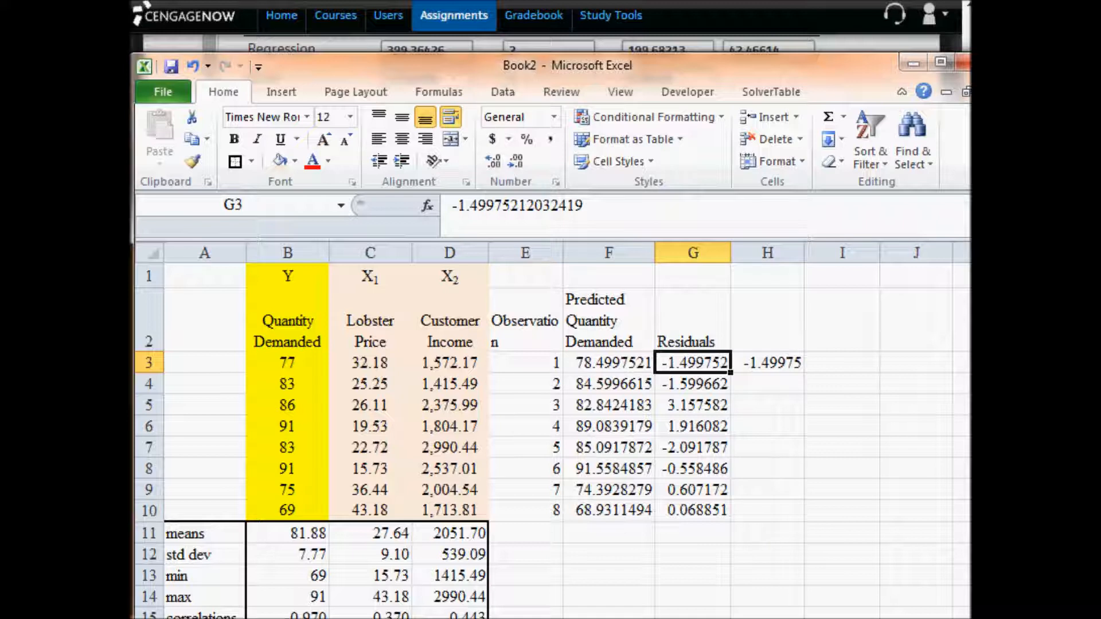
{"action": "key", "text": "Right"}
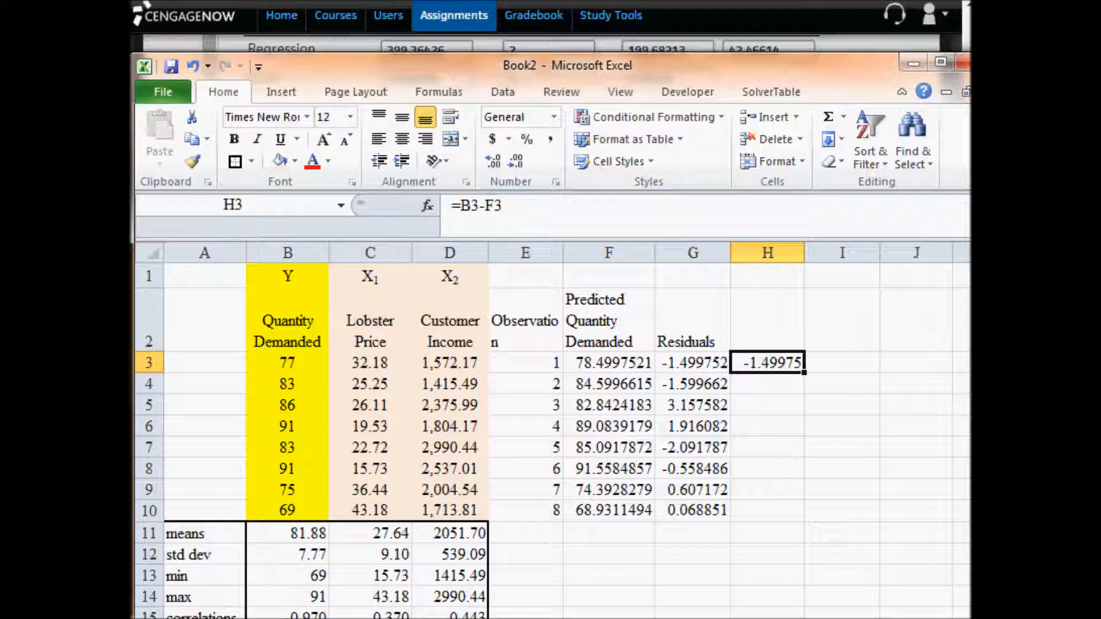
- Review the Quantity Demanded values in B3:B6 and the corresponding residuals in G3 and G4
{"action": "key", "text": "Left"}
{"action": "key", "text": "Left"}
{"action": "key", "text": "Left"}
{"action": "key", "text": "Left"}
{"action": "key", "text": "Left"}
{"action": "key", "text": "Down"}
{"action": "key", "text": "Down"}
{"action": "key", "text": "Down"}
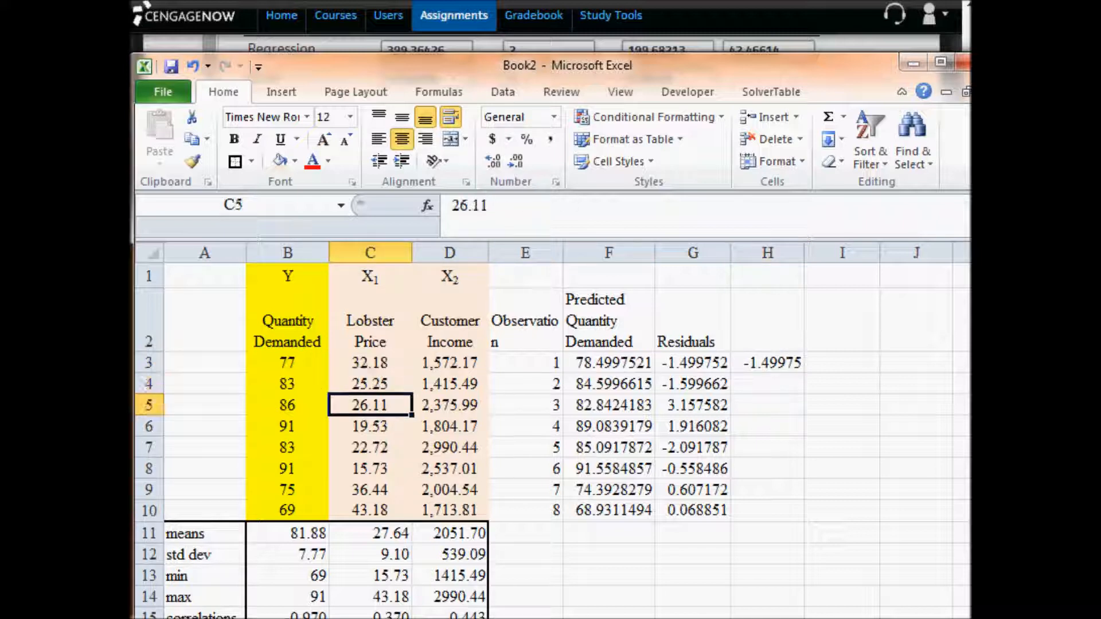
{"action": "key", "text": "Left"}
{"action": "key", "text": "Up"}
{"action": "key", "text": "Up"}
{"action": "key", "text": "Up"}
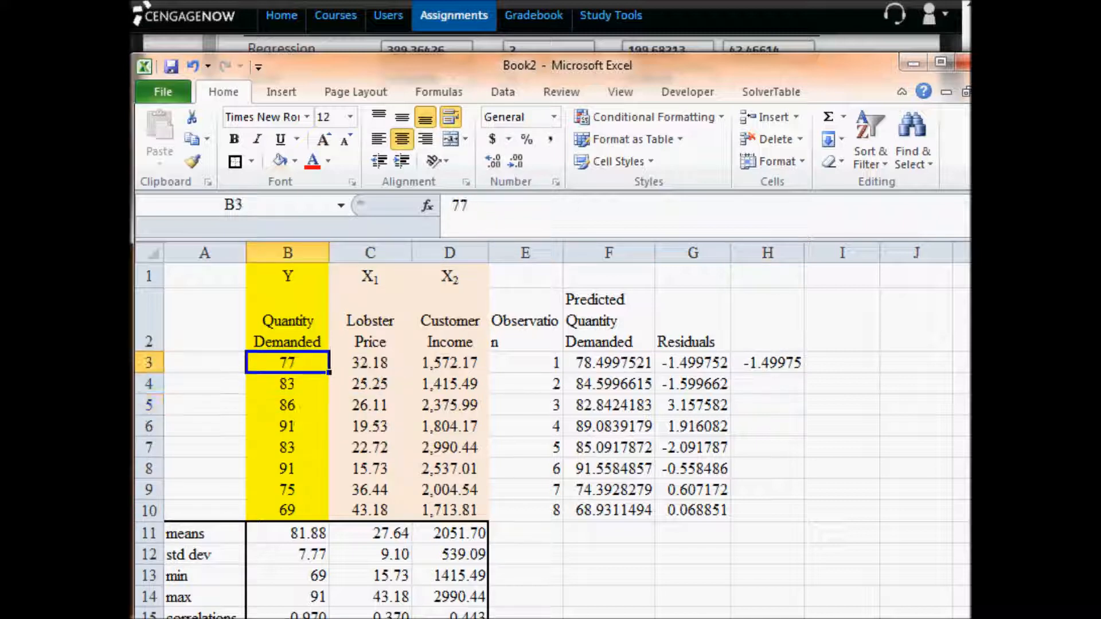
{"action": "key", "text": "Down"}
{"action": "key", "text": "Down"}
{"action": "key", "text": "Down"}
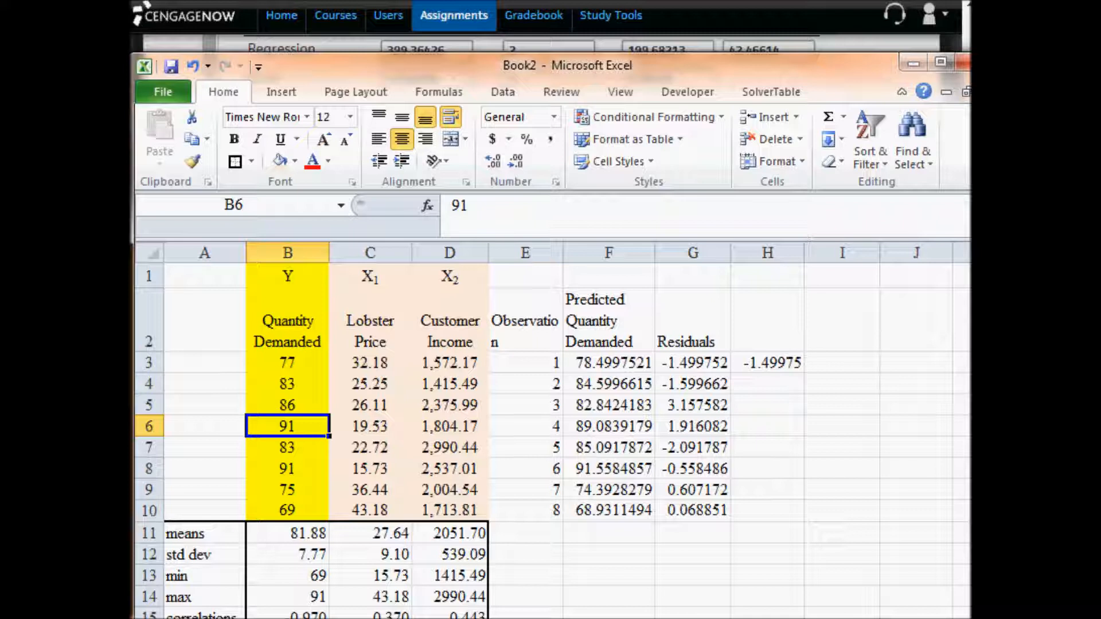
{"action": "key", "text": "Right"}
{"action": "key", "text": "Right"}
{"action": "key", "text": "Right"}
{"action": "key", "text": "Right"}
{"action": "key", "text": "Right"}
{"action": "key", "text": "Up"}
{"action": "key", "text": "Up"}
{"action": "key", "text": "Up"}
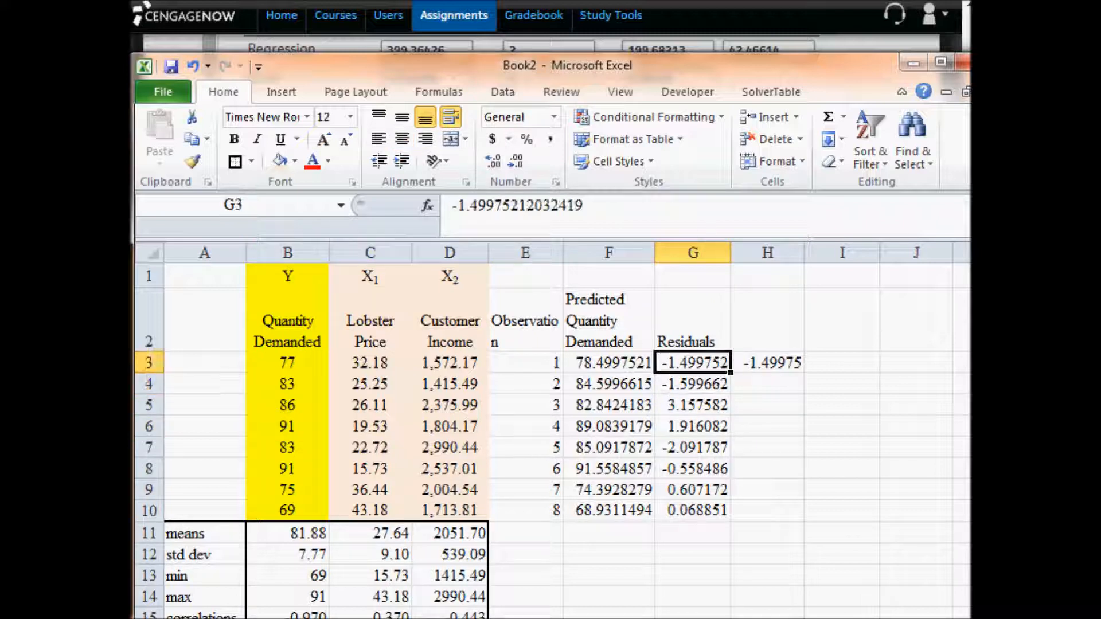
{"action": "key", "text": "Down"}
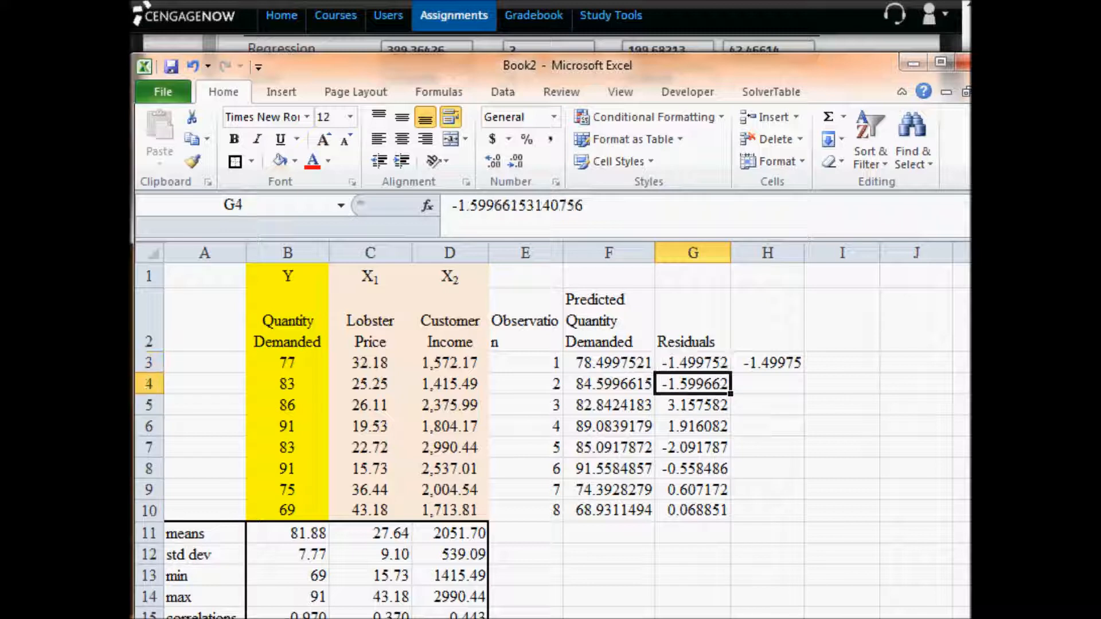
{"action": "key", "text": "Up"}
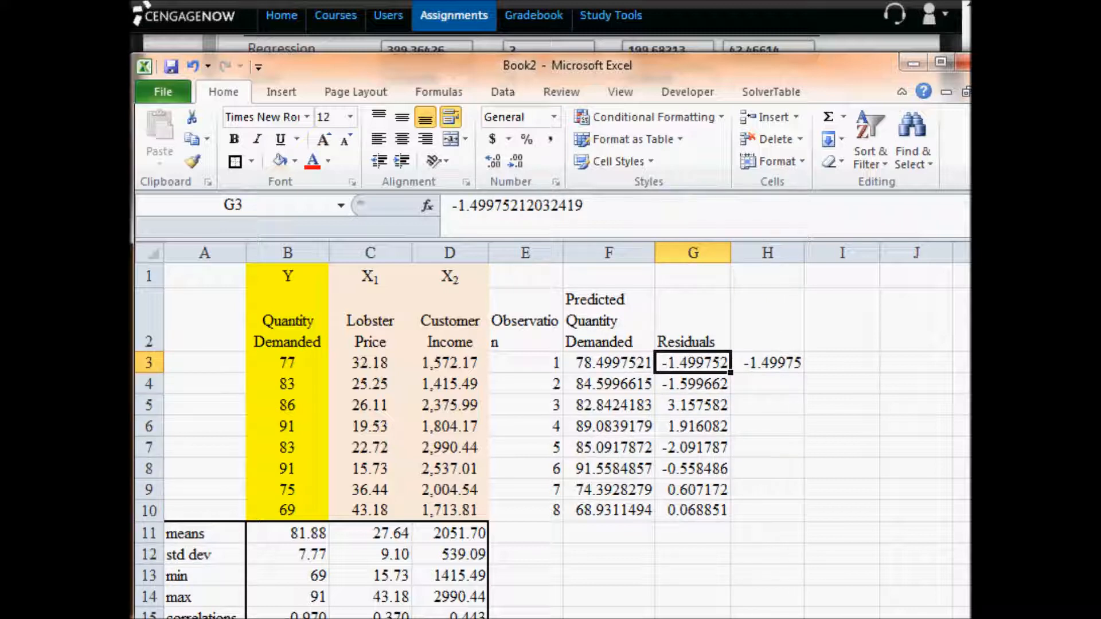
- Fill the H3 residual formula down to H10 and format the residuals in G3:H10 to three decimals
{"action": "left_click", "coordinate": [778, 361]}
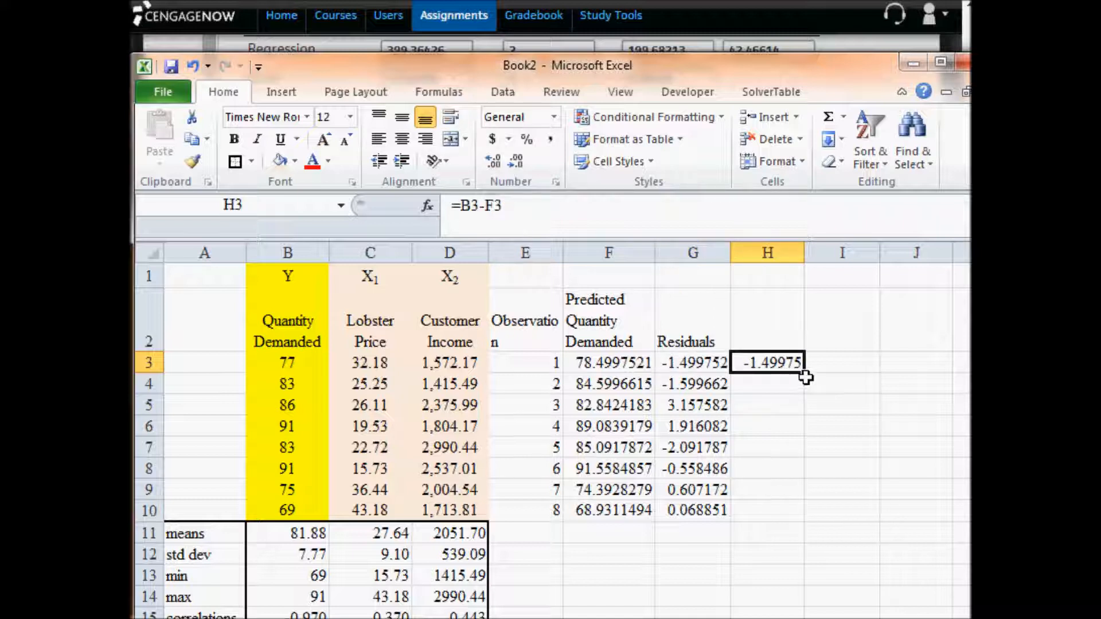
{"action": "left_click_drag", "start_coordinate": [806, 374], "coordinate": [798, 516]}
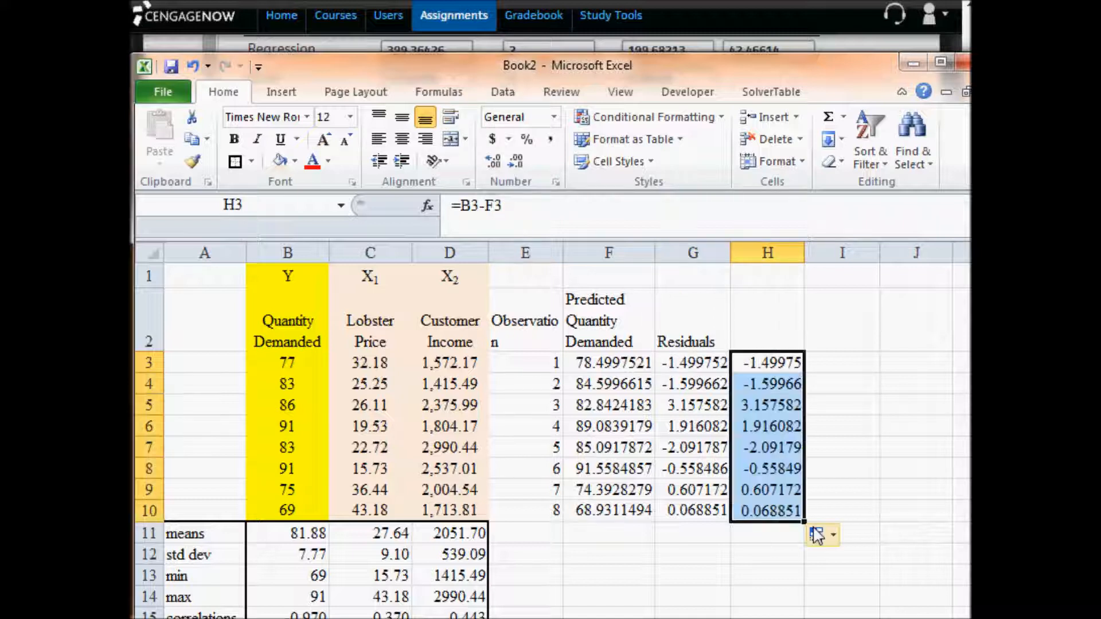
{"action": "left_click_drag", "start_coordinate": [693, 361], "coordinate": [750, 509]}
{"action": "left_click", "coordinate": [517, 160]}
{"action": "left_click", "coordinate": [516, 160]}
{"action": "left_click", "coordinate": [516, 160]}
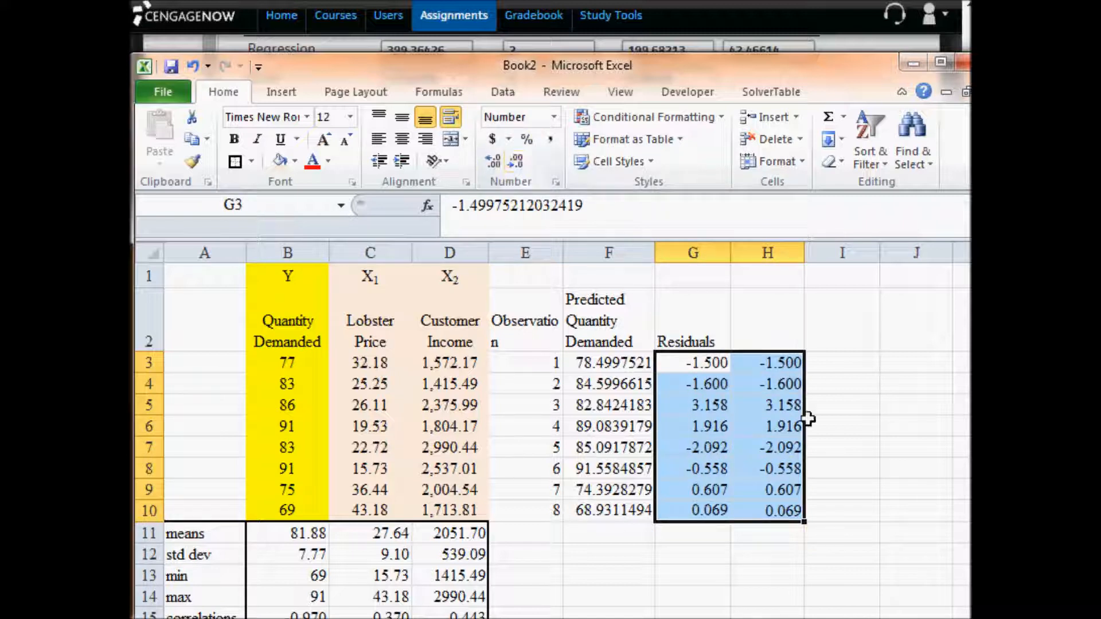
- Review the residual formula in H3 together with the first observation's price and income in C3:D3, the regression output, and the predicted value in F3
{"action": "left_click", "coordinate": [766, 362]}
{"action": "double_click", "coordinate": [766, 362]}
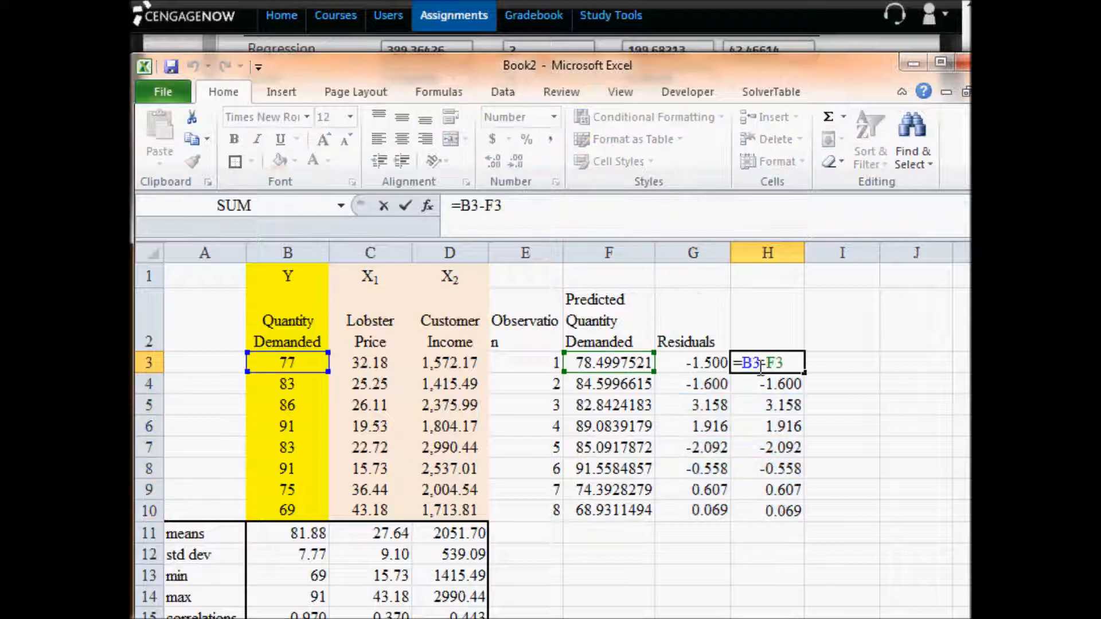
{"action": "left_click", "coordinate": [369, 361]}
{"action": "left_click_drag", "start_coordinate": [370, 360], "coordinate": [432, 362]}
{"action": "scroll", "coordinate": [381, 496], "scroll_direction": "down", "scroll_amount": 3}
{"action": "scroll", "coordinate": [348, 522], "scroll_direction": "down", "scroll_amount": 4}
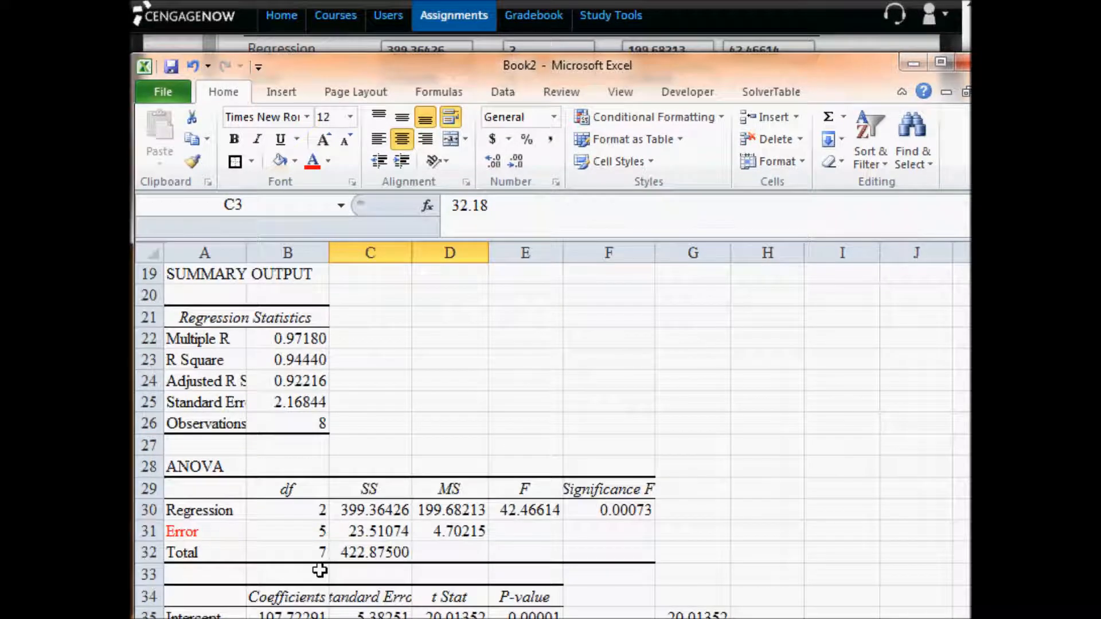
{"action": "scroll", "coordinate": [304, 582], "scroll_direction": "up", "scroll_amount": 7}
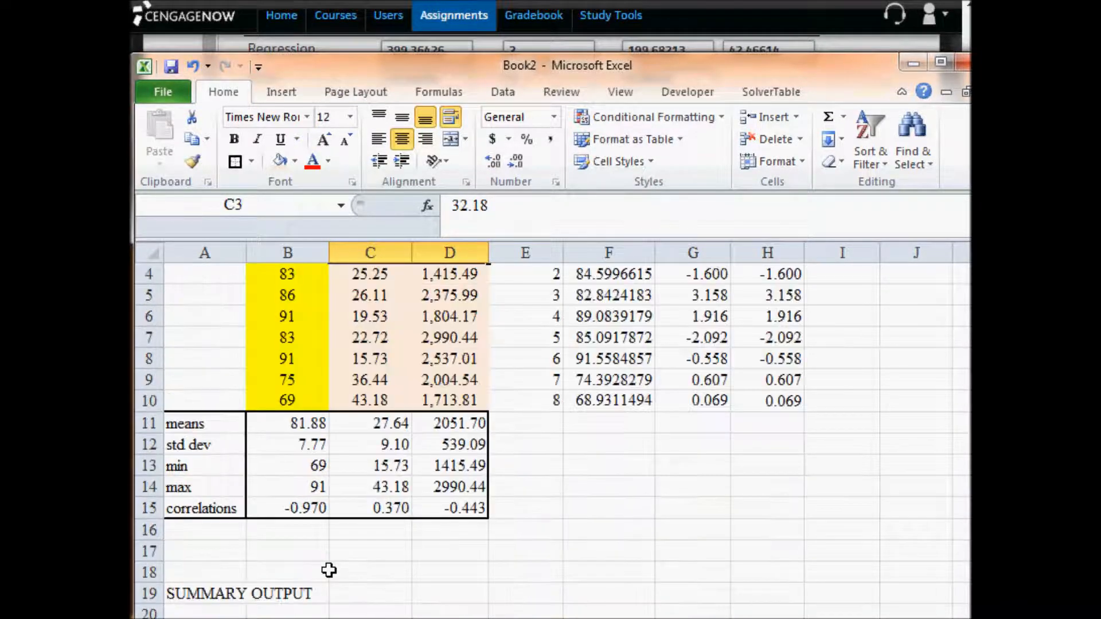
{"action": "left_click", "coordinate": [612, 363]}
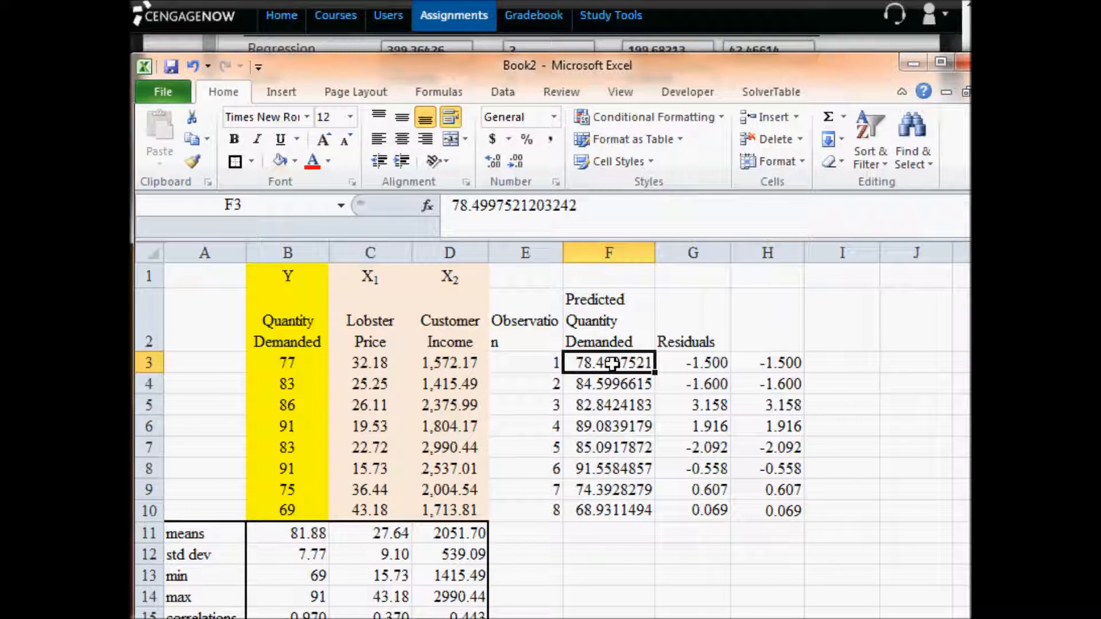
{"action": "left_click", "coordinate": [787, 363]}
{"action": "double_click", "coordinate": [787, 363]}
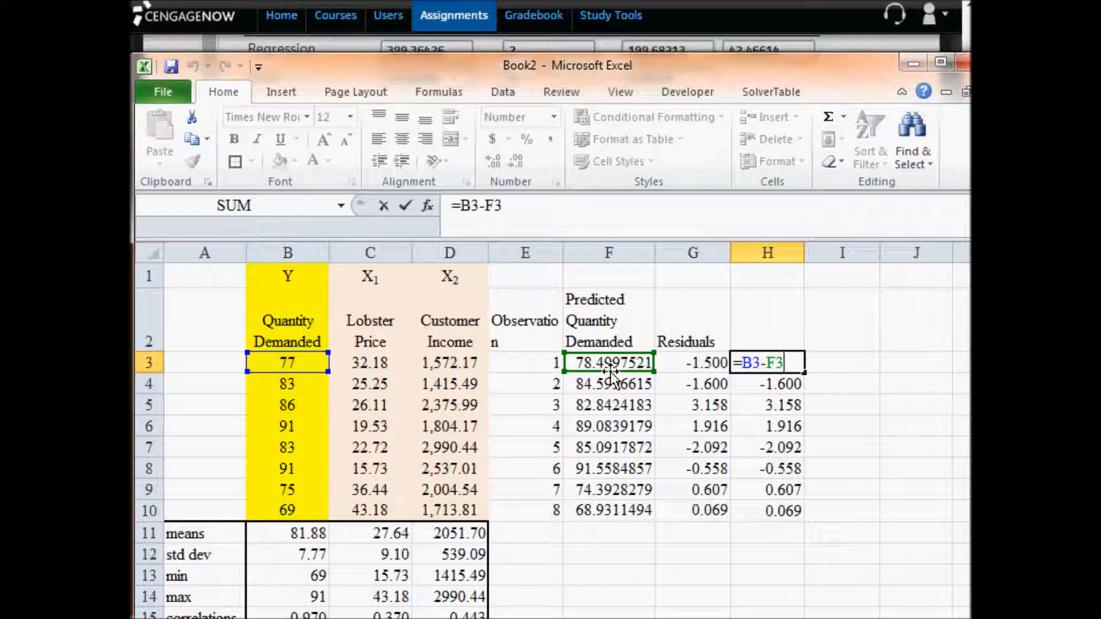
- Clear the copied predictions, residuals and manual check formulas from E2:H10
{"action": "left_click", "coordinate": [745, 397]}
{"action": "left_click_drag", "start_coordinate": [529, 310], "coordinate": [777, 506]}
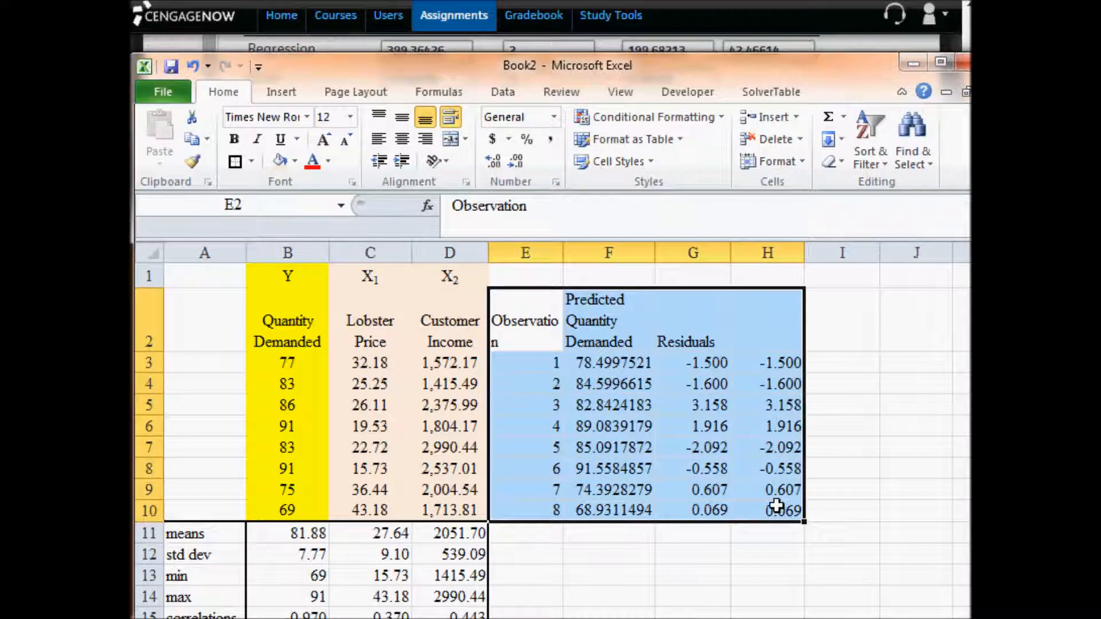
{"action": "key", "text": "Delete"}
- Copy the first residual from C44 of the residual output and paste -1.49975 into the e1 answer in CengageNOW
{"action": "scroll", "coordinate": [539, 517], "scroll_direction": "down", "scroll_amount": 3}
{"action": "scroll", "coordinate": [538, 516], "scroll_direction": "down", "scroll_amount": 10}
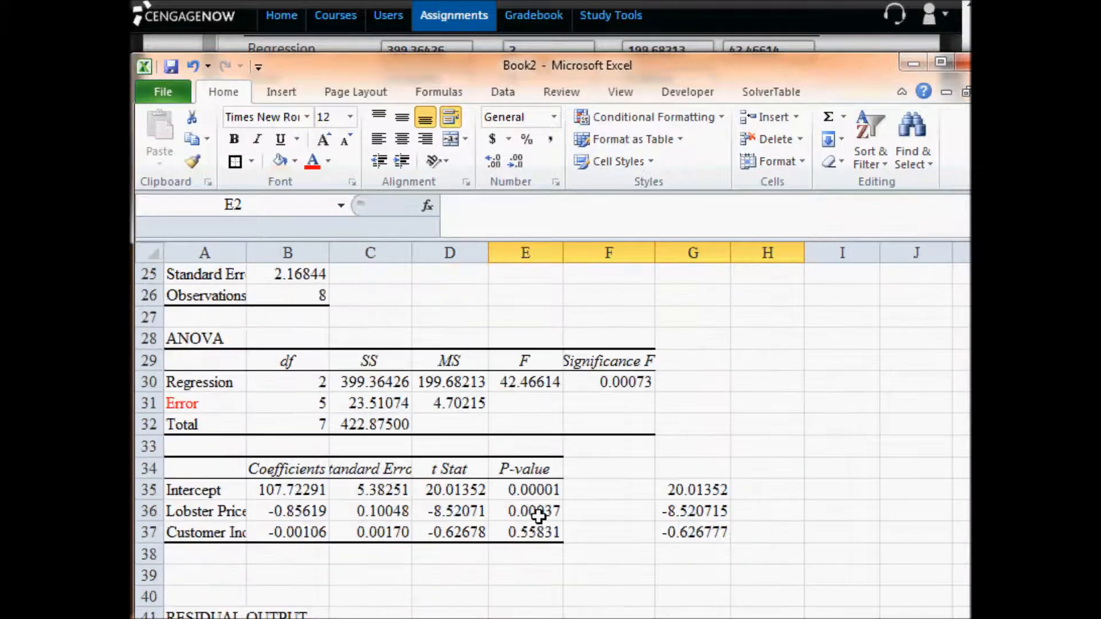
{"action": "left_click", "coordinate": [378, 417]}
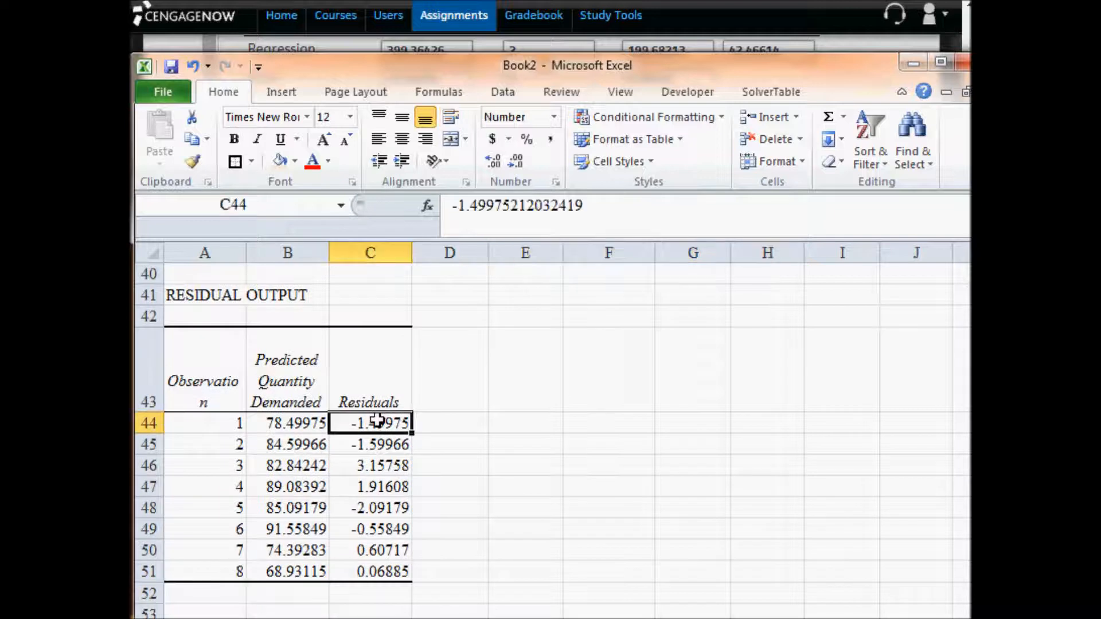
{"action": "key", "text": "ctrl+c"}
{"action": "left_click", "coordinate": [350, 38]}
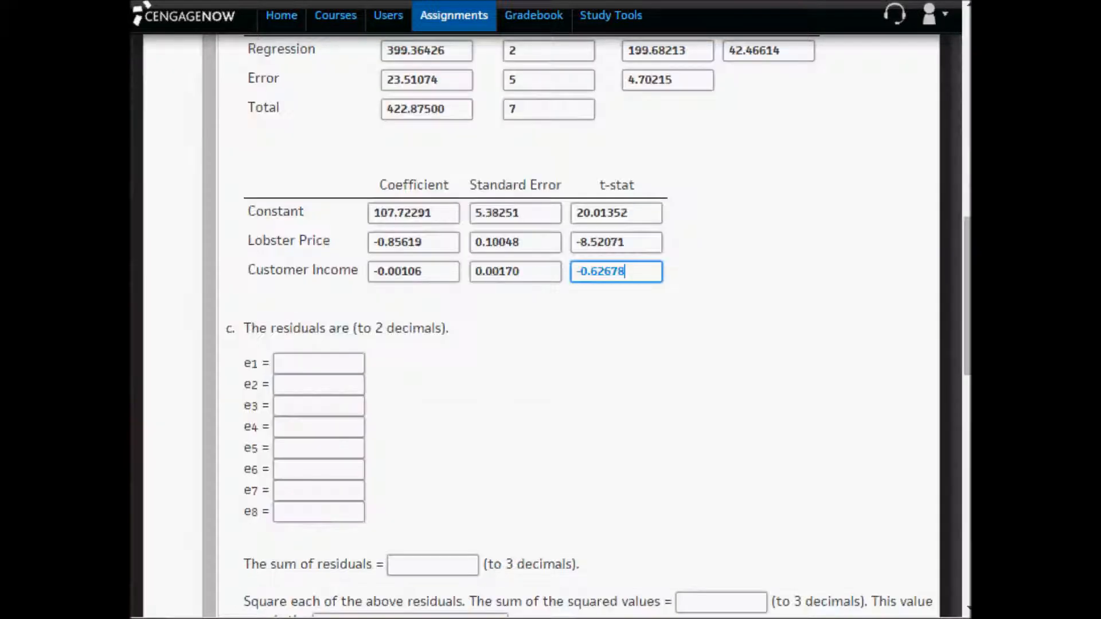
{"action": "left_click", "coordinate": [333, 362]}
{"action": "key", "text": "ctrl+v"}
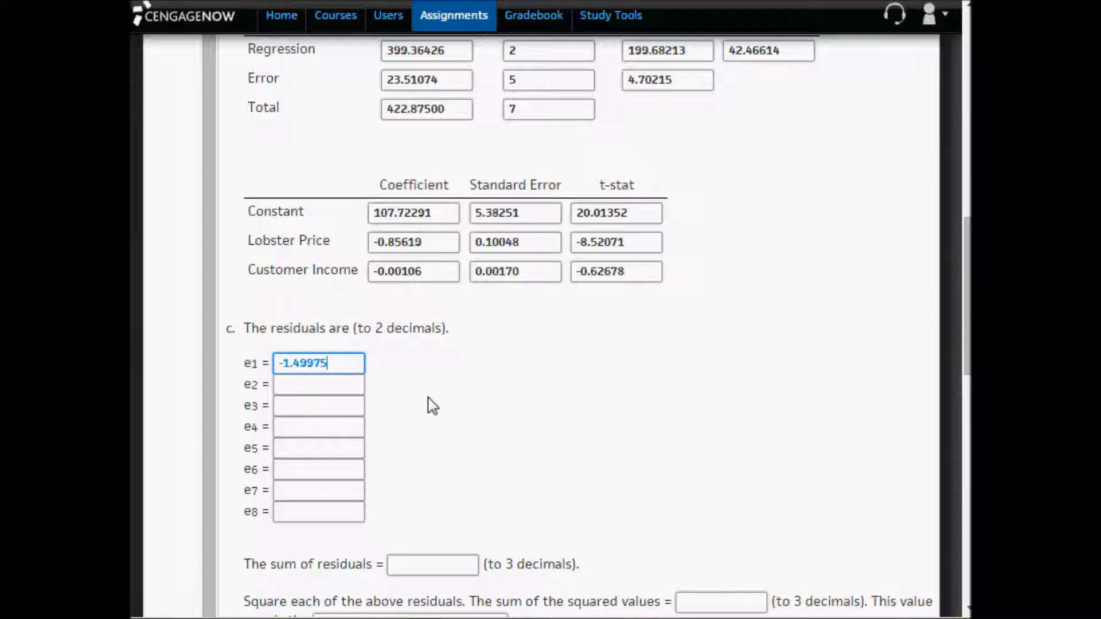
- Switch to Excel and format the residuals in C44:C51 to two decimals
{"action": "key", "text": "alt+Tab"}
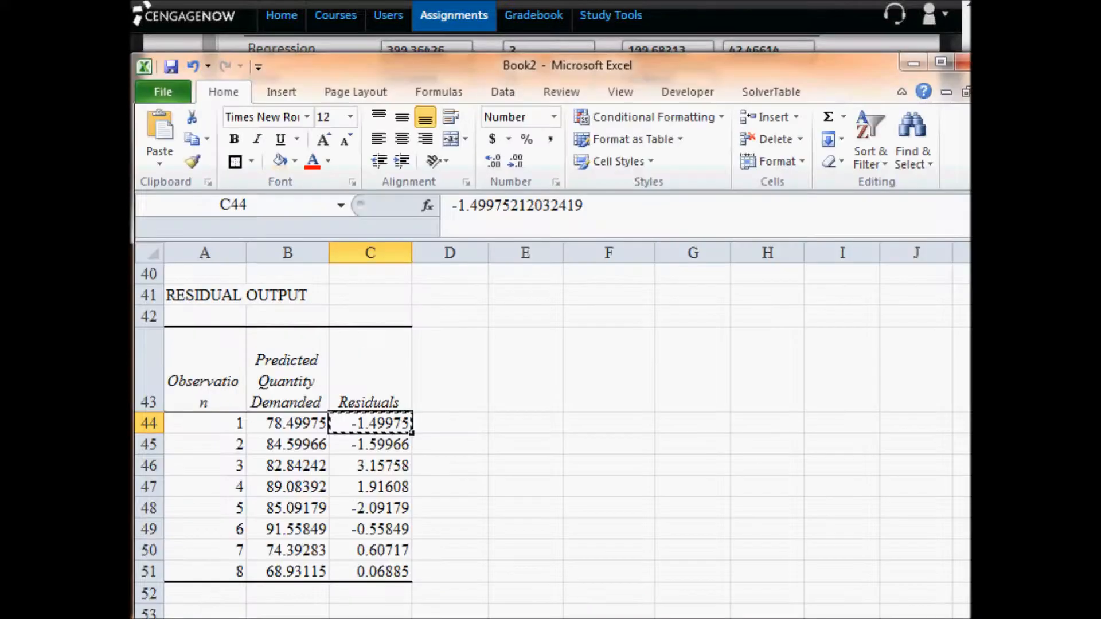
{"action": "left_click_drag", "start_coordinate": [361, 424], "coordinate": [381, 565]}
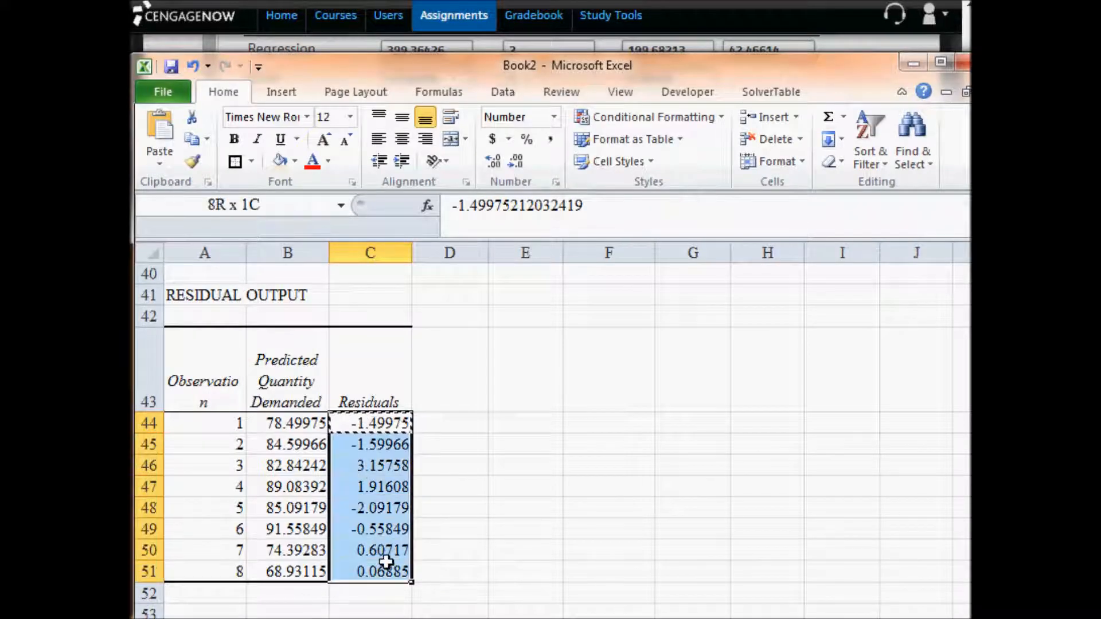
{"action": "left_click", "coordinate": [517, 162]}
{"action": "left_click", "coordinate": [517, 163]}
{"action": "left_click", "coordinate": [517, 163]}
- Copy the rounded residual from C44 and replace the e1 answer in CengageNOW with -1.50
{"action": "left_click", "coordinate": [394, 424]}
{"action": "key", "text": "ctrl+c"}
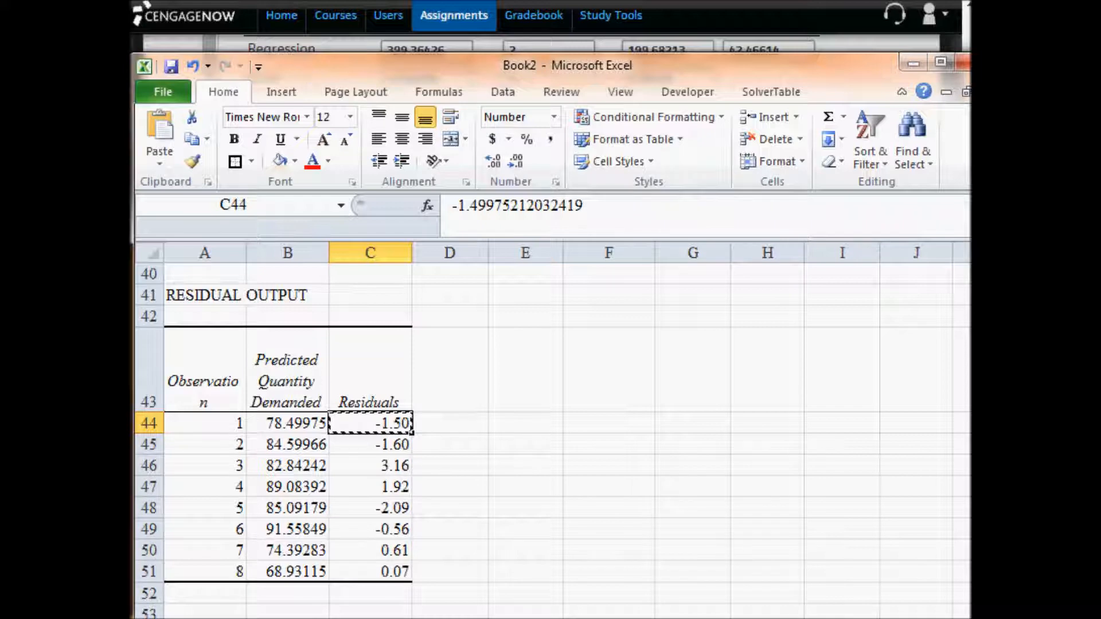
{"action": "key", "text": "alt+Tab"}
{"action": "left_click_drag", "start_coordinate": [328, 367], "coordinate": [152, 374]}
{"action": "type", "text": "-1.50"}
- Copy the second observation's residual from C45 in Excel and enter -1.60 as the e2 answer in CengageNOW
{"action": "left_click", "coordinate": [315, 385]}
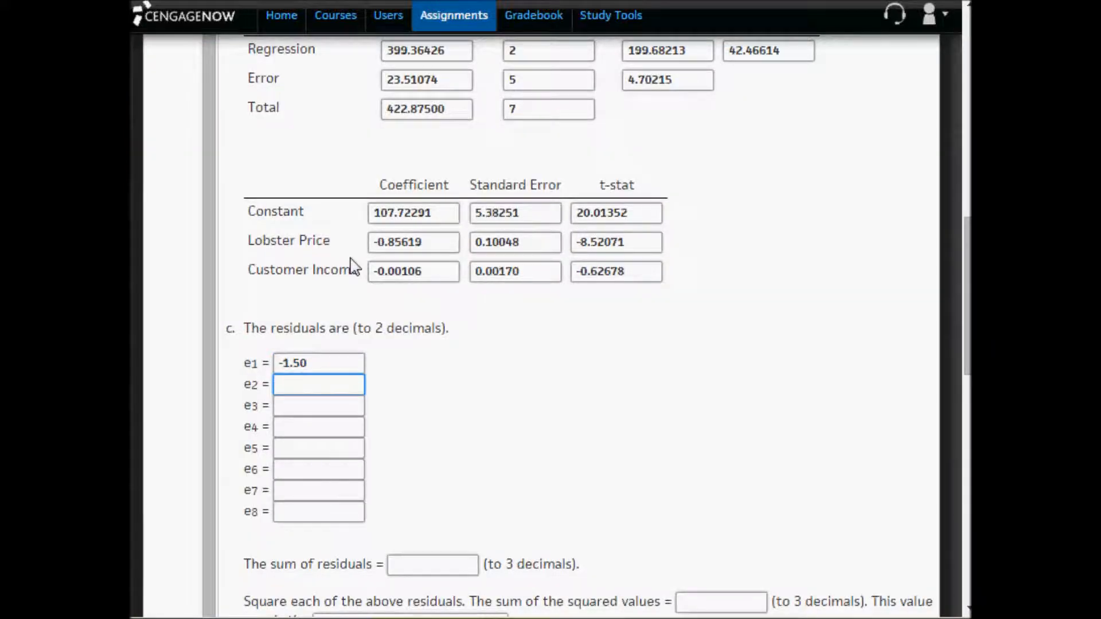
{"action": "key", "text": "alt+Tab"}
{"action": "left_click", "coordinate": [391, 442]}
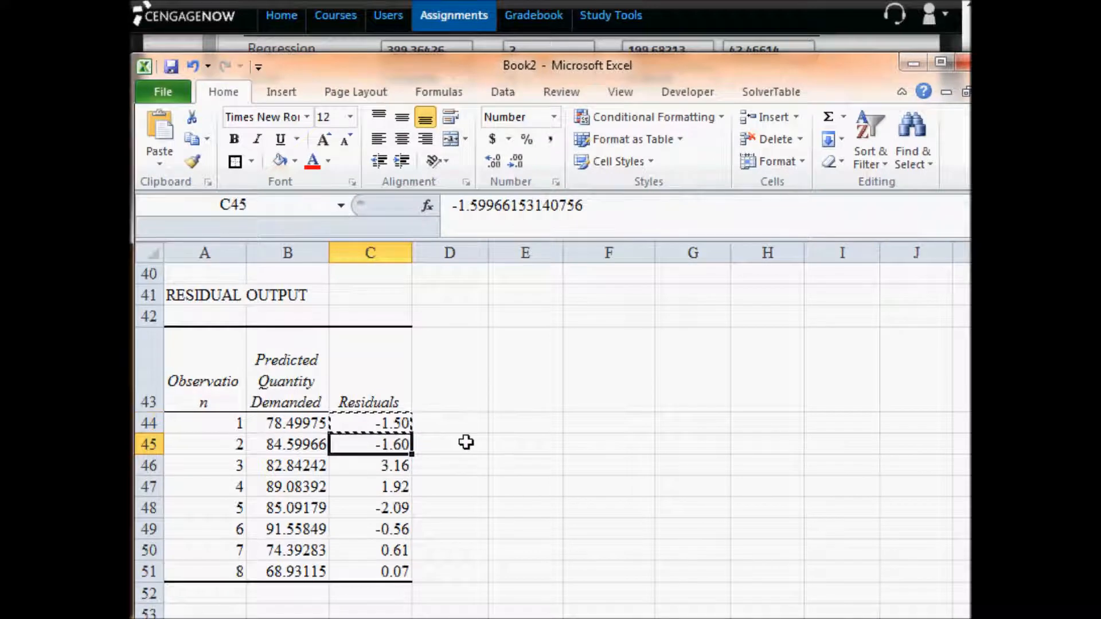
{"action": "key", "text": "ctrl+c"}
{"action": "key", "text": "alt+Tab"}
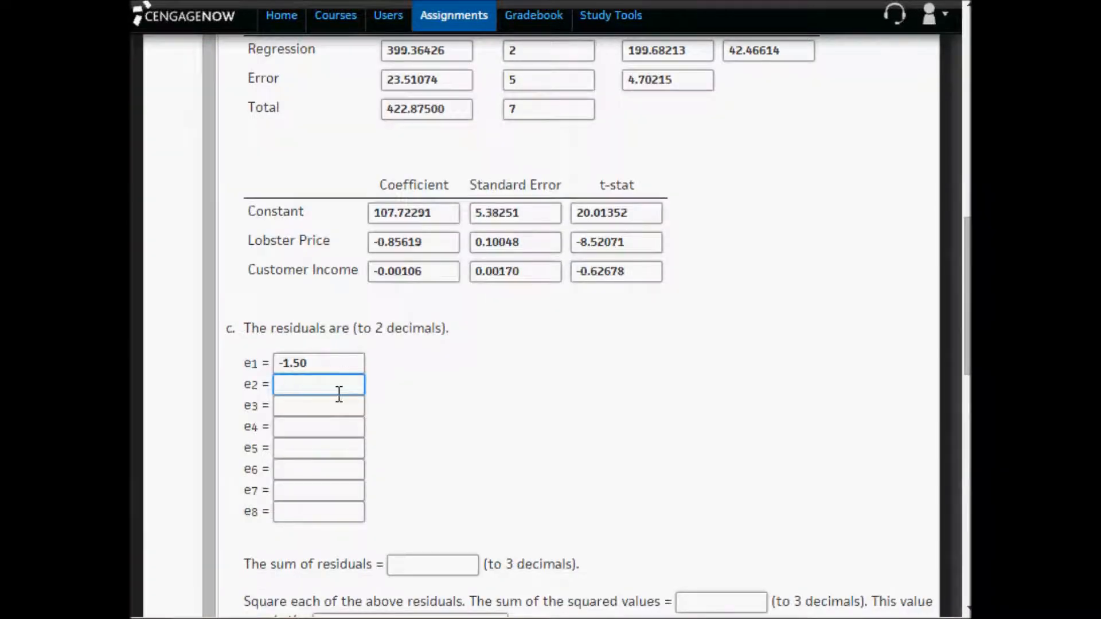
{"action": "key", "text": "ctrl+v"}
- Copy the third observation's residual from C46 in Excel and enter 3.16 as the e3 answer in CengageNOW
{"action": "key", "text": "alt+Tab"}
{"action": "left_click", "coordinate": [391, 468]}
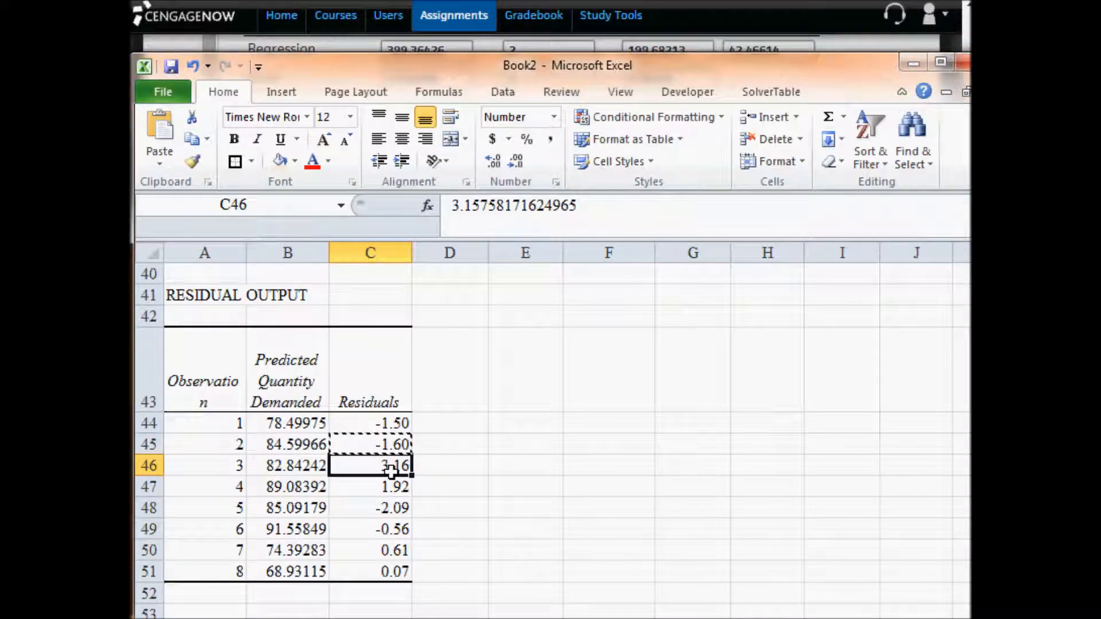
{"action": "key", "text": "ctrl+c"}
{"action": "key", "text": "alt+Tab"}
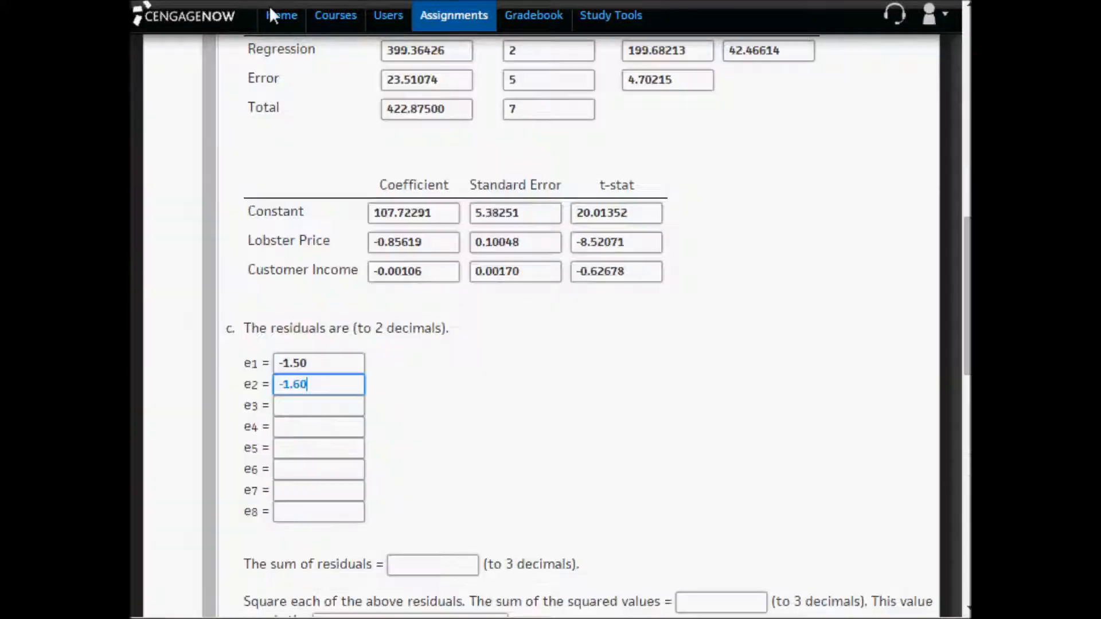
{"action": "left_click", "coordinate": [336, 399]}
{"action": "type", "text": "3.16"}
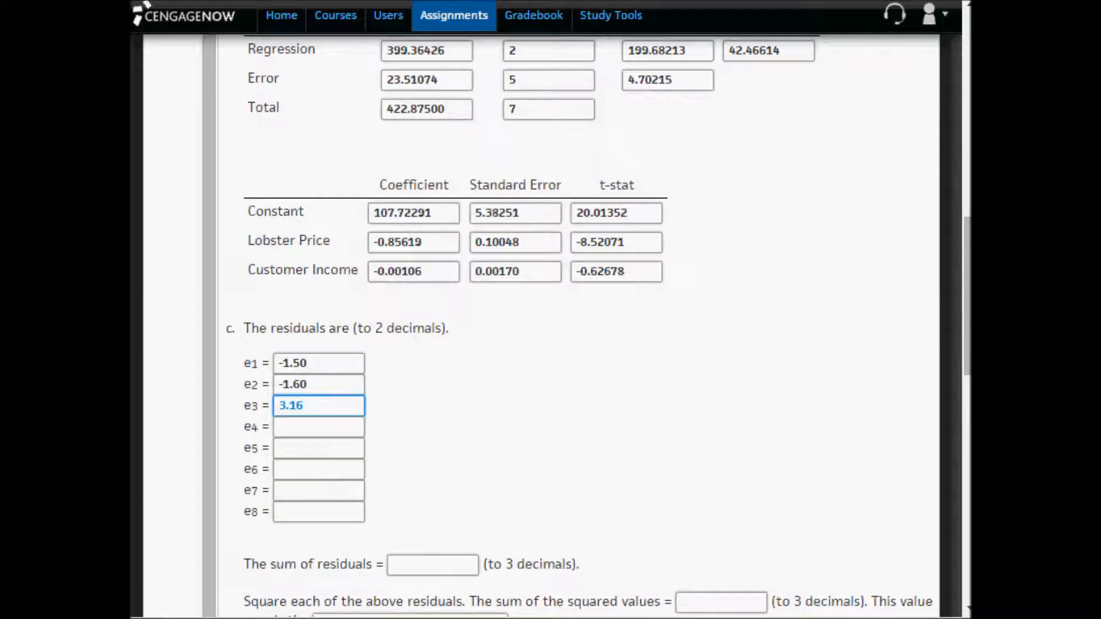
- Copy the fourth observation's residual from C47 in Excel and enter 1.92 as the e4 answer in CengageNOW
{"action": "key", "text": "alt+Tab"}
{"action": "left_click", "coordinate": [353, 486]}
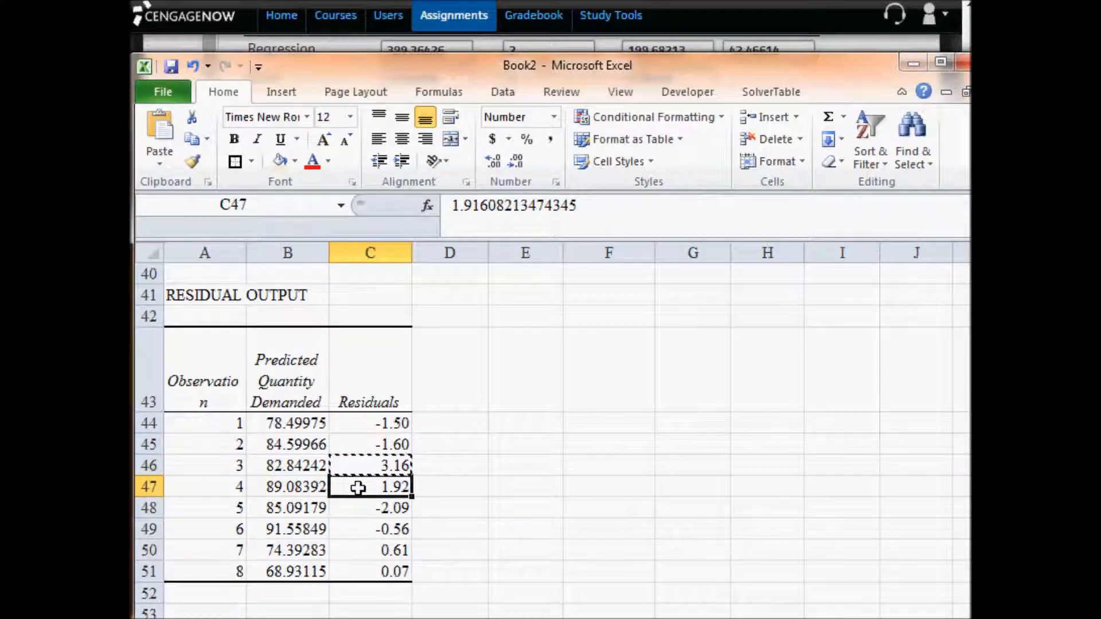
{"action": "key", "text": "ctrl+c"}
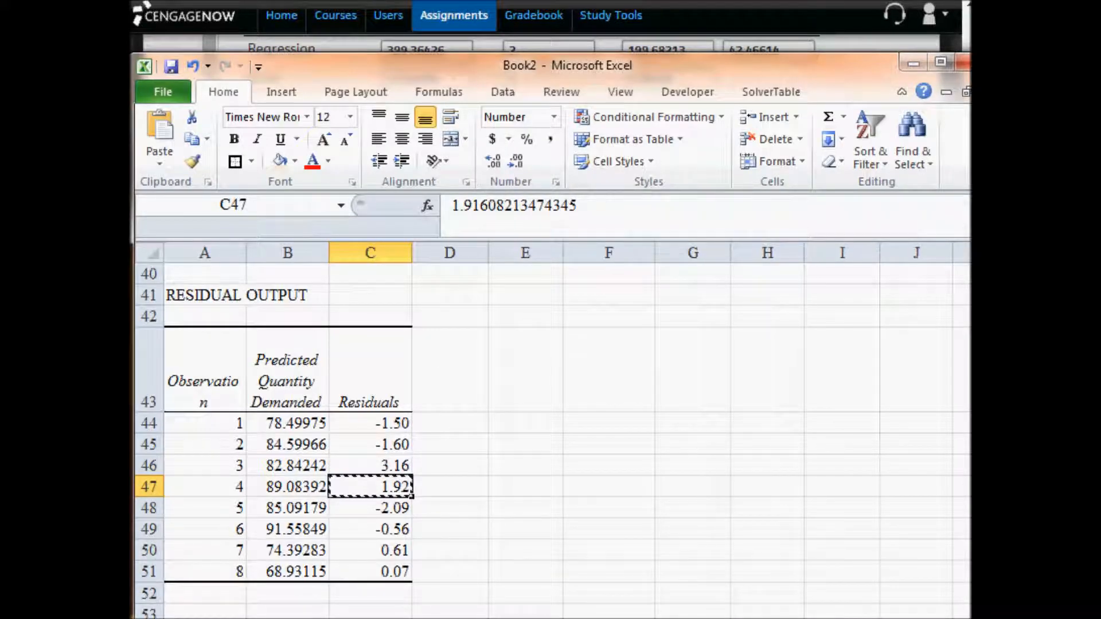
{"action": "key", "text": "alt+Tab"}
{"action": "left_click", "coordinate": [319, 431]}
{"action": "key", "text": "ctrl+v"}
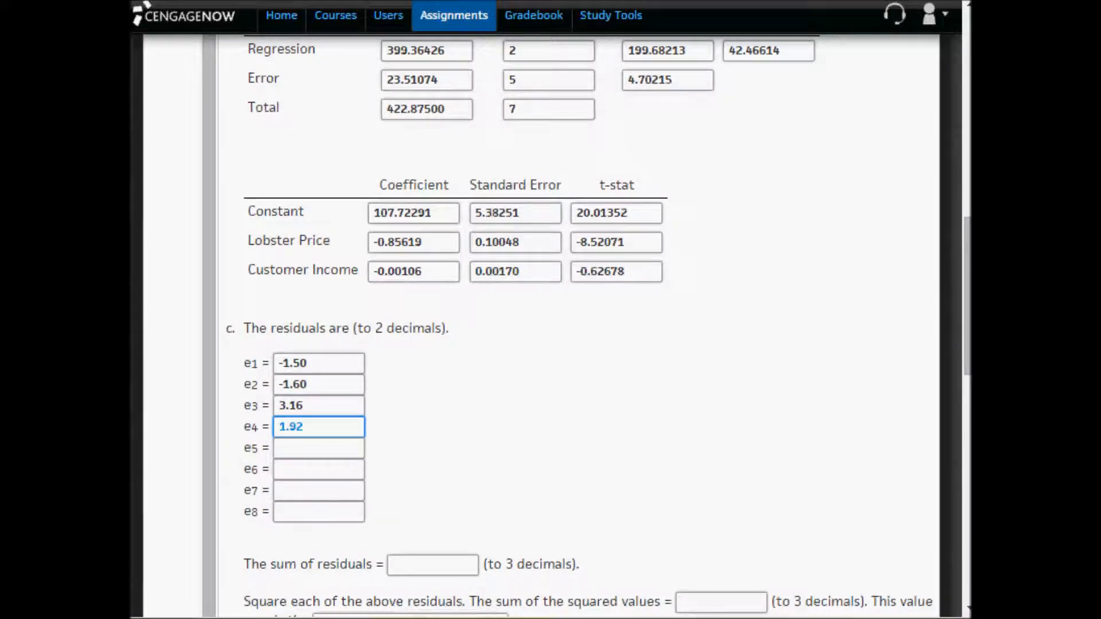
- Copy the fifth observation's residual from C48 in Excel and enter -2.09 as the e5 answer in CengageNOW
{"action": "key", "text": "alt+Tab"}
{"action": "left_click", "coordinate": [379, 508]}
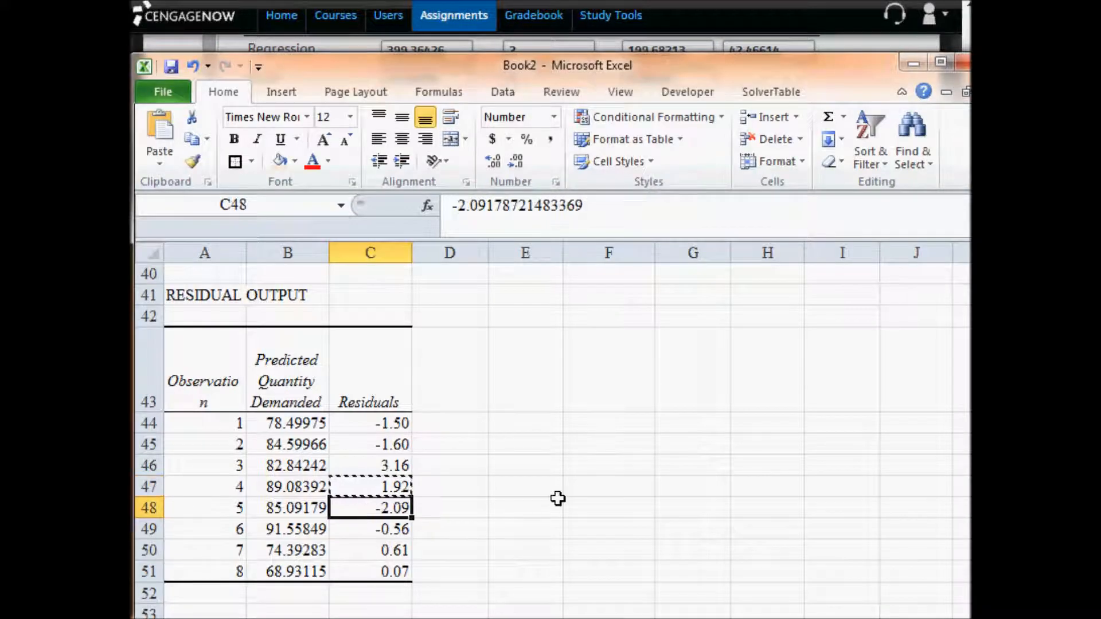
{"action": "key", "text": "ctrl+c"}
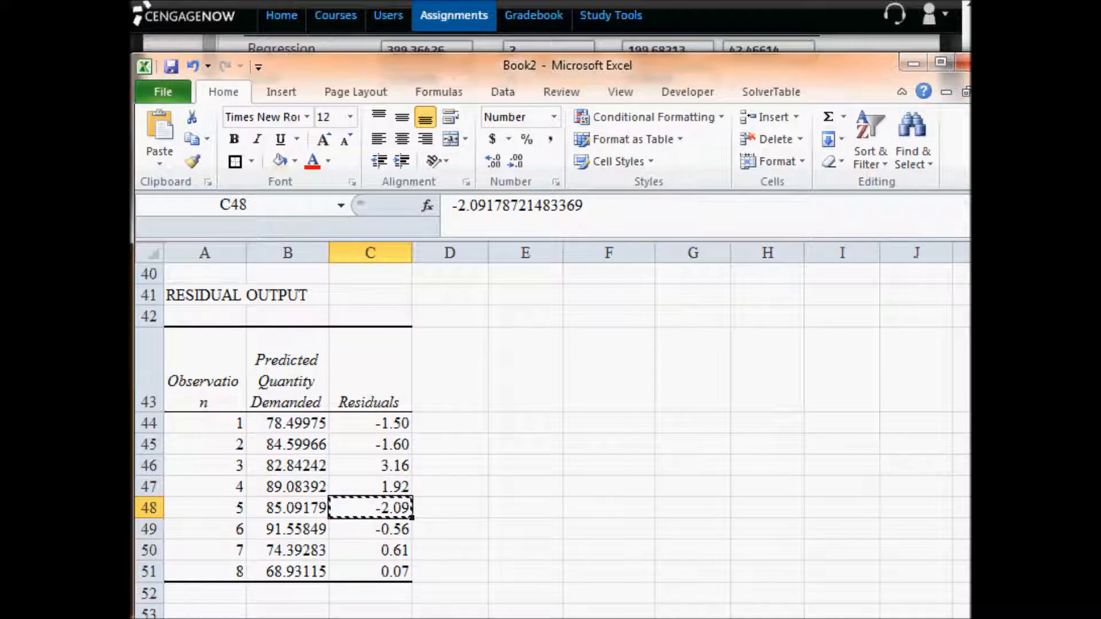
{"action": "key", "text": "alt+Tab"}
{"action": "left_click", "coordinate": [319, 447]}
{"action": "key", "text": "ctrl+v"}
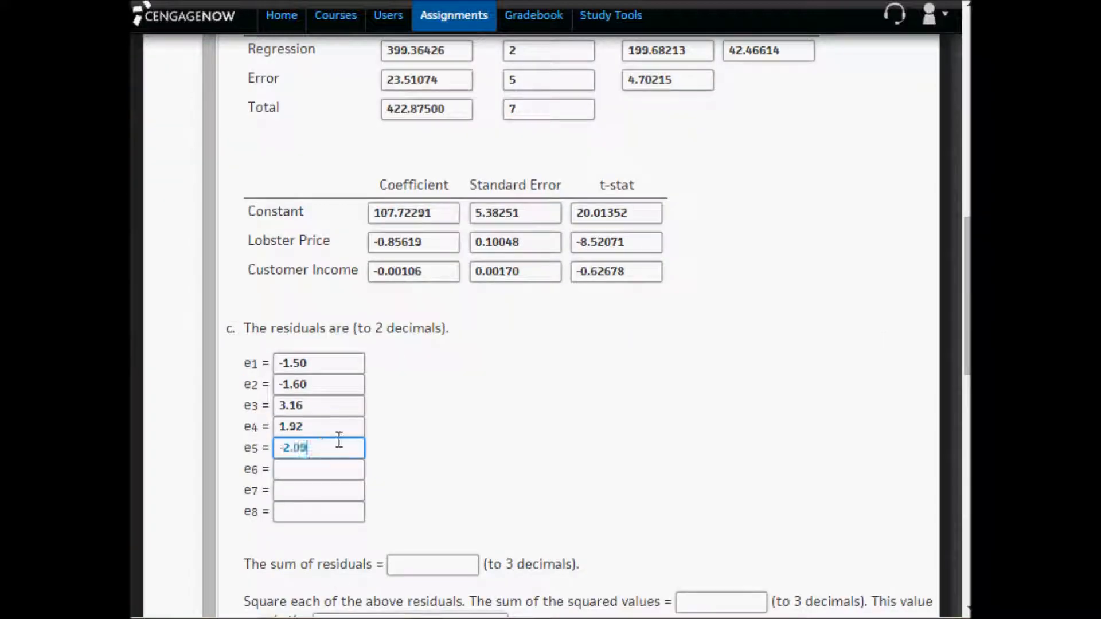
- Copy the sixth observation's residual from C49 in Excel and enter -0.56 as the e6 answer in CengageNOW
{"action": "key", "text": "alt+Tab"}
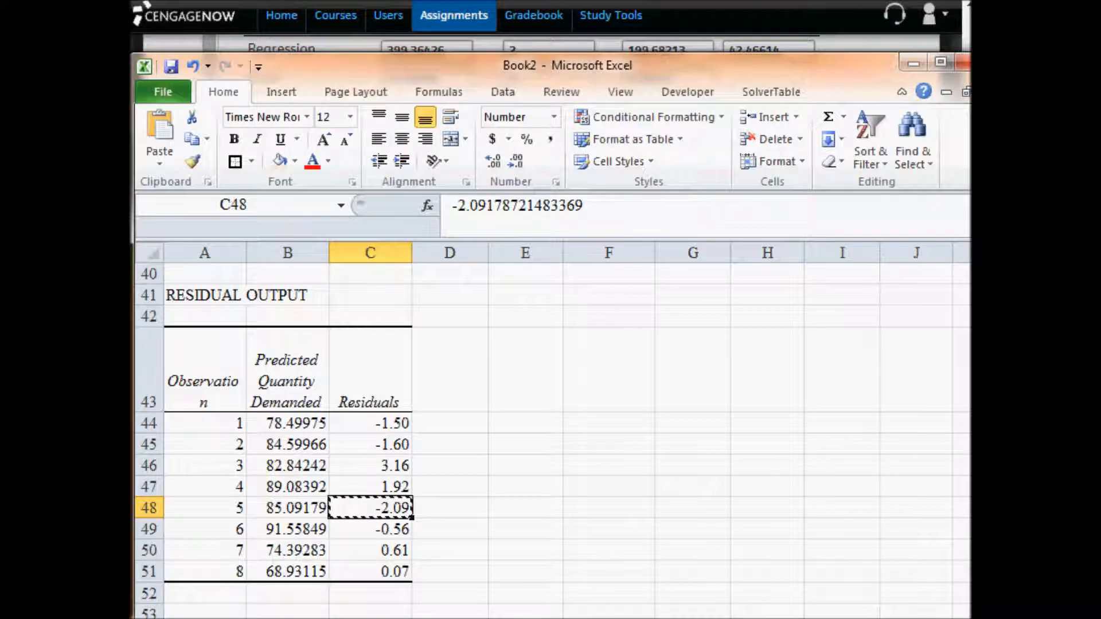
{"action": "left_click", "coordinate": [396, 530]}
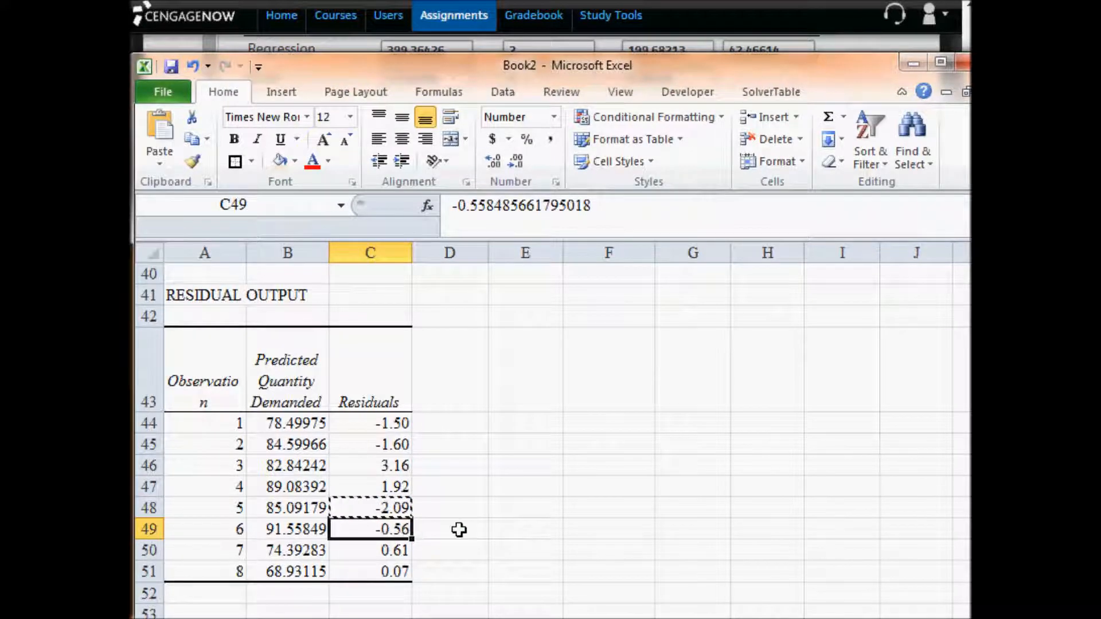
{"action": "key", "text": "ctrl+c"}
{"action": "key", "text": "alt+Tab"}
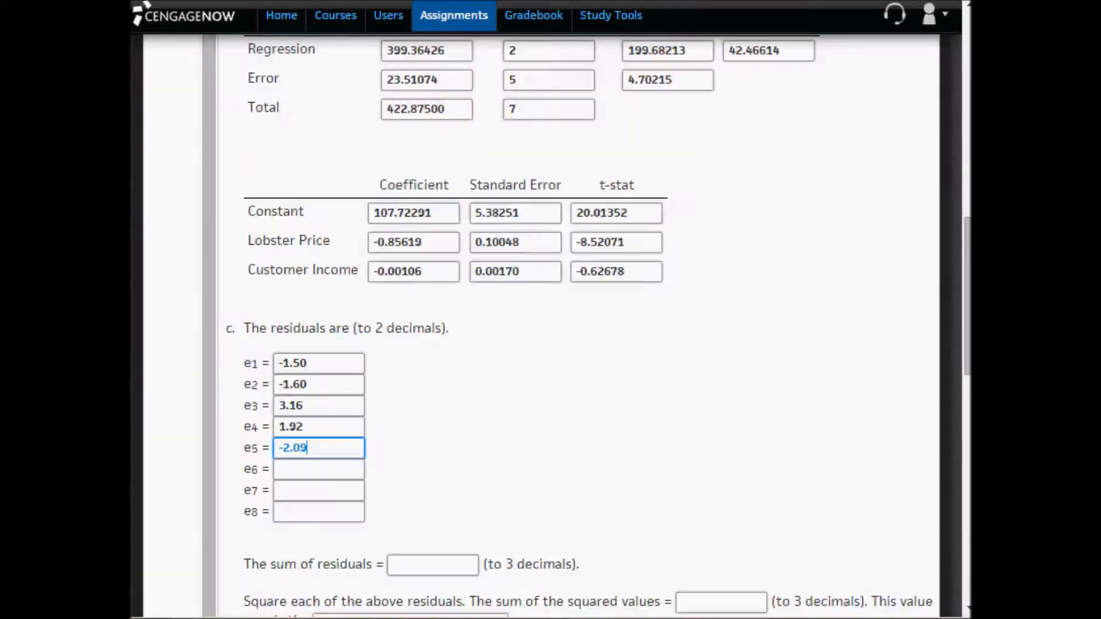
{"action": "left_click", "coordinate": [305, 469]}
{"action": "key", "text": "ctrl+v"}
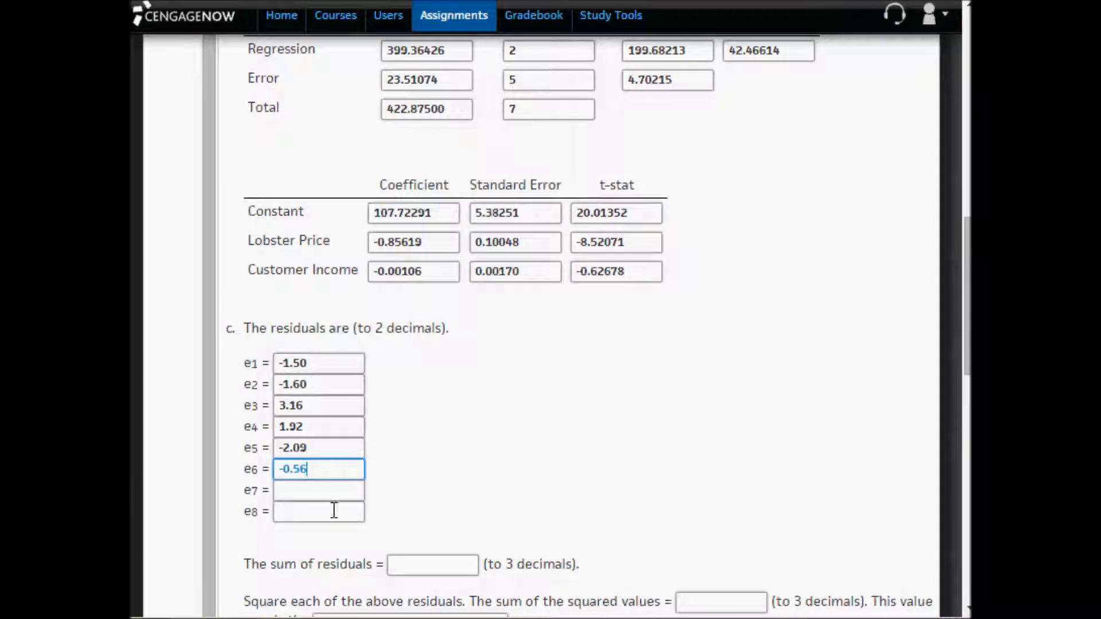
- Copy the seventh observation's residual from C50 in Excel and enter 0.61 as the e7 answer in CengageNOW
{"action": "left_click", "coordinate": [322, 498]}
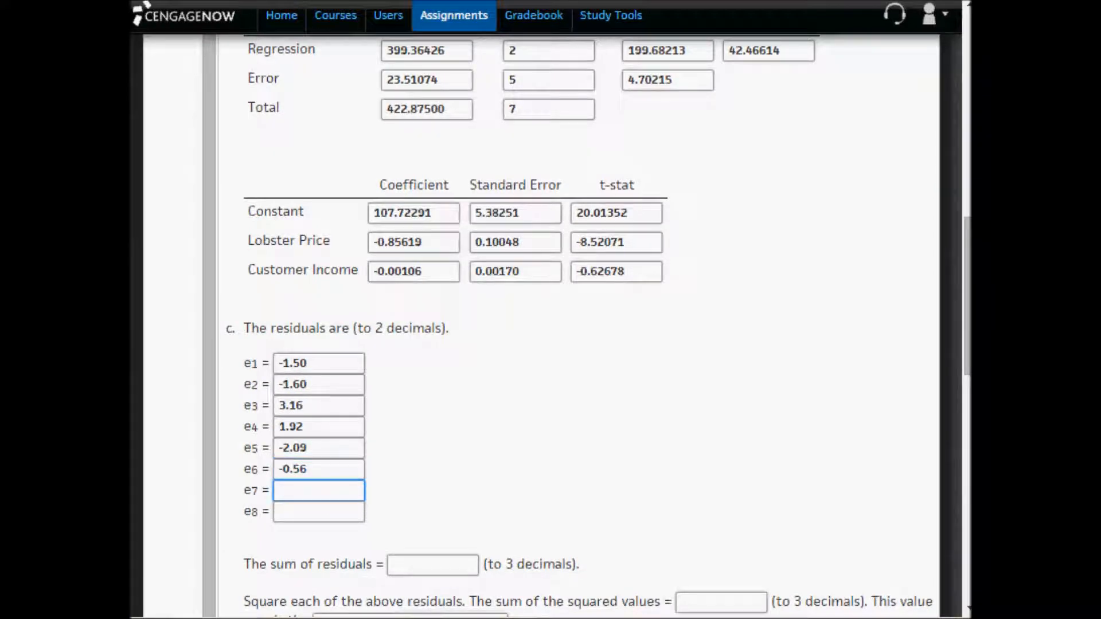
{"action": "key", "text": "alt+Tab"}
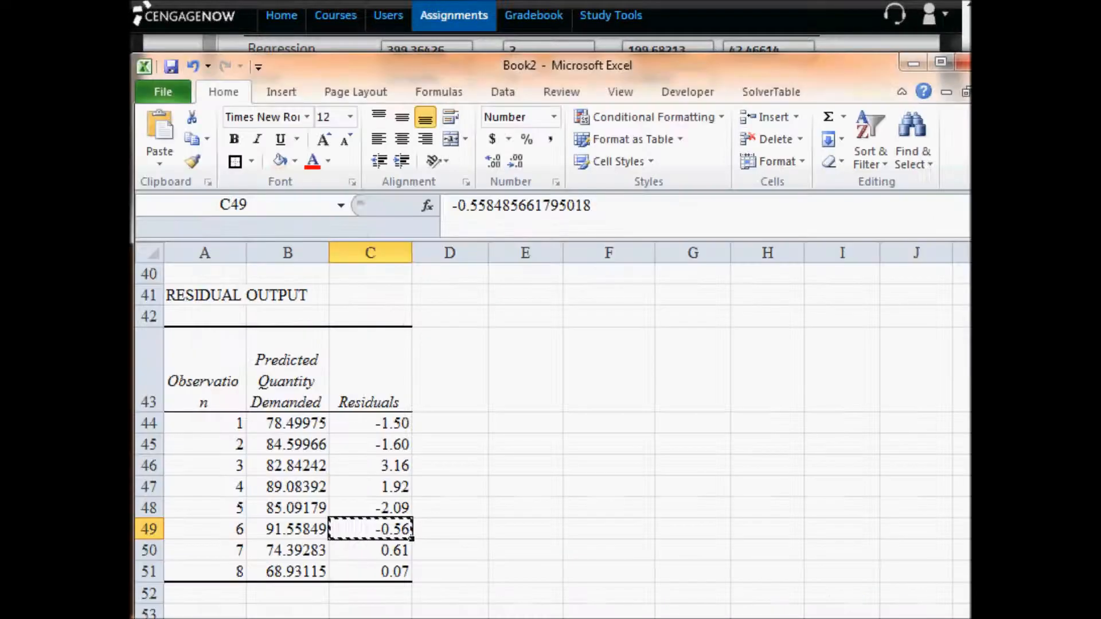
{"action": "left_click", "coordinate": [367, 550]}
{"action": "key", "text": "ctrl+c"}
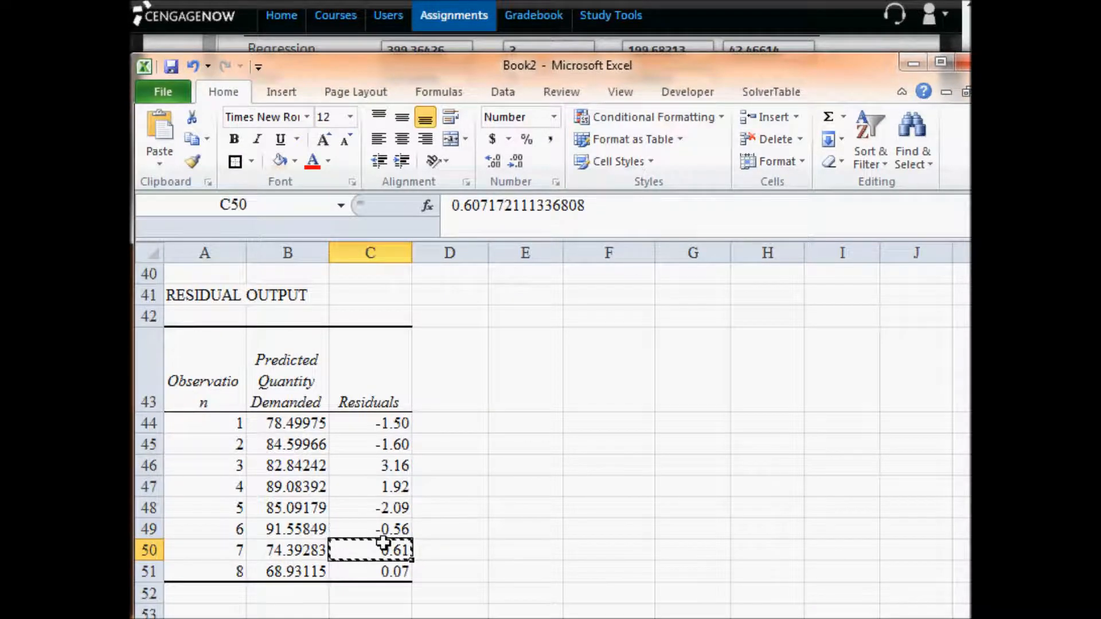
{"action": "key", "text": "alt+Tab"}
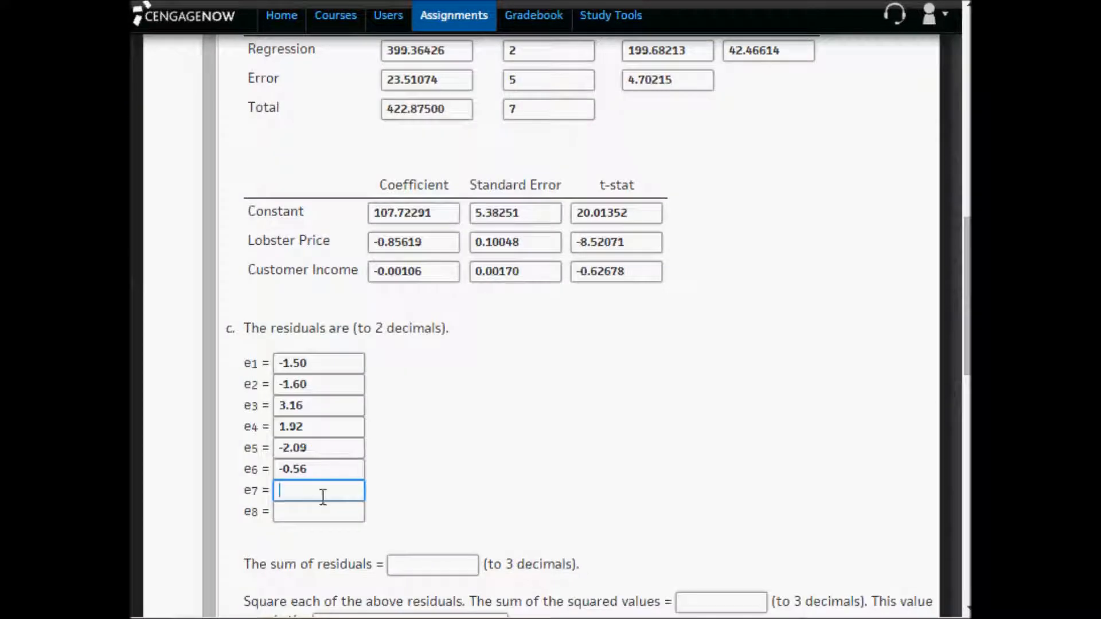
{"action": "type", "text": "0.61"}
- Copy the eighth observation's residual from C51 in Excel and enter 0.07 as the e8 answer in CengageNOW
{"action": "key", "text": "alt+Tab"}
{"action": "left_click", "coordinate": [379, 572]}
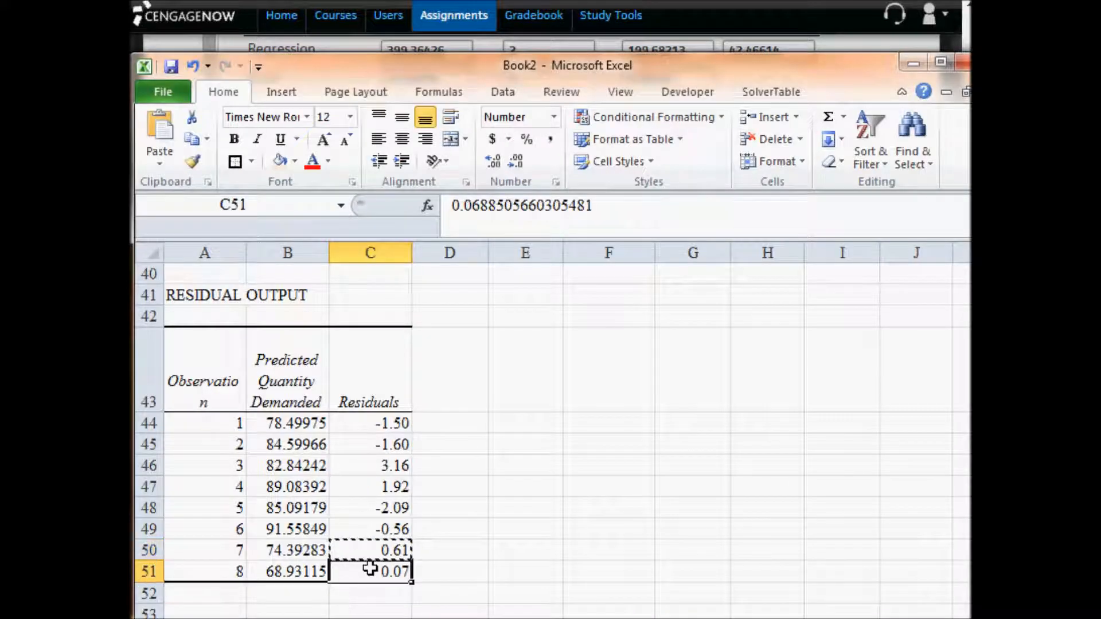
{"action": "key", "text": "ctrl+c"}
{"action": "key", "text": "alt+Tab"}
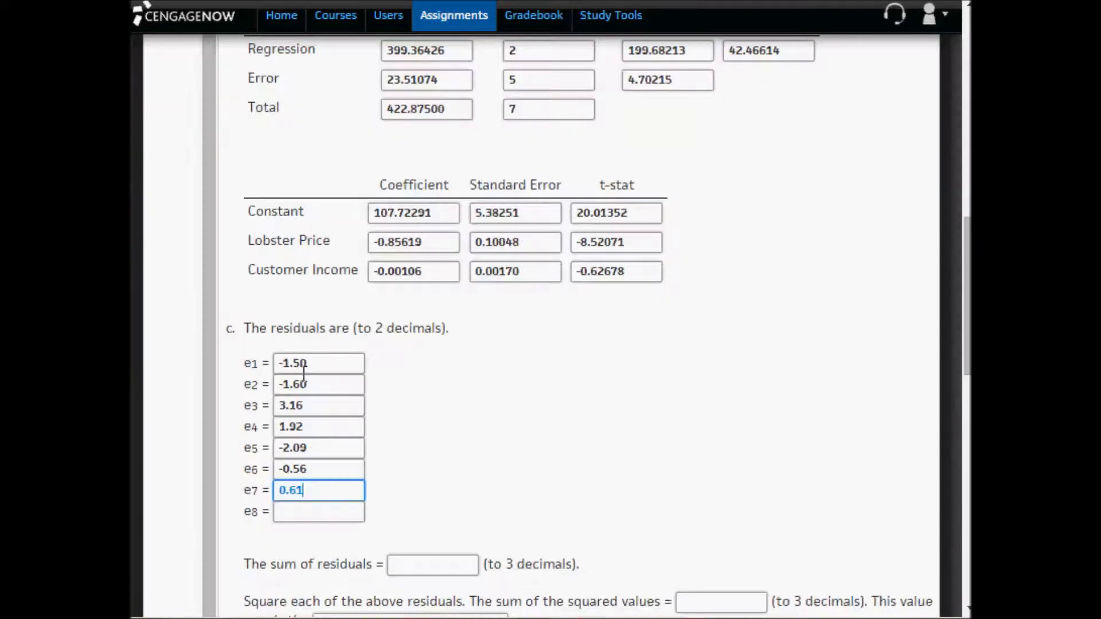
{"action": "left_click", "coordinate": [308, 511]}
{"action": "type", "text": "0.07"}
{"action": "left_click", "coordinate": [473, 492]}
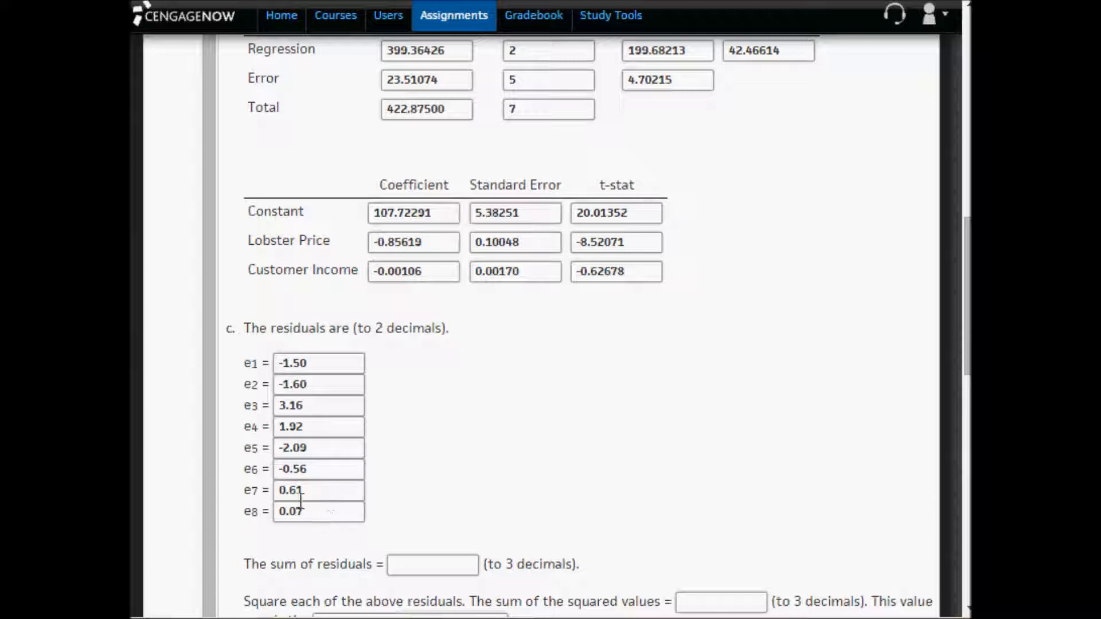
- Compare the residuals e3, e5 and e8 with the matching observations in the lobster data table
{"action": "scroll", "coordinate": [445, 476], "scroll_direction": "up", "scroll_amount": 7}
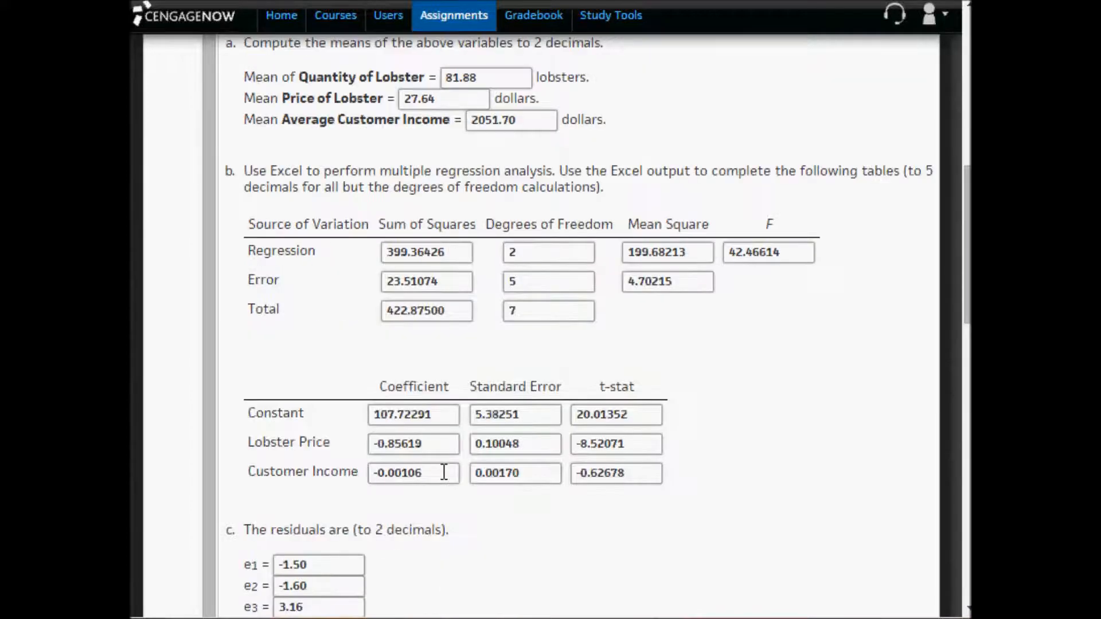
{"action": "scroll", "coordinate": [446, 478], "scroll_direction": "up", "scroll_amount": 5}
{"action": "left_click_drag", "start_coordinate": [456, 469], "coordinate": [734, 475]}
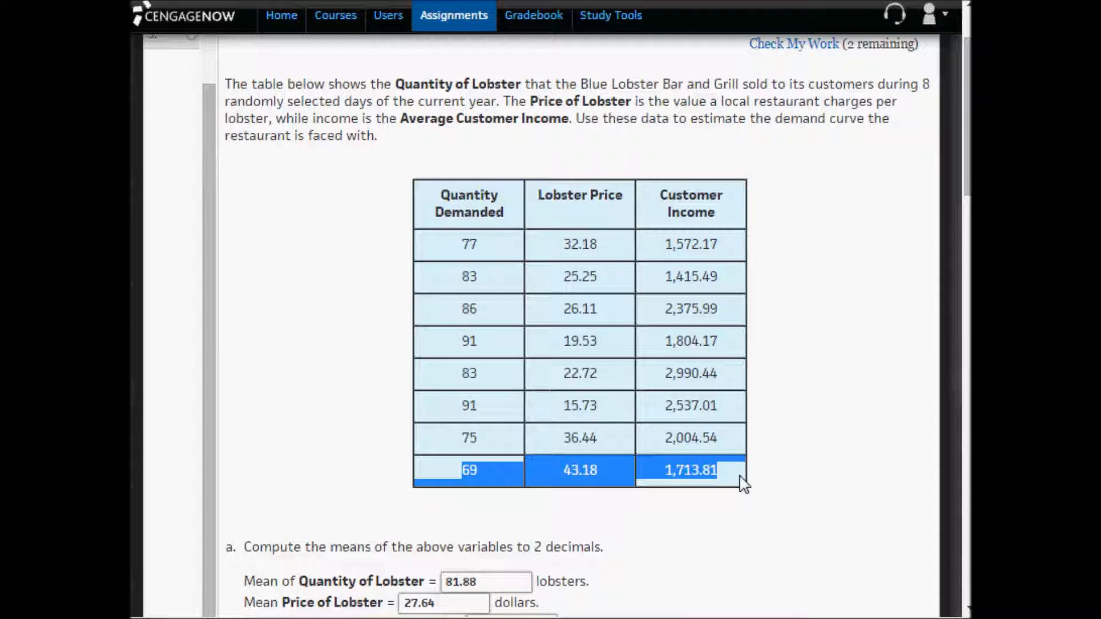
{"action": "scroll", "coordinate": [744, 485], "scroll_direction": "down", "scroll_amount": 14}
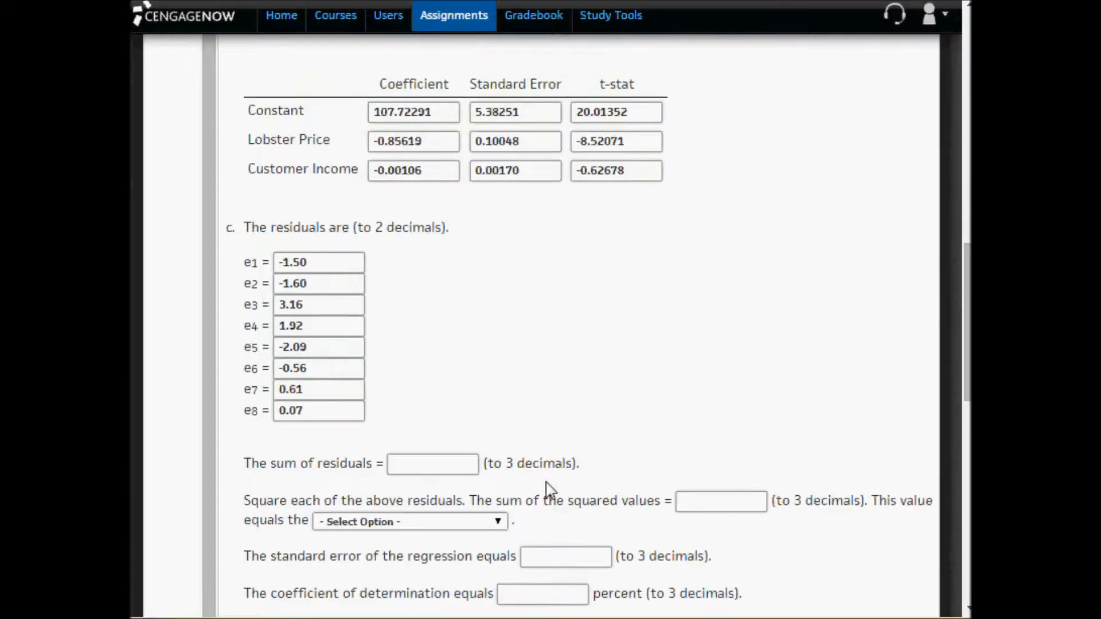
{"action": "left_click", "coordinate": [325, 308]}
{"action": "left_click_drag", "start_coordinate": [324, 308], "coordinate": [241, 306]}
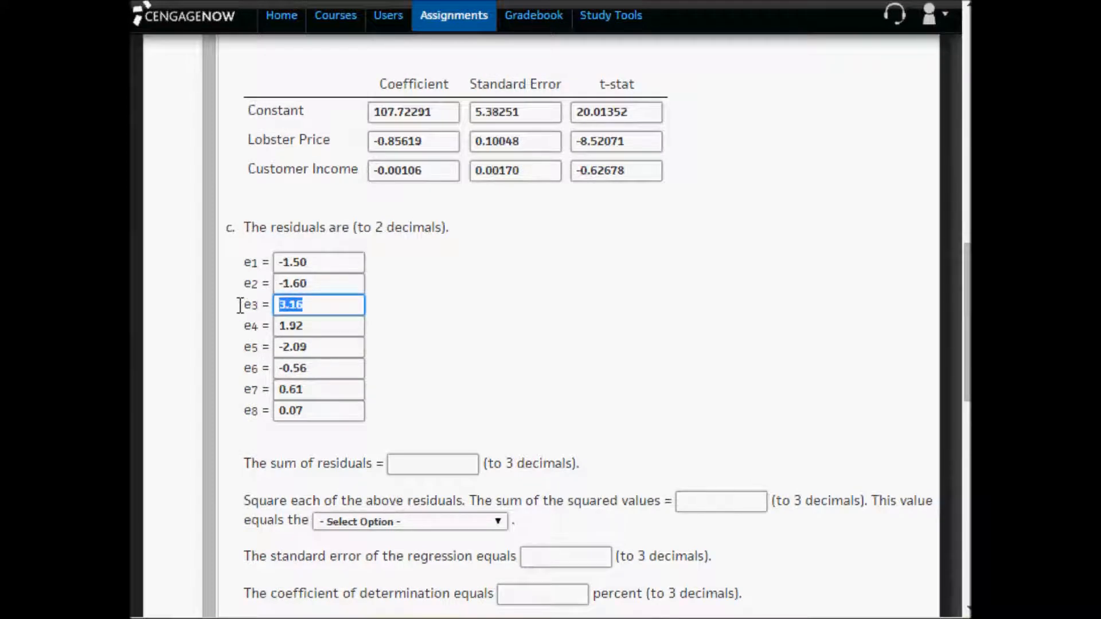
{"action": "scroll", "coordinate": [312, 347], "scroll_direction": "up", "scroll_amount": 7}
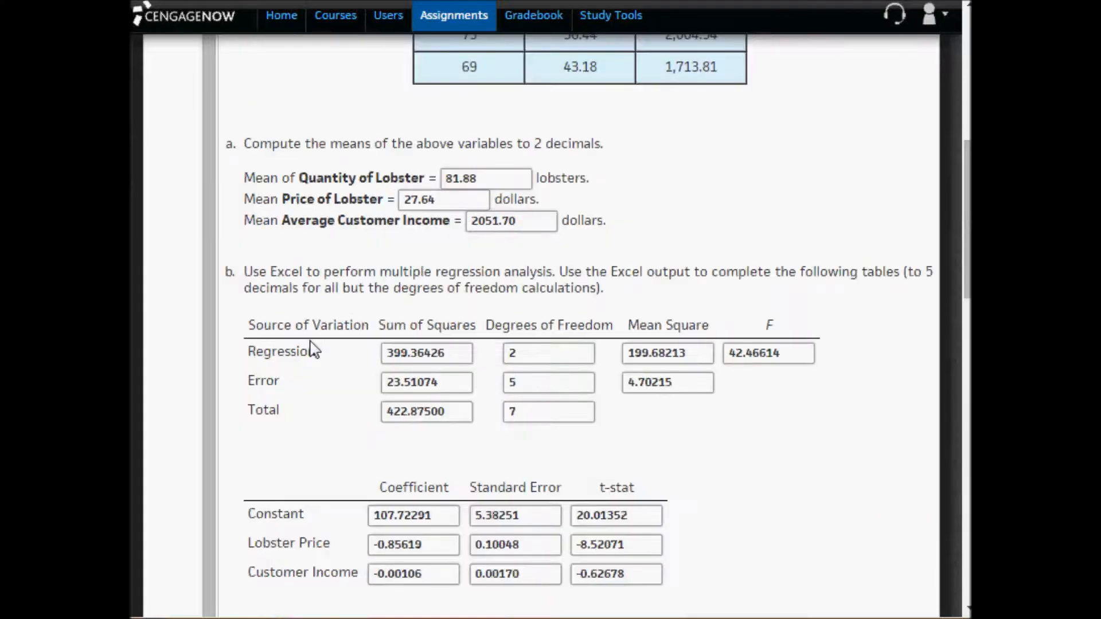
{"action": "scroll", "coordinate": [313, 348], "scroll_direction": "up", "scroll_amount": 4}
{"action": "scroll", "coordinate": [324, 327], "scroll_direction": "up", "scroll_amount": 2}
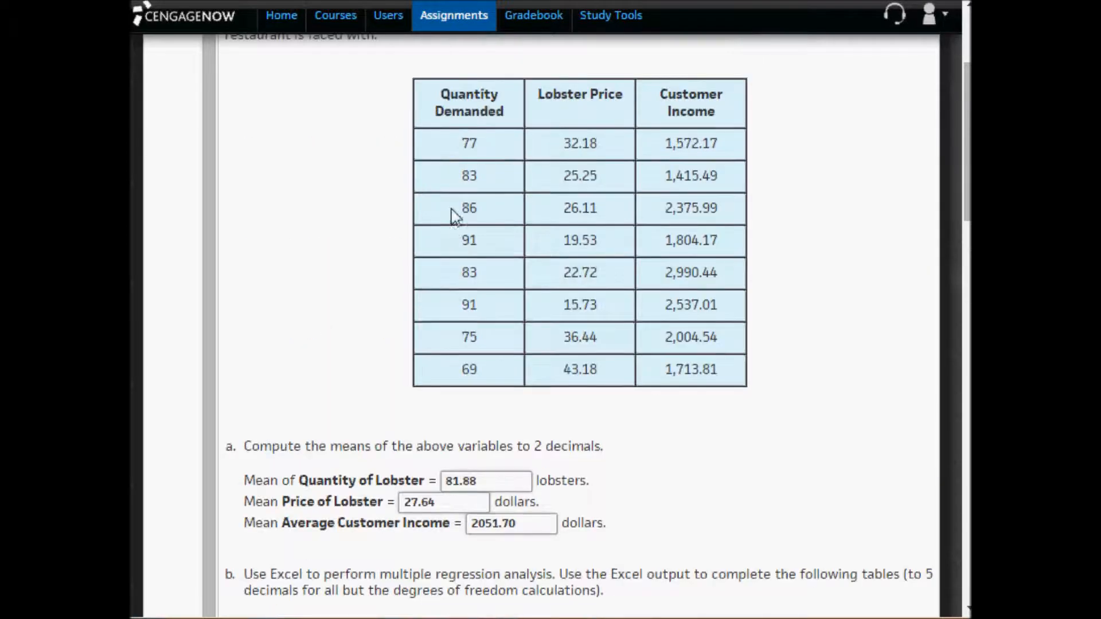
{"action": "left_click_drag", "start_coordinate": [452, 211], "coordinate": [740, 214]}
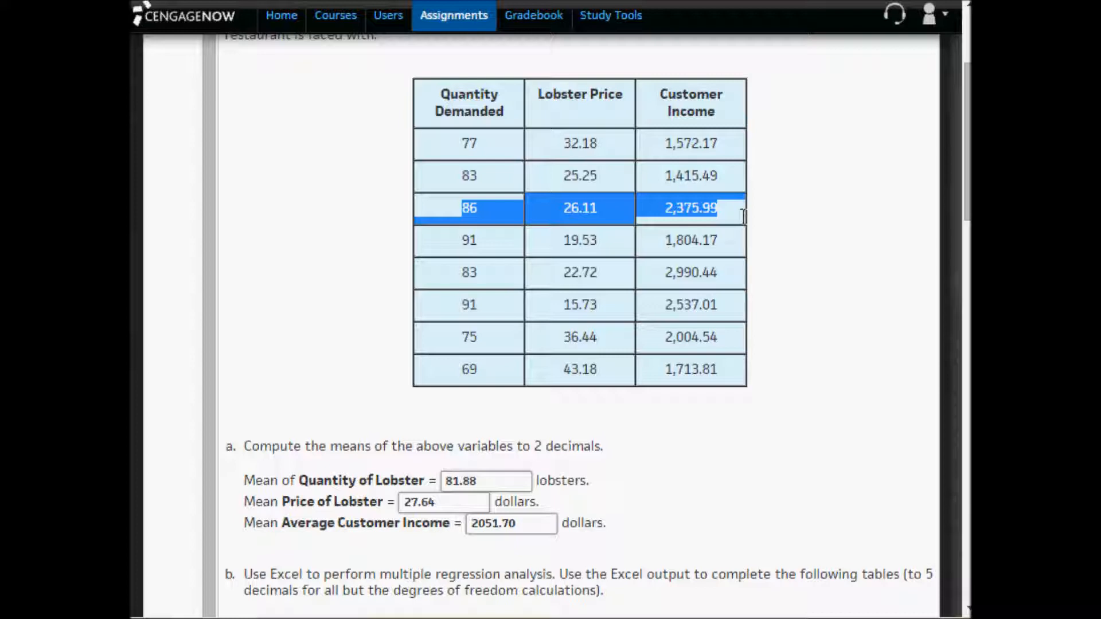
{"action": "left_click_drag", "start_coordinate": [749, 216], "coordinate": [729, 212]}
{"action": "scroll", "coordinate": [738, 251], "scroll_direction": "down", "scroll_amount": 10}
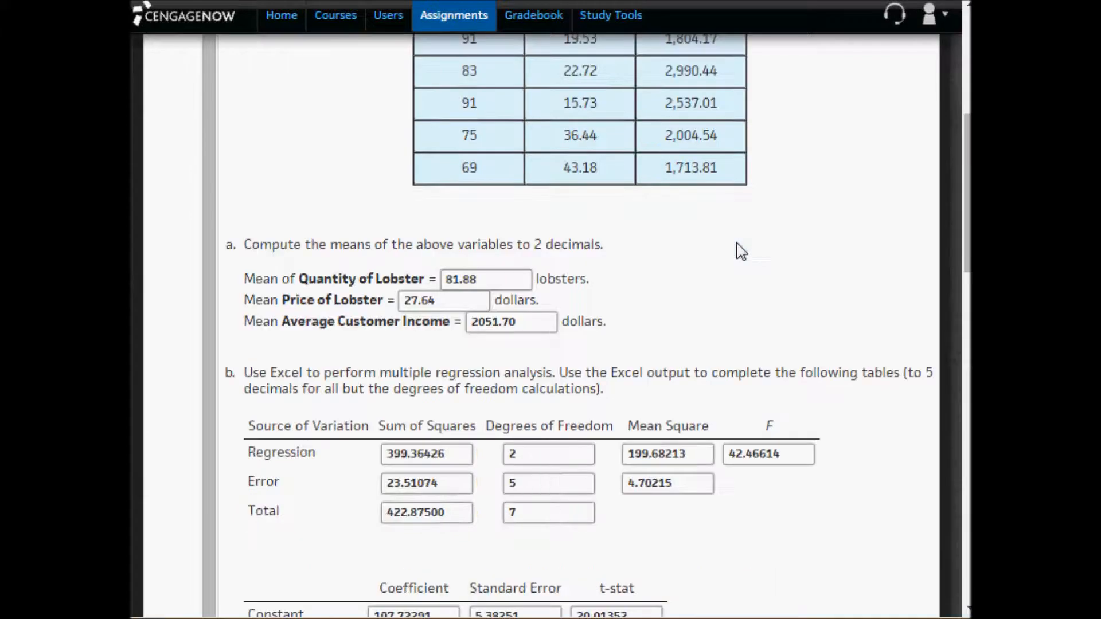
{"action": "left_click_drag", "start_coordinate": [321, 410], "coordinate": [271, 408]}
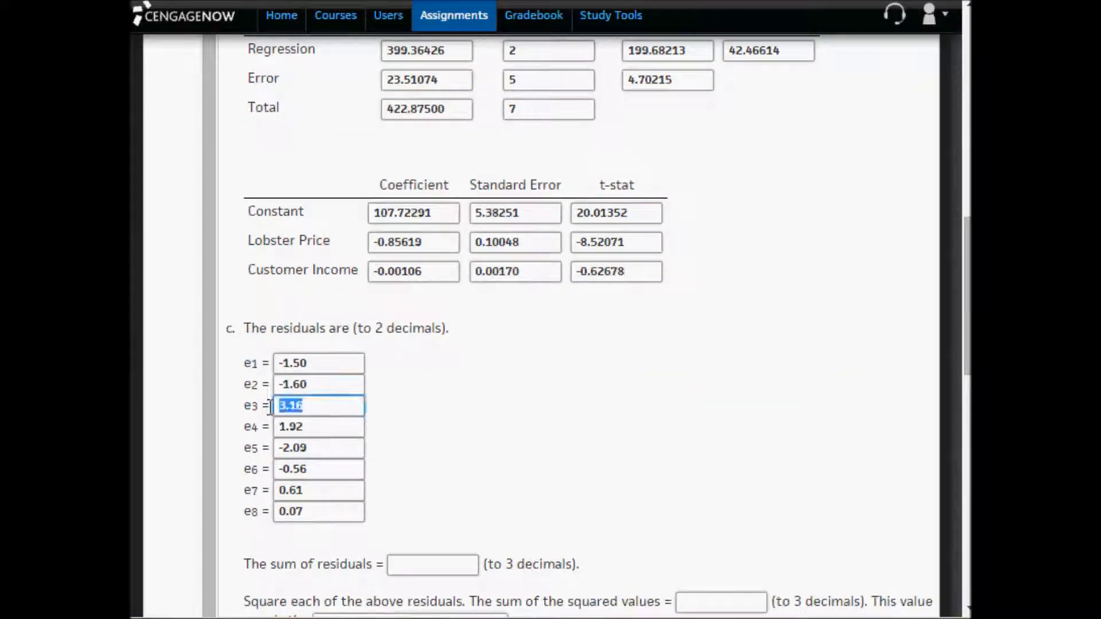
{"action": "left_click", "coordinate": [323, 449]}
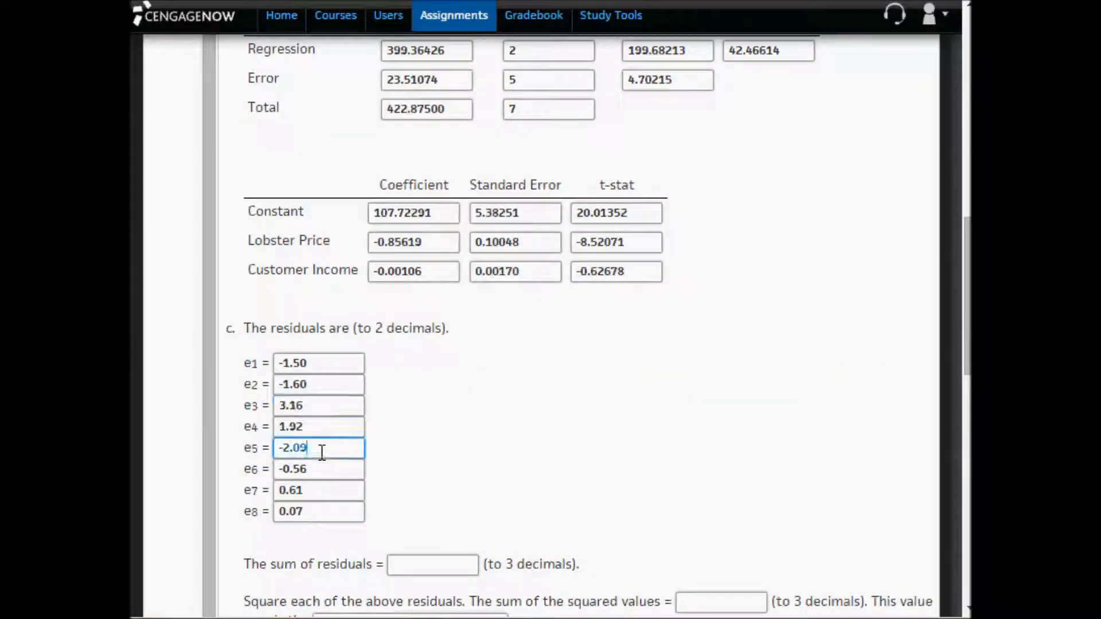
{"action": "left_click_drag", "start_coordinate": [320, 449], "coordinate": [279, 448]}
{"action": "left_click", "coordinate": [562, 451]}
{"action": "scroll", "coordinate": [561, 450], "scroll_direction": "down", "scroll_amount": 2}
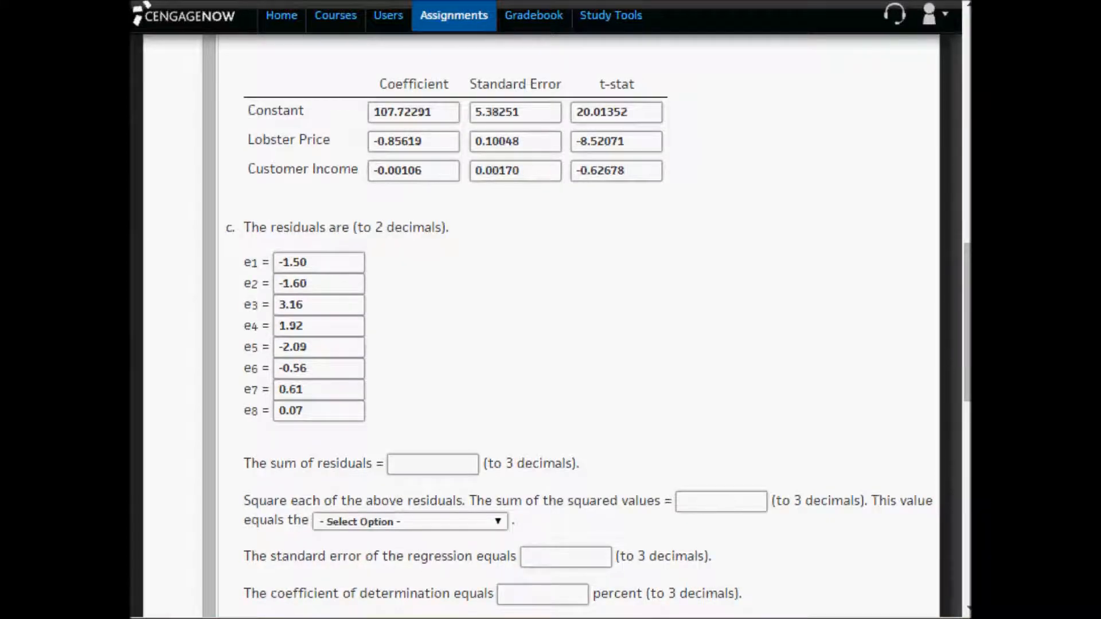
- In Excel, total the eight residuals in C53 with =SUM(C44:C51)
{"action": "key", "text": "alt+Tab"}
{"action": "scroll", "coordinate": [362, 593], "scroll_direction": "down", "scroll_amount": 2}
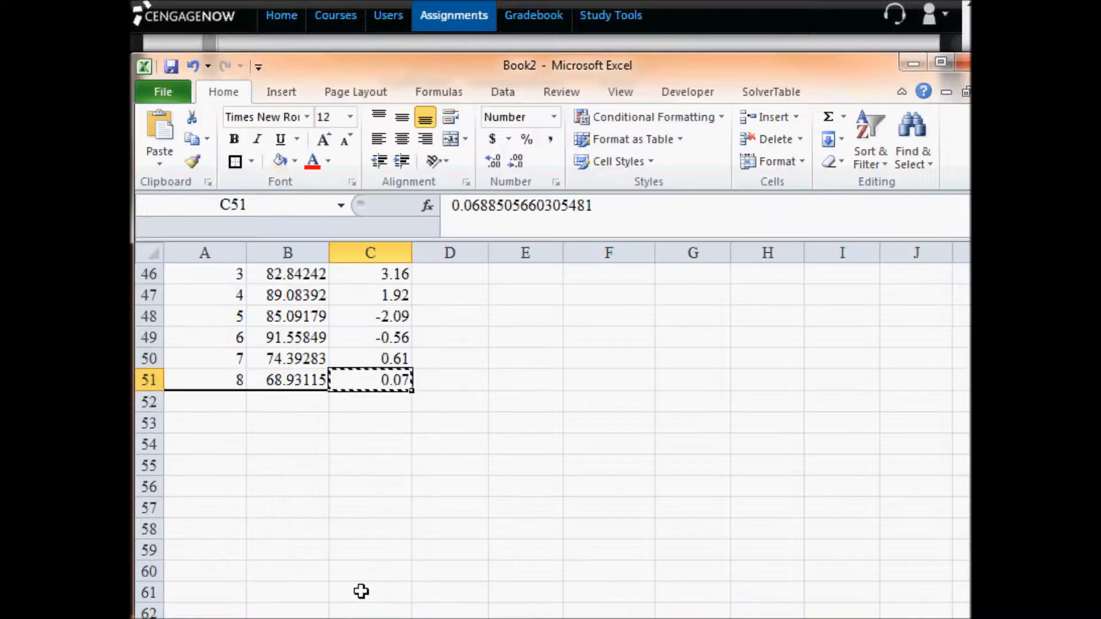
{"action": "left_click", "coordinate": [378, 425]}
{"action": "scroll", "coordinate": [378, 424], "scroll_direction": "up", "scroll_amount": 1}
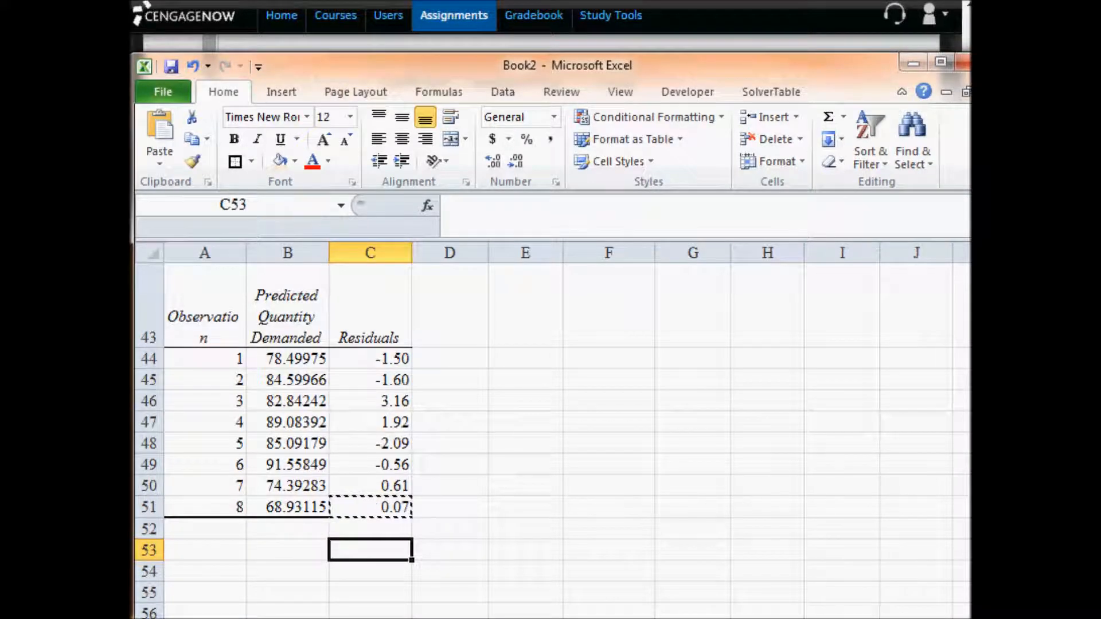
{"action": "type", "text": "=sum("}
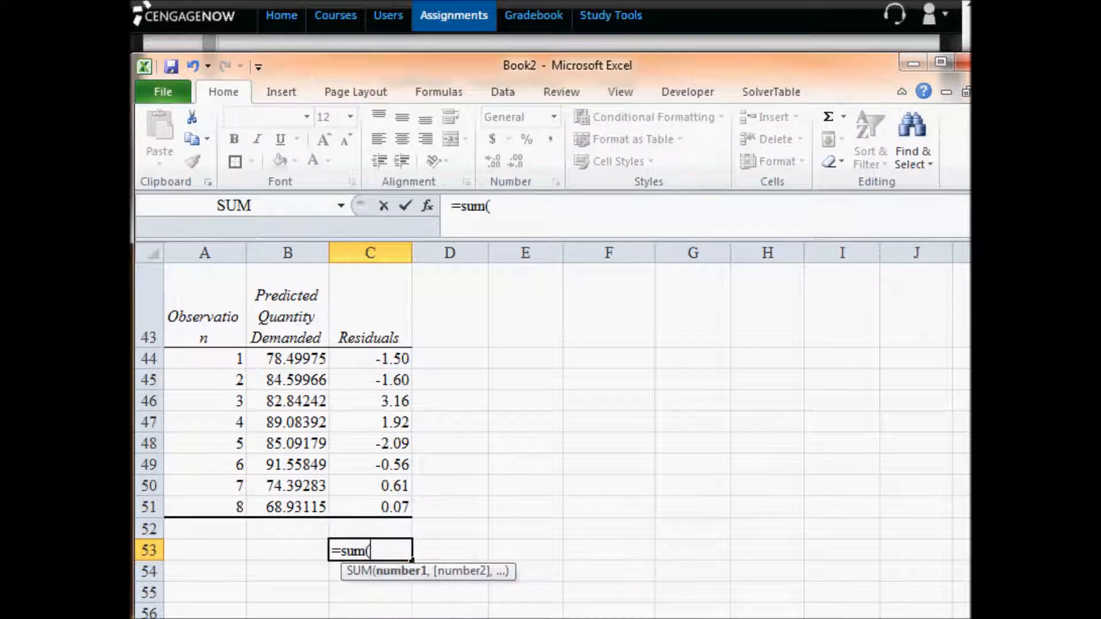
{"action": "left_click_drag", "start_coordinate": [373, 507], "coordinate": [373, 358]}
{"action": "key", "text": "Return"}
{"action": "key", "text": "Up"}
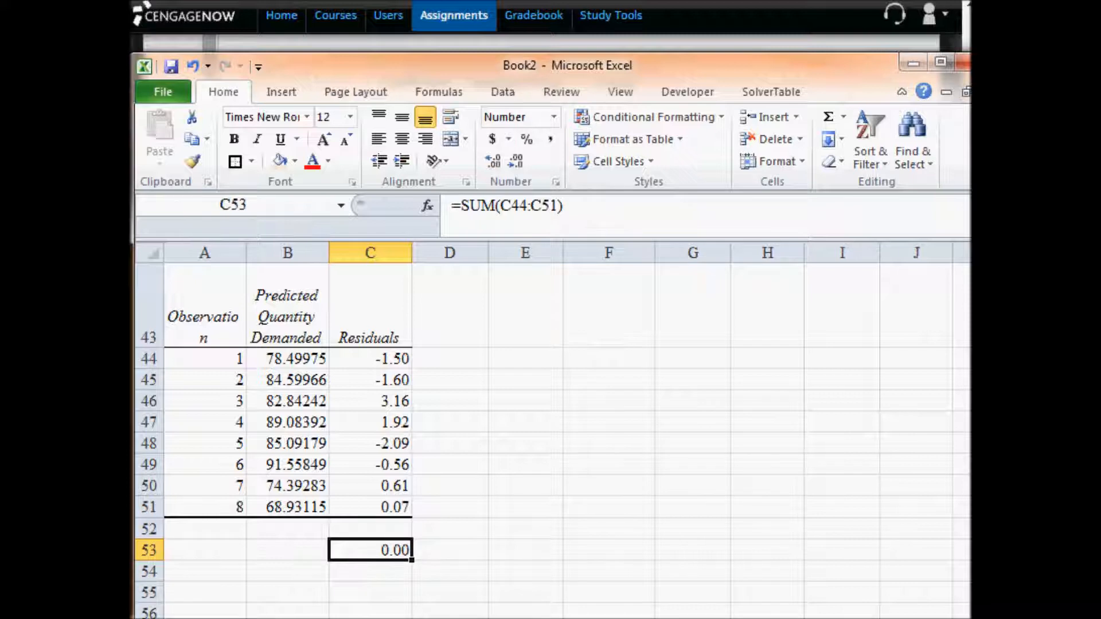
- Enter 0 as the sum of residuals in part c of the CengageNOW assignment
{"action": "key", "text": "alt+Tab"}
{"action": "left_click", "coordinate": [401, 462]}
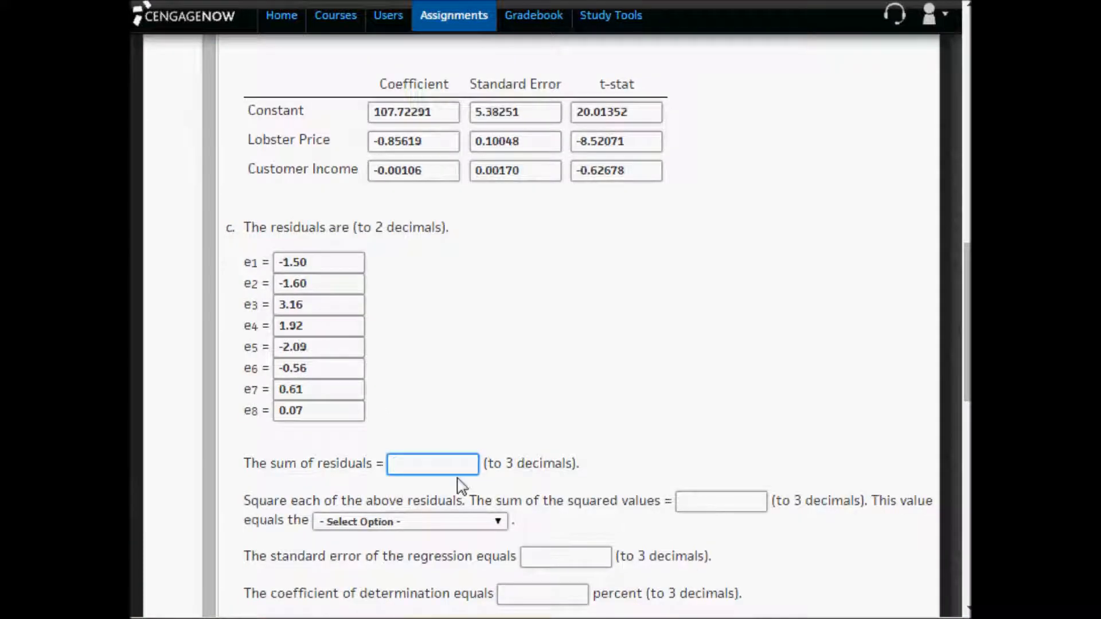
{"action": "type", "text": "0"}
{"action": "left_click", "coordinate": [646, 381]}
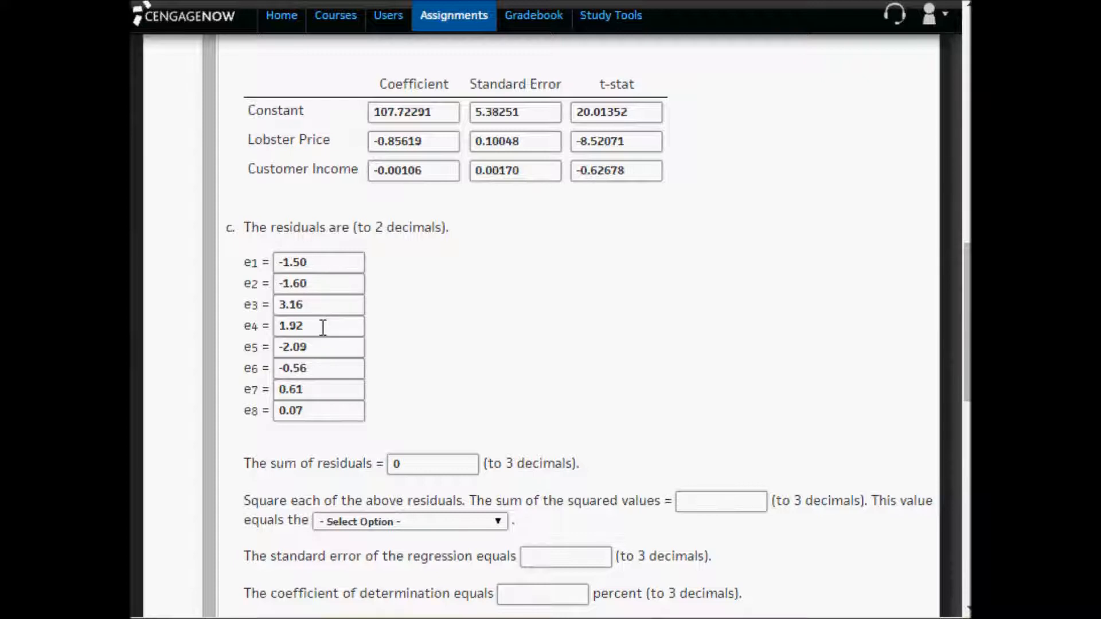
{"action": "left_click_drag", "start_coordinate": [320, 347], "coordinate": [263, 347]}
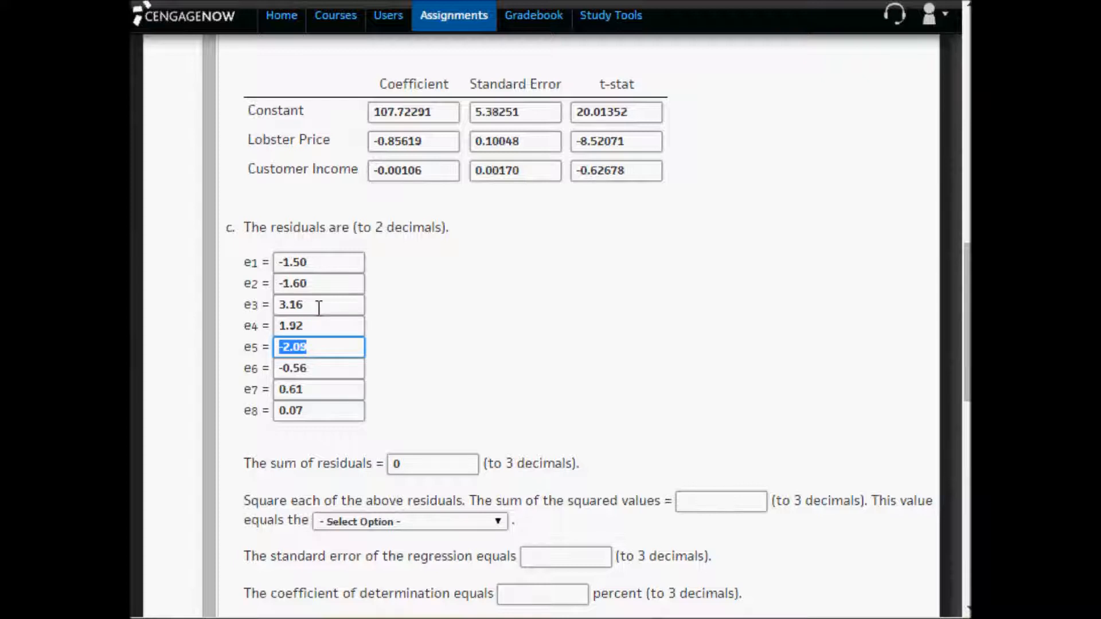
{"action": "left_click_drag", "start_coordinate": [315, 309], "coordinate": [268, 309]}
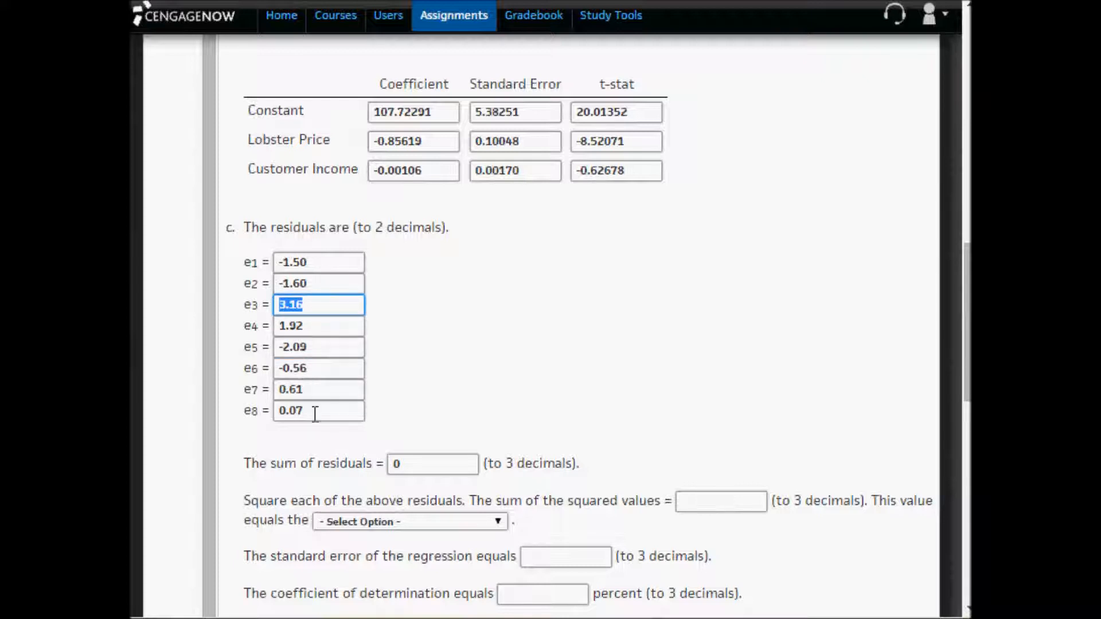
{"action": "left_click_drag", "start_coordinate": [315, 390], "coordinate": [264, 370]}
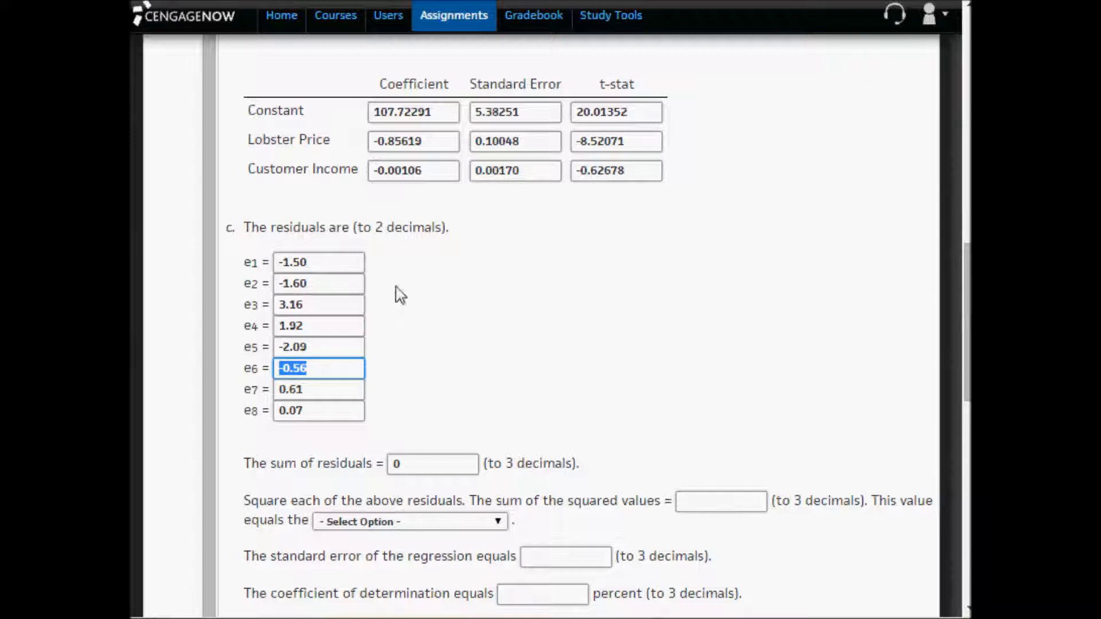
{"action": "left_click", "coordinate": [614, 310]}
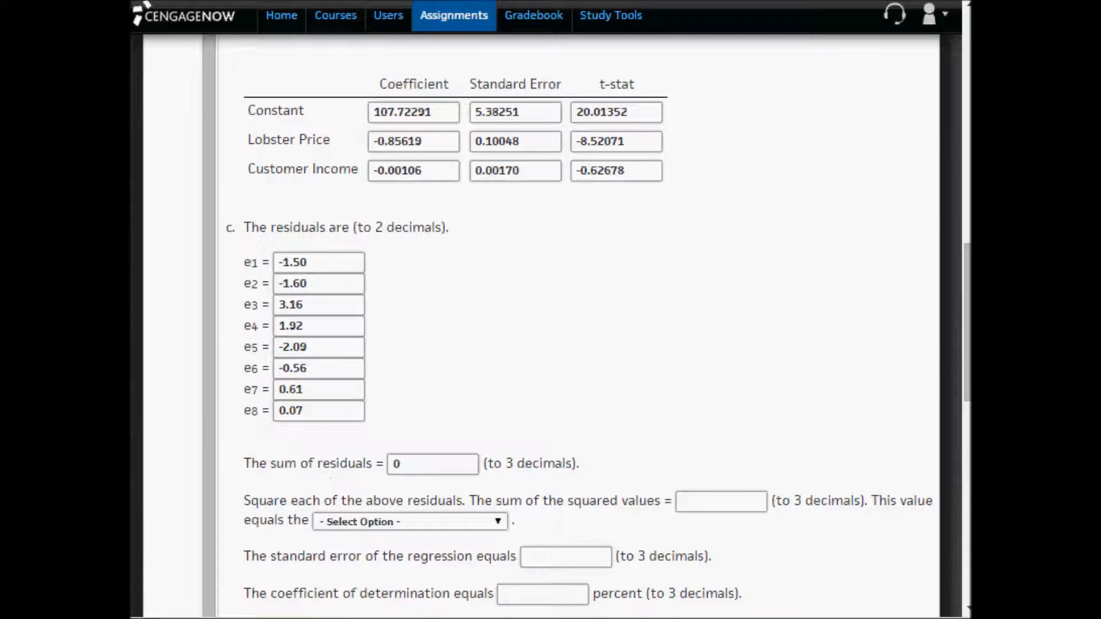
- Switch to Excel and enter the heading "Sq Errors" in E43 beside the residual output
{"action": "key", "text": "alt+Tab"}
{"action": "left_click", "coordinate": [512, 359]}
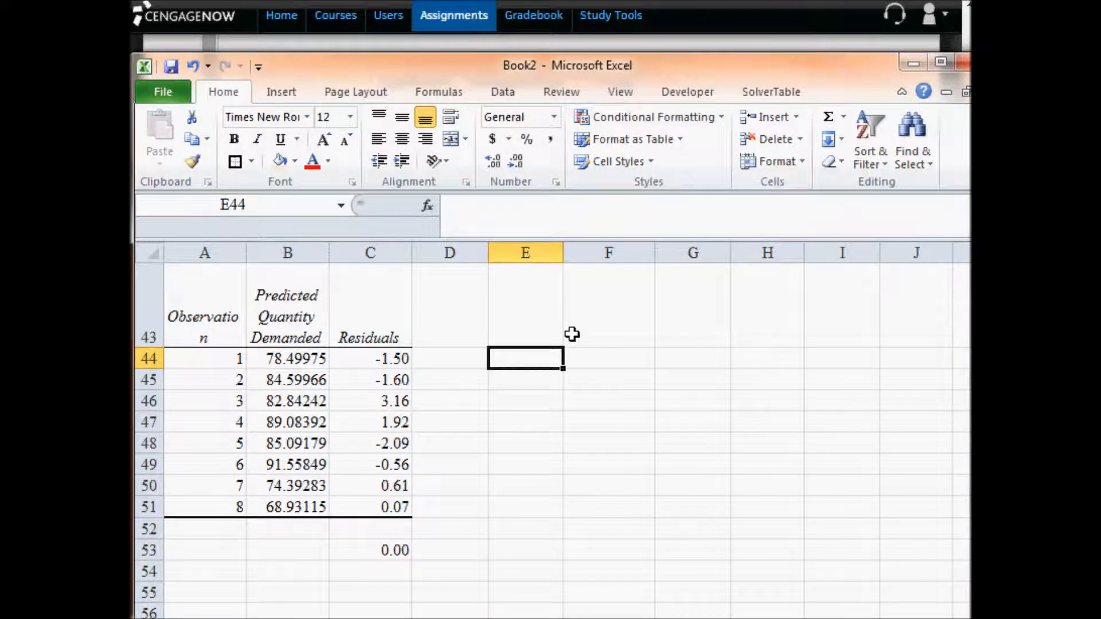
{"action": "key", "text": "Up"}
{"action": "type", "text": "S"}
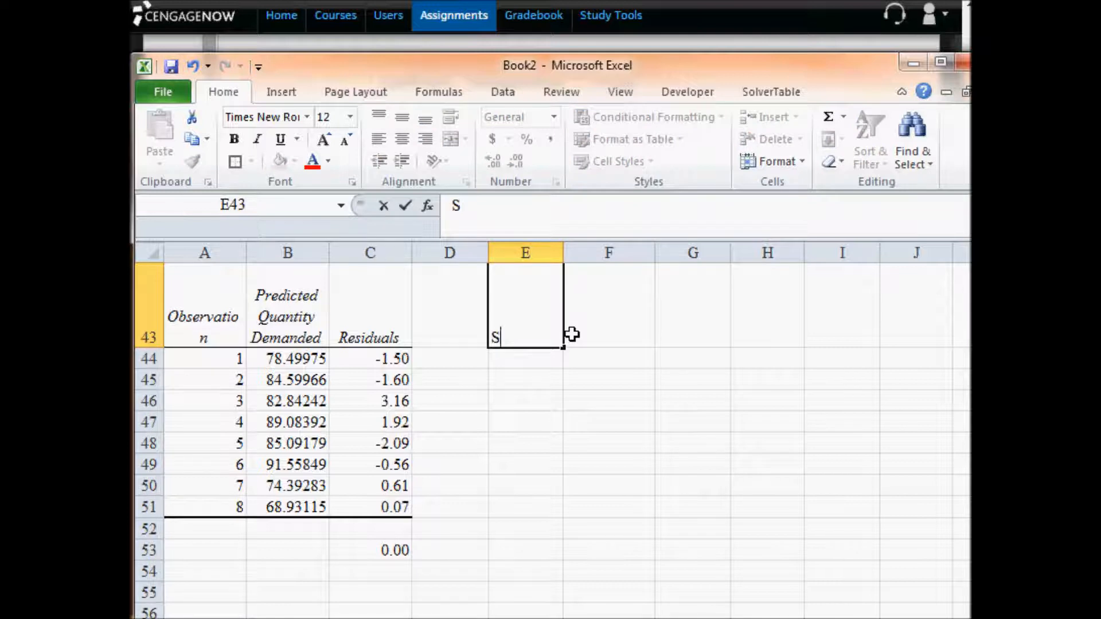
{"action": "type", "text": "E"}
{"action": "key", "text": "BackSpace"}
{"action": "type", "text": "q Erro"}
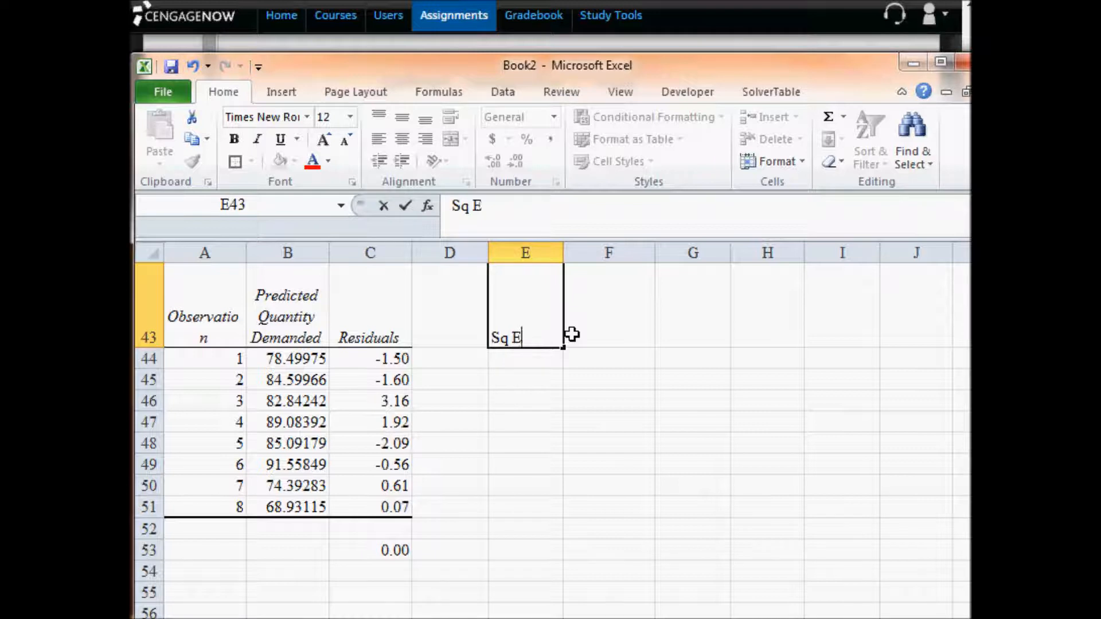
{"action": "key", "text": "BackSpace"}
{"action": "key", "text": "BackSpace"}
{"action": "type", "text": "rors"}
{"action": "key", "text": "Return"}
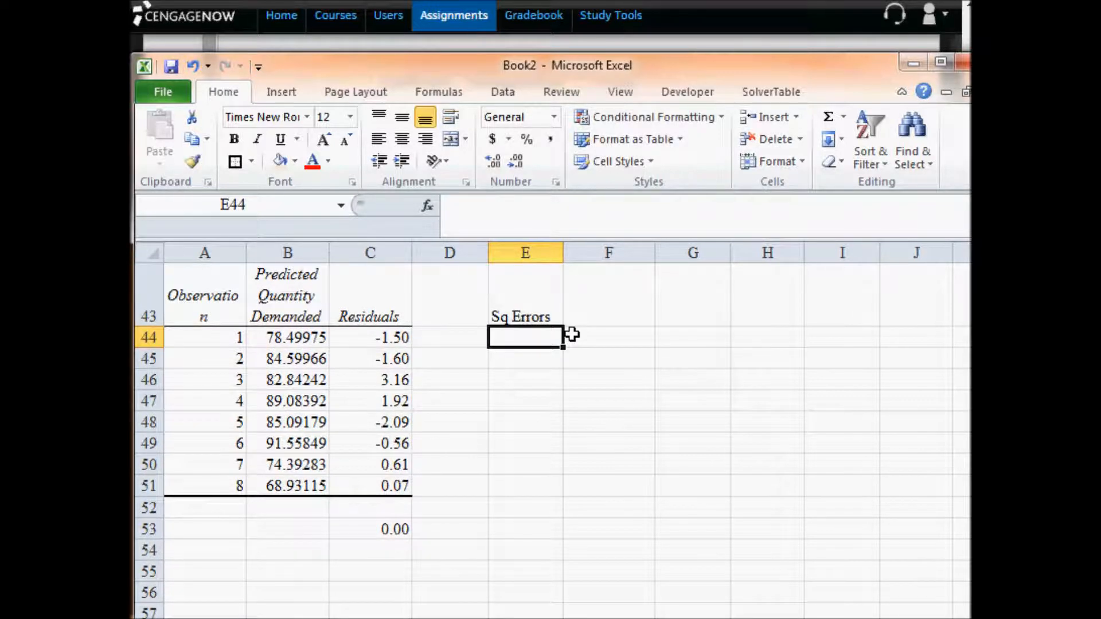
- Square the first observation's residual in E44 with the formula =C44^2
{"action": "type", "text": "="}
{"action": "key", "text": "Left"}
{"action": "key", "text": "Left"}
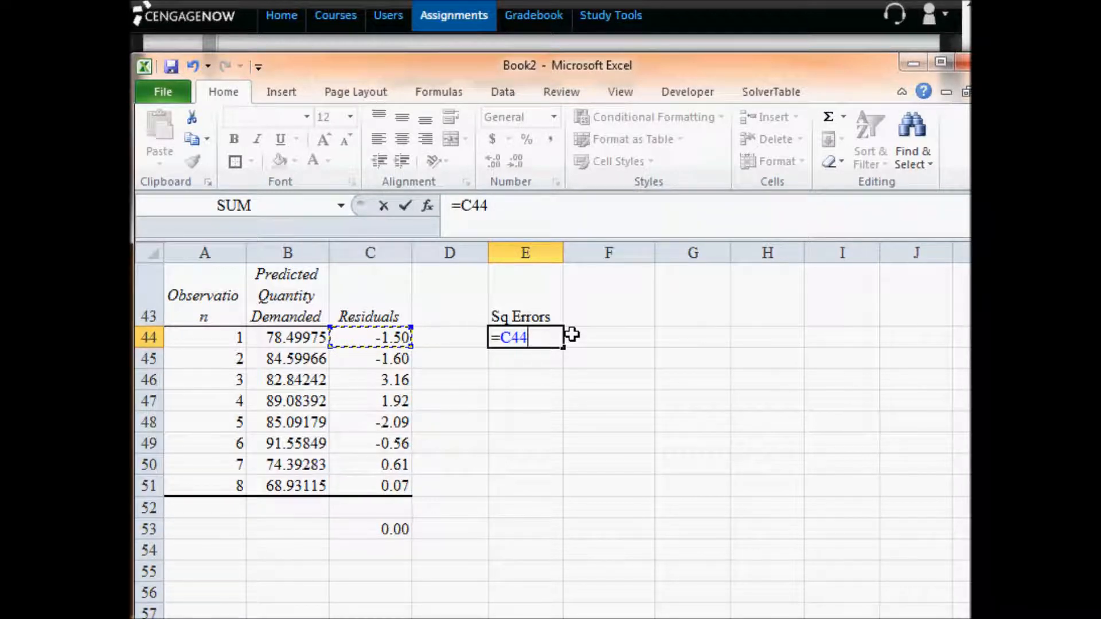
{"action": "type", "text": "^"}
{"action": "type", "text": "2"}
{"action": "key", "text": "Return"}
- Reduce the displayed precision of the squared error in E44 to four decimal places
{"action": "left_click", "coordinate": [572, 334]}
{"action": "left_click", "coordinate": [515, 162]}
{"action": "key", "text": "alt+Tab"}
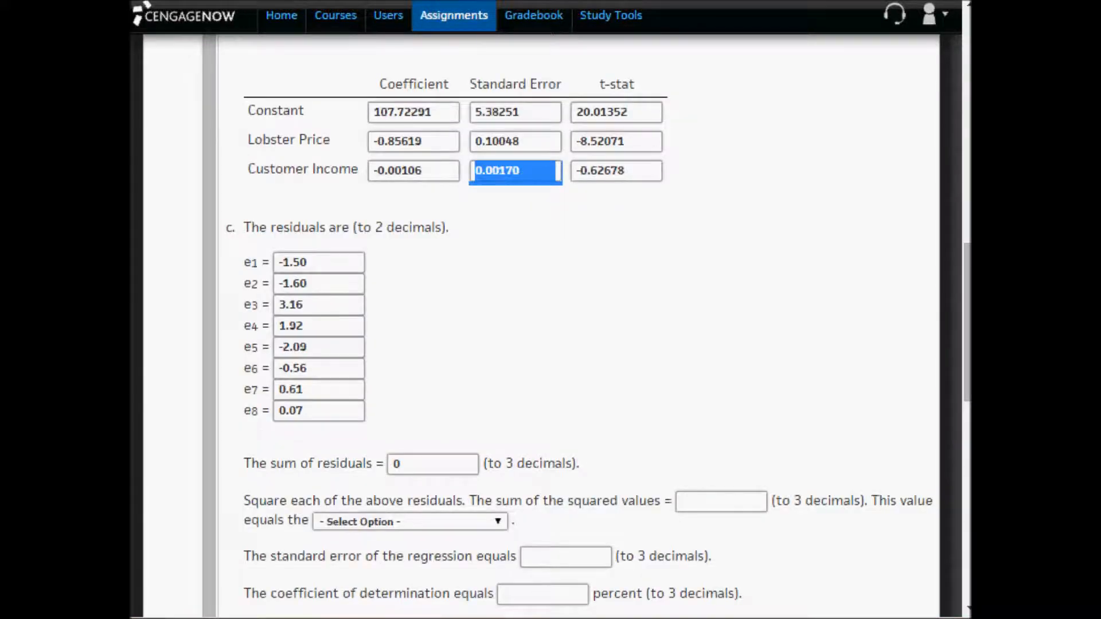
{"action": "key", "text": "alt+Tab"}
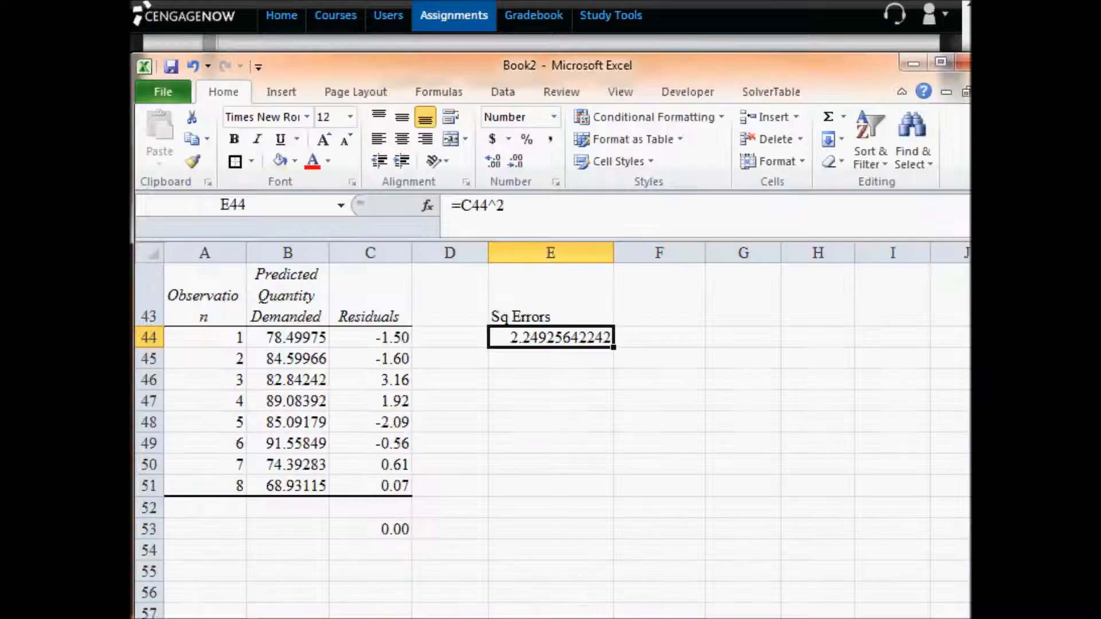
{"action": "left_click", "coordinate": [518, 162]}
{"action": "left_click", "coordinate": [518, 163]}
{"action": "left_click", "coordinate": [518, 163]}
{"action": "left_click", "coordinate": [520, 163]}
{"action": "left_click", "coordinate": [519, 163]}
{"action": "left_click", "coordinate": [519, 163]}
{"action": "left_click", "coordinate": [520, 163]}
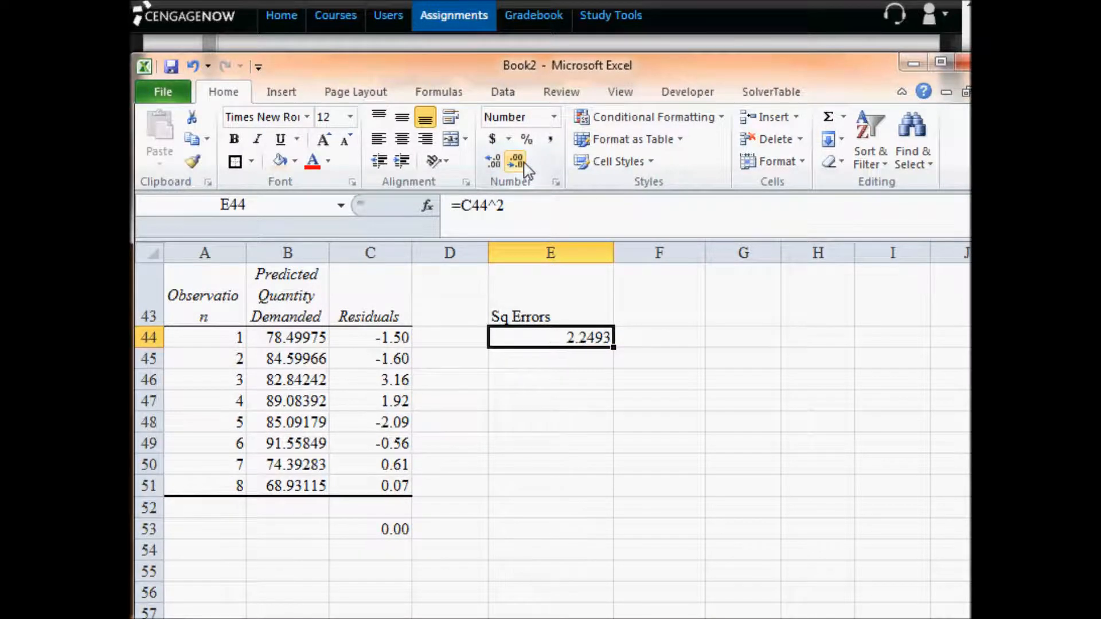
- Narrow column E to fit the Sq Errors heading and center the column's contents
{"action": "left_click", "coordinate": [580, 252]}
{"action": "left_click_drag", "start_coordinate": [612, 253], "coordinate": [555, 253]}
{"action": "left_click", "coordinate": [402, 139]}
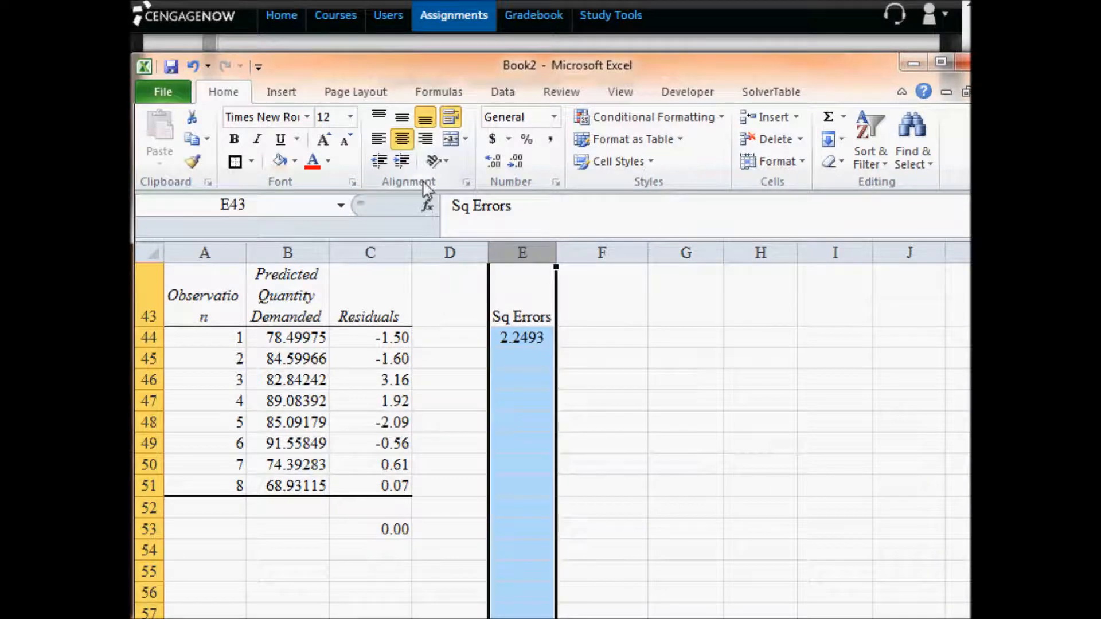
- Fill the squared-error formula from E44 down through E51 and return to the CengageNOW assignment
{"action": "left_click", "coordinate": [527, 337]}
{"action": "left_click_drag", "start_coordinate": [557, 350], "coordinate": [539, 503]}
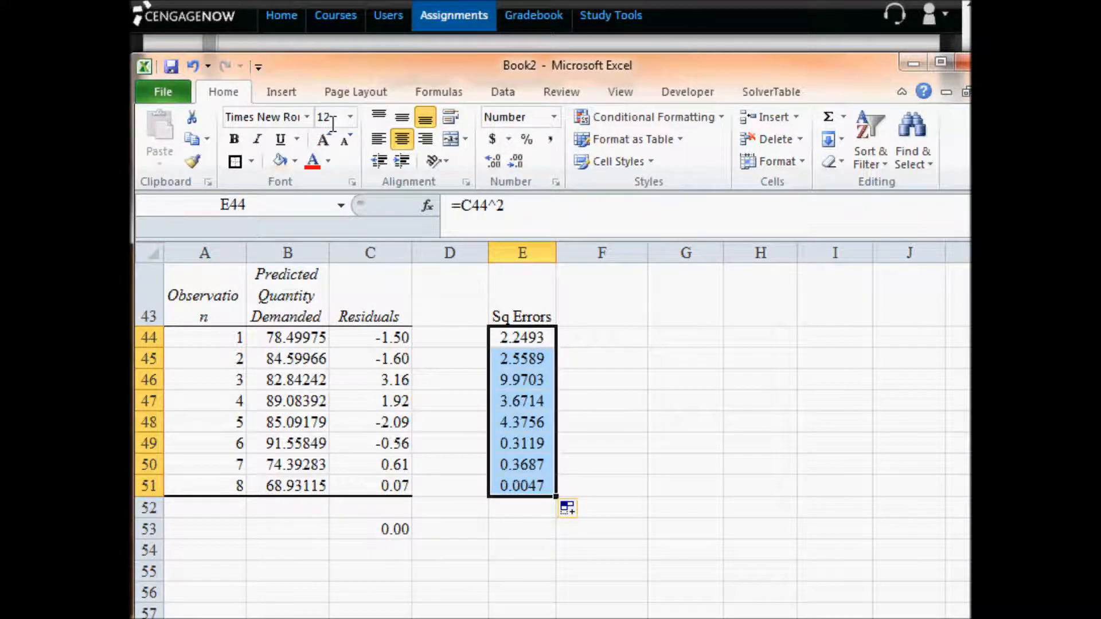
{"action": "left_click", "coordinate": [279, 2]}
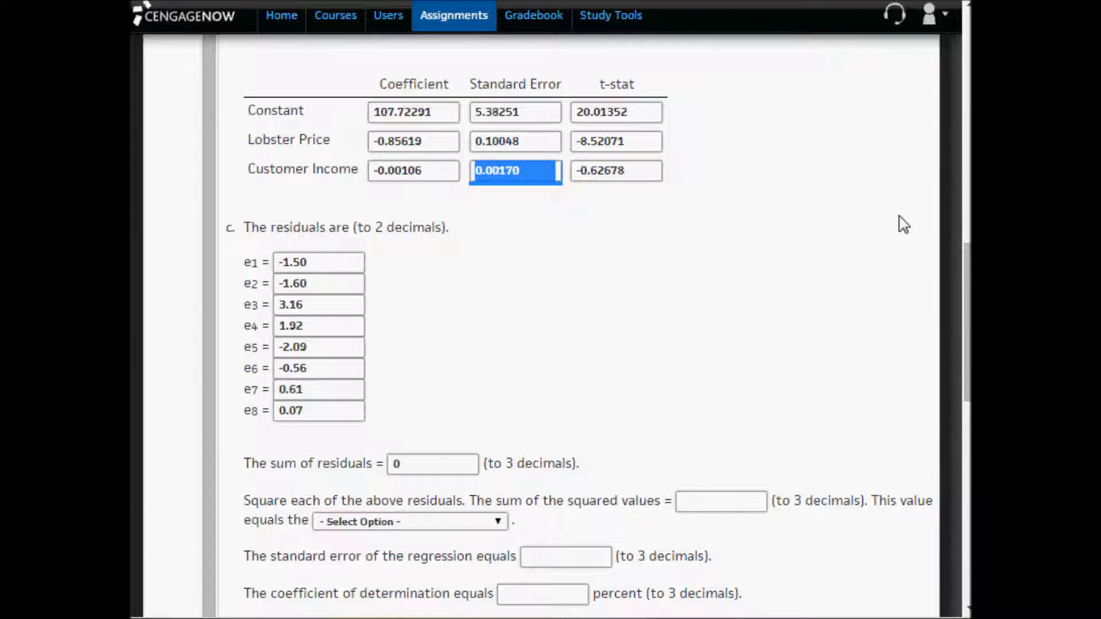
- Switch to Excel, total the squared errors in E53 with =SUM(E44:E51), and label the total SSE in E54
{"action": "key", "text": "alt+Tab"}
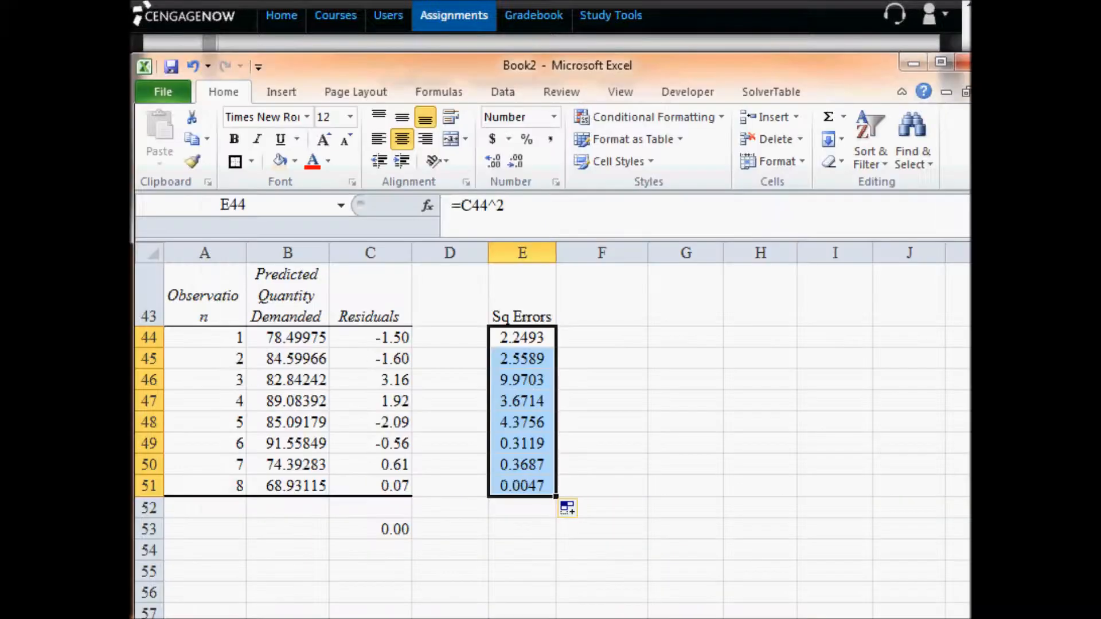
{"action": "left_click", "coordinate": [396, 527]}
{"action": "left_click_drag", "start_coordinate": [410, 542], "coordinate": [528, 539]}
{"action": "left_click", "coordinate": [467, 524]}
{"action": "key", "text": "Delete"}
{"action": "double_click", "coordinate": [524, 533]}
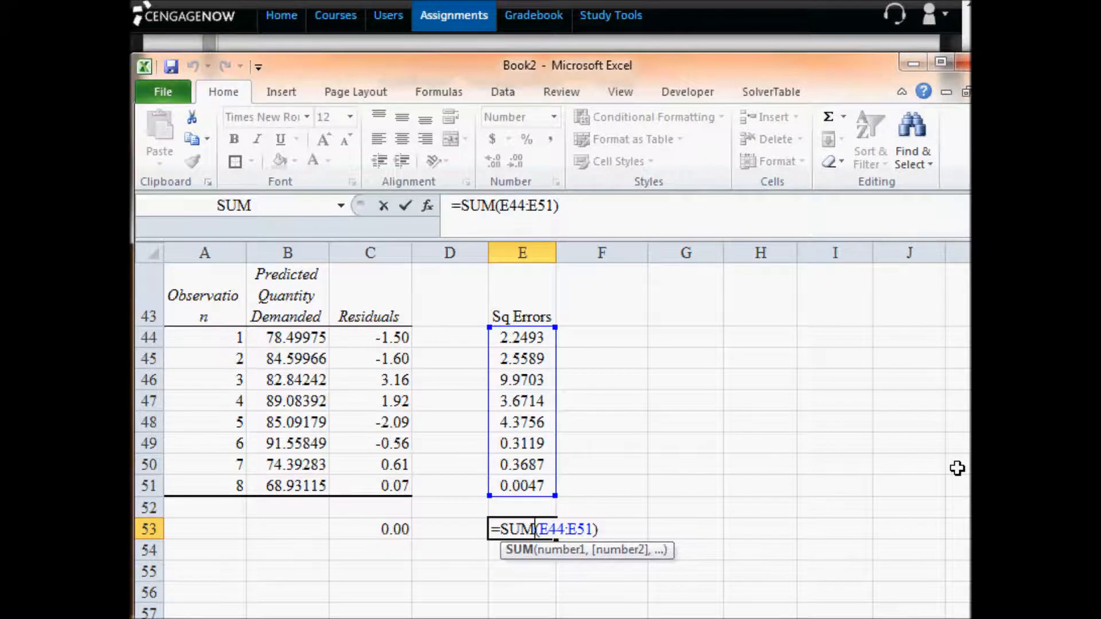
{"action": "key", "text": "Return"}
{"action": "type", "text": "SSE"}
{"action": "key", "text": "Up"}
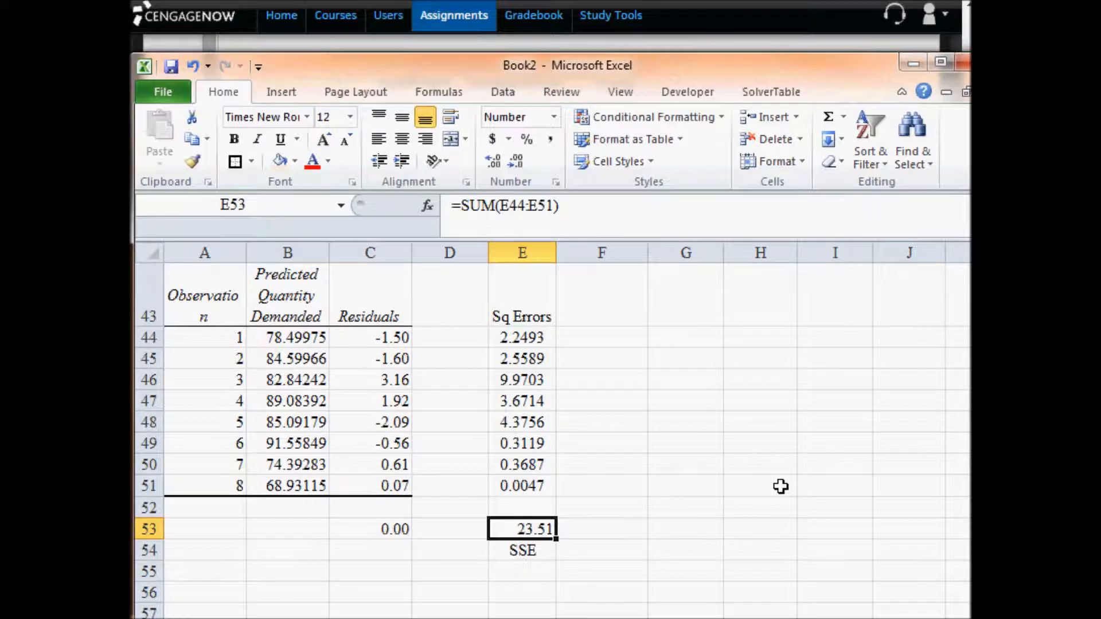
- Check the SSE against the ANOVA error sum of squares, and copy E53 into CengageNOW's sum of the squared values answer
{"action": "scroll", "coordinate": [779, 487], "scroll_direction": "up", "scroll_amount": 7}
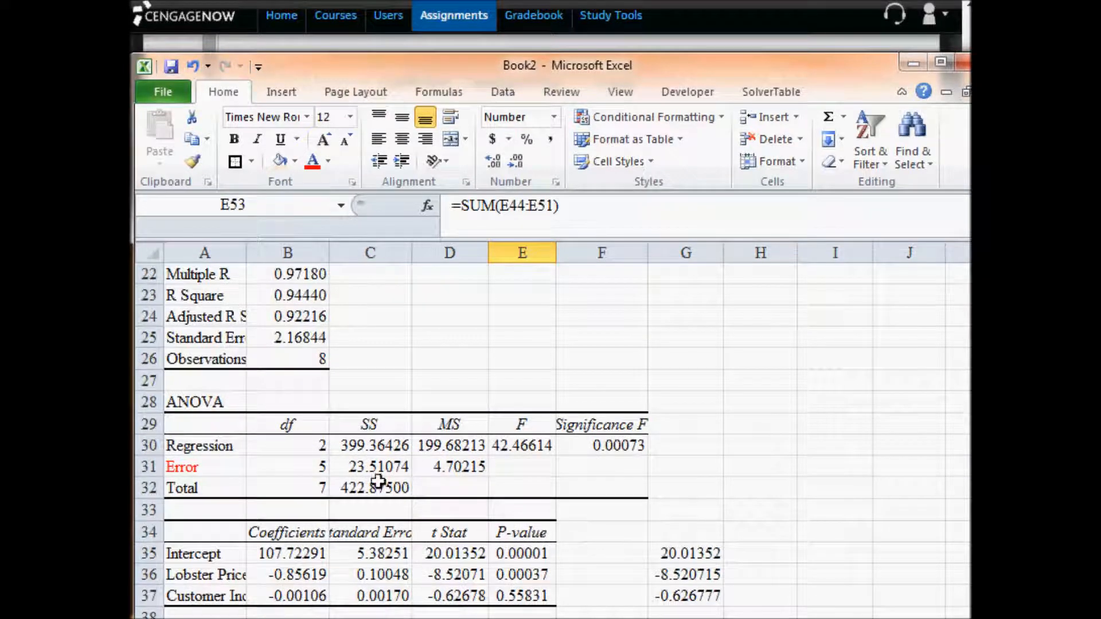
{"action": "left_click", "coordinate": [383, 463]}
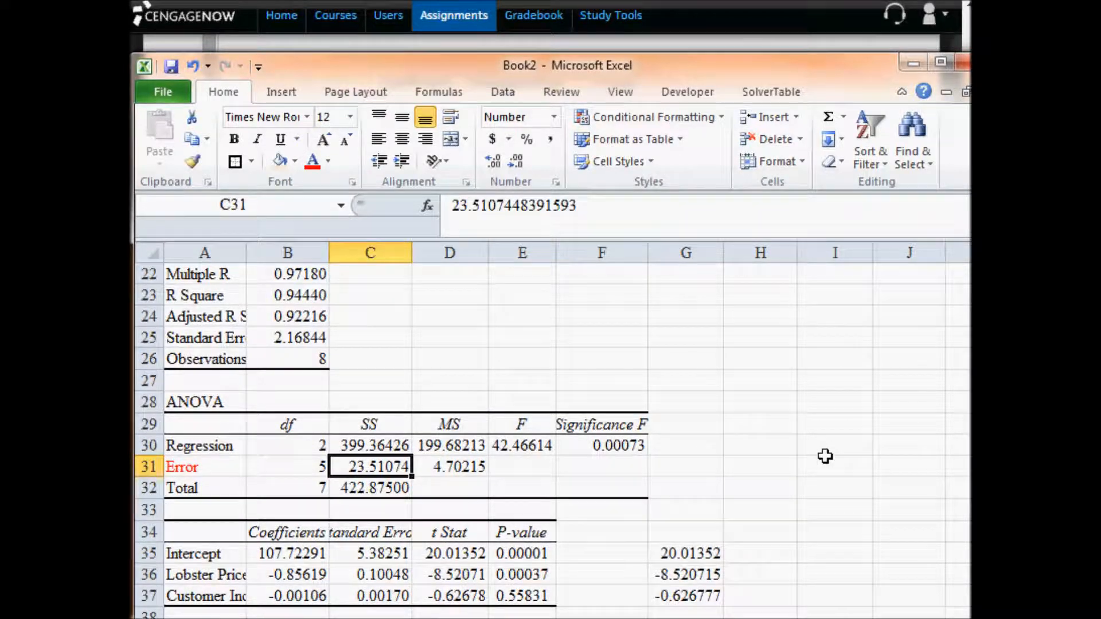
{"action": "scroll", "coordinate": [825, 456], "scroll_direction": "down", "scroll_amount": 3}
{"action": "scroll", "coordinate": [602, 598], "scroll_direction": "down", "scroll_amount": 5}
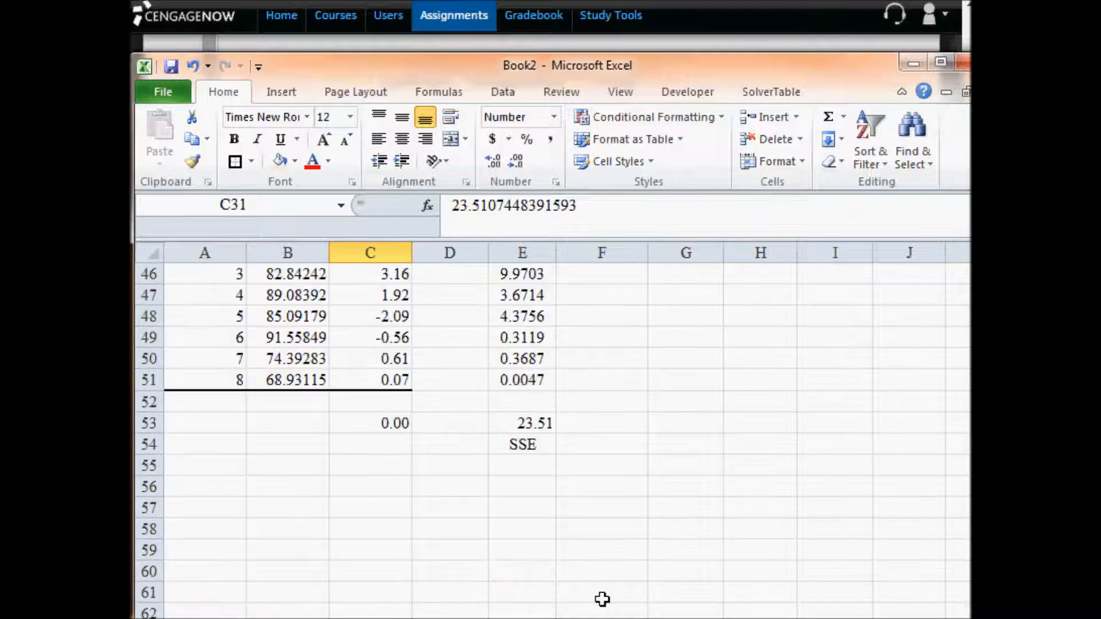
{"action": "left_click", "coordinate": [539, 424]}
{"action": "key", "text": "ctrl+c"}
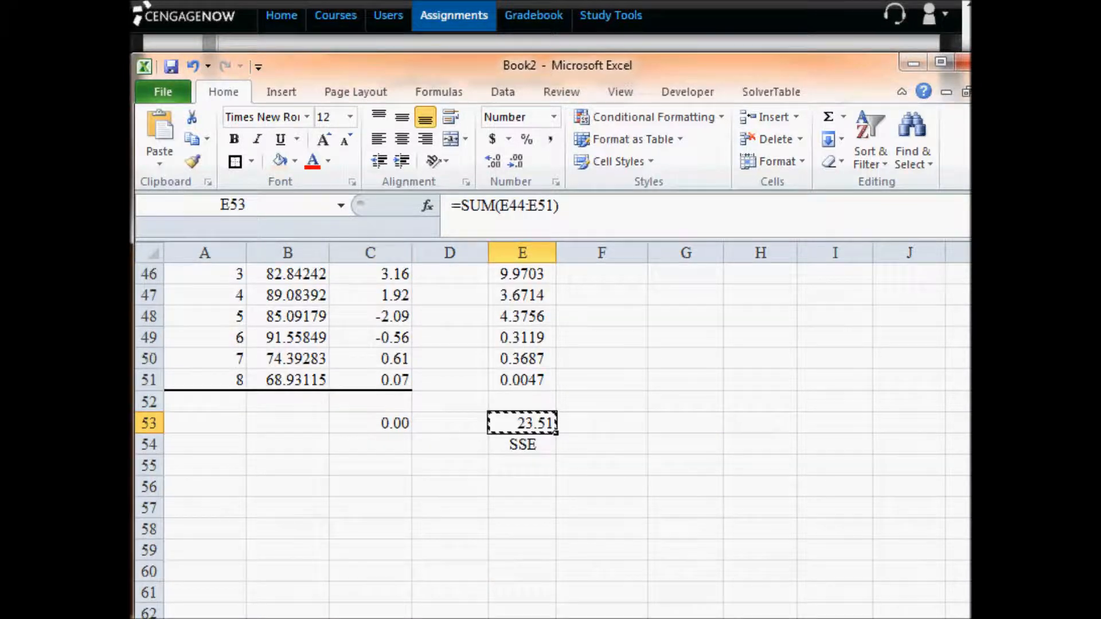
{"action": "key", "text": "alt+Tab"}
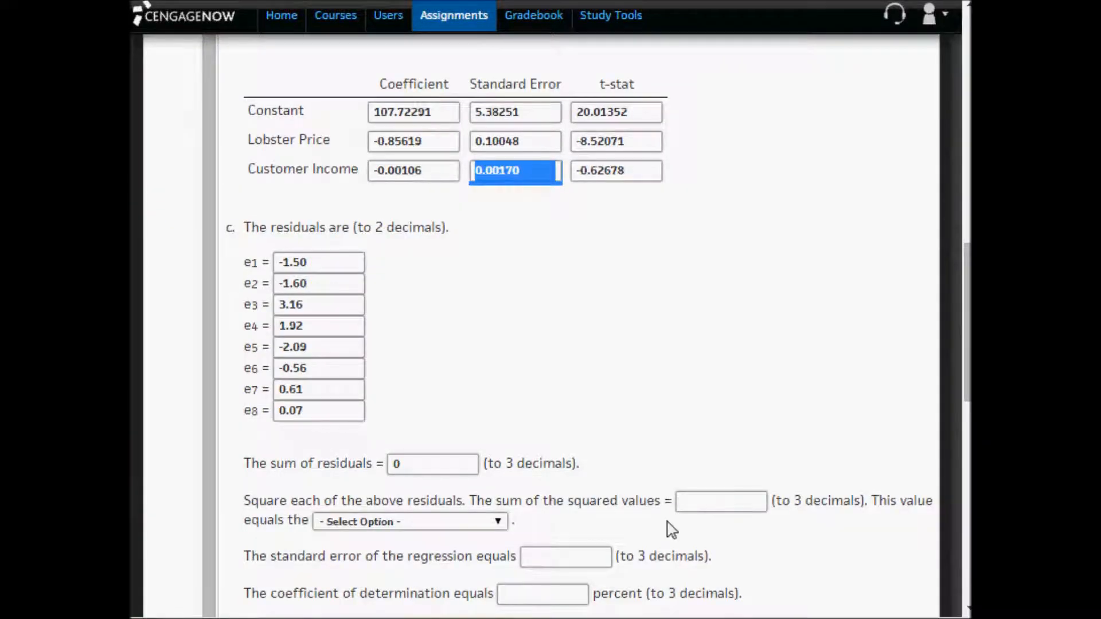
{"action": "left_click", "coordinate": [702, 508]}
{"action": "key", "text": "ctrl+v"}
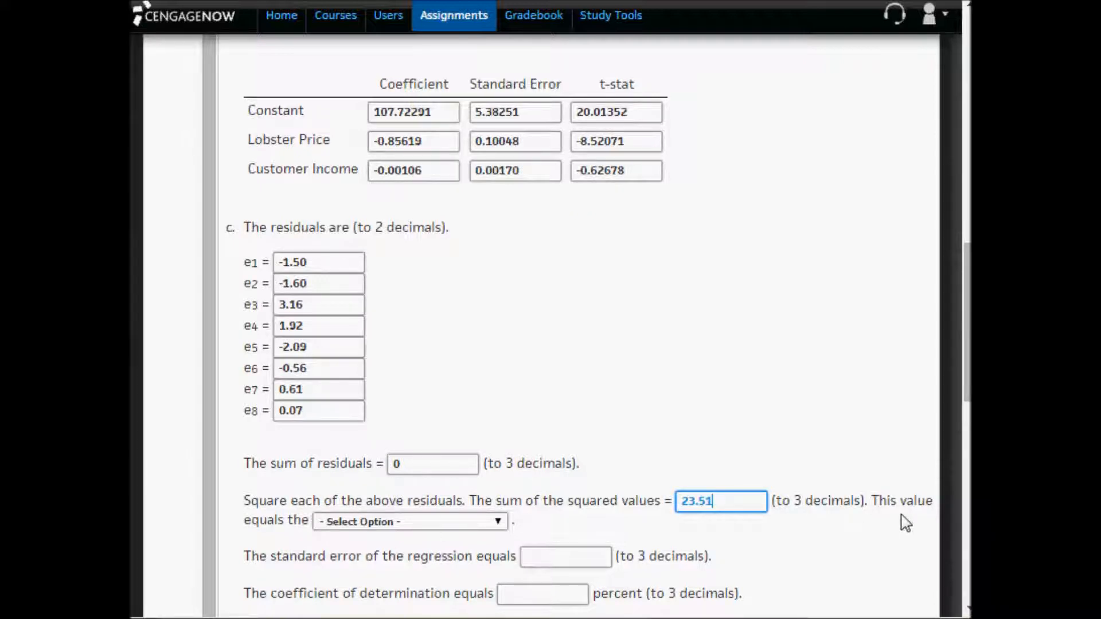
- Compare the answer options for what the squared-values sum equals with the Regression row's sum of squares and mean square in part b
{"action": "left_click", "coordinate": [361, 523]}
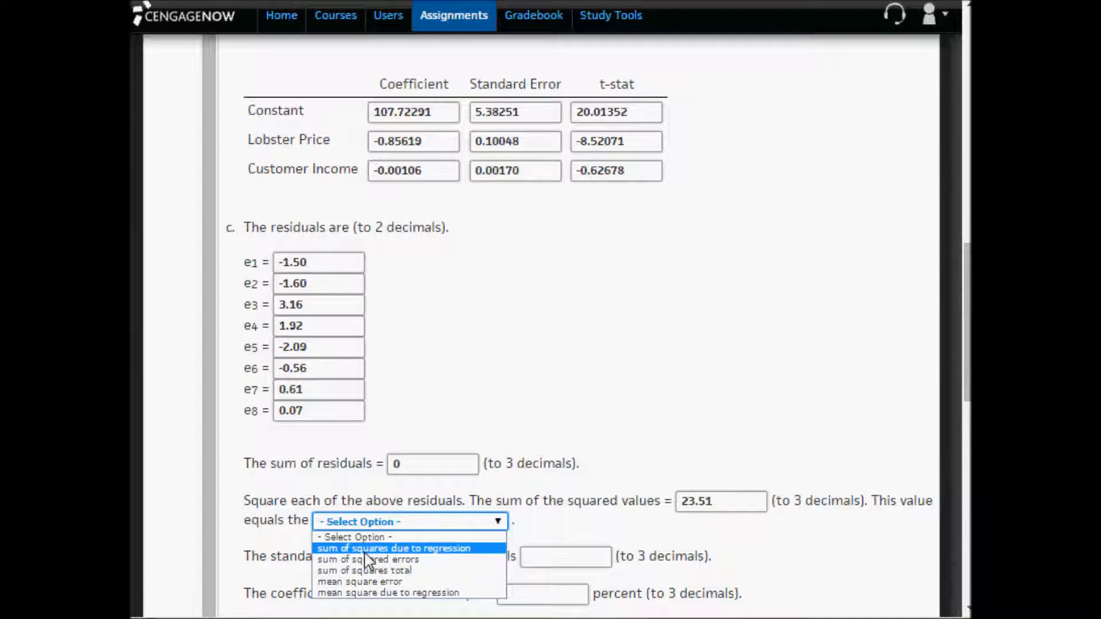
{"action": "scroll", "coordinate": [467, 401], "scroll_direction": "up", "scroll_amount": 2}
{"action": "scroll", "coordinate": [471, 402], "scroll_direction": "up", "scroll_amount": 2}
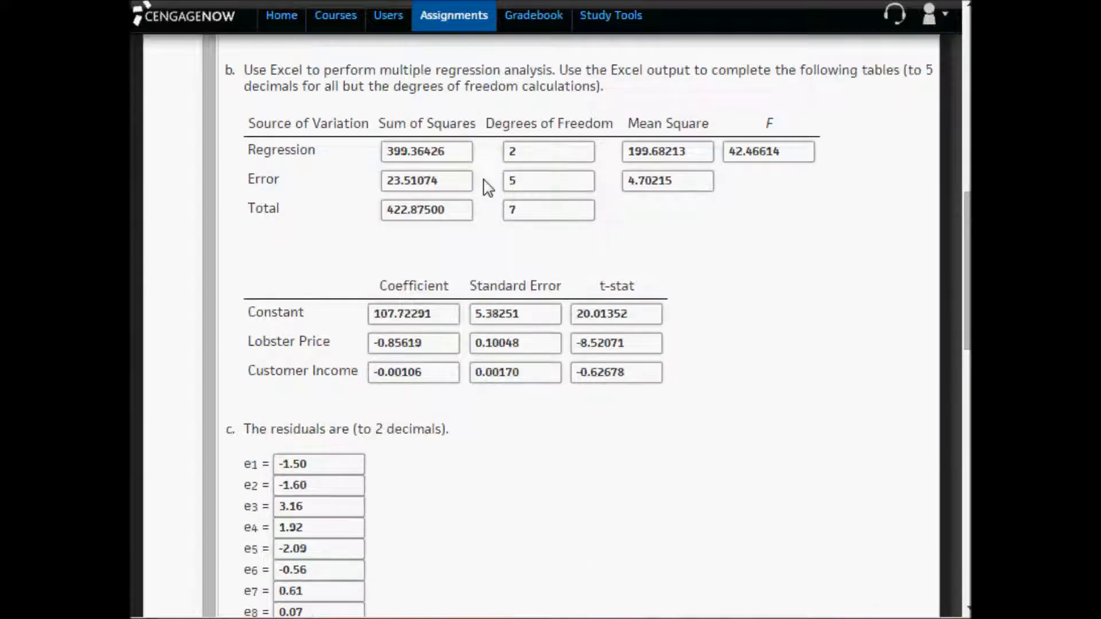
{"action": "left_click_drag", "start_coordinate": [452, 153], "coordinate": [363, 153]}
{"action": "scroll", "coordinate": [411, 372], "scroll_direction": "down", "scroll_amount": 6}
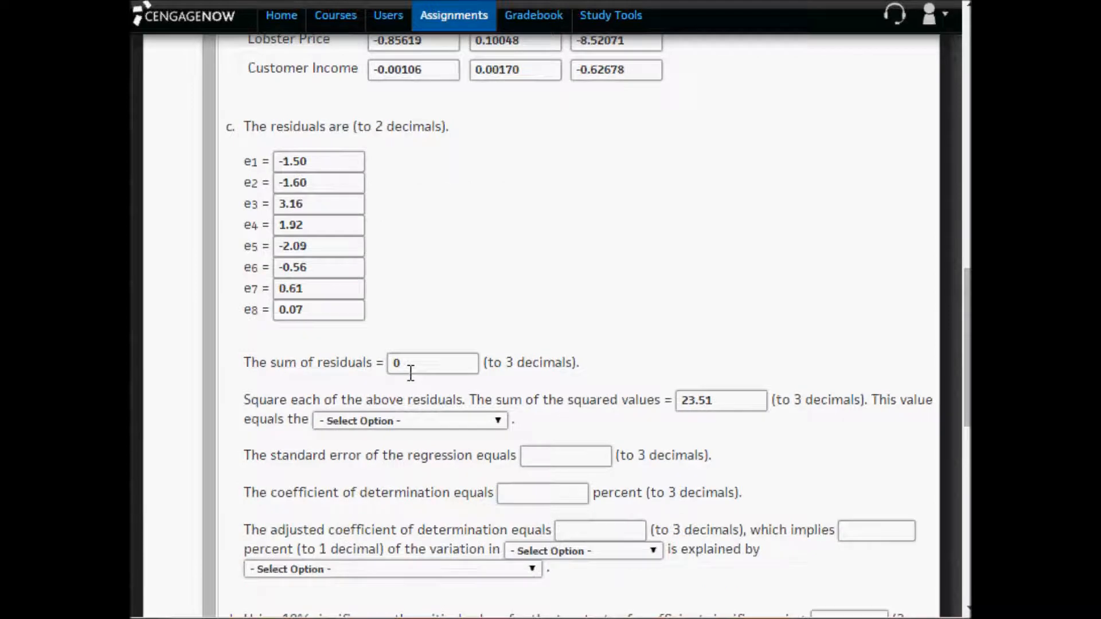
{"action": "left_click", "coordinate": [410, 427]}
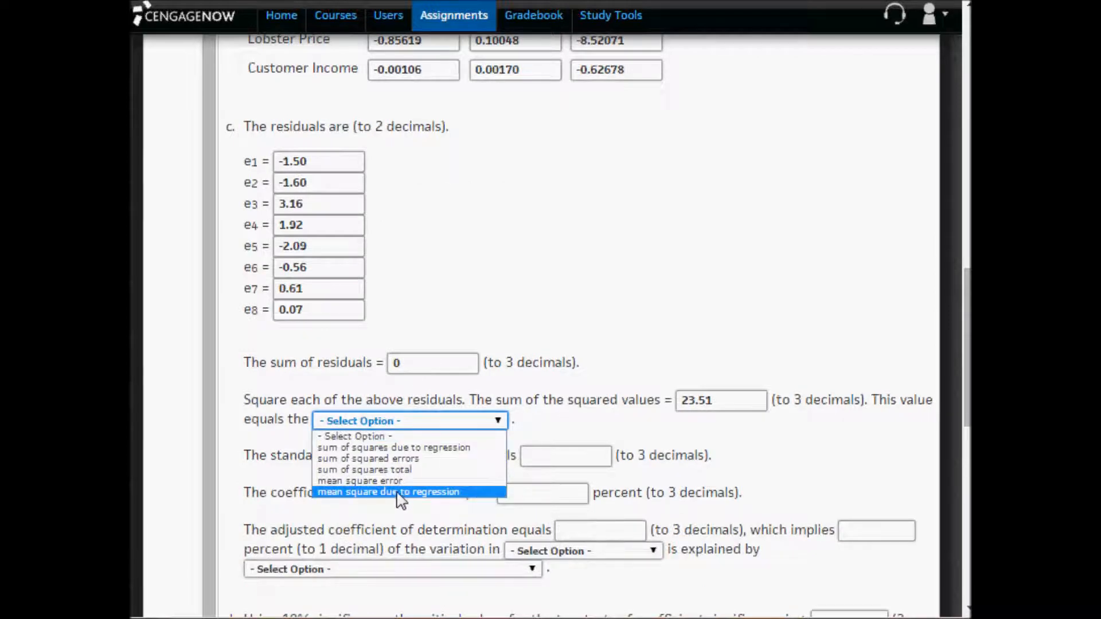
{"action": "left_click", "coordinate": [563, 289]}
{"action": "scroll", "coordinate": [563, 289], "scroll_direction": "up", "scroll_amount": 4}
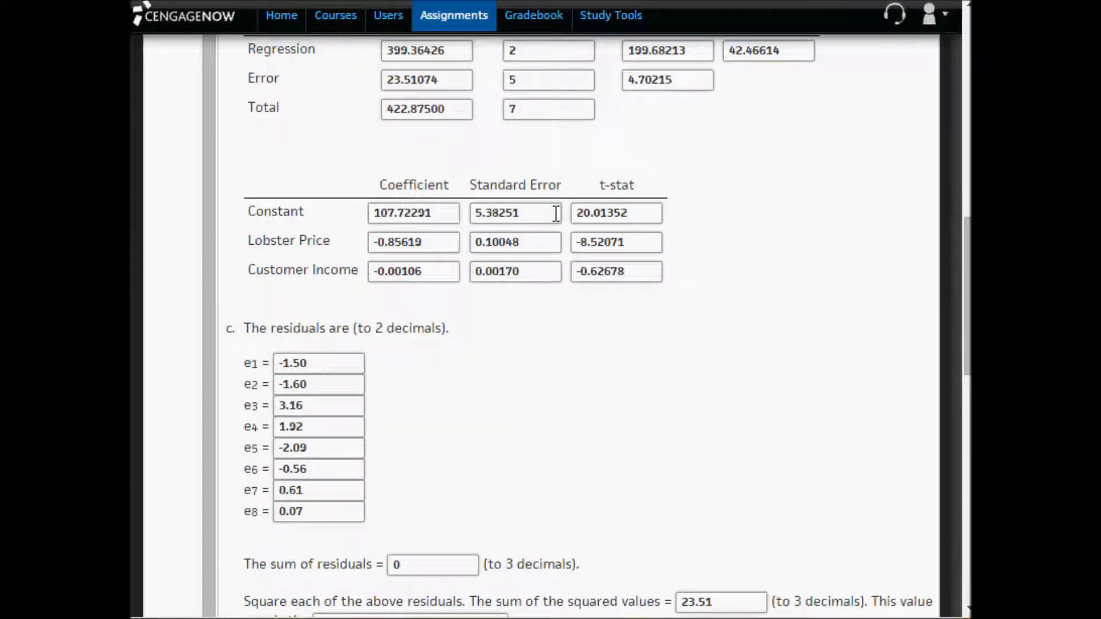
{"action": "scroll", "coordinate": [558, 210], "scroll_direction": "up", "scroll_amount": 2}
{"action": "double_click", "coordinate": [701, 152]}
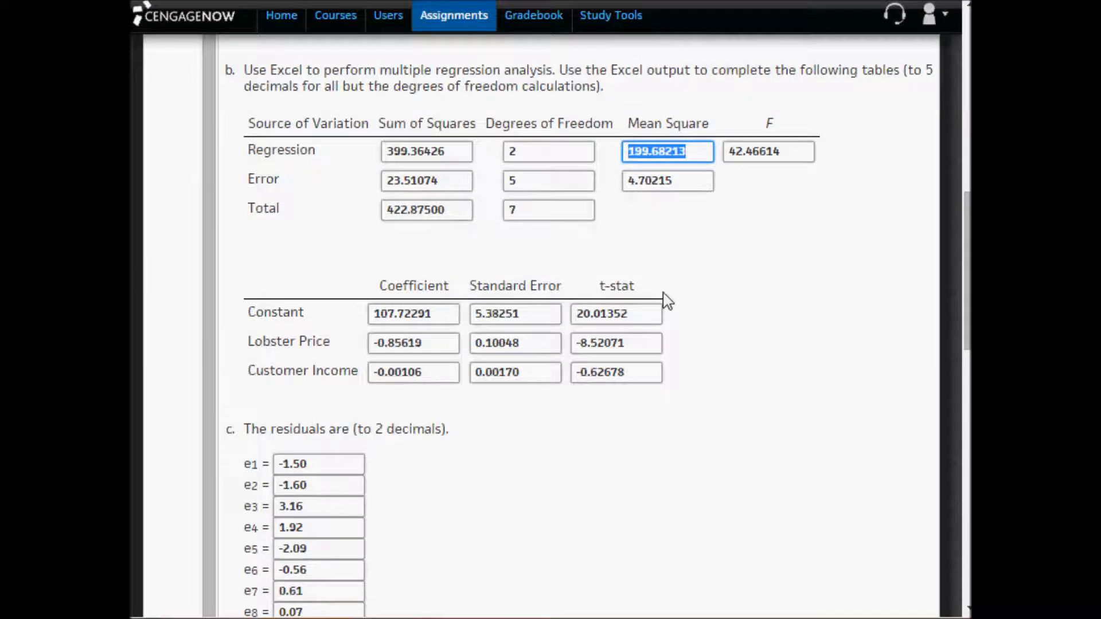
- Try mean square error as the term for the sum of squared values and examine the Error row's mean square
{"action": "scroll", "coordinate": [665, 300], "scroll_direction": "down", "scroll_amount": 4}
{"action": "scroll", "coordinate": [667, 301], "scroll_direction": "down", "scroll_amount": 2}
{"action": "left_click", "coordinate": [406, 423]}
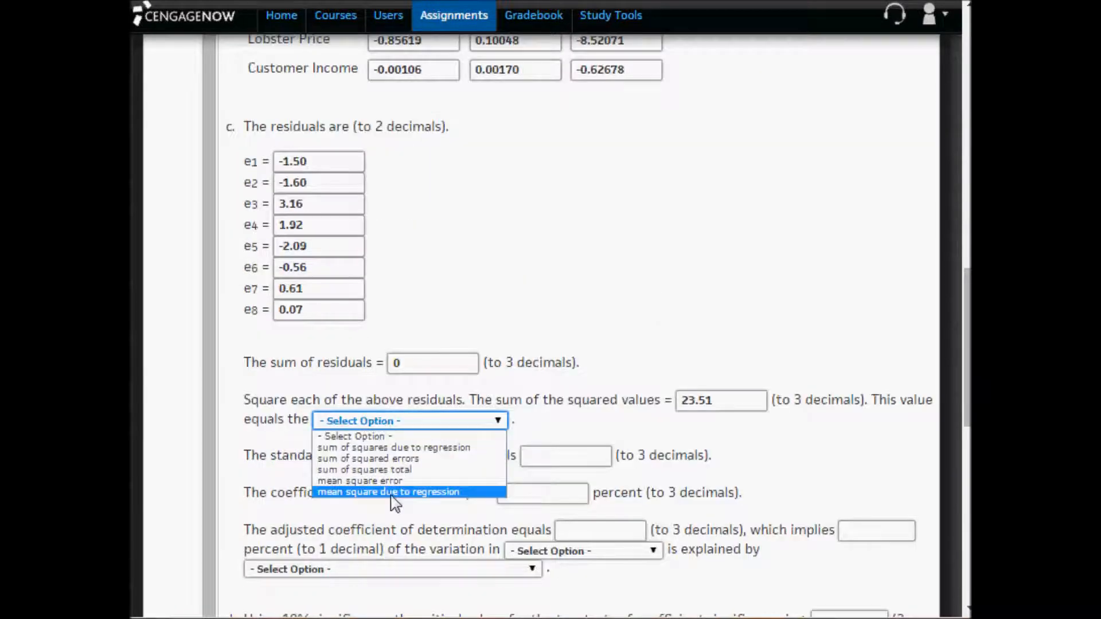
{"action": "left_click", "coordinate": [383, 482]}
{"action": "scroll", "coordinate": [590, 362], "scroll_direction": "up", "scroll_amount": 8}
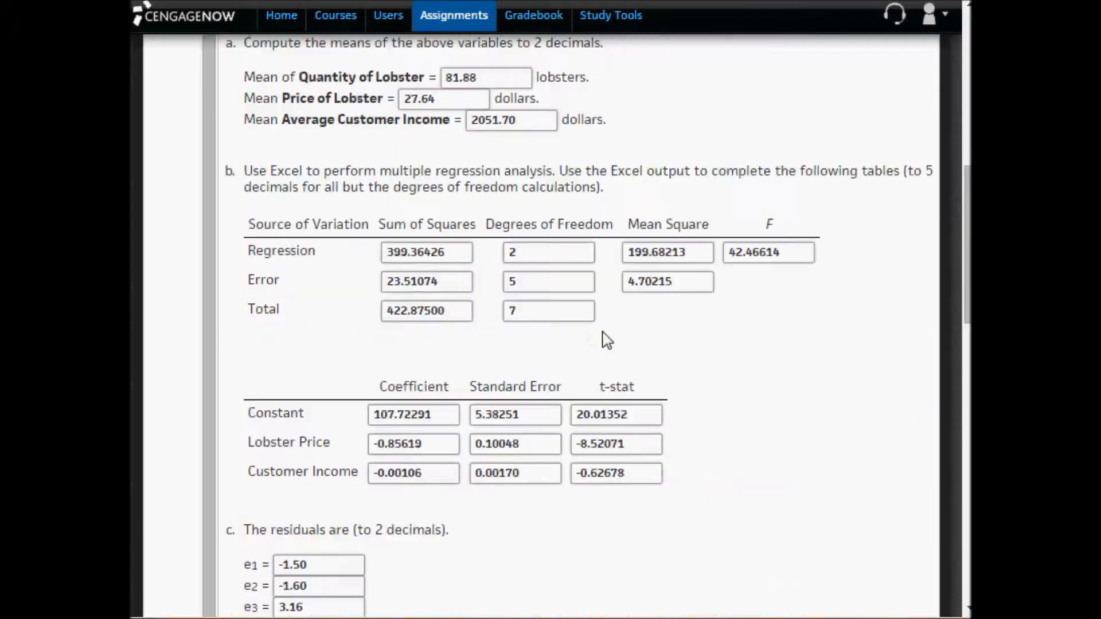
{"action": "left_click", "coordinate": [685, 283]}
{"action": "left_click_drag", "start_coordinate": [684, 283], "coordinate": [614, 271]}
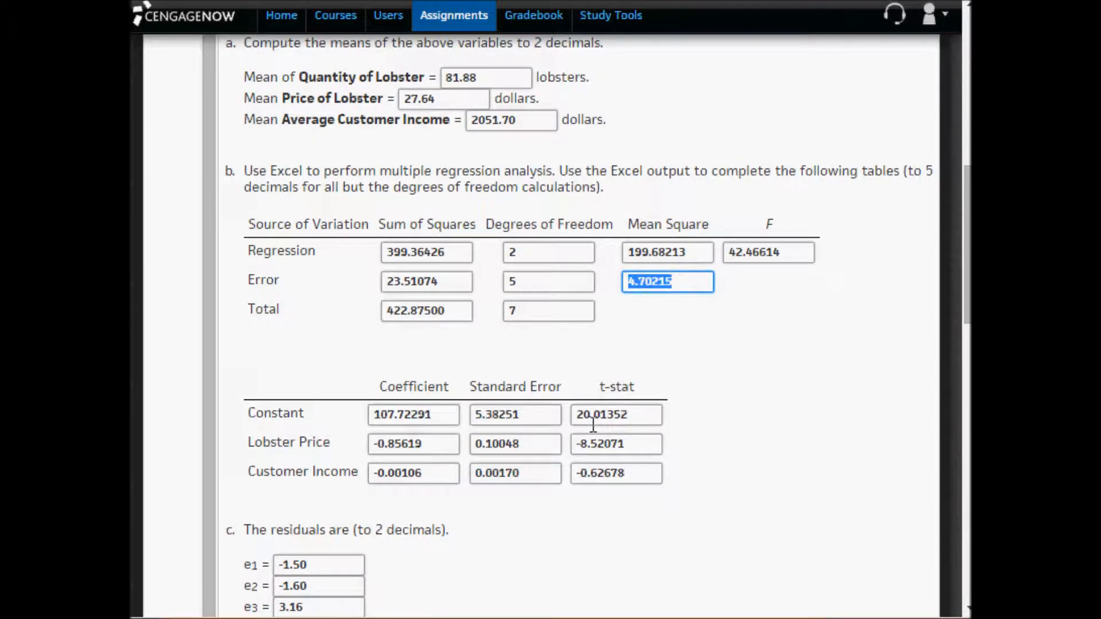
- Try sum of squares total as the term for the squared values and examine the Total row's sum of squares
{"action": "scroll", "coordinate": [594, 424], "scroll_direction": "down", "scroll_amount": 8}
{"action": "left_click", "coordinate": [401, 426]}
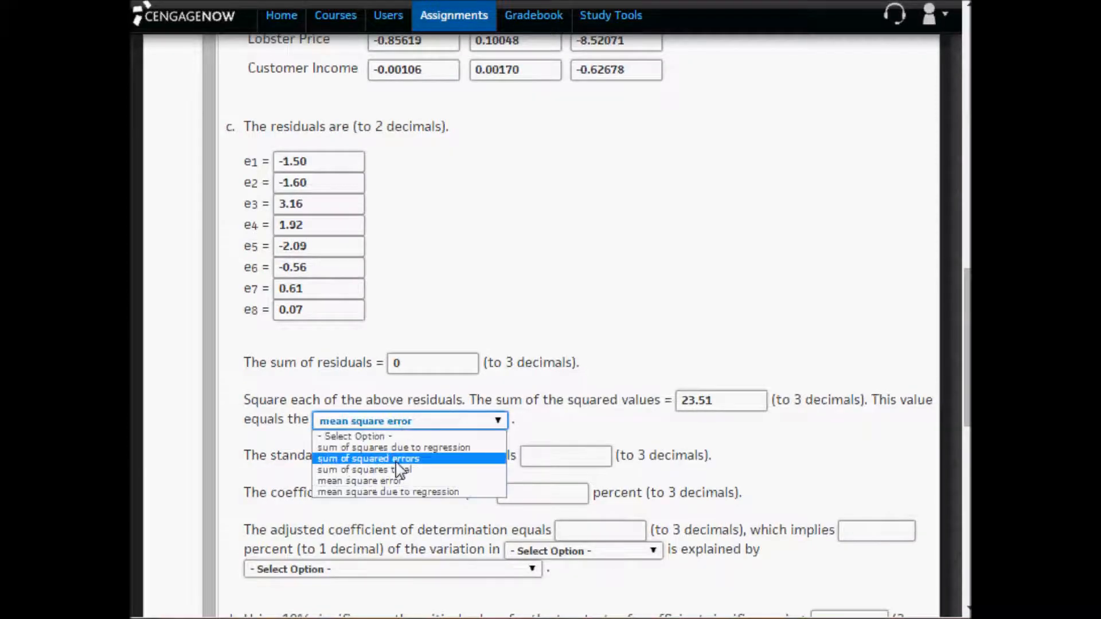
{"action": "left_click", "coordinate": [403, 466]}
{"action": "scroll", "coordinate": [427, 453], "scroll_direction": "up", "scroll_amount": 8}
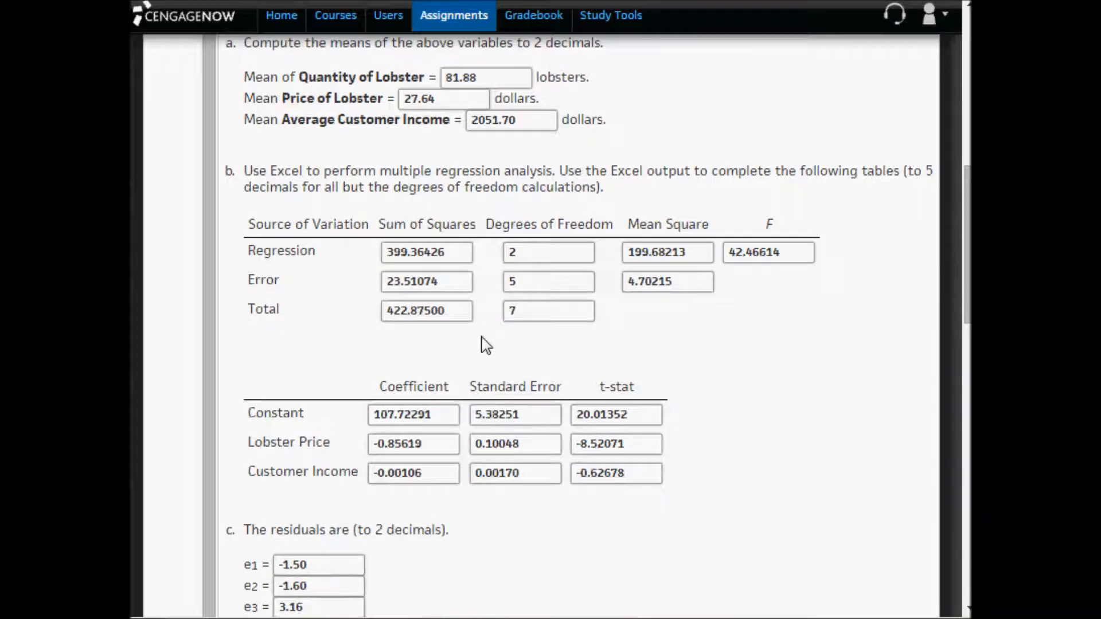
{"action": "left_click_drag", "start_coordinate": [455, 310], "coordinate": [324, 310]}
- Set the term that the sum of the squared values equals to sum of squared errors
{"action": "scroll", "coordinate": [338, 321], "scroll_direction": "down", "scroll_amount": 8}
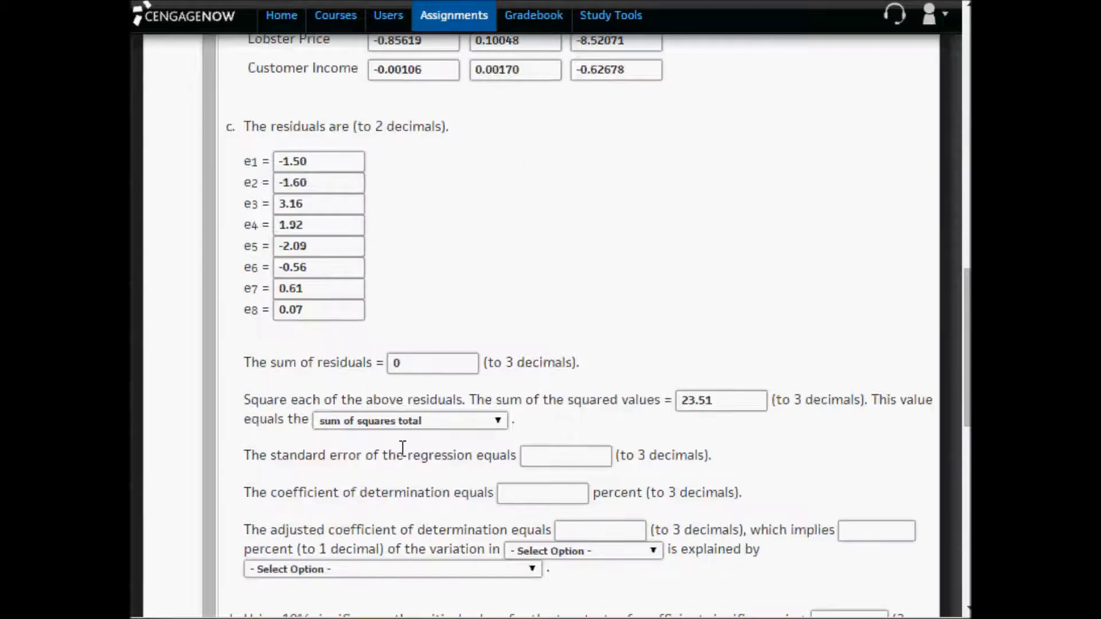
{"action": "left_click", "coordinate": [406, 427]}
{"action": "left_click", "coordinate": [396, 459]}
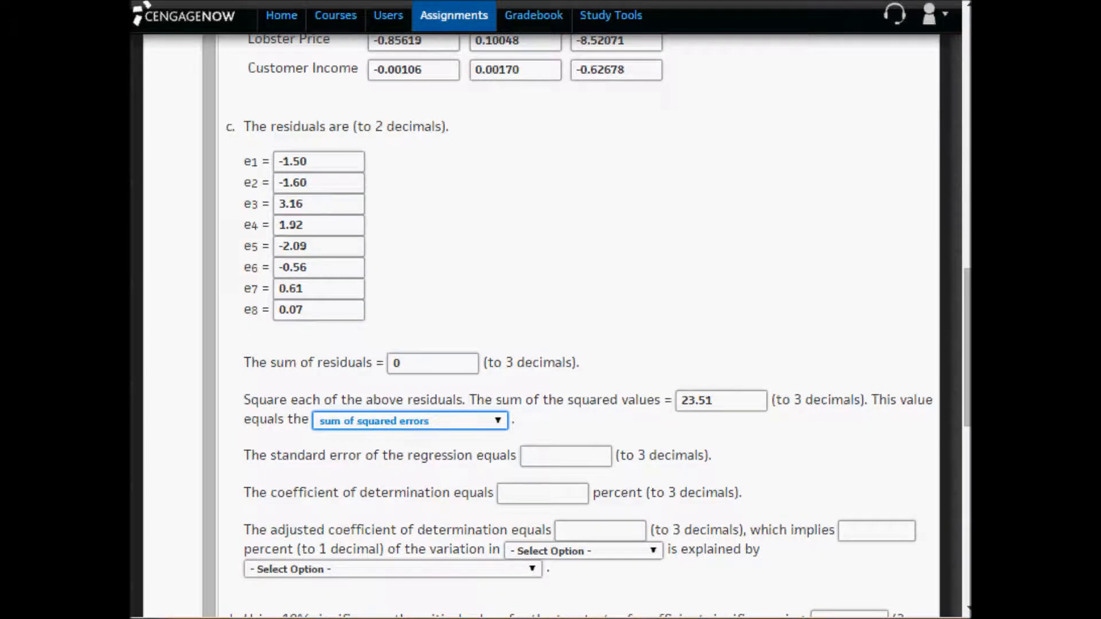
- Switch to Excel, inspect the squared-error formulas in E44 through E51, and return to the CengageNOW assignment
{"action": "key", "text": "alt+Tab"}
{"action": "scroll", "coordinate": [511, 462], "scroll_direction": "up", "scroll_amount": 2}
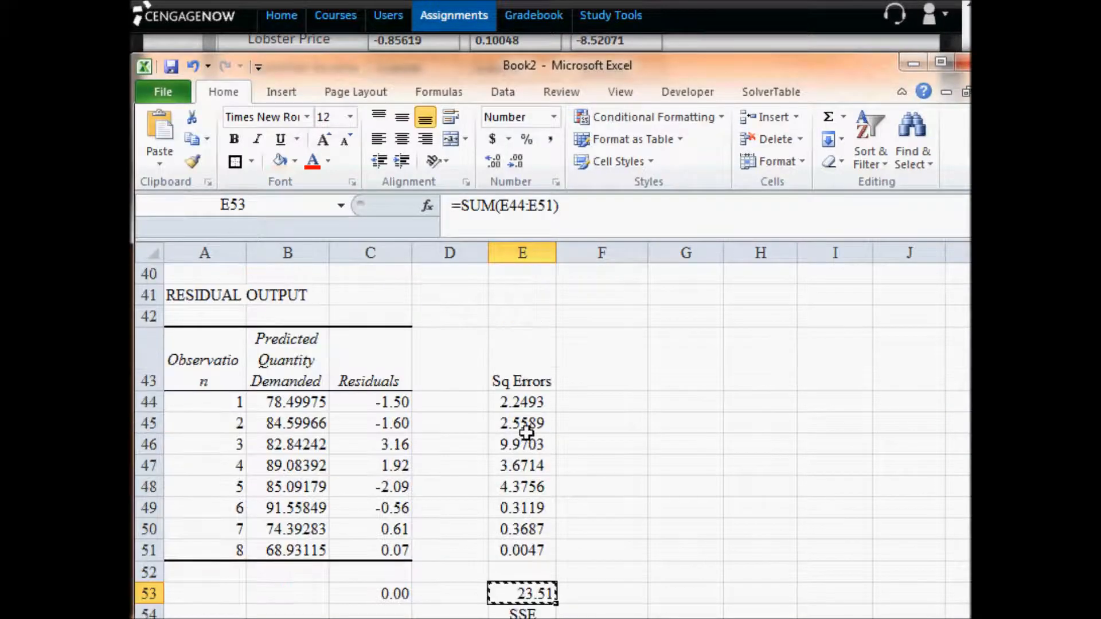
{"action": "double_click", "coordinate": [527, 405]}
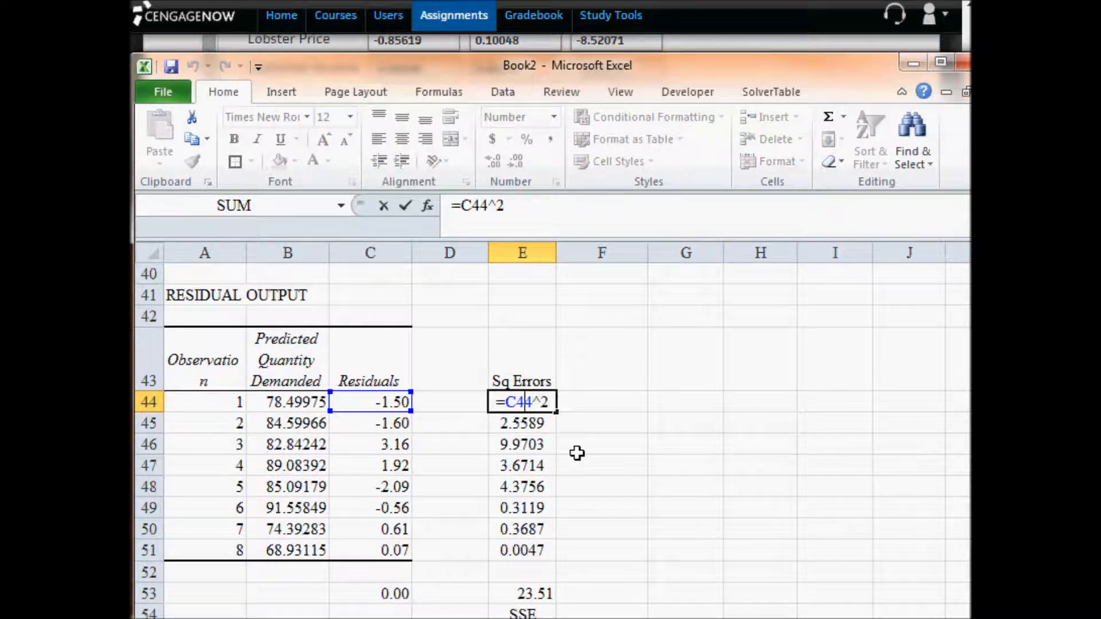
{"action": "left_click", "coordinate": [534, 424]}
{"action": "double_click", "coordinate": [532, 423]}
{"action": "left_click", "coordinate": [533, 440]}
{"action": "double_click", "coordinate": [533, 442]}
{"action": "left_click", "coordinate": [532, 465]}
{"action": "double_click", "coordinate": [532, 465]}
{"action": "left_click", "coordinate": [534, 487]}
{"action": "double_click", "coordinate": [533, 497]}
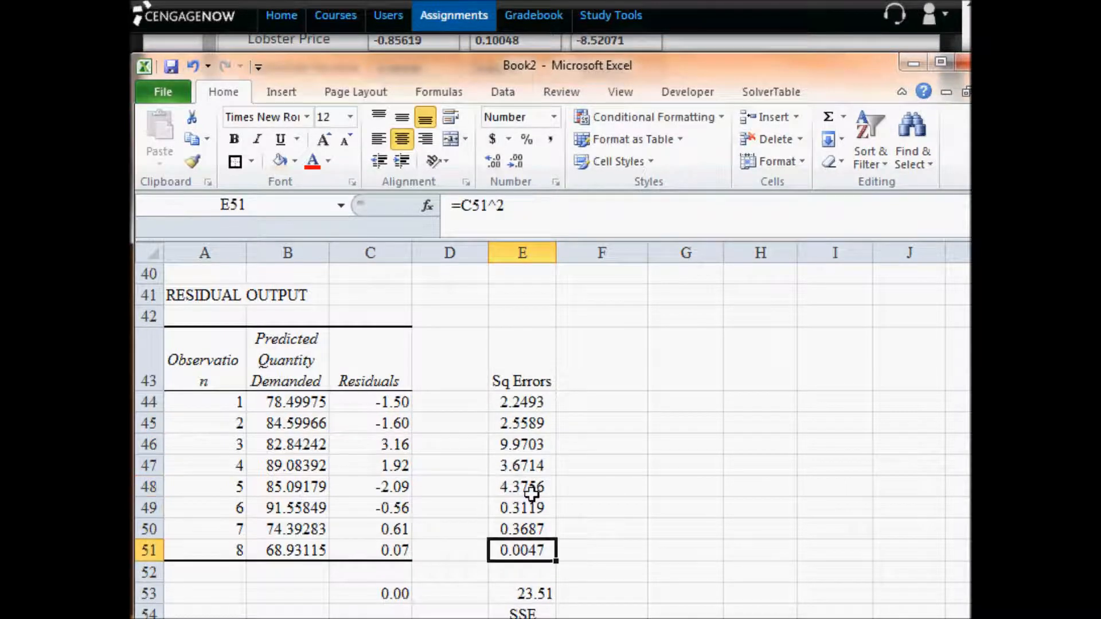
{"action": "left_click", "coordinate": [532, 487]}
{"action": "double_click", "coordinate": [532, 486]}
{"action": "left_click", "coordinate": [534, 508]}
{"action": "double_click", "coordinate": [537, 508]}
{"action": "left_click", "coordinate": [535, 529]}
{"action": "double_click", "coordinate": [535, 528]}
{"action": "left_click", "coordinate": [540, 544]}
{"action": "double_click", "coordinate": [539, 544]}
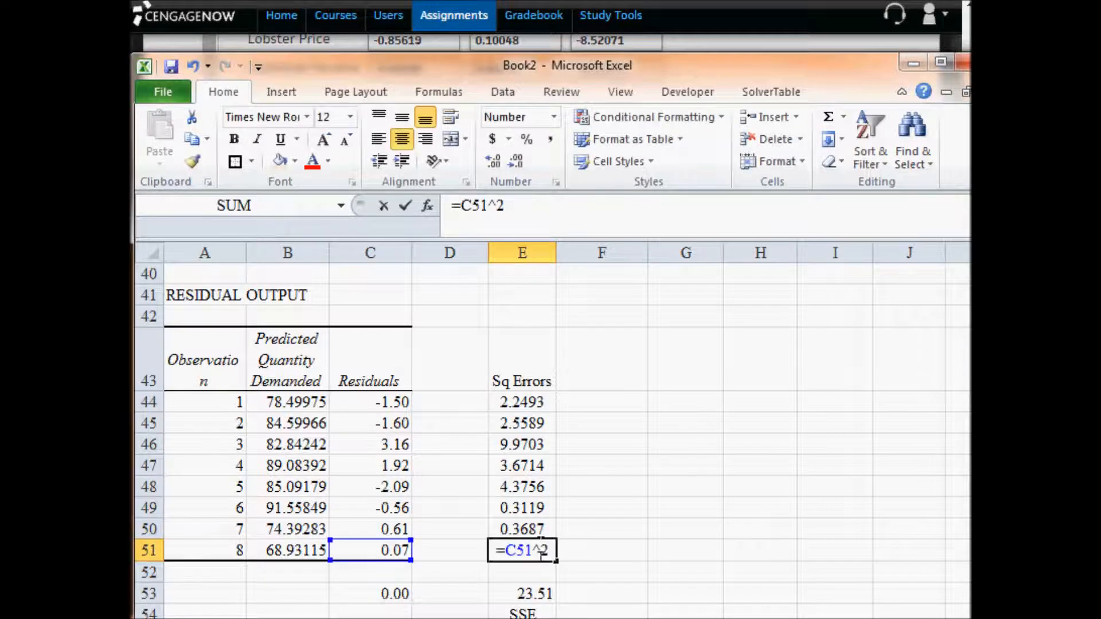
{"action": "left_click_drag", "start_coordinate": [529, 404], "coordinate": [529, 542]}
{"action": "key", "text": "Escape"}
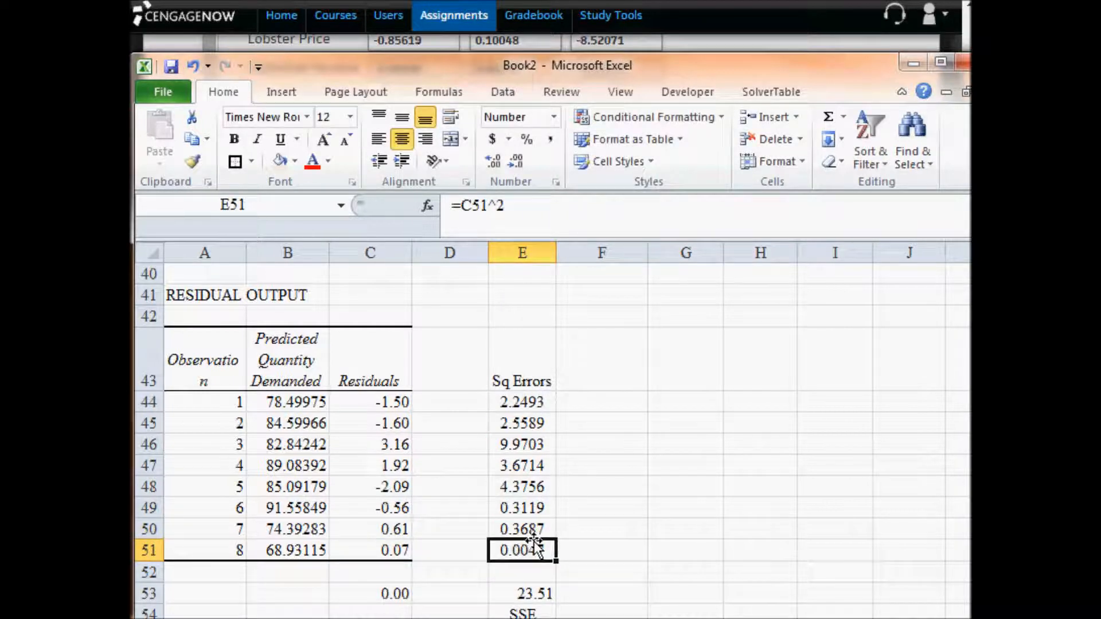
{"action": "left_click_drag", "start_coordinate": [534, 402], "coordinate": [530, 550]}
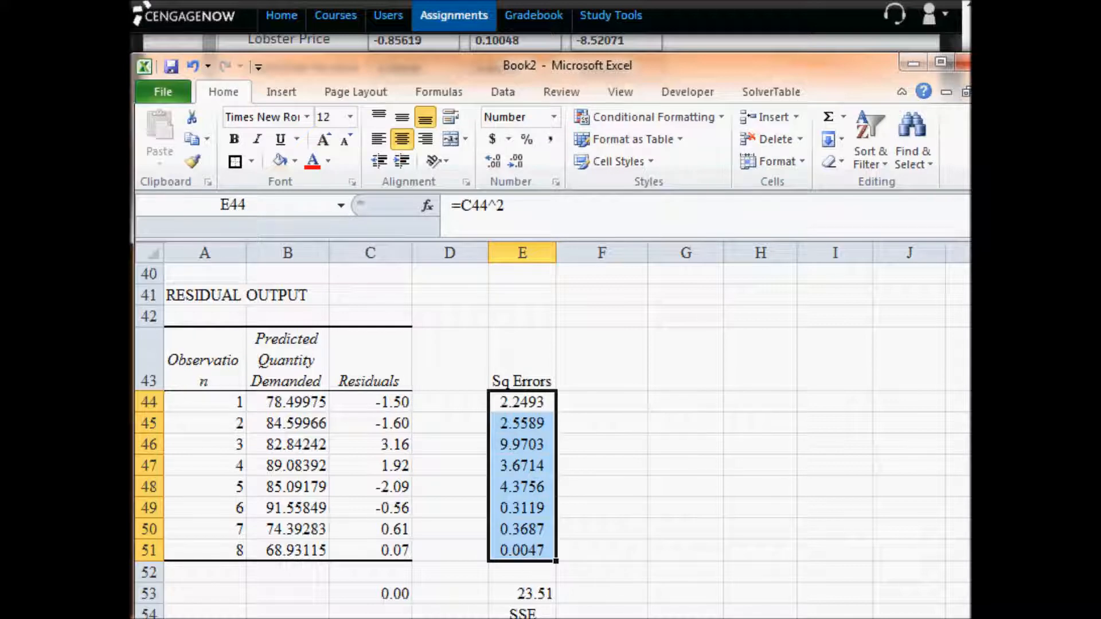
{"action": "key", "text": "alt+Tab"}
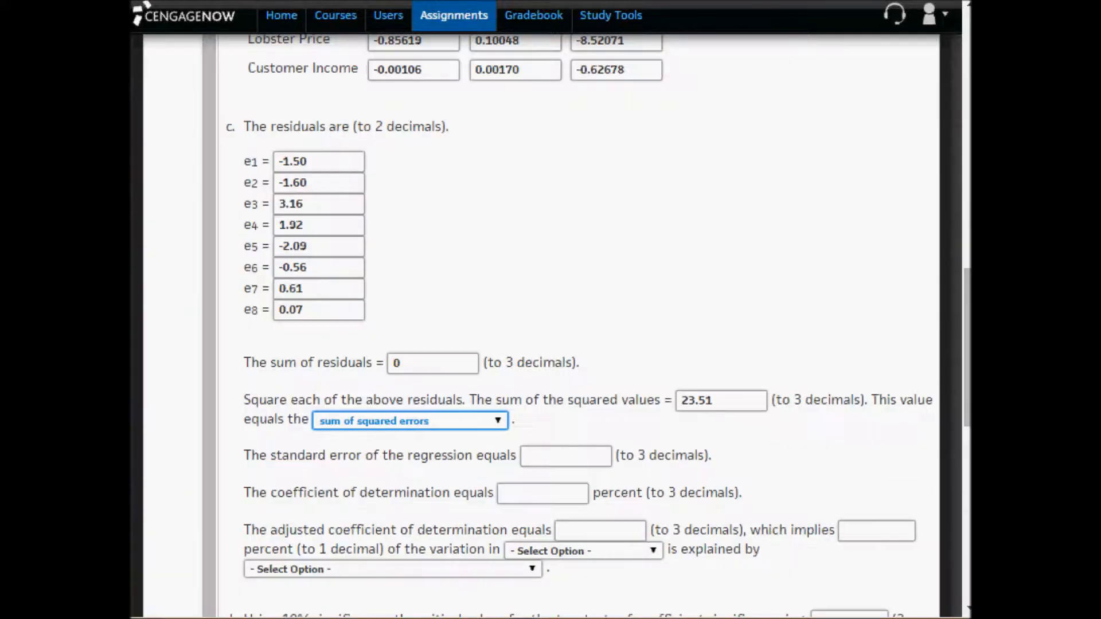
{"action": "left_click", "coordinate": [600, 296]}
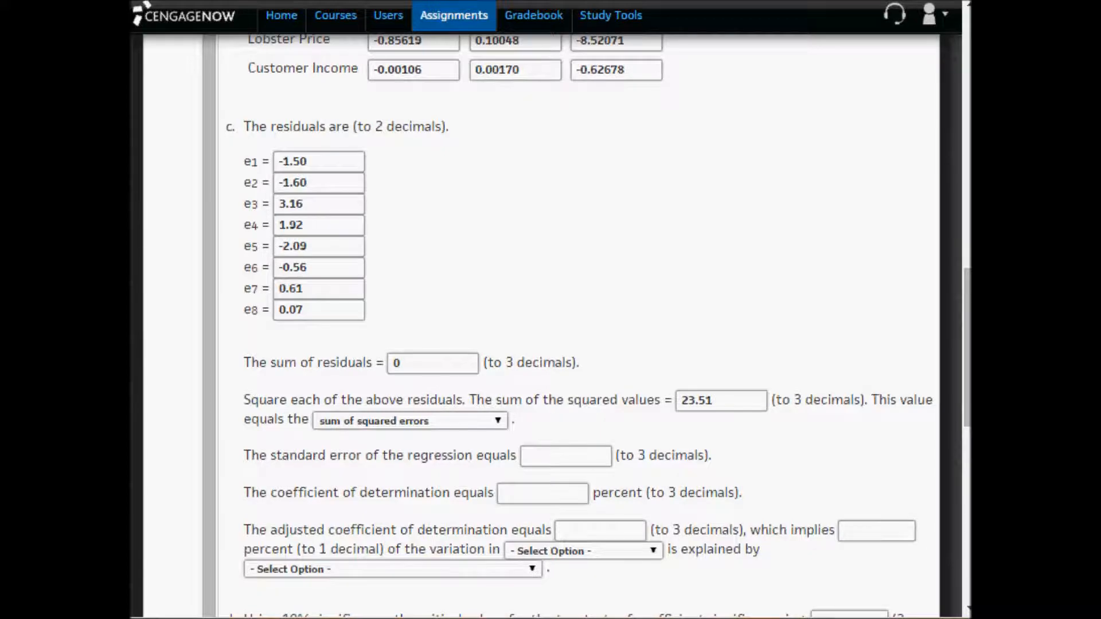
- Switch to the Excel regression output and widen column A so the Regression Statistics labels are fully readable
{"action": "key", "text": "alt+Tab"}
{"action": "scroll", "coordinate": [347, 443], "scroll_direction": "up", "scroll_amount": 7}
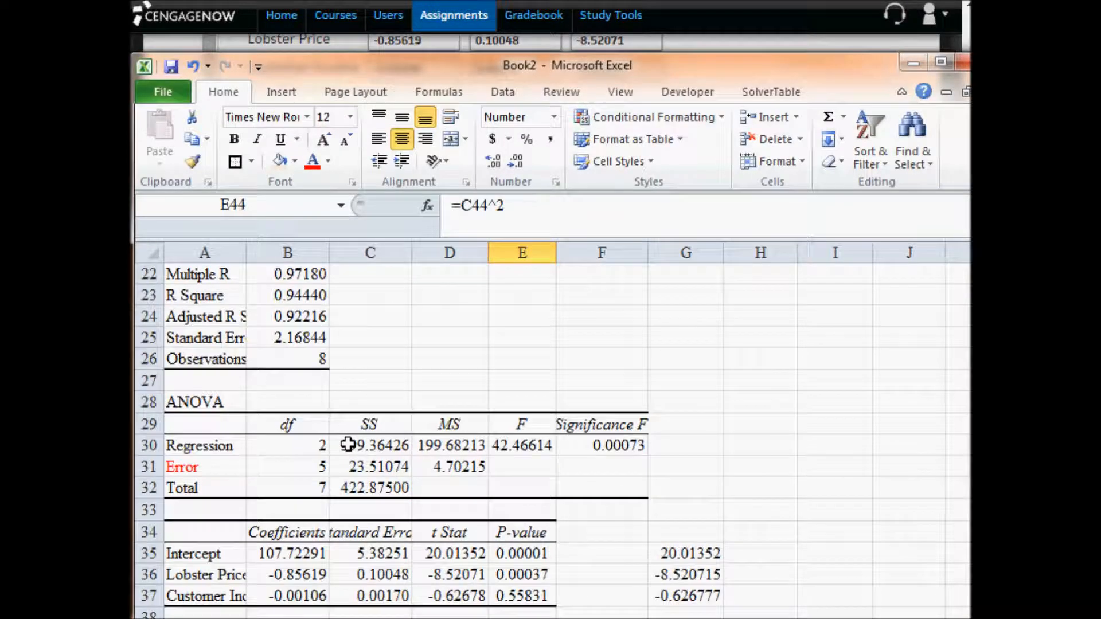
{"action": "left_click", "coordinate": [236, 404]}
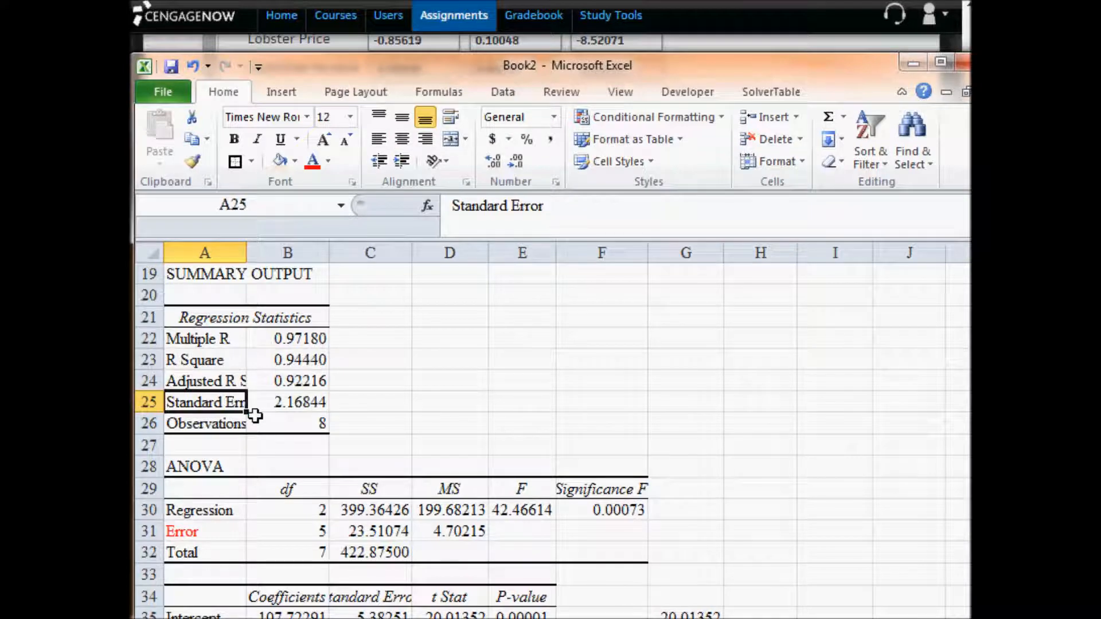
{"action": "left_click_drag", "start_coordinate": [250, 253], "coordinate": [296, 253]}
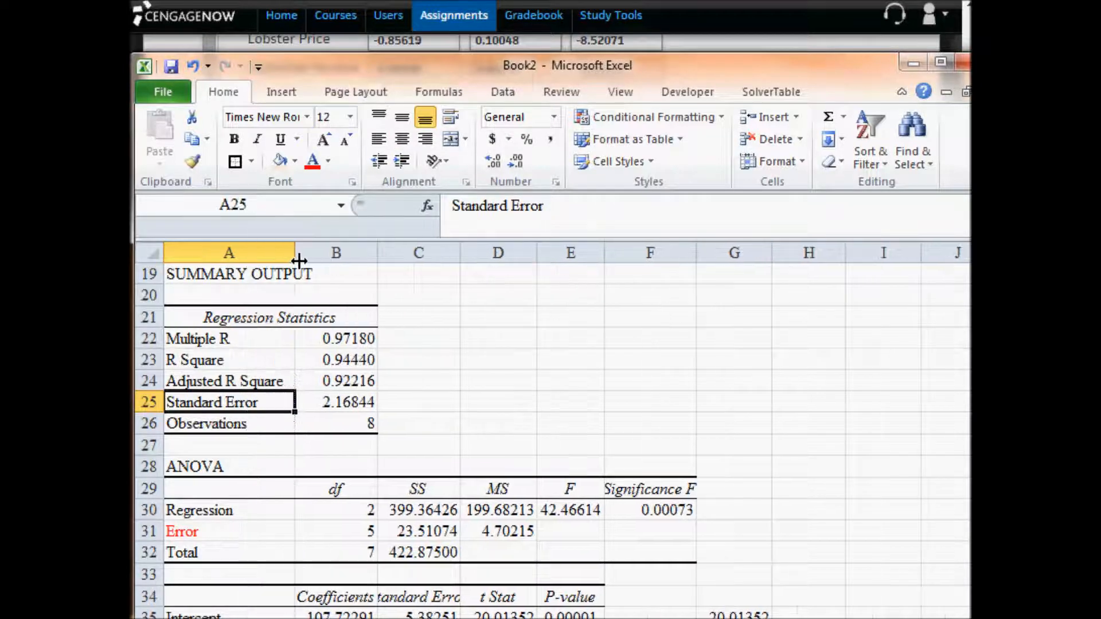
- Widen column C to fit the coefficient table's Standard Error heading and select the intercept's standard error
{"action": "scroll", "coordinate": [276, 425], "scroll_direction": "down", "scroll_amount": 1}
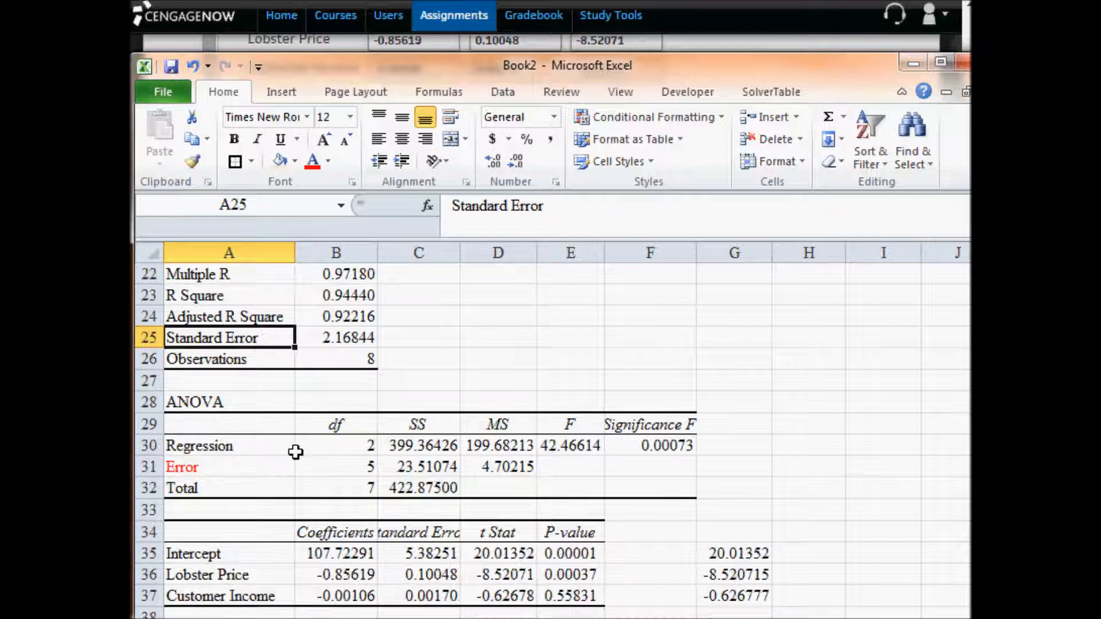
{"action": "left_click", "coordinate": [402, 537]}
{"action": "left_click_drag", "start_coordinate": [460, 252], "coordinate": [495, 252]}
{"action": "left_click", "coordinate": [462, 553]}
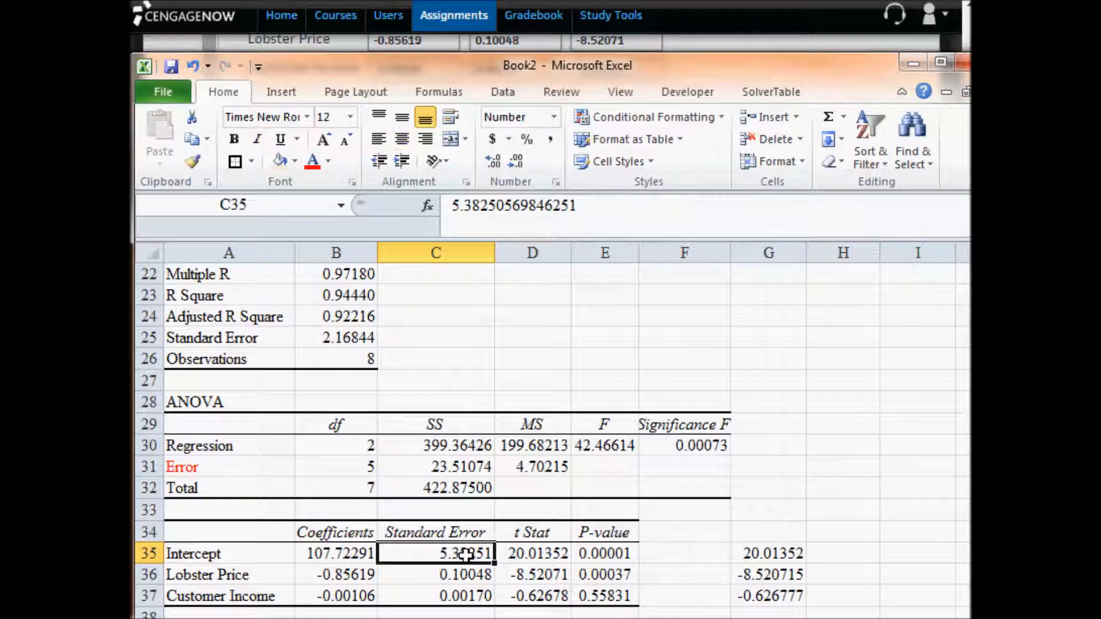
- Check the coefficients' standard errors, then copy the regression's Standard Error from B25 into the assignment's standard error answer as 2.16844
{"action": "left_click", "coordinate": [466, 575]}
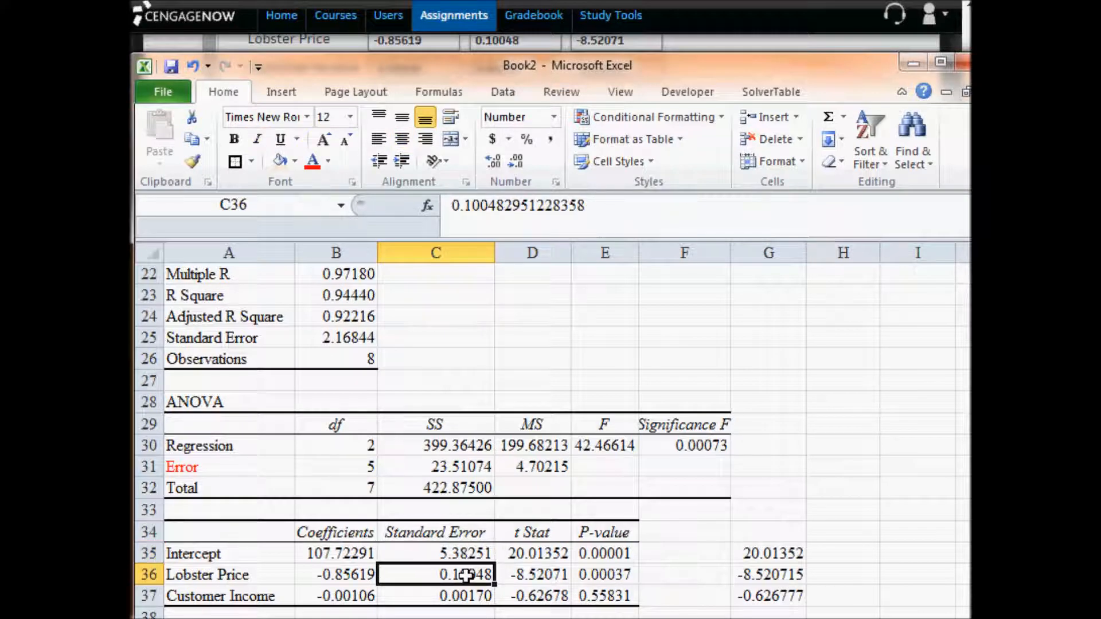
{"action": "left_click", "coordinate": [463, 596]}
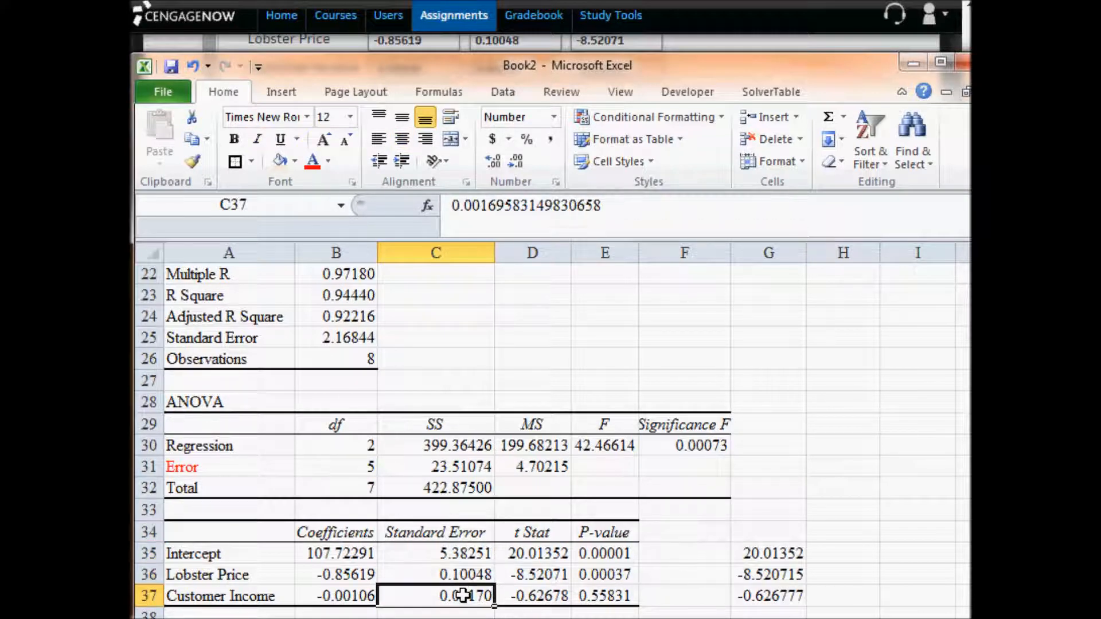
{"action": "left_click", "coordinate": [230, 338]}
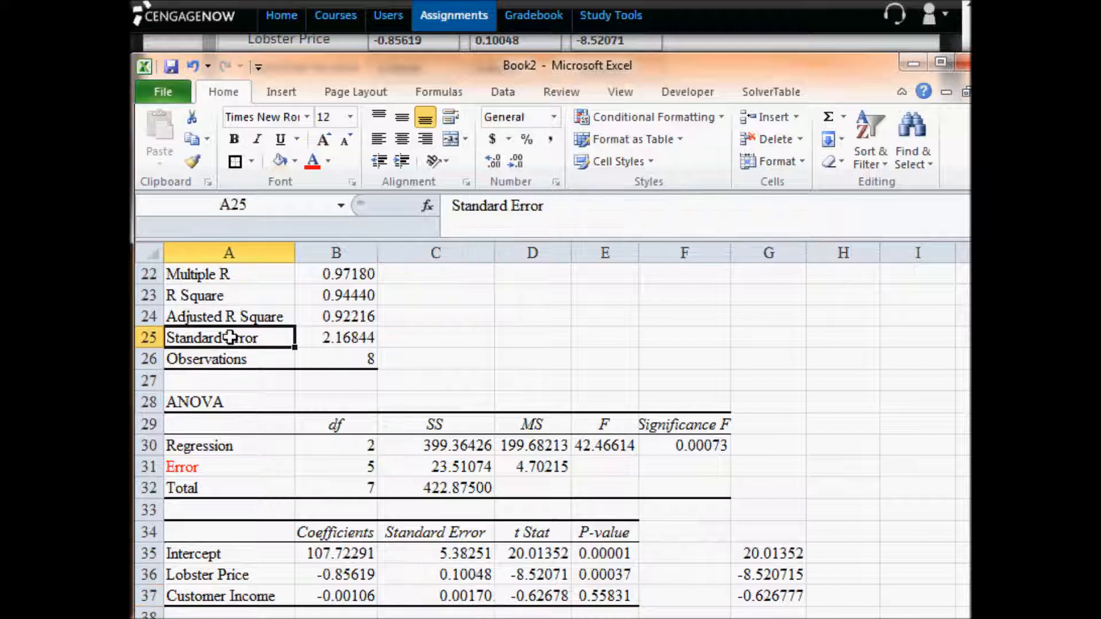
{"action": "left_click", "coordinate": [340, 338]}
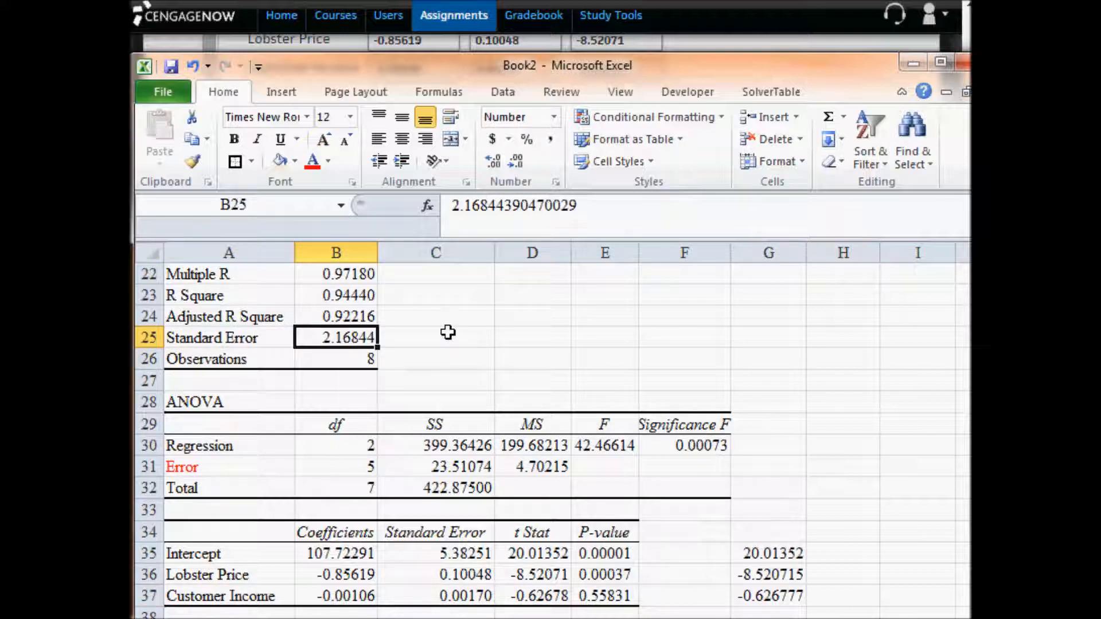
{"action": "key", "text": "ctrl+c"}
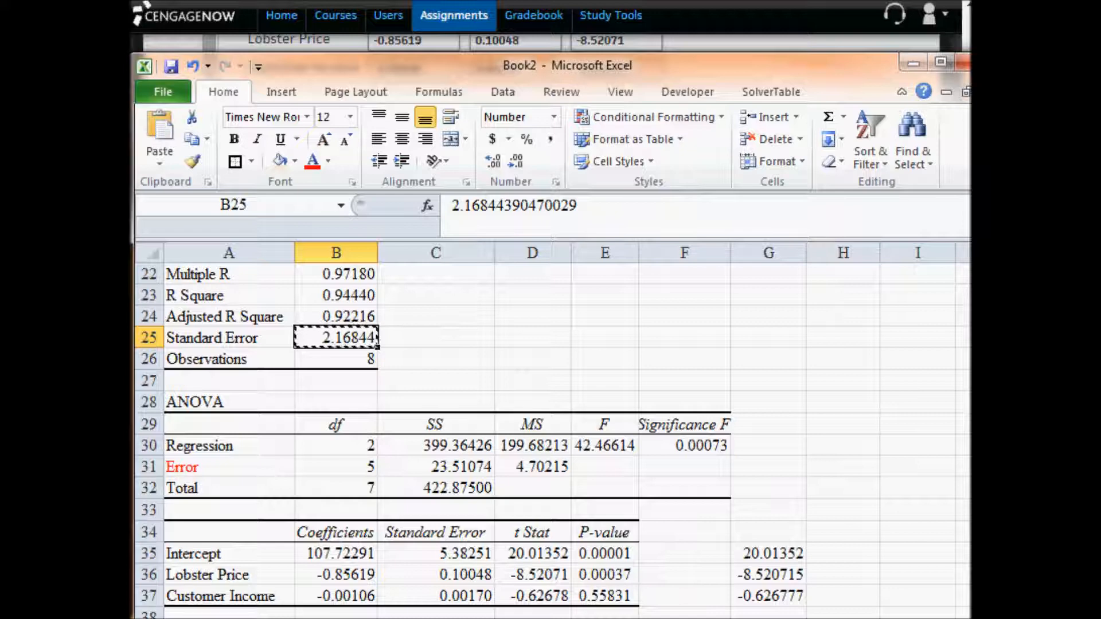
{"action": "key", "text": "alt+Tab"}
{"action": "left_click", "coordinate": [540, 459]}
{"action": "key", "text": "ctrl+v"}
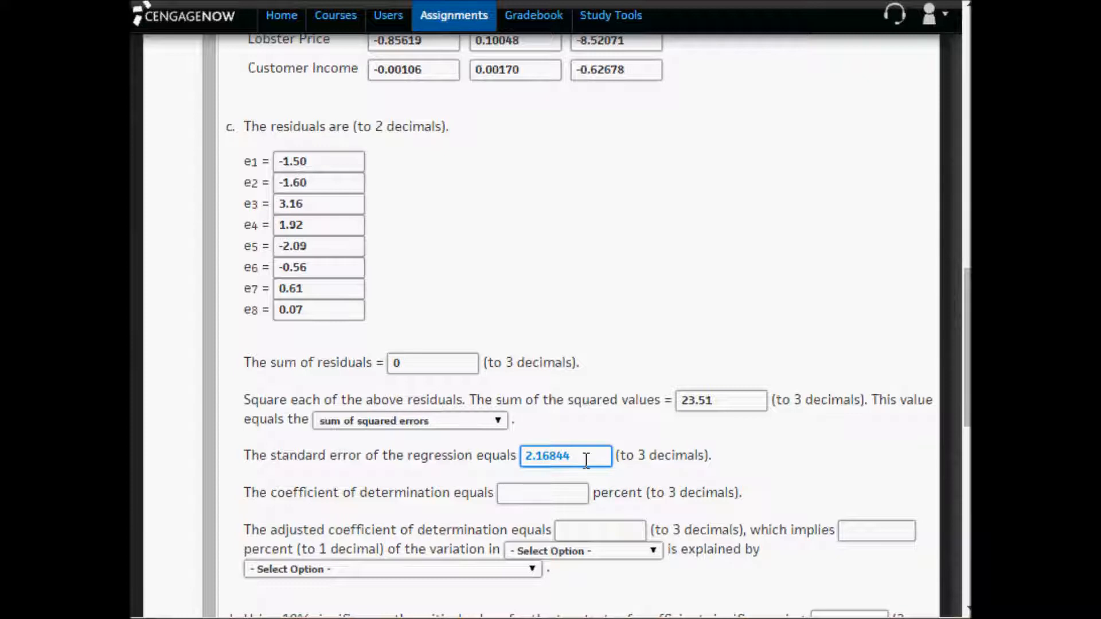
- Format the squared-error sum in Excel cell E53 to three decimals and replace the assignment's sum of squared values with 23.511
{"action": "left_click", "coordinate": [734, 403]}
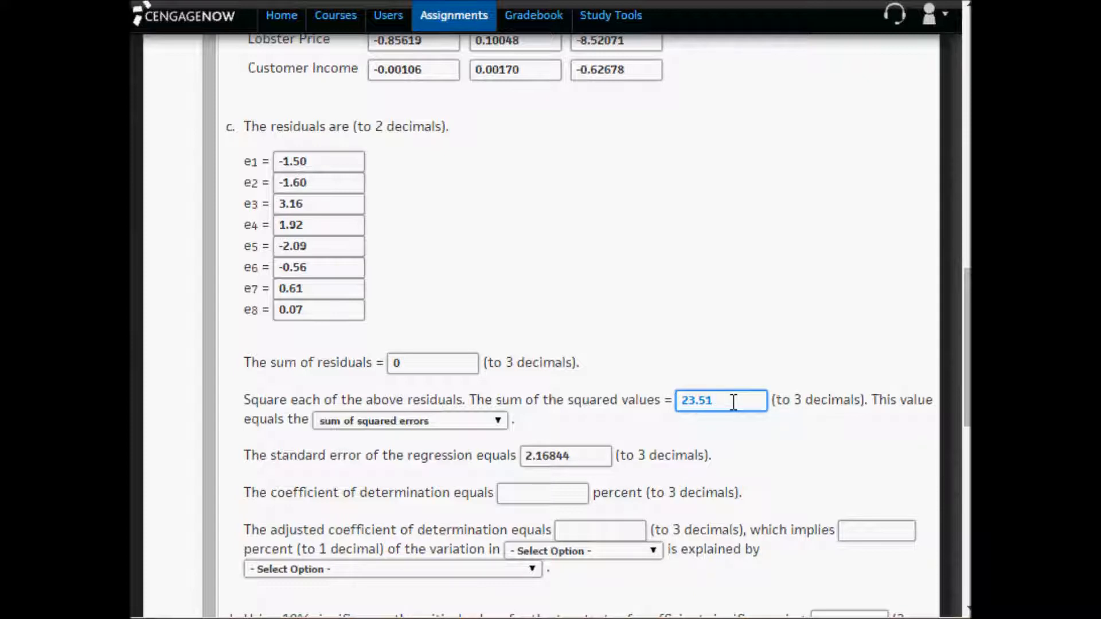
{"action": "key", "text": "alt+Tab"}
{"action": "scroll", "coordinate": [495, 535], "scroll_direction": "down", "scroll_amount": 2}
{"action": "scroll", "coordinate": [495, 534], "scroll_direction": "down", "scroll_amount": 4}
{"action": "left_click", "coordinate": [606, 578]}
{"action": "left_click", "coordinate": [607, 592]}
{"action": "left_click", "coordinate": [495, 162]}
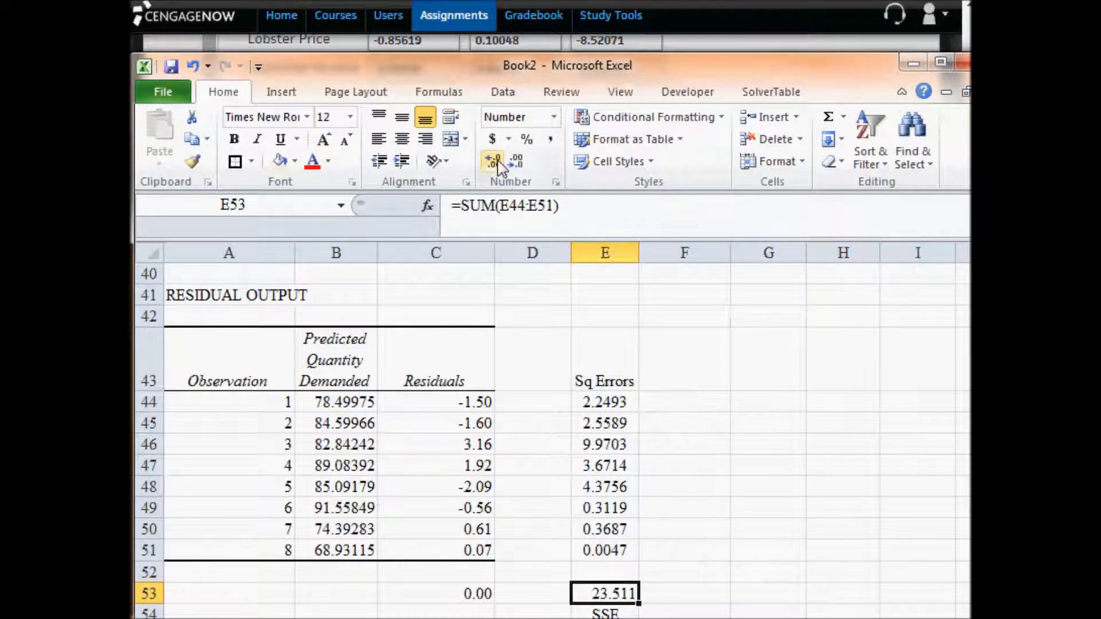
{"action": "key", "text": "ctrl+c"}
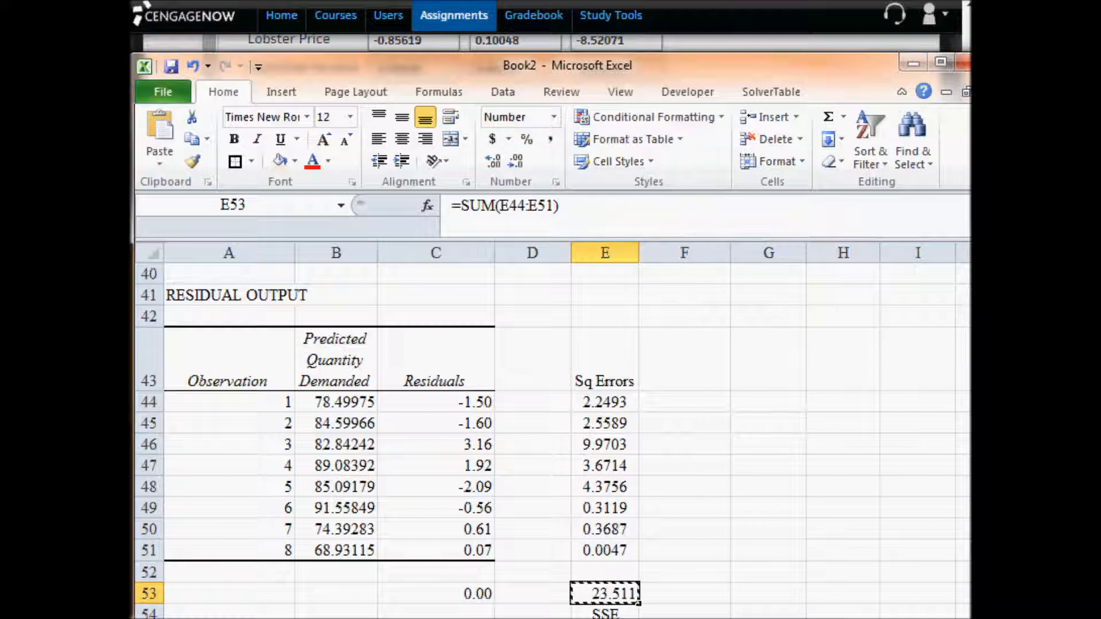
{"action": "key", "text": "alt+Tab"}
{"action": "left_click_drag", "start_coordinate": [712, 400], "coordinate": [657, 400]}
{"action": "key", "text": "ctrl+v"}
- Switch to Excel and format the Regression Statistics values in B22 through B25 to three decimals
{"action": "left_click", "coordinate": [580, 456]}
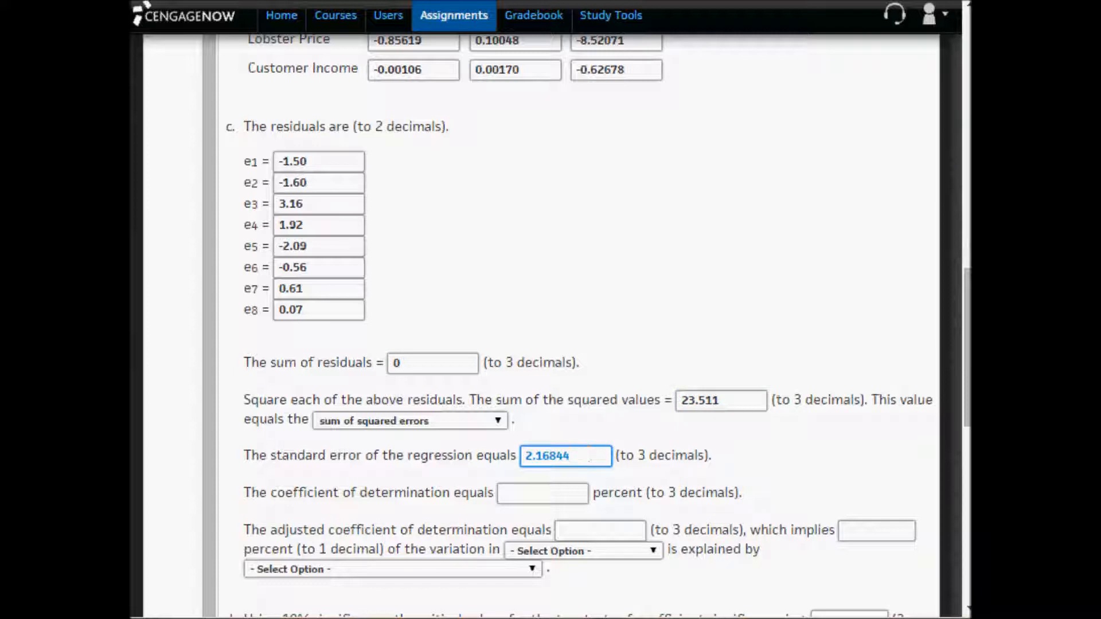
{"action": "key", "text": "alt+Tab"}
{"action": "scroll", "coordinate": [377, 434], "scroll_direction": "up", "scroll_amount": 6}
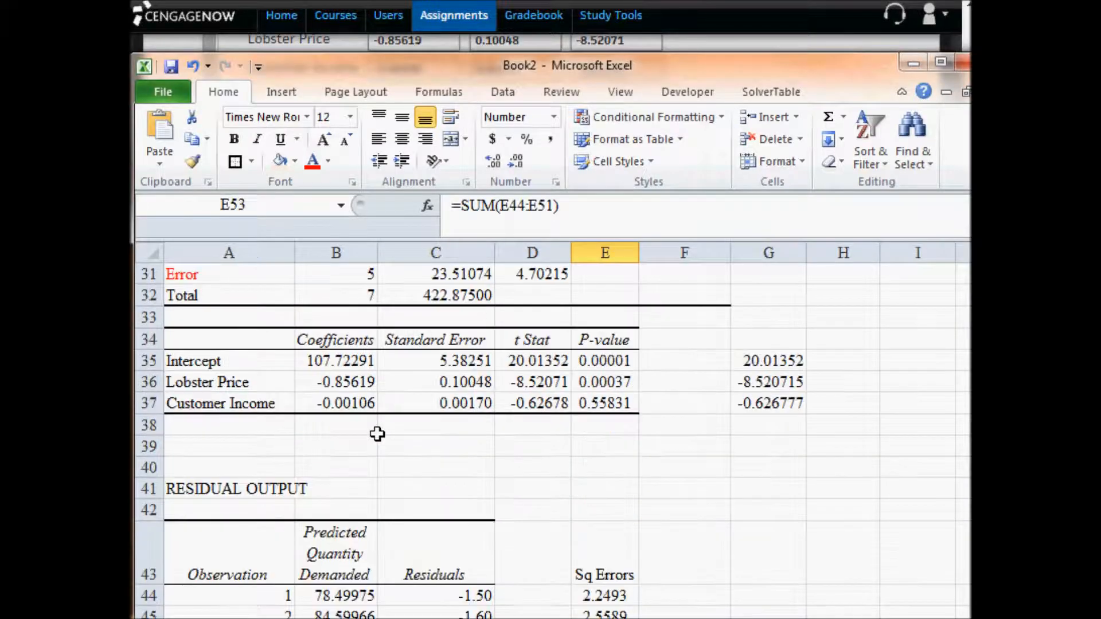
{"action": "scroll", "coordinate": [376, 434], "scroll_direction": "up", "scroll_amount": 3}
{"action": "left_click_drag", "start_coordinate": [361, 466], "coordinate": [362, 531]}
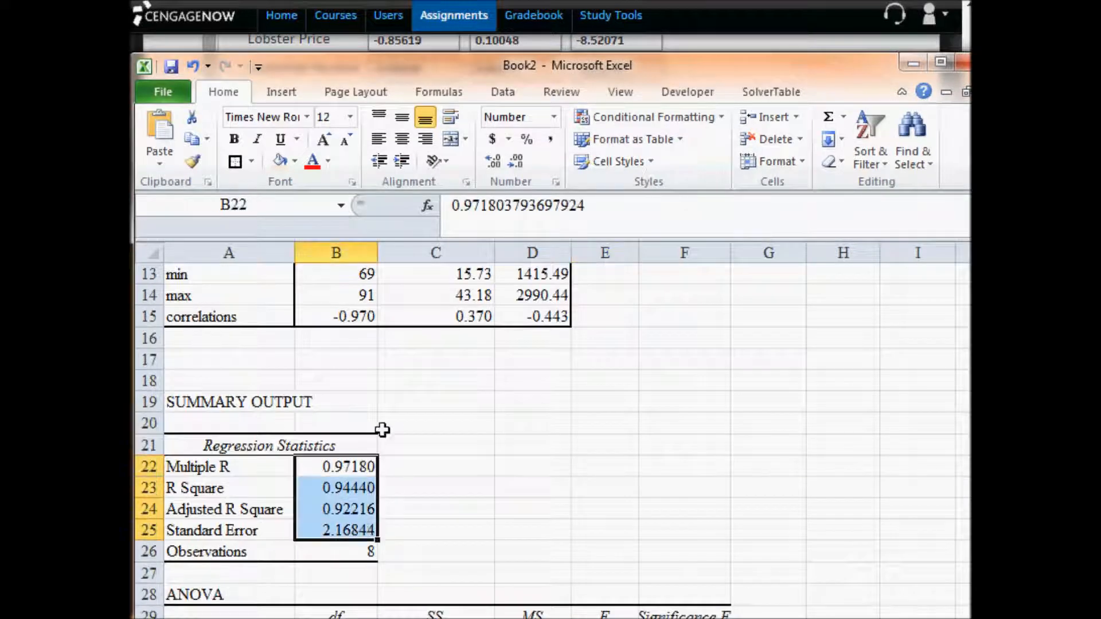
{"action": "left_click", "coordinate": [515, 161]}
{"action": "left_click", "coordinate": [515, 161]}
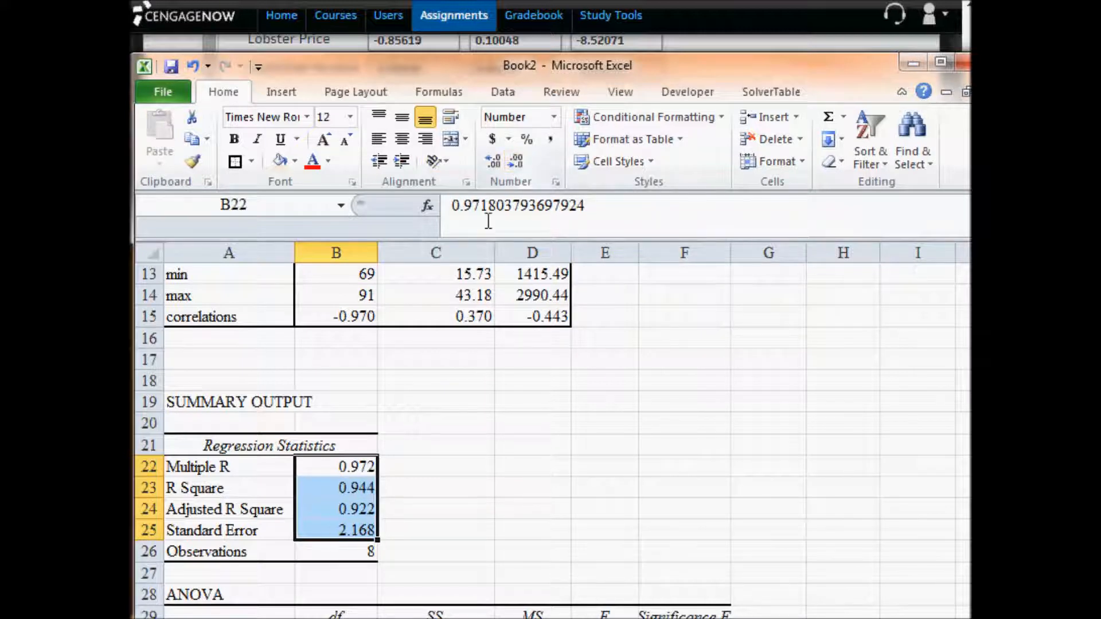
- Copy the regression's Standard Error and replace the assignment's standard error of the regression with 2.168
{"action": "left_click", "coordinate": [347, 534]}
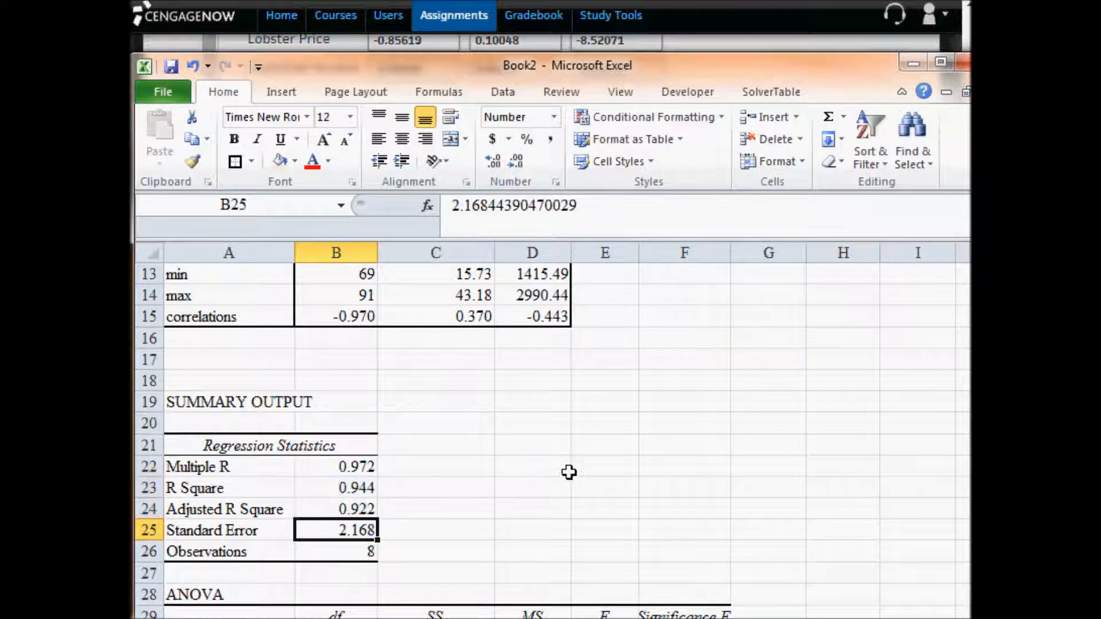
{"action": "key", "text": "ctrl+c"}
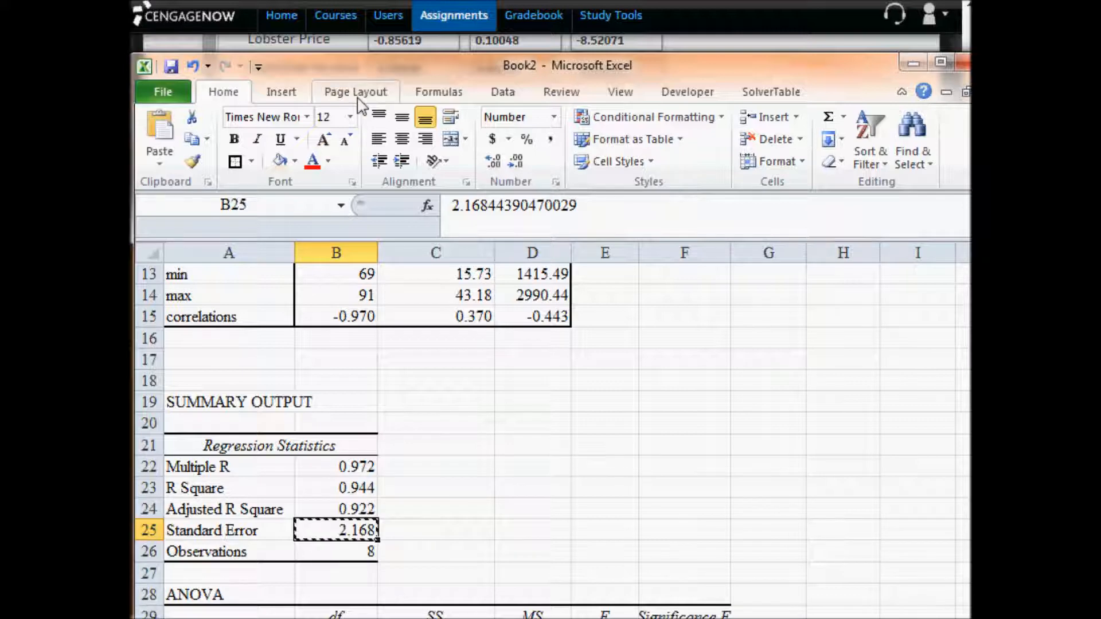
{"action": "key", "text": "alt+Tab"}
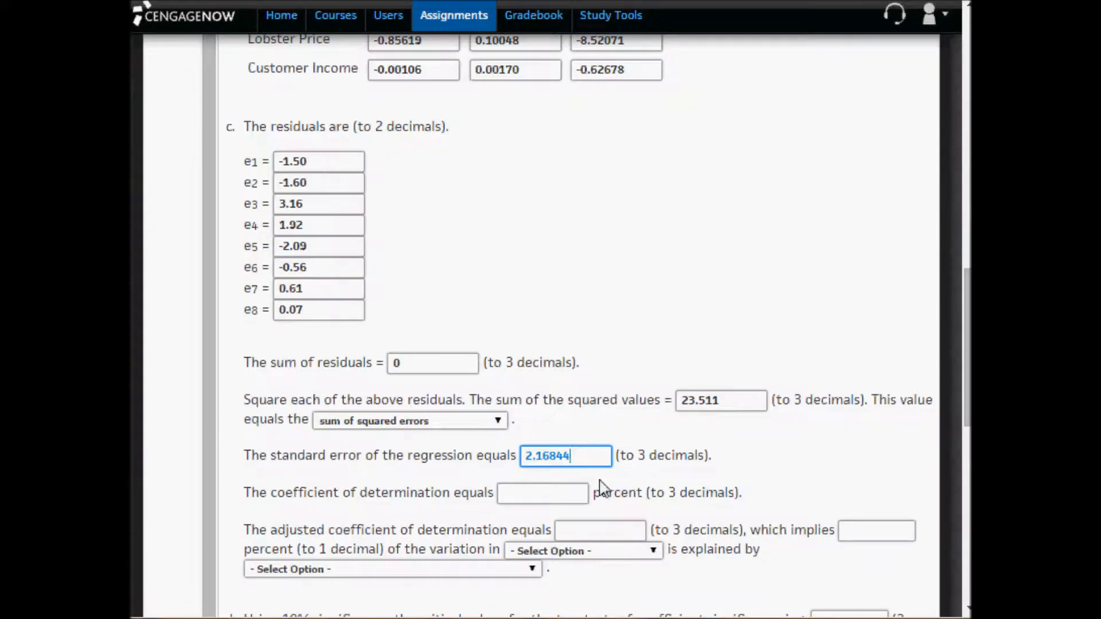
{"action": "left_click_drag", "start_coordinate": [590, 459], "coordinate": [447, 455]}
{"action": "type", "text": "2.168"}
- Copy R Square from the Excel regression output into the assignment's coefficient of determination as 0.944
{"action": "left_click", "coordinate": [525, 488]}
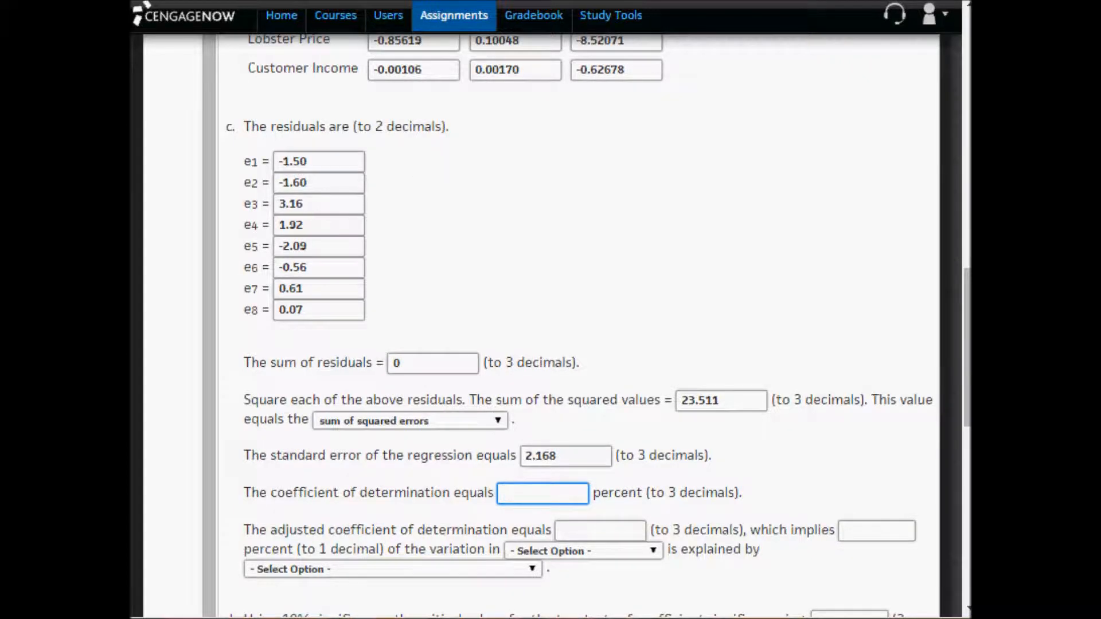
{"action": "key", "text": "alt+Tab"}
{"action": "left_click", "coordinate": [353, 493]}
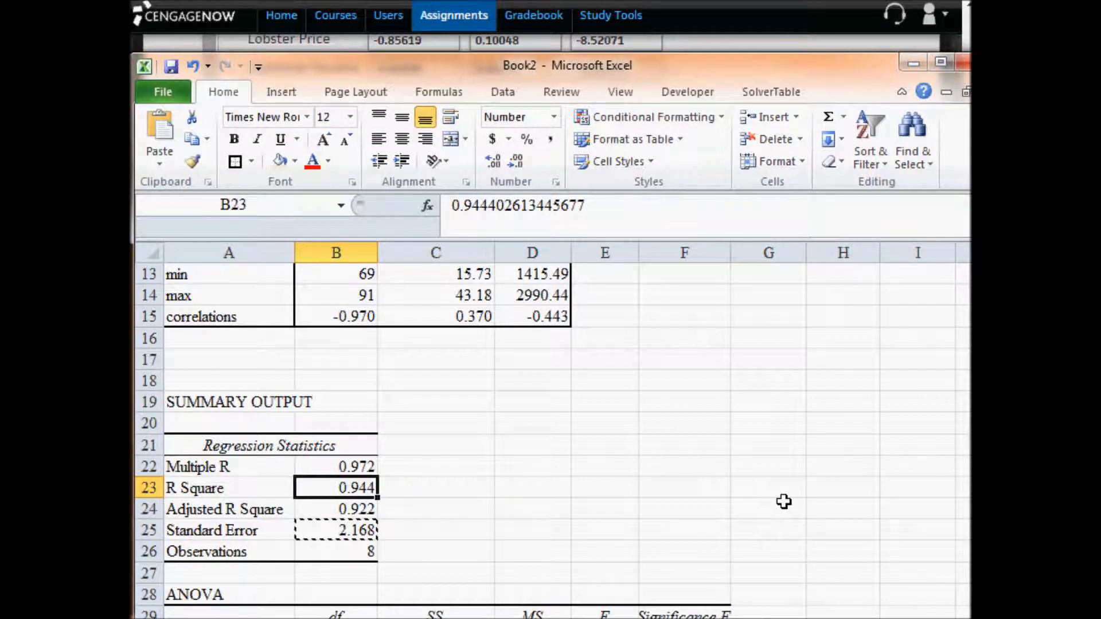
{"action": "key", "text": "ctrl+c"}
{"action": "key", "text": "alt+Tab"}
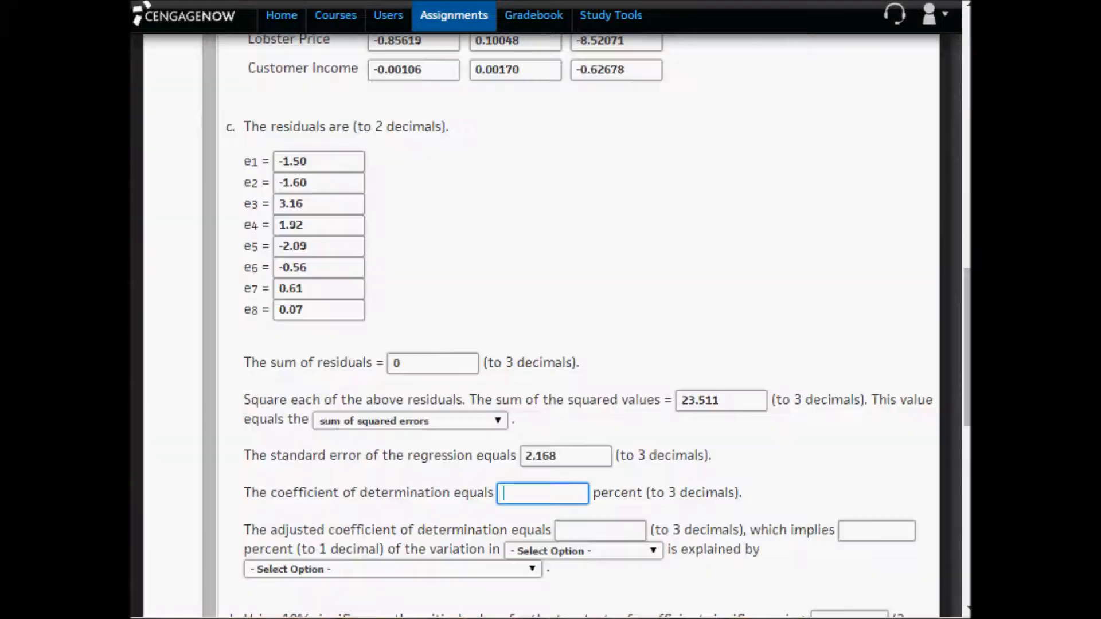
{"action": "key", "text": "ctrl+v"}
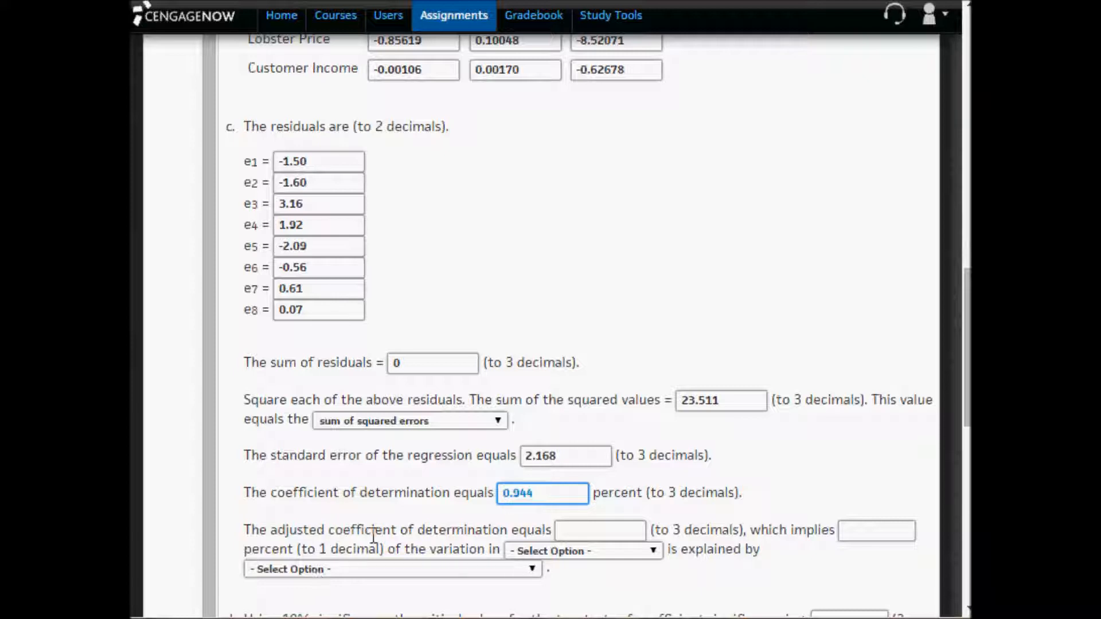
- Copy Adjusted R Square from the Excel regression output into the assignment's adjusted coefficient of determination as 0.922
{"action": "left_click", "coordinate": [598, 531]}
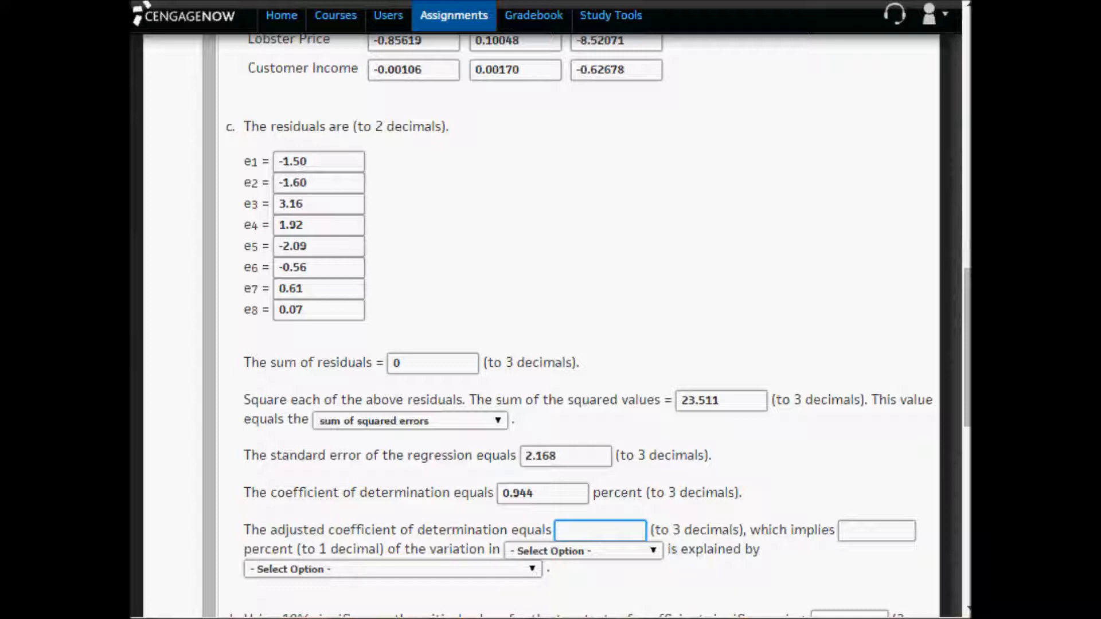
{"action": "key", "text": "alt+Tab"}
{"action": "key", "text": "ctrl+c"}
{"action": "left_click", "coordinate": [336, 512]}
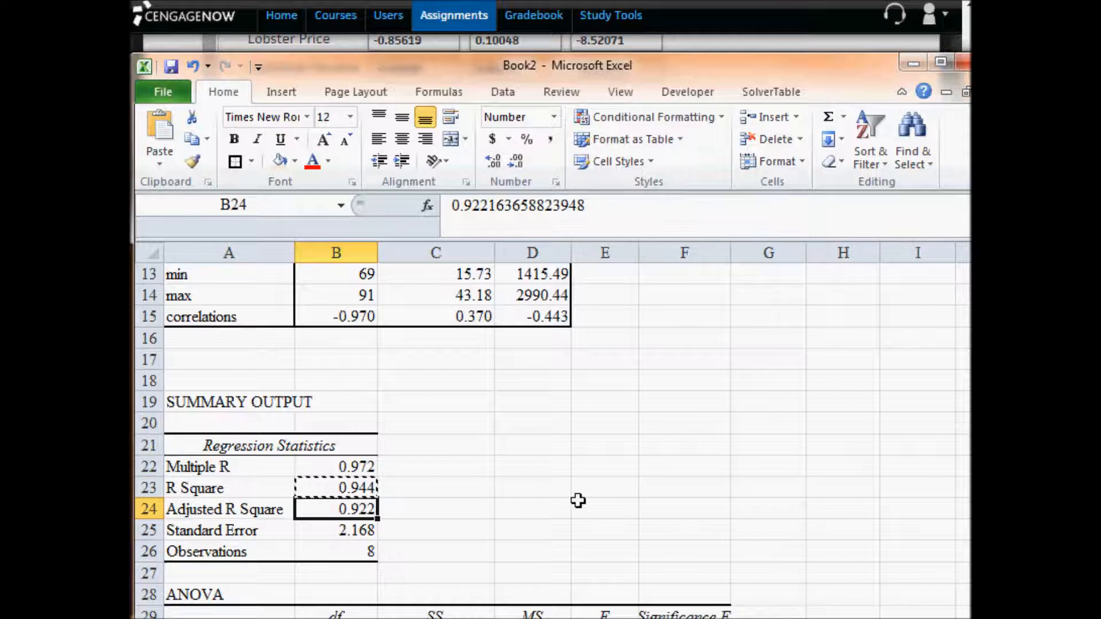
{"action": "key", "text": "ctrl+c"}
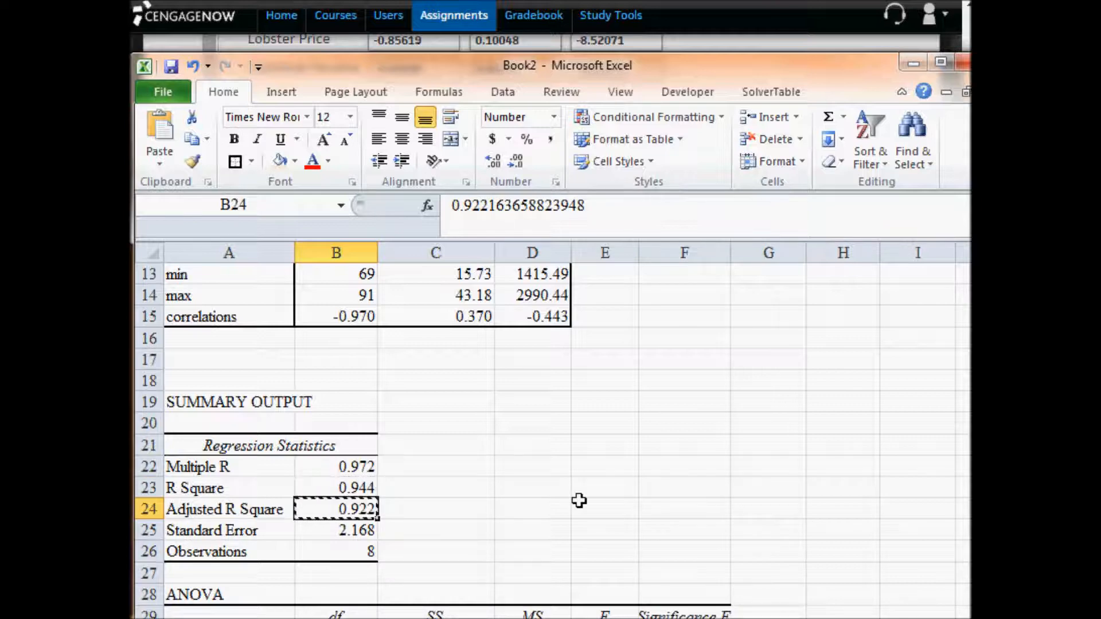
{"action": "key", "text": "alt+Tab"}
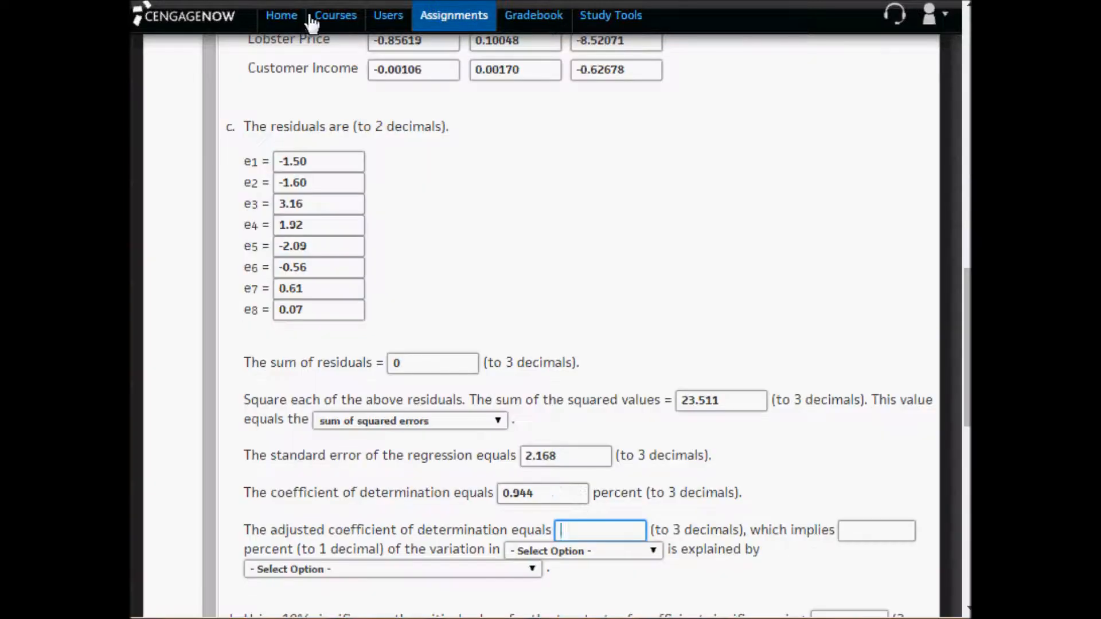
{"action": "key", "text": "ctrl+v"}
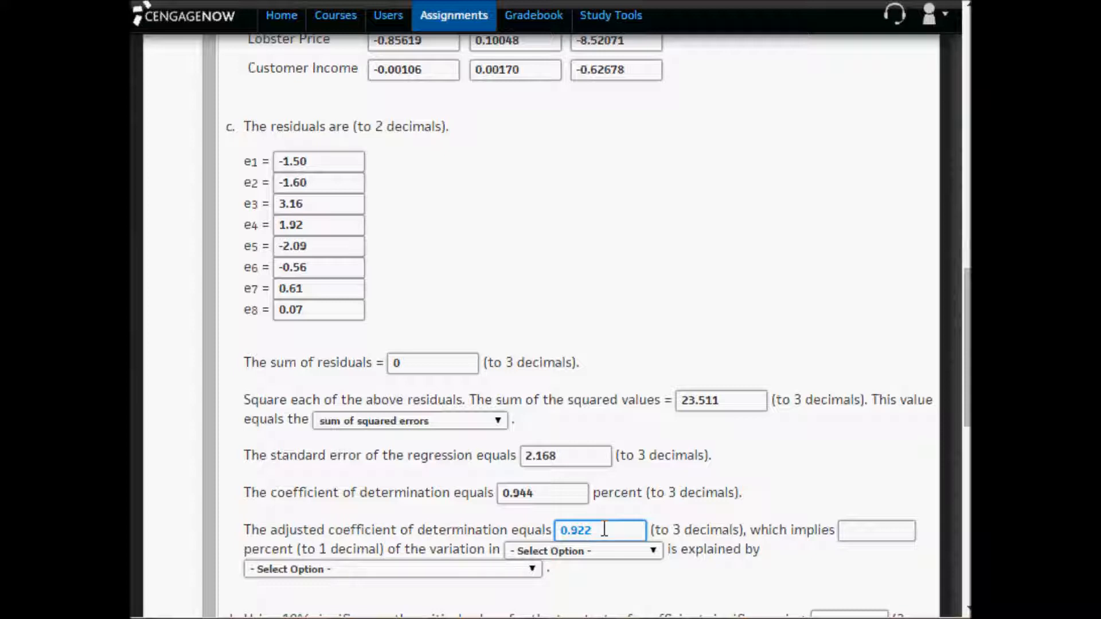
- Enter 92.2 as the percent of variation implied by the adjusted coefficient of determination
{"action": "left_click", "coordinate": [844, 531]}
{"action": "key", "text": "ctrl+v"}
{"action": "key", "text": "Left"}
{"action": "type", "text": "."}
{"action": "key", "text": "Left"}
{"action": "key", "text": "Left"}
{"action": "key", "text": "Left"}
{"action": "key", "text": "BackSpace"}
{"action": "key", "text": "BackSpace"}
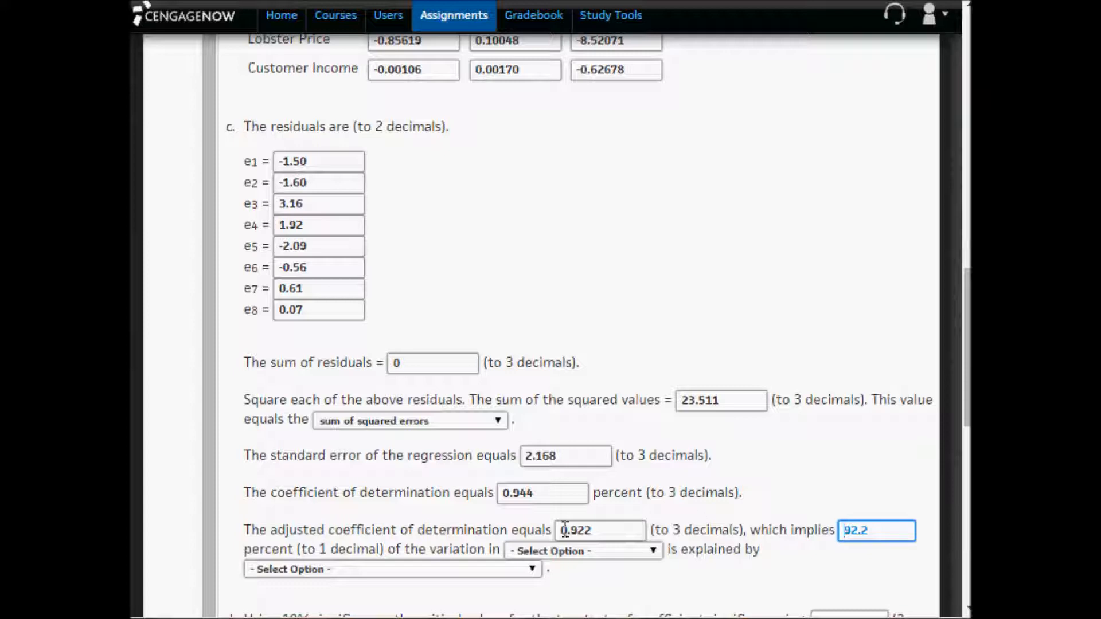
- Review the problem's data table and set the variable whose variation is explained to quantity of lobster sold
{"action": "left_click_drag", "start_coordinate": [610, 532], "coordinate": [548, 528]}
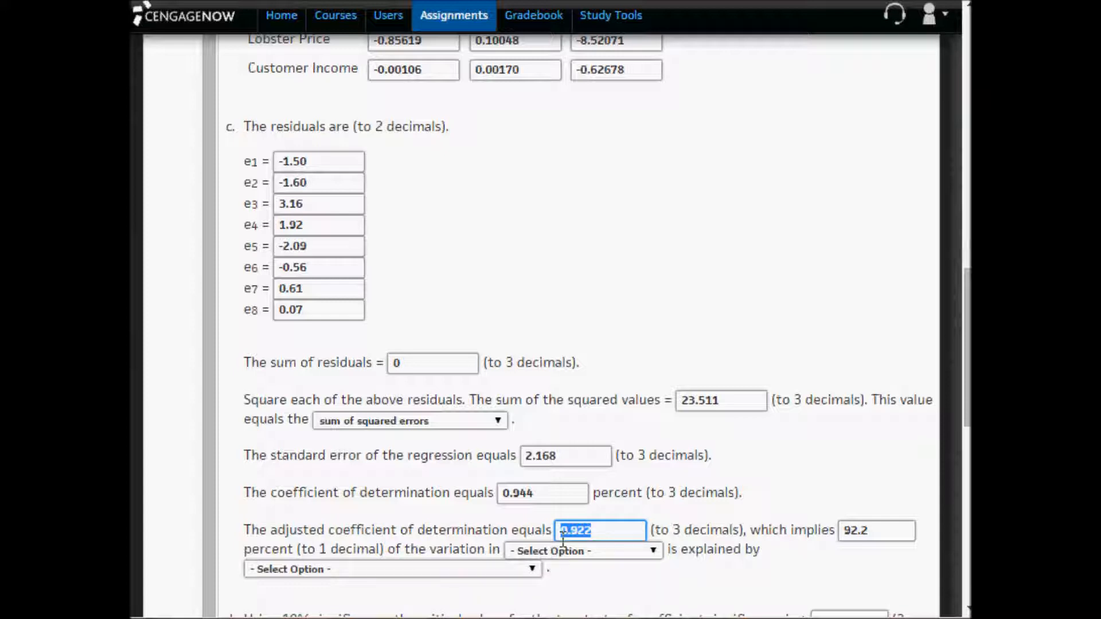
{"action": "scroll", "coordinate": [568, 539], "scroll_direction": "up", "scroll_amount": 15}
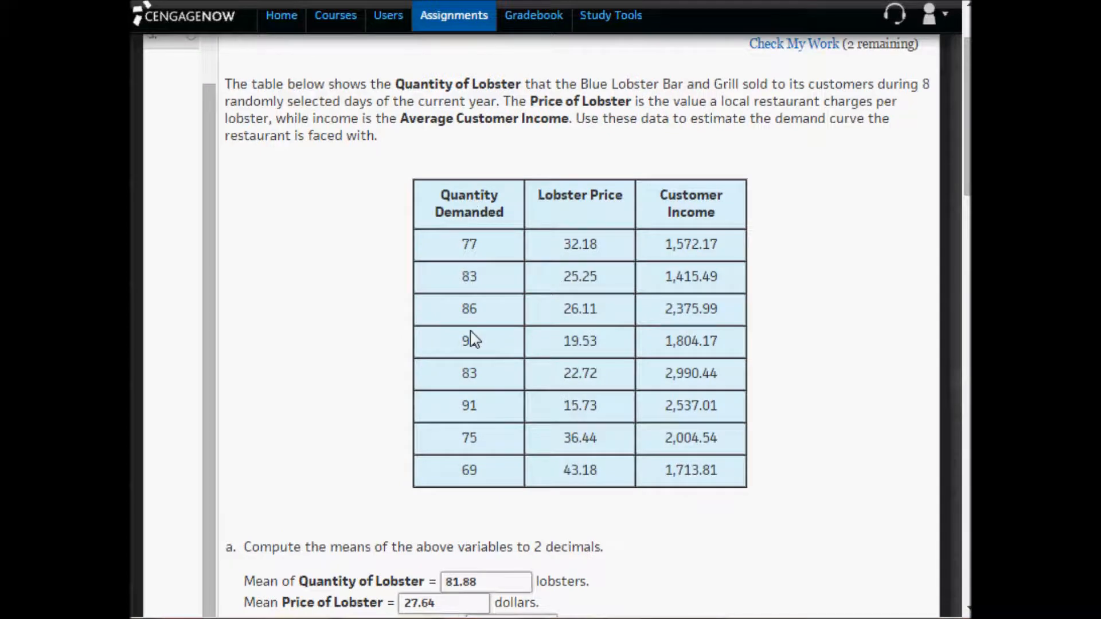
{"action": "scroll", "coordinate": [472, 340], "scroll_direction": "down", "scroll_amount": 18}
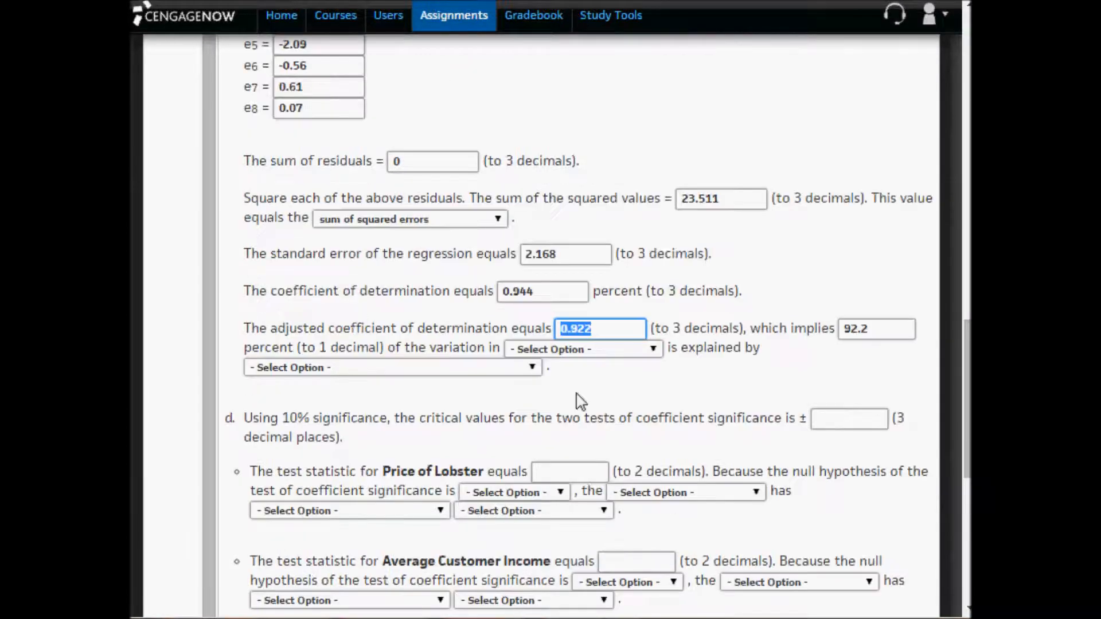
{"action": "left_click", "coordinate": [572, 351]}
{"action": "left_click", "coordinate": [574, 376]}
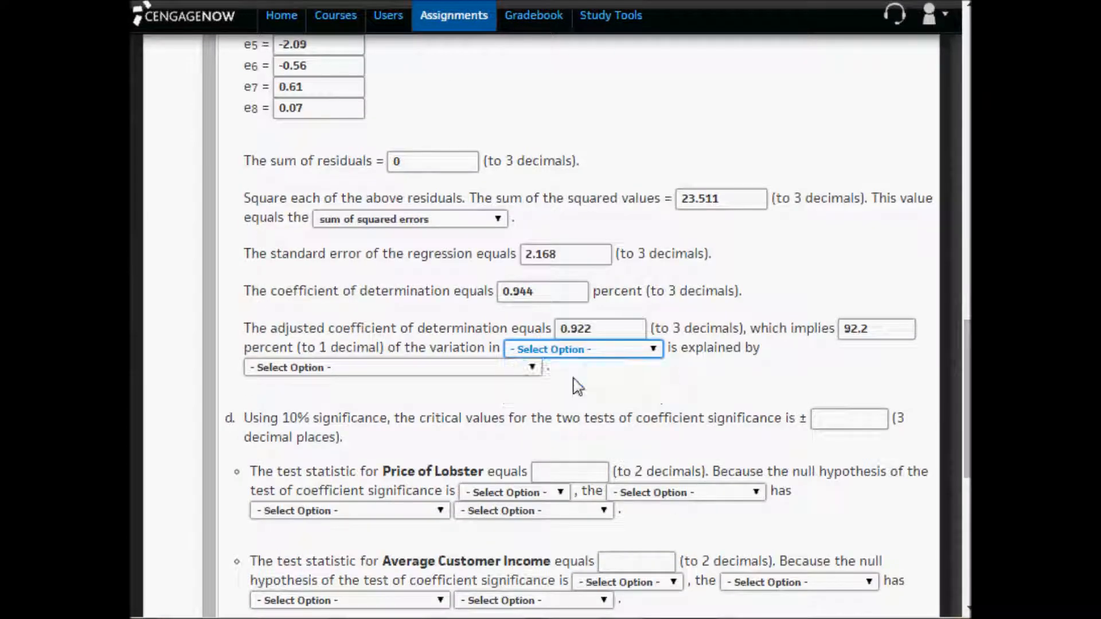
- Check the X1 and X2 data columns in Excel and set the explaining variables to average customer income and price of lobster
{"action": "left_click", "coordinate": [400, 370]}
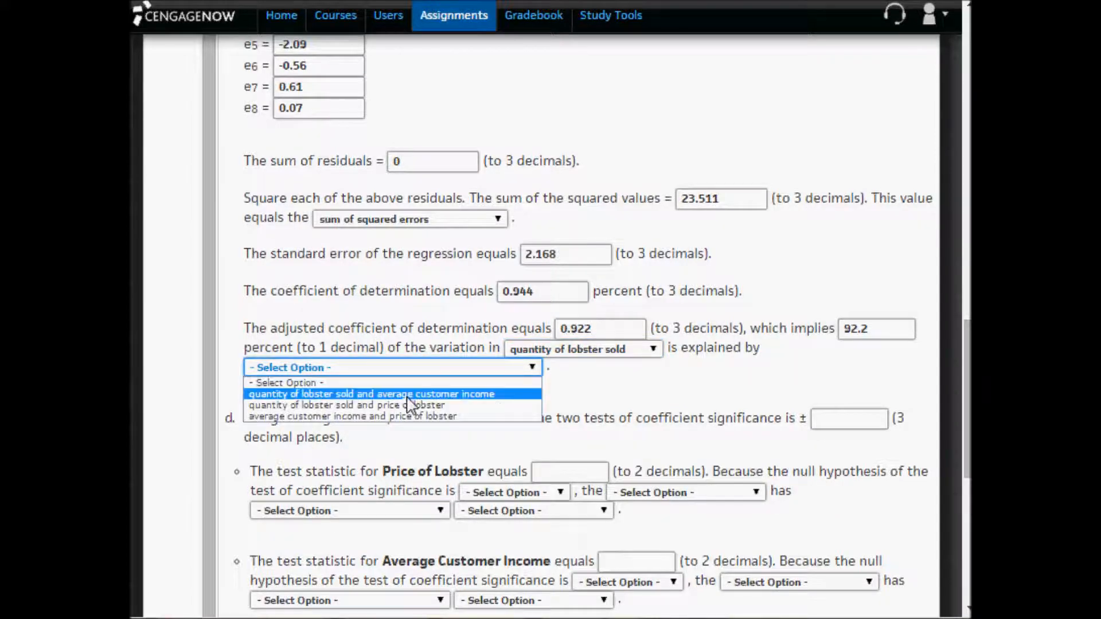
{"action": "scroll", "coordinate": [456, 365], "scroll_direction": "up", "scroll_amount": 10}
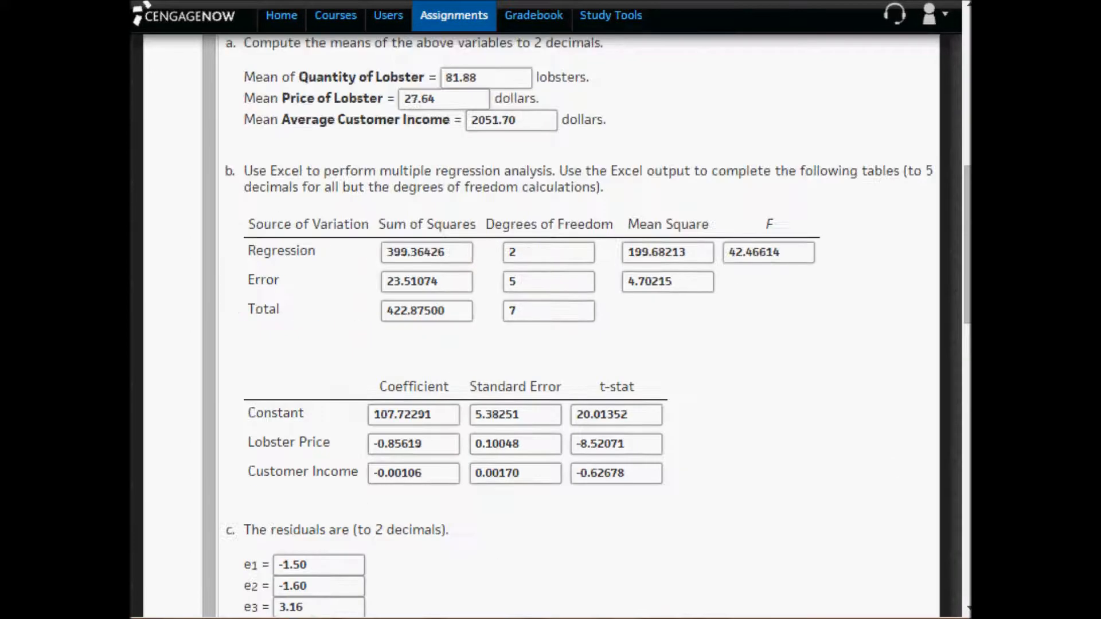
{"action": "key", "text": "alt+Tab"}
{"action": "scroll", "coordinate": [451, 420], "scroll_direction": "up", "scroll_amount": 2}
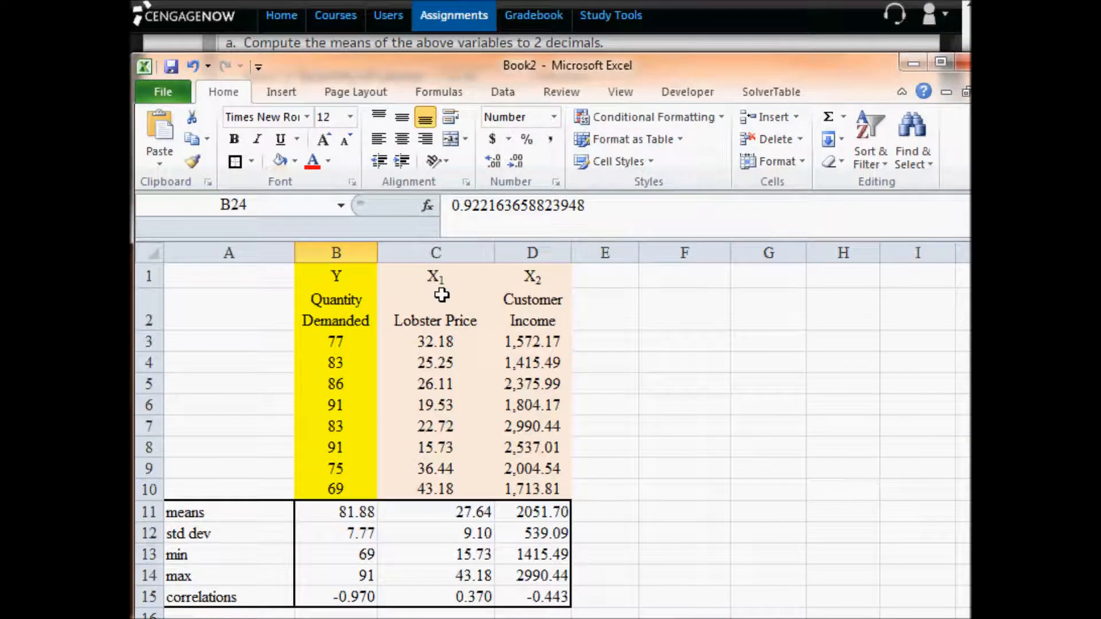
{"action": "left_click", "coordinate": [437, 276]}
{"action": "left_click_drag", "start_coordinate": [437, 276], "coordinate": [544, 406]}
{"action": "left_click_drag", "start_coordinate": [545, 460], "coordinate": [545, 487]}
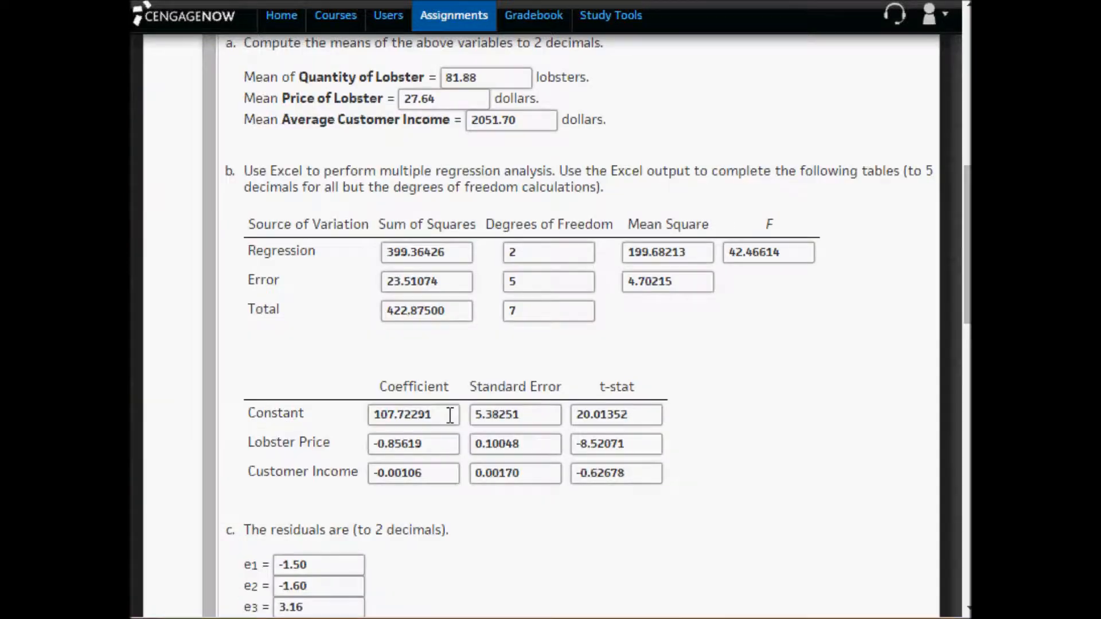
{"action": "scroll", "coordinate": [451, 418], "scroll_direction": "down", "scroll_amount": 9}
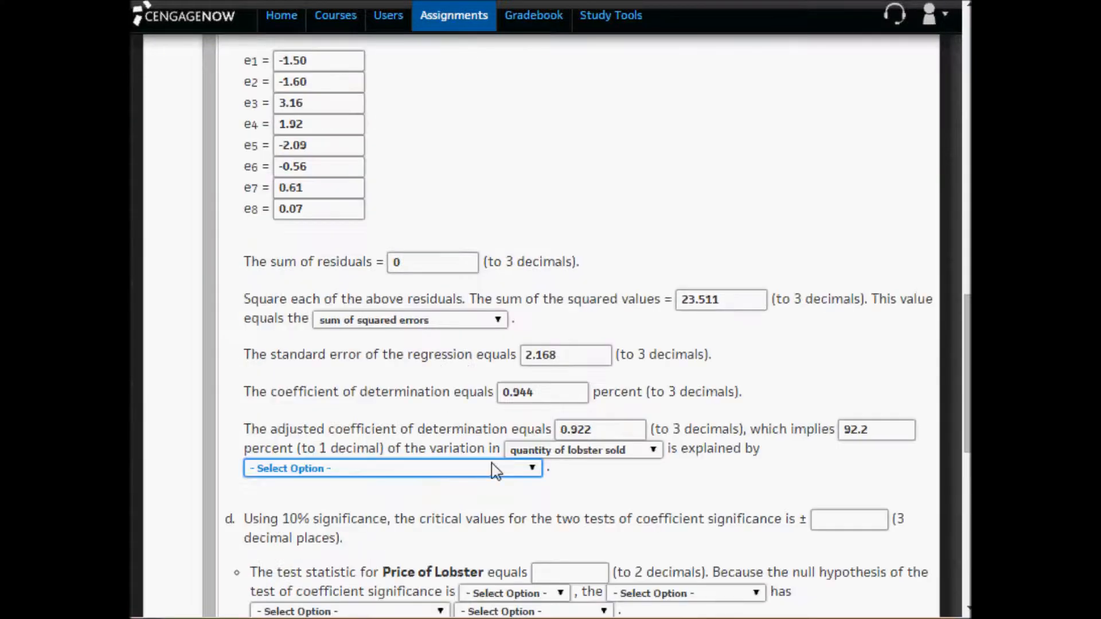
{"action": "left_click", "coordinate": [494, 471]}
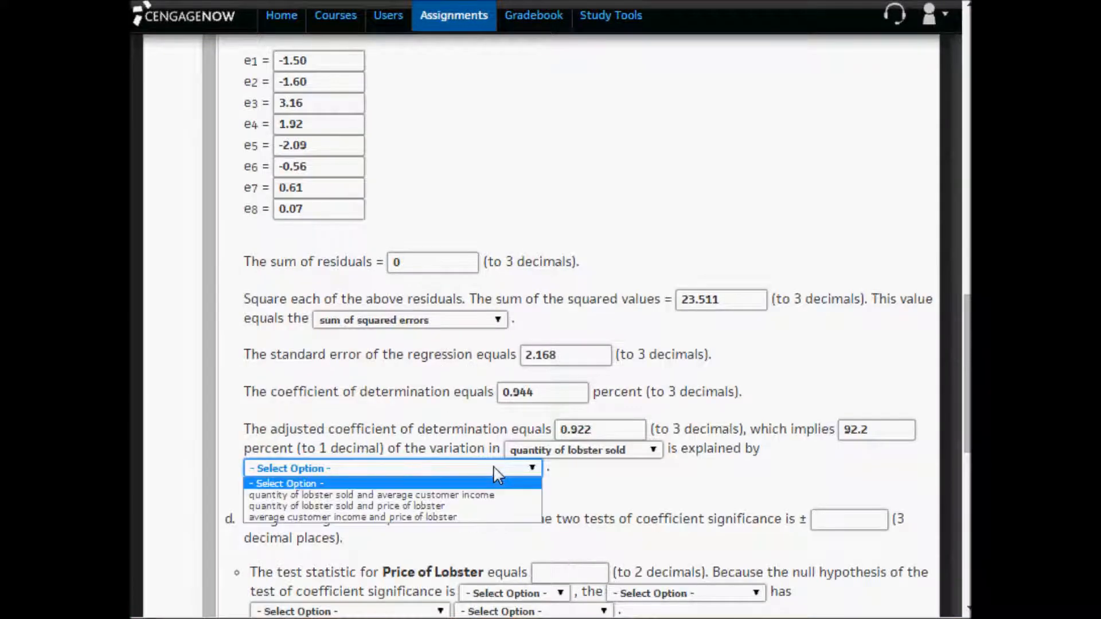
{"action": "left_click", "coordinate": [458, 519]}
{"action": "left_click", "coordinate": [517, 500]}
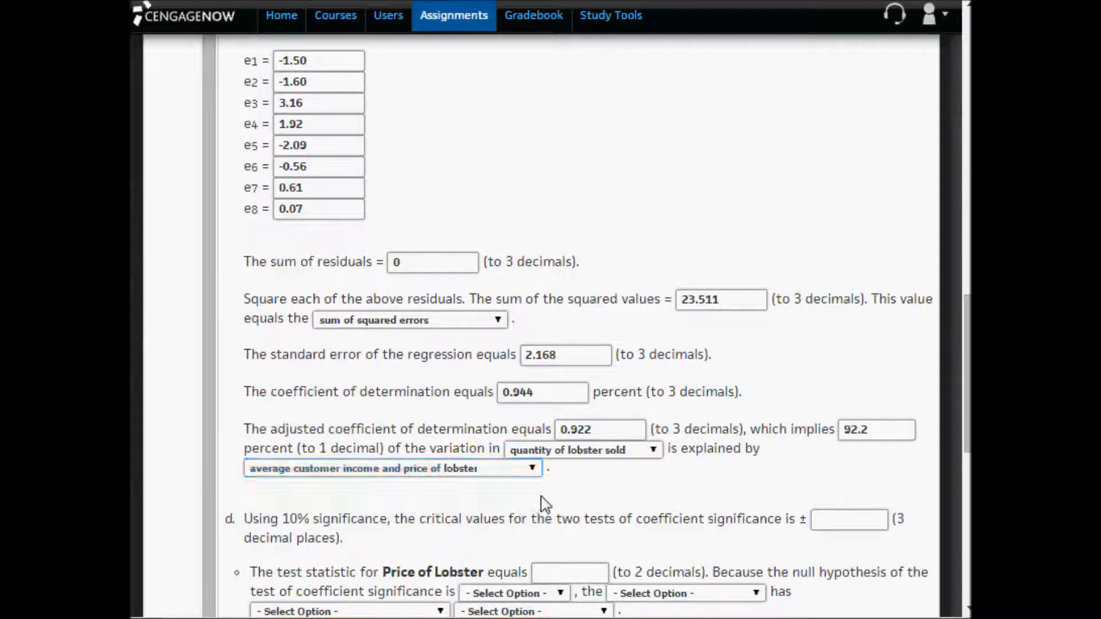
- Read the remaining assignment questions in parts d through f
{"action": "scroll", "coordinate": [543, 501], "scroll_direction": "down", "scroll_amount": 2}
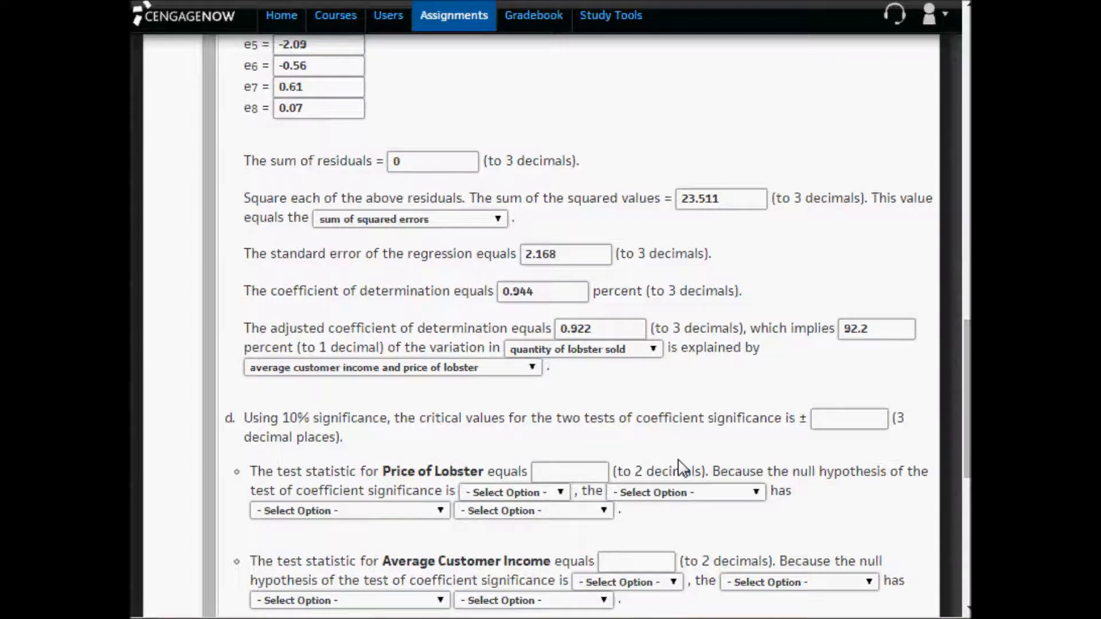
{"action": "scroll", "coordinate": [681, 468], "scroll_direction": "down", "scroll_amount": 6}
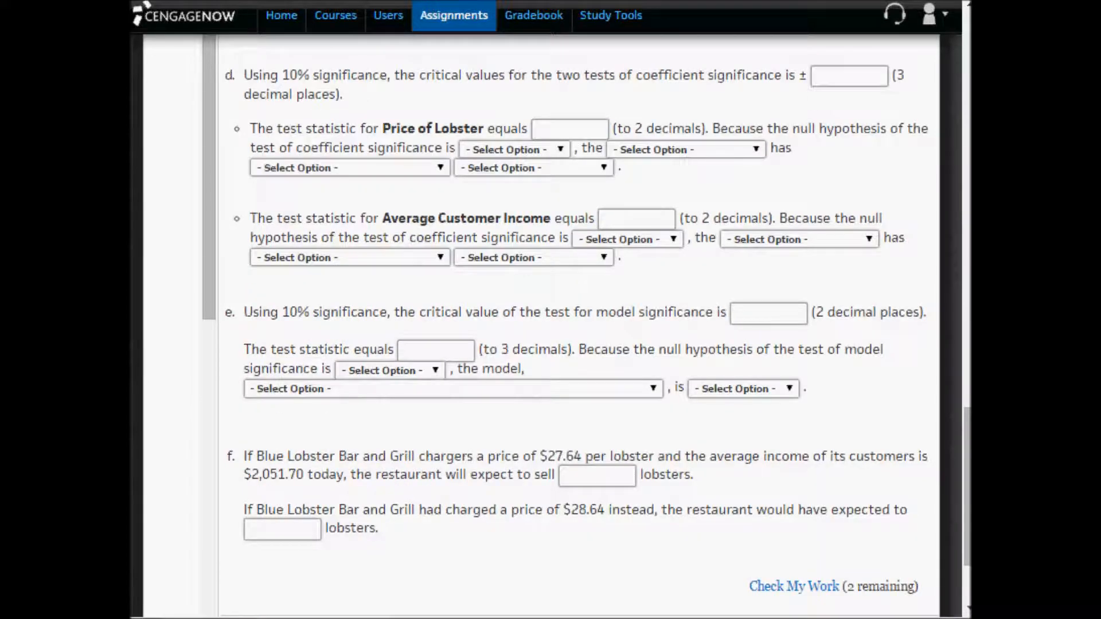
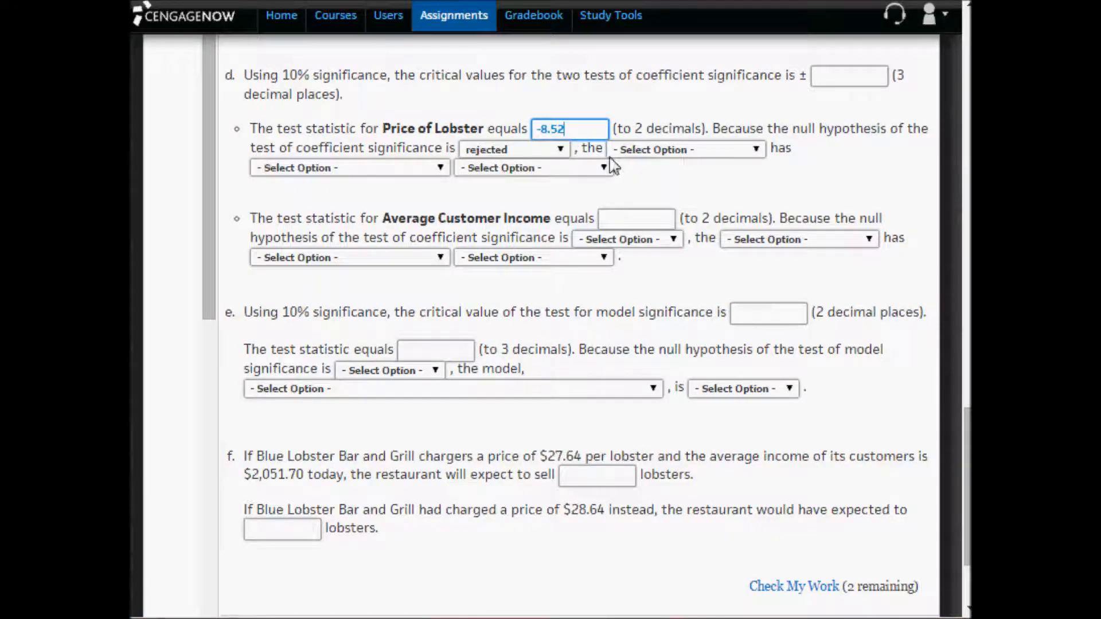
- Complete the Price of Lobster conclusion in part d: price of lobster has a significant negative effect on quantity of lobster sold
{"action": "left_click", "coordinate": [645, 152]}
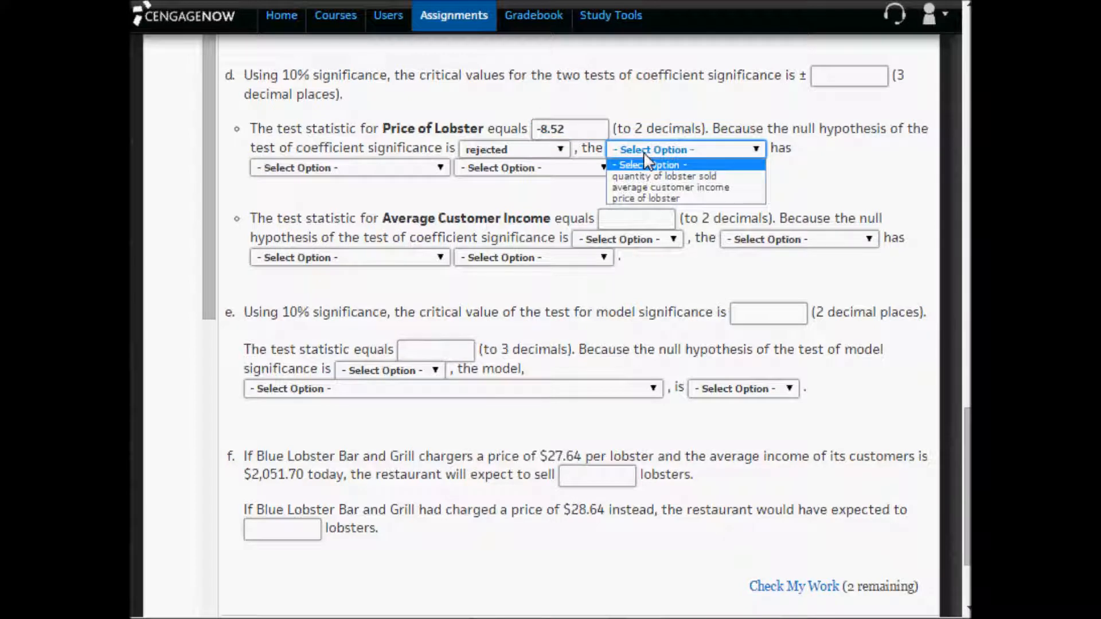
{"action": "left_click", "coordinate": [651, 200]}
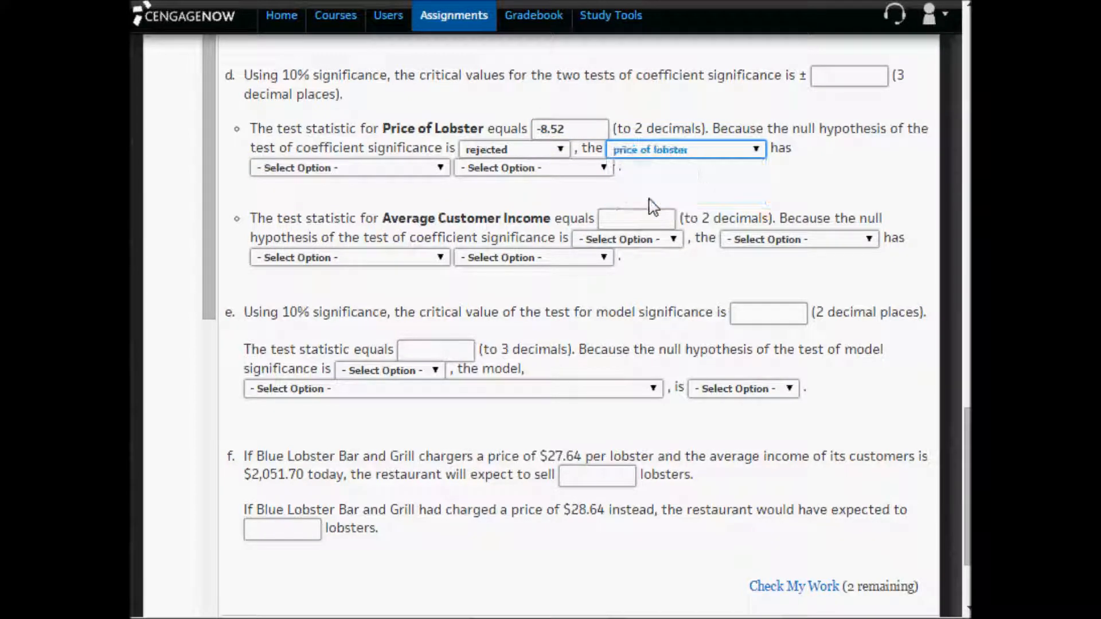
{"action": "left_click", "coordinate": [369, 169]}
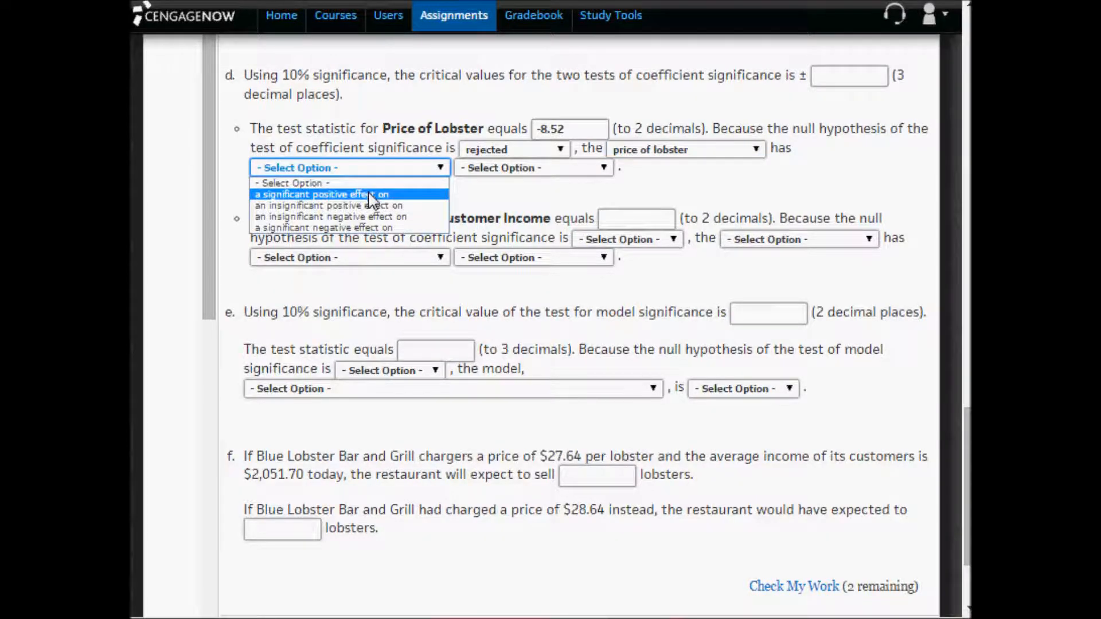
{"action": "left_click", "coordinate": [378, 229]}
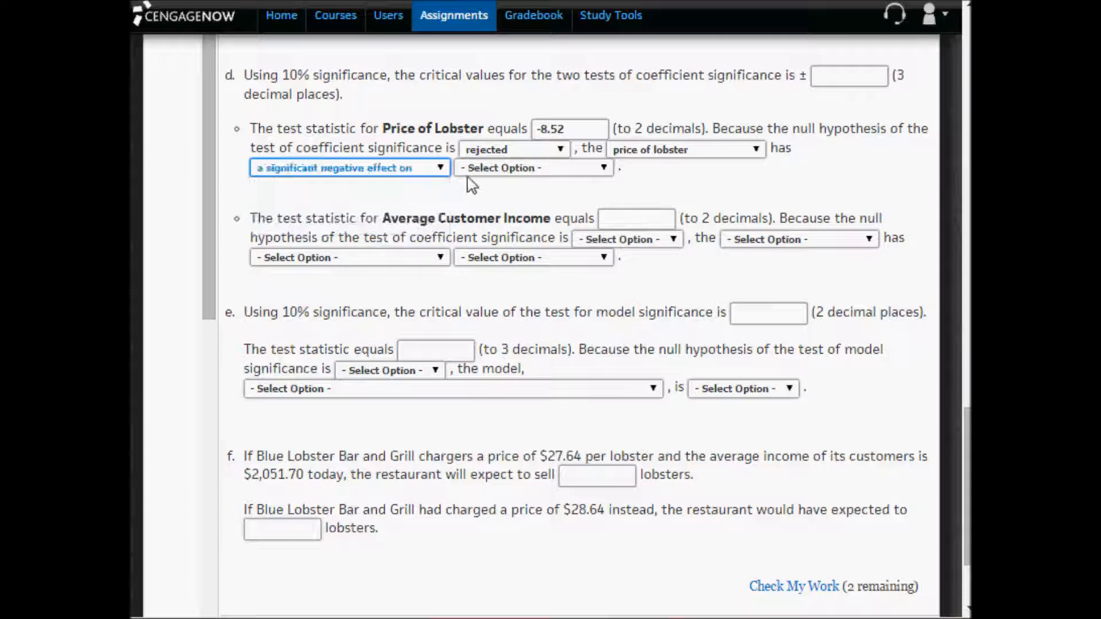
{"action": "left_click", "coordinate": [488, 174]}
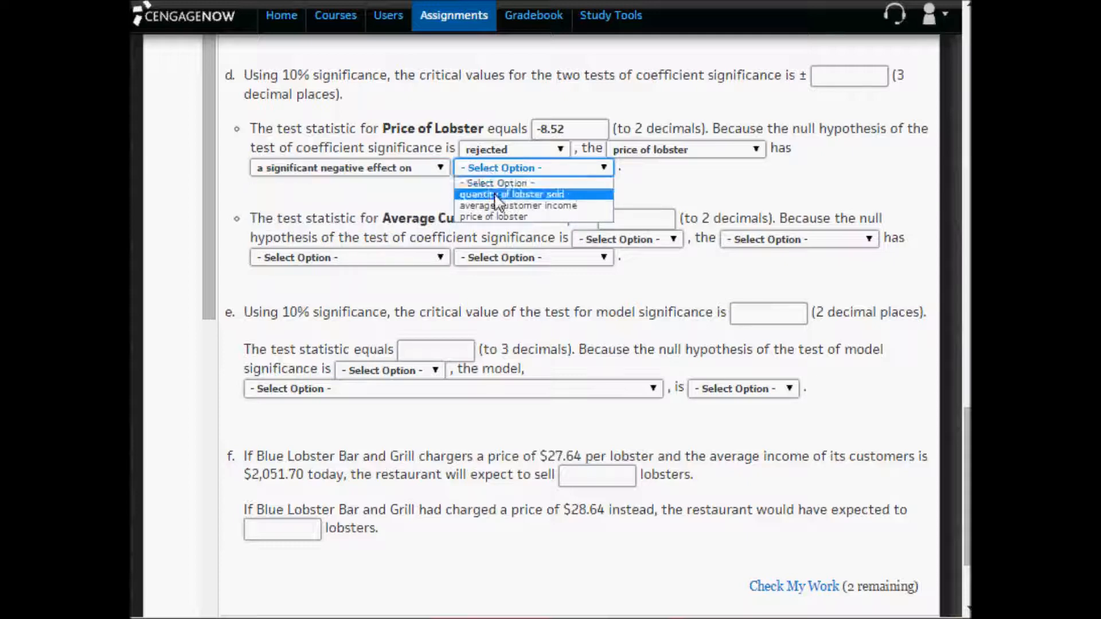
{"action": "left_click", "coordinate": [497, 196]}
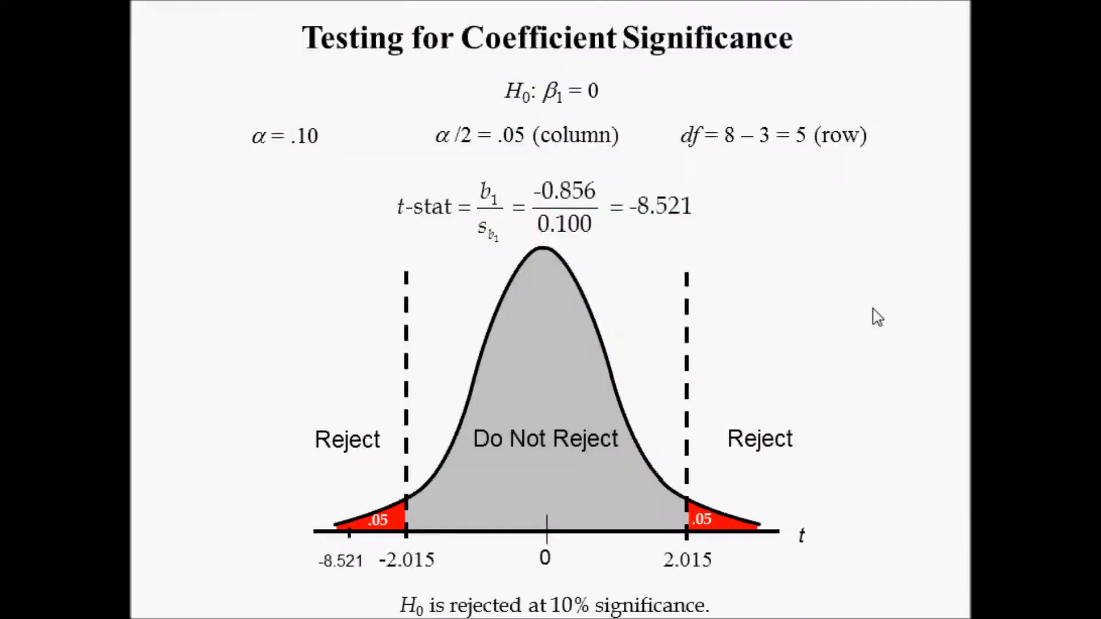
- Step through the slides on the second coefficient's significance test, checking the Customer Income coefficient and standard error in the Excel output
{"action": "left_click", "coordinate": [848, 311]}
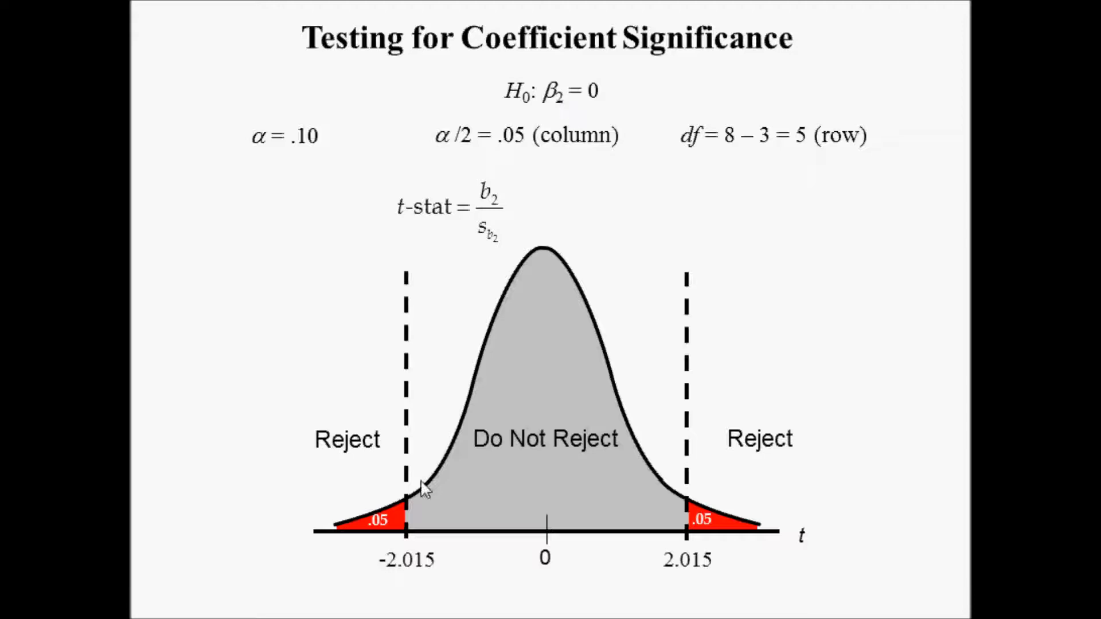
{"action": "key", "text": "alt+Tab"}
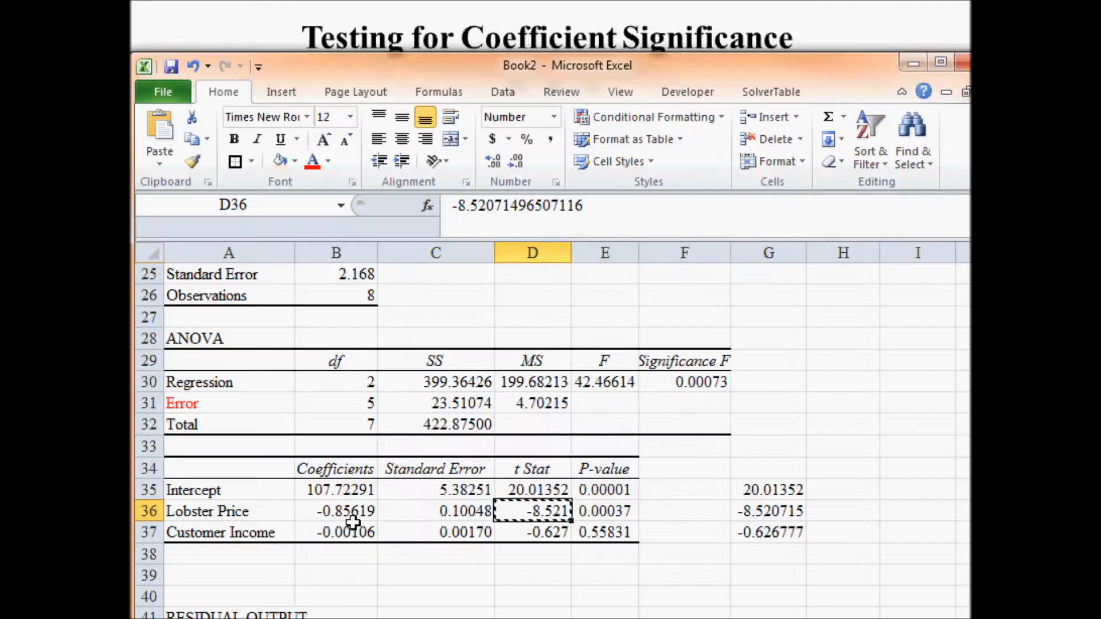
{"action": "left_click", "coordinate": [344, 532]}
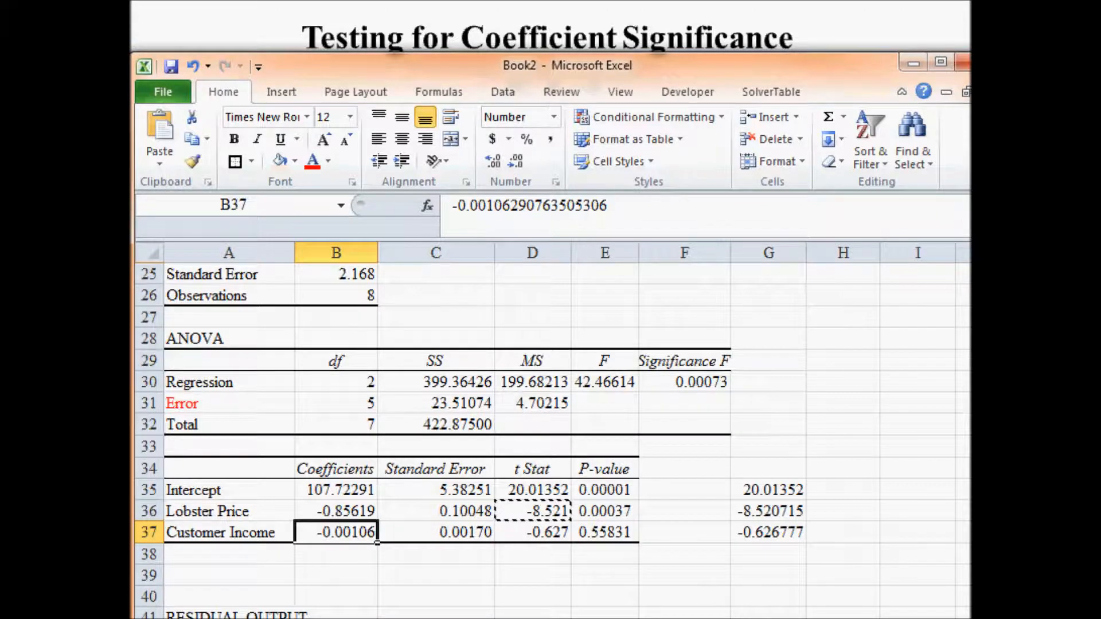
{"action": "key", "text": "alt+Tab"}
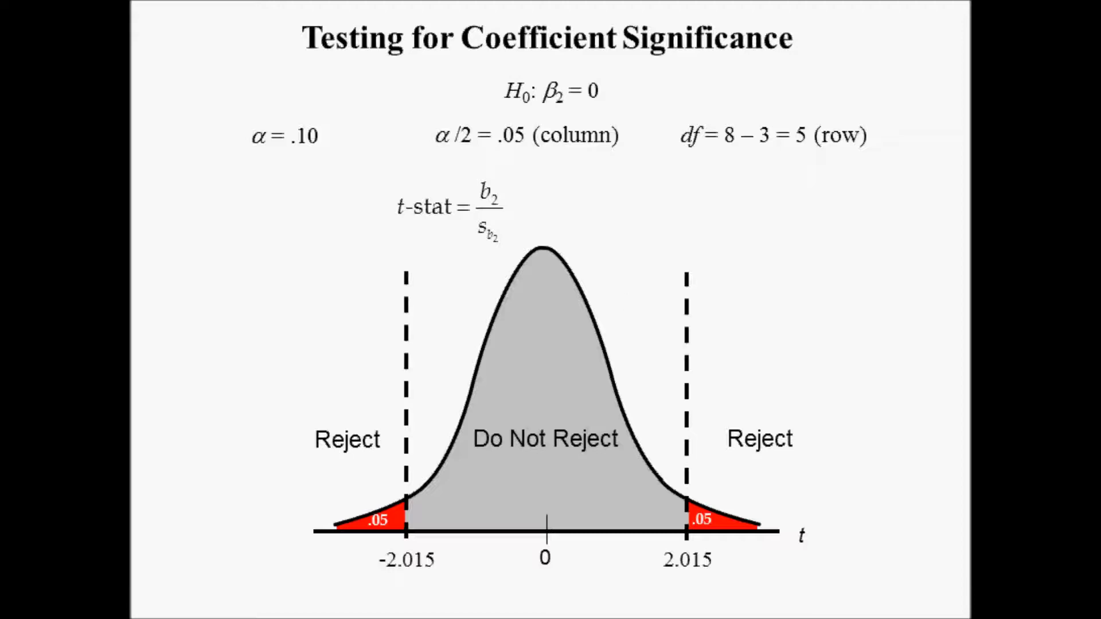
{"action": "key", "text": "Right"}
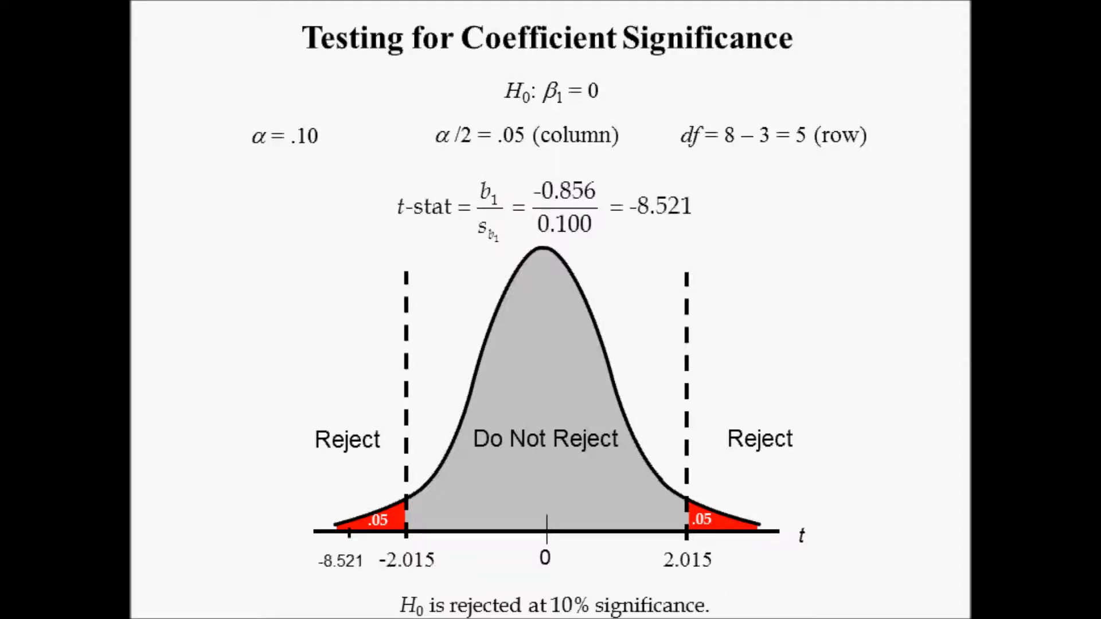
{"action": "key", "text": "Right"}
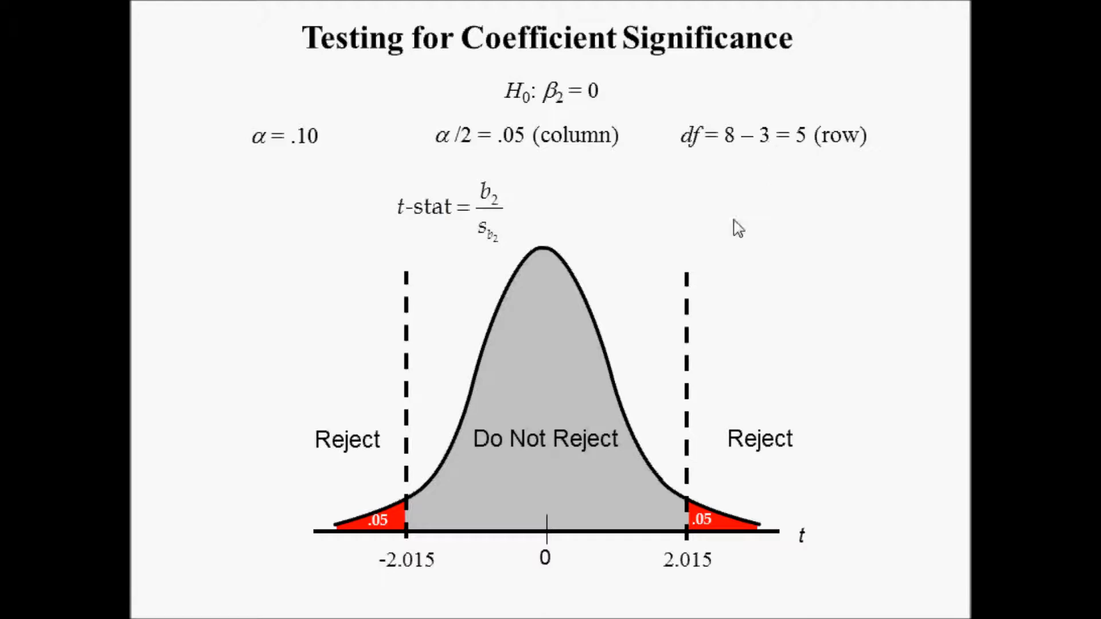
{"action": "left_click", "coordinate": [564, 234]}
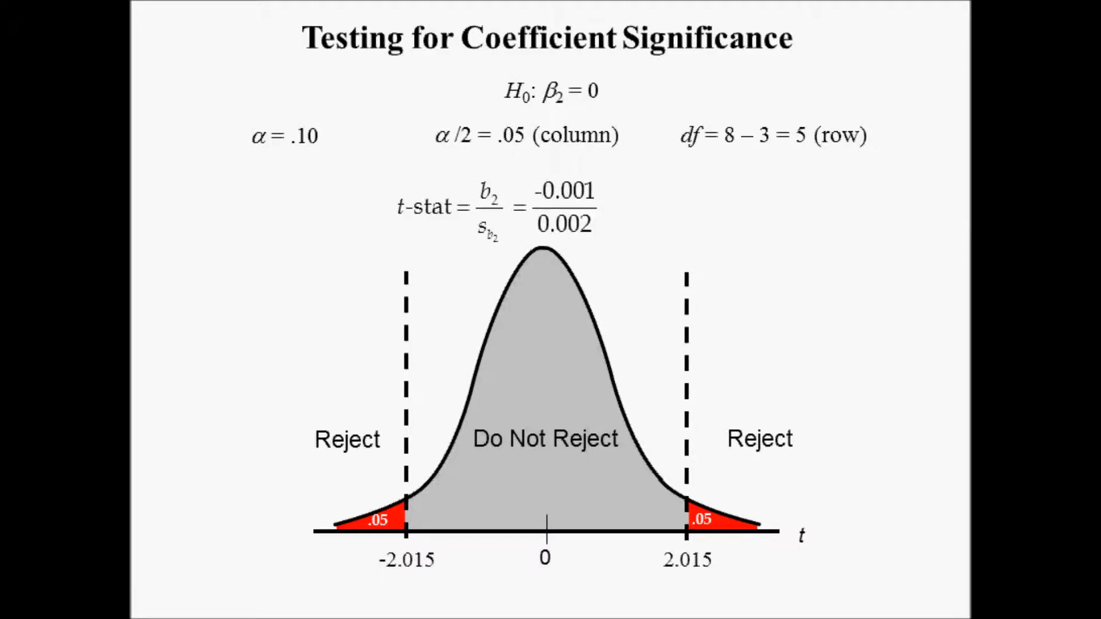
{"action": "key", "text": "alt+Tab"}
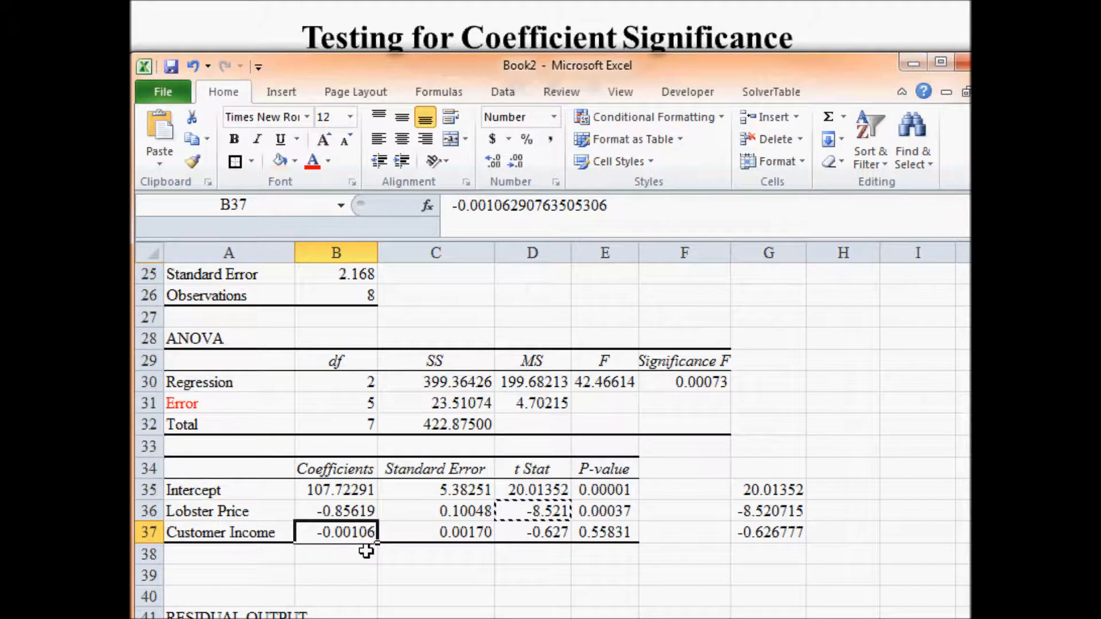
{"action": "left_click", "coordinate": [453, 530]}
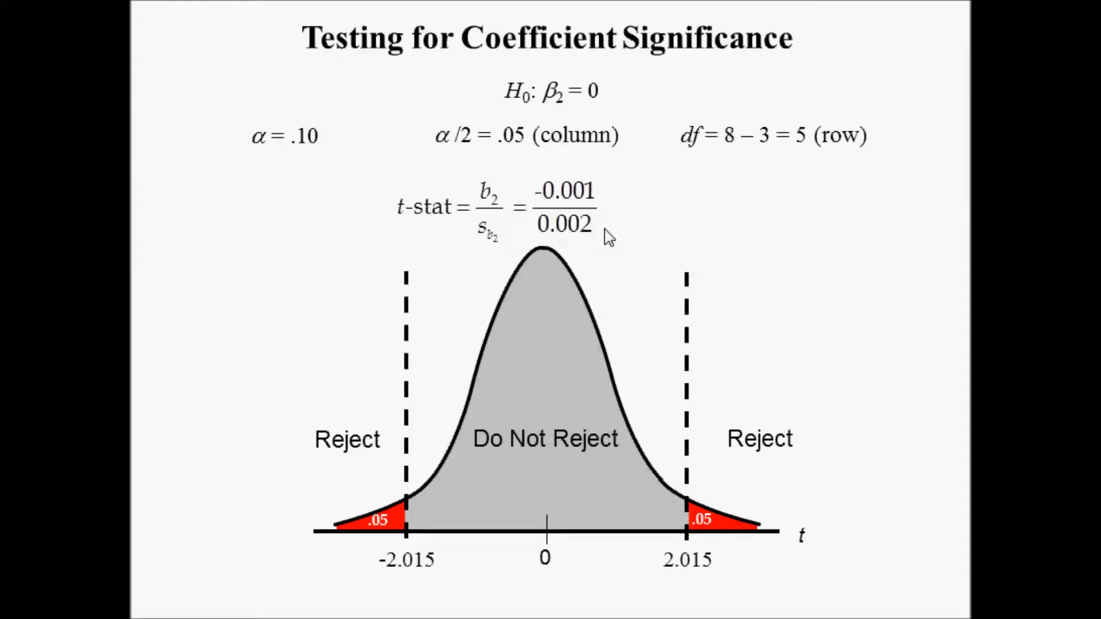
{"action": "left_click", "coordinate": [605, 229]}
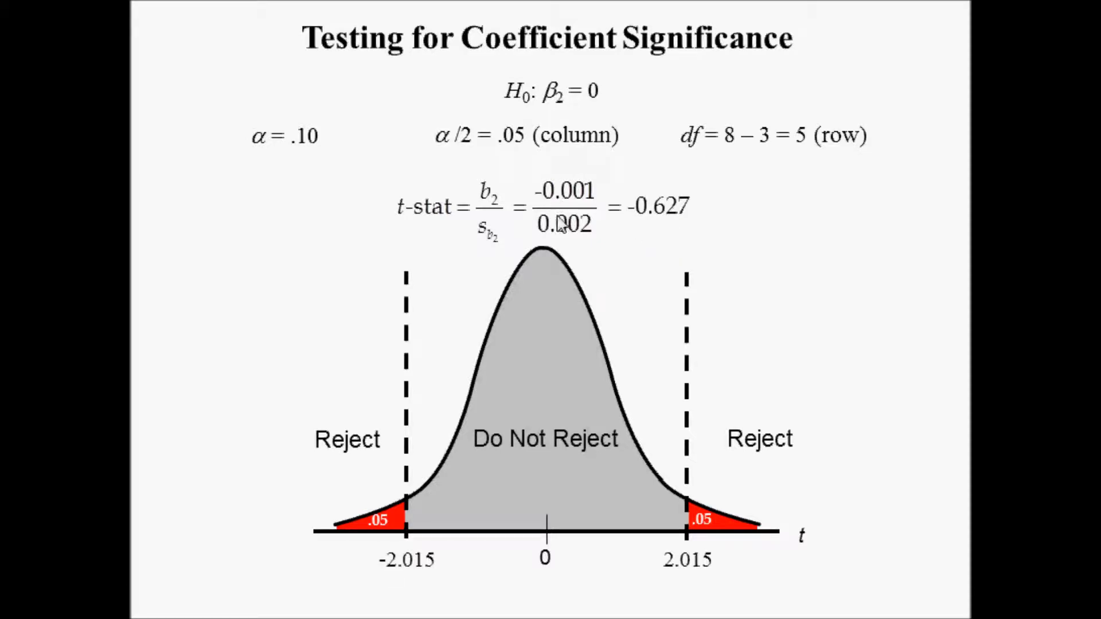
- Switch to Excel and compare the B37/C37 ratio in G37 with the Customer Income t Stat in D37
{"action": "key", "text": "alt+Tab"}
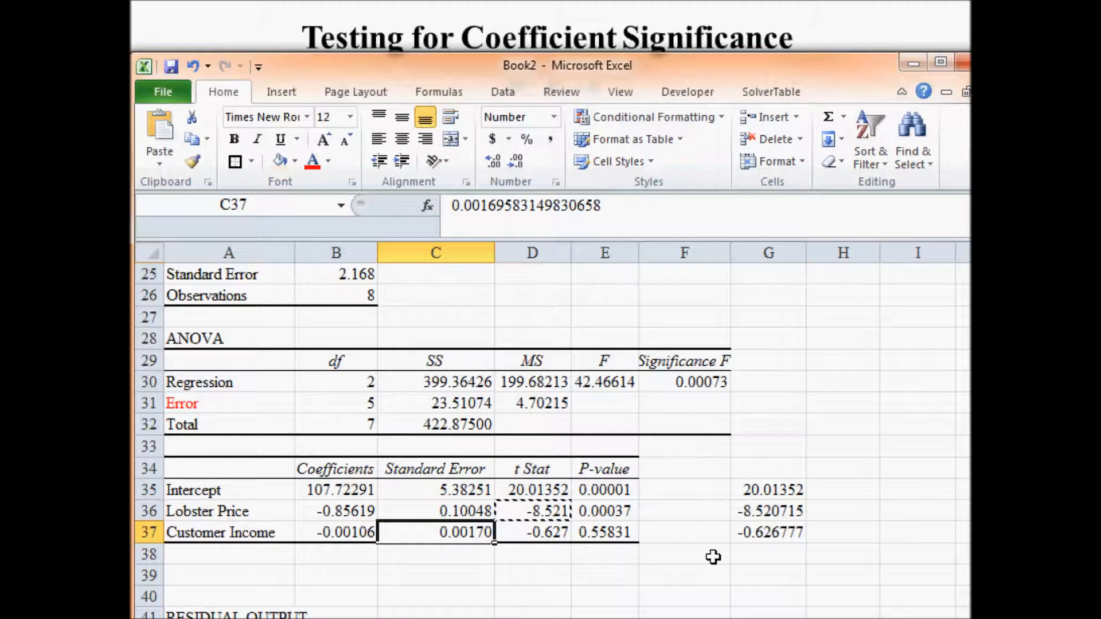
{"action": "double_click", "coordinate": [784, 533]}
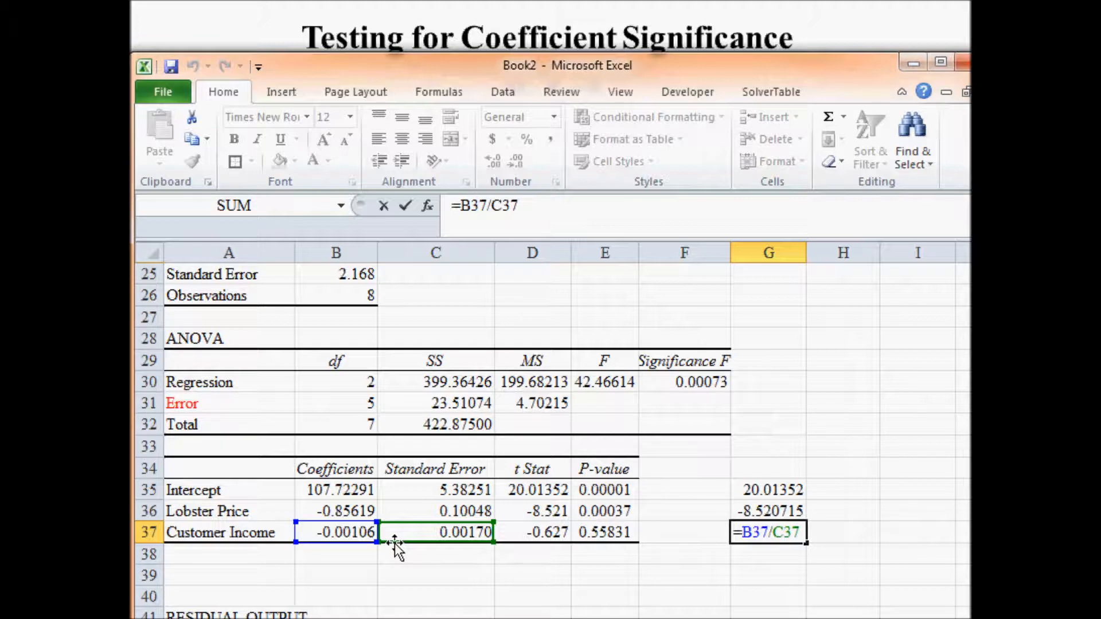
{"action": "key", "text": "Return"}
{"action": "left_click", "coordinate": [771, 530]}
{"action": "left_click", "coordinate": [559, 533]}
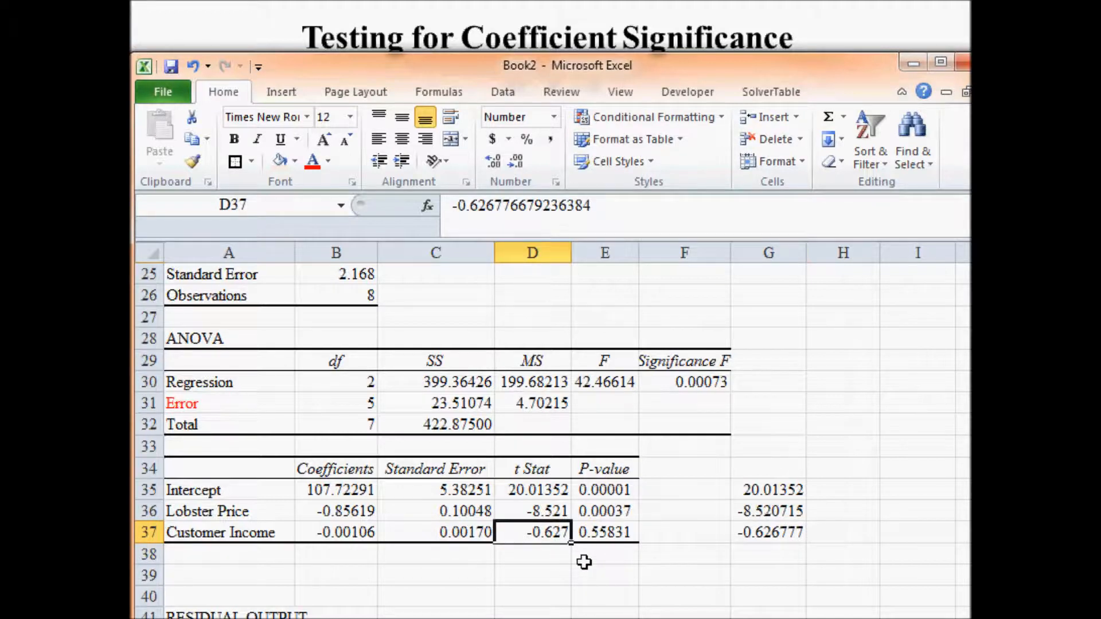
- Return to the slides and review the decision on the second coefficient's null hypothesis at 10% significance
{"action": "key", "text": "alt+Tab"}
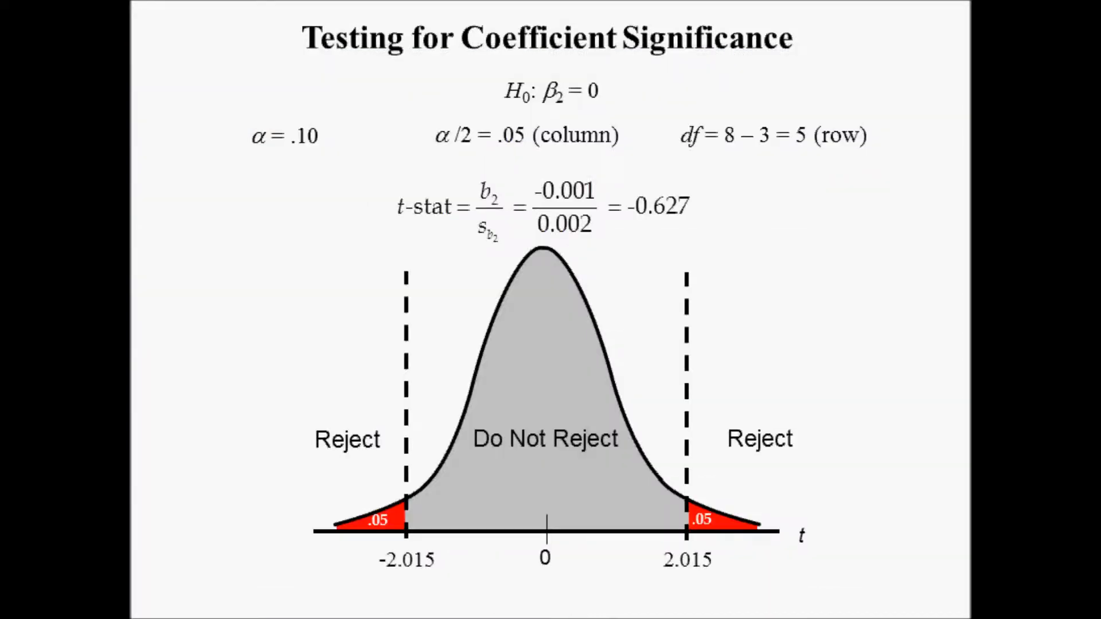
{"action": "left_click", "coordinate": [744, 300]}
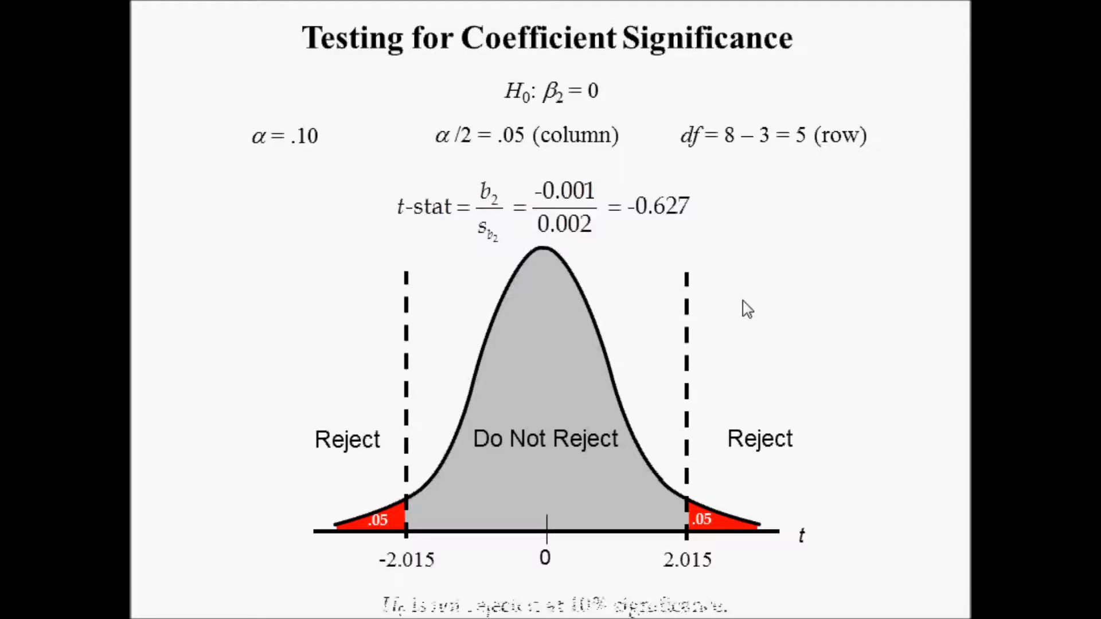
{"action": "left_click", "coordinate": [688, 425]}
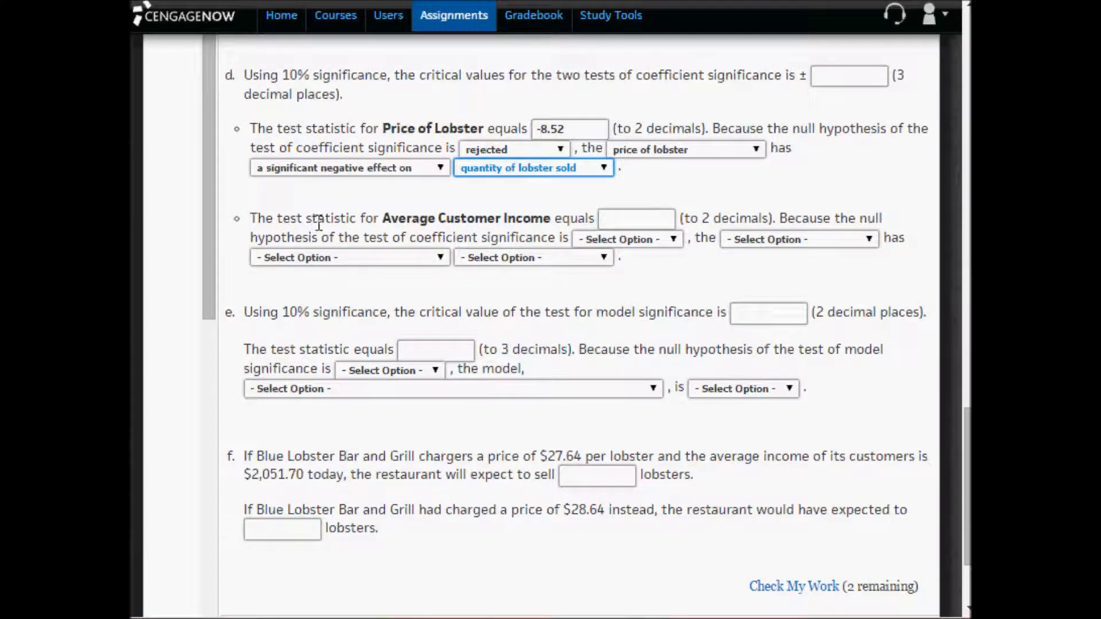
- In Excel, format the Lobster Price and Customer Income t Stats in D36:D37 to two decimal places
{"action": "left_click", "coordinate": [627, 219]}
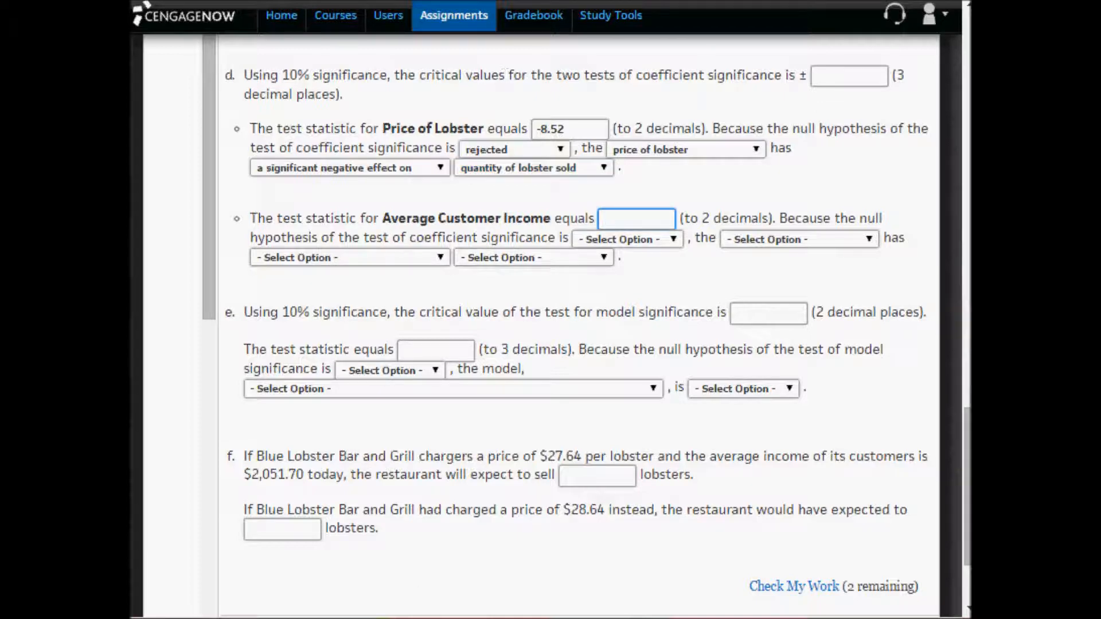
{"action": "key", "text": "alt+Tab"}
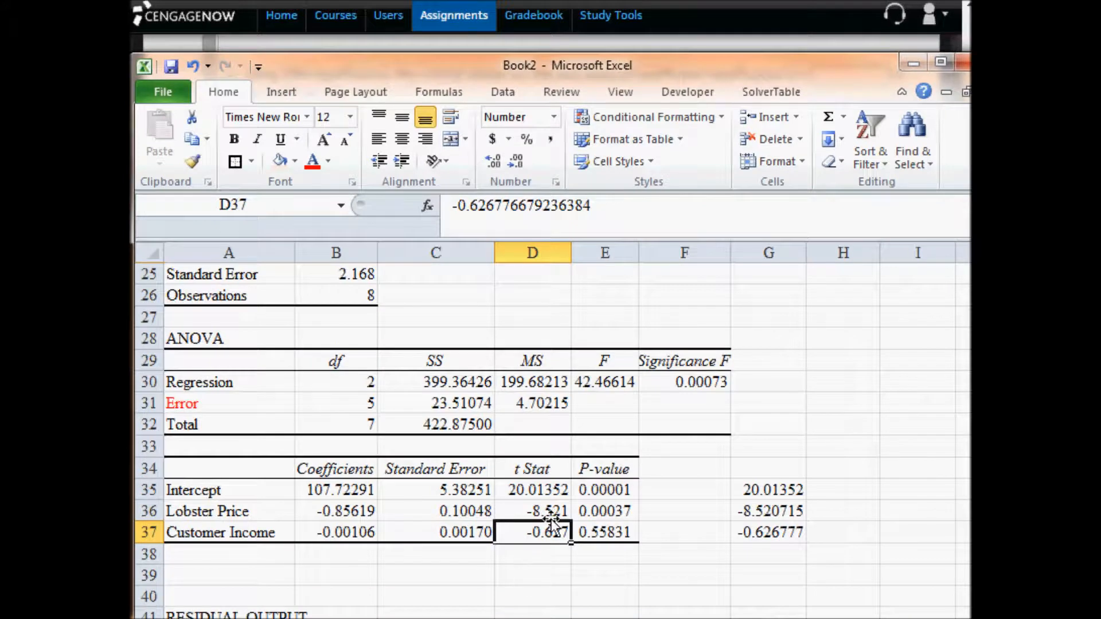
{"action": "mouse_move", "coordinate": [549, 512]}
{"action": "left_mouse_down"}
{"action": "mouse_move", "coordinate": [553, 565]}
{"action": "mouse_move", "coordinate": [553, 529]}
{"action": "left_mouse_up"}
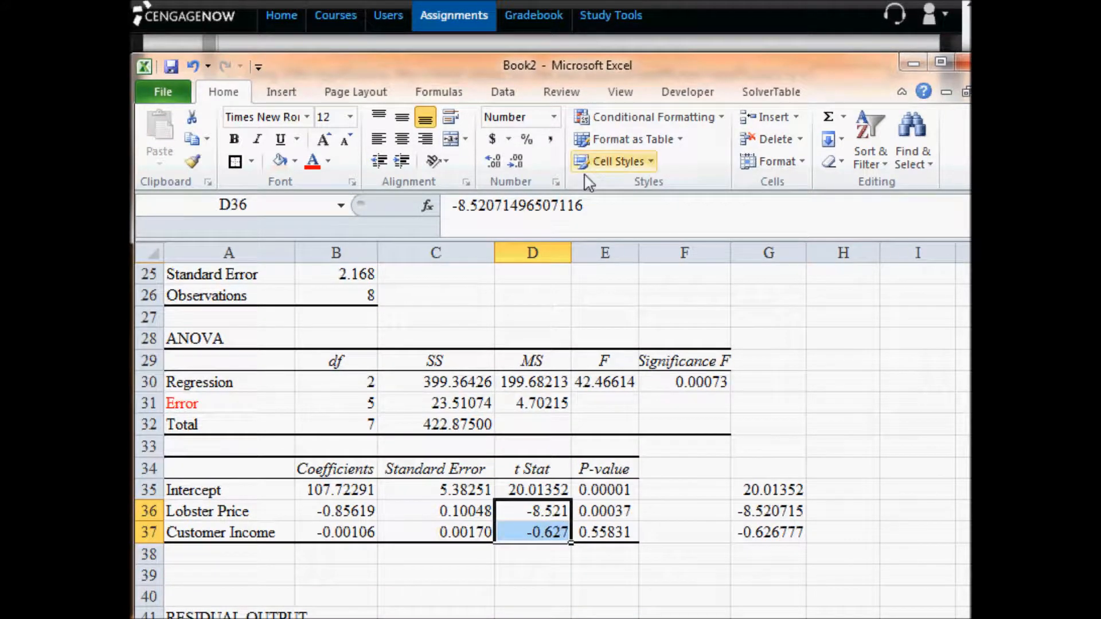
{"action": "left_click", "coordinate": [515, 161]}
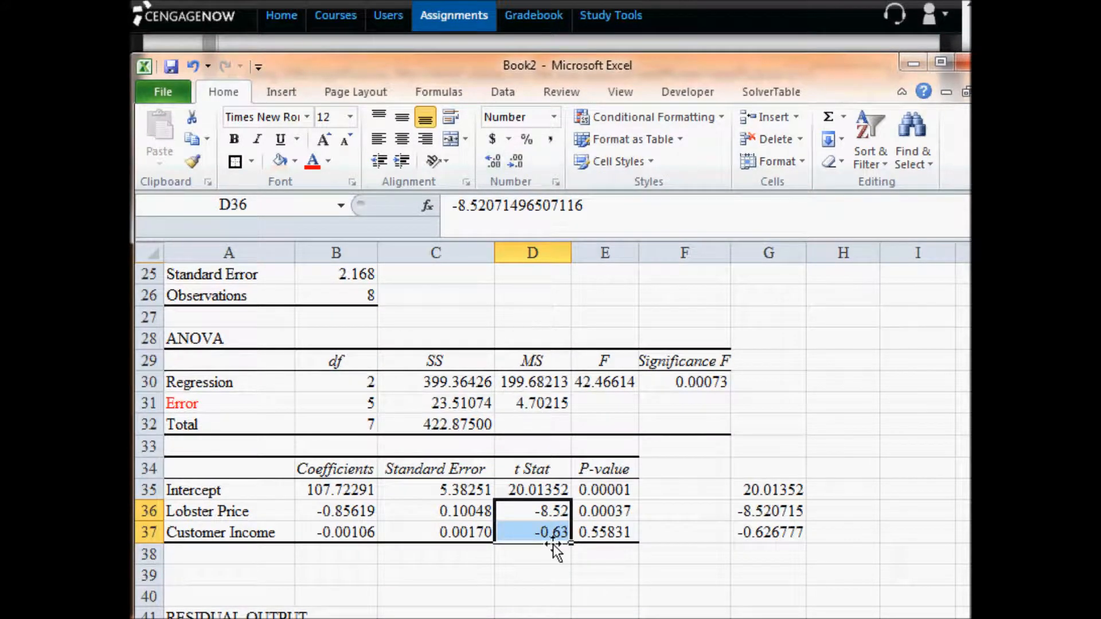
- Copy the Customer Income t Stat into the CengageNOW homework as the Average Customer Income test statistic, -0.63
{"action": "left_click", "coordinate": [552, 527]}
{"action": "key", "text": "ctrl+c"}
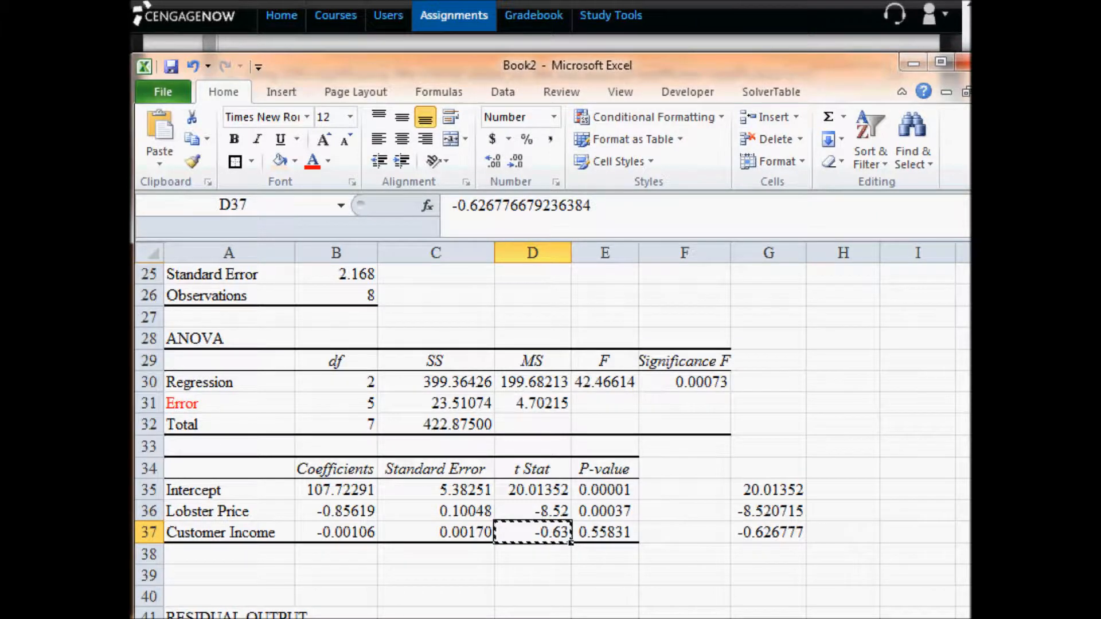
{"action": "key", "text": "alt+Tab"}
{"action": "left_click", "coordinate": [635, 218]}
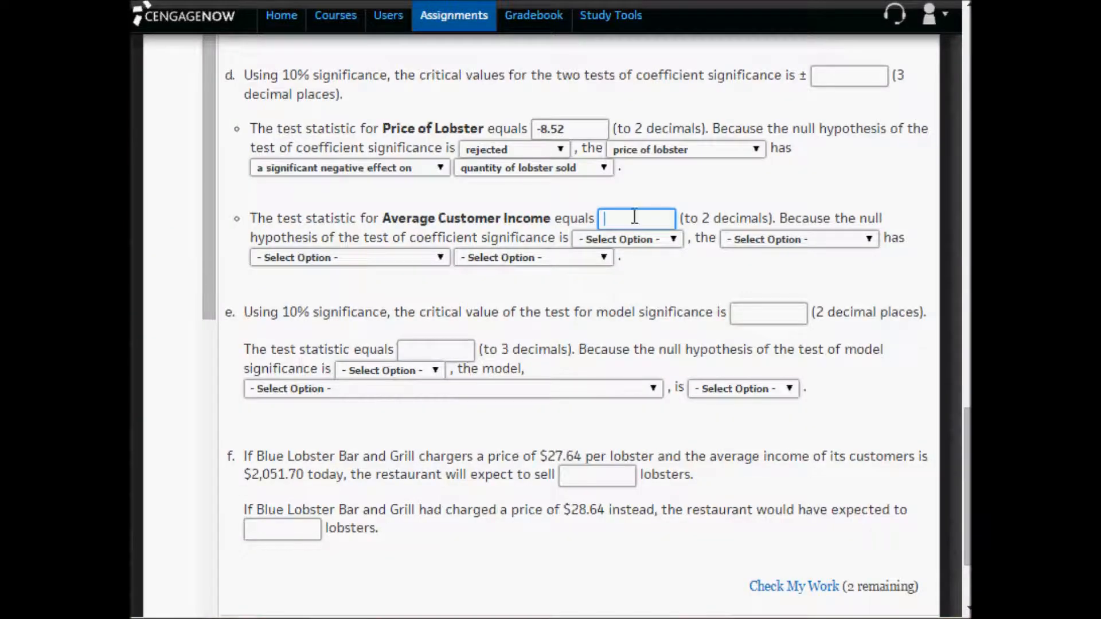
{"action": "key", "text": "ctrl+v"}
- Set the second null hypothesis to not rejected, concluding average customer income has an insignificant negative effect on quantity of lobster sold
{"action": "left_click", "coordinate": [604, 242]}
{"action": "left_click", "coordinate": [597, 289]}
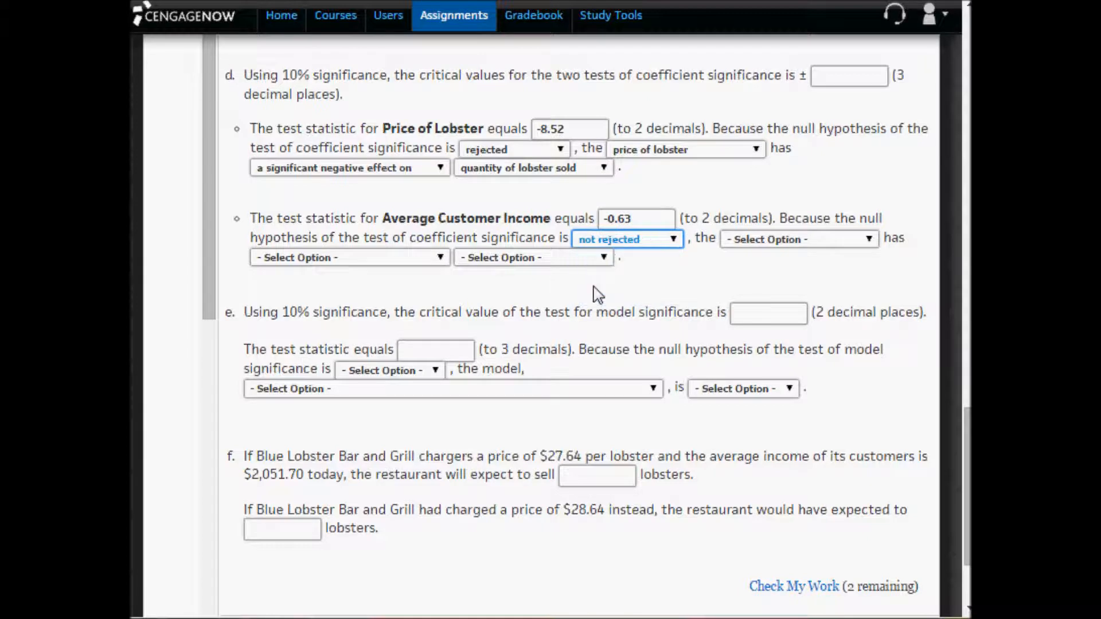
{"action": "left_click", "coordinate": [751, 245]}
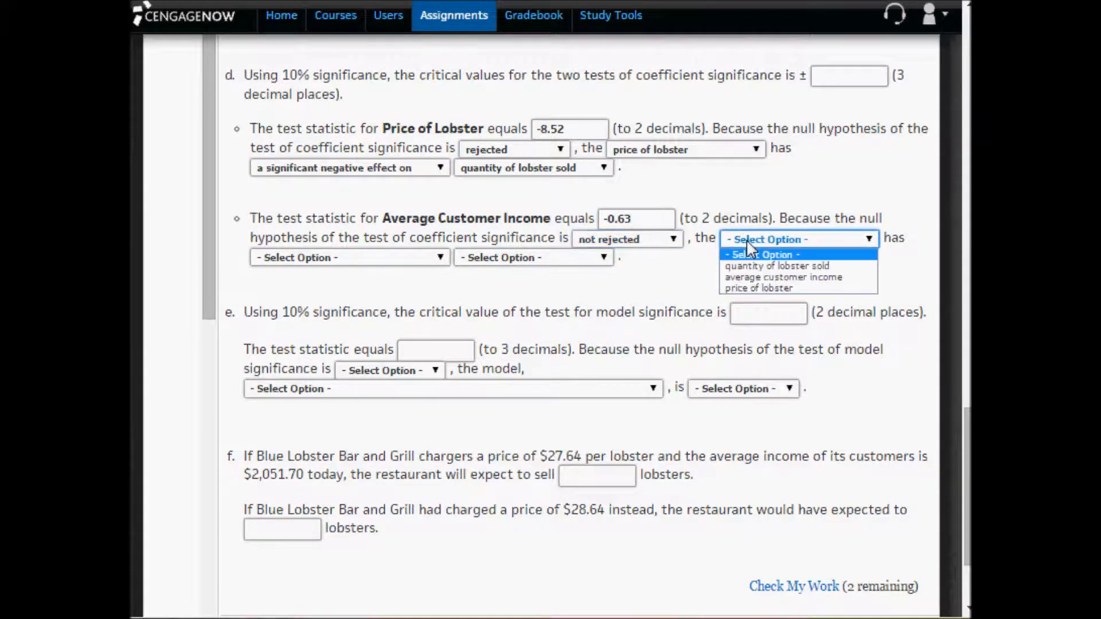
{"action": "left_click", "coordinate": [758, 278]}
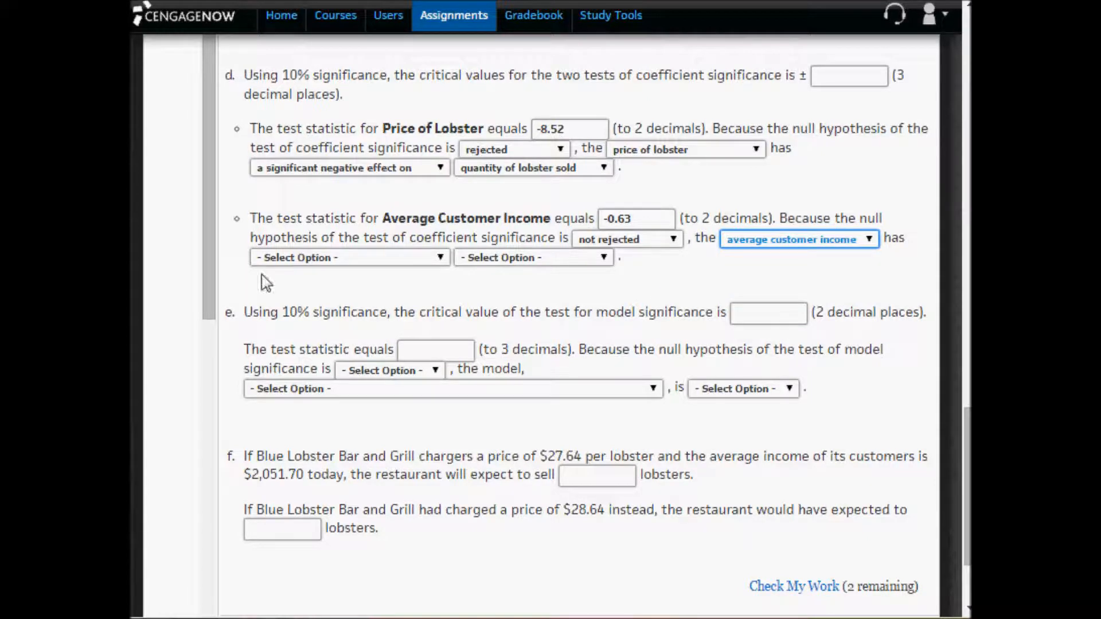
{"action": "left_click", "coordinate": [296, 263]}
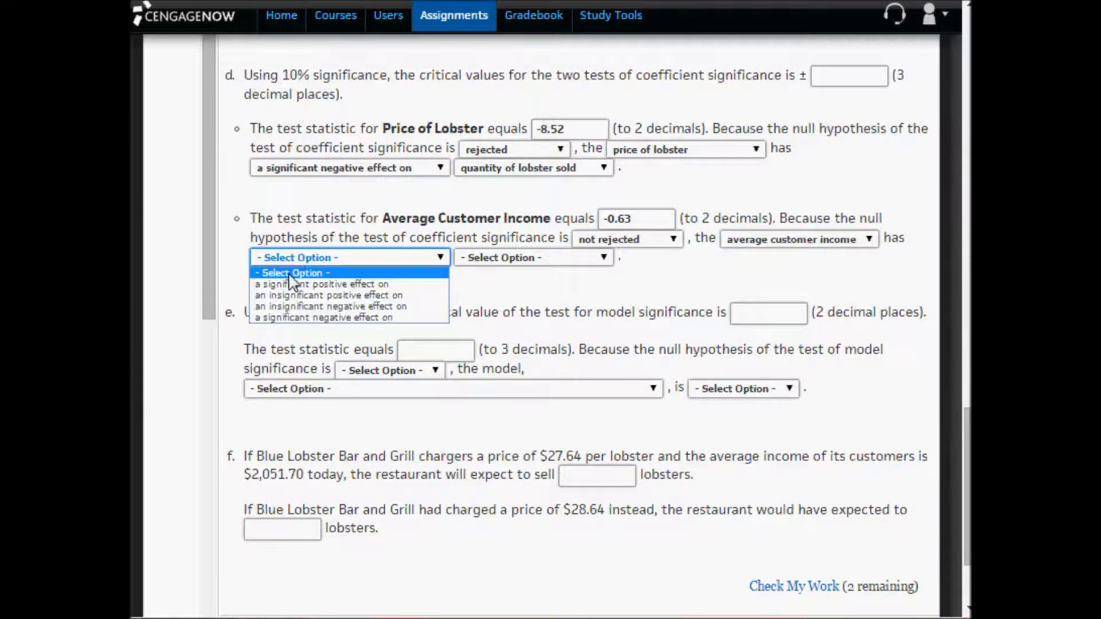
{"action": "left_click", "coordinate": [295, 307]}
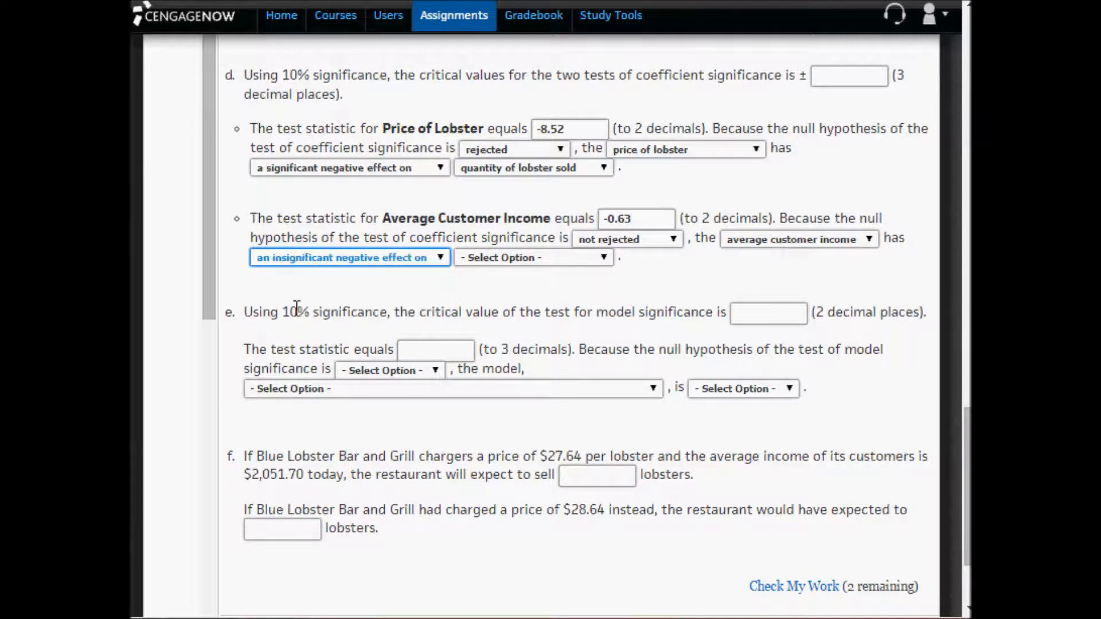
{"action": "left_click", "coordinate": [475, 259]}
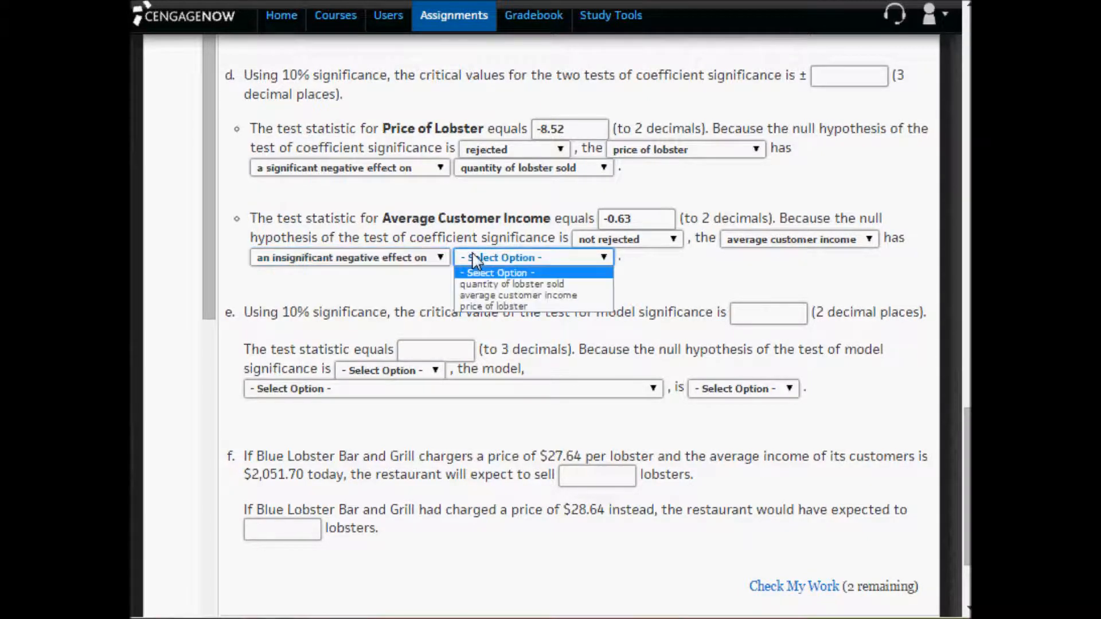
{"action": "left_click", "coordinate": [476, 285]}
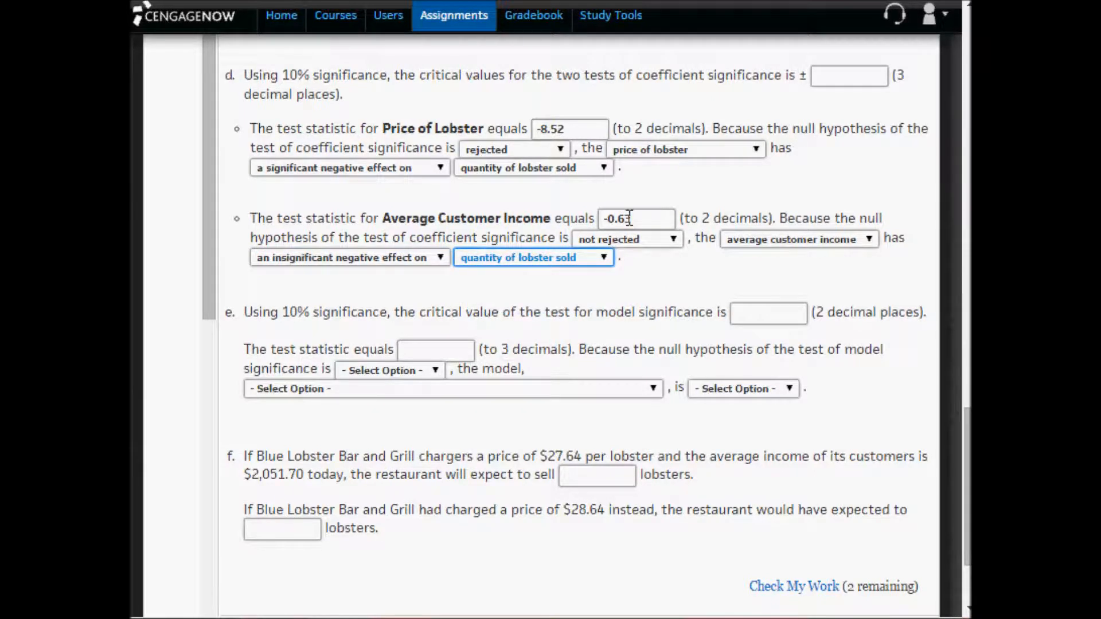
{"action": "left_click_drag", "start_coordinate": [638, 219], "coordinate": [603, 219]}
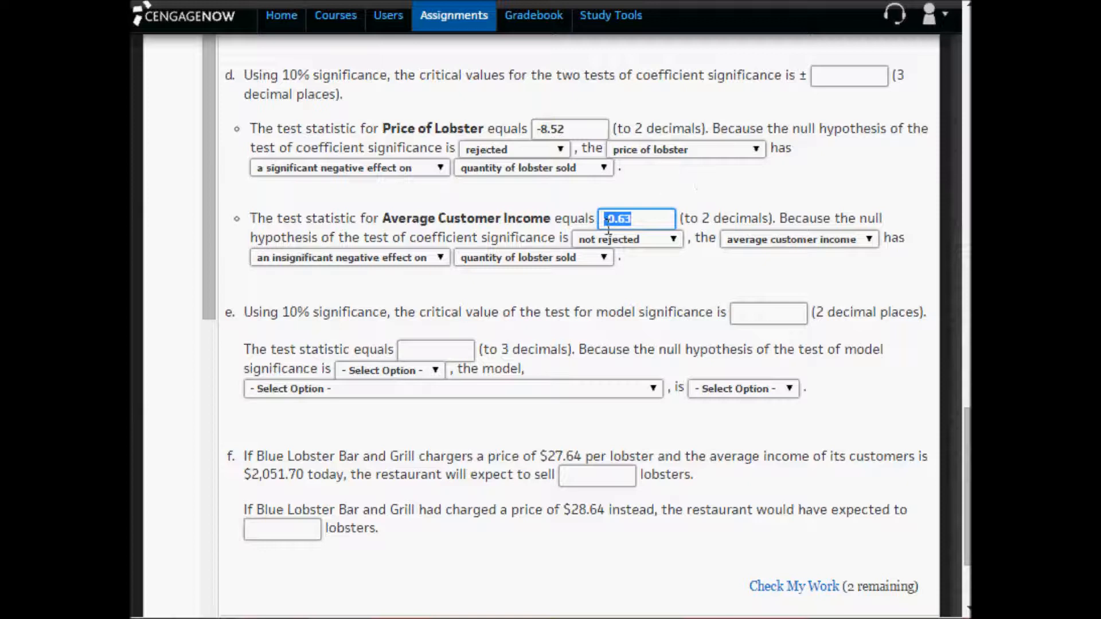
{"action": "left_click", "coordinate": [591, 292]}
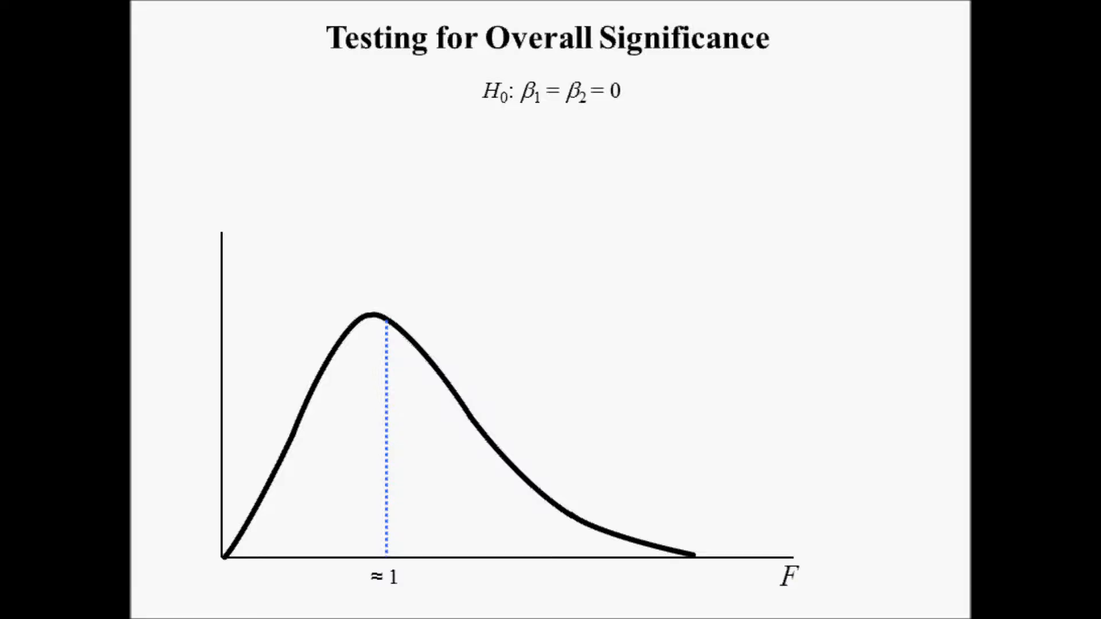
- Switch to the Excel data and review the Quantity Demanded, Lobster Price and Customer Income columns, then both X variables together
{"action": "key", "text": "alt+Tab"}
{"action": "scroll", "coordinate": [524, 569], "scroll_direction": "up", "scroll_amount": 8}
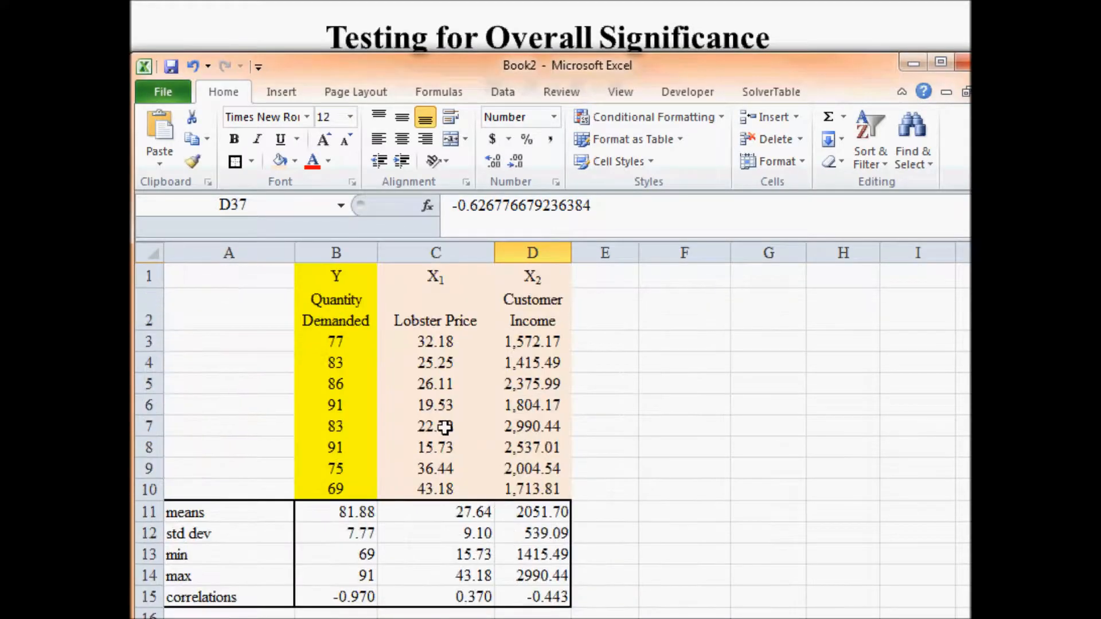
{"action": "left_click_drag", "start_coordinate": [352, 284], "coordinate": [344, 488]}
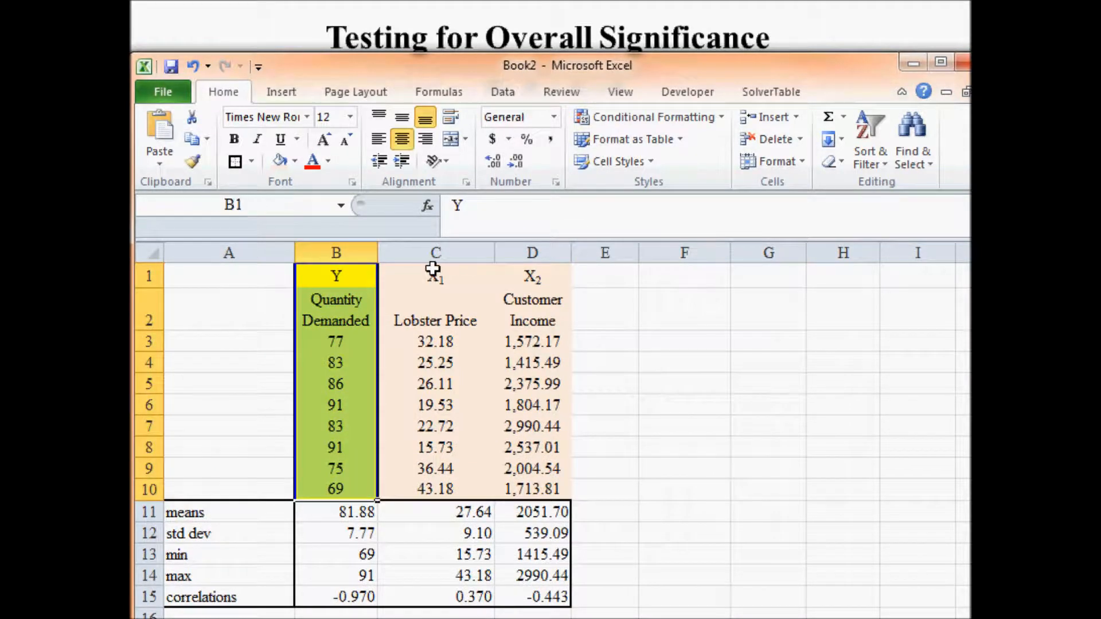
{"action": "left_click_drag", "start_coordinate": [433, 270], "coordinate": [436, 485]}
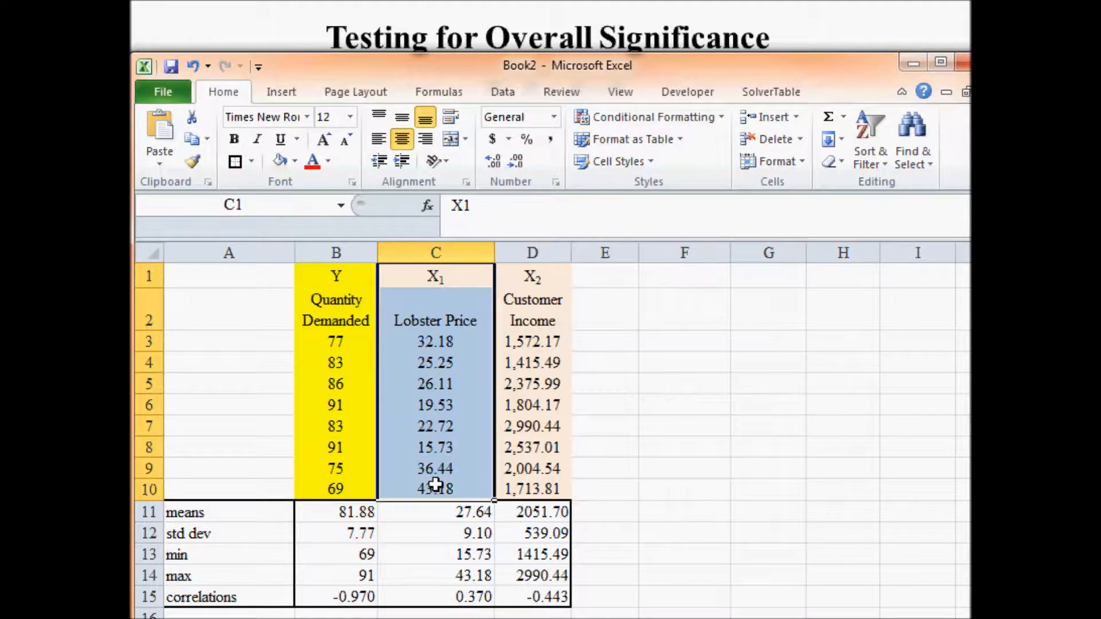
{"action": "left_click", "coordinate": [534, 268]}
{"action": "left_click_drag", "start_coordinate": [535, 267], "coordinate": [542, 481]}
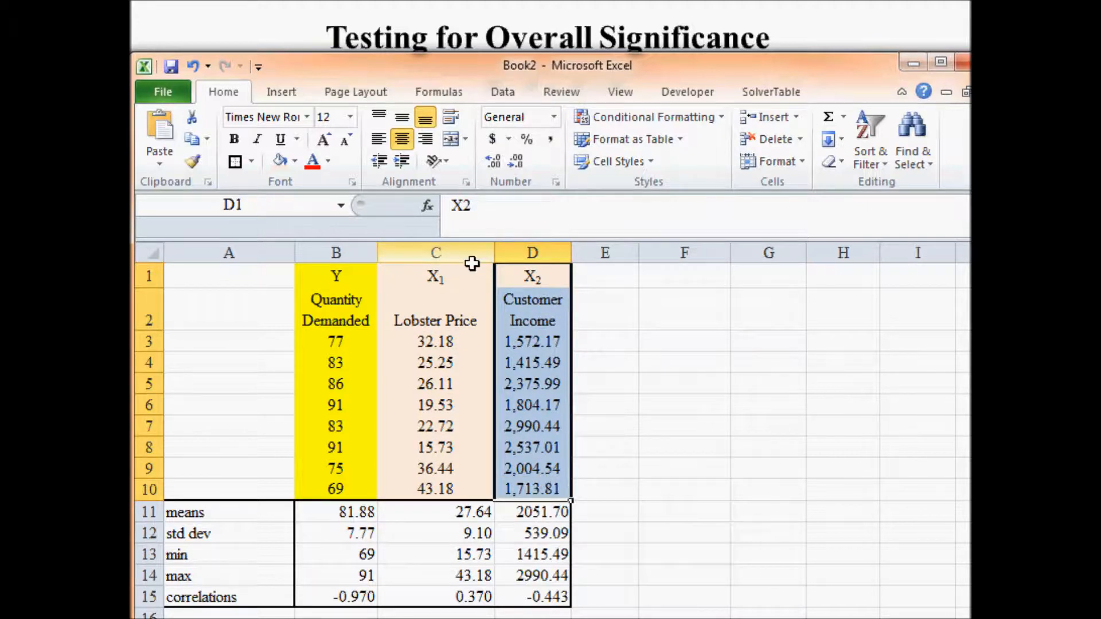
{"action": "left_click_drag", "start_coordinate": [432, 278], "coordinate": [520, 487]}
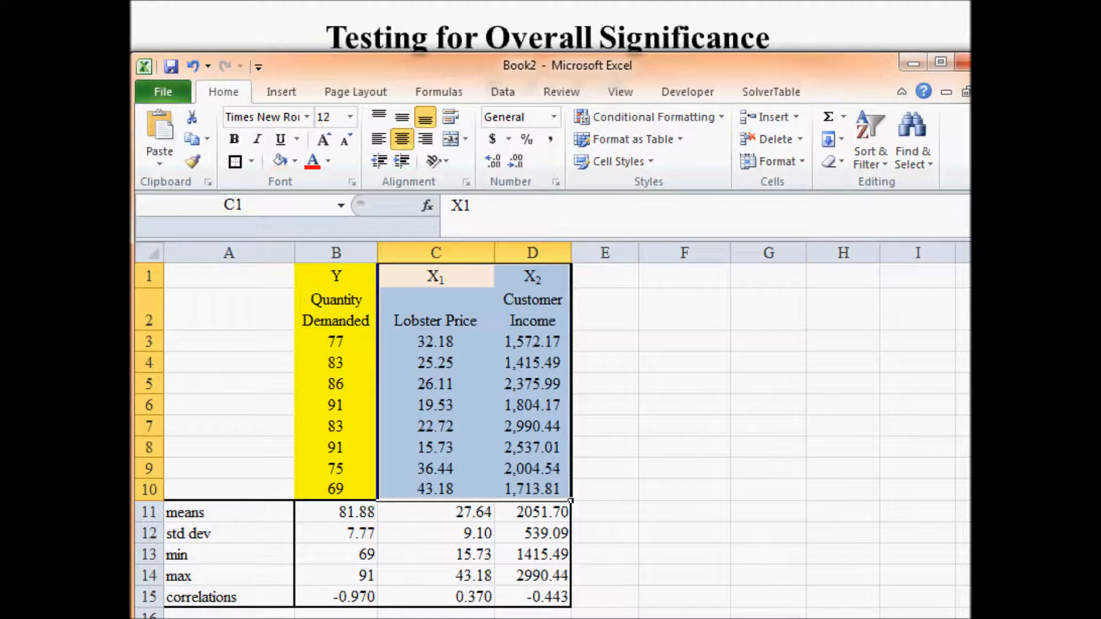
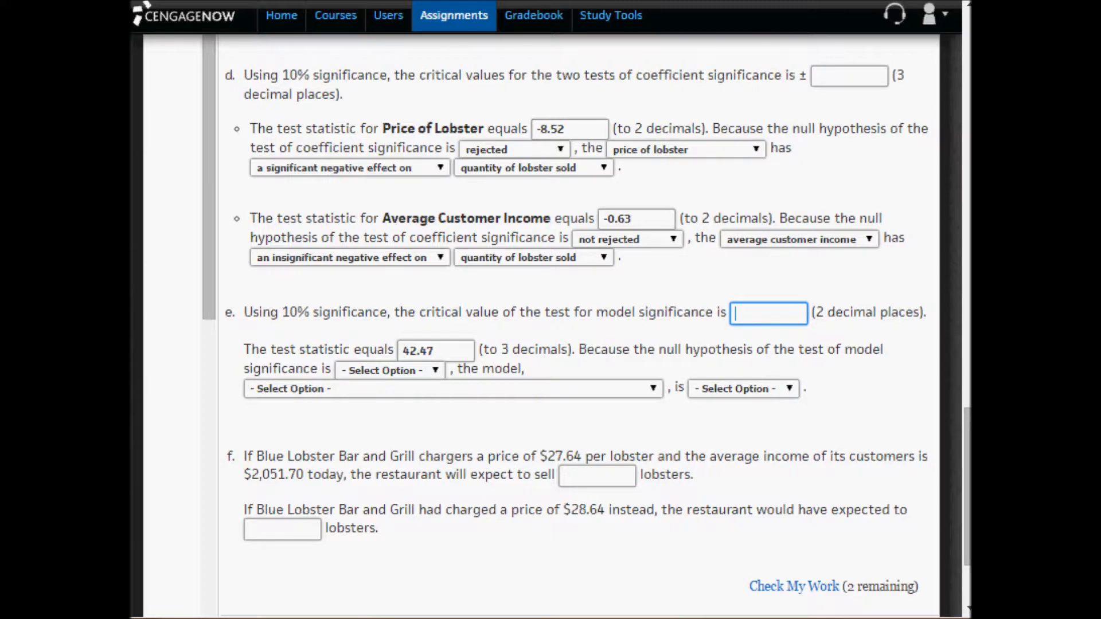
- Copy the critical value 3.78 from the F table into part e, and check the test statistic against the Excel ANOVA F value
{"action": "key", "text": "alt+Tab"}
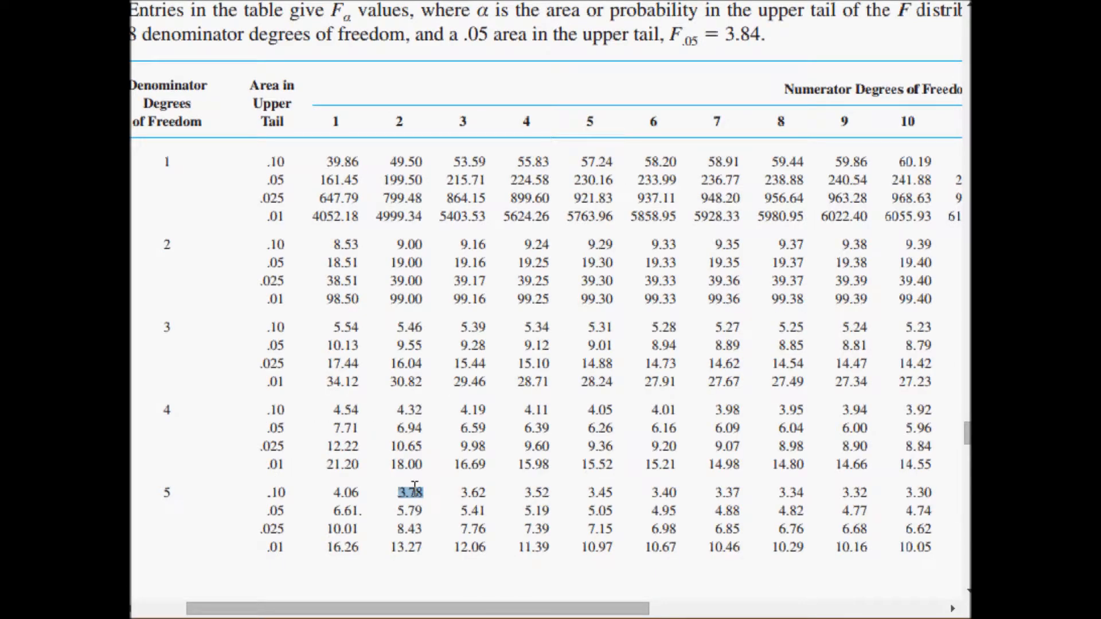
{"action": "right_click", "coordinate": [414, 489]}
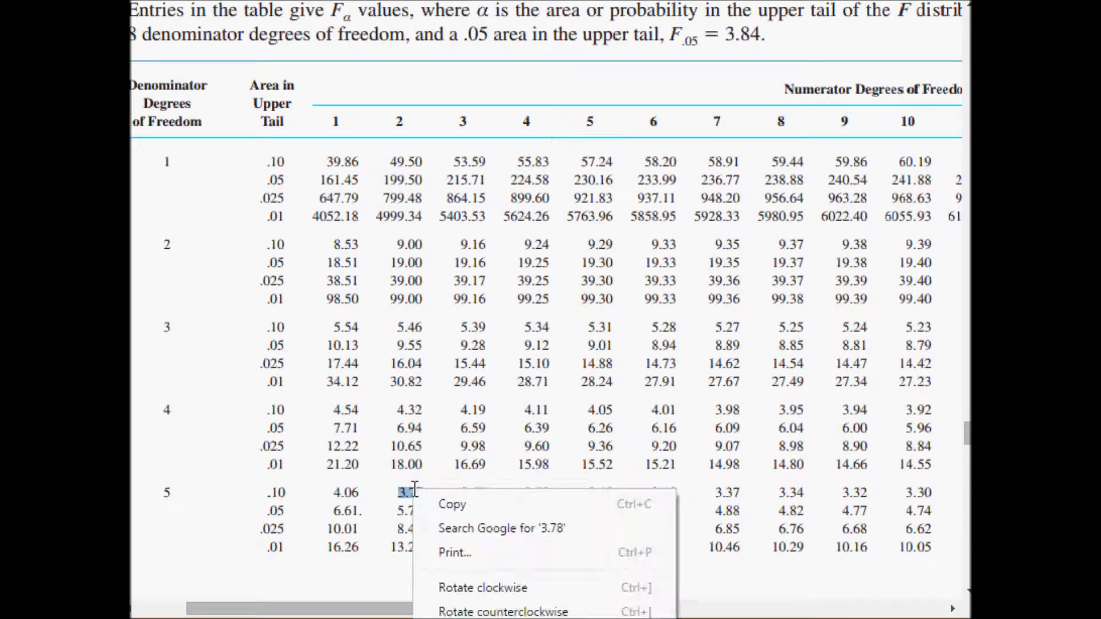
{"action": "left_click", "coordinate": [450, 504]}
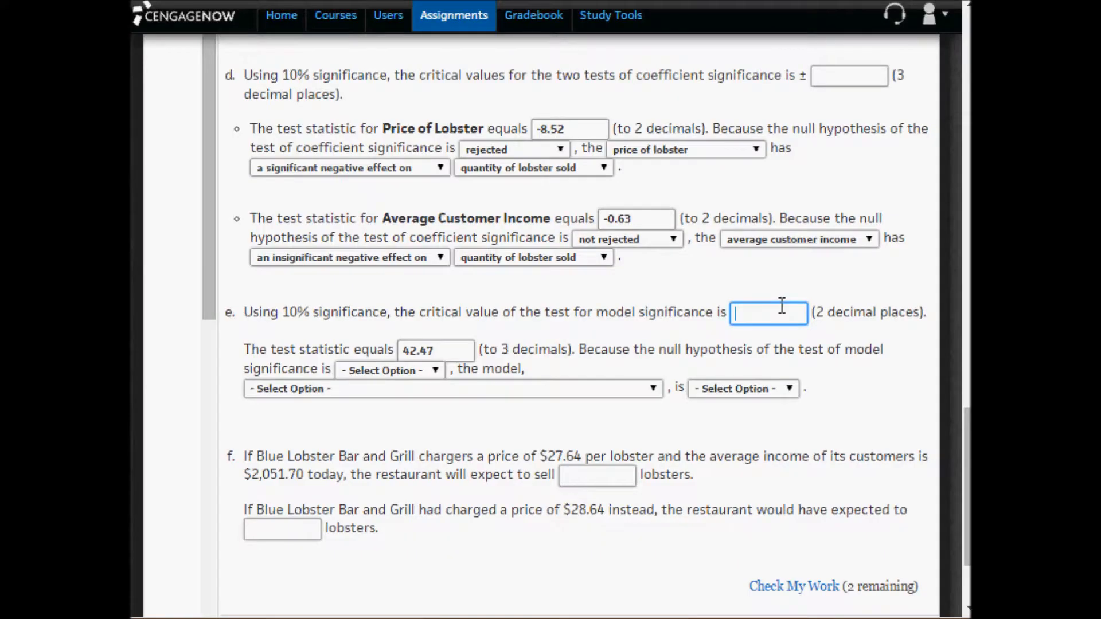
{"action": "key", "text": "ctrl+v"}
{"action": "left_click", "coordinate": [436, 350]}
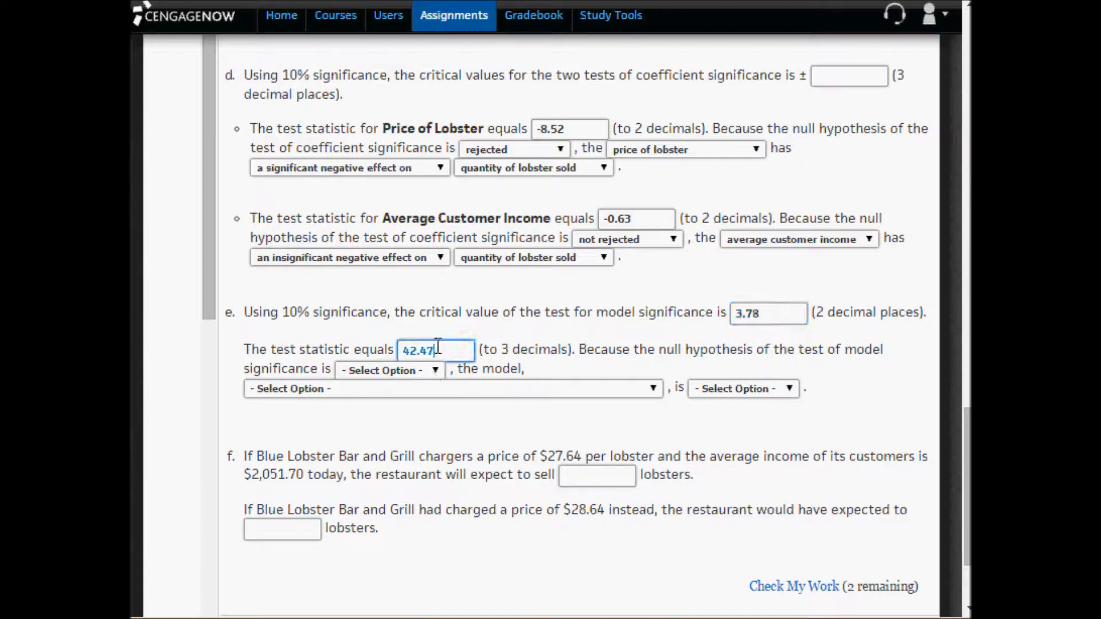
{"action": "key", "text": "alt+Tab"}
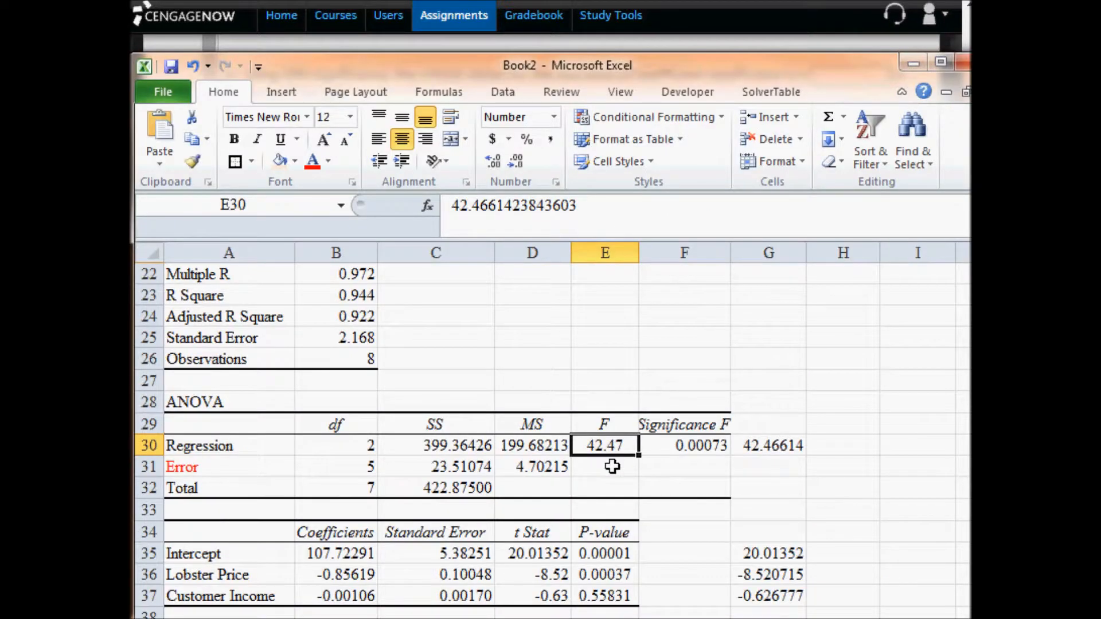
{"action": "key", "text": "alt+Tab"}
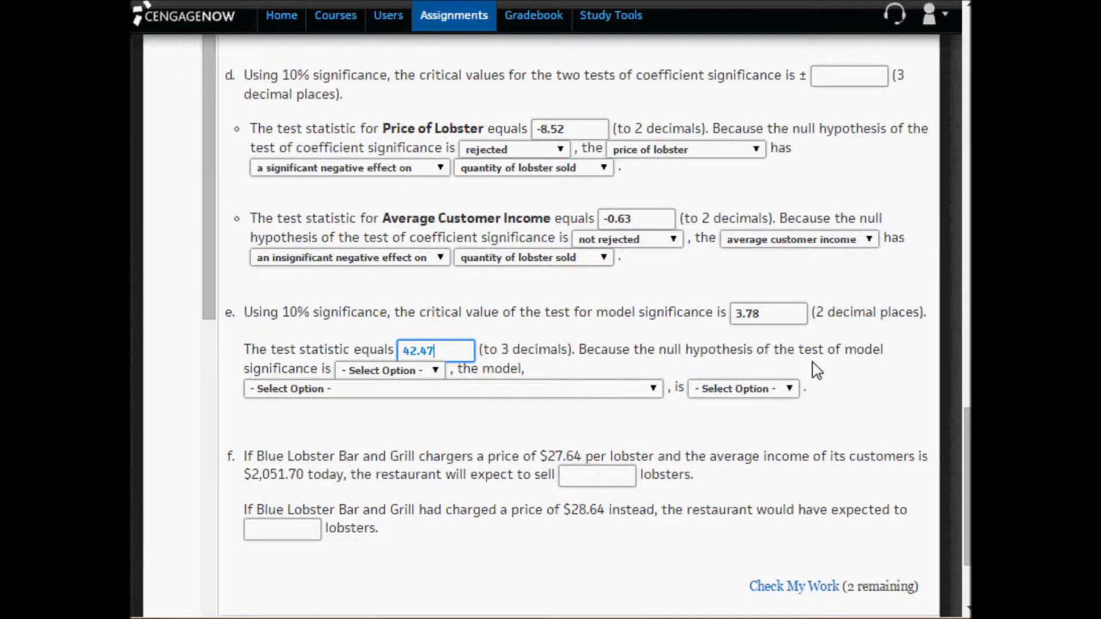
- Set part e's null hypothesis to rejected, concluding quantity of lobster regressed on average customer income and price of lobster is significant
{"action": "left_click", "coordinate": [363, 373]}
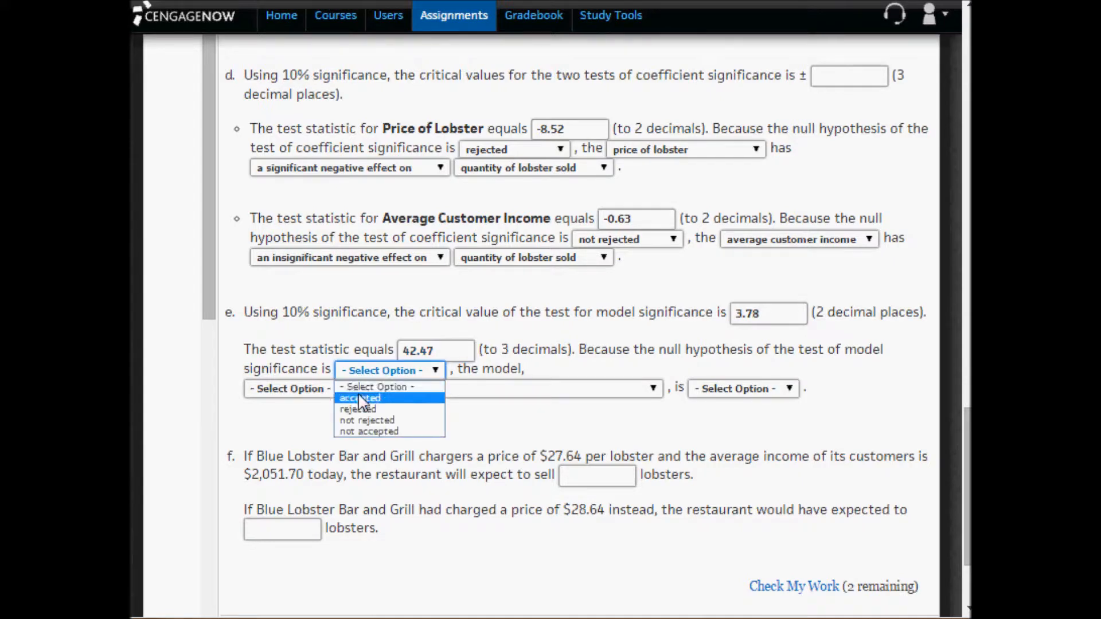
{"action": "left_click", "coordinate": [360, 409]}
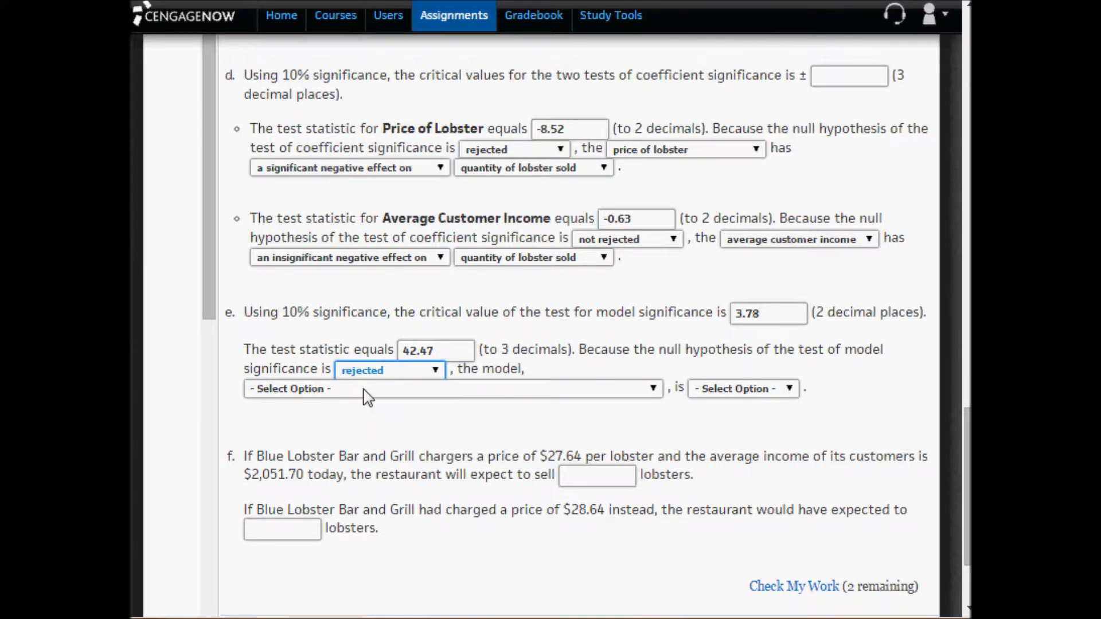
{"action": "left_click", "coordinate": [367, 397]}
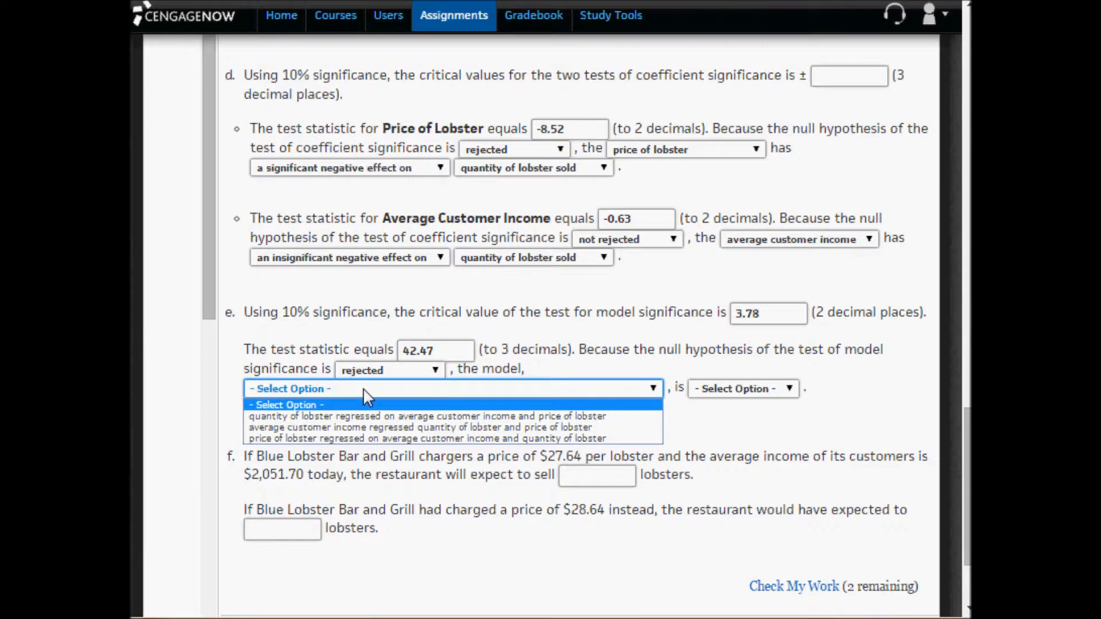
{"action": "left_click", "coordinate": [380, 416]}
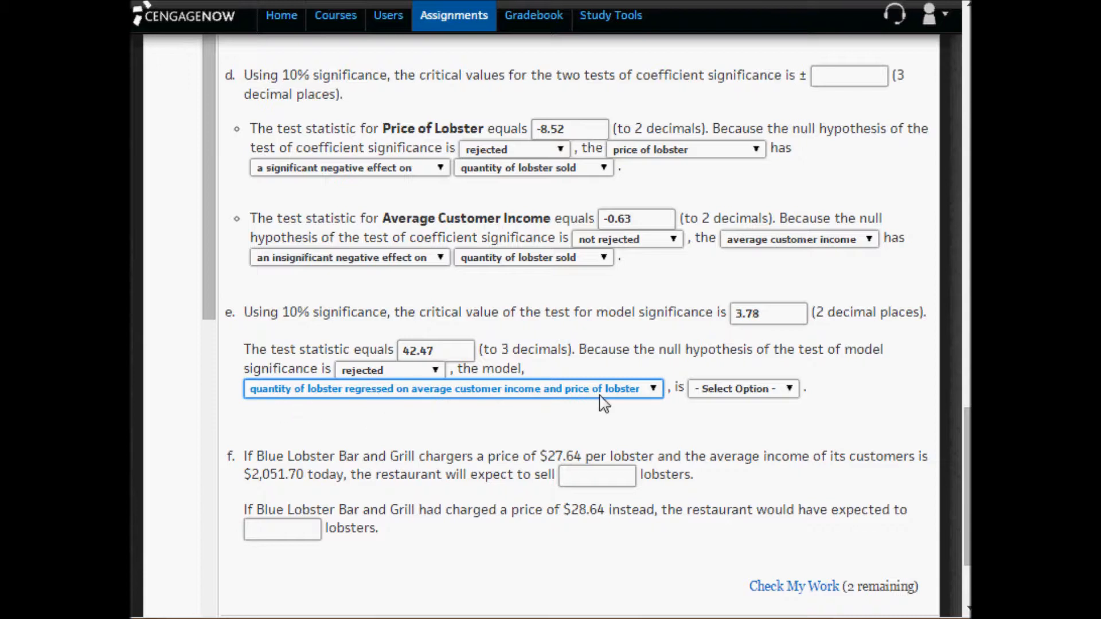
{"action": "left_click", "coordinate": [721, 396]}
{"action": "left_click", "coordinate": [720, 418]}
{"action": "left_click", "coordinate": [719, 427]}
- Copy part f's phrase from "price of $27.64" through "$2,051.70" into cell B39 of the Excel regression sheet
{"action": "scroll", "coordinate": [717, 425], "scroll_direction": "down", "scroll_amount": 3}
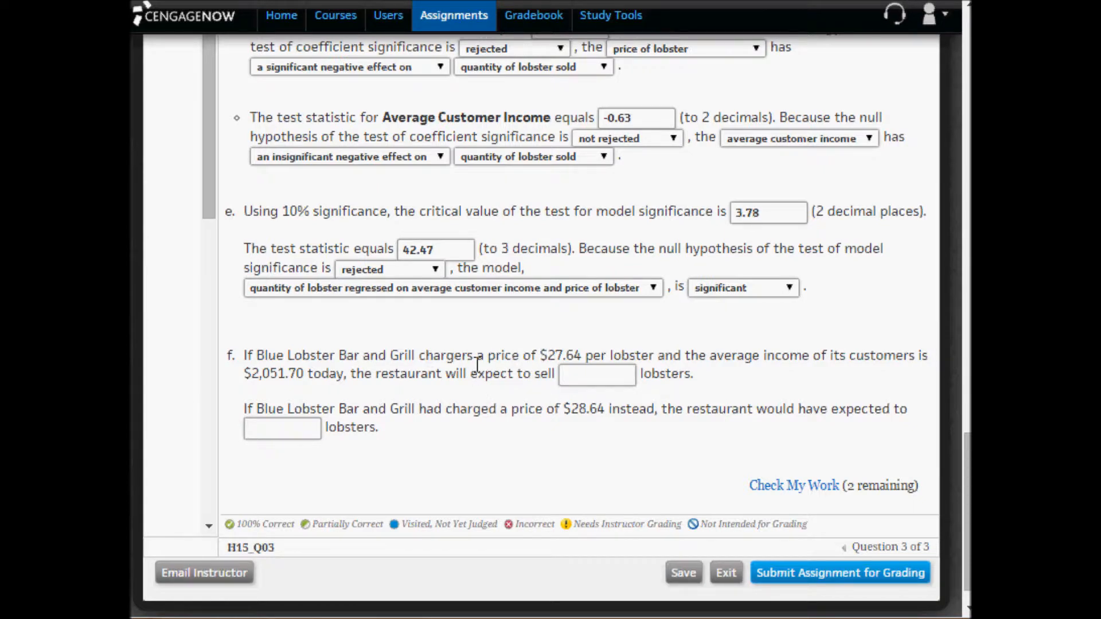
{"action": "left_click_drag", "start_coordinate": [489, 354], "coordinate": [304, 382]}
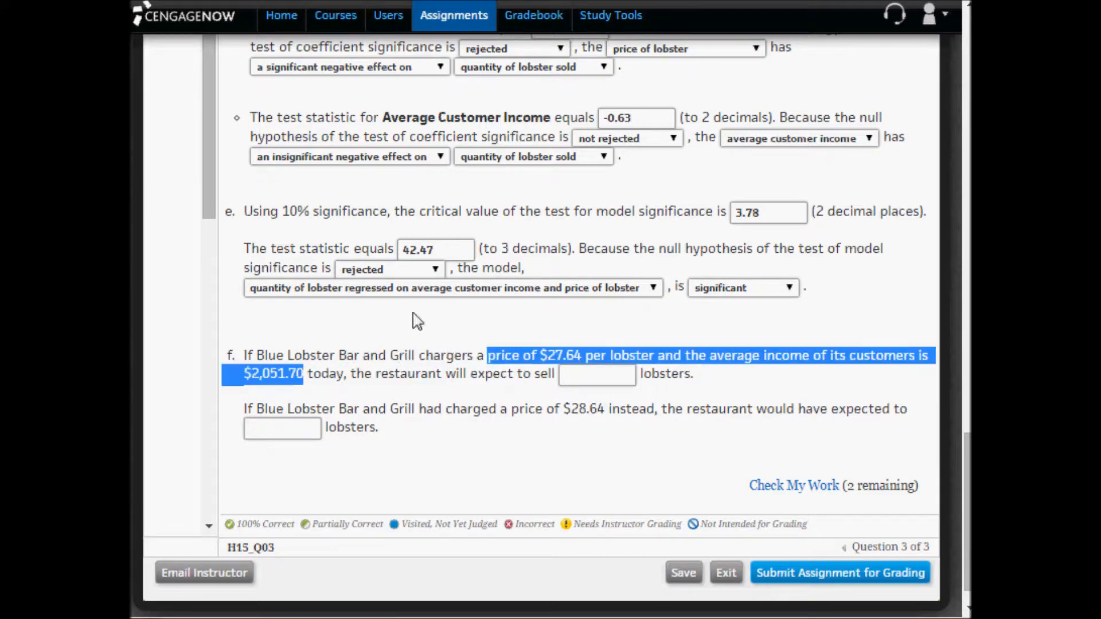
{"action": "left_click", "coordinate": [381, 618]}
{"action": "scroll", "coordinate": [382, 607], "scroll_direction": "down", "scroll_amount": 6}
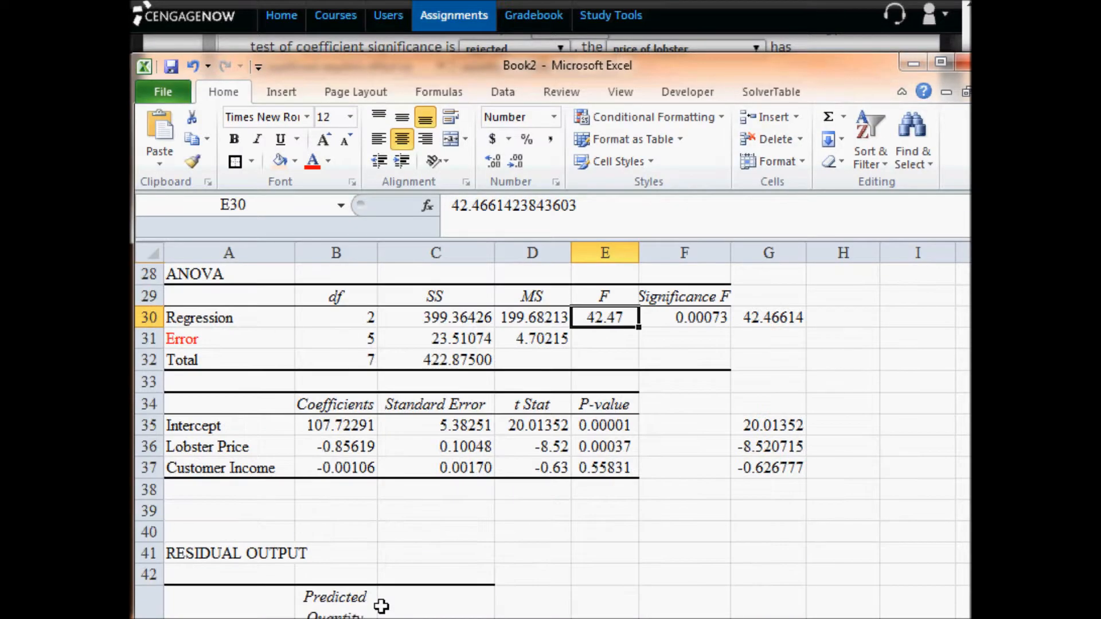
{"action": "scroll", "coordinate": [381, 607], "scroll_direction": "up", "scroll_amount": 2}
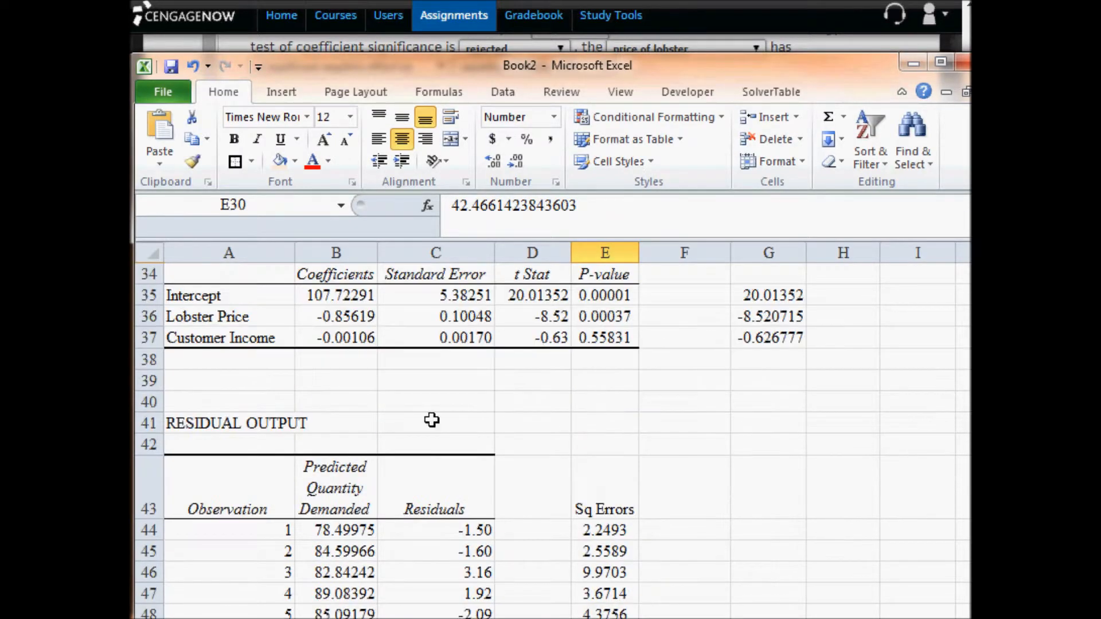
{"action": "double_click", "coordinate": [322, 381]}
{"action": "key", "text": "ctrl+v"}
{"action": "key", "text": "Return"}
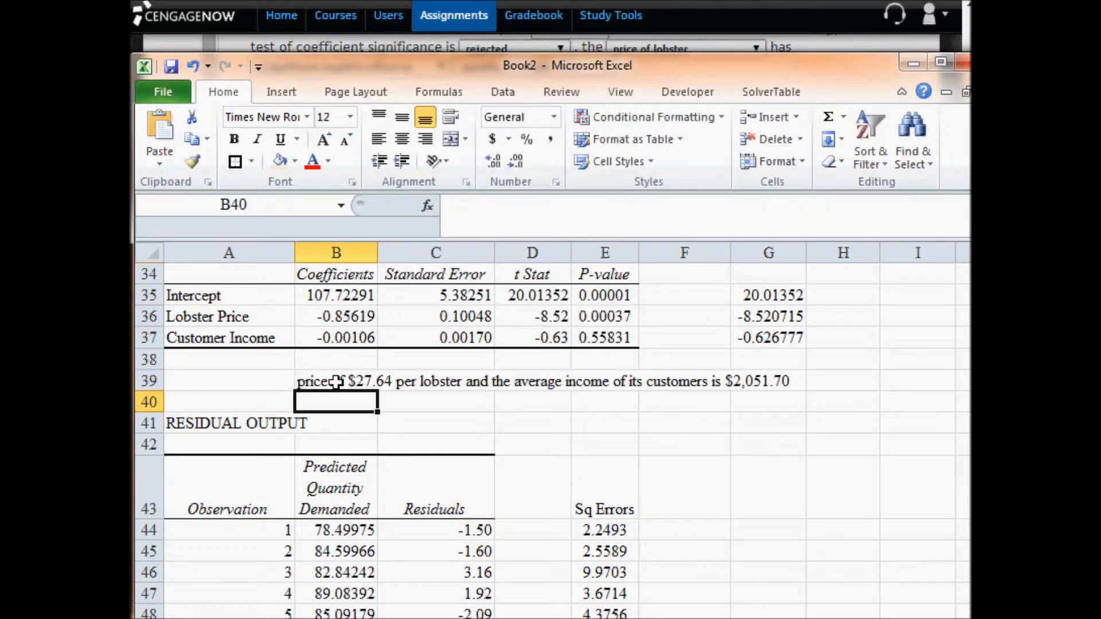
- Delete rows 41 to 54 containing the residual output
{"action": "left_click_drag", "start_coordinate": [149, 423], "coordinate": [164, 596]}
{"action": "right_click", "coordinate": [271, 515]}
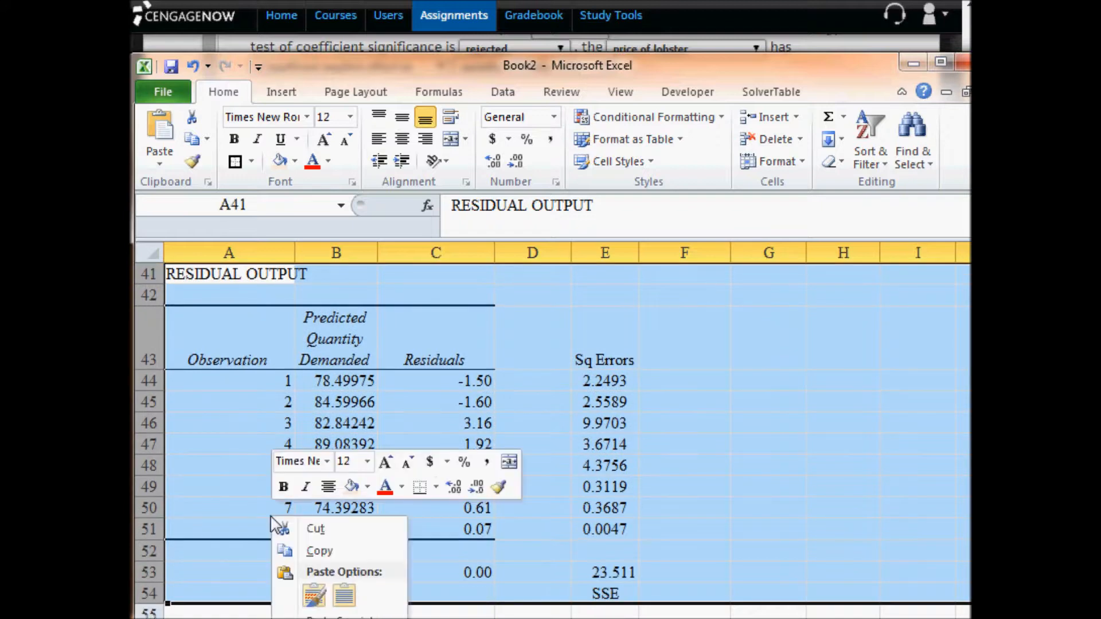
{"action": "left_click", "coordinate": [319, 618]}
{"action": "scroll", "coordinate": [435, 595], "scroll_direction": "up", "scroll_amount": 4}
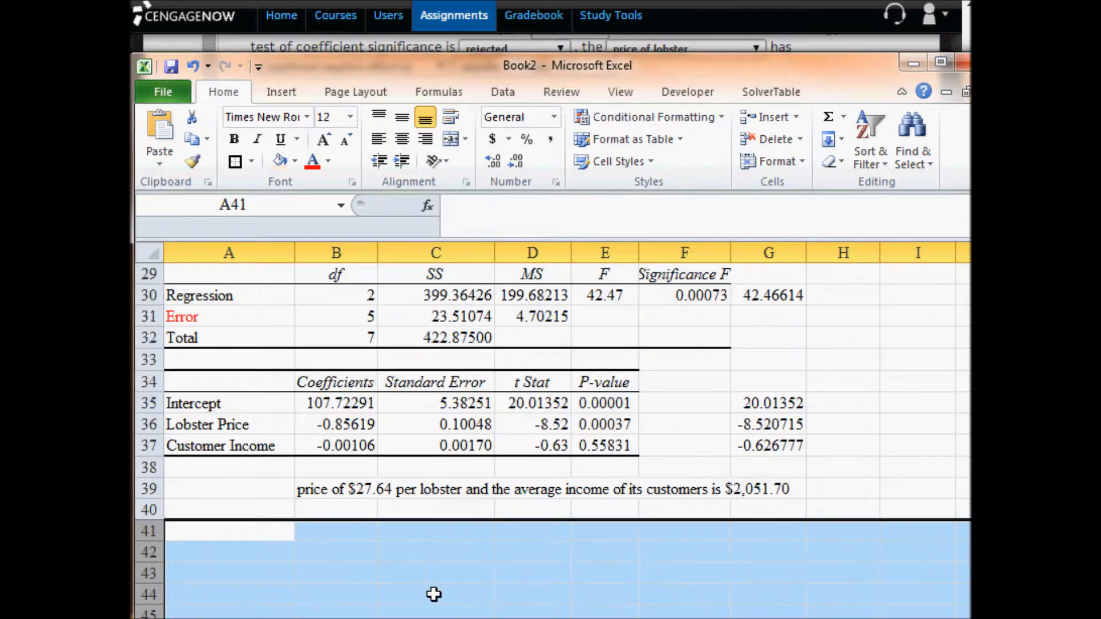
{"action": "left_click", "coordinate": [339, 545]}
{"action": "left_click", "coordinate": [360, 531]}
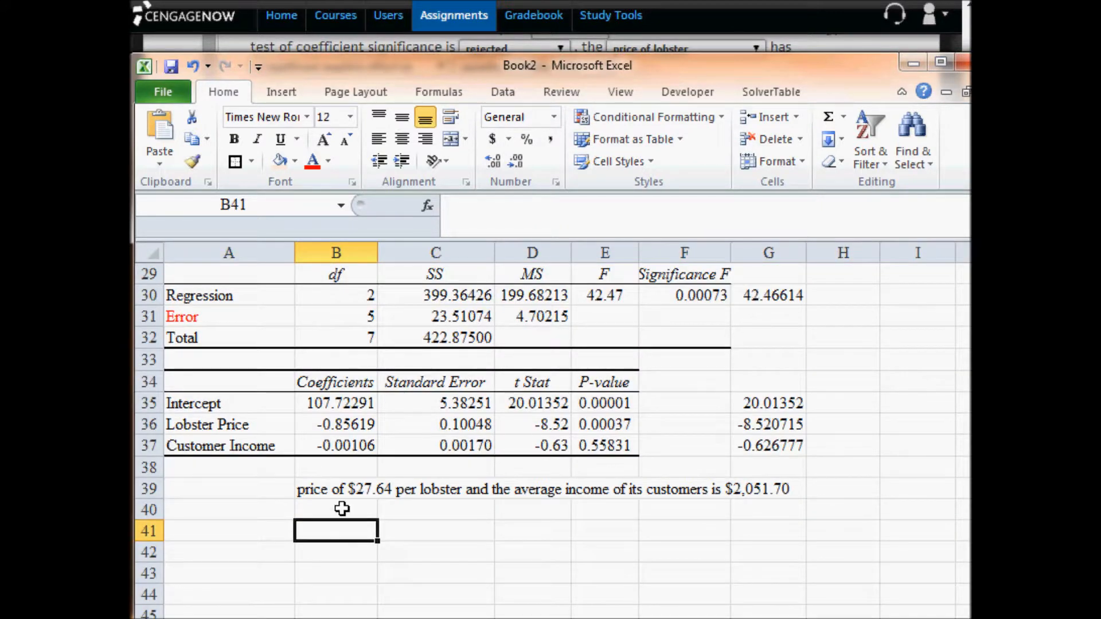
- Cut 27.64 from the text in B39 and remove the leftover dollar sign and "per" before "lobster"
{"action": "left_click", "coordinate": [349, 486]}
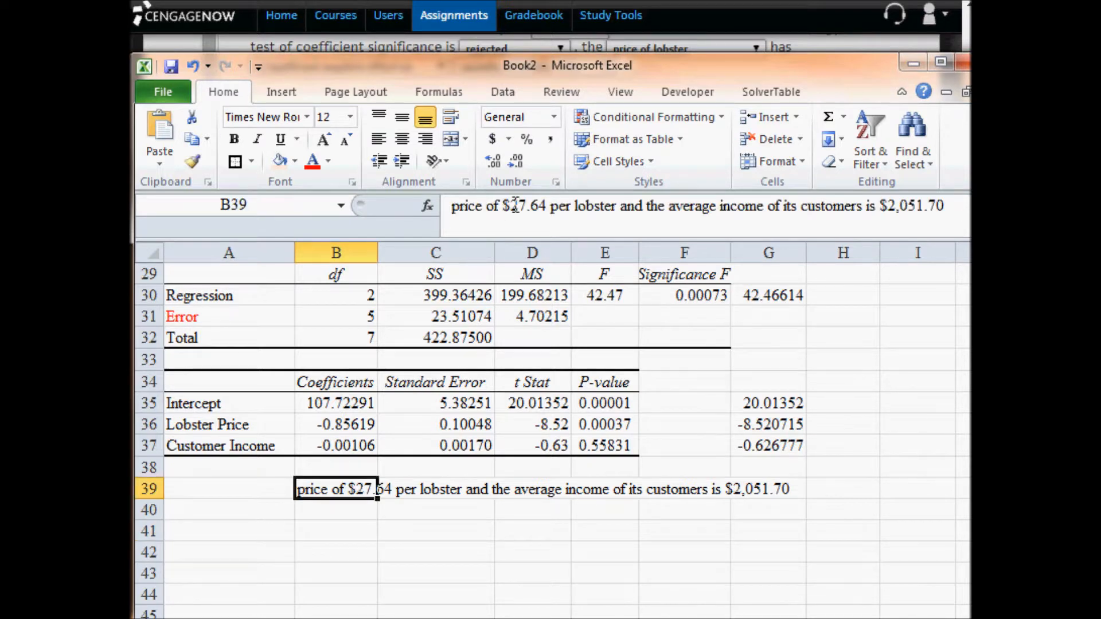
{"action": "left_click_drag", "start_coordinate": [511, 207], "coordinate": [548, 210]}
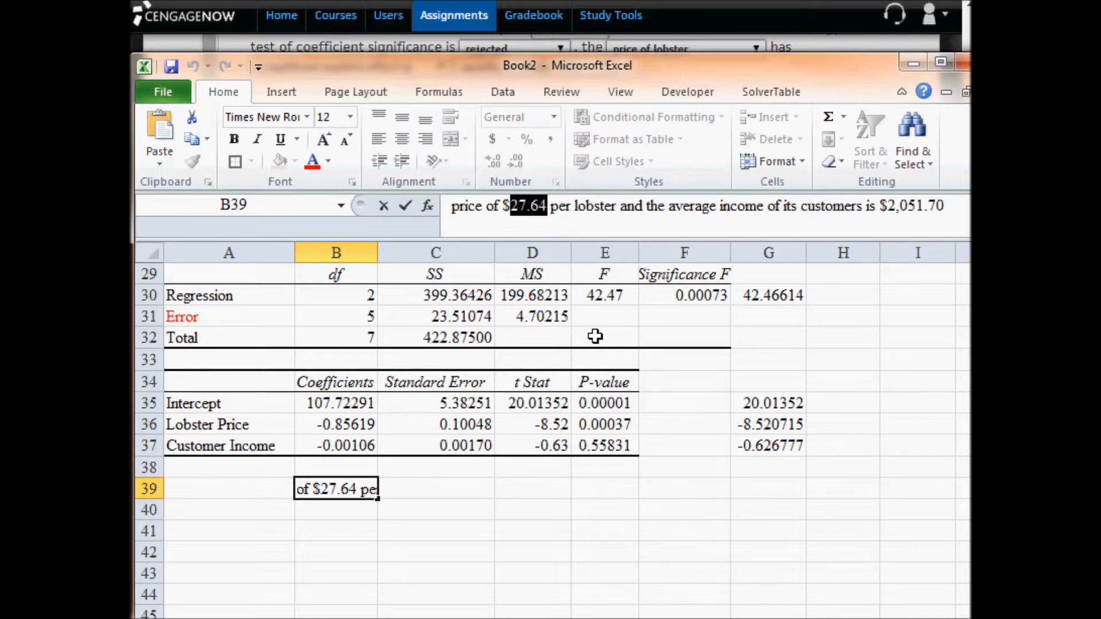
{"action": "key", "text": "Delete"}
{"action": "key", "text": "BackSpace"}
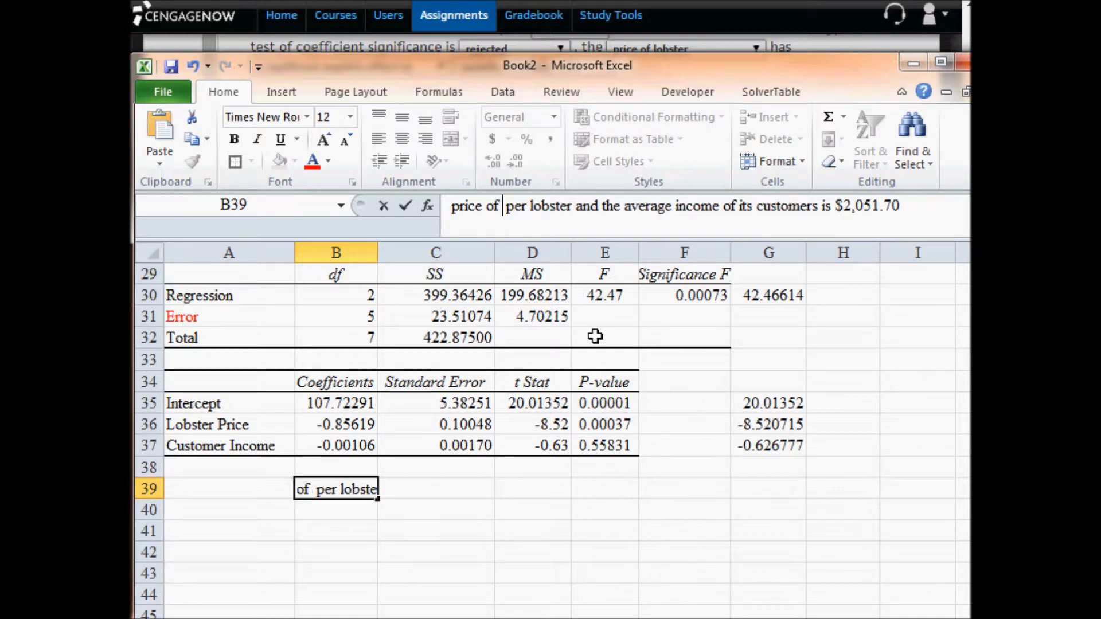
{"action": "key", "text": "Delete"}
{"action": "key", "text": "Delete"}
{"action": "key", "text": "Delete"}
{"action": "key", "text": "Delete"}
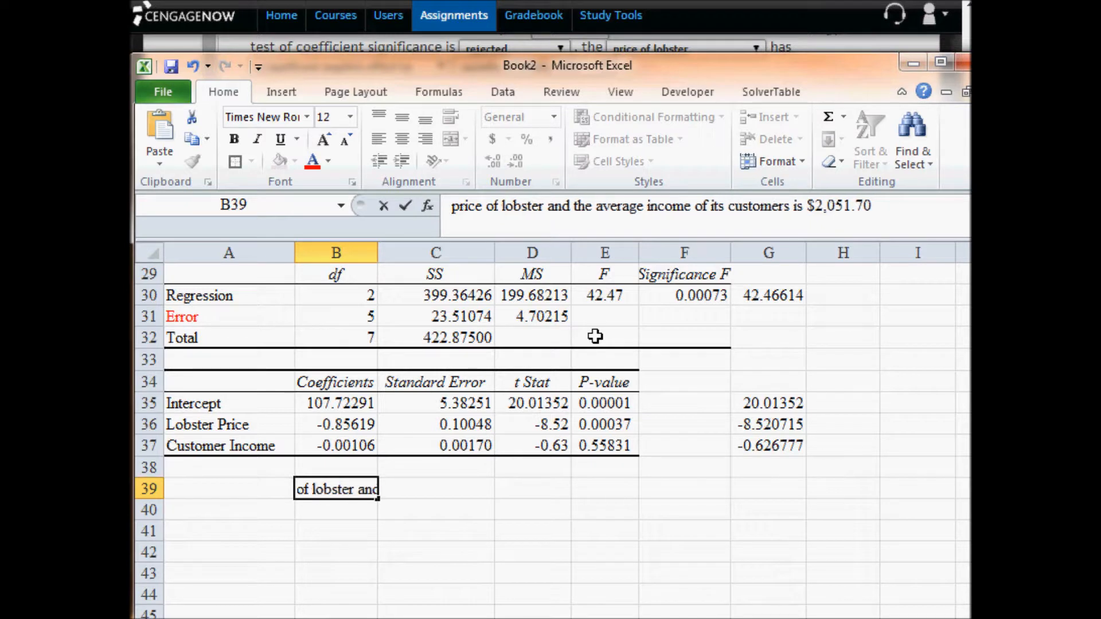
{"action": "key", "text": "Right"}
{"action": "key", "text": "Right"}
{"action": "key", "text": "Right"}
{"action": "key", "text": "Right"}
{"action": "key", "text": "Right"}
{"action": "key", "text": "Return"}
- Paste the lobster price 27.64 into C39
{"action": "key", "text": "Up"}
{"action": "key", "text": "Right"}
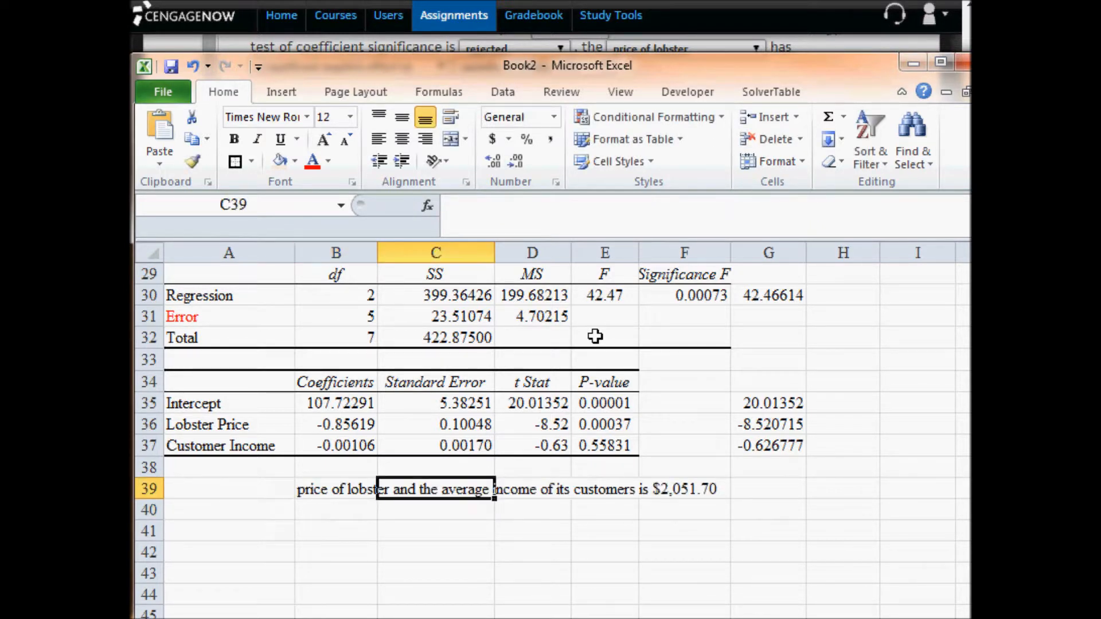
{"action": "key", "text": "ctrl+v"}
{"action": "key", "text": "Down"}
- Move the phrase "average income of its customers" from B39 into B40 and trim its leading space
{"action": "key", "text": "Up"}
{"action": "key", "text": "Left"}
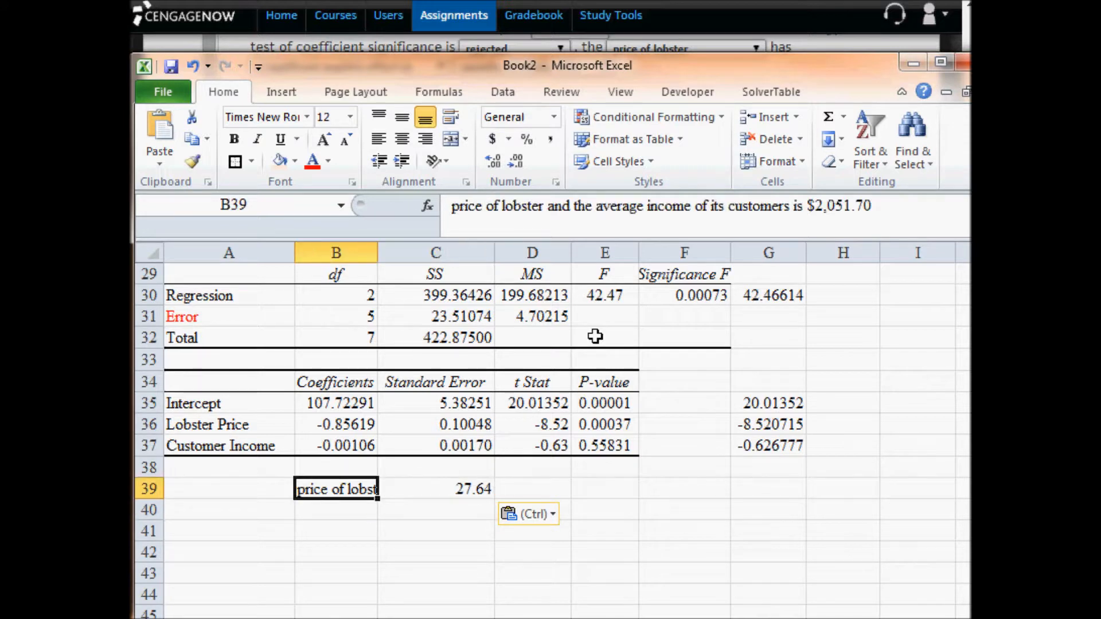
{"action": "left_click_drag", "start_coordinate": [593, 207], "coordinate": [792, 206]}
{"action": "key", "text": "ctrl+c"}
{"action": "key", "text": "Delete"}
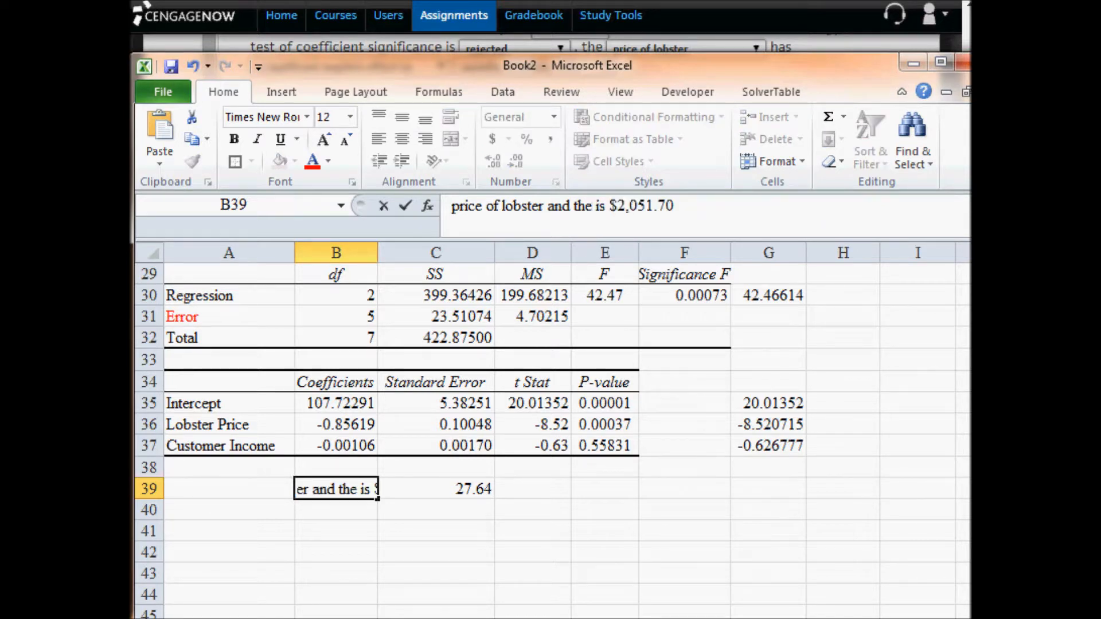
{"action": "key", "text": "Delete"}
{"action": "key", "text": "Delete"}
{"action": "key", "text": "Return"}
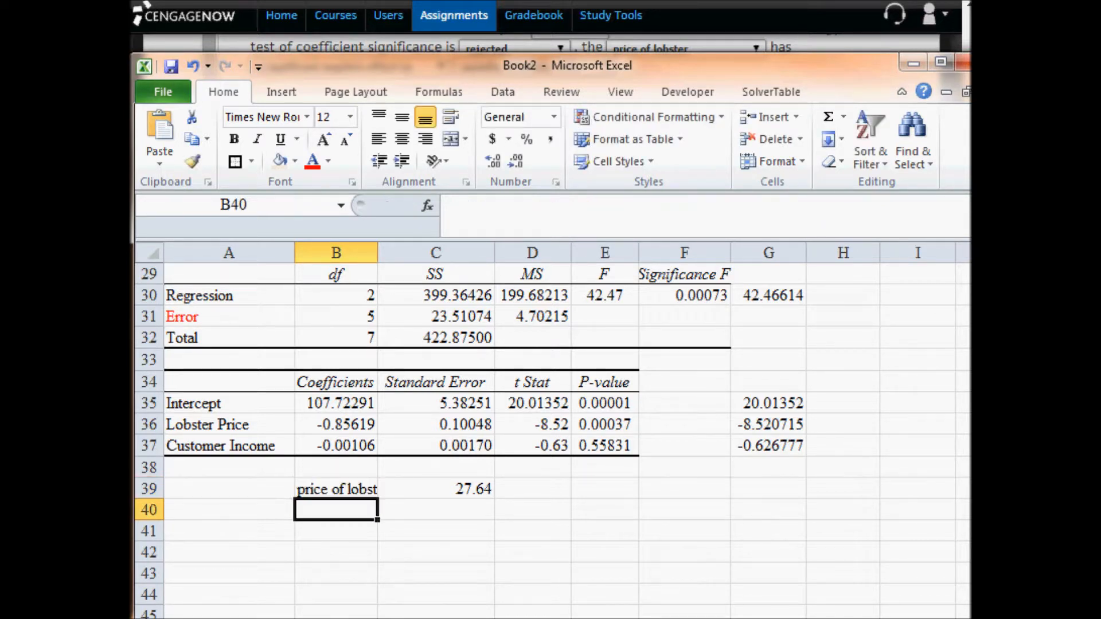
{"action": "key", "text": "ctrl+v"}
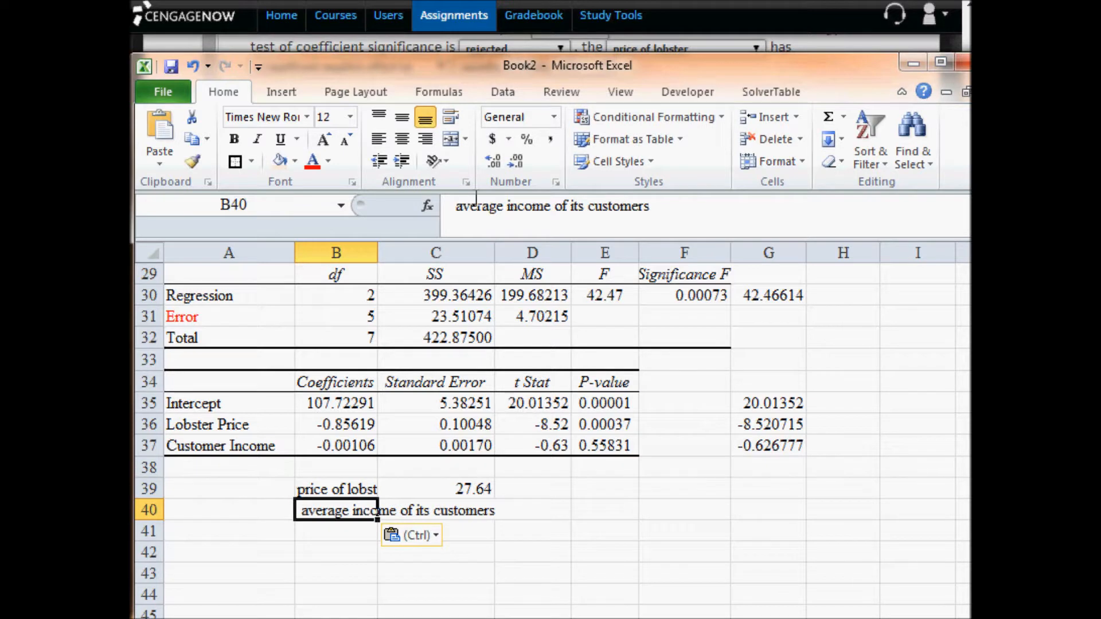
{"action": "left_click", "coordinate": [459, 209]}
{"action": "key", "text": "Return"}
- Move the income value 2,051.70 from the text in B39 into C40
{"action": "key", "text": "Up"}
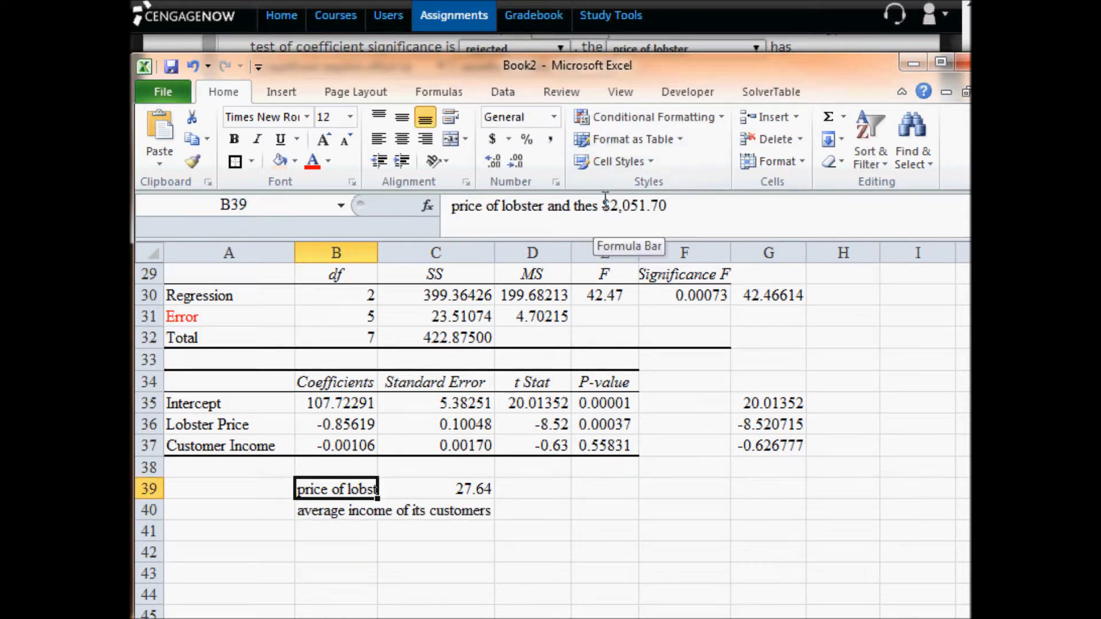
{"action": "left_click_drag", "start_coordinate": [610, 206], "coordinate": [678, 210]}
{"action": "key", "text": "ctrl+c"}
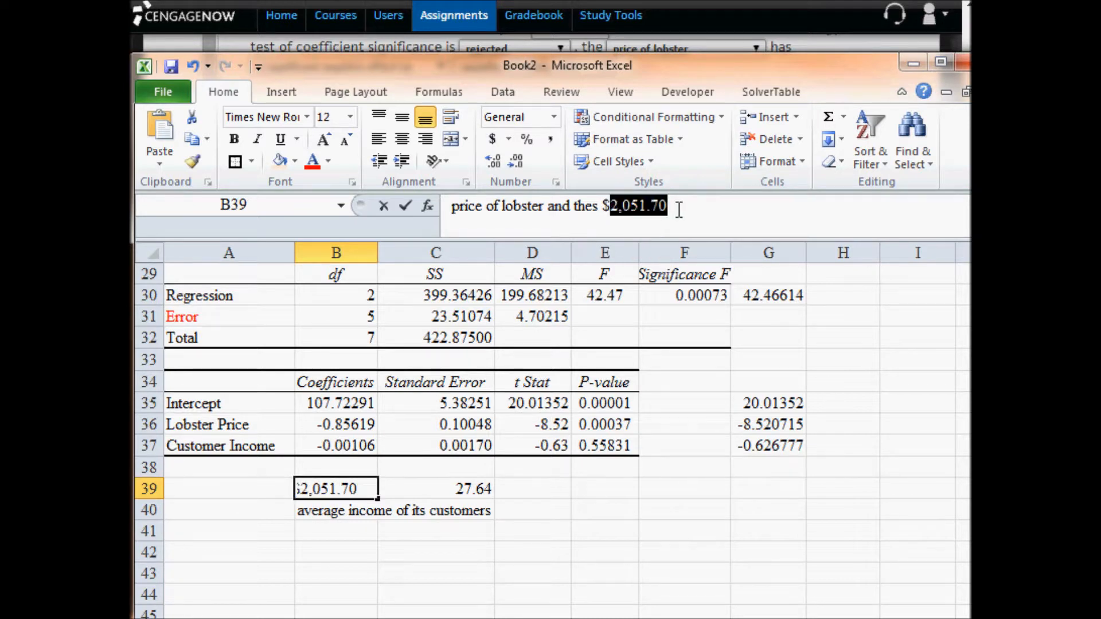
{"action": "key", "text": "BackSpace"}
{"action": "key", "text": "Return"}
{"action": "key", "text": "Right"}
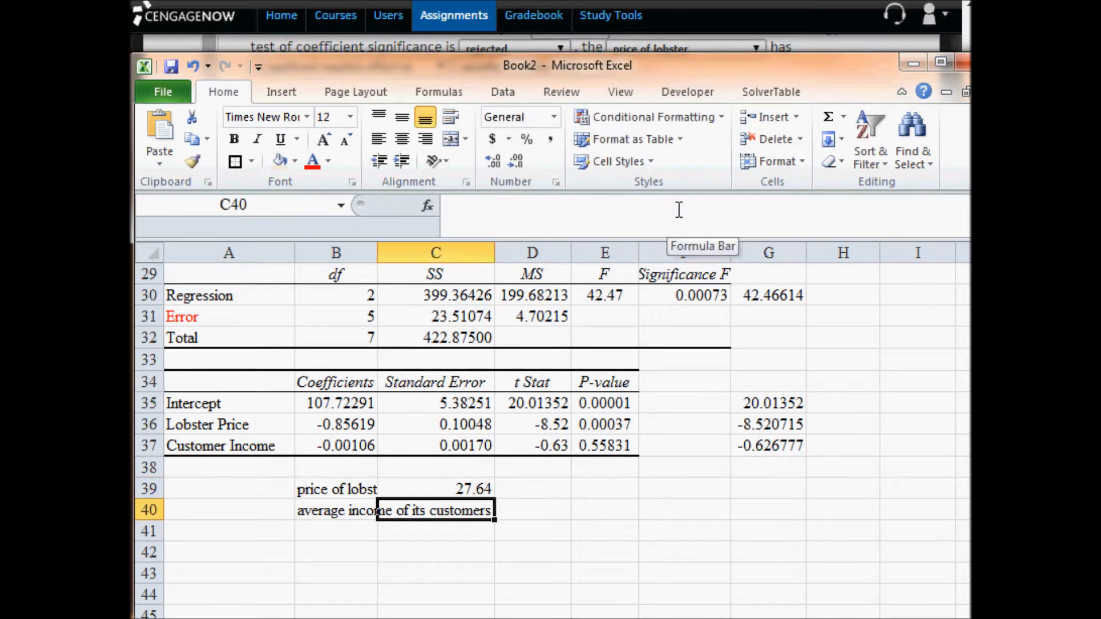
{"action": "key", "text": "ctrl+v"}
- Move the price and income labels from B39:B40 to A39:A40
{"action": "key", "text": "Left"}
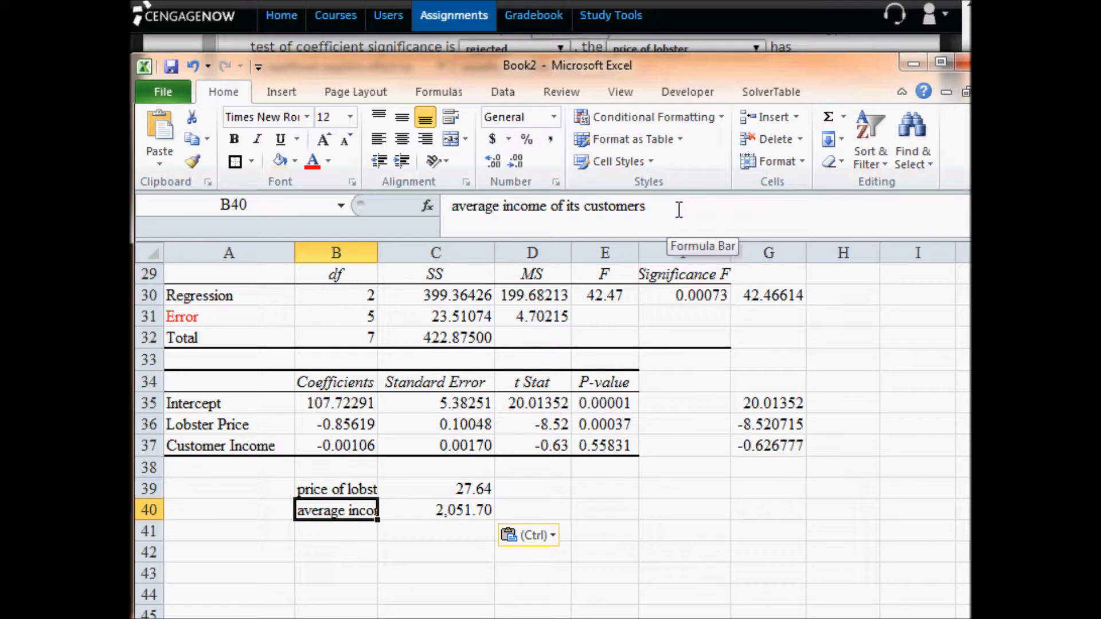
{"action": "key", "text": "shift+Up"}
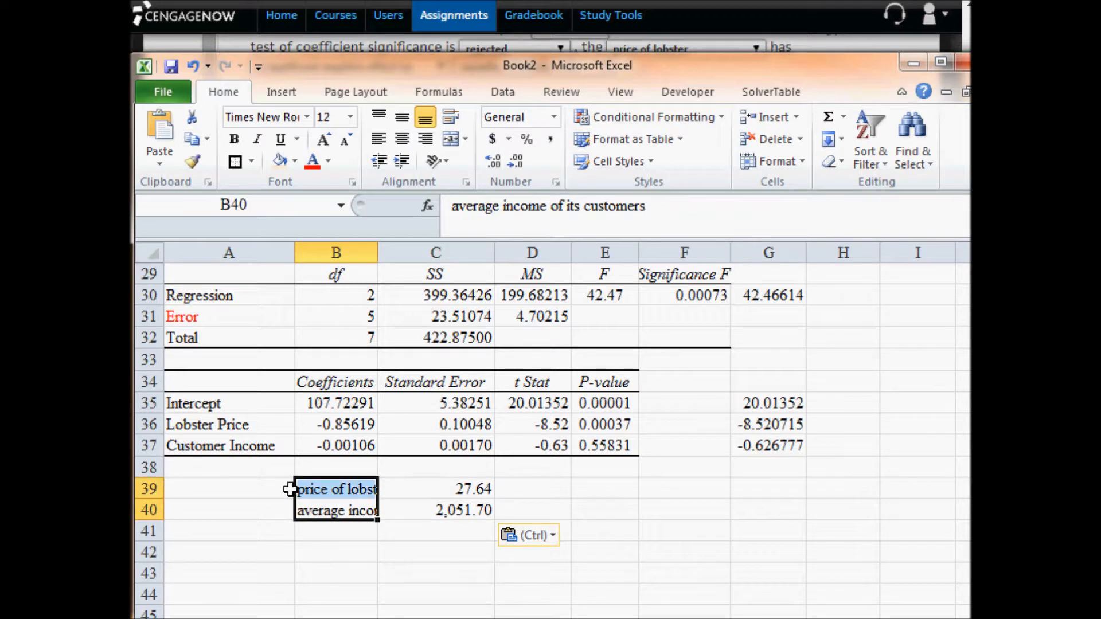
{"action": "left_click_drag", "start_coordinate": [297, 494], "coordinate": [239, 491]}
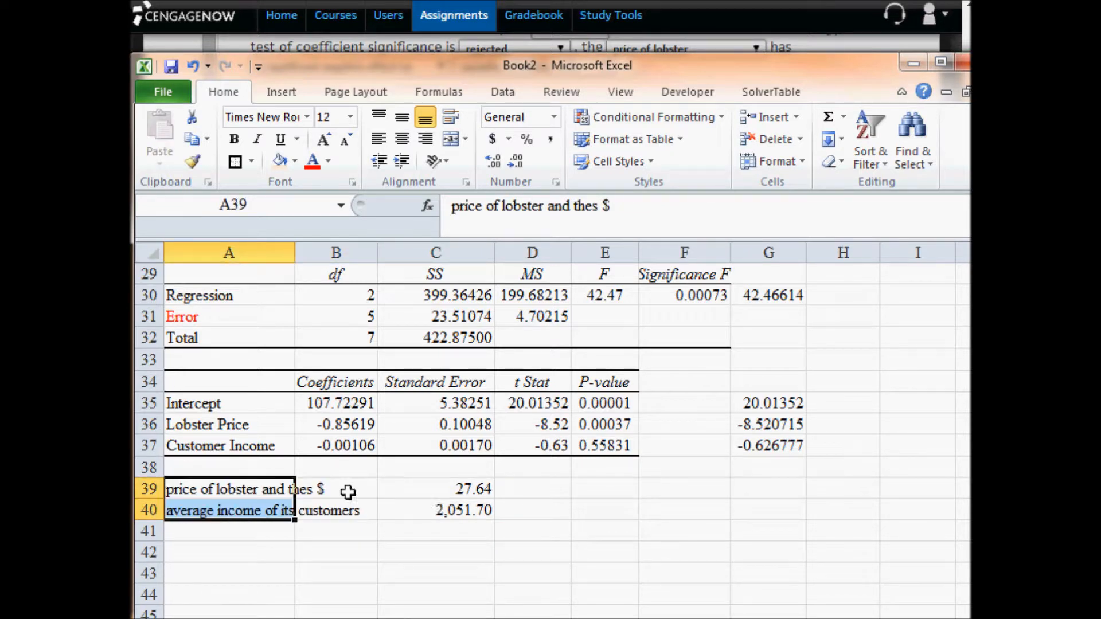
- Trim the label in A39 to "price of lobster"
{"action": "left_click", "coordinate": [222, 490]}
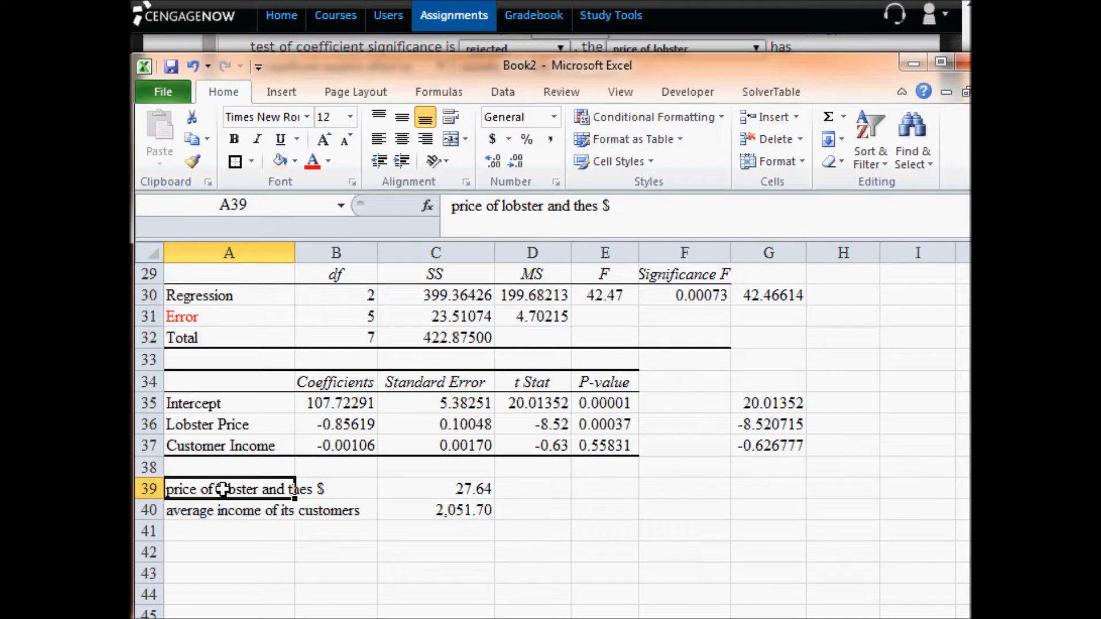
{"action": "double_click", "coordinate": [263, 491]}
{"action": "key", "text": "BackSpace"}
{"action": "key", "text": "Delete"}
{"action": "key", "text": "Delete"}
{"action": "key", "text": "Delete"}
{"action": "key", "text": "Delete"}
{"action": "key", "text": "Delete"}
{"action": "key", "text": "Delete"}
{"action": "key", "text": "Delete"}
{"action": "key", "text": "Delete"}
{"action": "key", "text": "Delete"}
{"action": "key", "text": "Delete"}
{"action": "key", "text": "Return"}
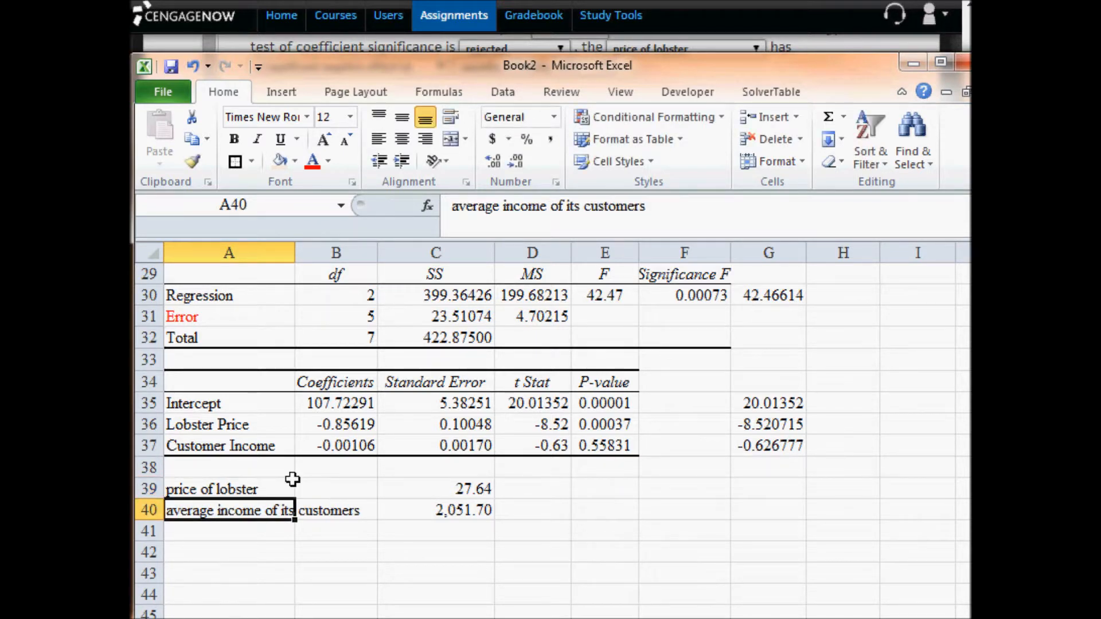
- Shorten the label in A40 to "average income"
{"action": "double_click", "coordinate": [263, 513]}
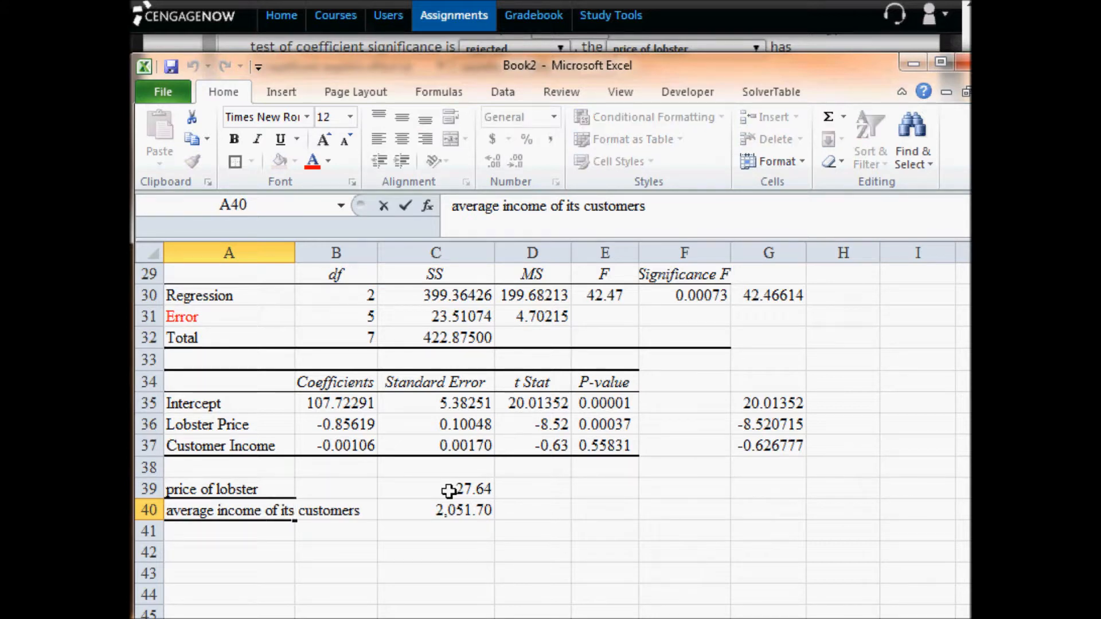
{"action": "key", "text": "Delete"}
{"action": "key", "text": "Delete"}
{"action": "key", "text": "Delete"}
{"action": "key", "text": "Delete"}
{"action": "key", "text": "Delete"}
{"action": "key", "text": "Delete"}
{"action": "key", "text": "Delete"}
{"action": "key", "text": "Delete"}
{"action": "key", "text": "Delete"}
{"action": "key", "text": "Delete"}
{"action": "key", "text": "Delete"}
{"action": "key", "text": "Delete"}
{"action": "key", "text": "Delete"}
{"action": "key", "text": "Delete"}
{"action": "key", "text": "Delete"}
{"action": "key", "text": "Delete"}
{"action": "key", "text": "Delete"}
{"action": "key", "text": "Return"}
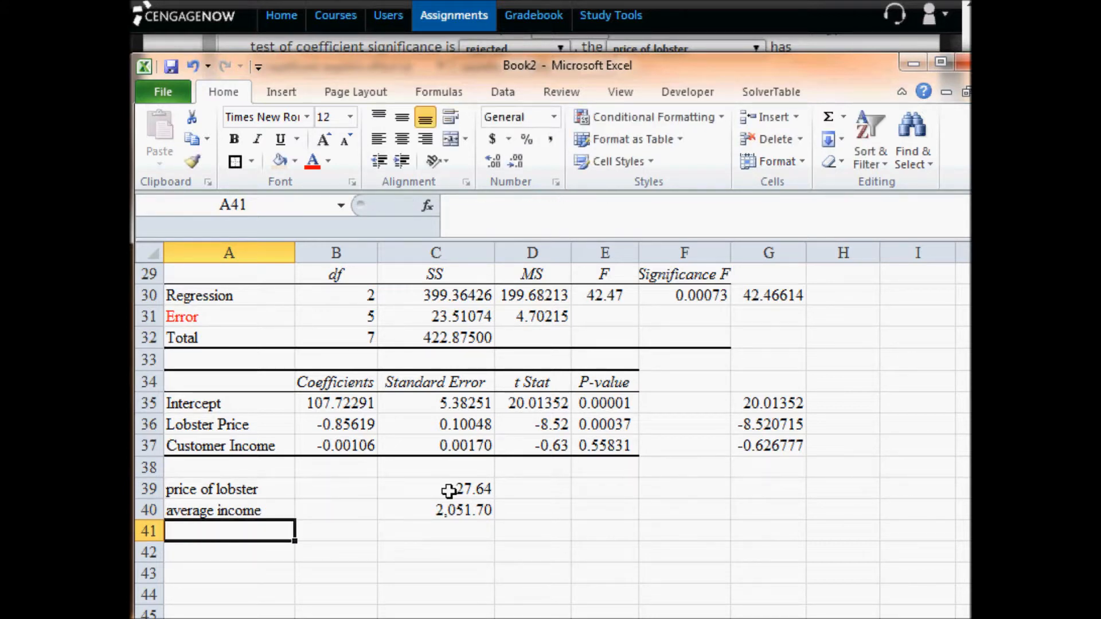
- Move the price and income values from C39:C40 to B39:B40, next to their labels
{"action": "left_click_drag", "start_coordinate": [449, 491], "coordinate": [450, 510]}
{"action": "left_click", "coordinate": [453, 480]}
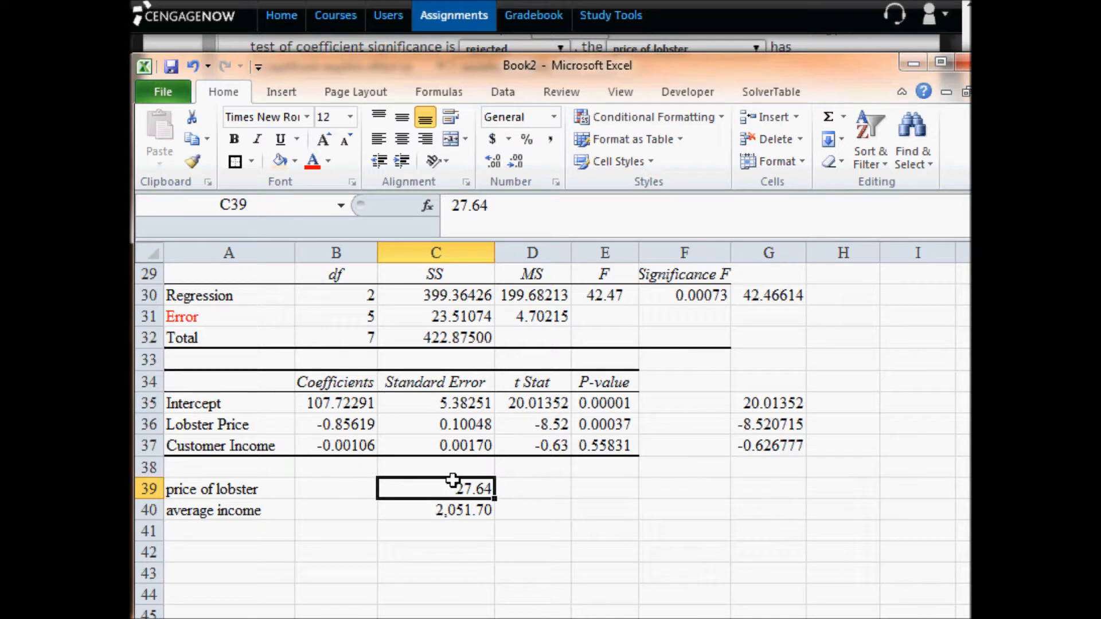
{"action": "mouse_move", "coordinate": [455, 491]}
{"action": "left_mouse_down"}
{"action": "mouse_move", "coordinate": [456, 508]}
{"action": "mouse_move", "coordinate": [453, 484]}
{"action": "mouse_move", "coordinate": [370, 482]}
{"action": "left_mouse_up"}
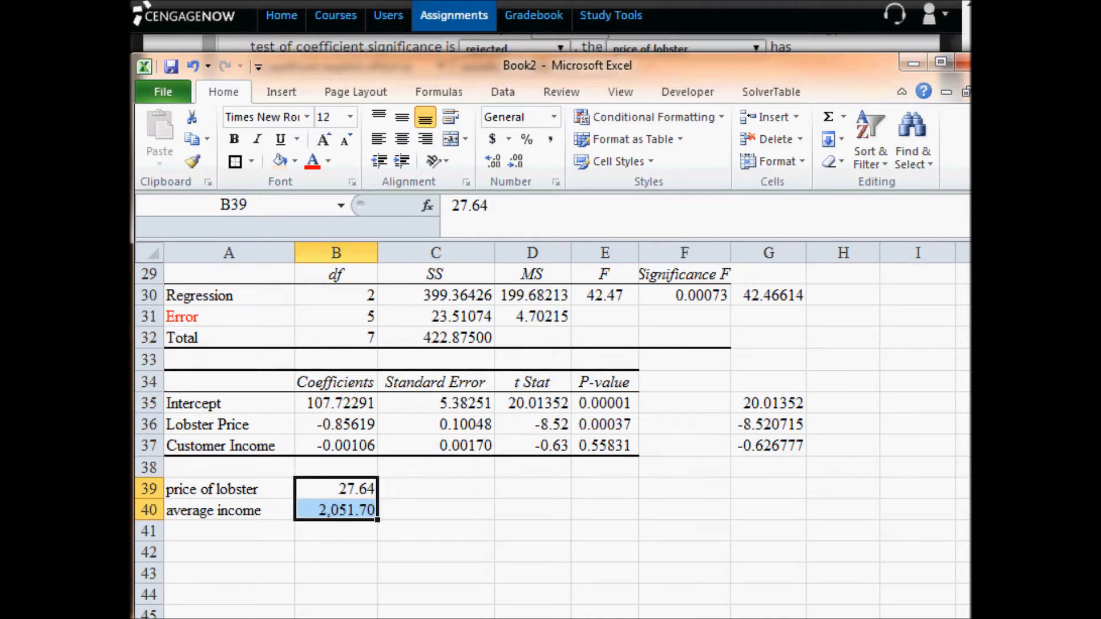
{"action": "key", "text": "alt+Tab"}
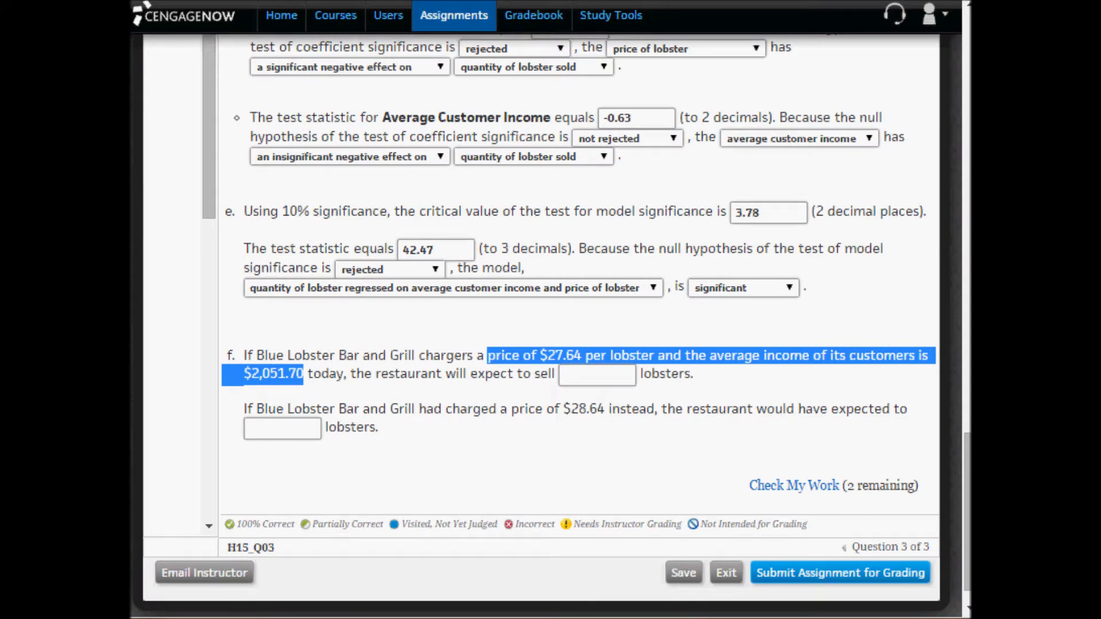
{"action": "key", "text": "alt+Tab"}
{"action": "left_click", "coordinate": [365, 557]}
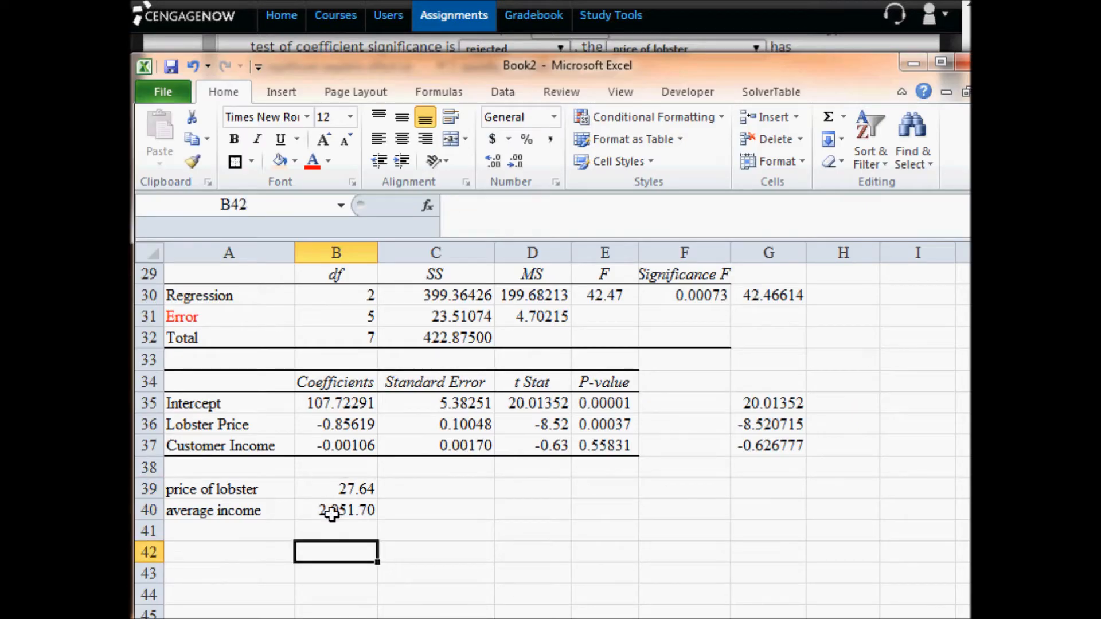
{"action": "left_click", "coordinate": [346, 488]}
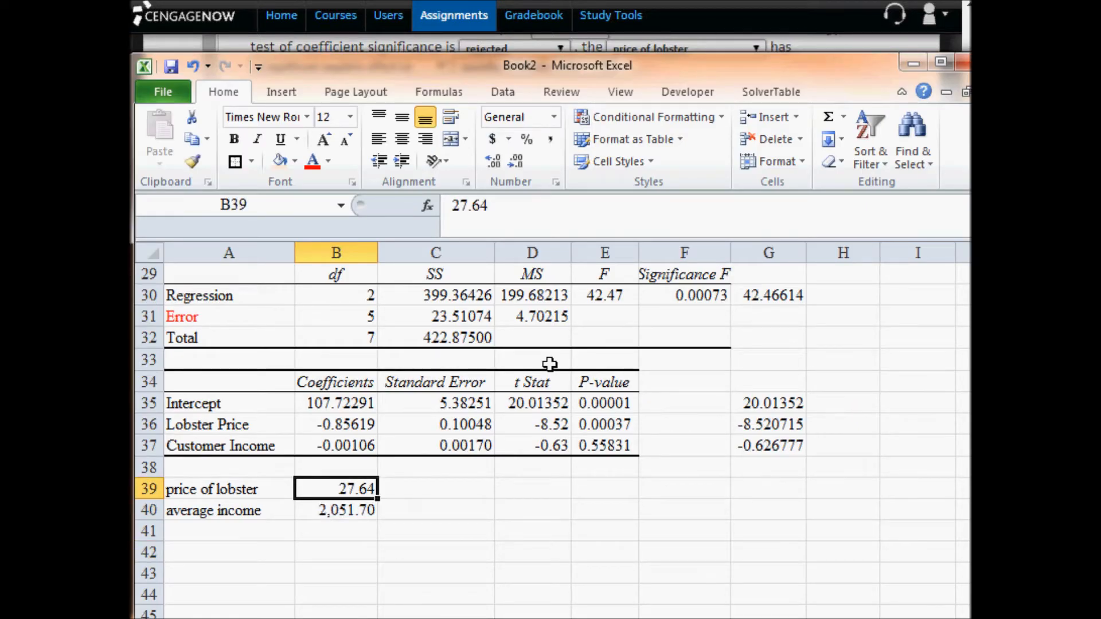
{"action": "key", "text": "Down"}
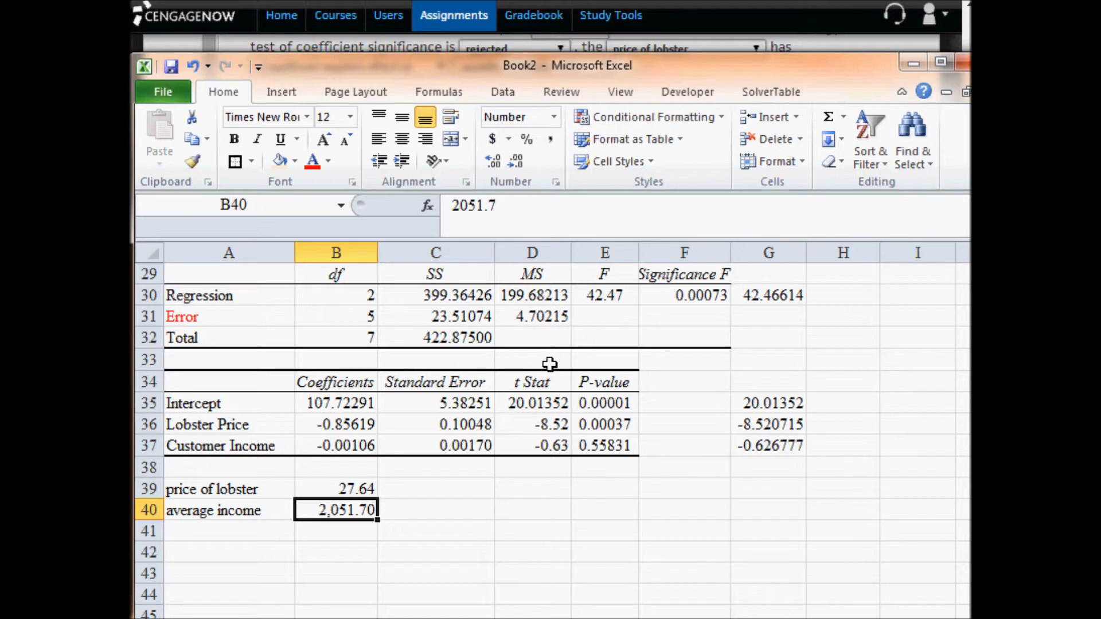
{"action": "key", "text": "Up"}
{"action": "key", "text": "Up"}
- Label cell A41 "expected Q of lobster", below the average income row
{"action": "key", "text": "Down"}
{"action": "key", "text": "Down"}
{"action": "key", "text": "Down"}
{"action": "key", "text": "Left"}
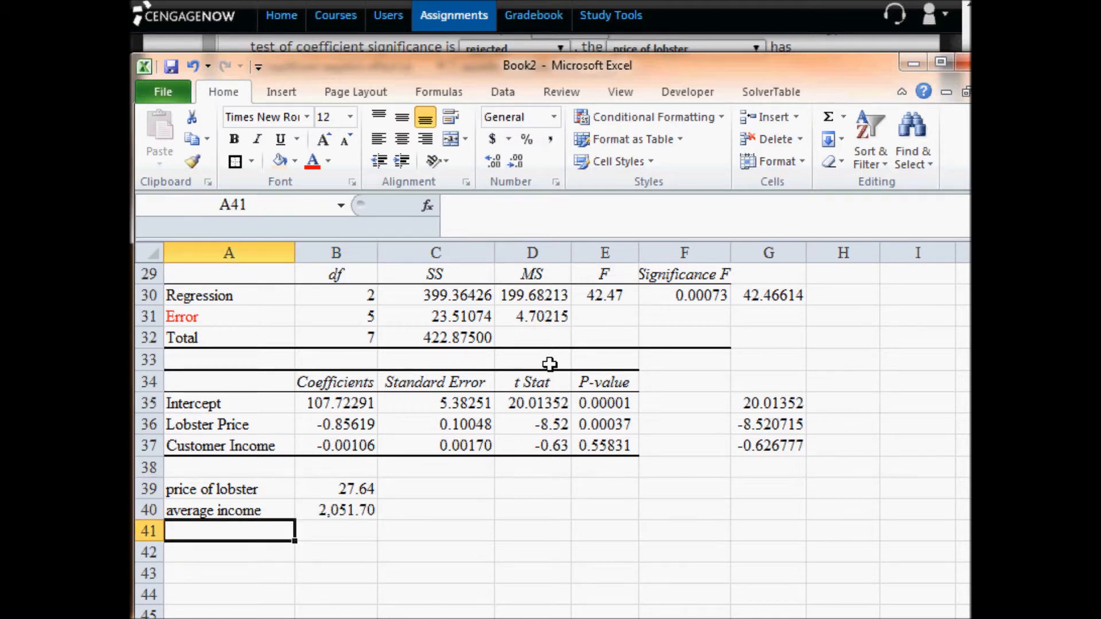
{"action": "type", "text": "exp"}
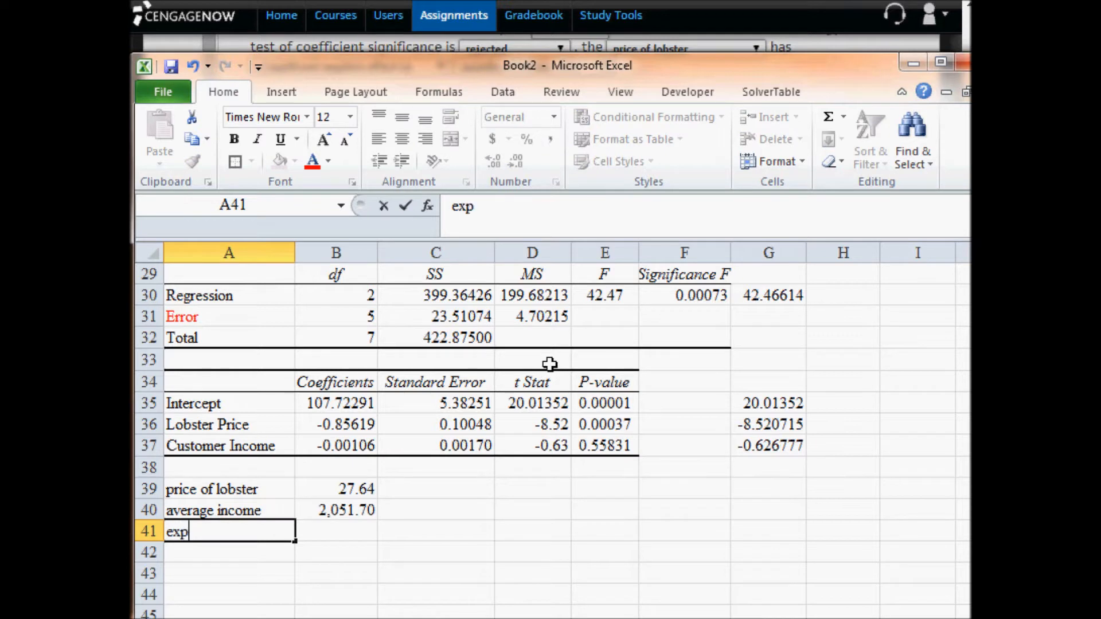
{"action": "type", "text": "ected Q of lobster"}
{"action": "key", "text": "Return"}
- Start a formula in B41 that adds the intercept to the lobster price times its coefficient, =B35+B39*B36
{"action": "key", "text": "Up"}
{"action": "key", "text": "Right"}
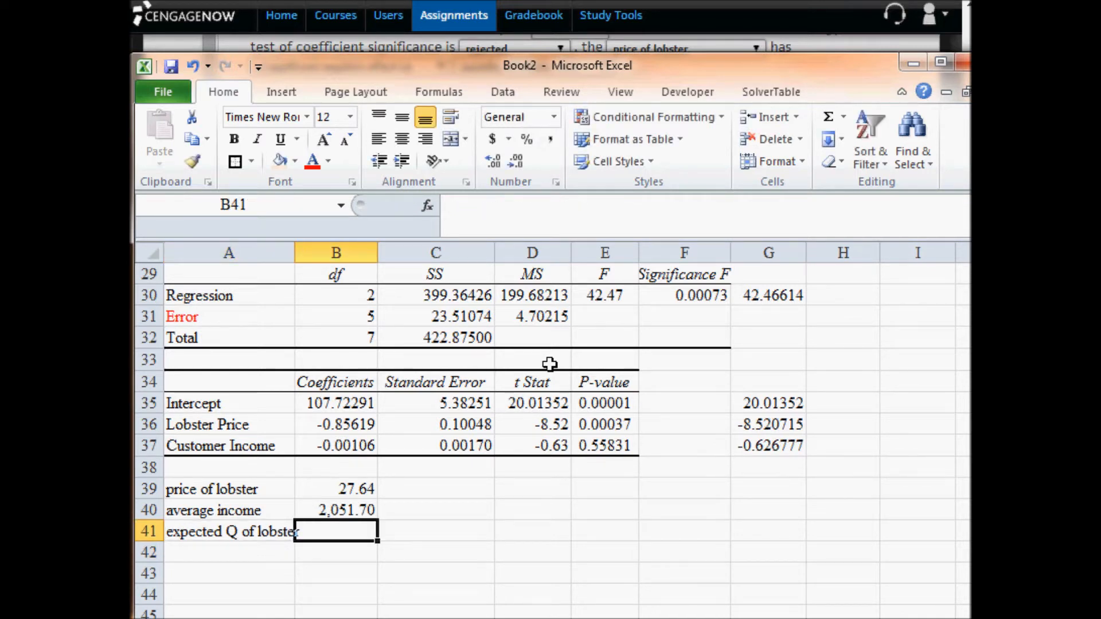
{"action": "type", "text": "="}
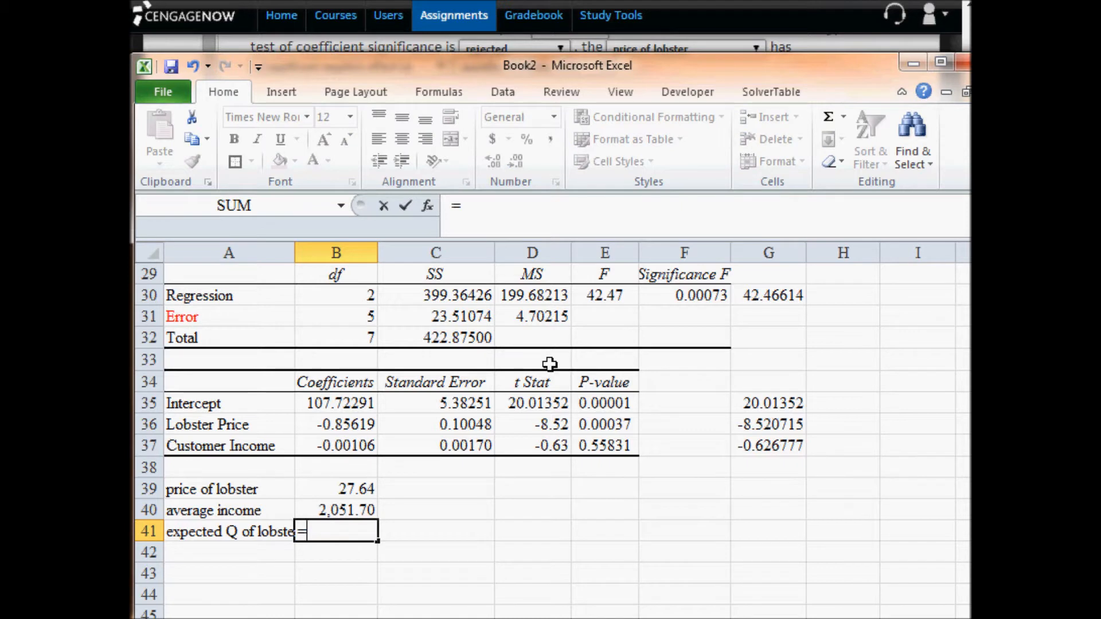
{"action": "key", "text": "Up"}
{"action": "key", "text": "Up"}
{"action": "key", "text": "Up"}
{"action": "key", "text": "Up"}
{"action": "key", "text": "Up"}
{"action": "key", "text": "Up"}
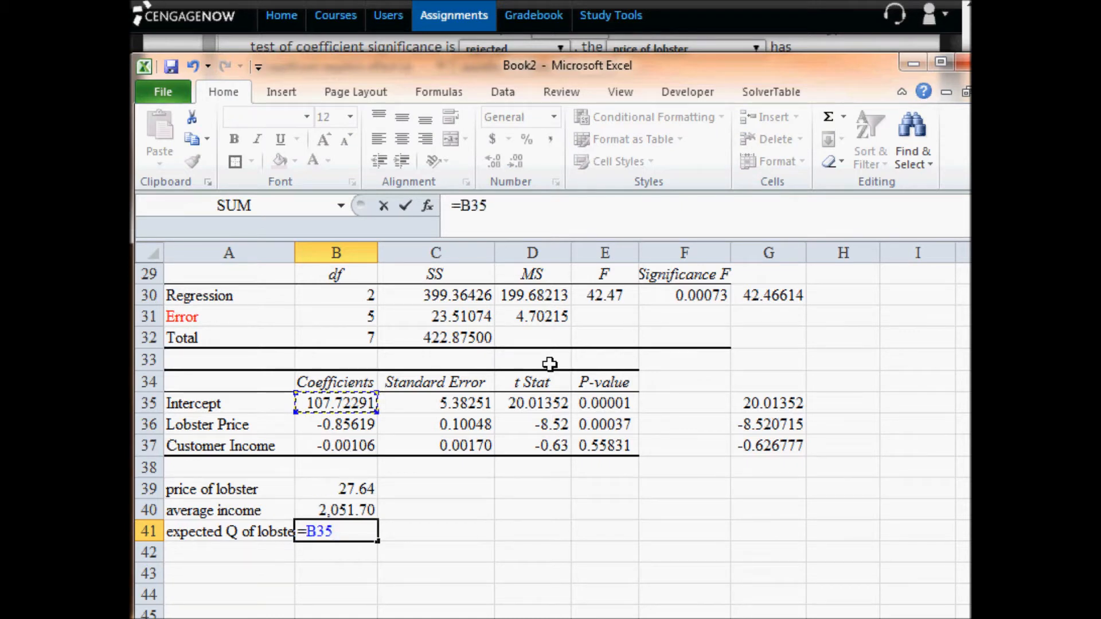
{"action": "type", "text": "+"}
{"action": "key", "text": "Up"}
{"action": "key", "text": "Up"}
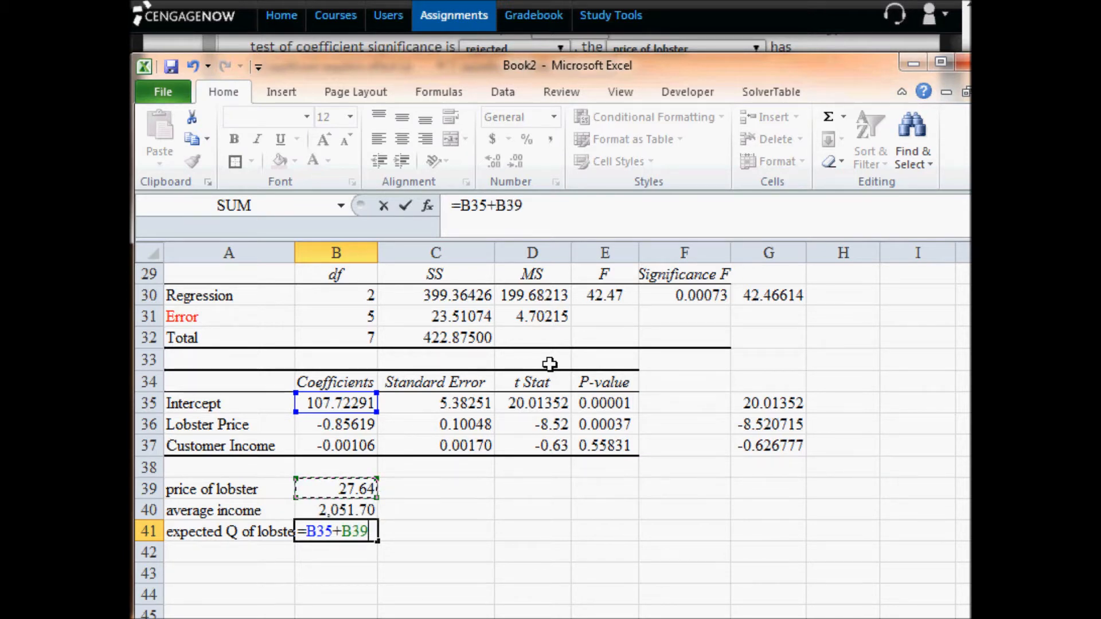
{"action": "type", "text": "*"}
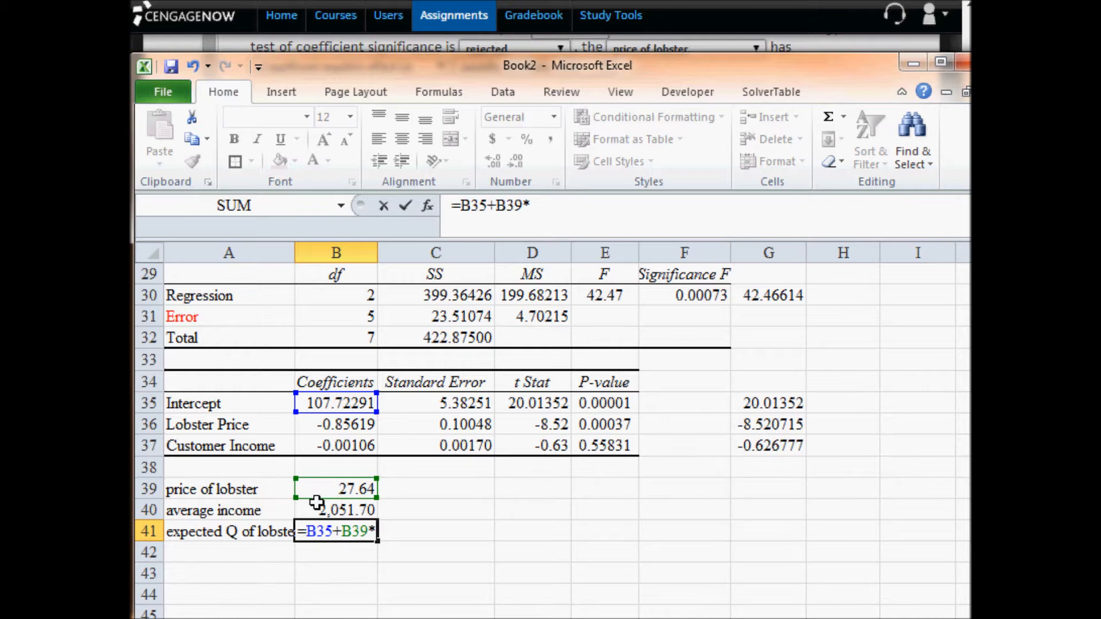
{"action": "key", "text": "Up"}
{"action": "key", "text": "Up"}
{"action": "key", "text": "Up"}
{"action": "key", "text": "Up"}
{"action": "key", "text": "Up"}
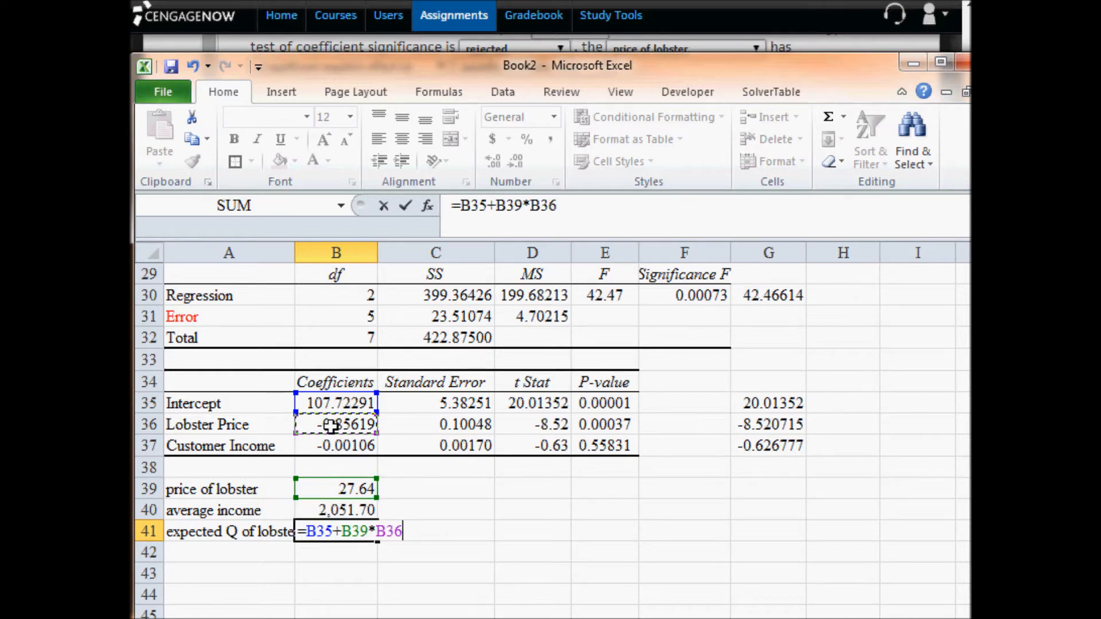
- Complete the B41 formula by adding average income times the customer income coefficient, +B40*B37
{"action": "type", "text": "+"}
{"action": "left_click", "coordinate": [344, 511]}
{"action": "type", "text": "*"}
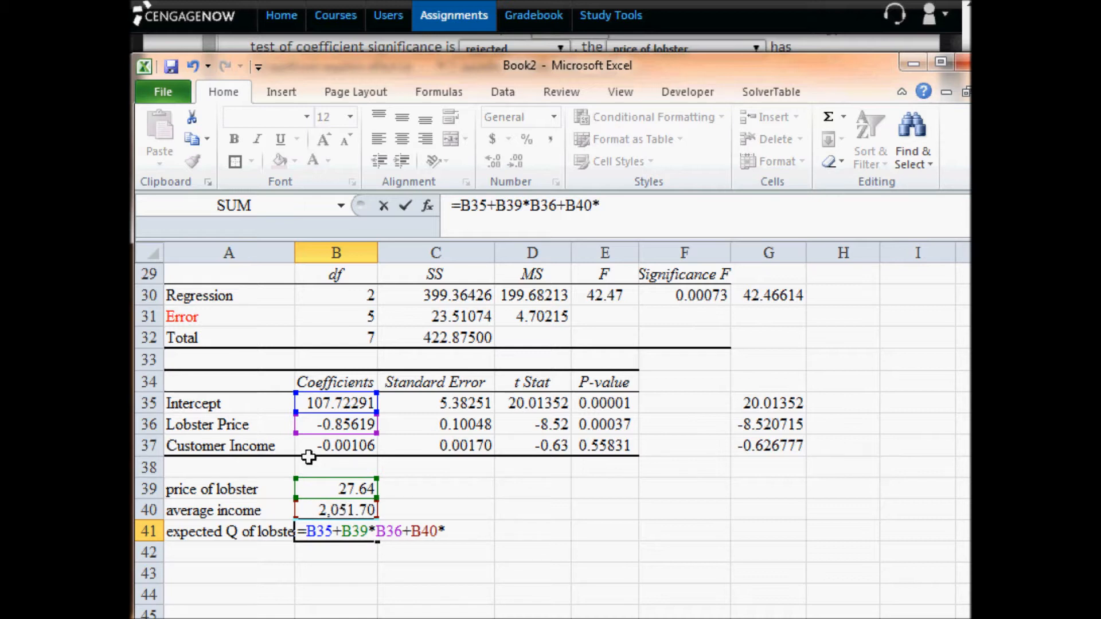
{"action": "left_click", "coordinate": [336, 448]}
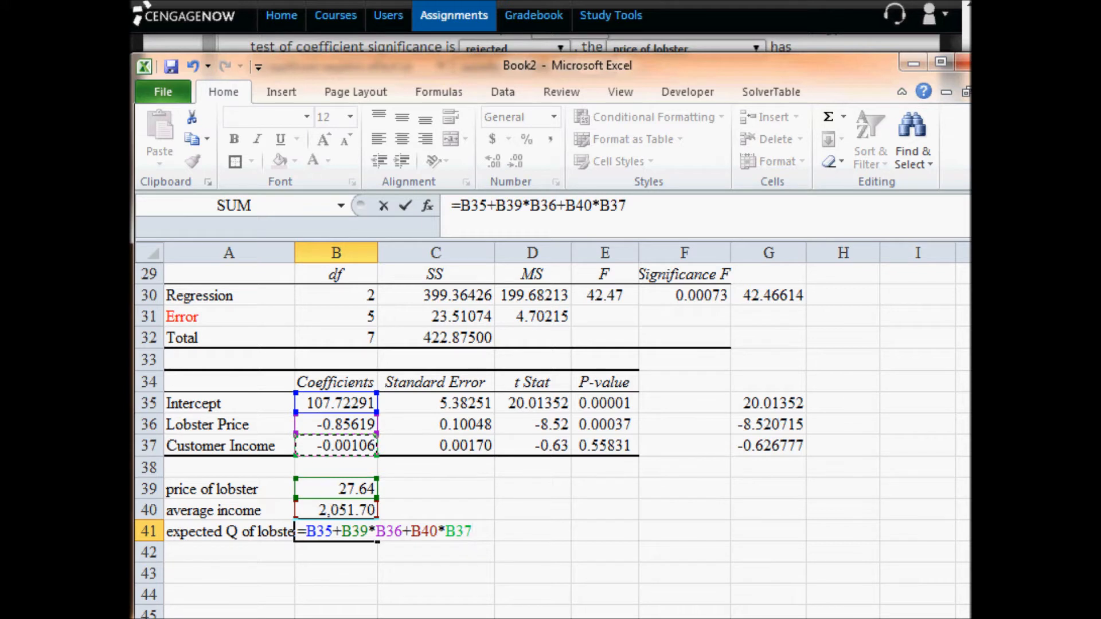
{"action": "key", "text": "Return"}
- Round B41 to two decimals and enter 81.88 in CengageNOW as part f's expected lobster sales at the $27.64 price
{"action": "key", "text": "Up"}
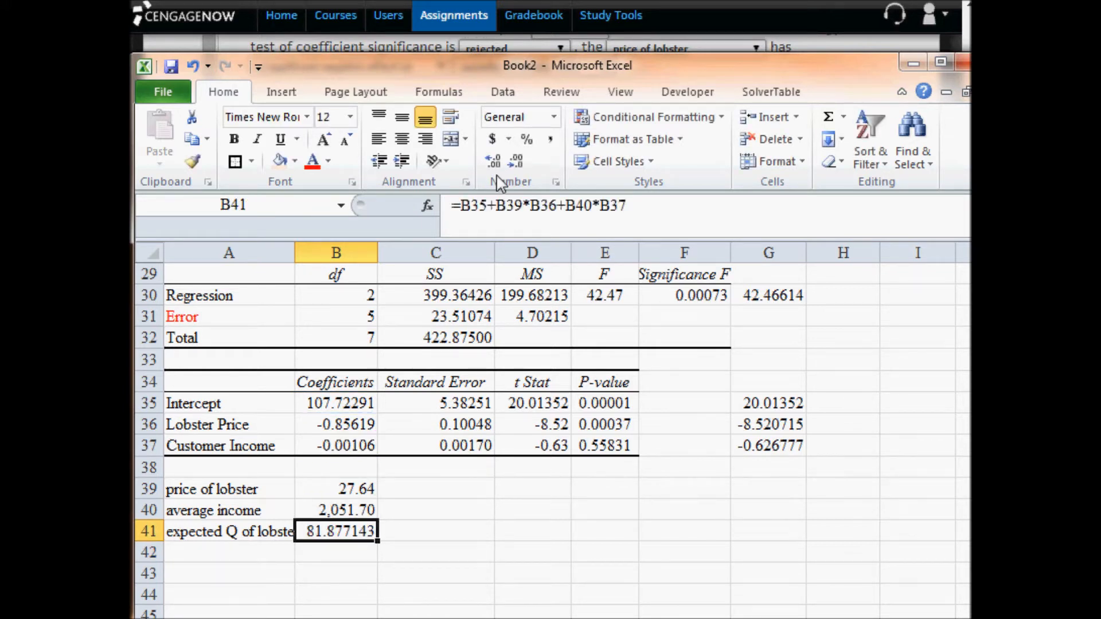
{"action": "key", "text": "alt+Tab"}
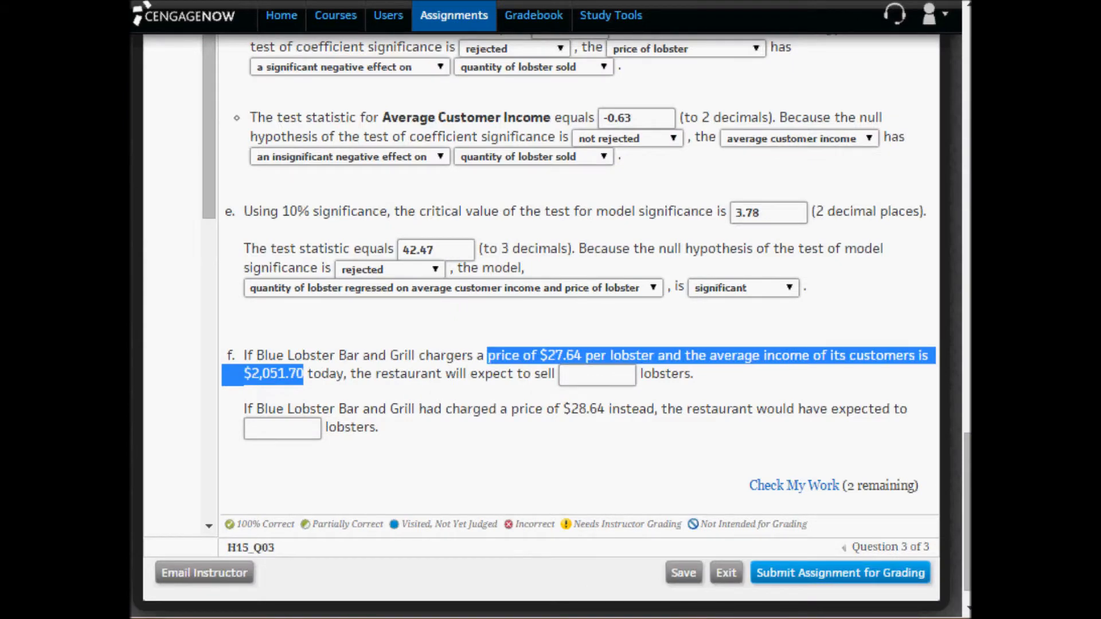
{"action": "key", "text": "alt+Tab"}
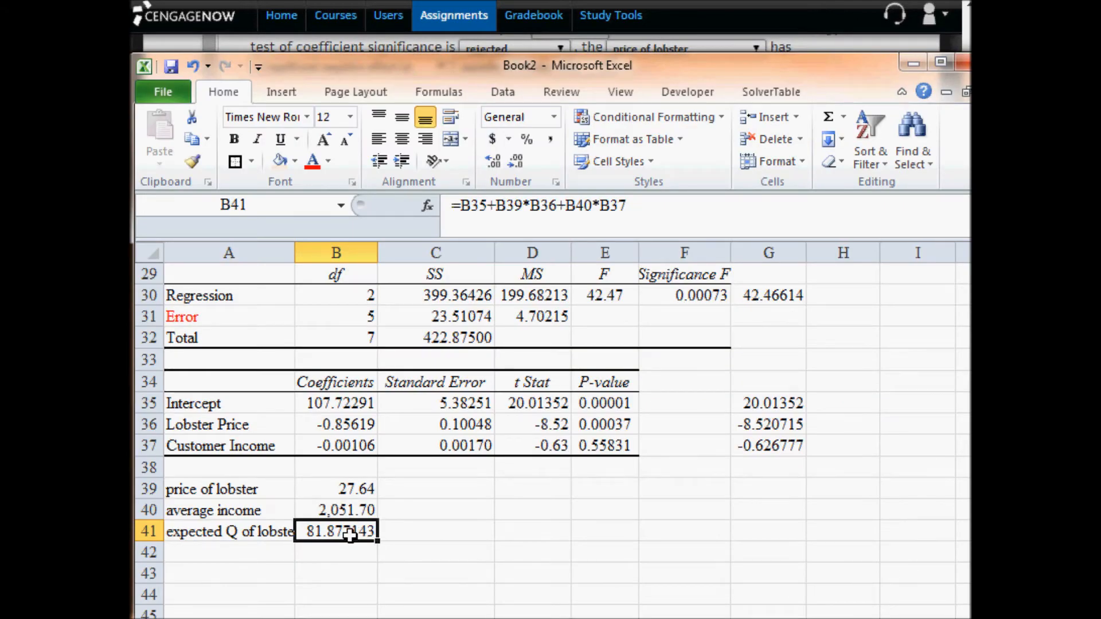
{"action": "key", "text": "alt+Tab"}
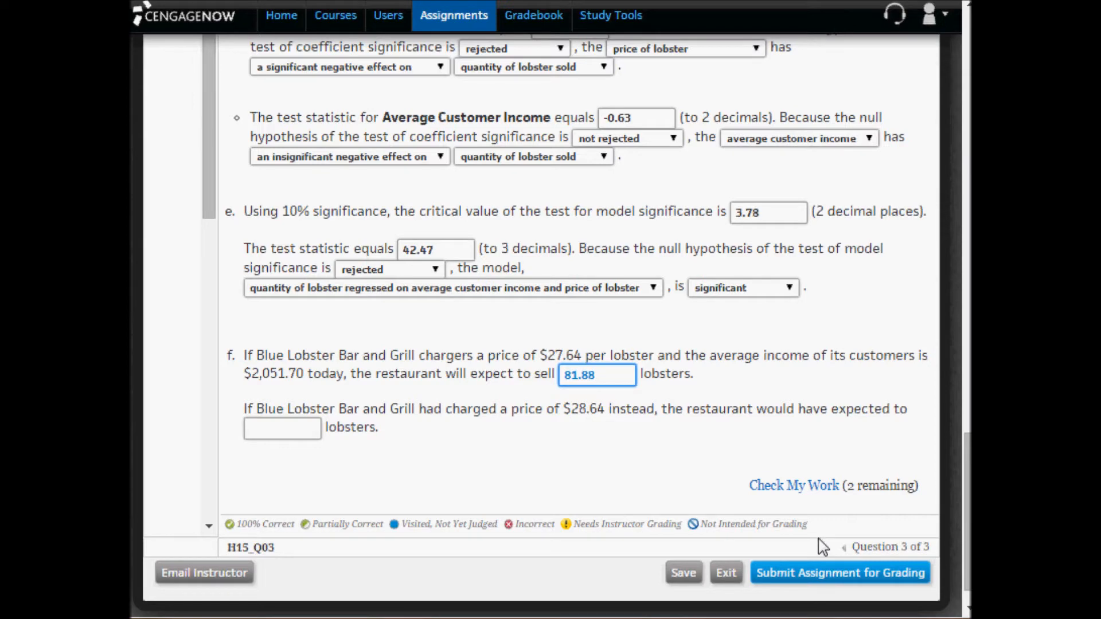
- Run Check My Work on the question and review the marks in parts e and f
{"action": "left_click", "coordinate": [782, 486]}
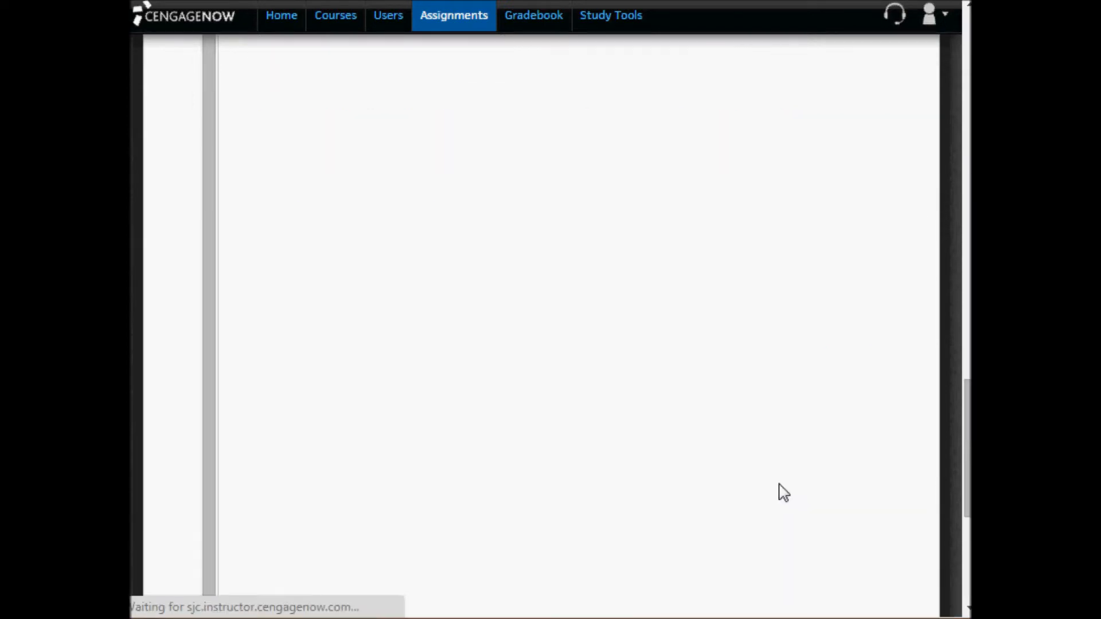
{"action": "scroll", "coordinate": [781, 492], "scroll_direction": "down", "scroll_amount": 20}
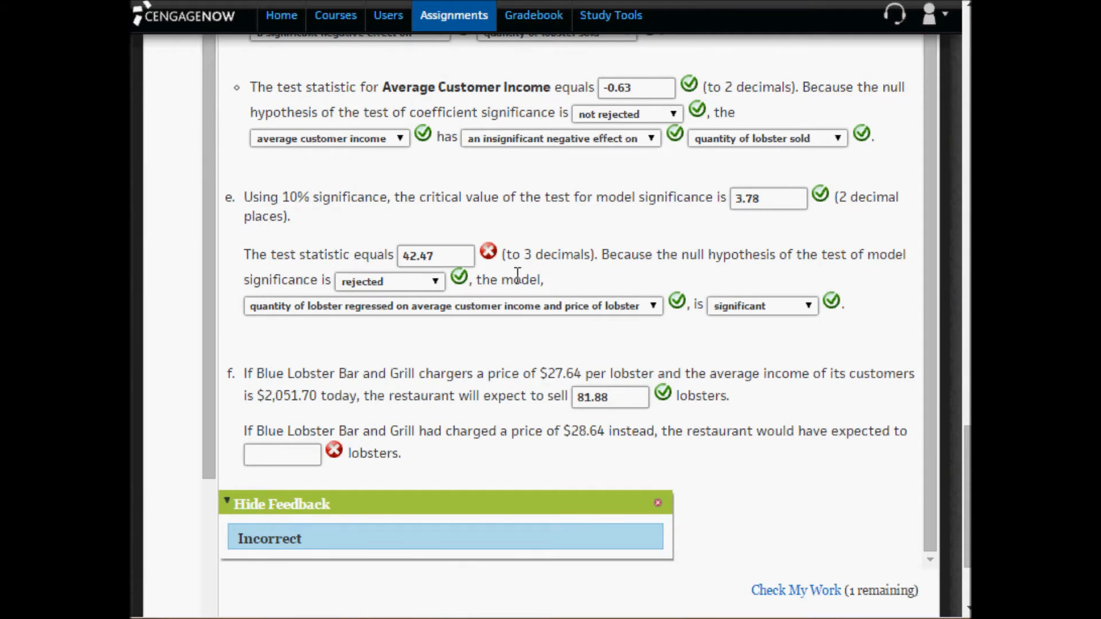
{"action": "left_click", "coordinate": [491, 252]}
- Switch to Excel, show the regression F statistic in E30 with three decimals, and copy it
{"action": "left_click", "coordinate": [356, 618]}
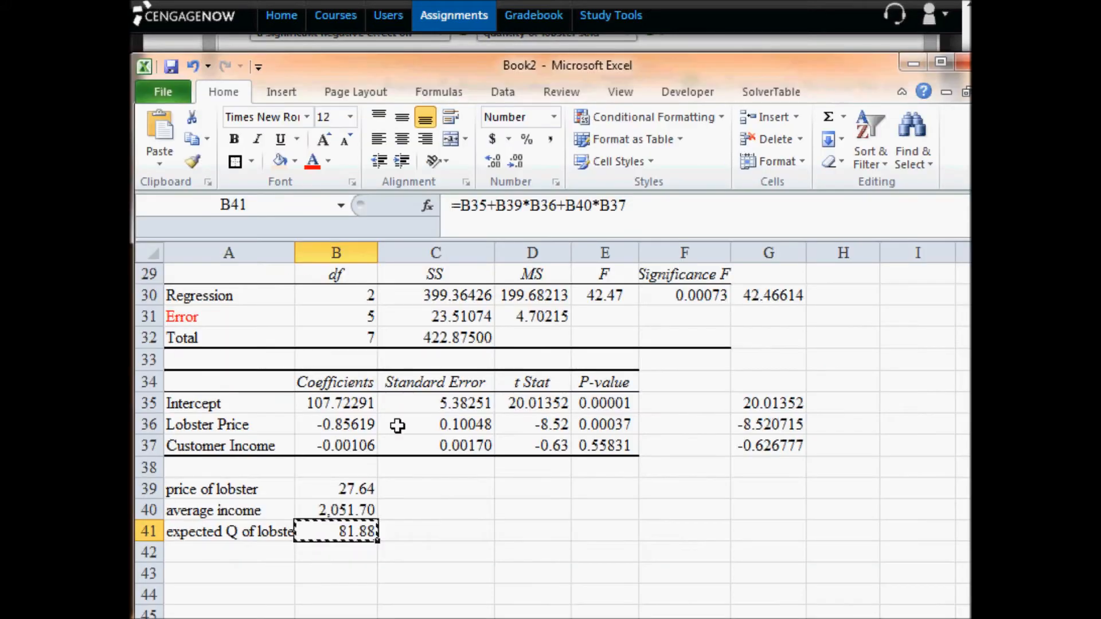
{"action": "scroll", "coordinate": [434, 415], "scroll_direction": "up", "scroll_amount": 1}
{"action": "left_click", "coordinate": [602, 362]}
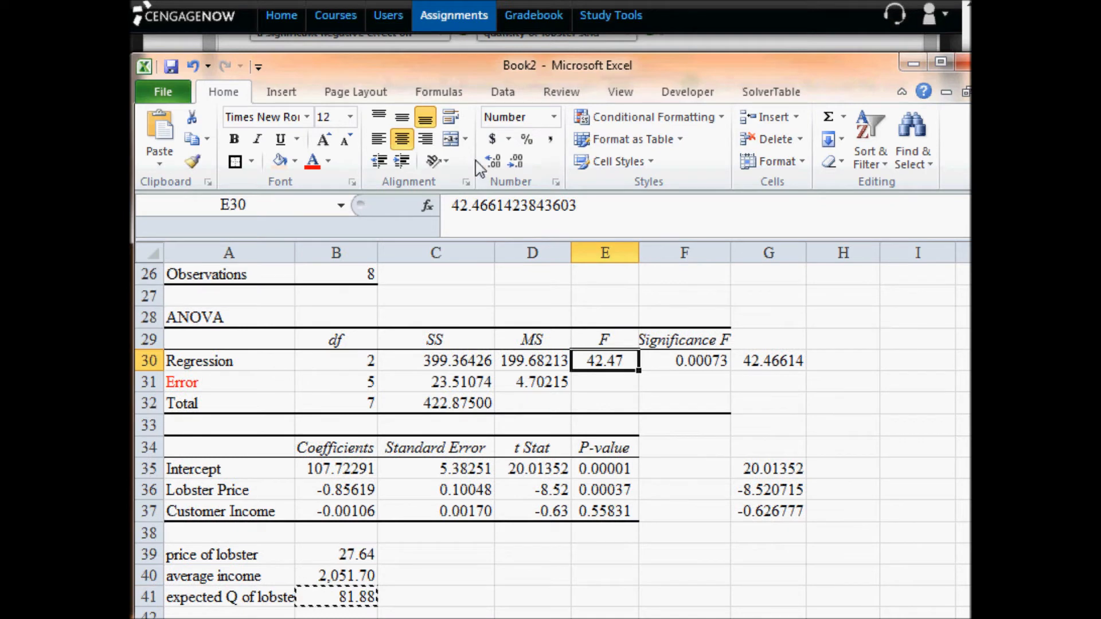
{"action": "left_click", "coordinate": [495, 162]}
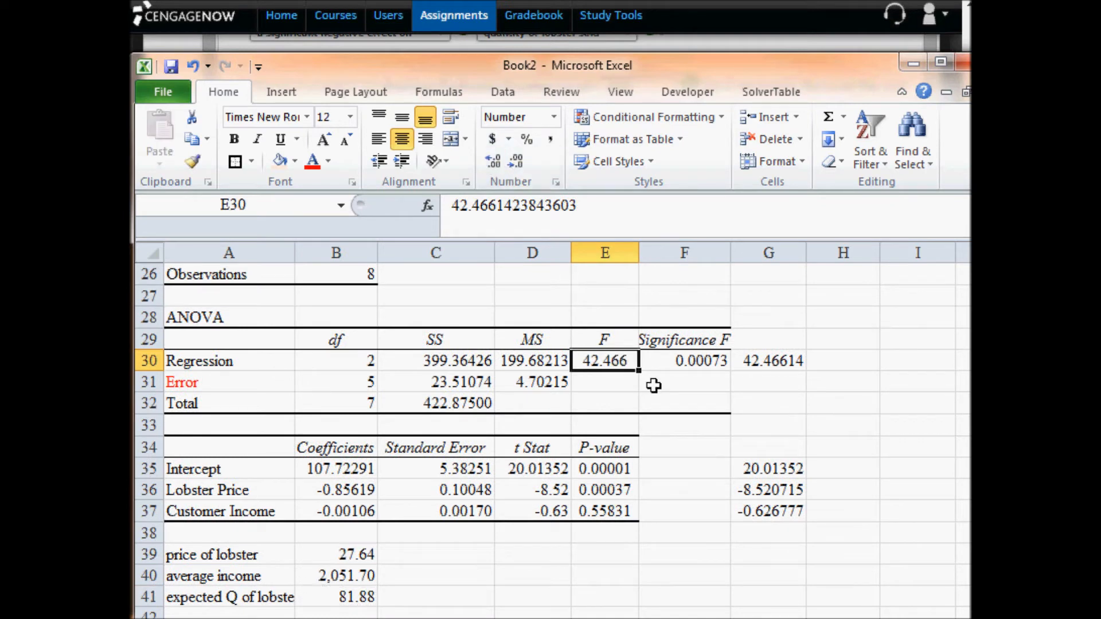
{"action": "key", "text": "ctrl+c"}
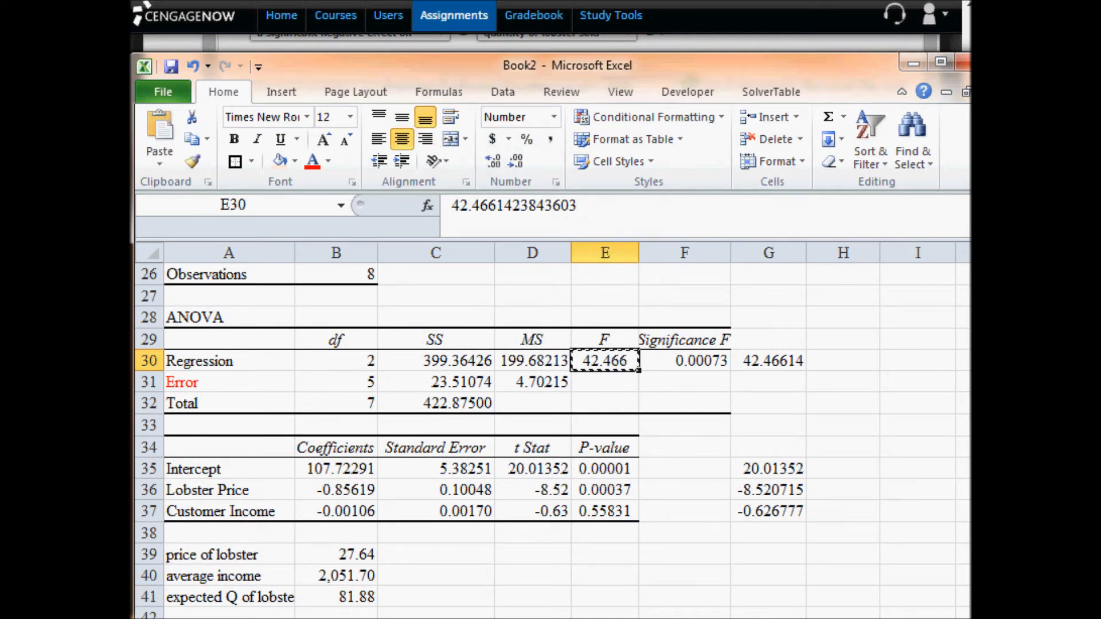
- Replace part e's test statistic in CengageNOW with 42.466
{"action": "left_click", "coordinate": [339, 2]}
{"action": "left_click", "coordinate": [439, 256]}
{"action": "left_click_drag", "start_coordinate": [439, 255], "coordinate": [331, 253]}
{"action": "key", "text": "ctrl+v"}
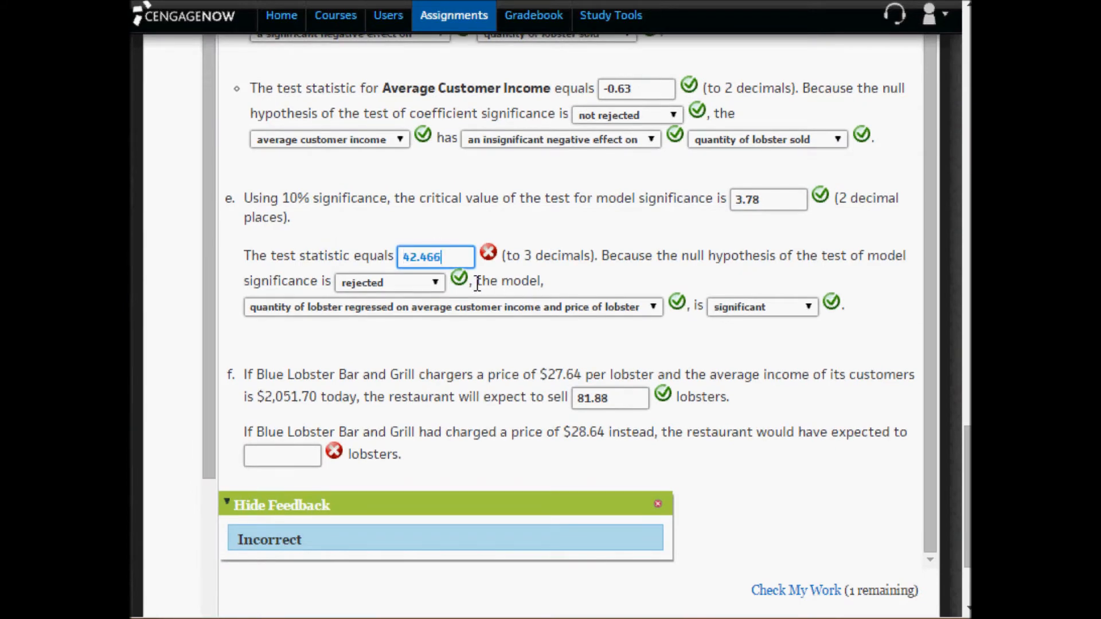
- Copy the critical value 2.015 from the t distribution table into part d's critical values blank
{"action": "left_click", "coordinate": [627, 247]}
{"action": "scroll", "coordinate": [630, 247], "scroll_direction": "up", "scroll_amount": 2}
{"action": "scroll", "coordinate": [629, 247], "scroll_direction": "up", "scroll_amount": 2}
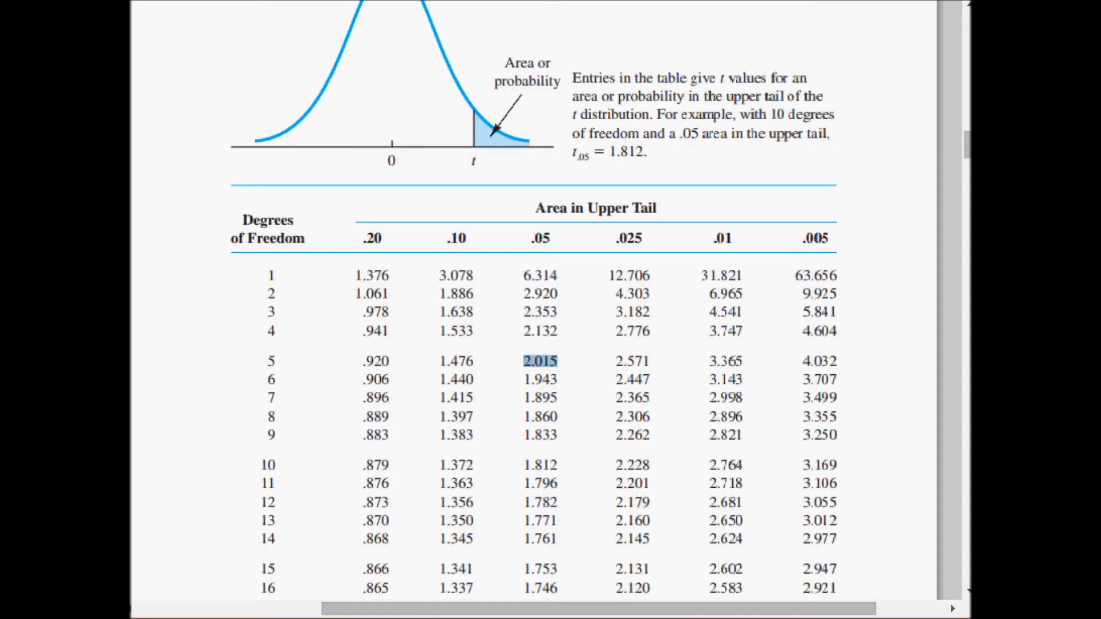
{"action": "right_click", "coordinate": [548, 356]}
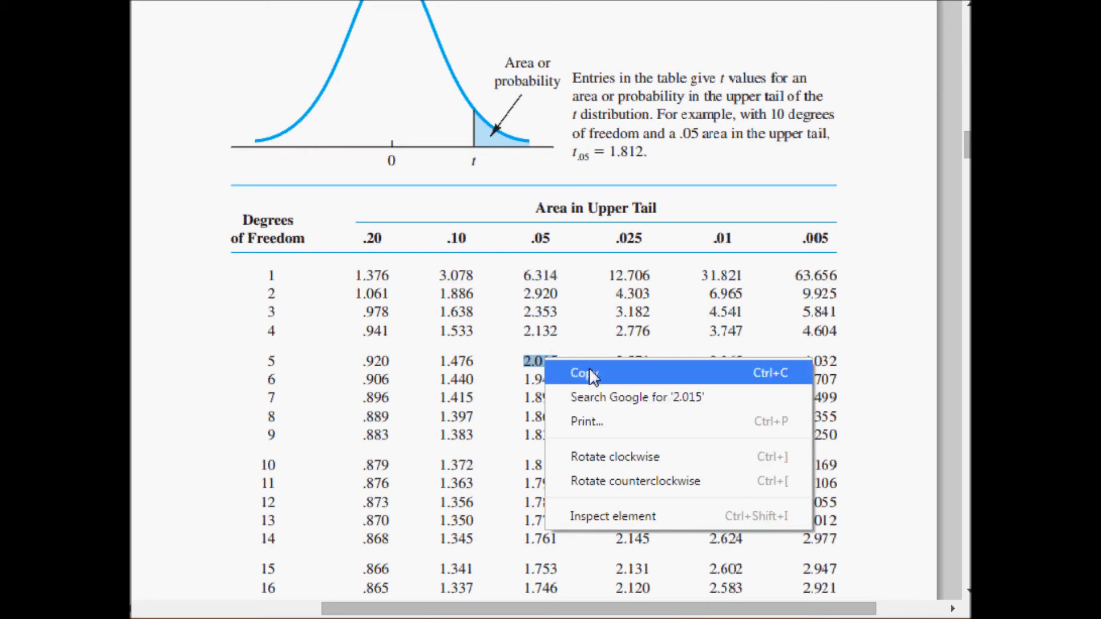
{"action": "left_click", "coordinate": [590, 367]}
{"action": "key", "text": "alt+Tab"}
{"action": "left_click", "coordinate": [824, 115]}
{"action": "right_click", "coordinate": [819, 124]}
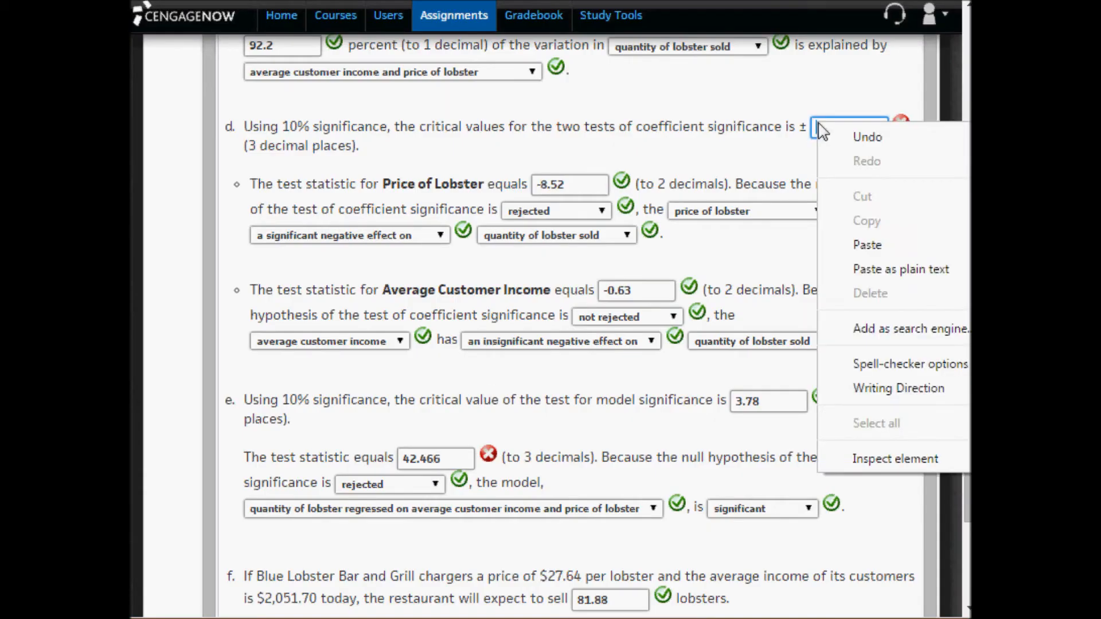
{"action": "left_click", "coordinate": [875, 245]}
- Switch to Excel and set the price of lobster in B39 to 28.64
{"action": "scroll", "coordinate": [688, 367], "scroll_direction": "down", "scroll_amount": 5}
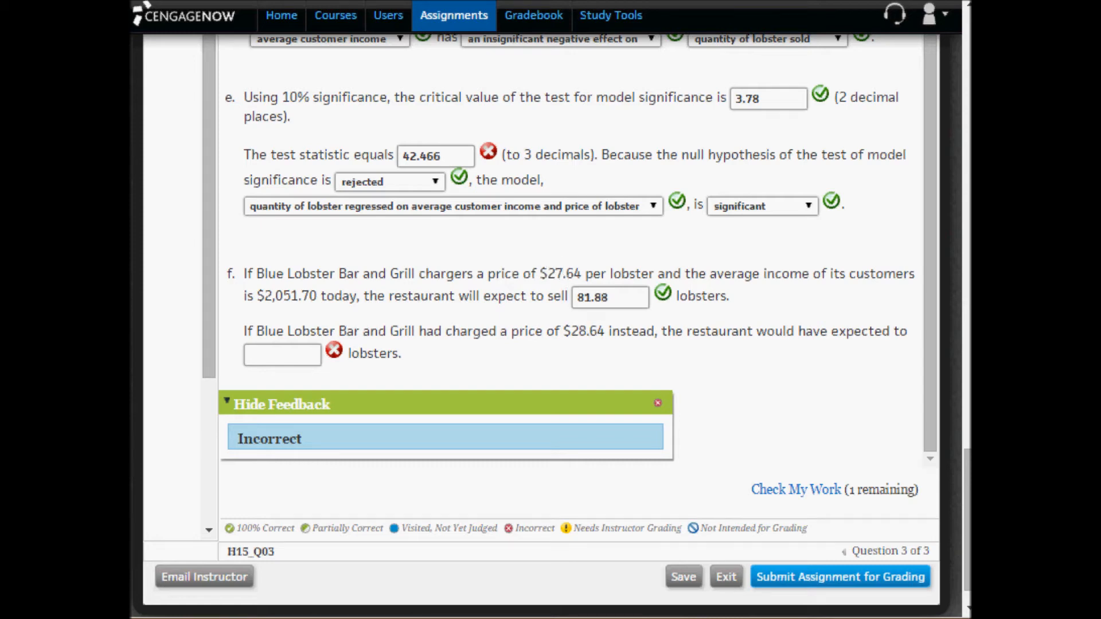
{"action": "key", "text": "alt+Tab"}
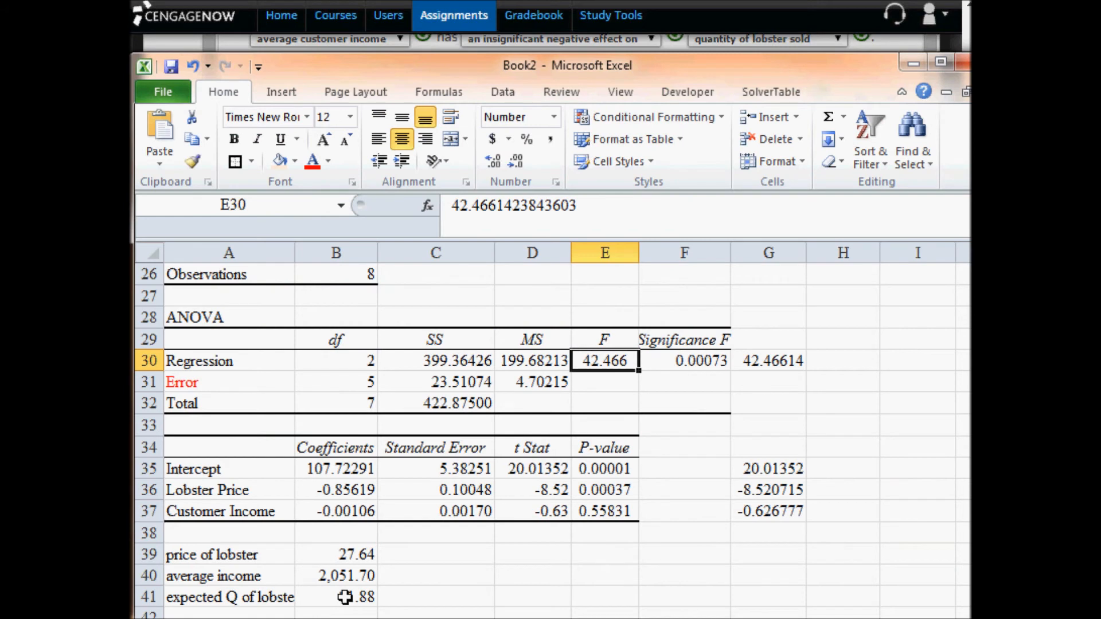
{"action": "left_click", "coordinate": [355, 555]}
{"action": "double_click", "coordinate": [355, 554]}
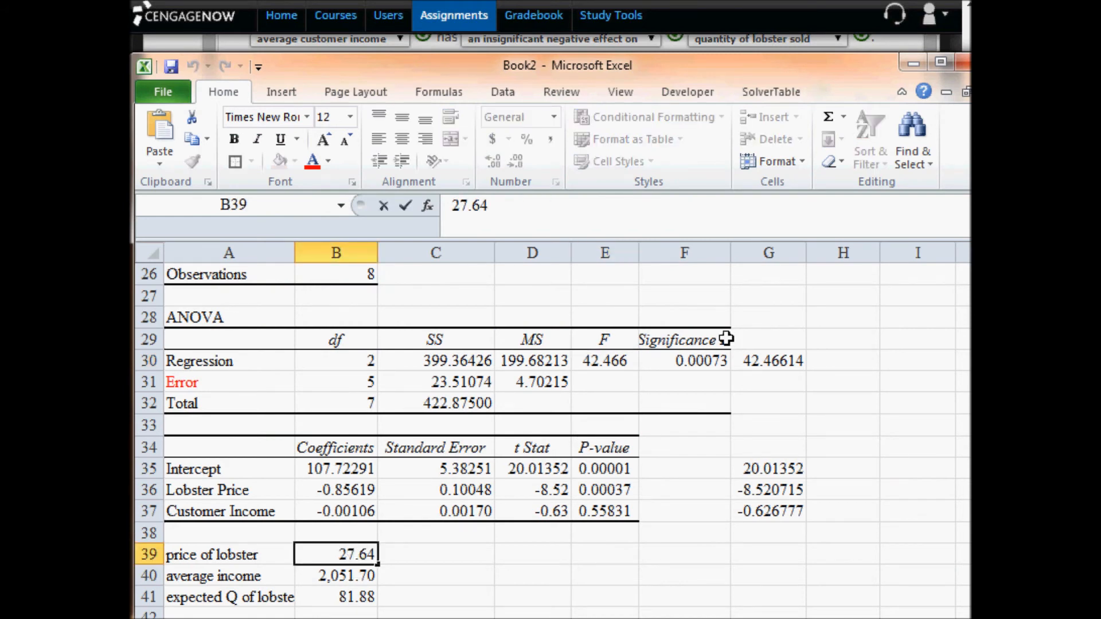
{"action": "key", "text": "BackSpace"}
{"action": "type", "text": "8"}
{"action": "key", "text": "Return"}
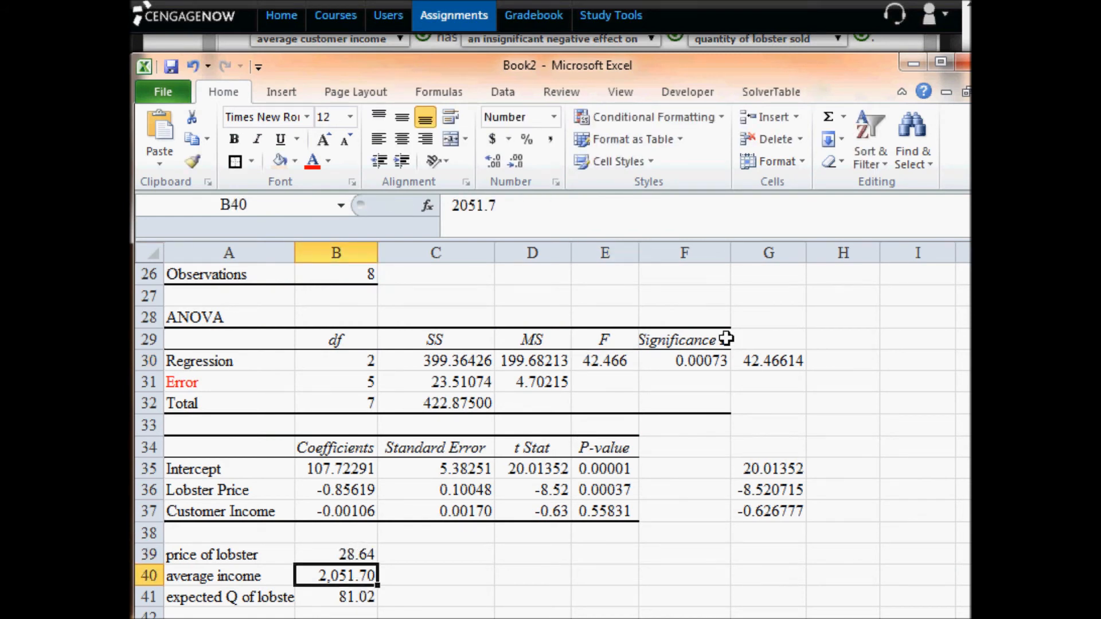
- Copy the expected lobster quantity from B41 and enter 81.02 in CengageNOW as part f's answer for the $28.64 price
{"action": "key", "text": "Return"}
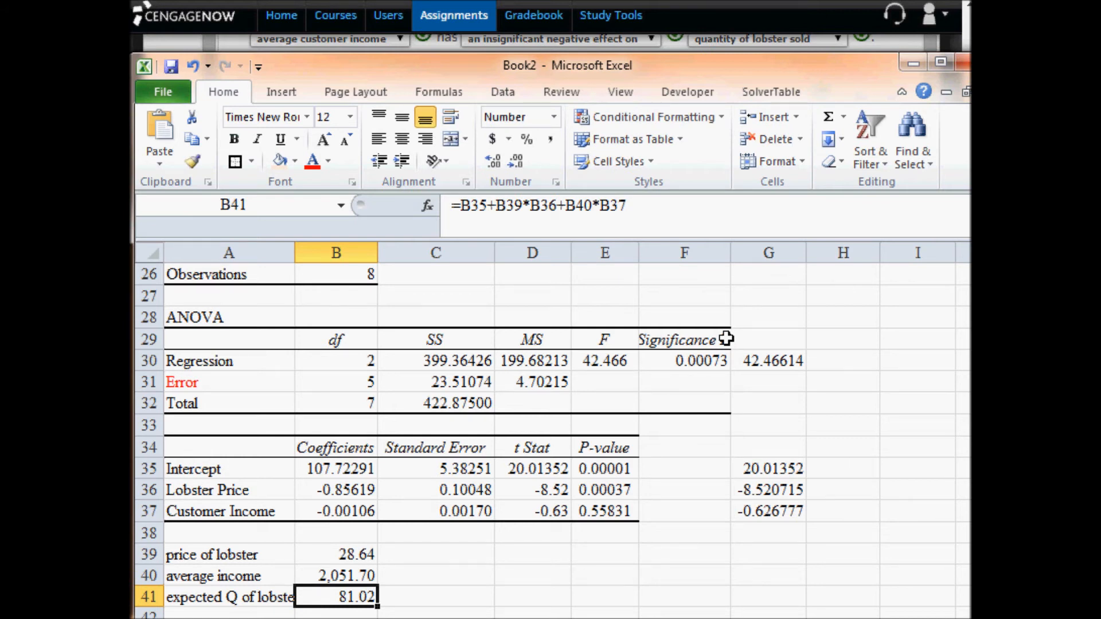
{"action": "key", "text": "ctrl+c"}
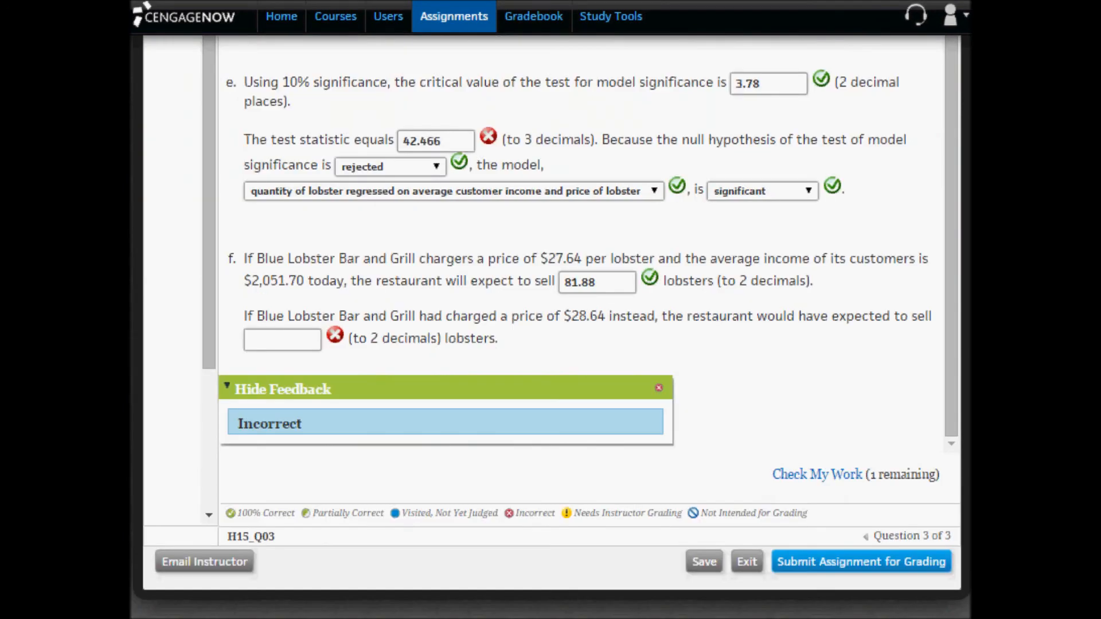
{"action": "left_click", "coordinate": [282, 339]}
{"action": "key", "text": "ctrl+v"}
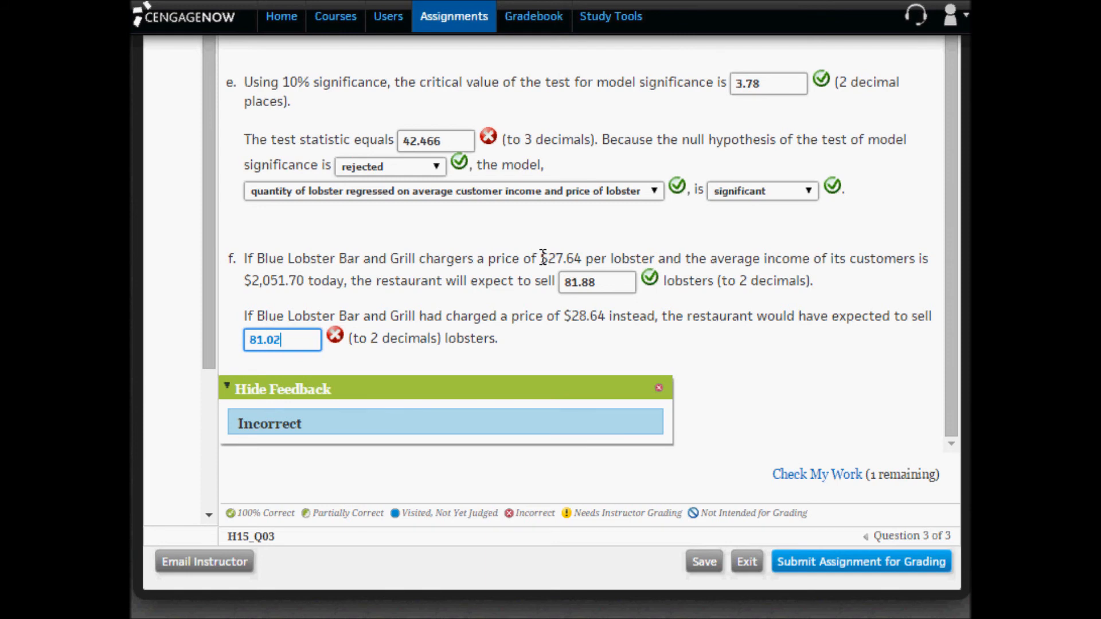
- Compare part f's $27.64 and $28.64 price scenarios, and use the remaining Check My Work attempt to grade the corrected answers
{"action": "left_click_drag", "start_coordinate": [540, 259], "coordinate": [584, 260]}
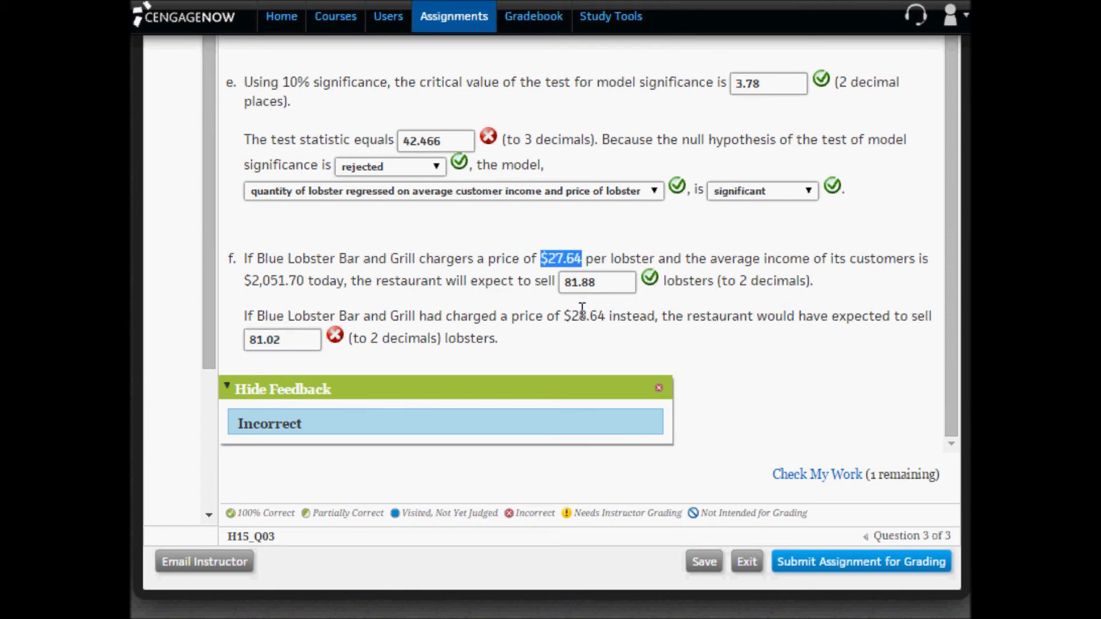
{"action": "key", "text": "Tab"}
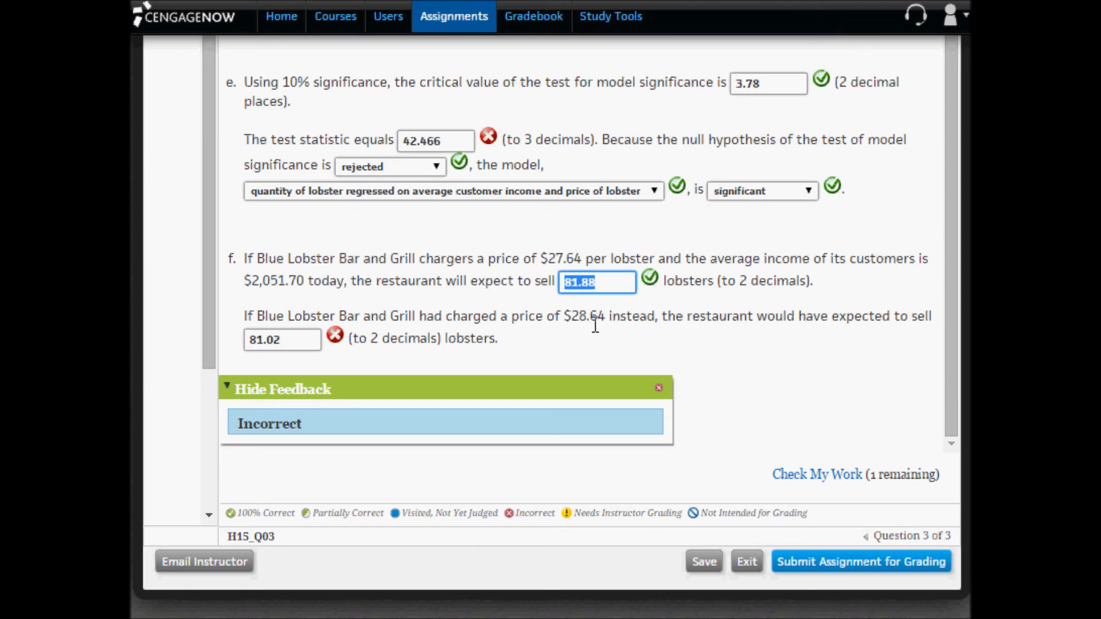
{"action": "left_click_drag", "start_coordinate": [571, 314], "coordinate": [609, 320]}
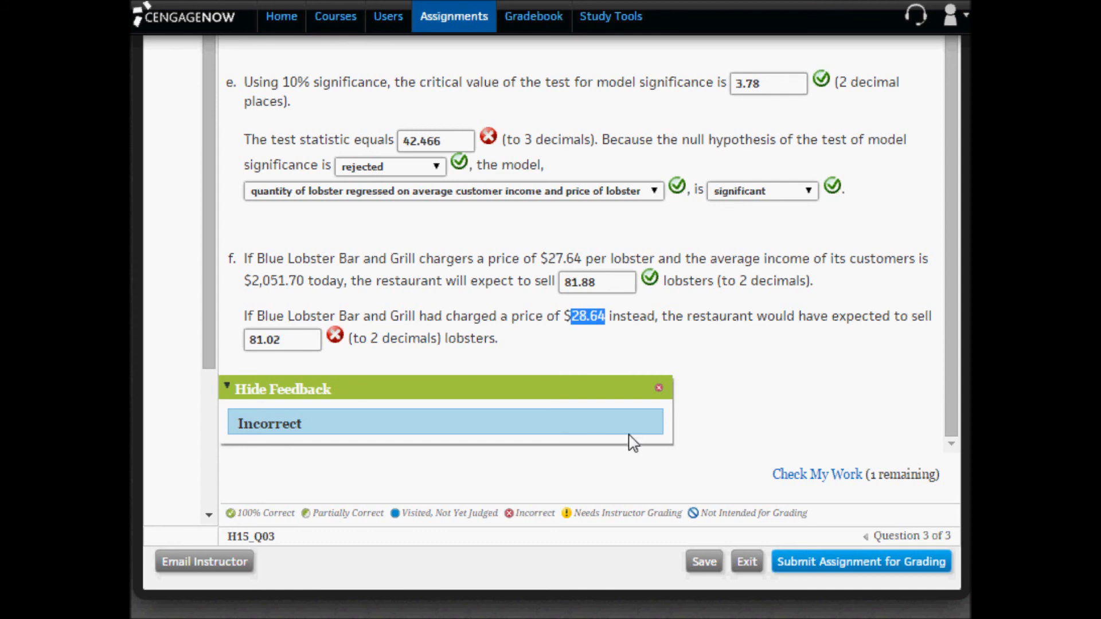
{"action": "left_click", "coordinate": [799, 477]}
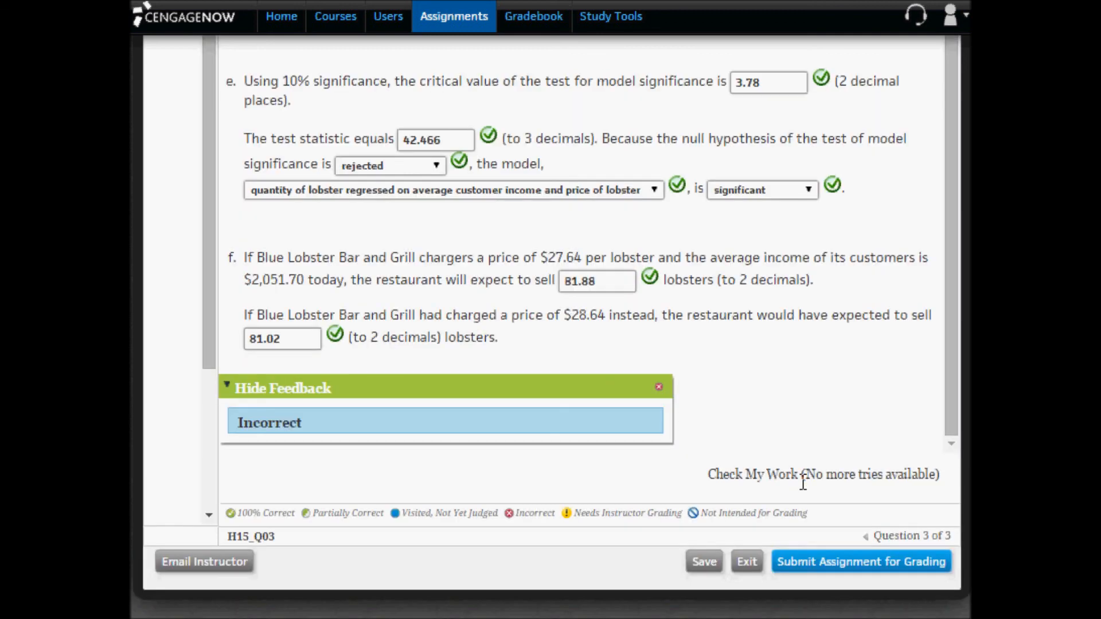